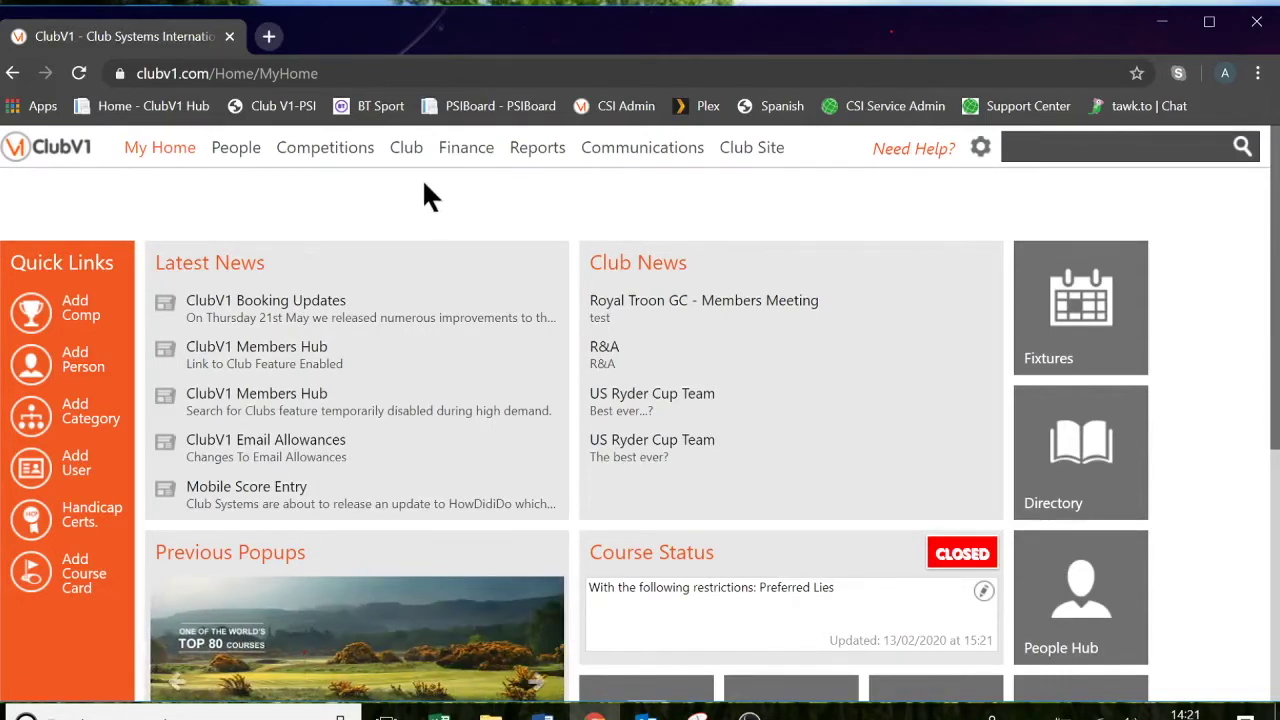
- Open the Club section from the top navigation bar
click(407, 150)
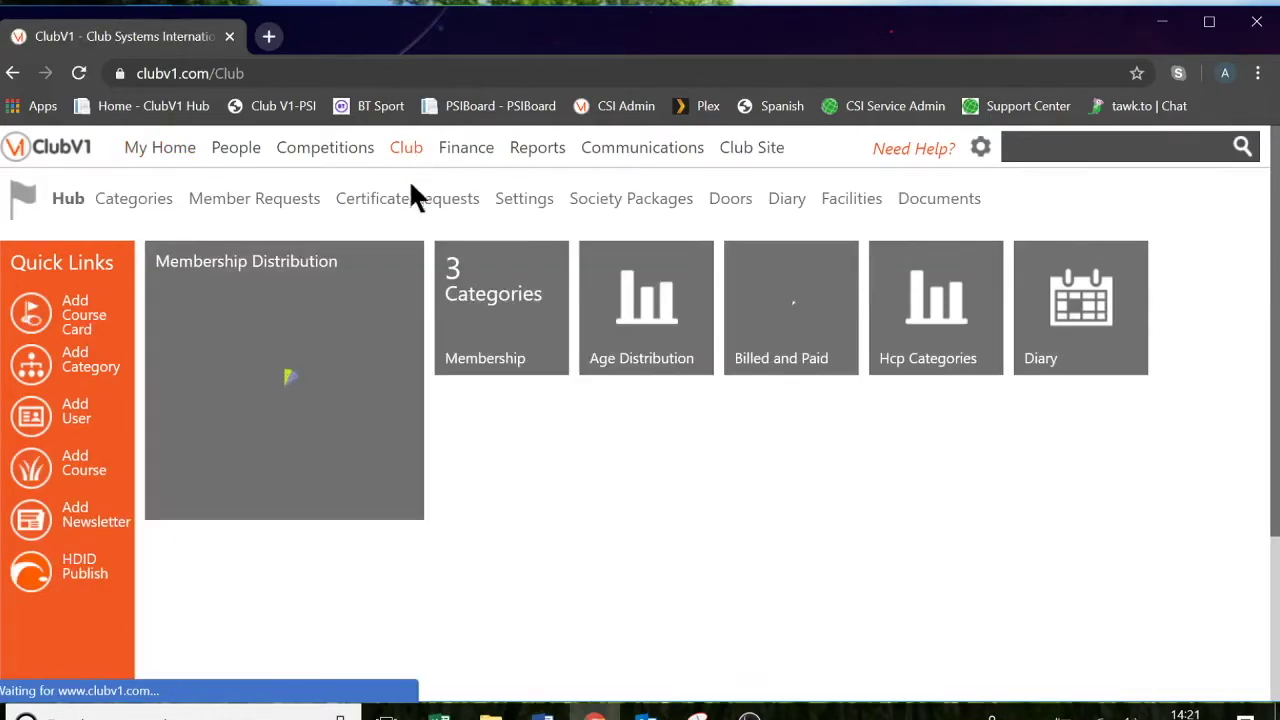
- Enable Casual Booking in the Club's Hub & Casual Booking settings
click(528, 206)
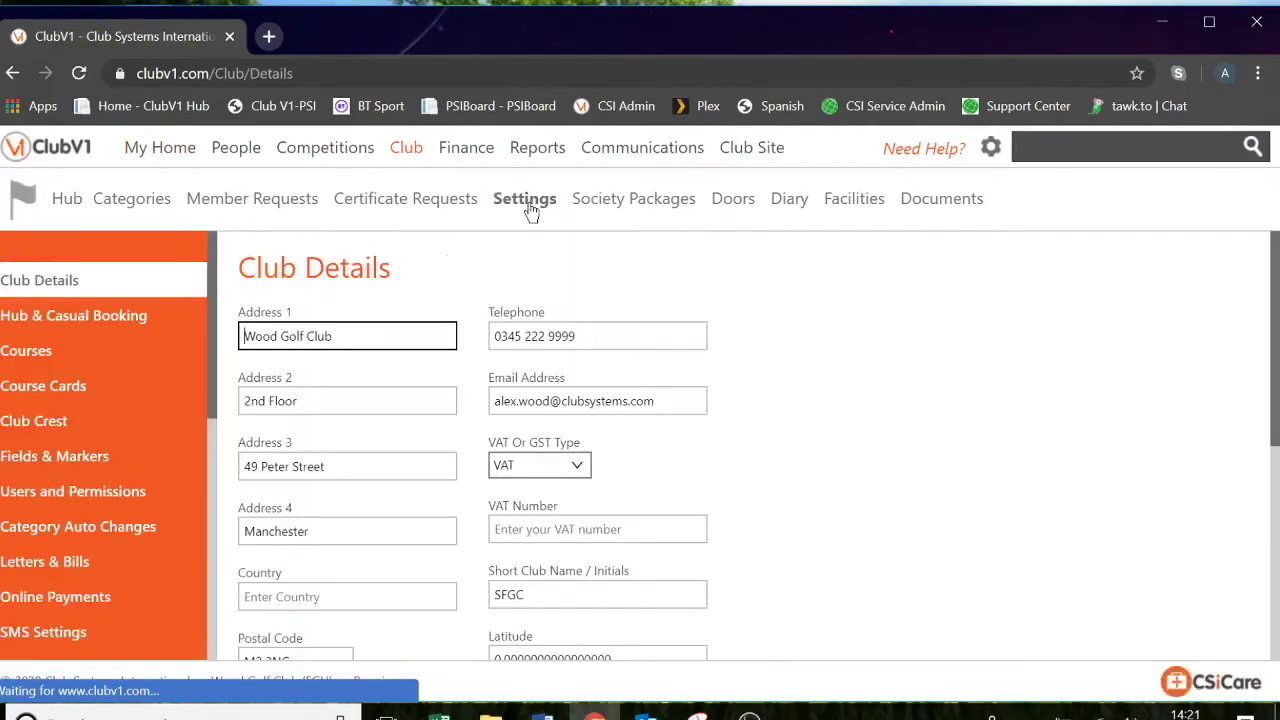
click(172, 320)
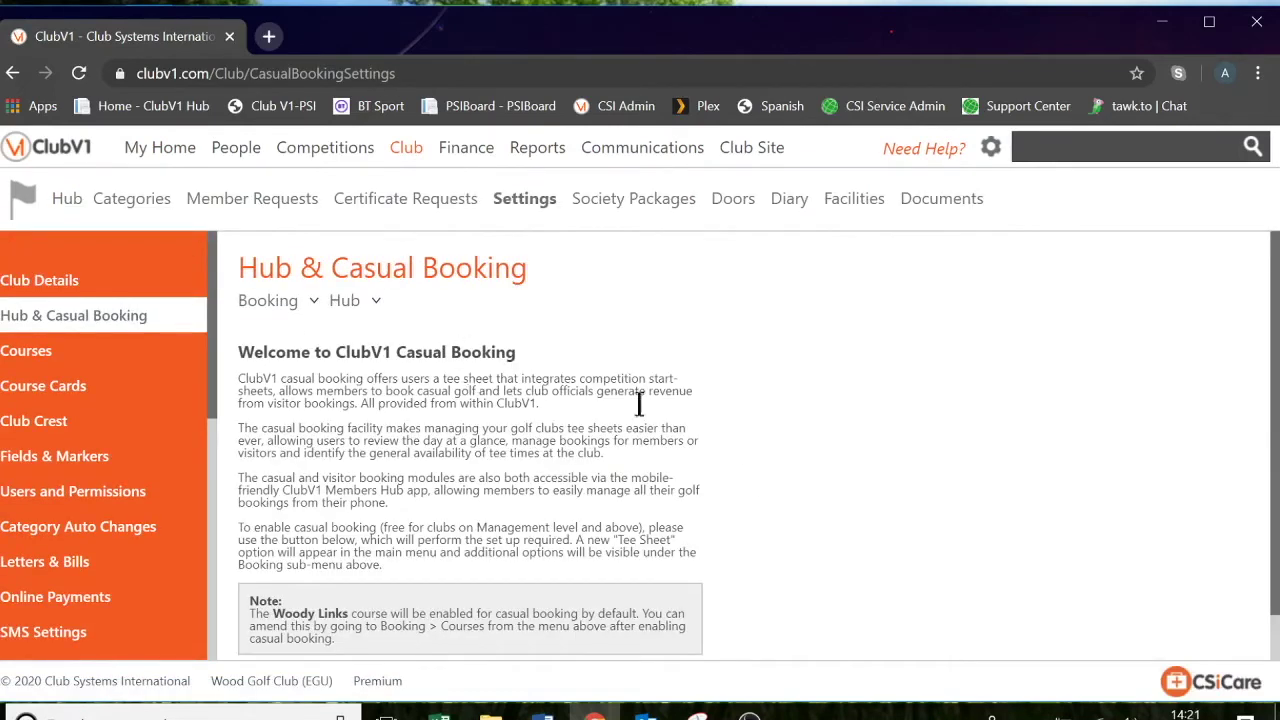
scroll(745, 478, down, 1)
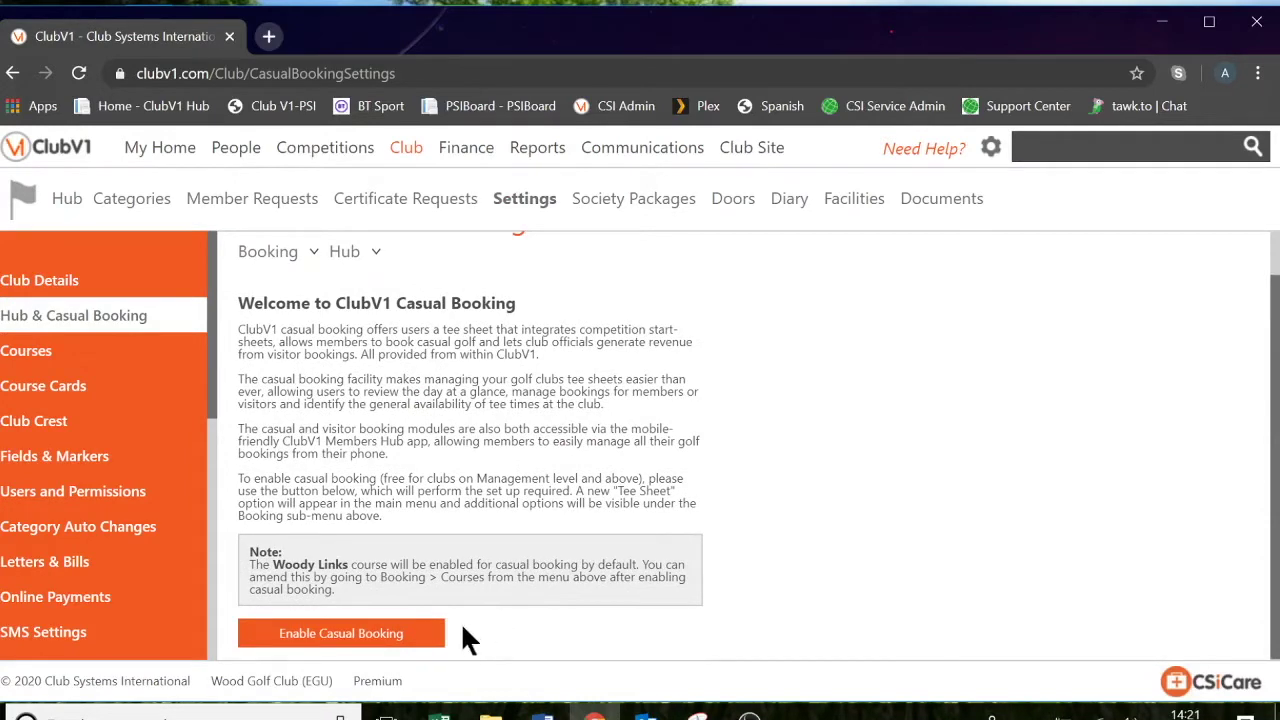
click(436, 641)
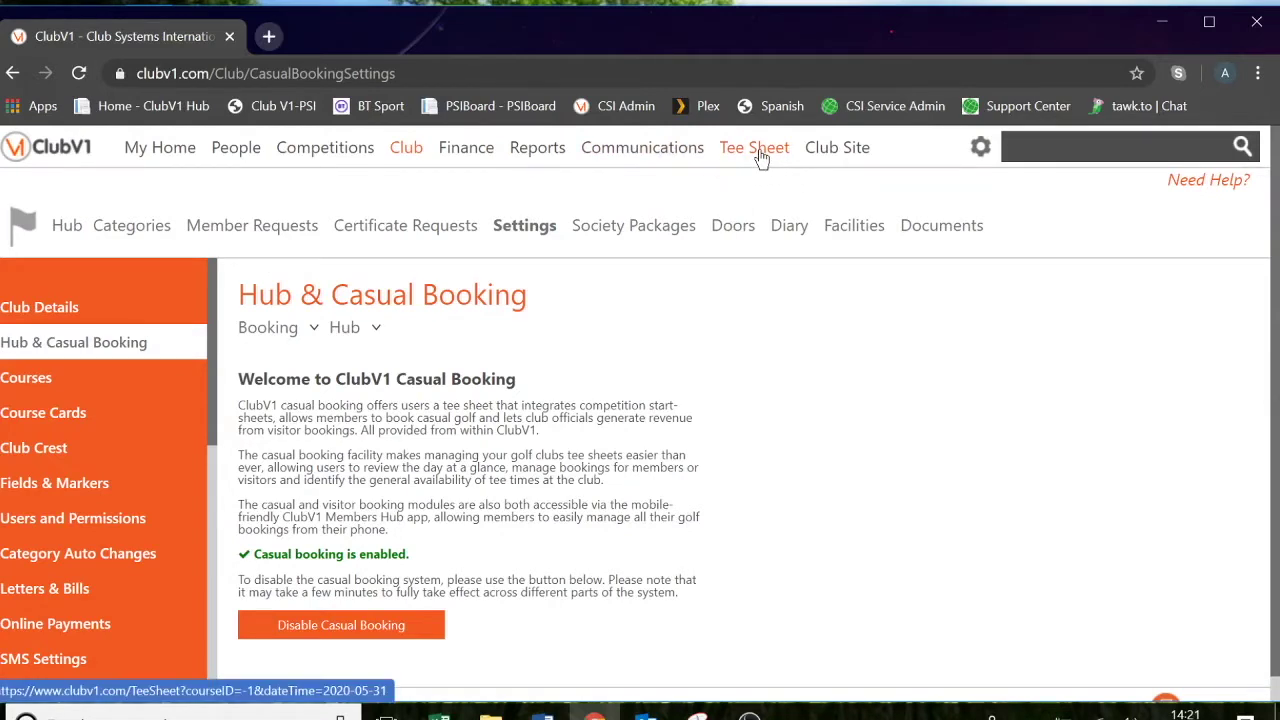
- View the empty tee sheet, then expand the Booking list in Hub & Casual Booking settings
click(756, 149)
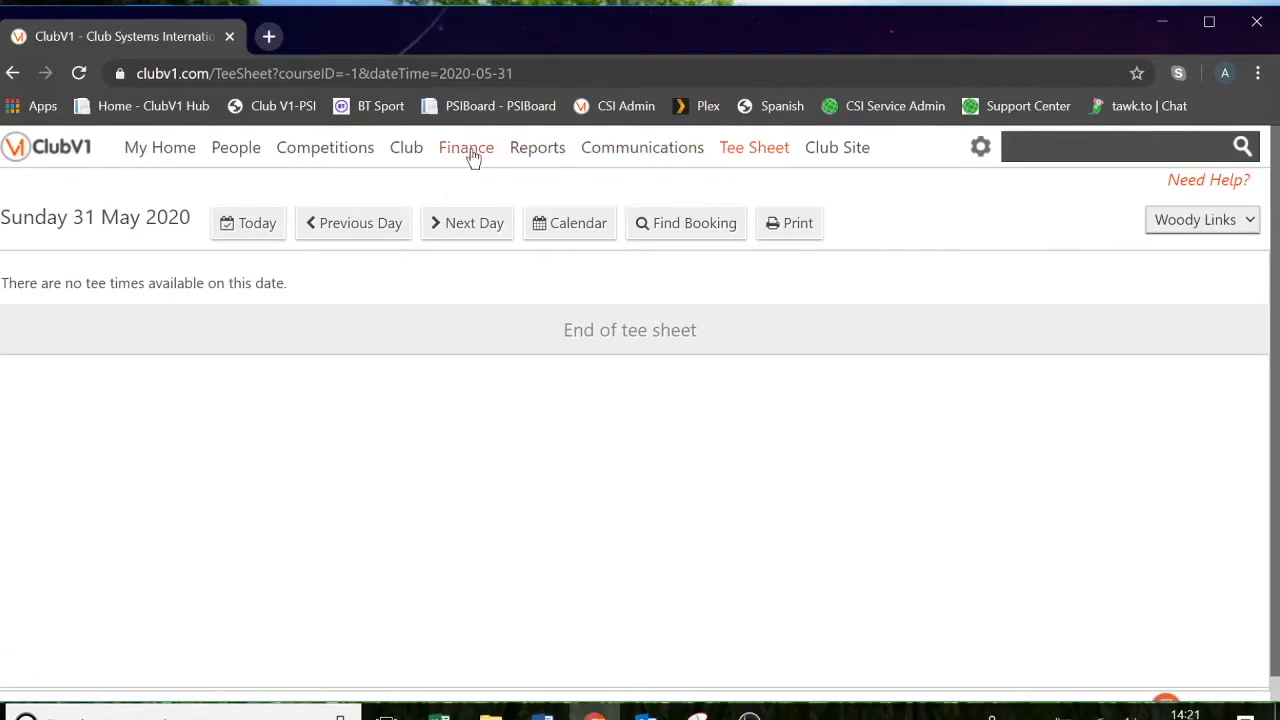
click(406, 156)
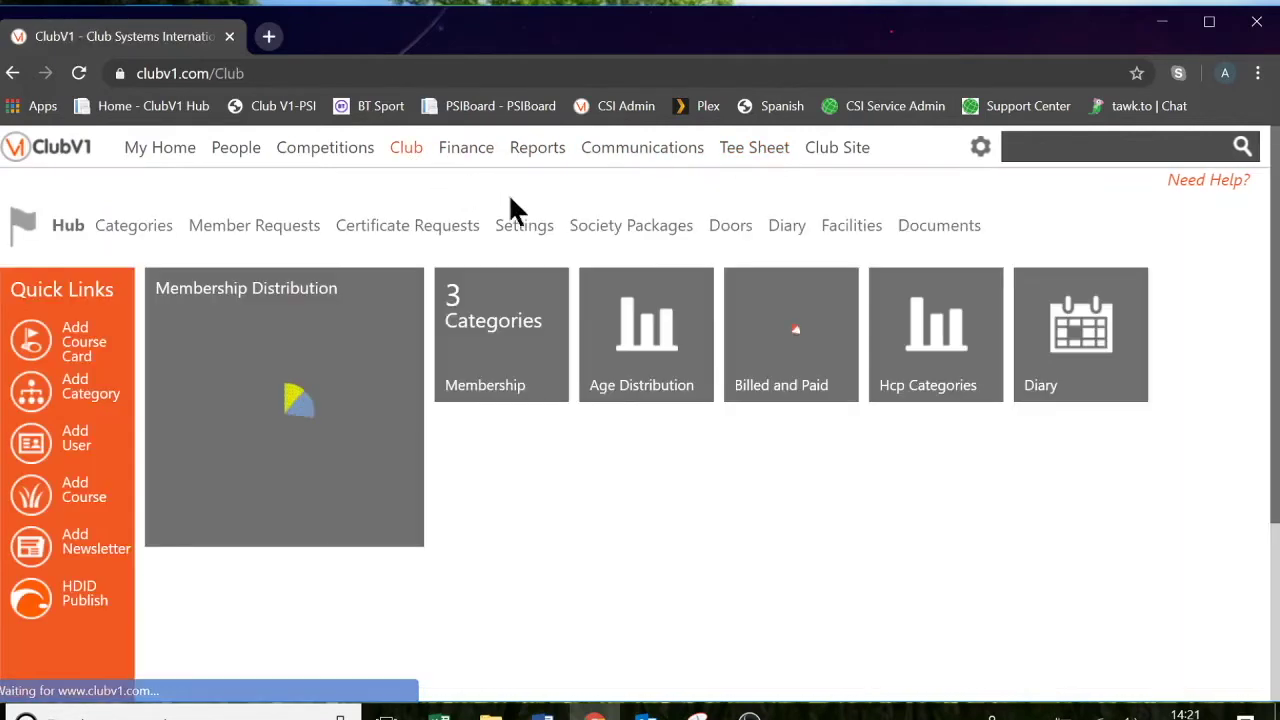
click(529, 224)
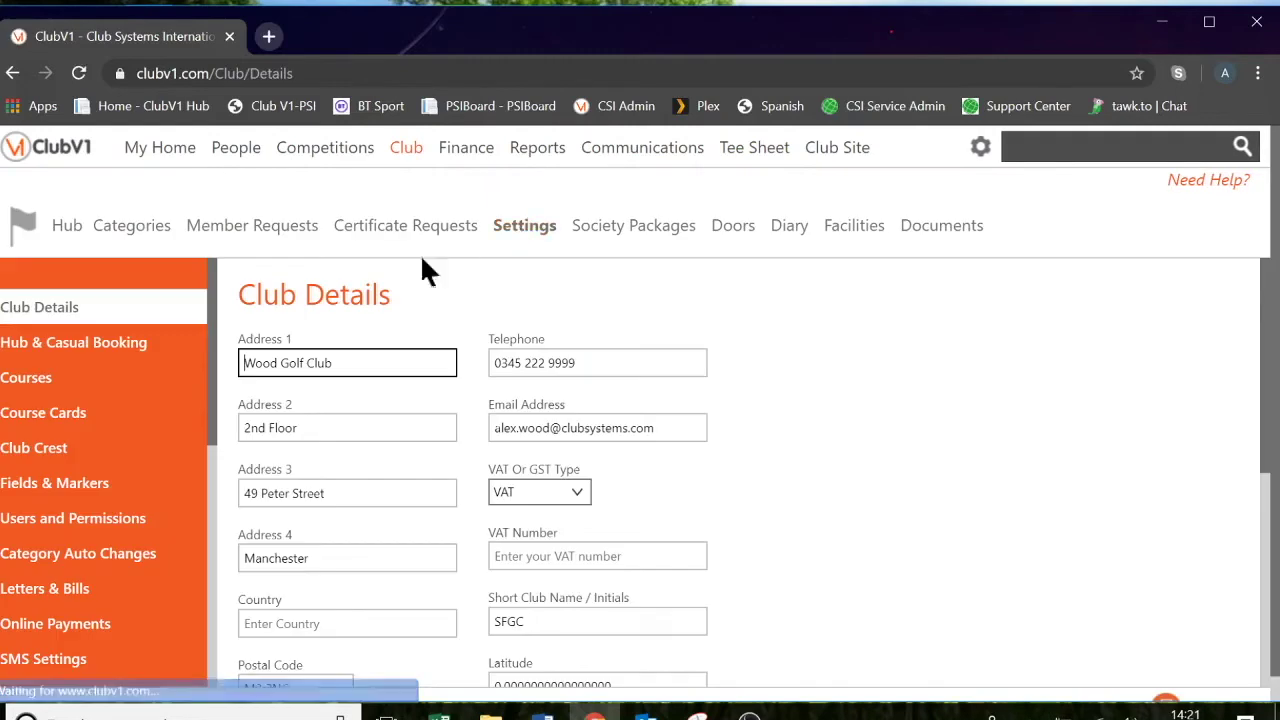
click(157, 355)
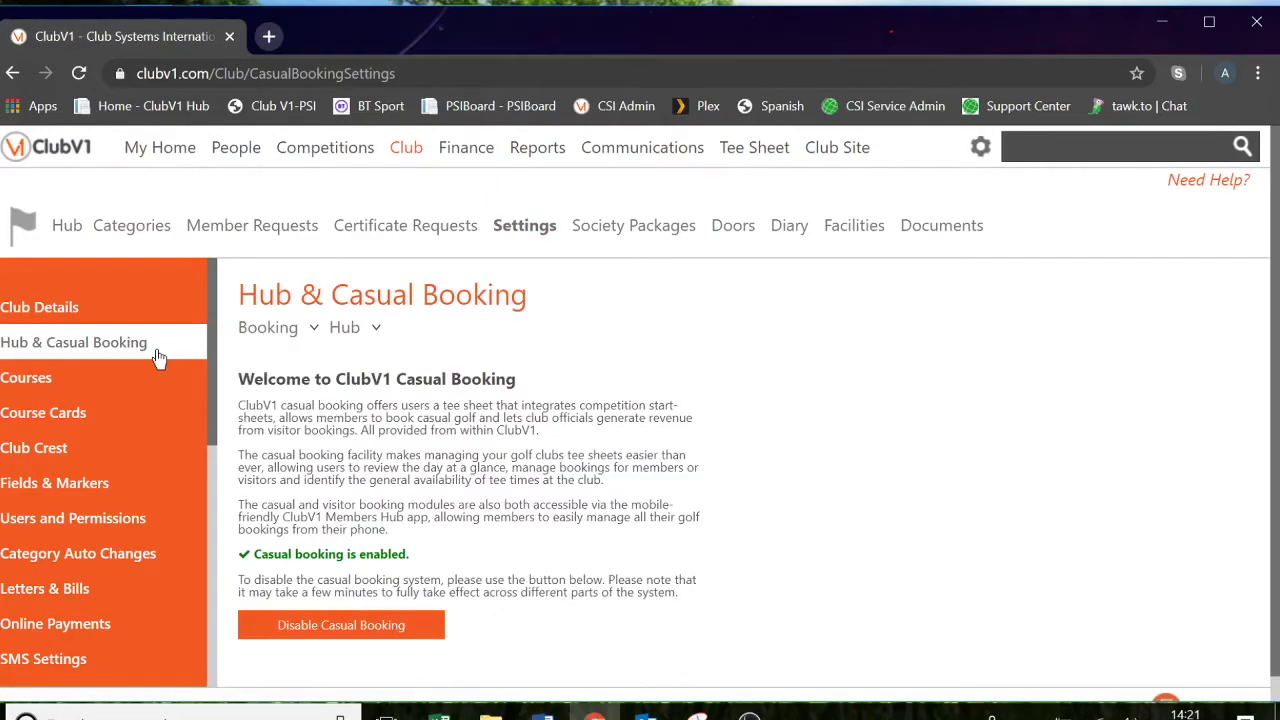
click(282, 338)
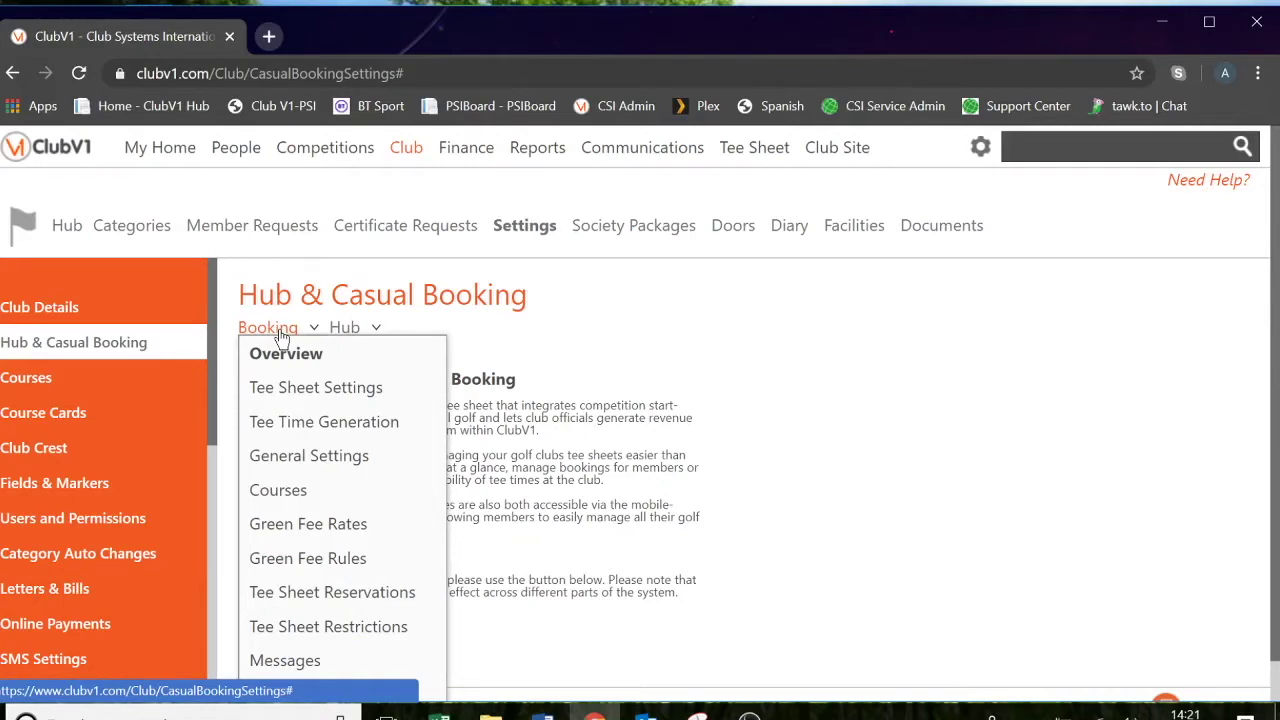
- Open Woody Links Tee Sheet Settings, keeping start time 07:00 and end time 18:30
click(316, 388)
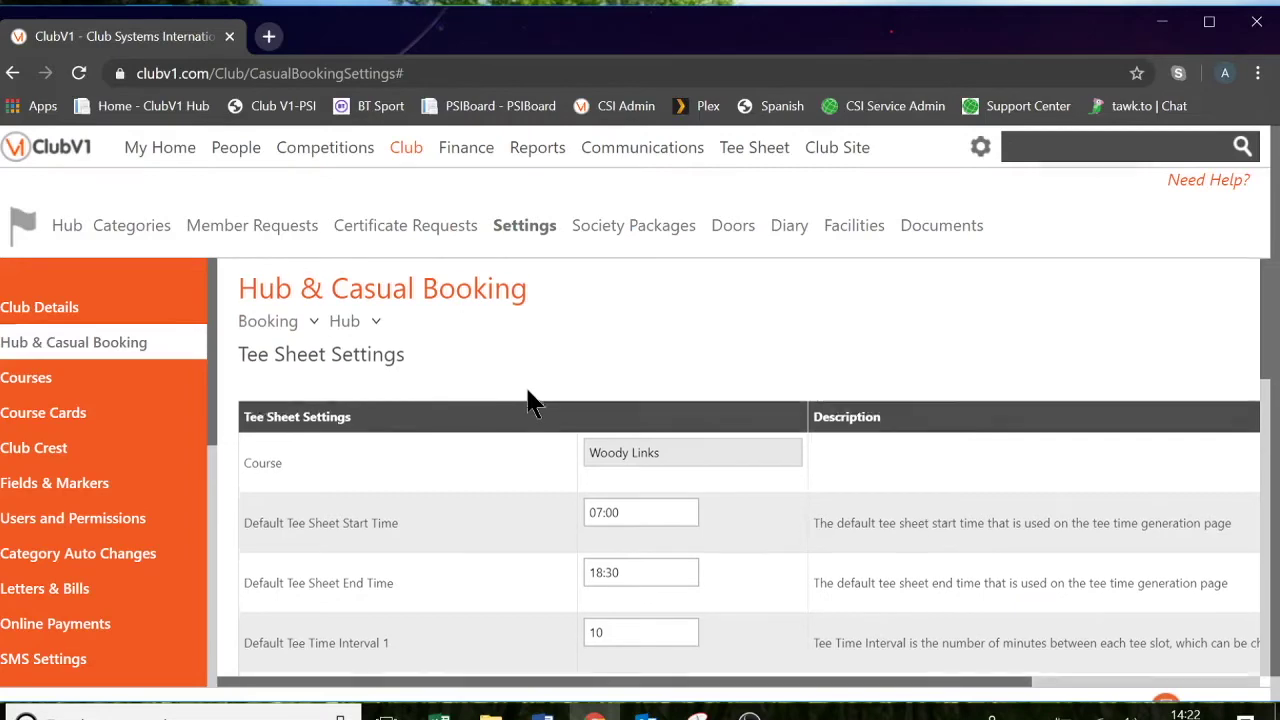
scroll(527, 390, down, 2)
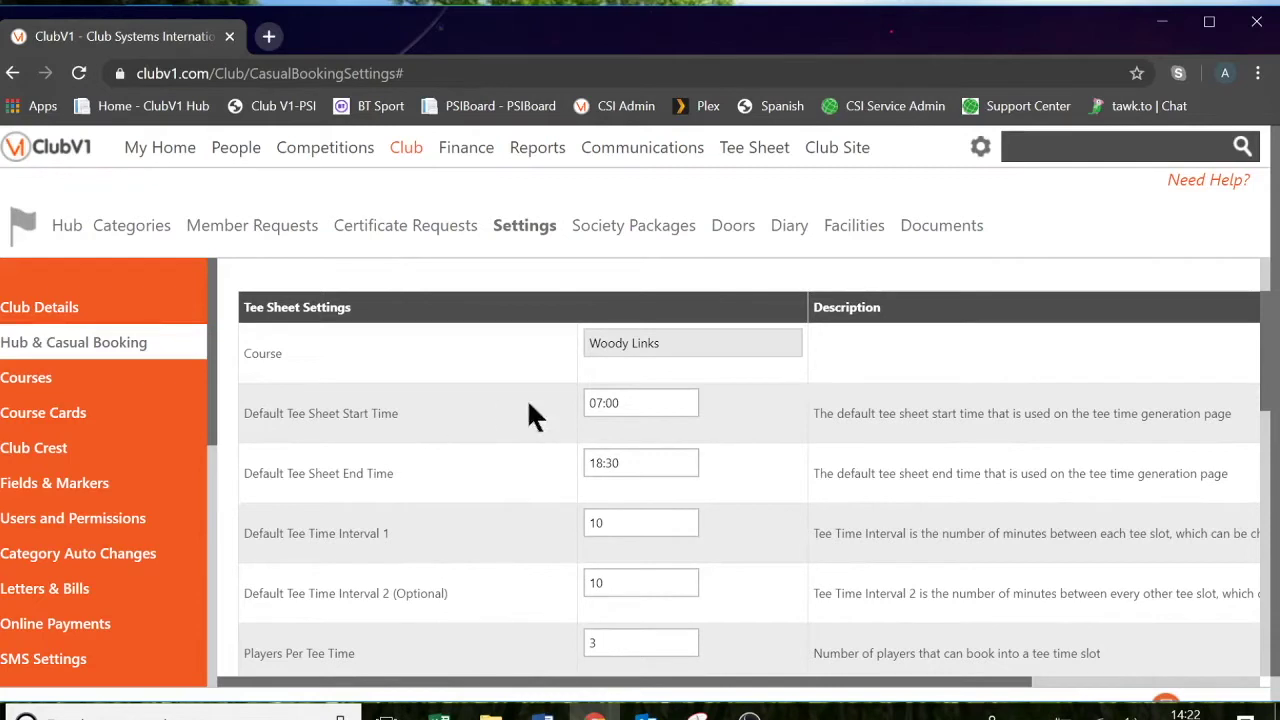
click(633, 403)
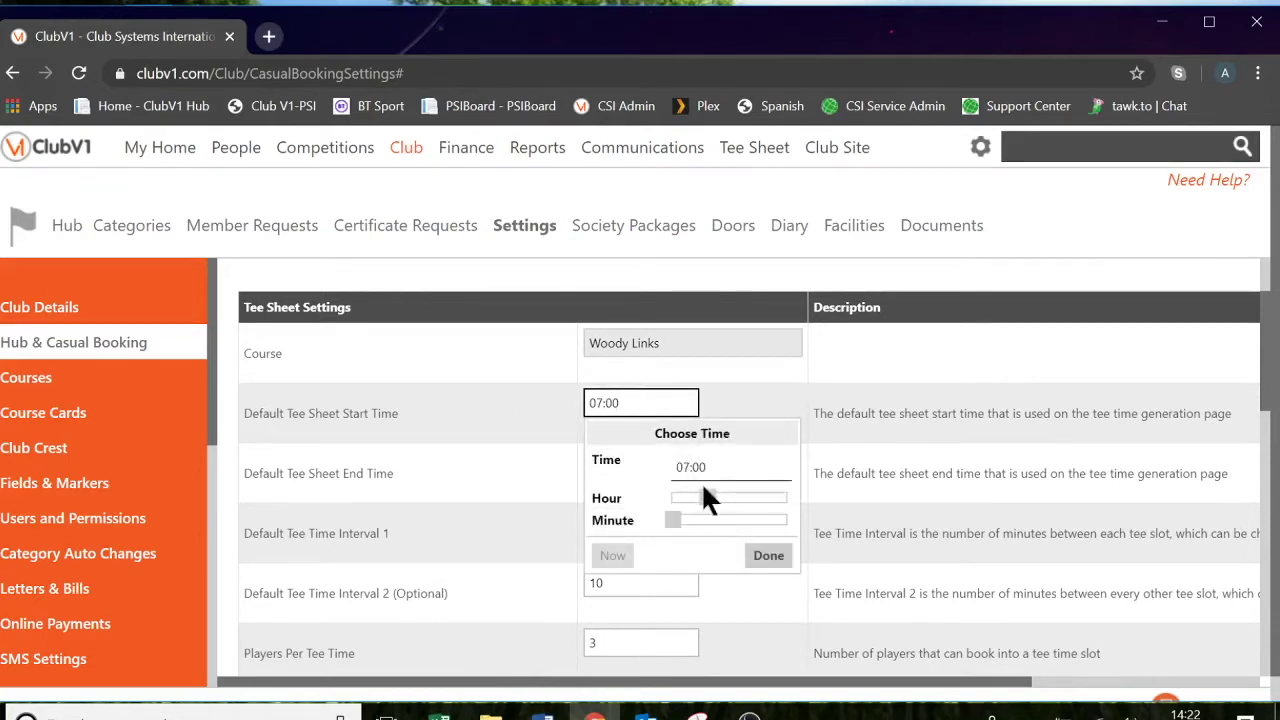
click(769, 556)
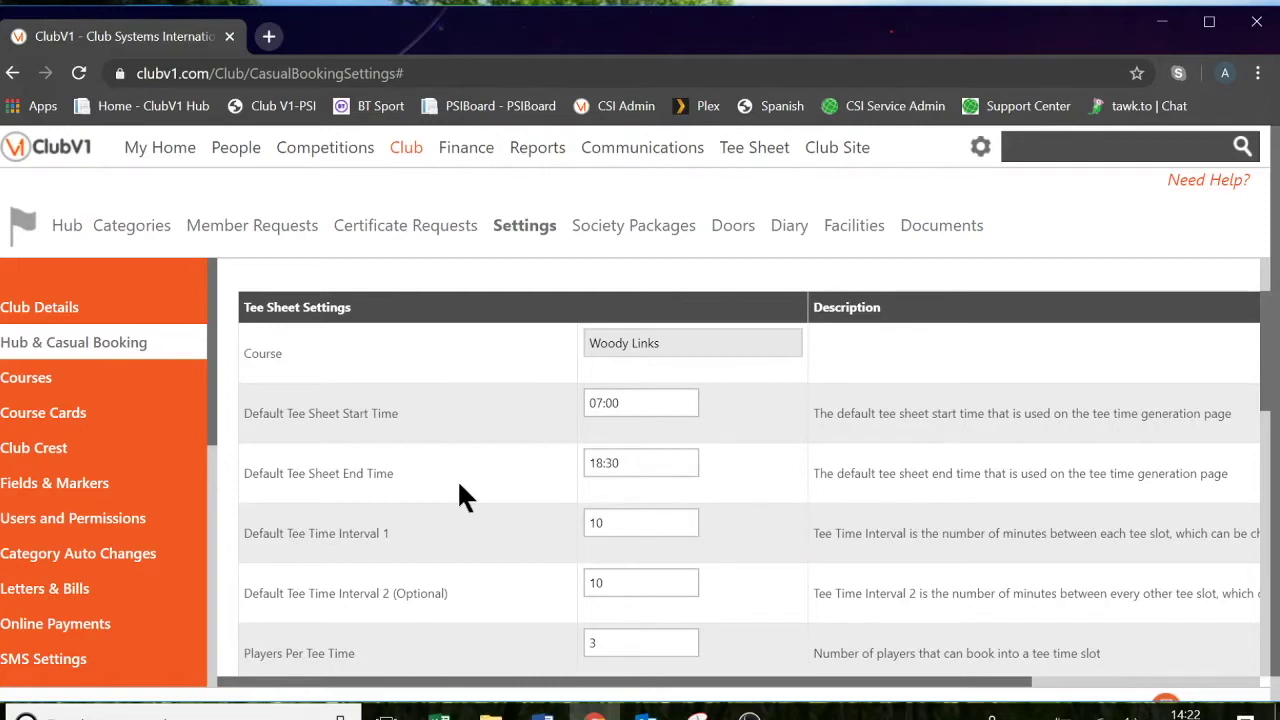
click(627, 470)
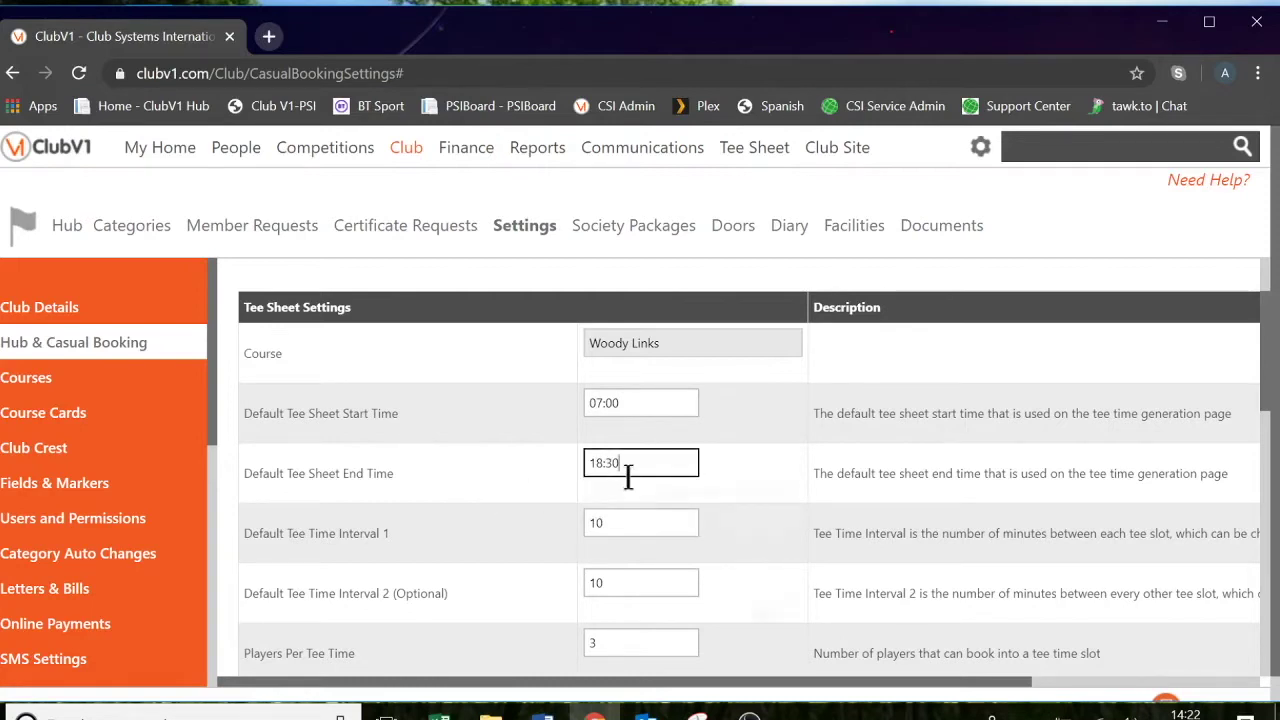
click(745, 477)
click(680, 466)
mouse_move(766, 557)
mouse_down()
mouse_move(734, 561)
mouse_move(768, 558)
mouse_up()
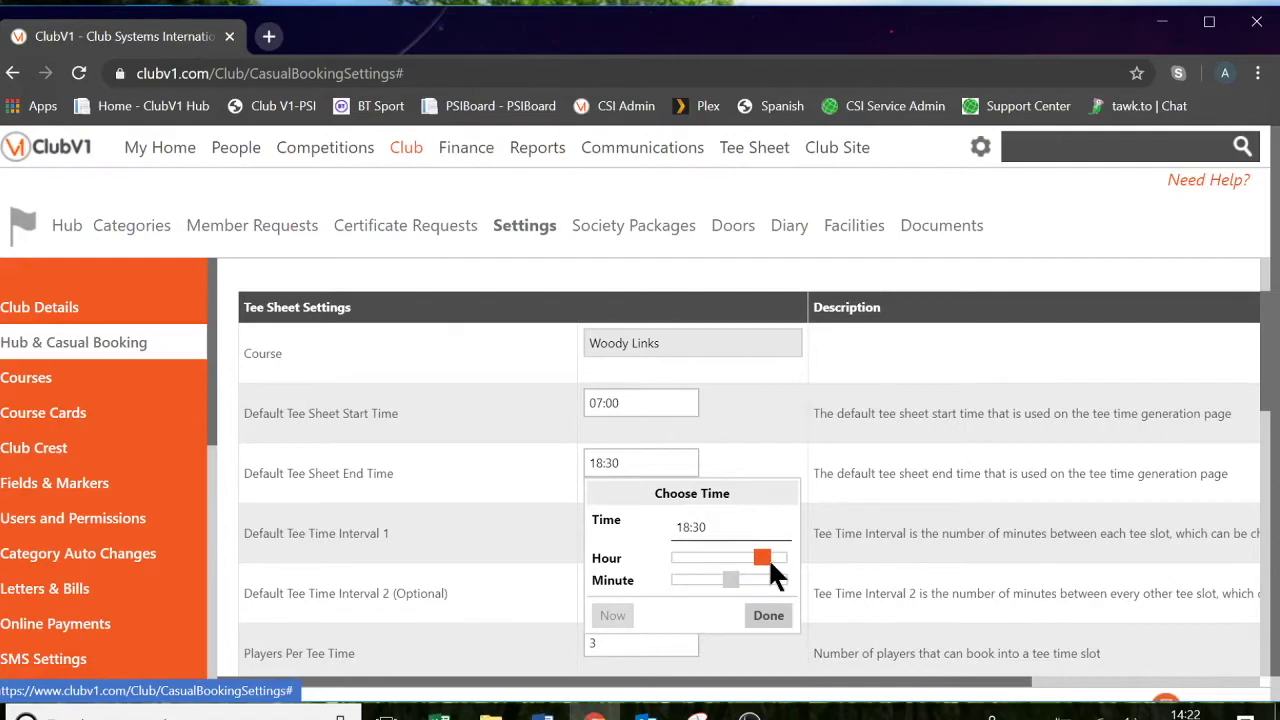
click(768, 615)
scroll(521, 556, down, 2)
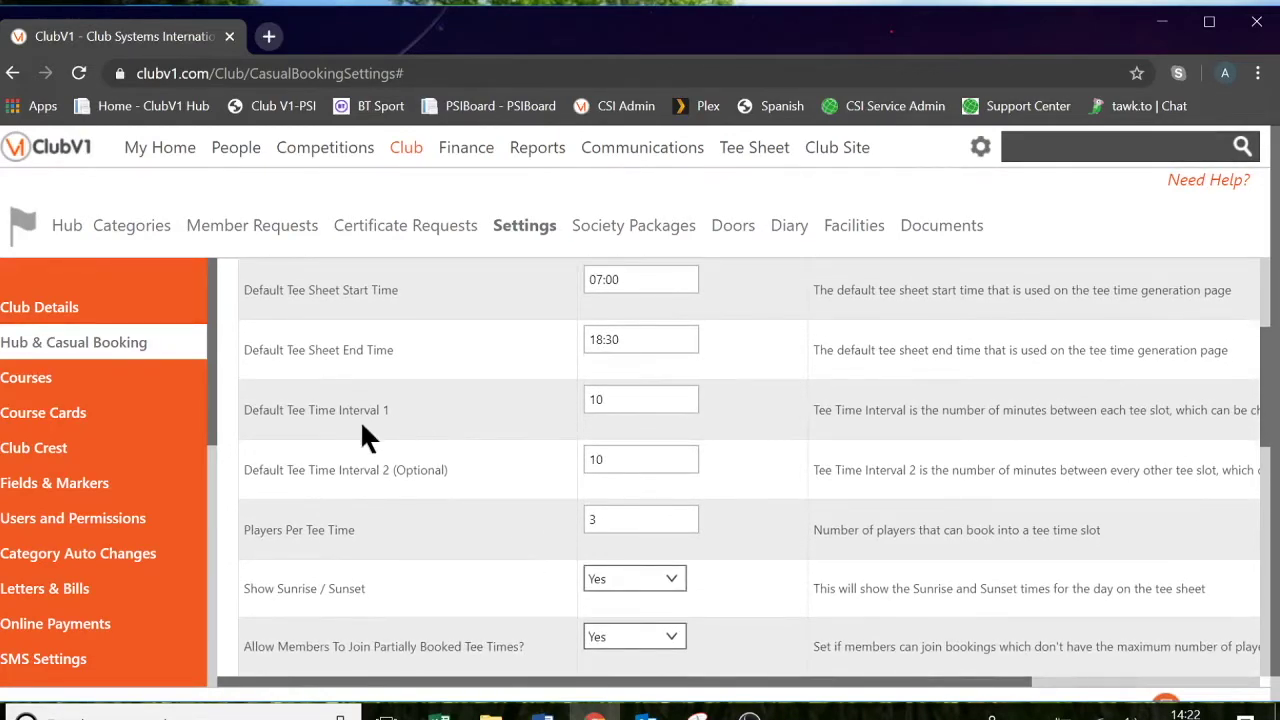
- Change Default Tee Time Interval 1 from 10 to 8 minutes
click(614, 398)
key(BackSpace)
key(BackSpace)
text(8)
click(734, 428)
- Set Default Tee Time Interval 2 to 8 minutes, correcting mistyped values
click(646, 452)
key(BackSpace)
key(BackSpace)
text(0)
key(BackSpace)
text(7)
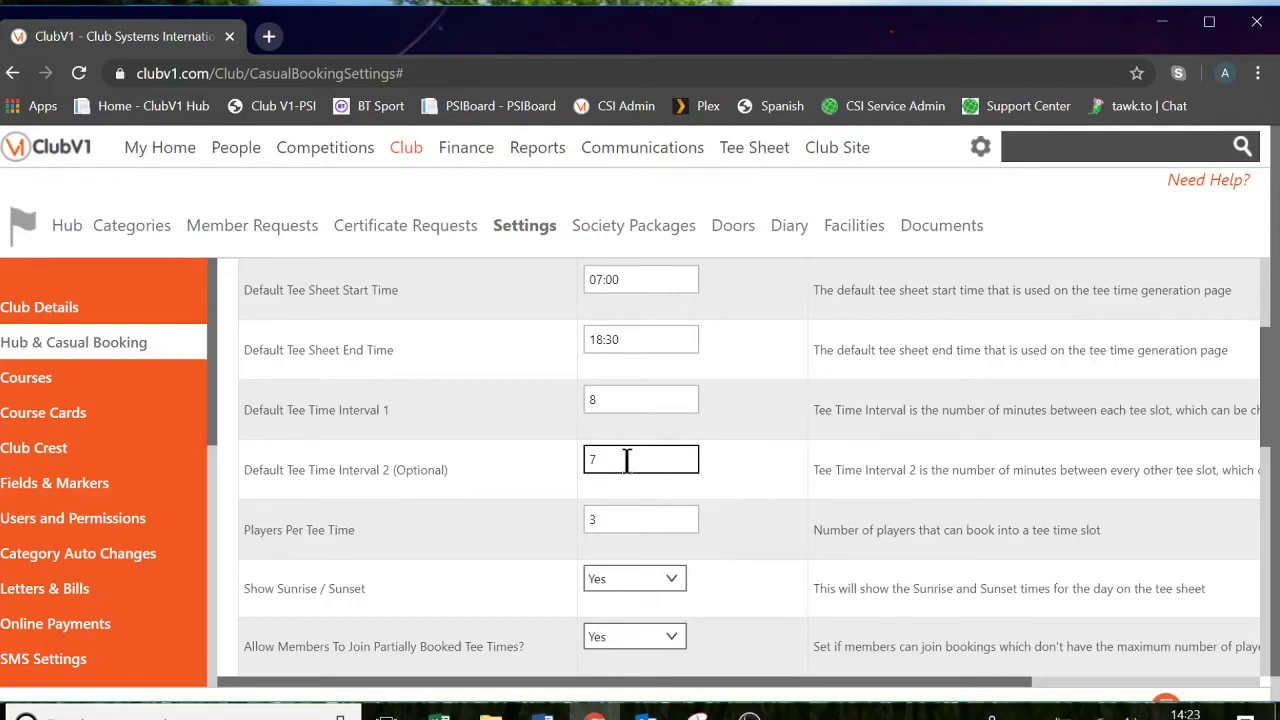
key(BackSpace)
text(8)
click(752, 465)
- Change Players Per Tee Time from 3 to 4
scroll(757, 478, down, 1)
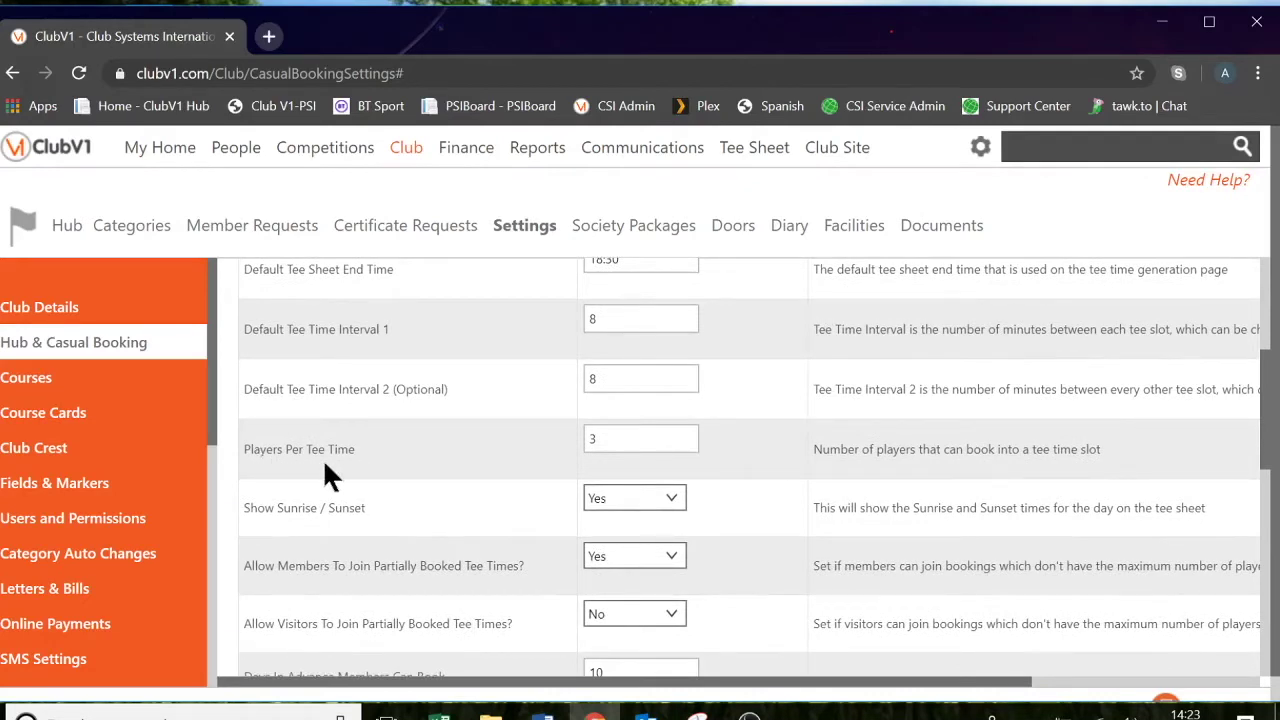
click(623, 434)
key(BackSpace)
text(3)
text(4)
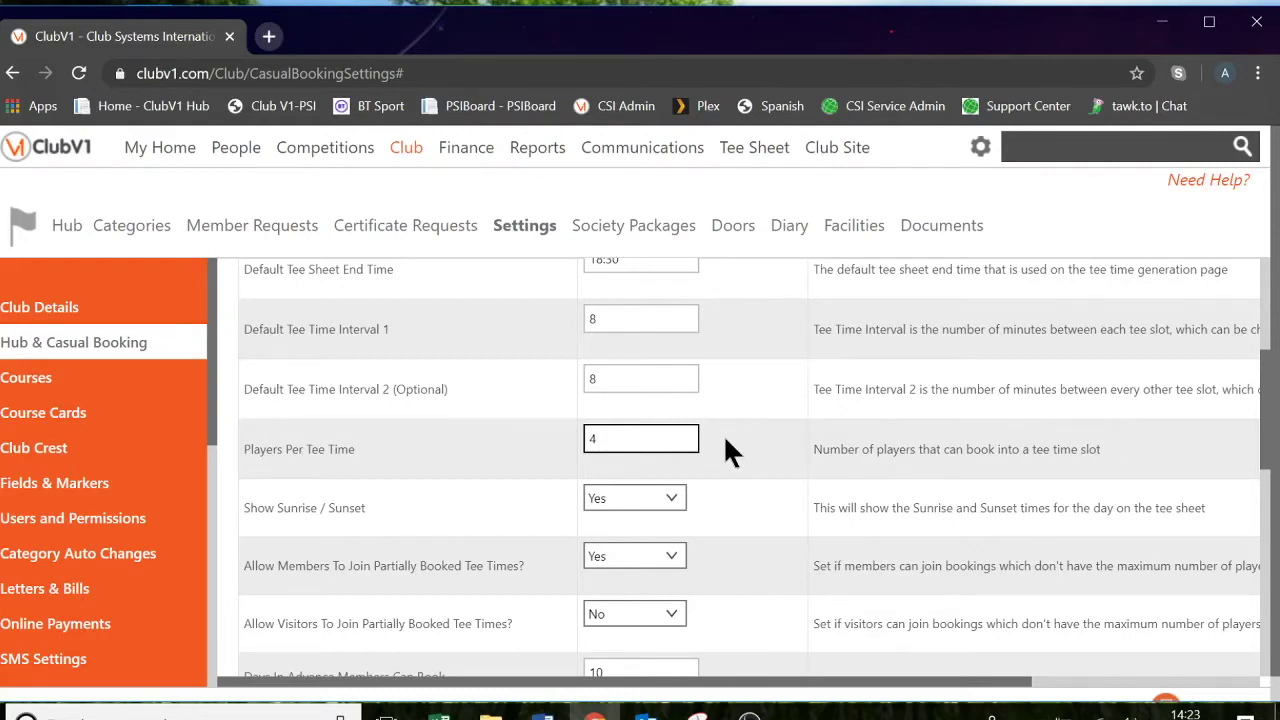
scroll(727, 450, down, 3)
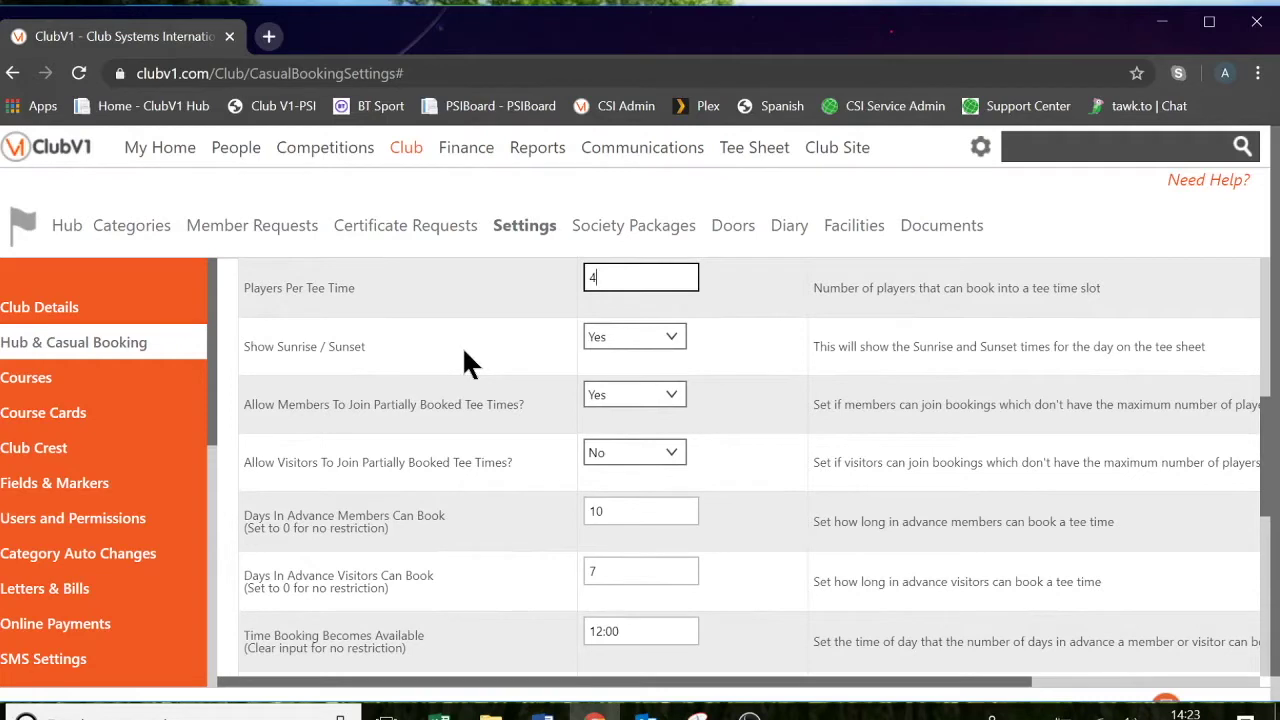
click(645, 340)
click(639, 378)
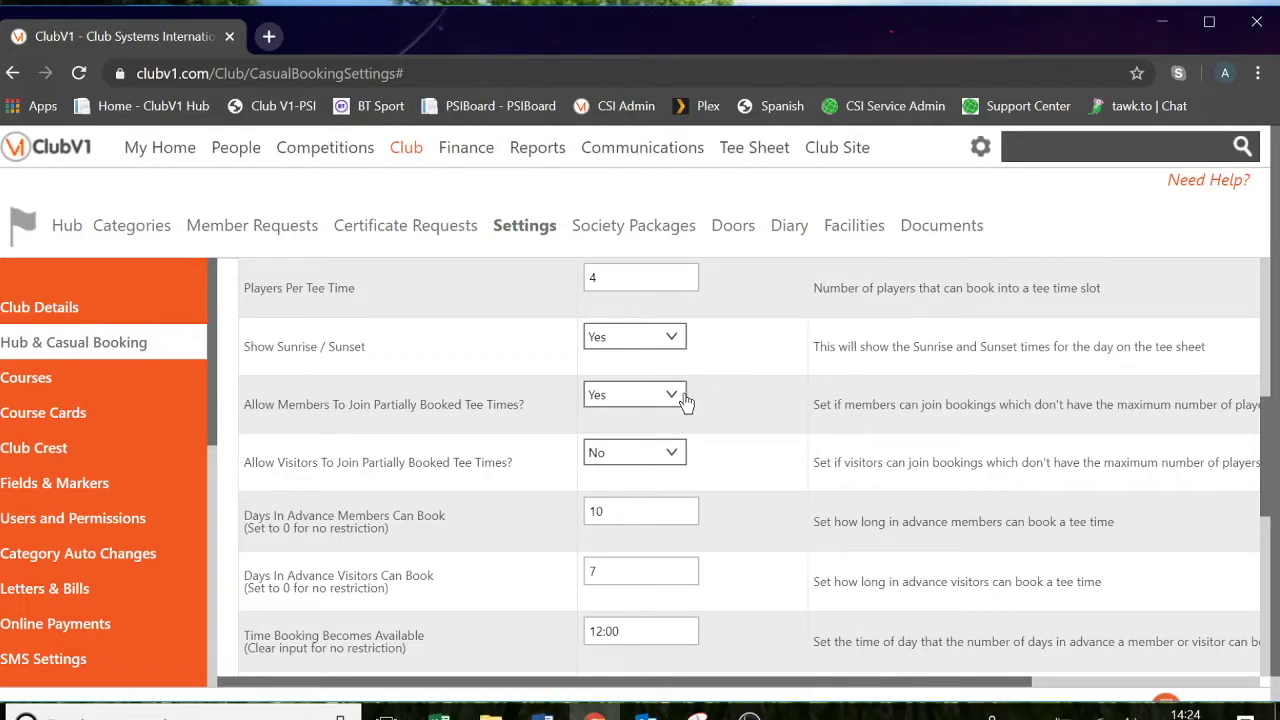
click(684, 400)
click(671, 460)
click(670, 394)
click(663, 433)
click(740, 410)
click(680, 454)
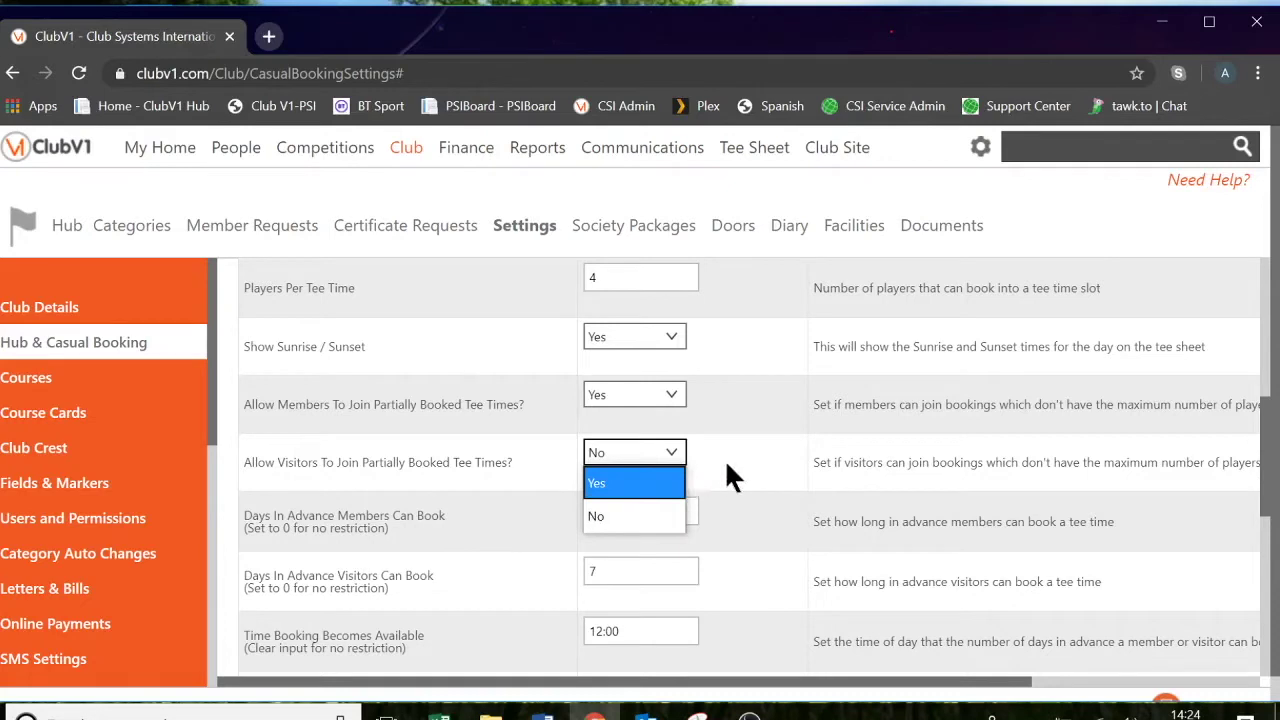
click(727, 466)
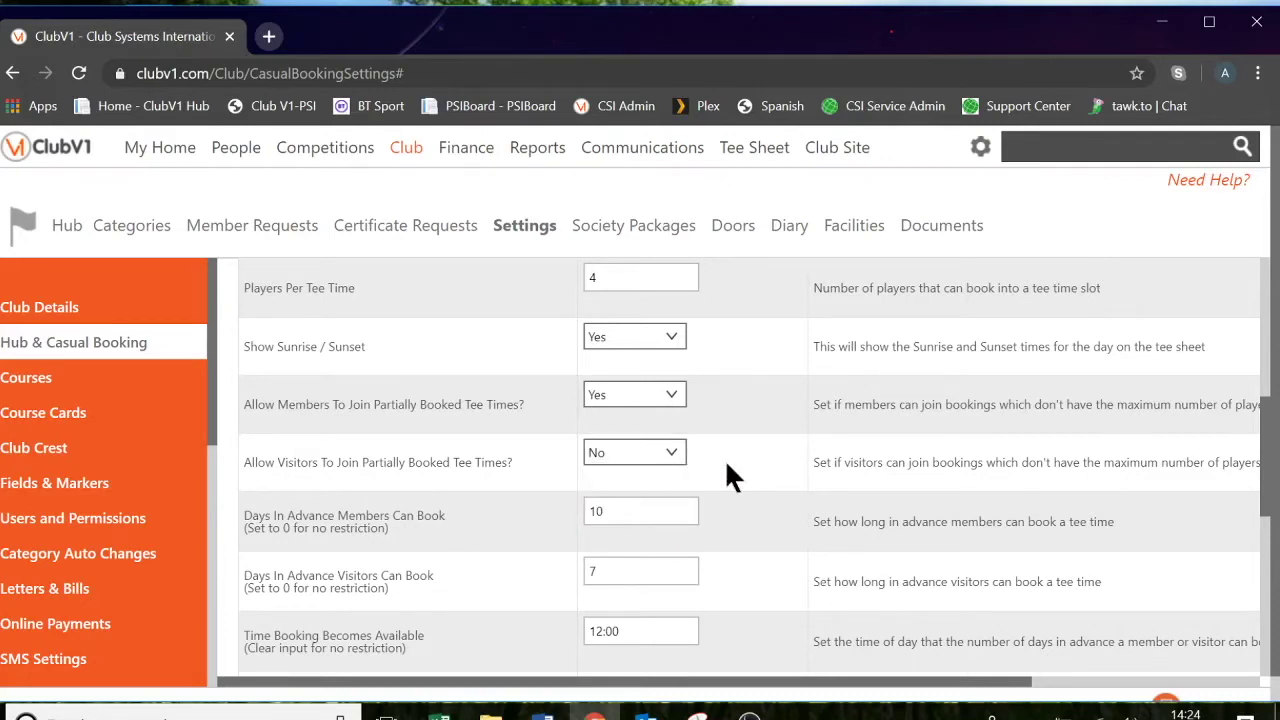
scroll(728, 466, down, 1)
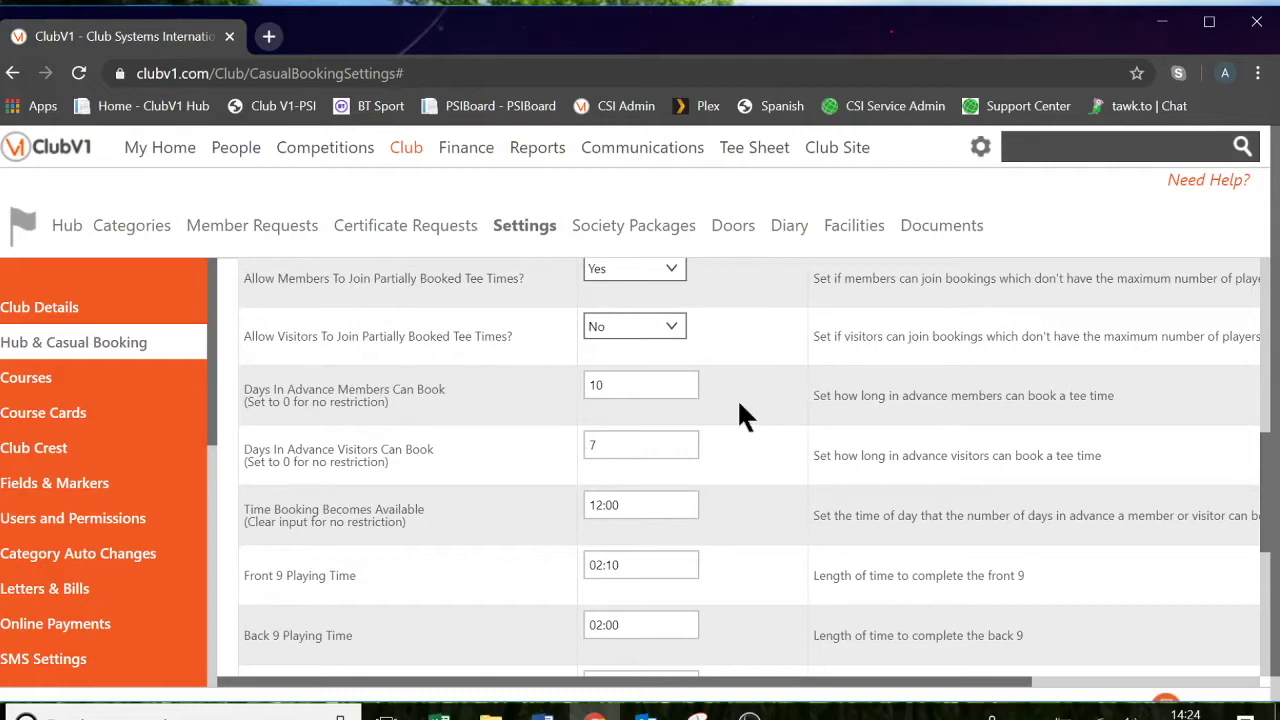
- Limit members' advance booking to 5 days instead of 10
click(668, 384)
key(BackSpace)
key(BackSpace)
text(5)
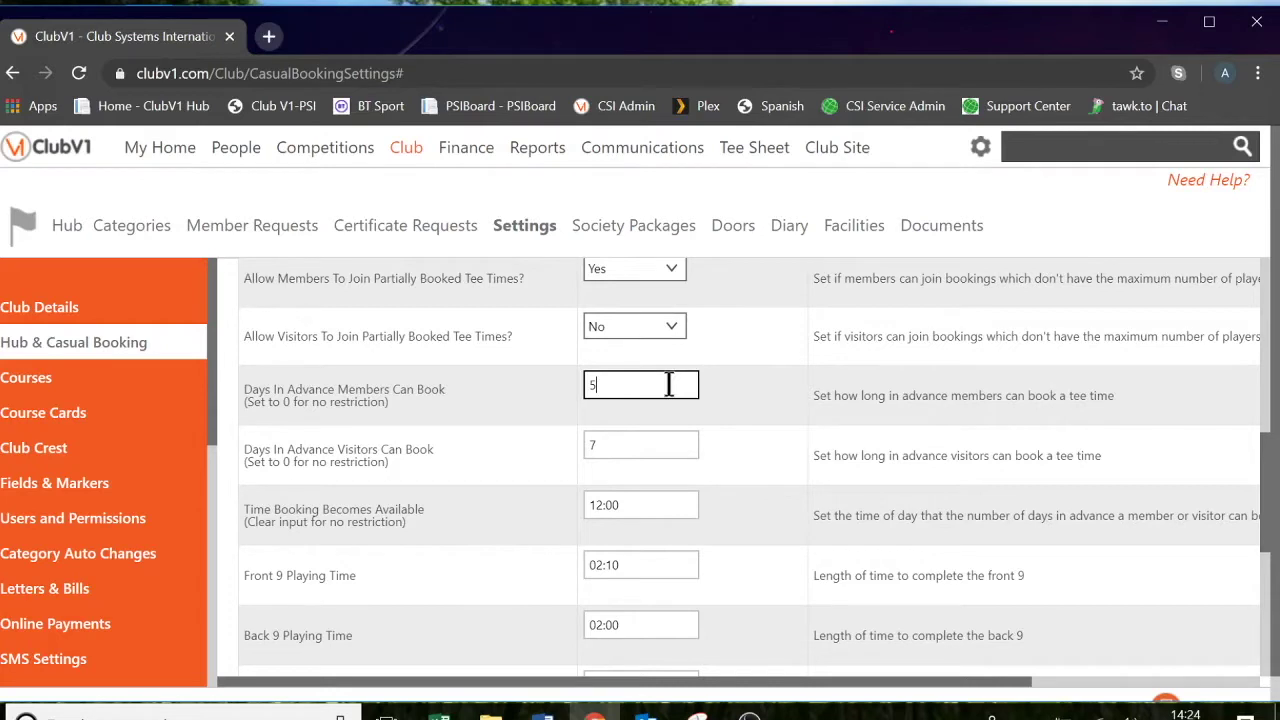
click(755, 400)
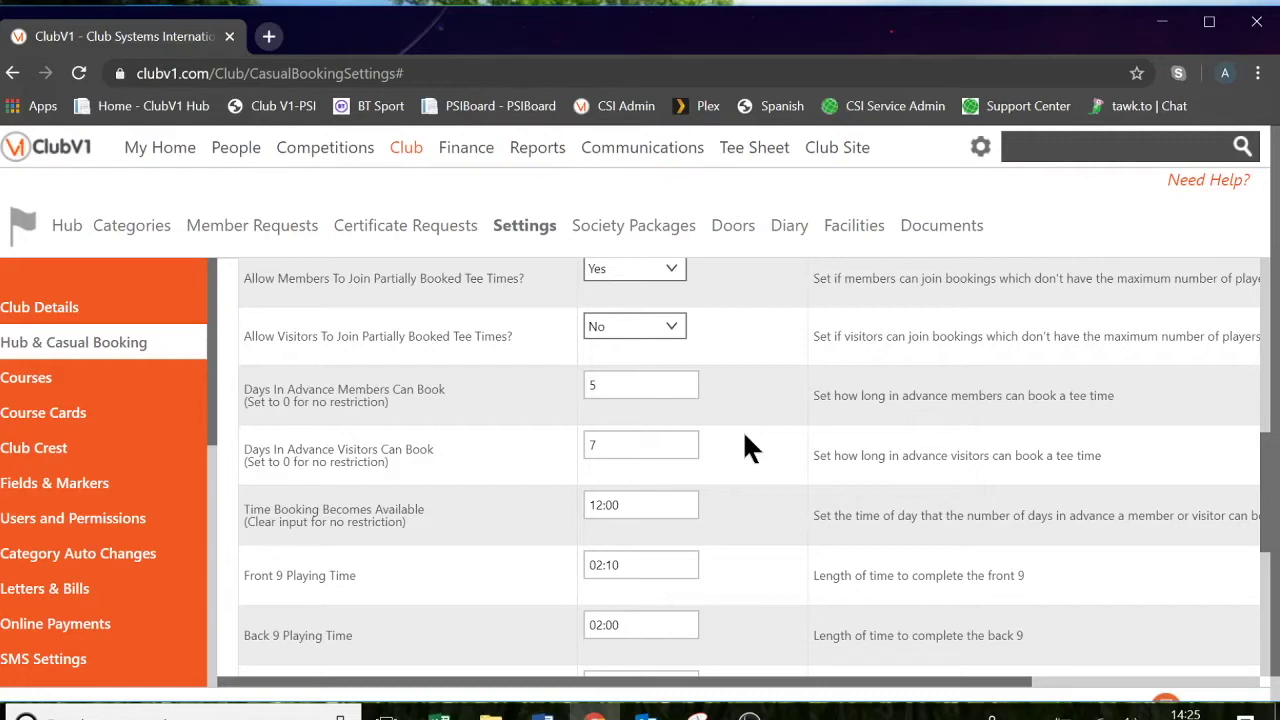
- Limit visitors' advance booking to 3 days instead of 7
click(658, 447)
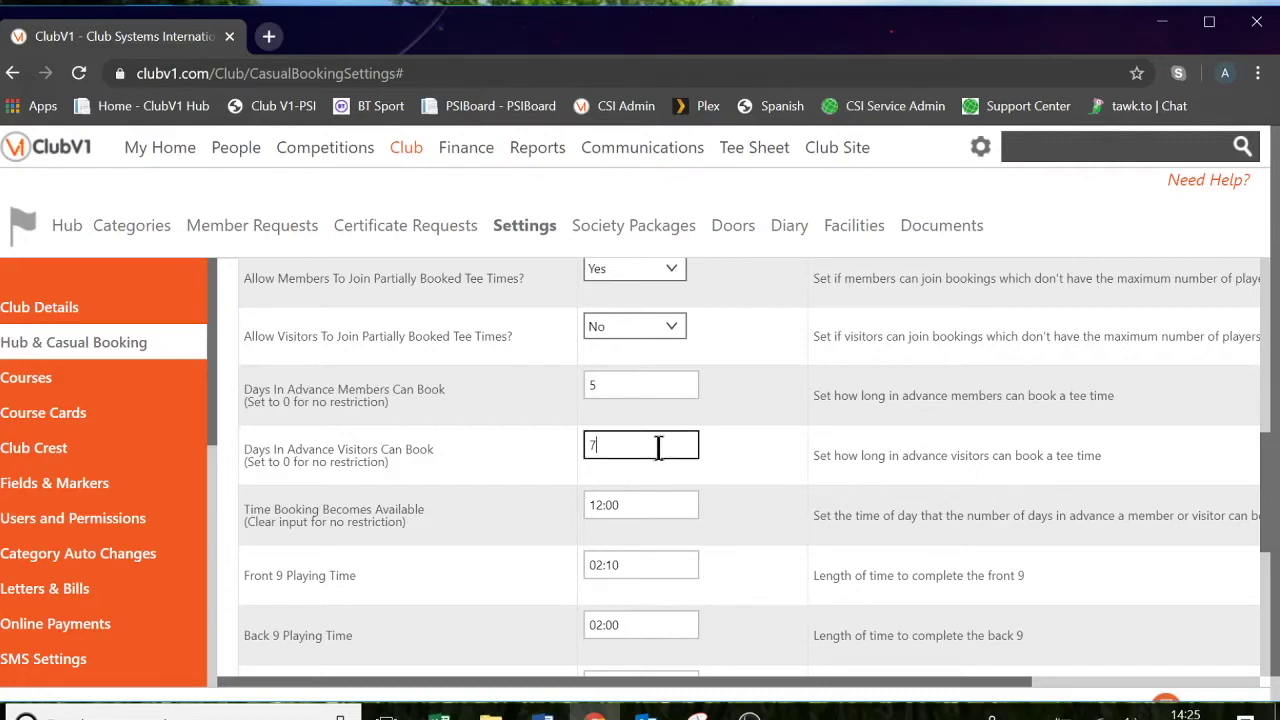
key(BackSpace)
text(3)
click(738, 462)
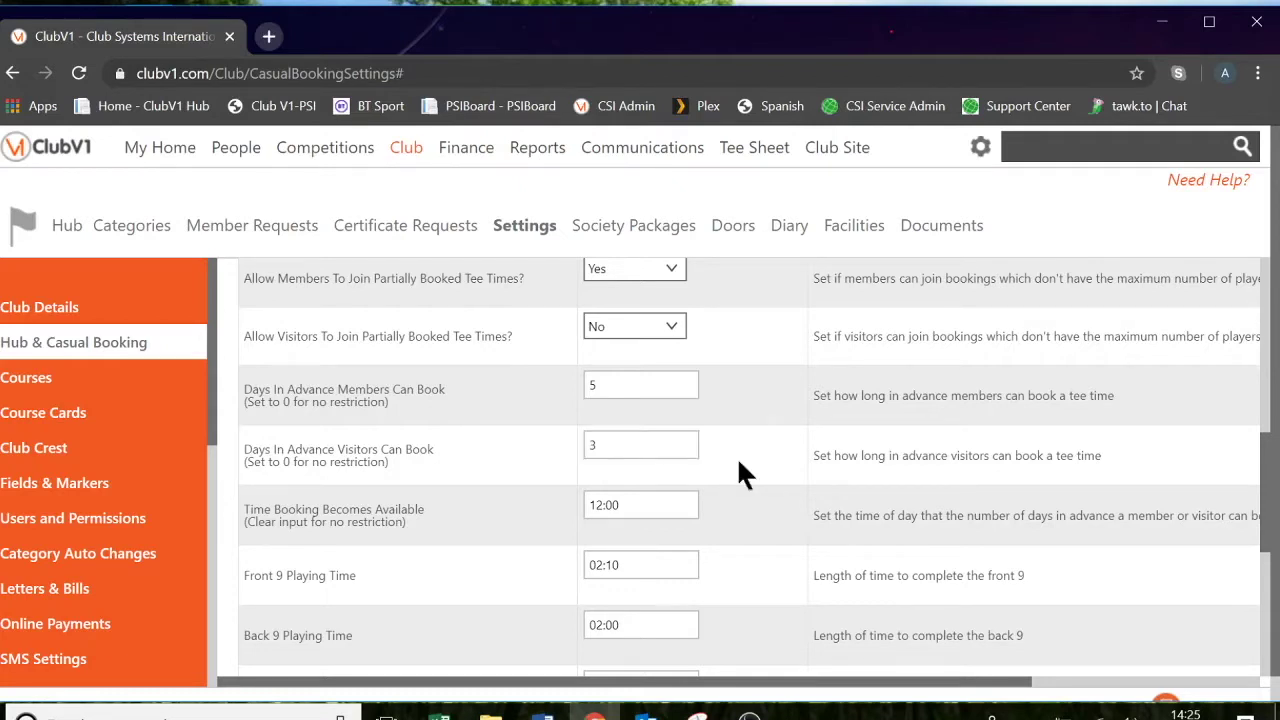
scroll(740, 466, down, 1)
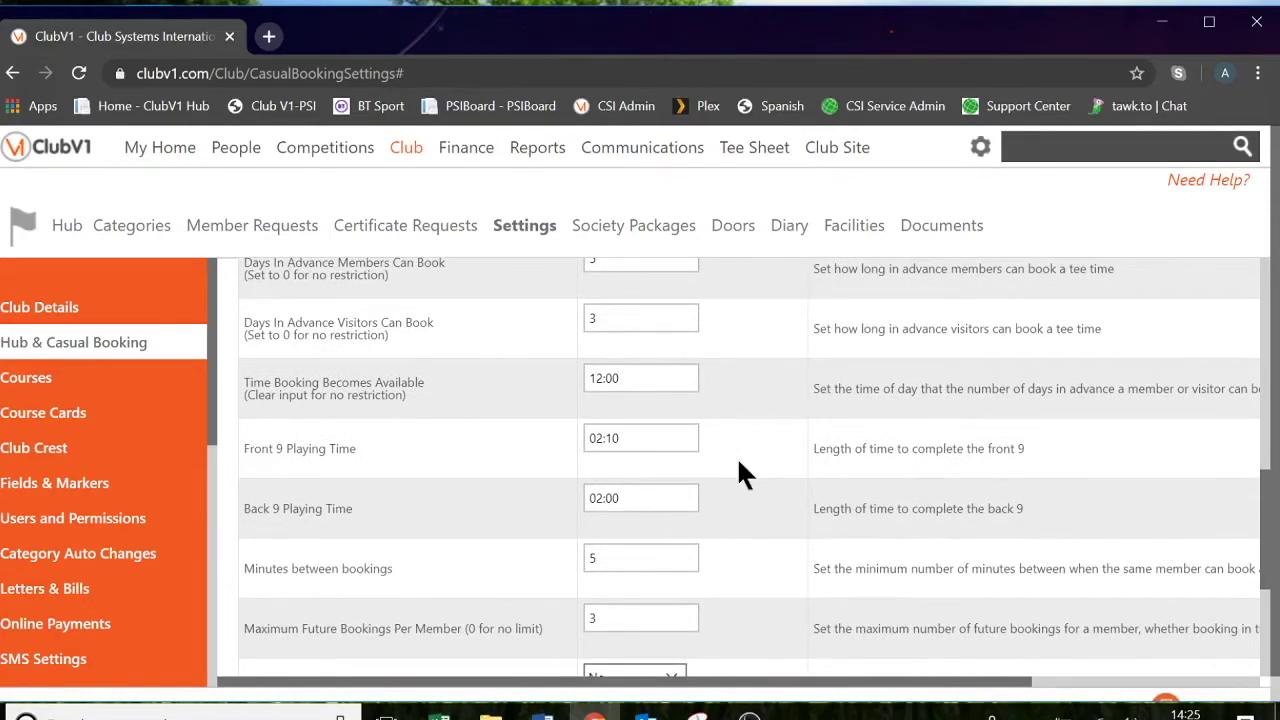
- Move Time Booking Becomes Available from 12:00 to 19:00
click(670, 381)
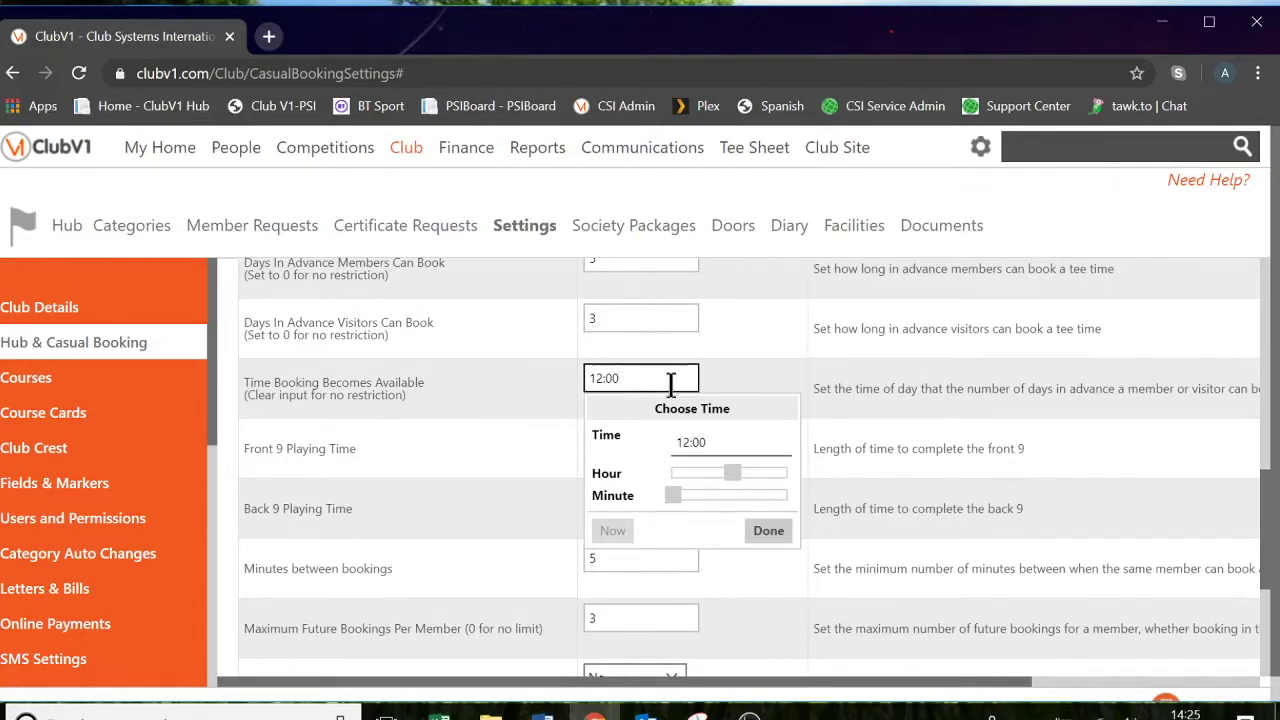
click(735, 473)
drag(739, 473, 768, 473)
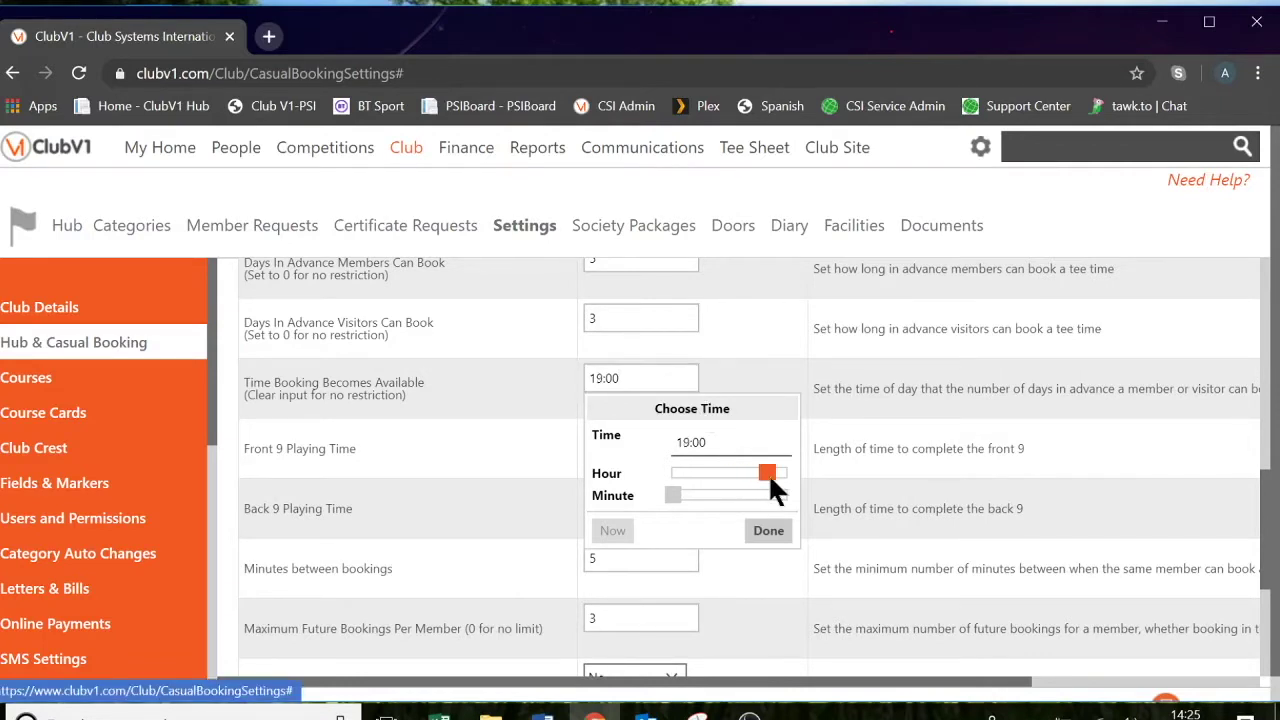
click(763, 529)
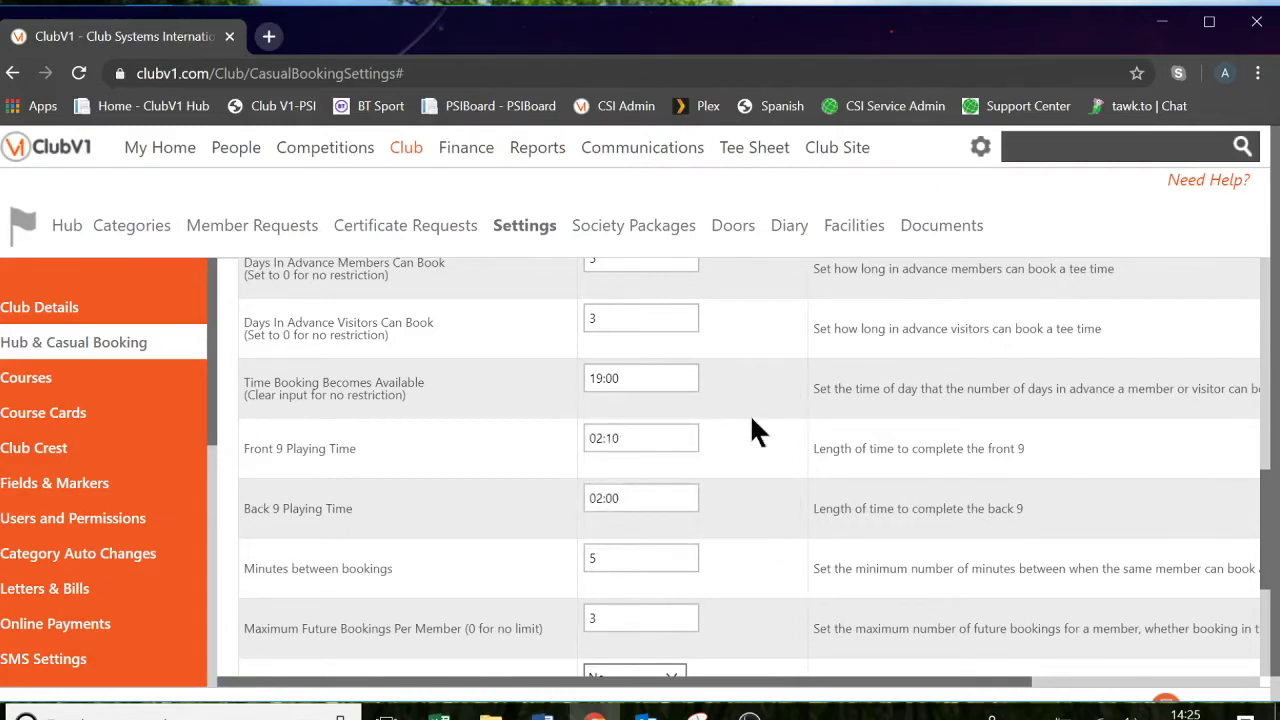
- Check the Front 9 playing time, leaving it at 02:10
scroll(753, 420, down, 1)
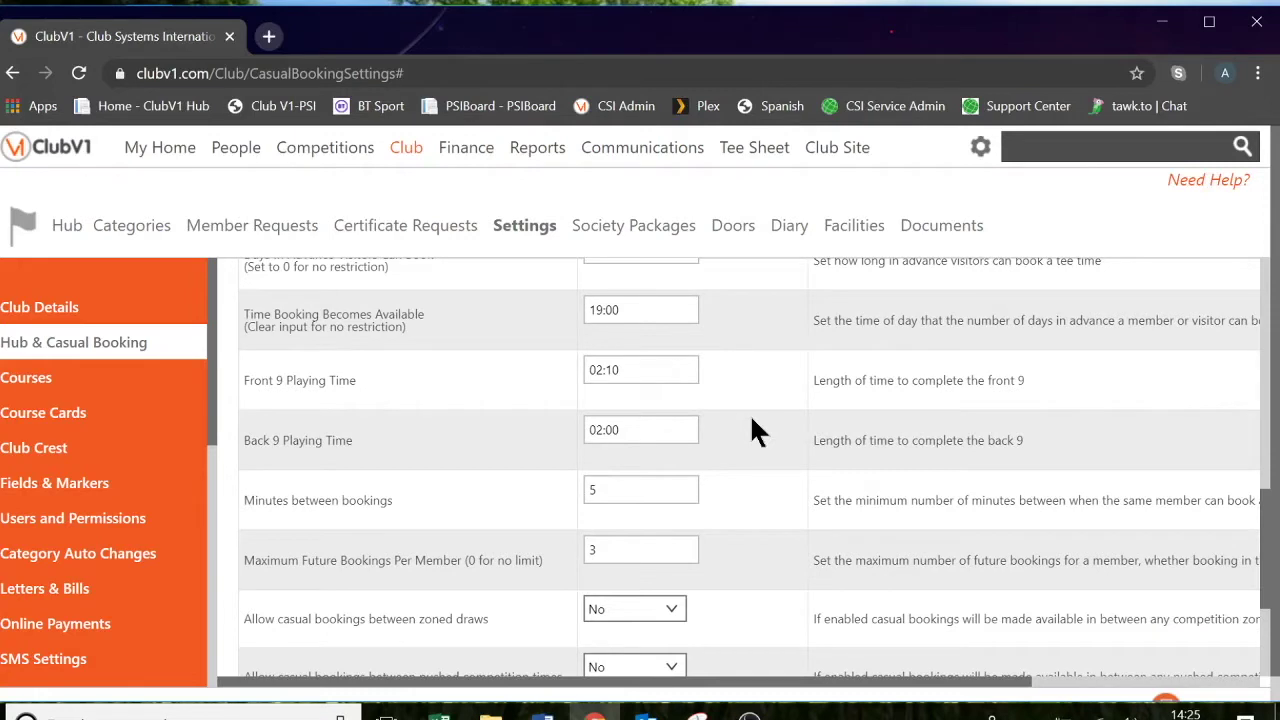
click(651, 371)
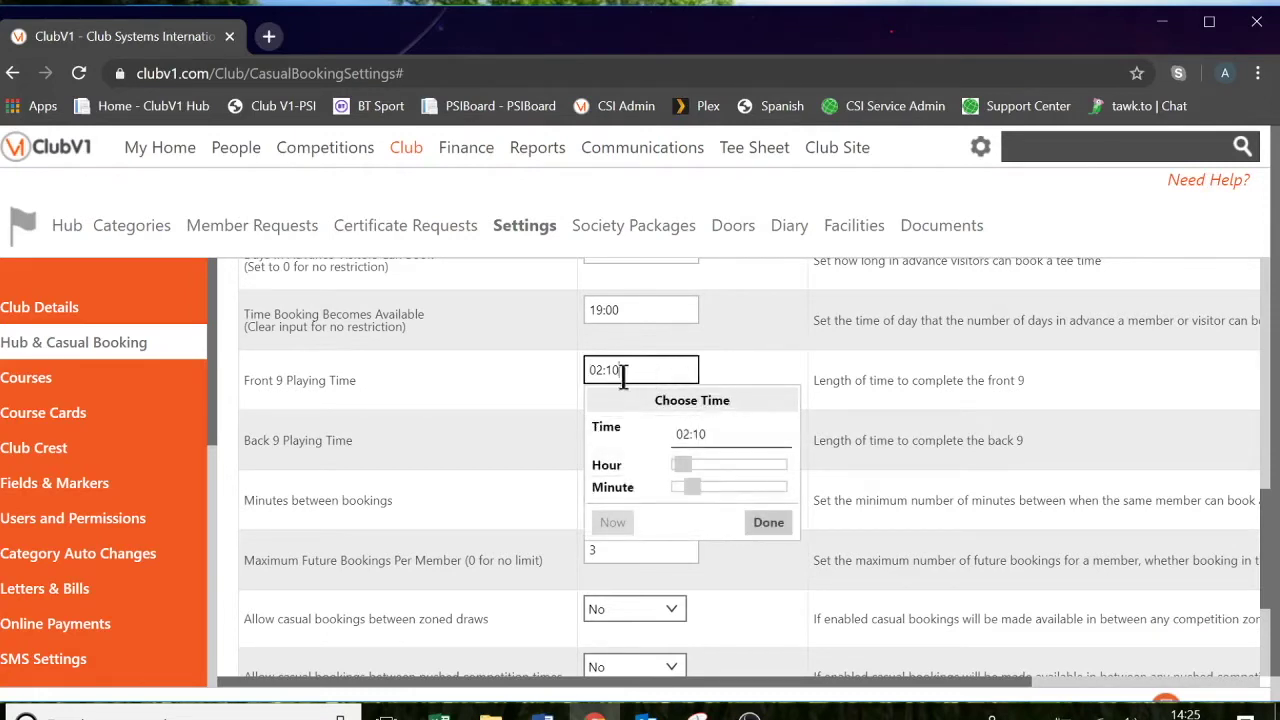
click(708, 370)
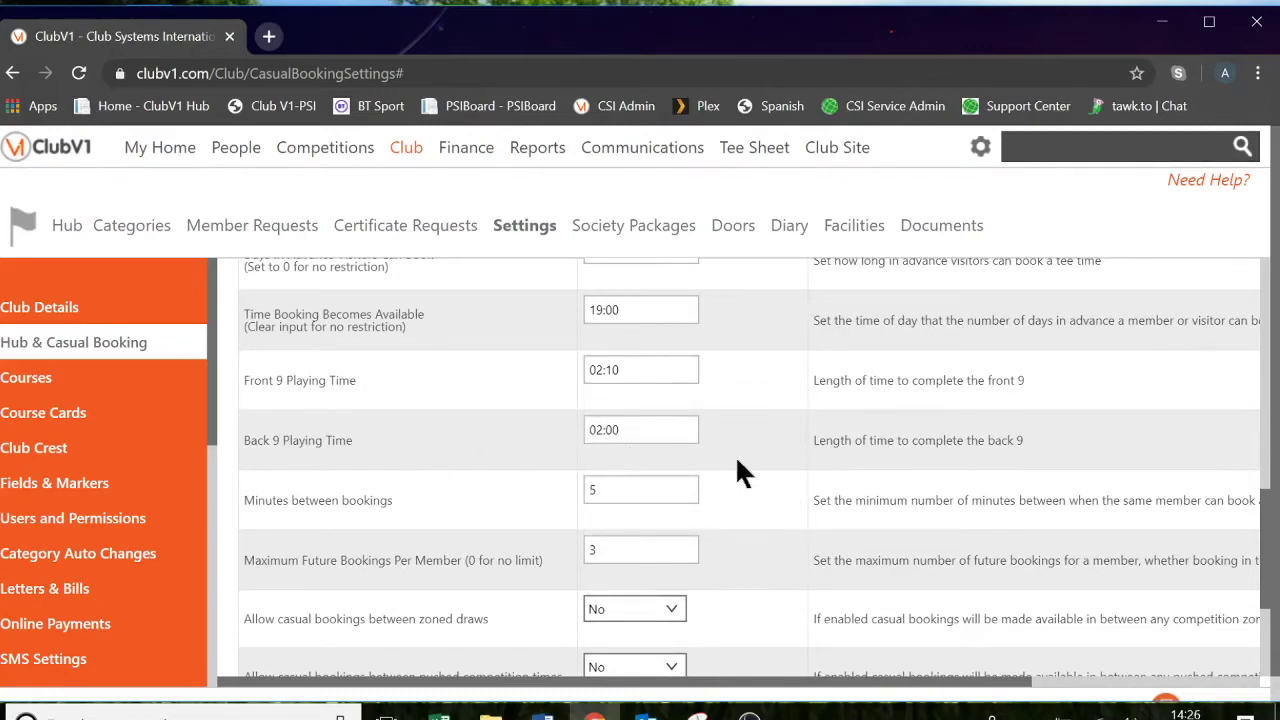
scroll(743, 462, down, 1)
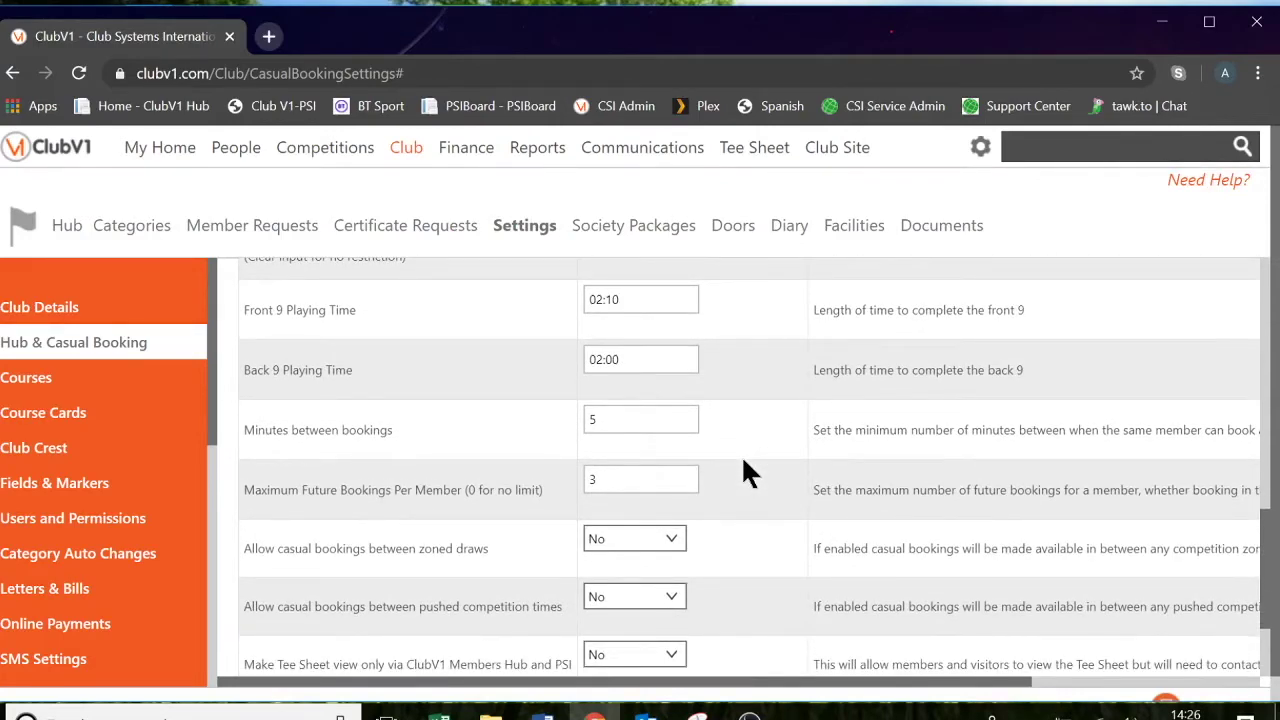
- Change Minutes between bookings from 5 to 60, then to 1440
scroll(743, 462, down, 1)
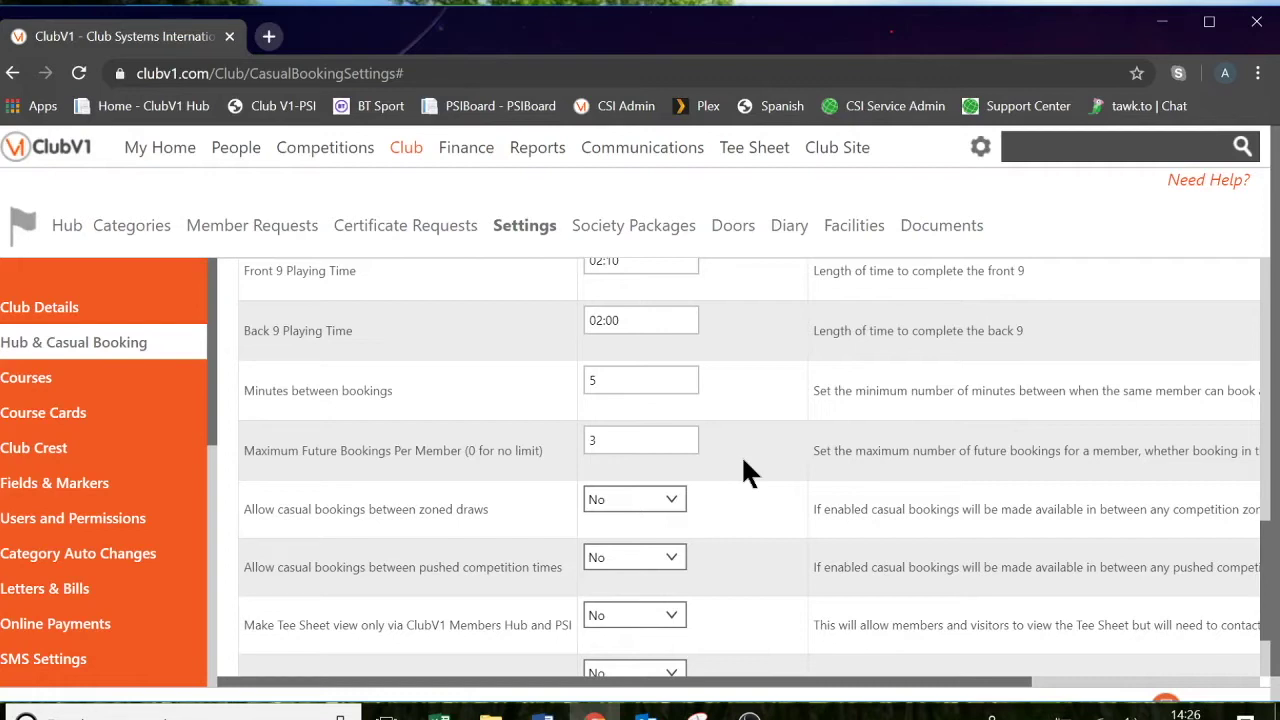
click(651, 377)
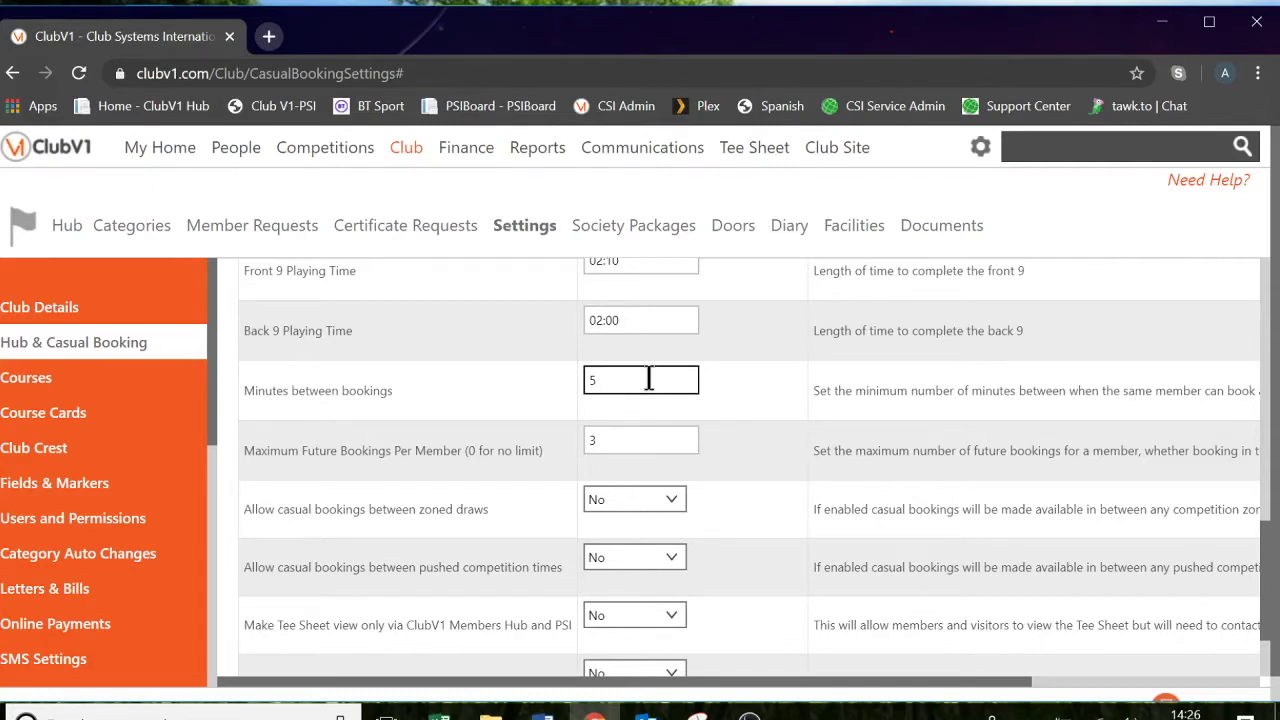
key(BackSpace)
text(60)
click(737, 400)
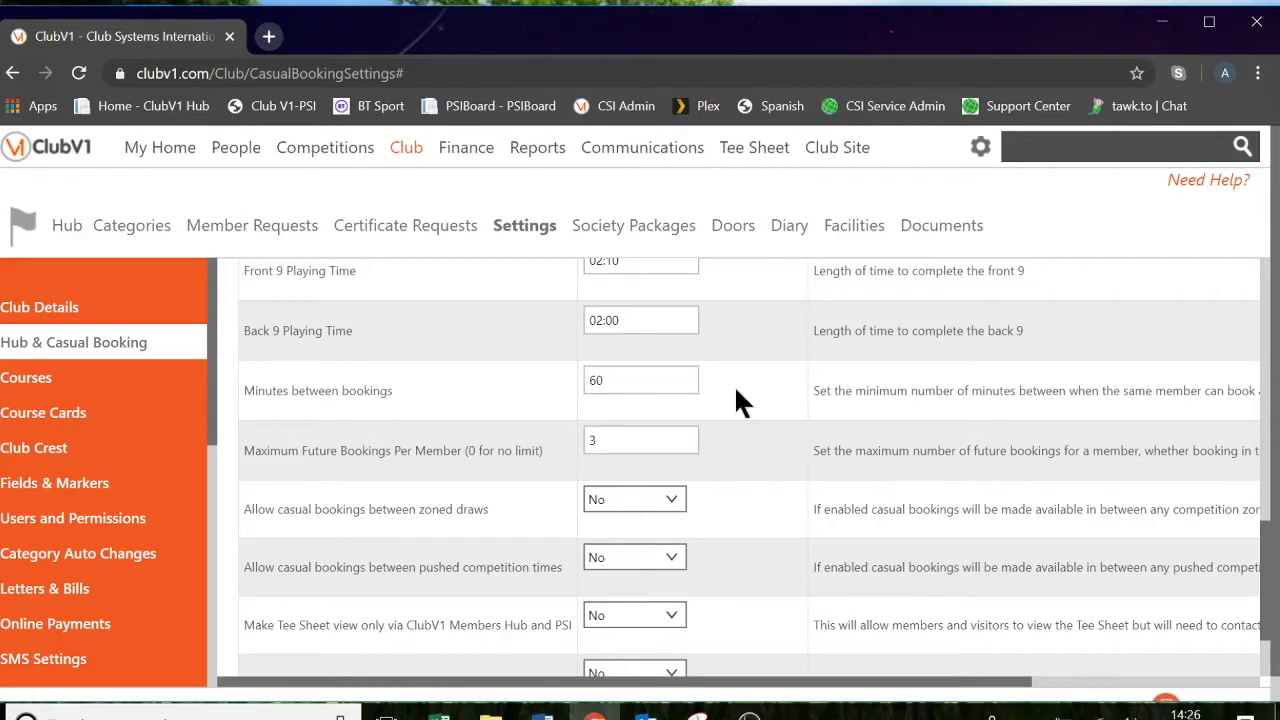
click(694, 381)
key(BackSpace)
key(BackSpace)
text(1440)
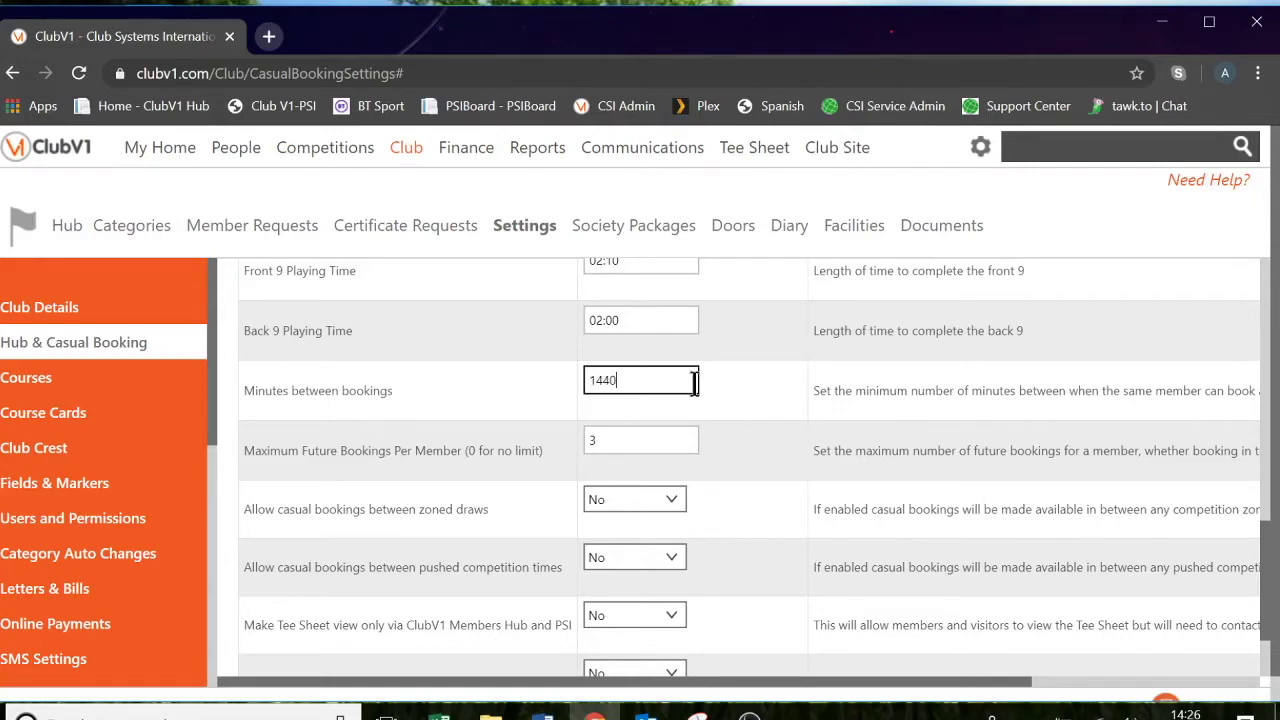
click(725, 392)
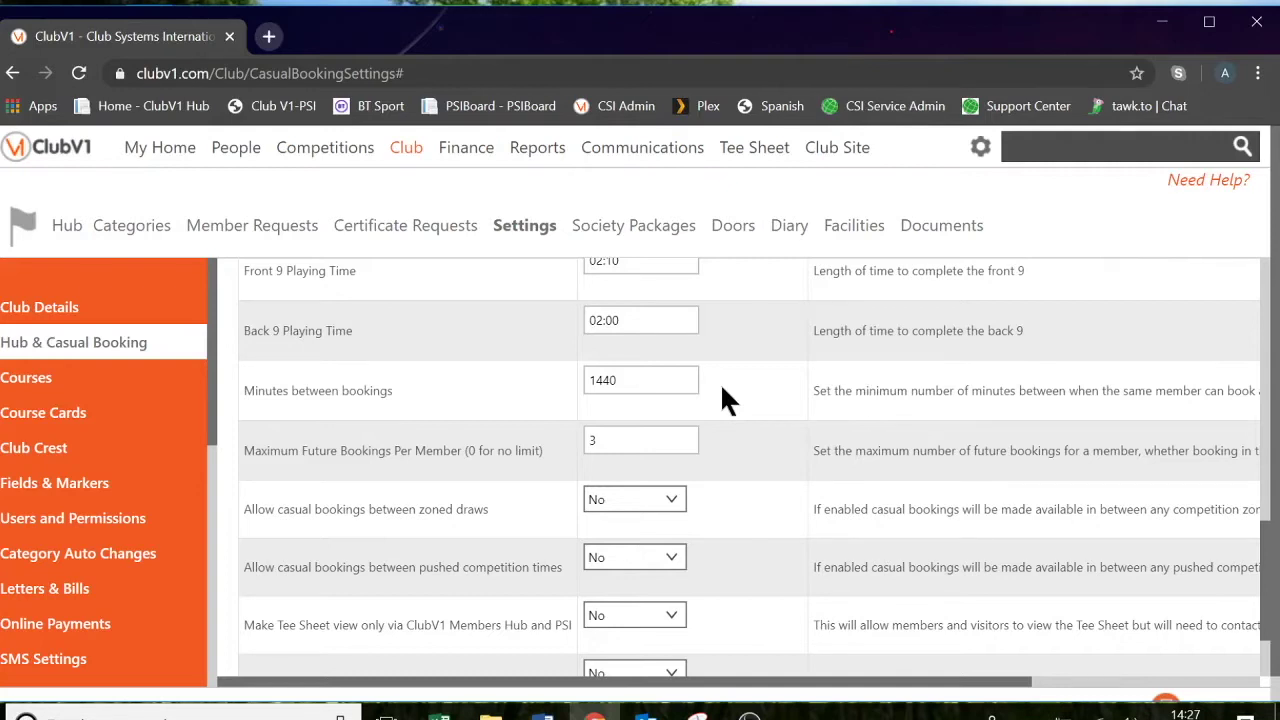
scroll(725, 445, down, 1)
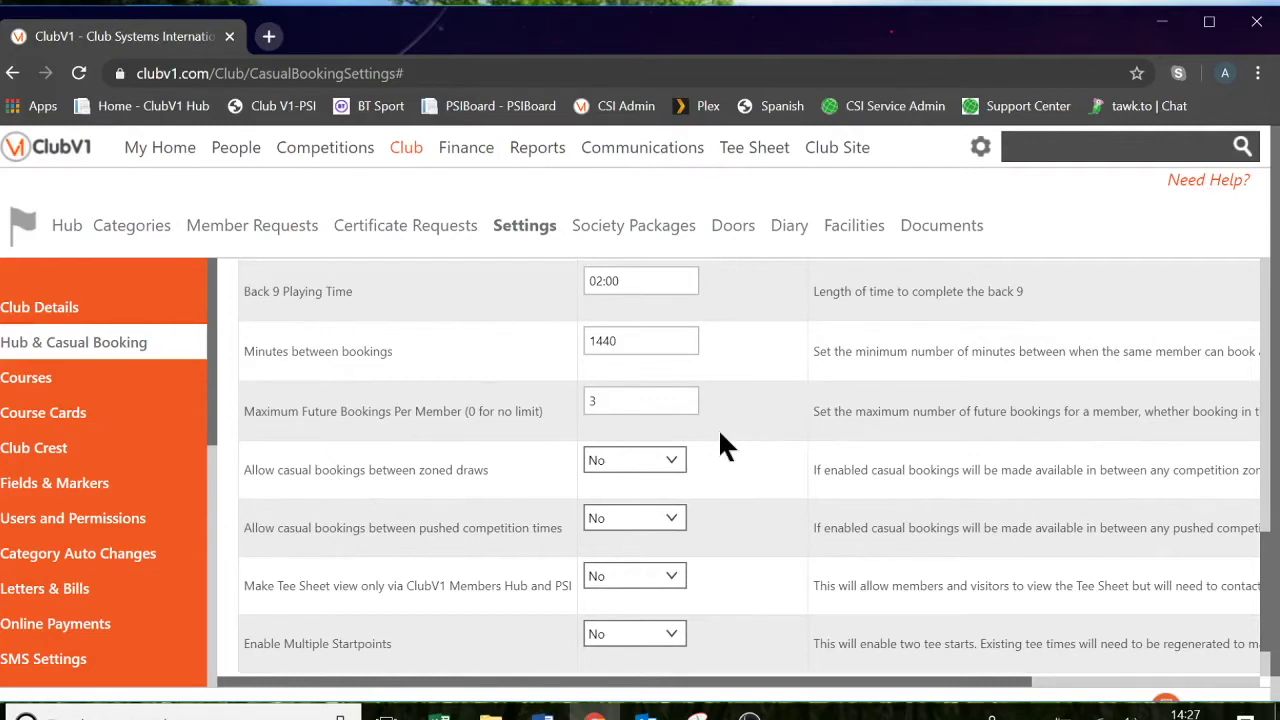
click(661, 402)
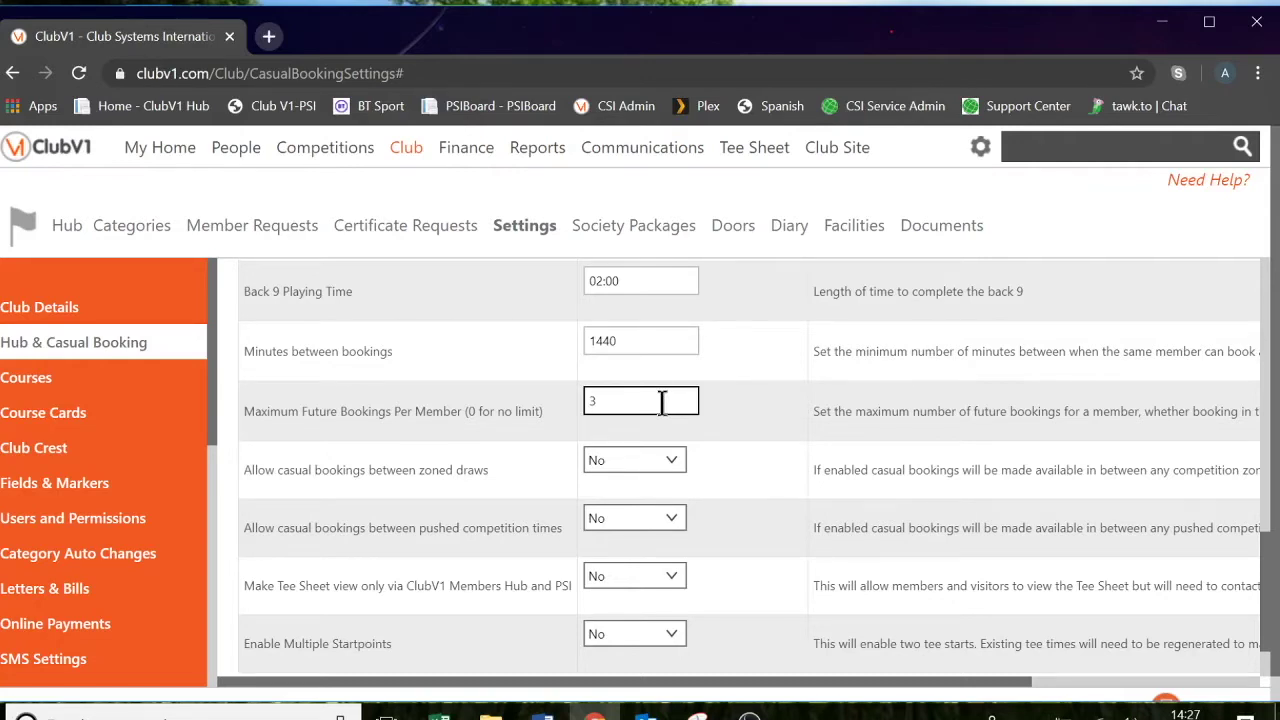
scroll(661, 401, down, 1)
click(735, 420)
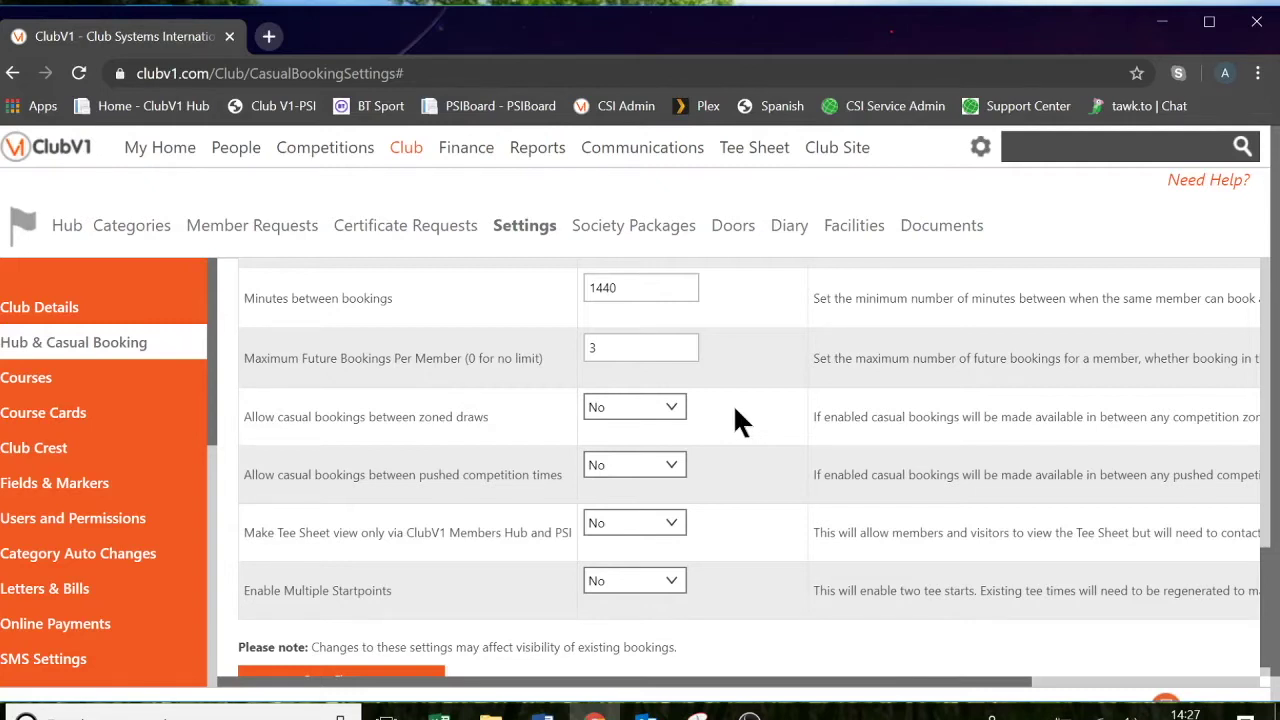
- Allow casual bookings between zoned draws, then set it back to No
click(657, 410)
click(657, 451)
click(619, 425)
click(621, 469)
- Allow casual bookings between pushed competition times, then revert it to No
click(676, 470)
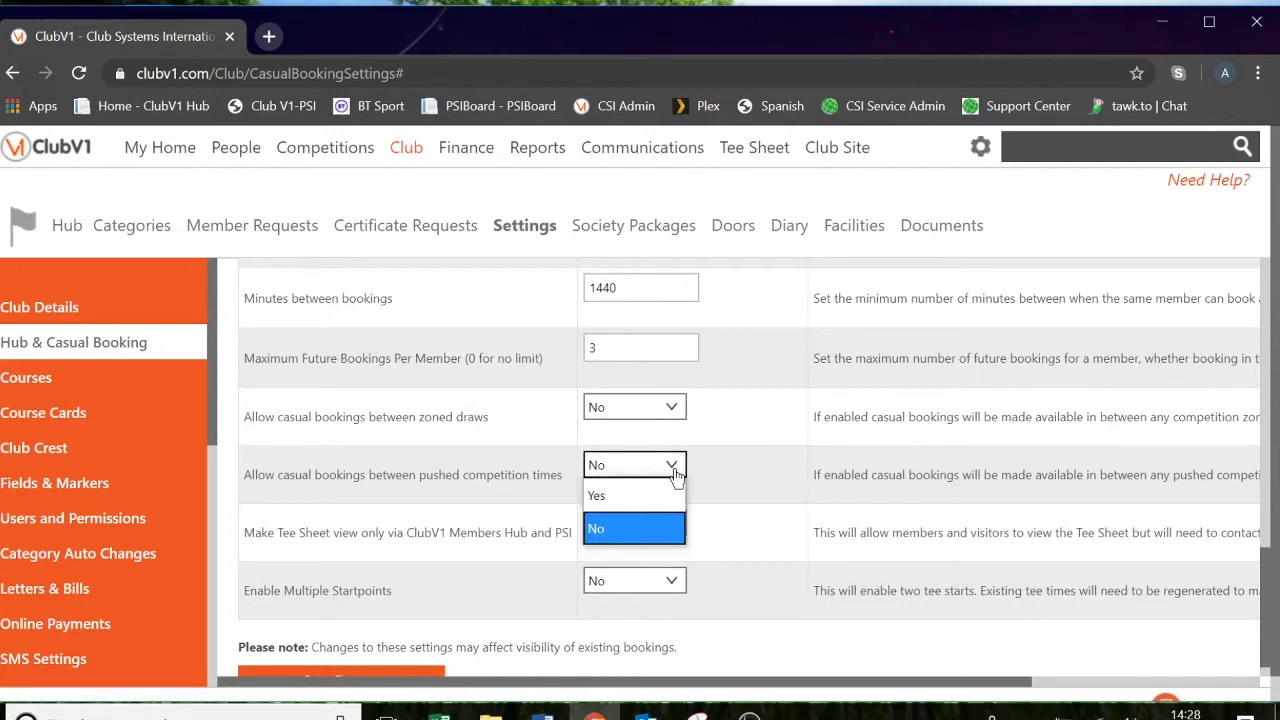
click(724, 477)
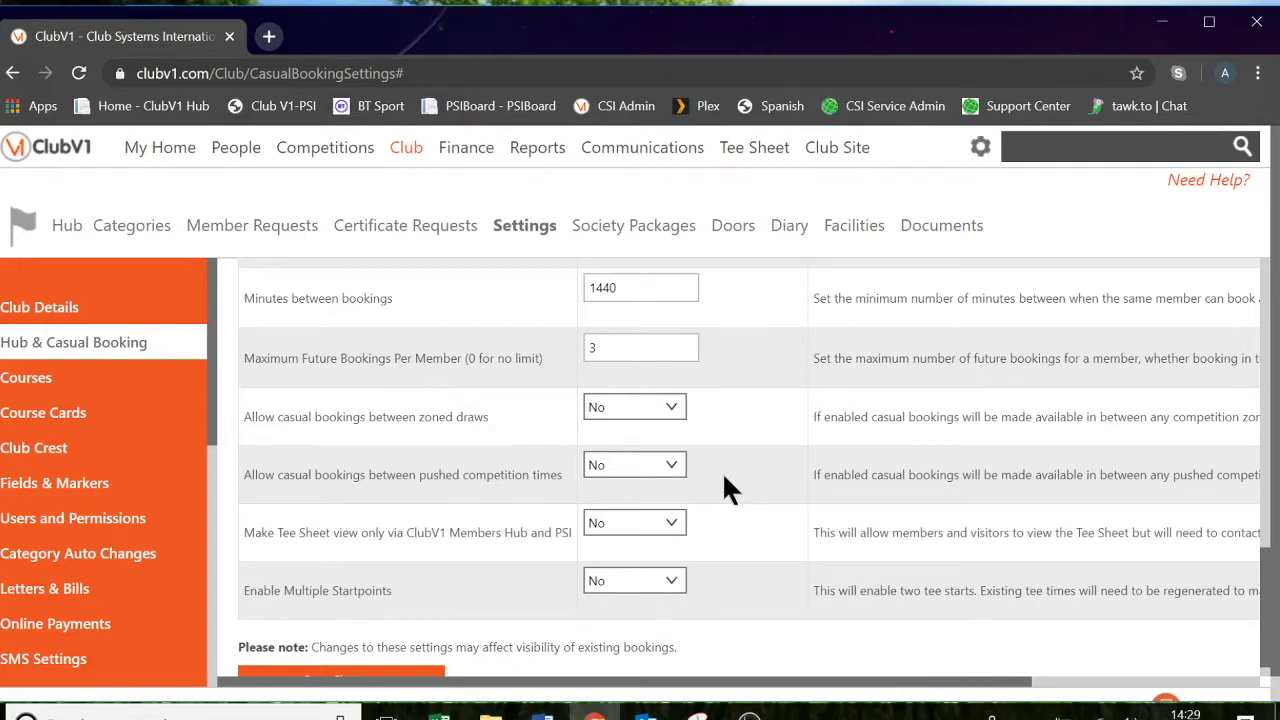
click(676, 467)
click(675, 494)
click(719, 472)
click(664, 469)
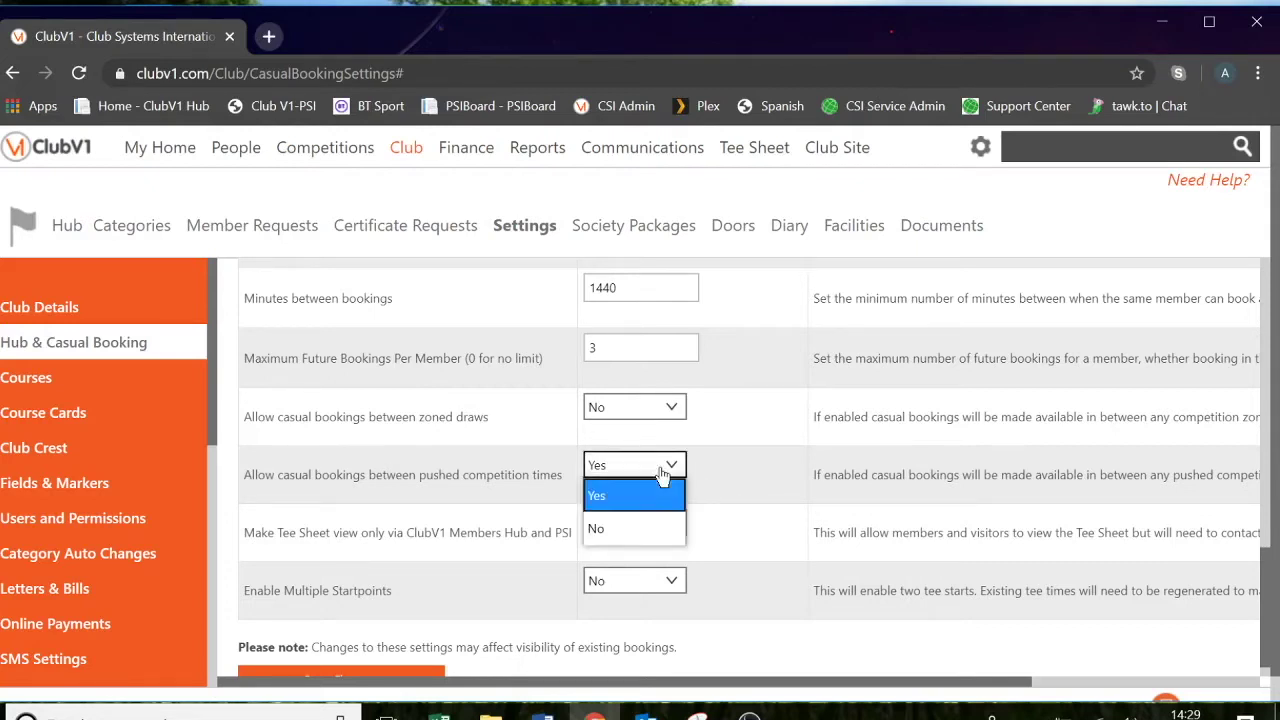
click(650, 525)
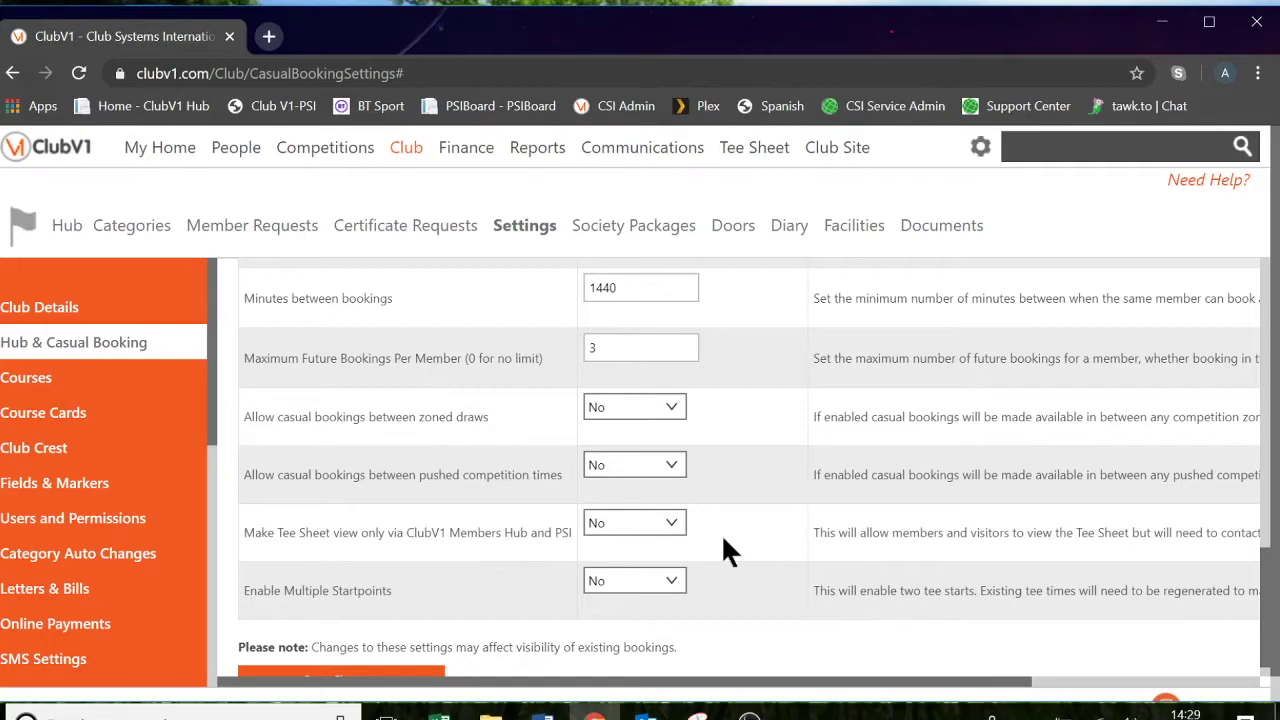
- Set 'Make Tee Sheet view only via ClubV1 Members Hub and PSI' to Yes
click(664, 528)
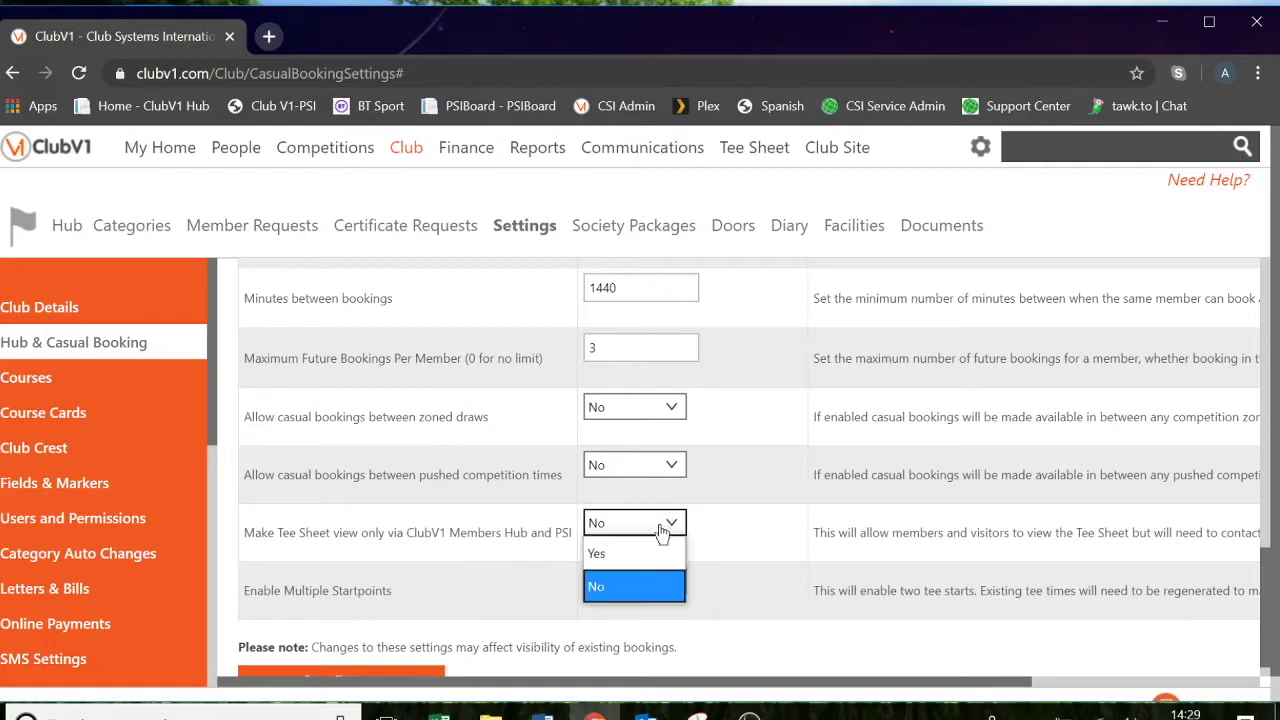
click(655, 553)
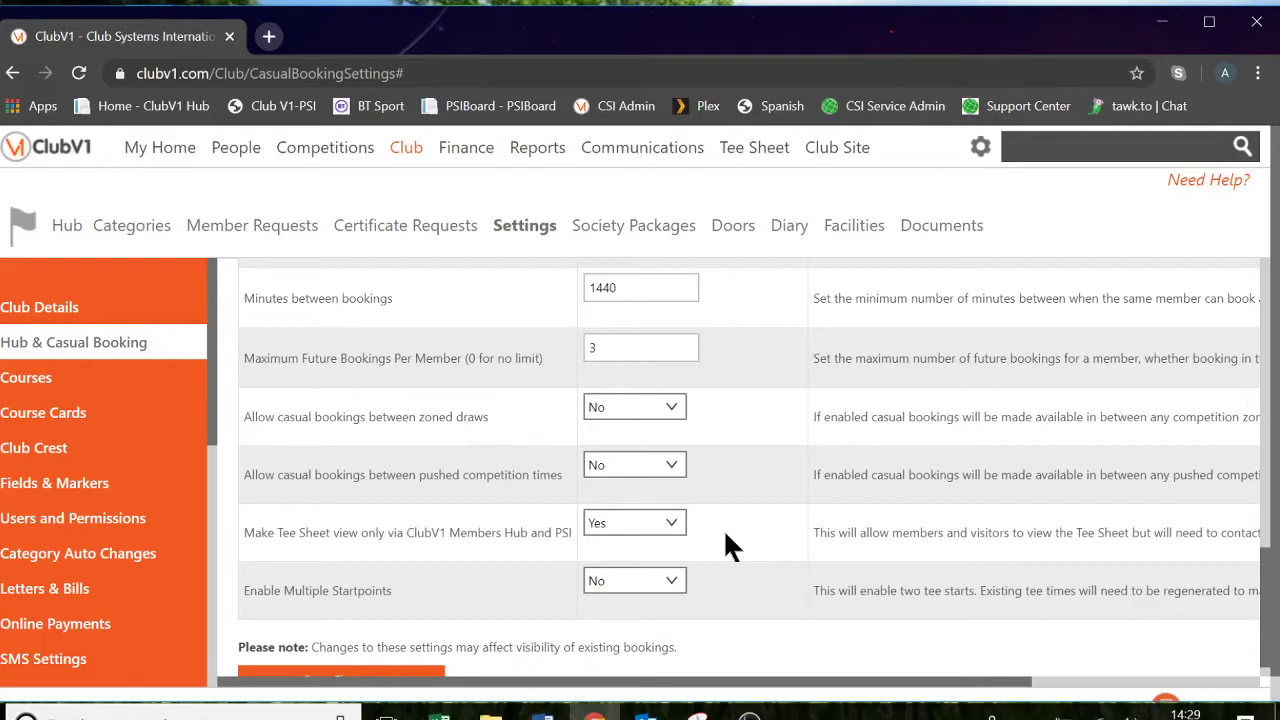
scroll(725, 533, down, 1)
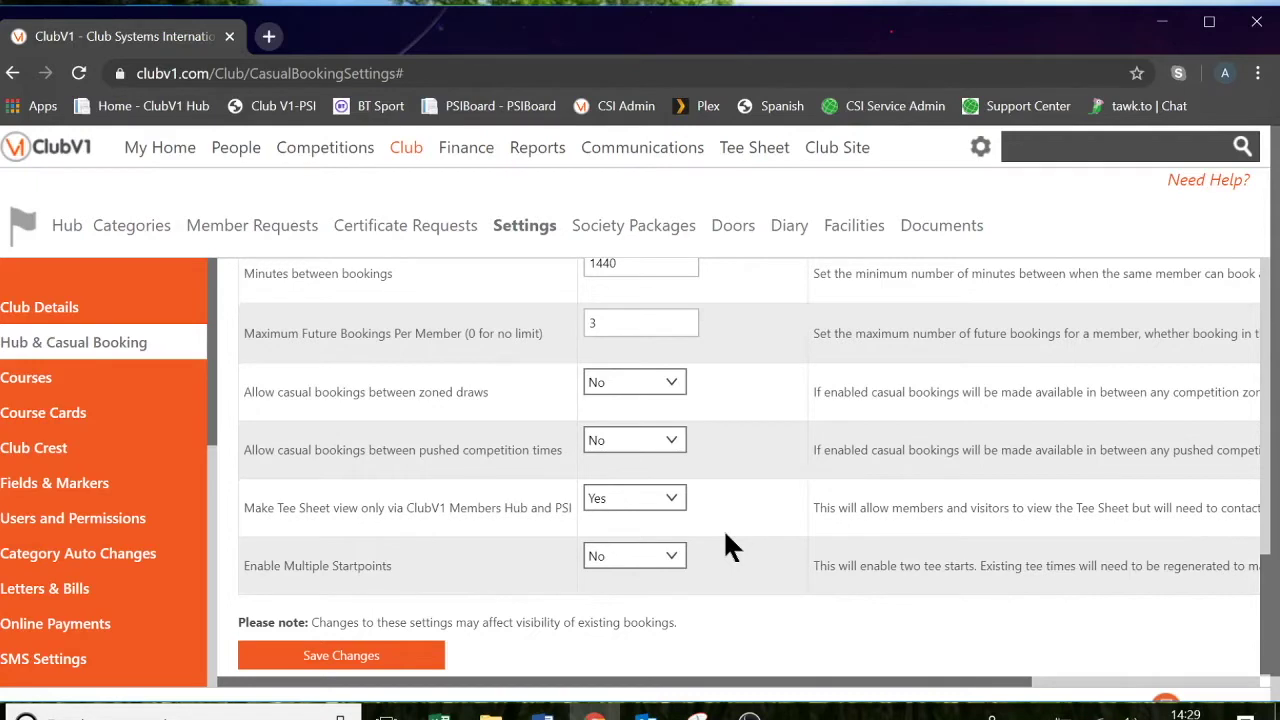
scroll(727, 540, down, 1)
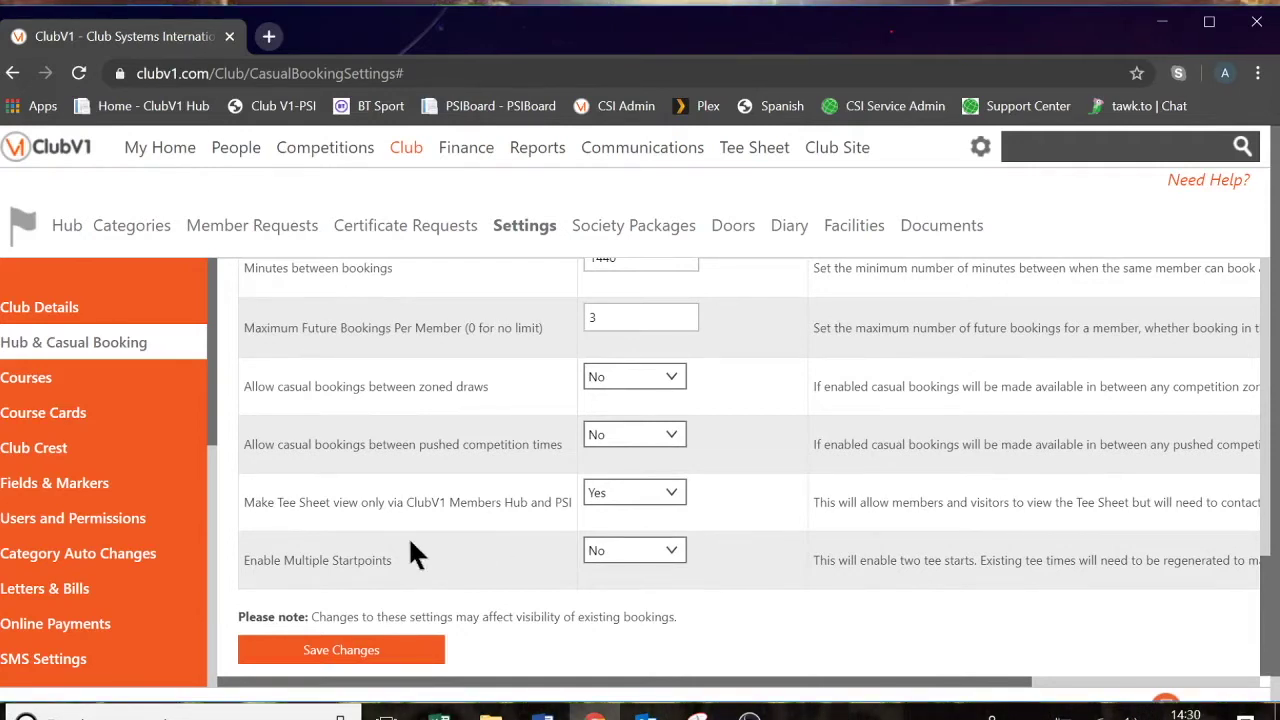
- Set Enable Multiple Startpoints to Yes
click(657, 556)
click(660, 590)
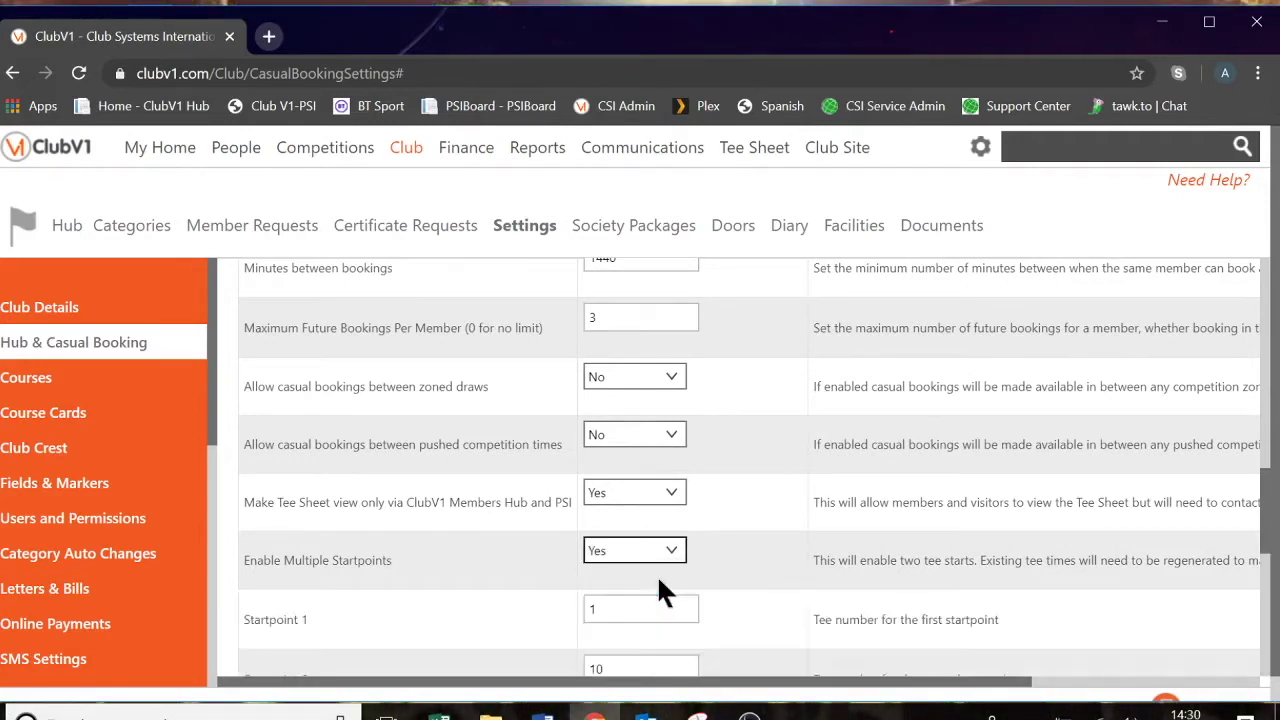
scroll(767, 560, down, 2)
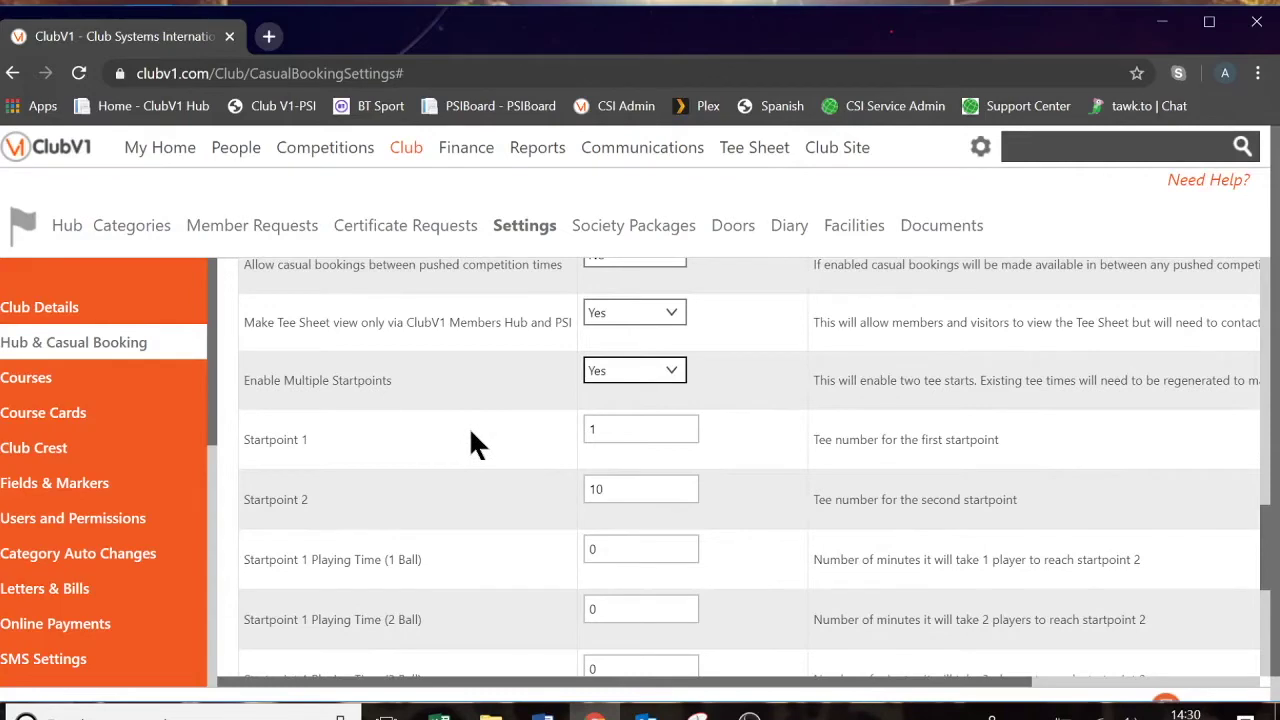
scroll(494, 497, down, 3)
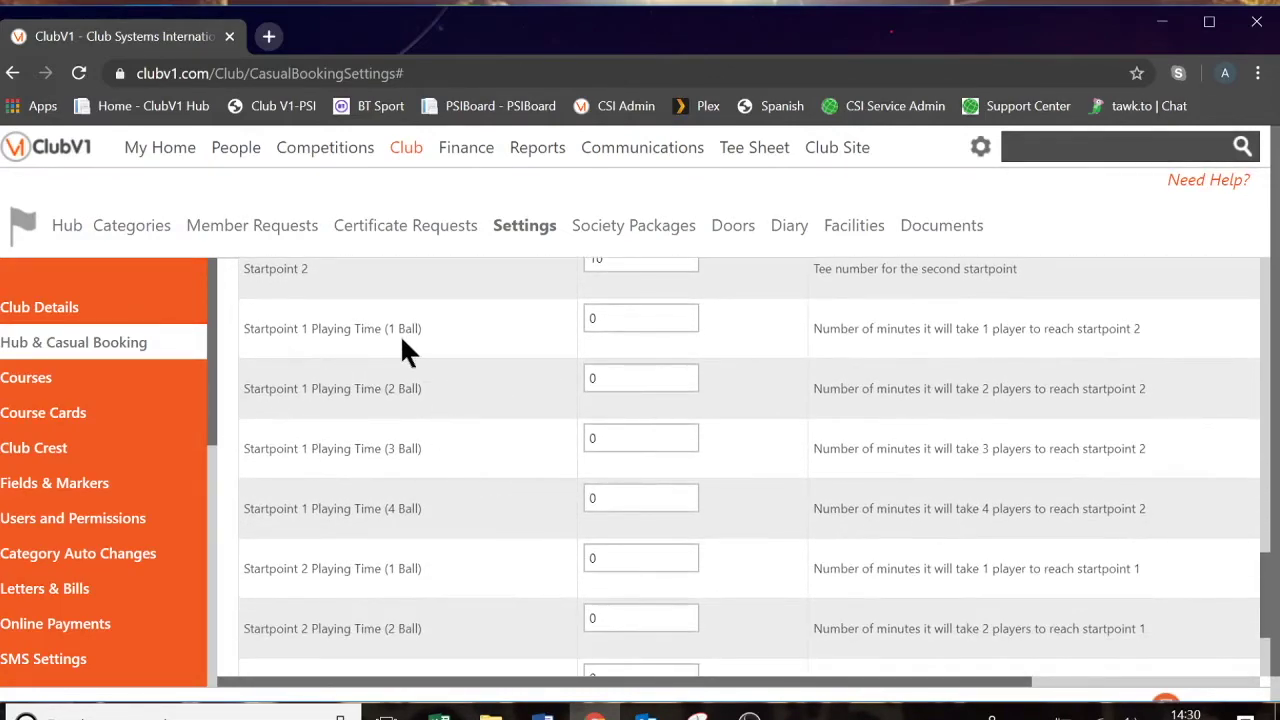
- Enter Startpoint 1 playing times of 90, 100, 110 and 120 minutes for 1–4 balls
click(616, 317)
key(BackSpace)
text(90)
click(615, 386)
key(BackSpace)
text(100)
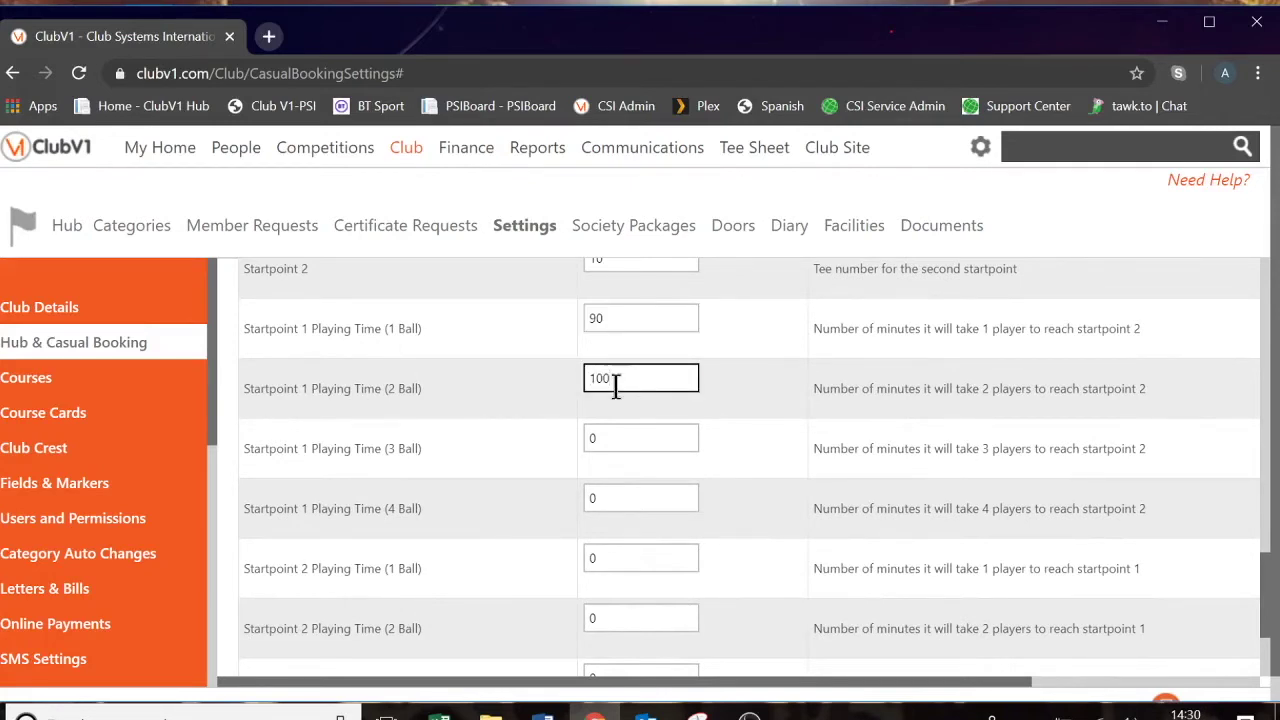
click(612, 434)
key(BackSpace)
text(110)
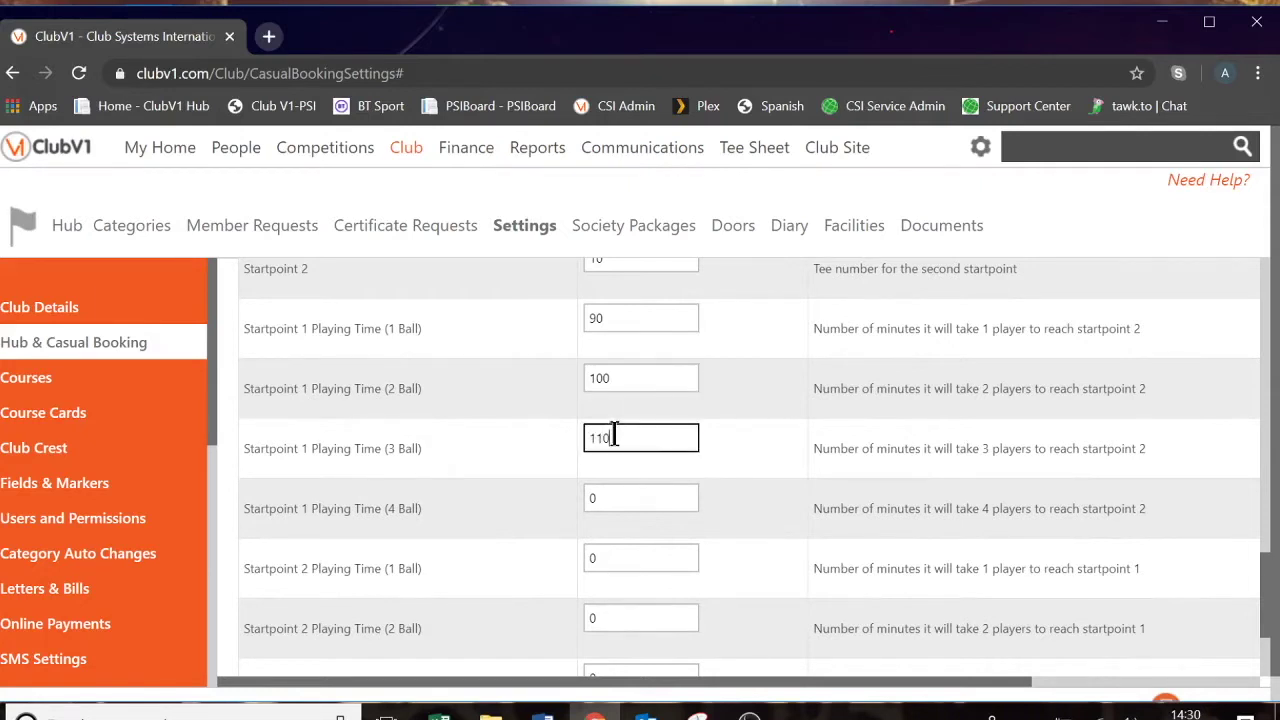
click(614, 496)
key(BackSpace)
text(120)
click(780, 512)
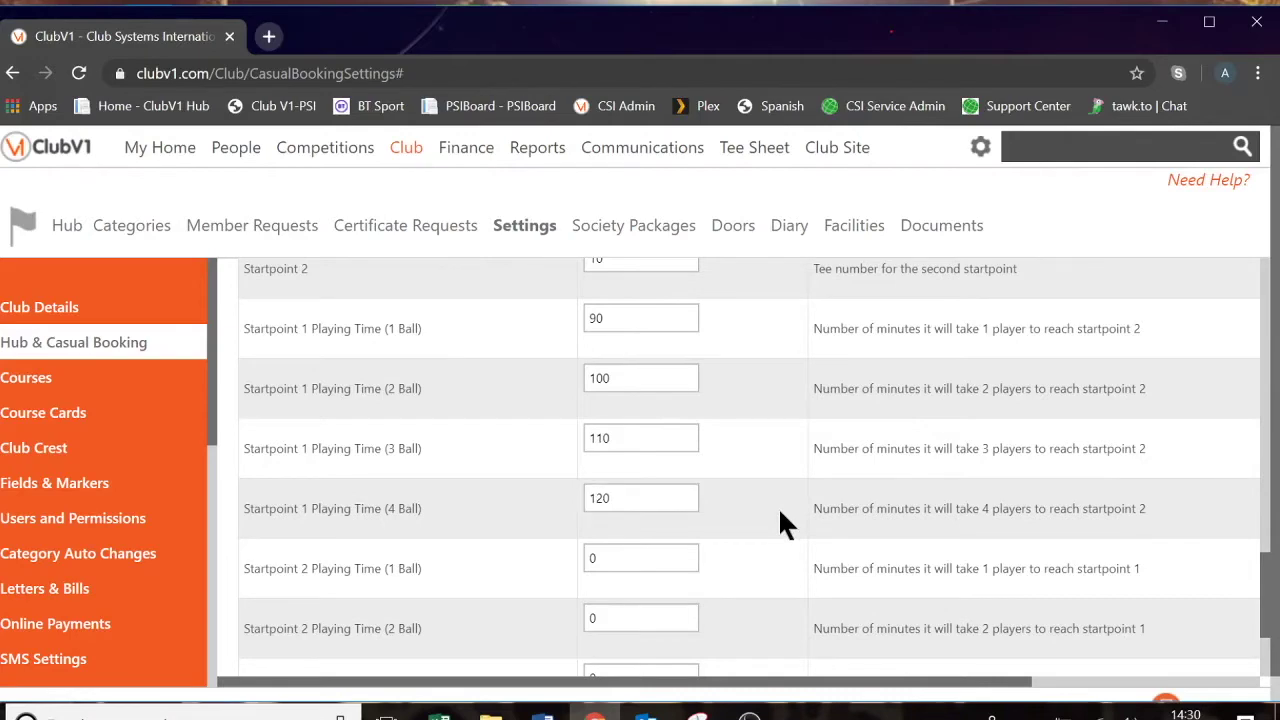
- Set Enable Multiple Startpoints back to No
scroll(780, 512, down, 1)
scroll(780, 515, down, 2)
scroll(780, 515, down, 2)
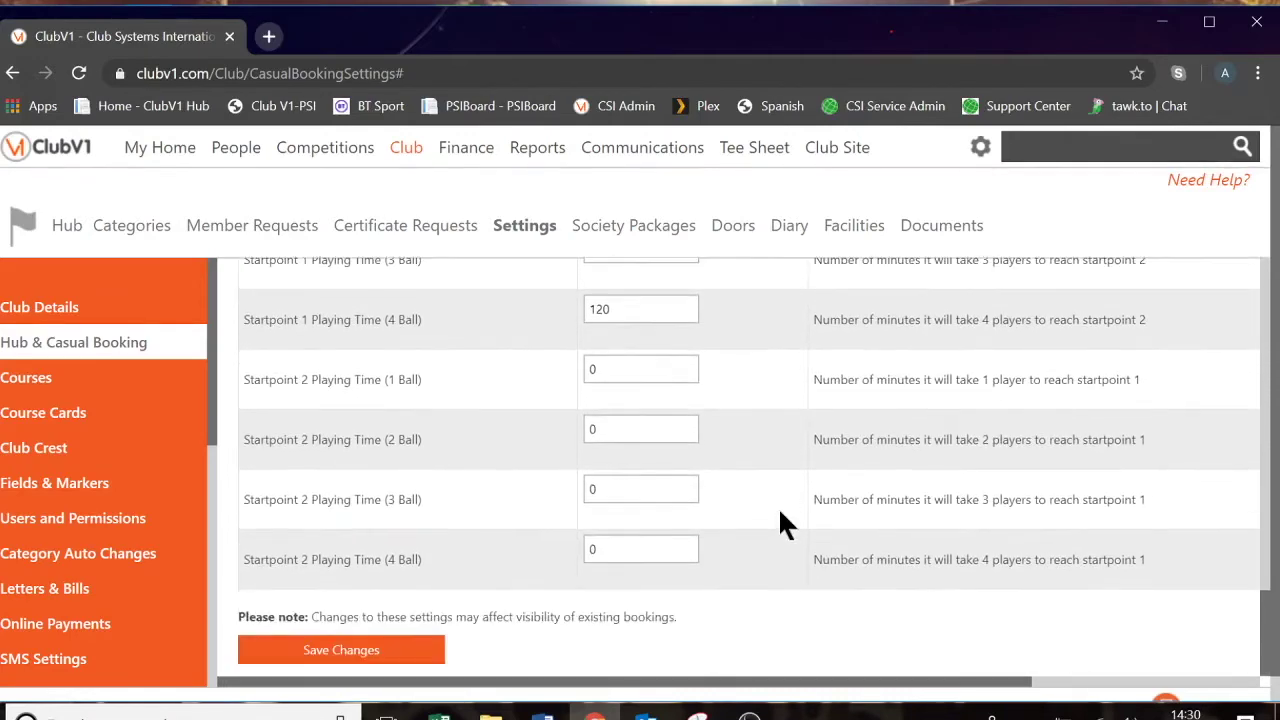
scroll(780, 515, up, 5)
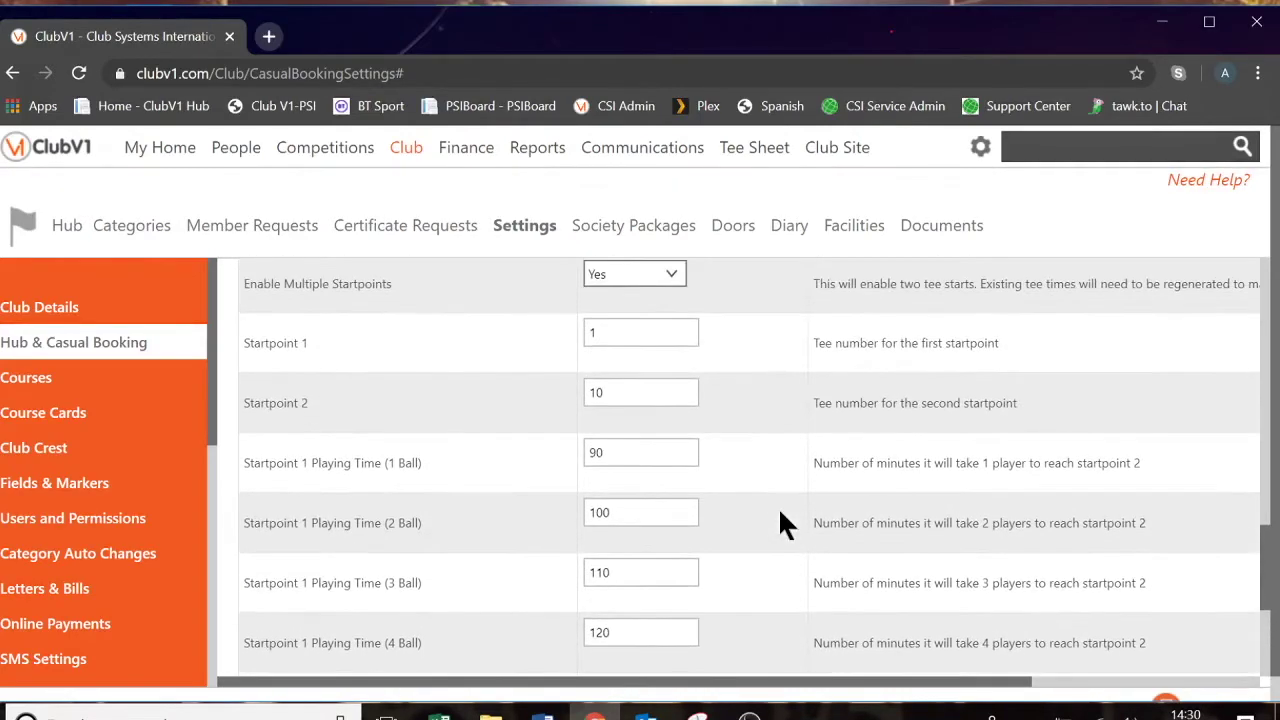
click(657, 274)
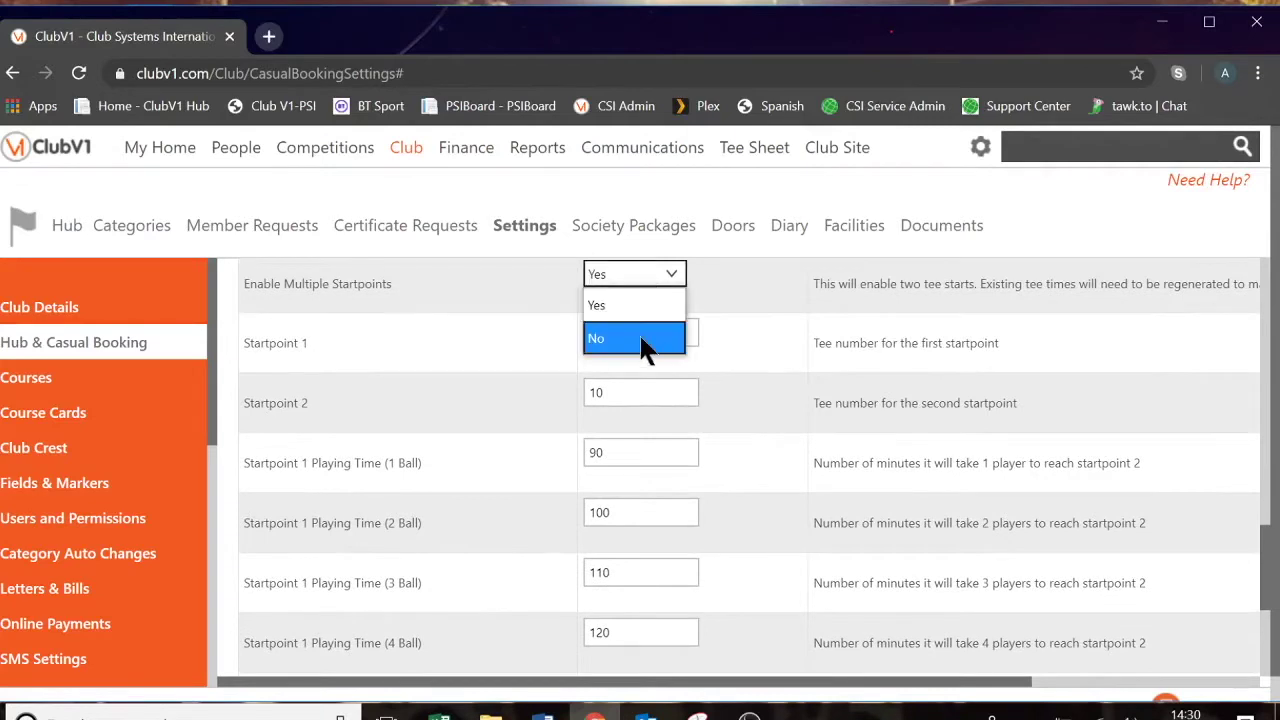
click(645, 342)
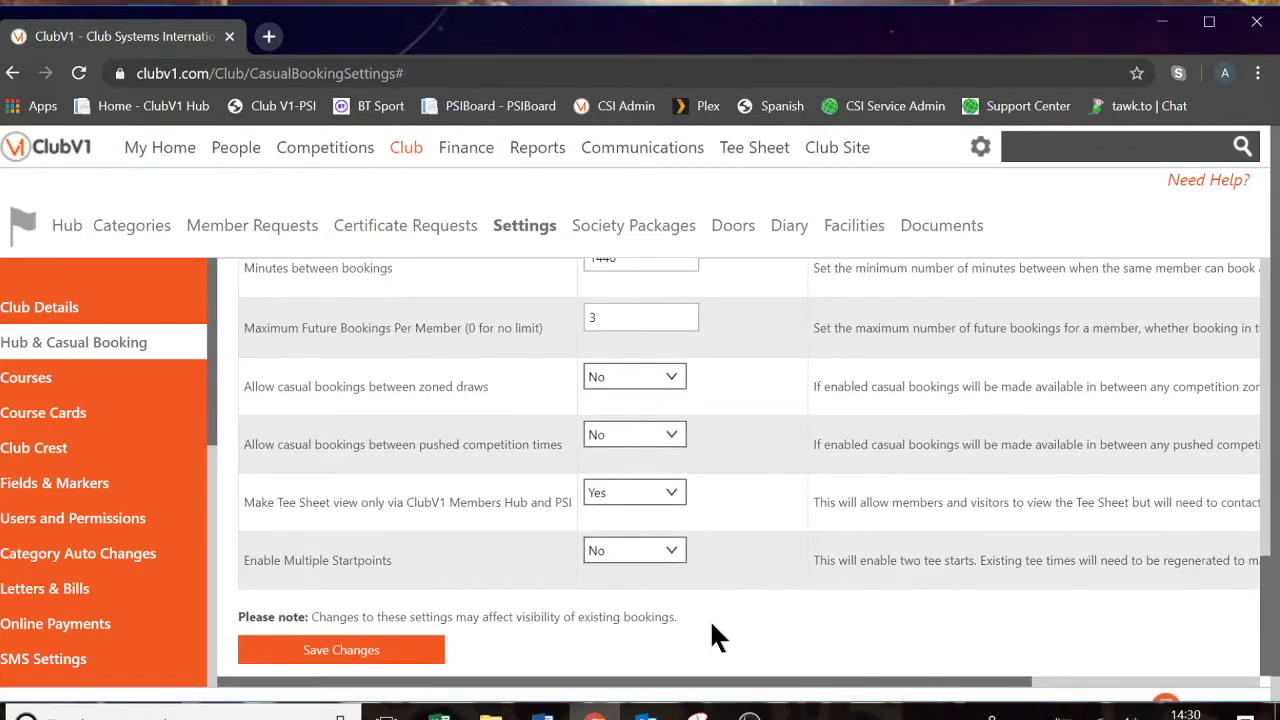
- Save the tee sheet settings and bring up the Booking pages list
click(383, 652)
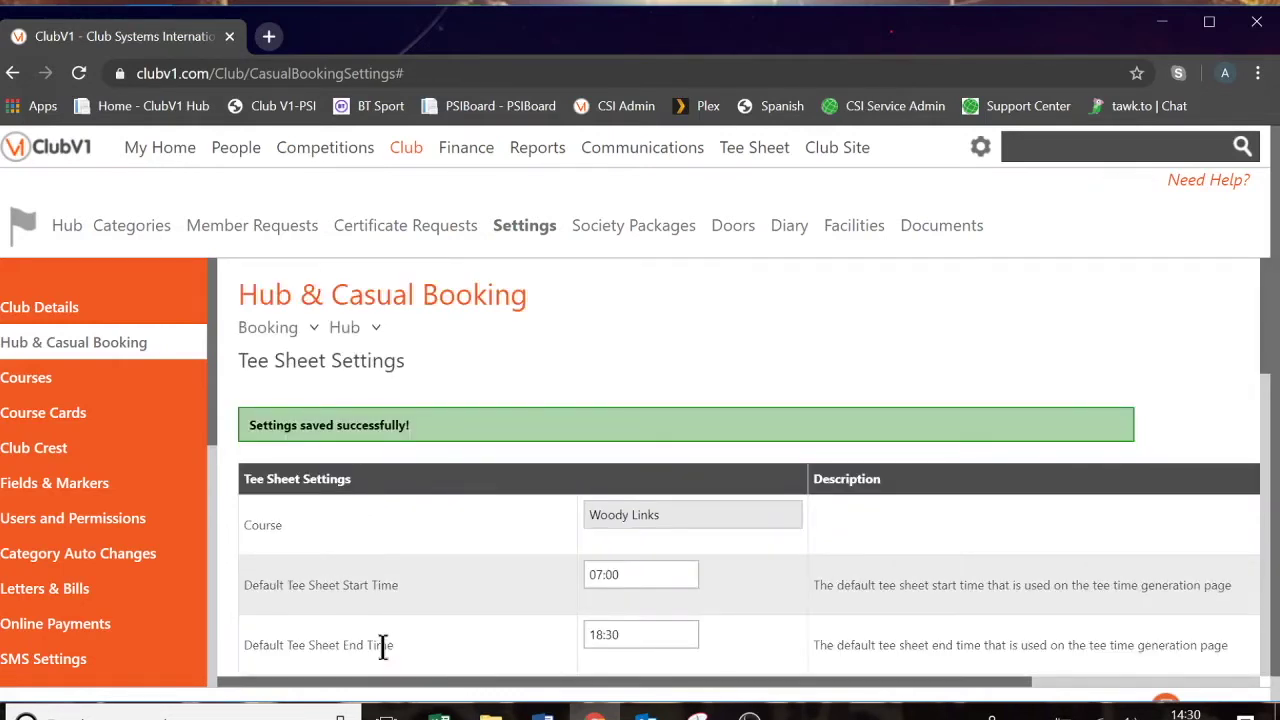
click(287, 335)
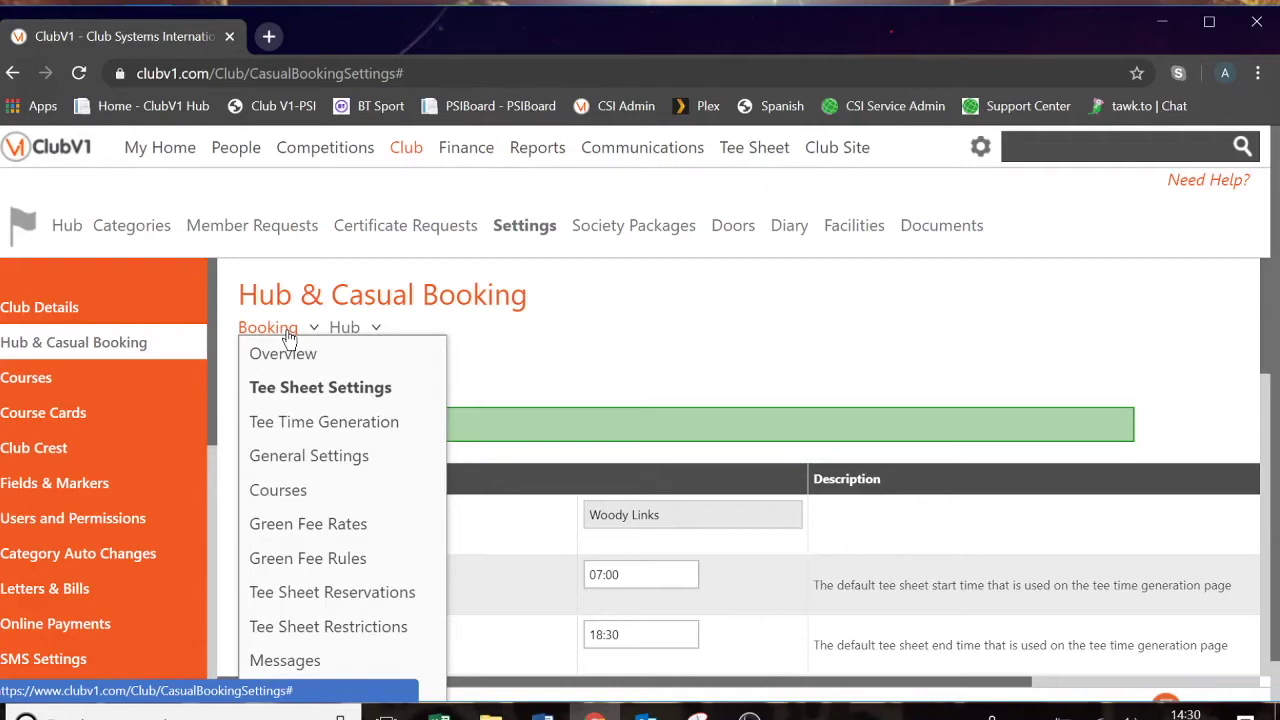
- On the Tee Time Generation page, set the batch start date to 31/05/2020
click(323, 425)
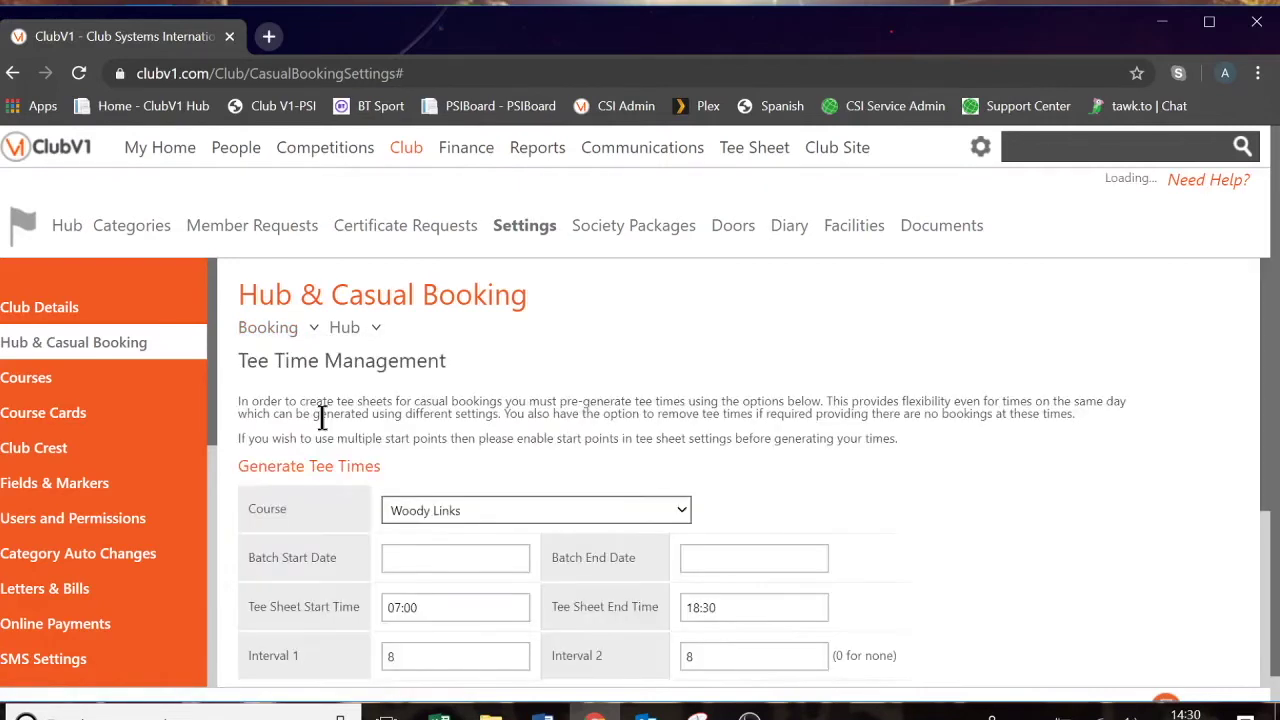
scroll(498, 428, down, 1)
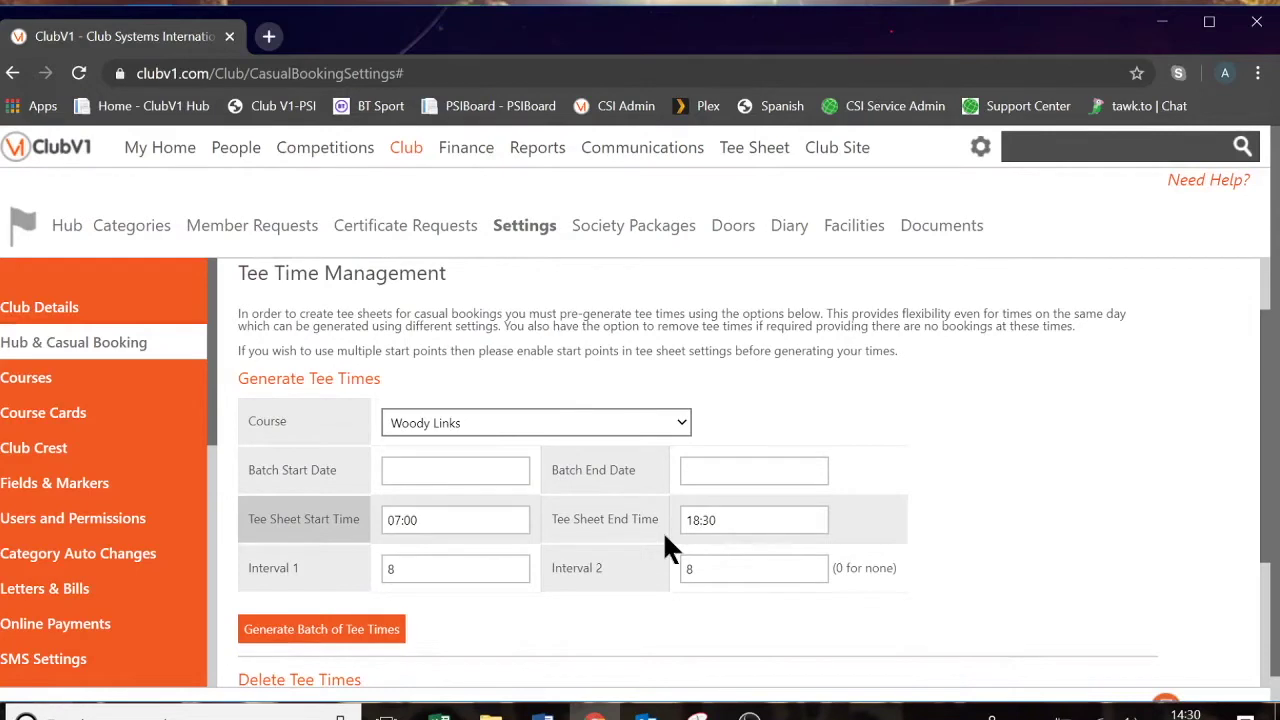
click(498, 475)
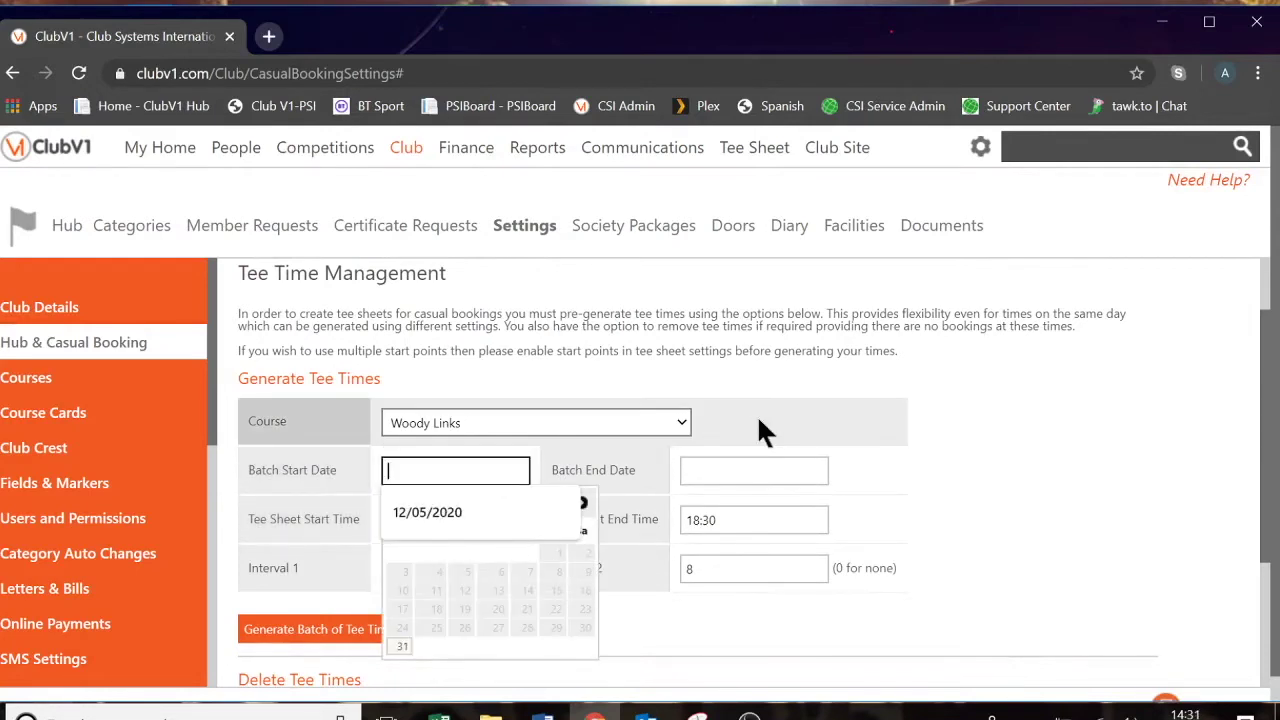
click(406, 650)
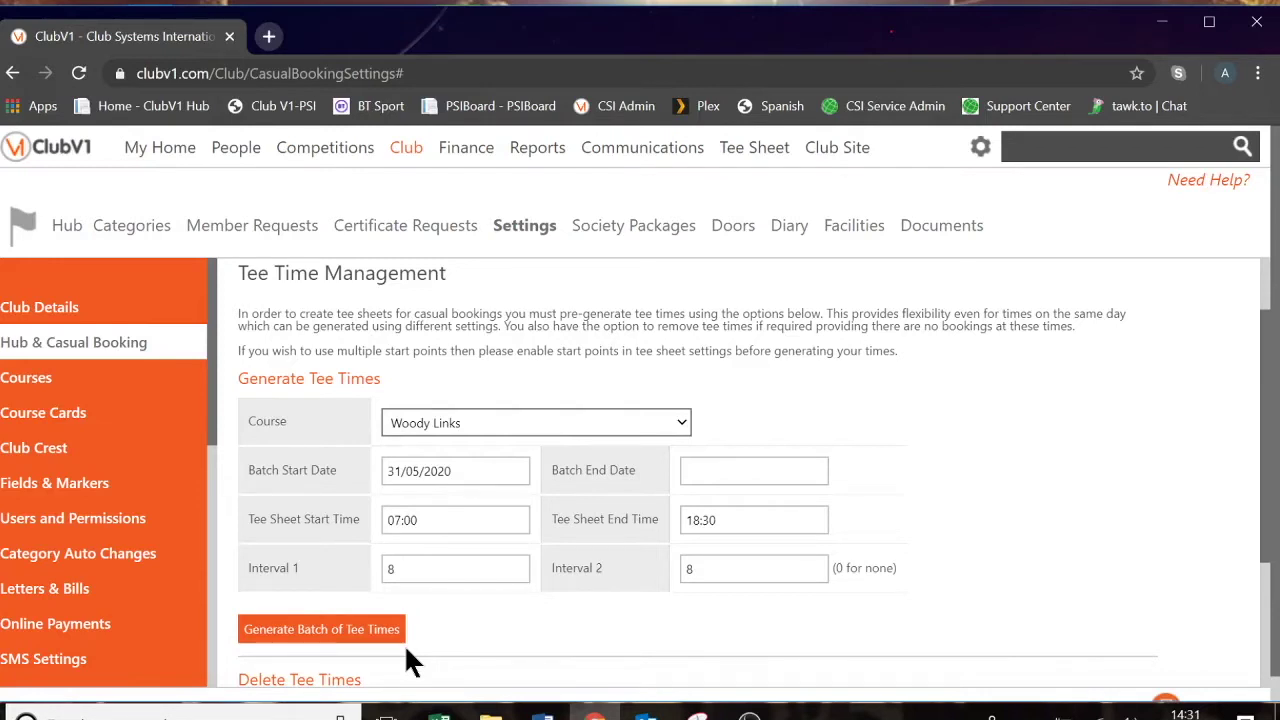
- Set the batch end date to 30/06/2020 and generate the Woody Links tee times
click(711, 478)
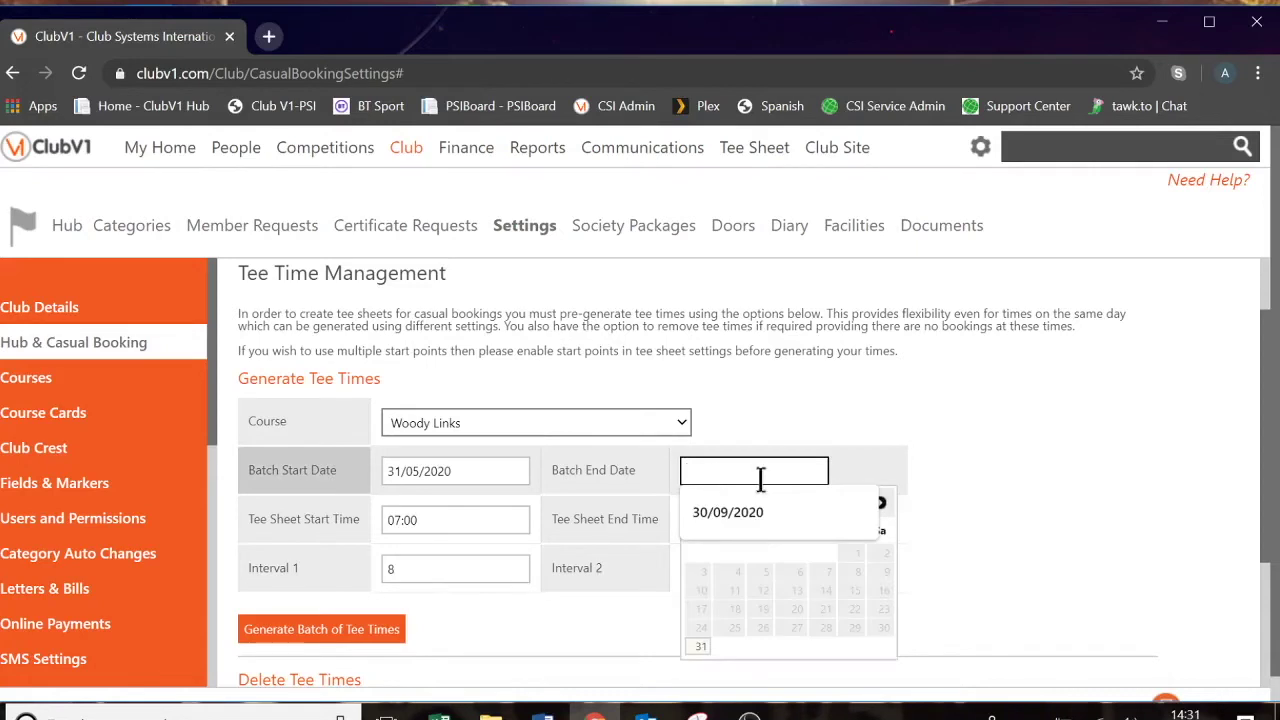
click(976, 520)
click(800, 470)
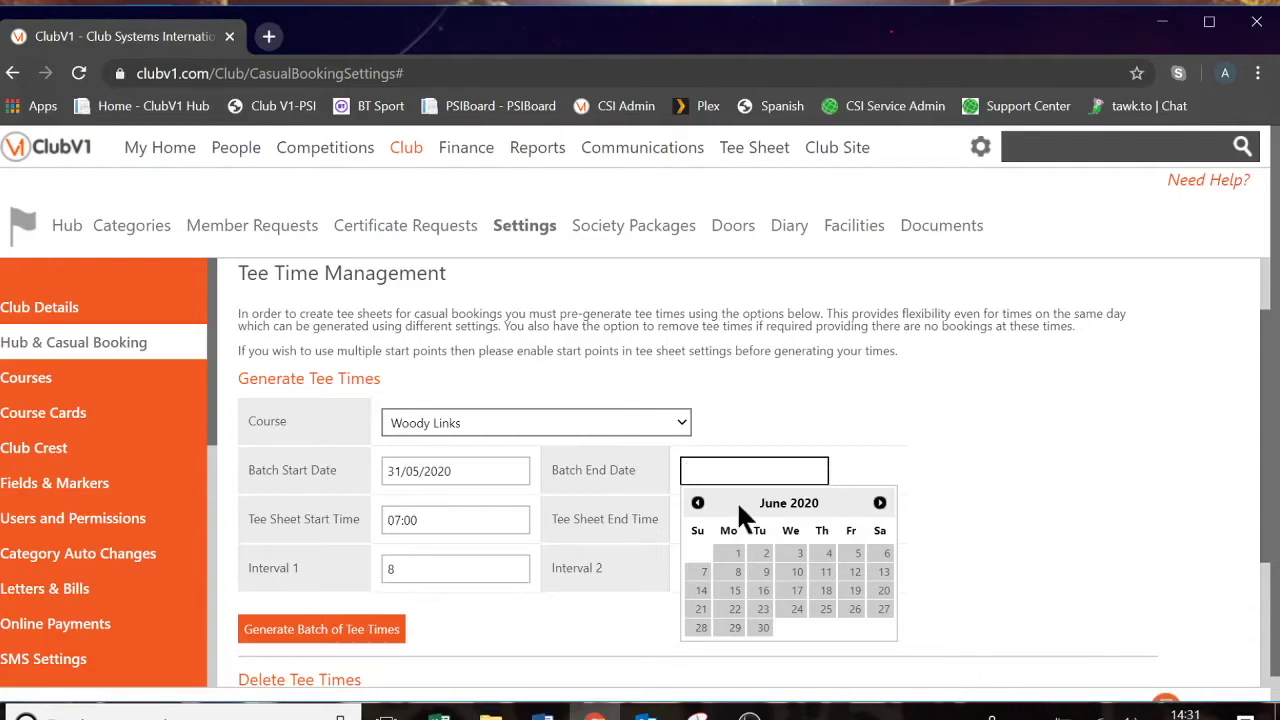
click(765, 632)
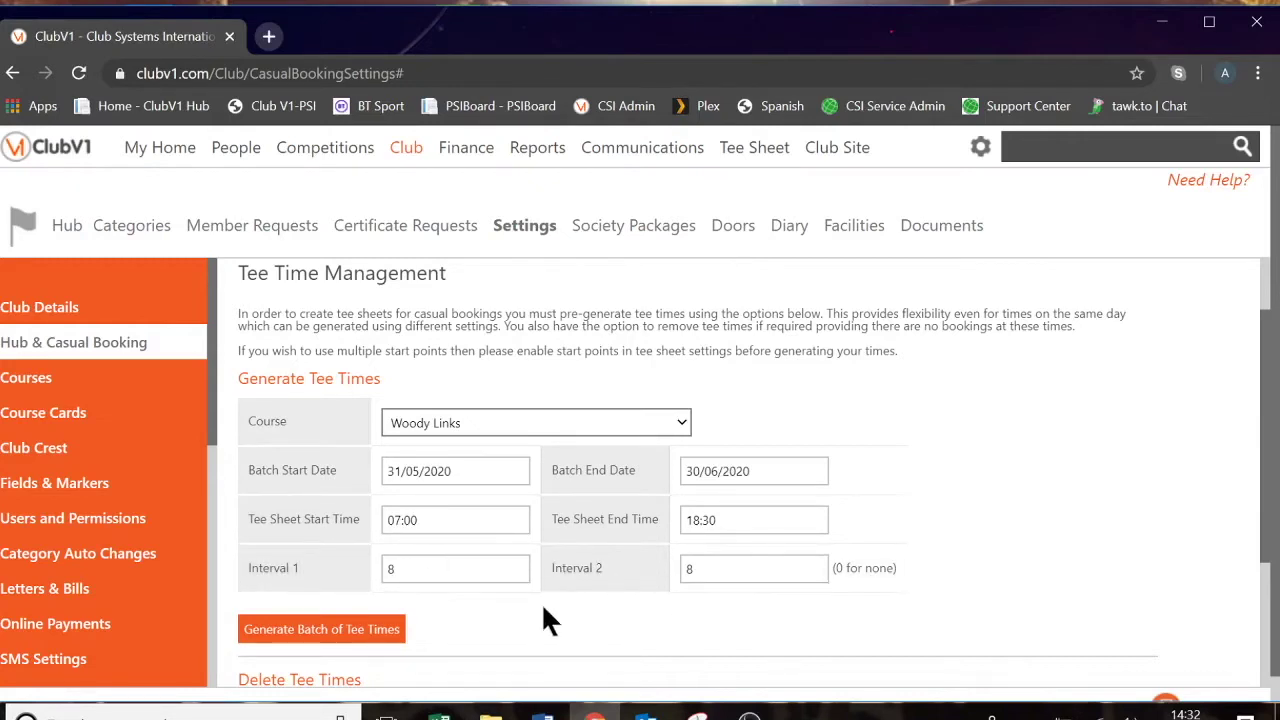
click(352, 631)
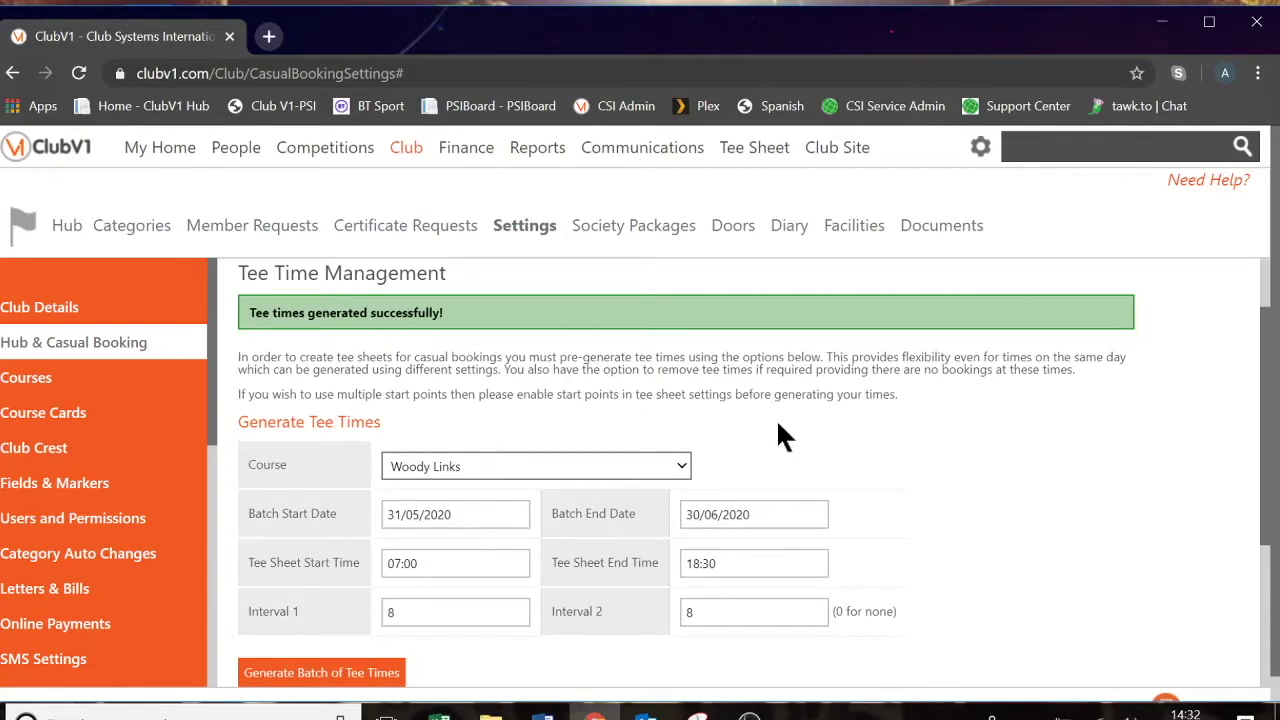
- Review the Woody Links tee times, then advance the tee sheet to Monday 01 Jun 2020
click(755, 150)
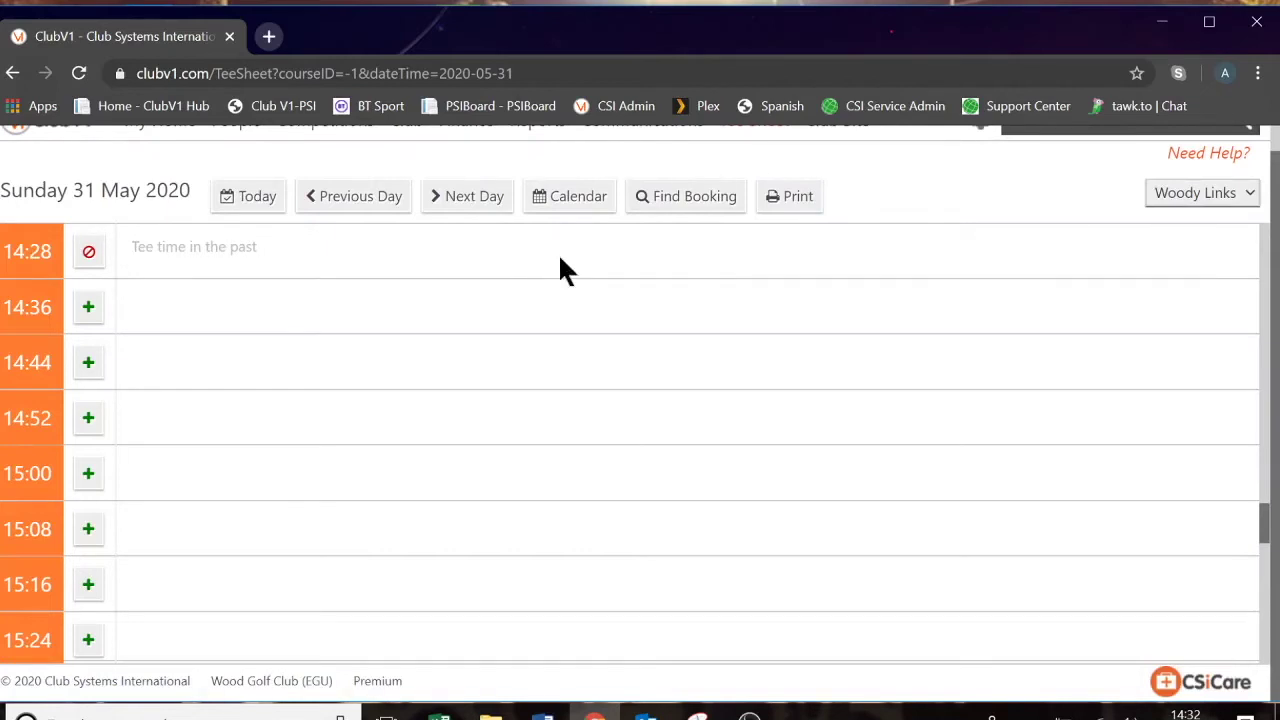
scroll(370, 476, down, 5)
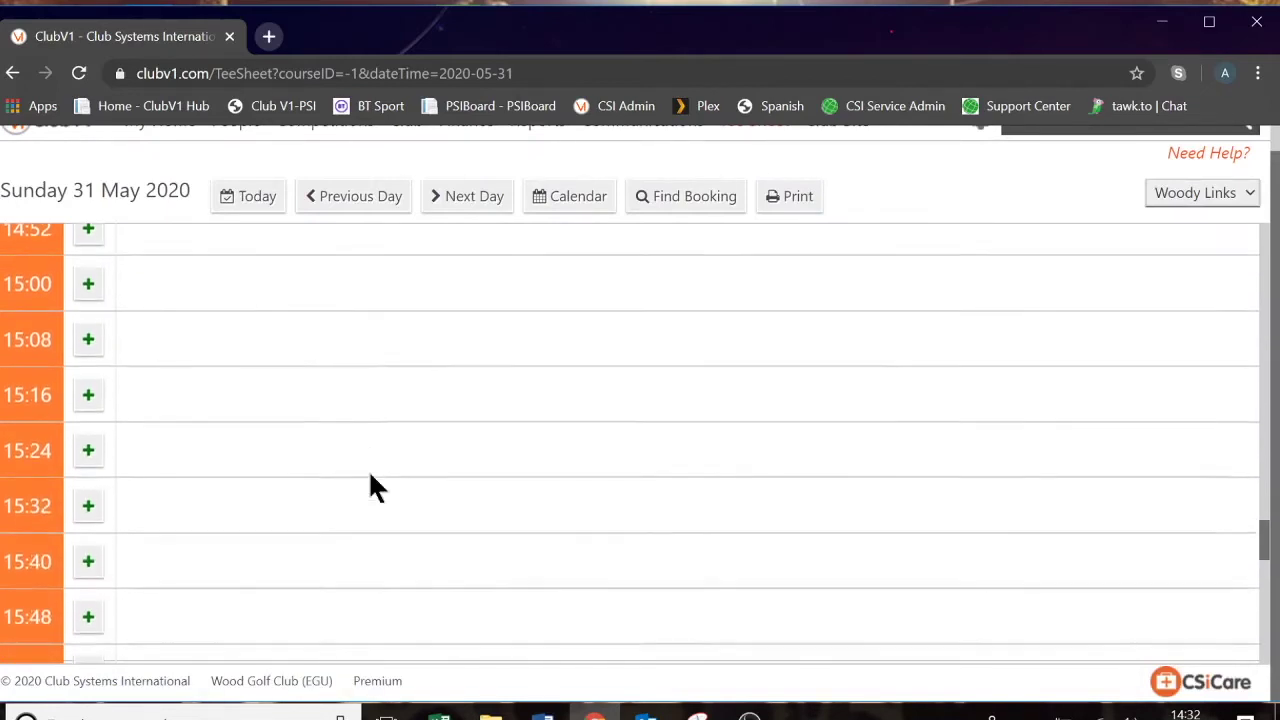
scroll(370, 476, down, 8)
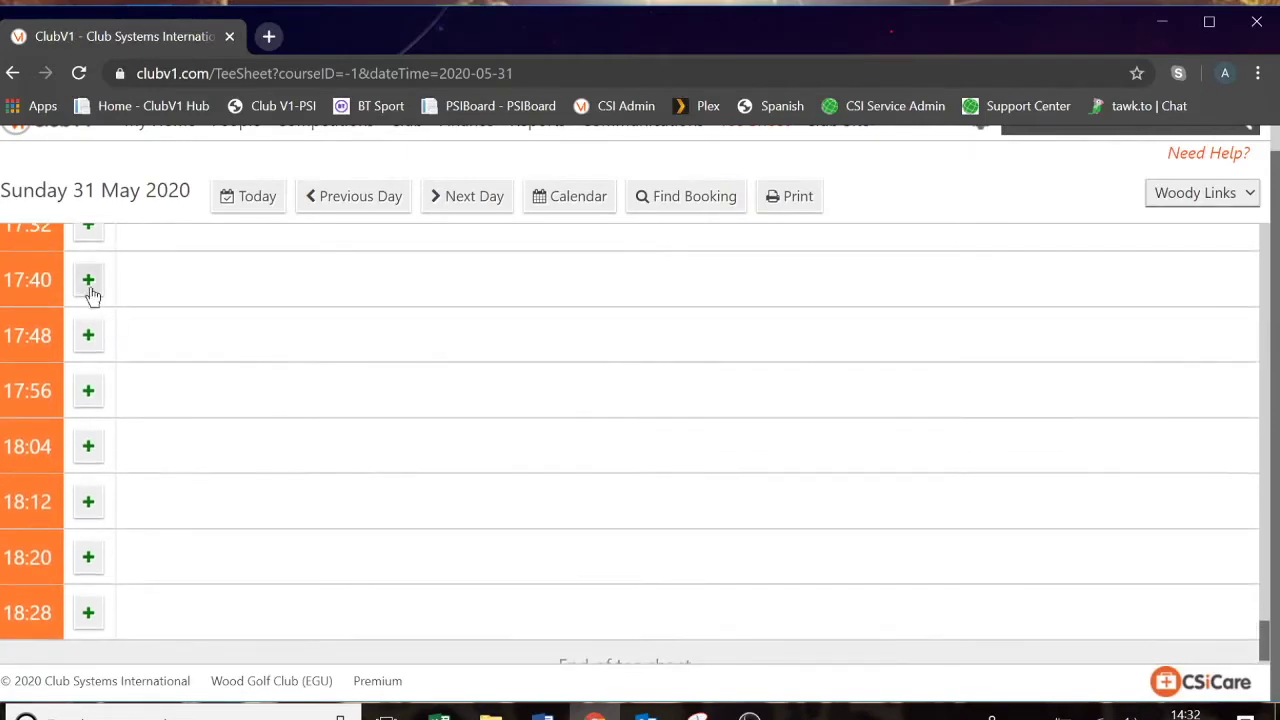
scroll(243, 502, up, 20)
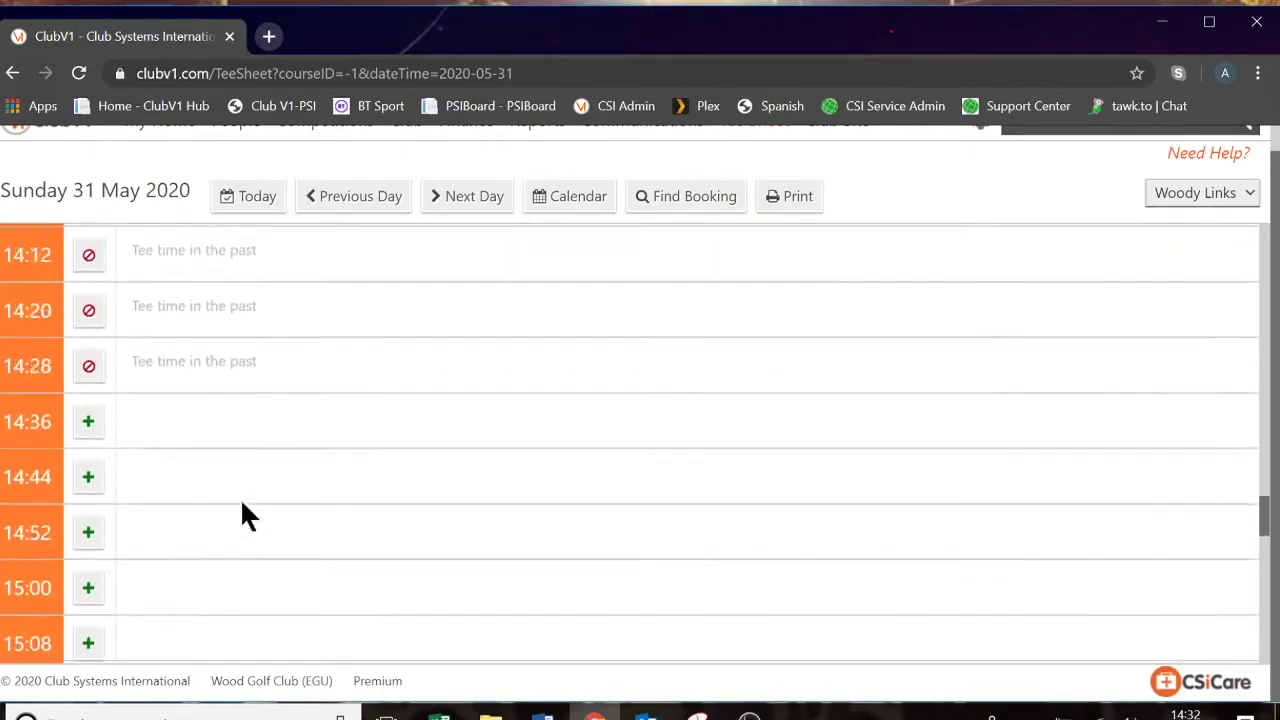
scroll(248, 515, up, 13)
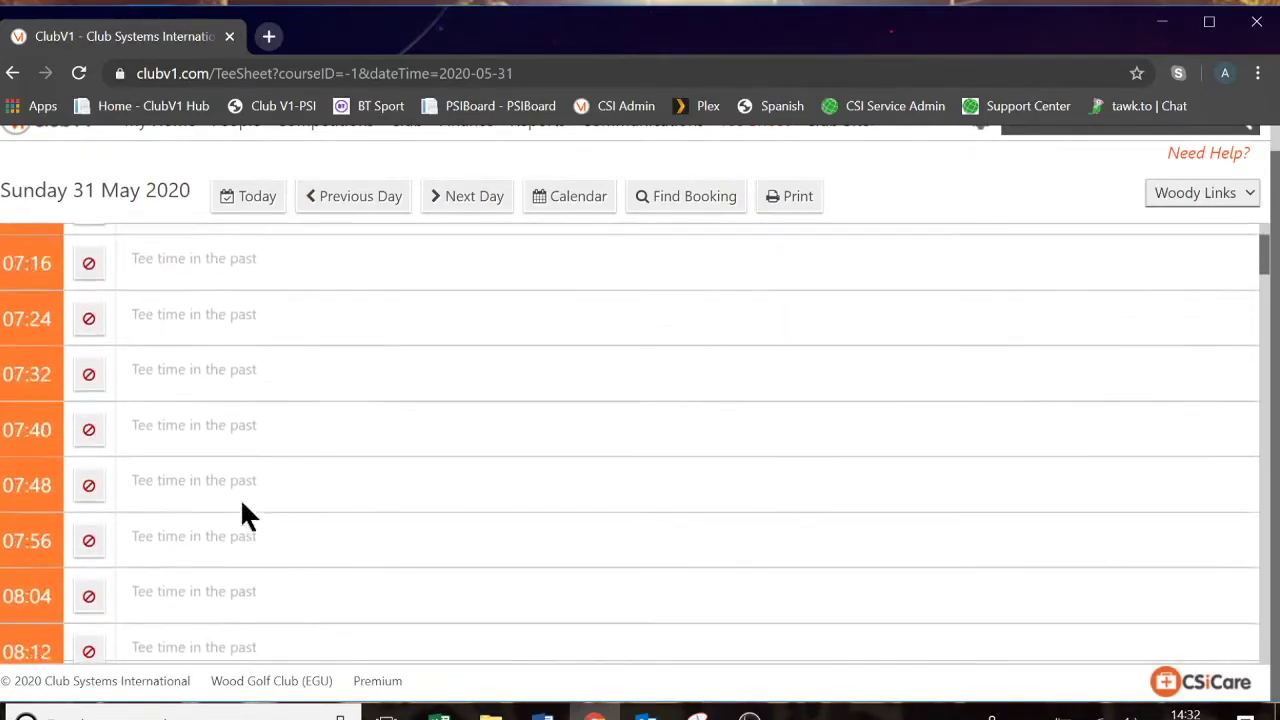
click(458, 215)
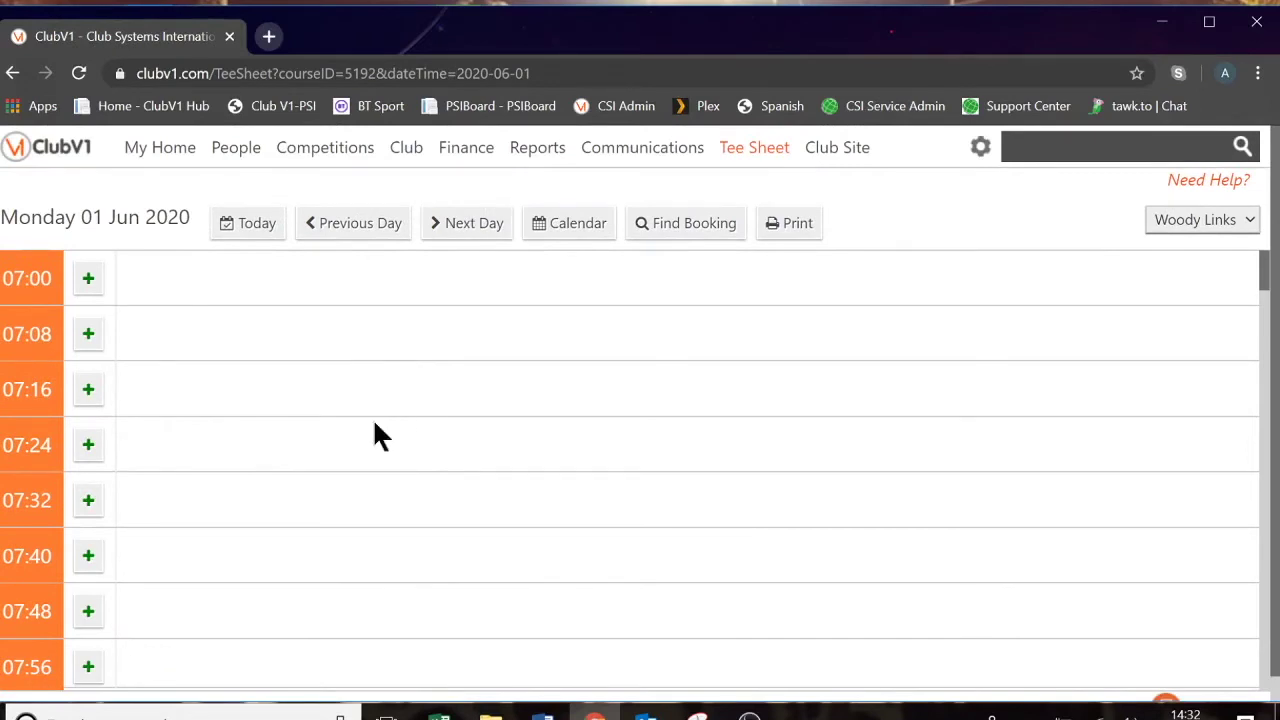
- Use the calendar to jump the tee sheet to Wednesday 01 Jul 2020
click(545, 238)
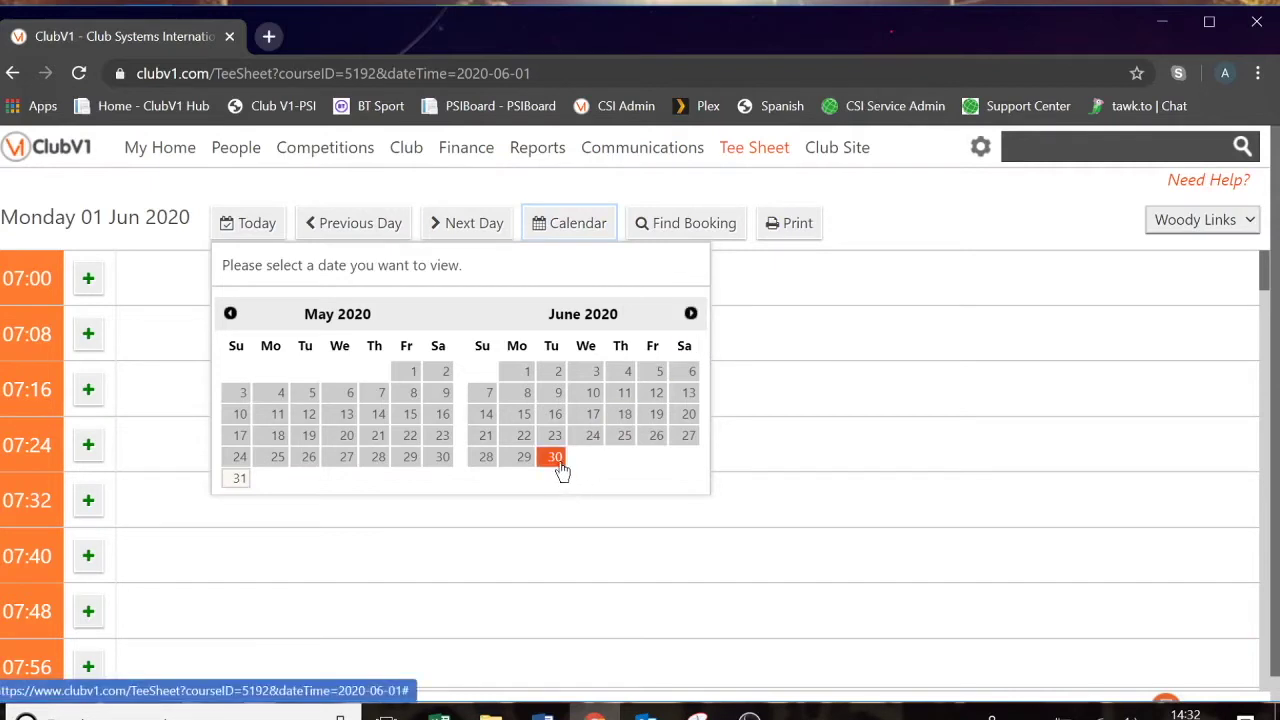
click(689, 316)
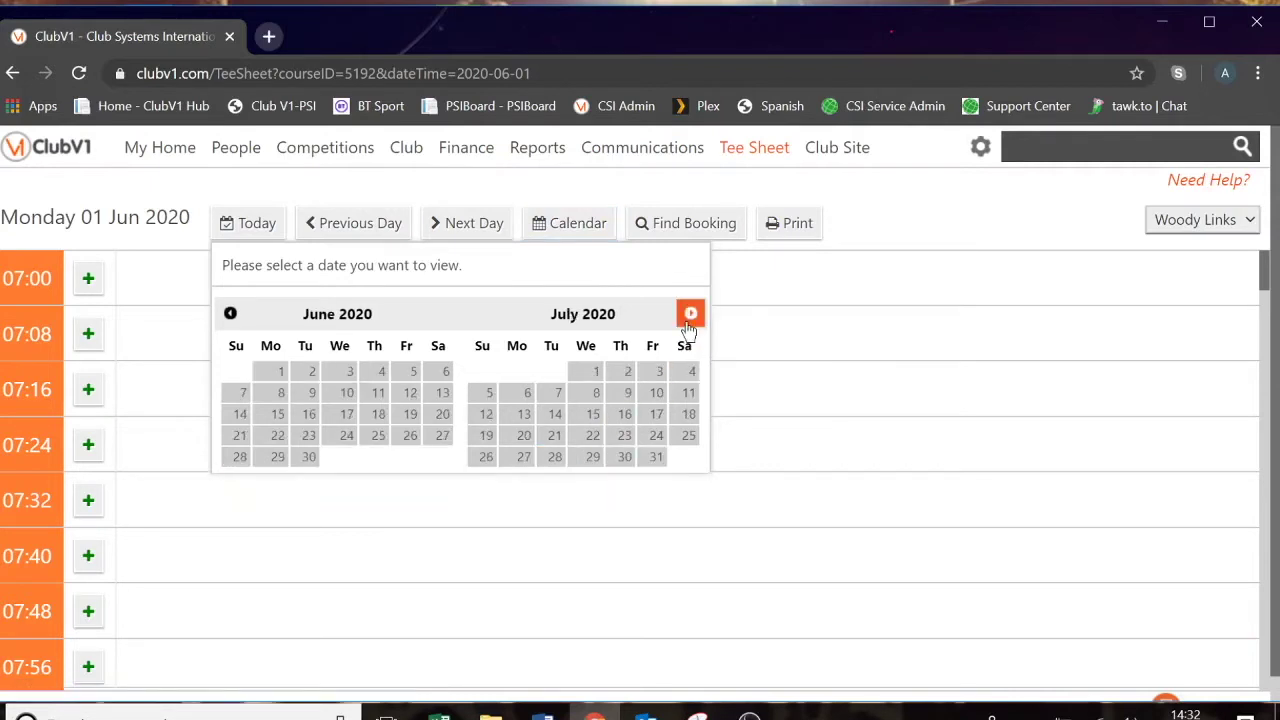
click(594, 380)
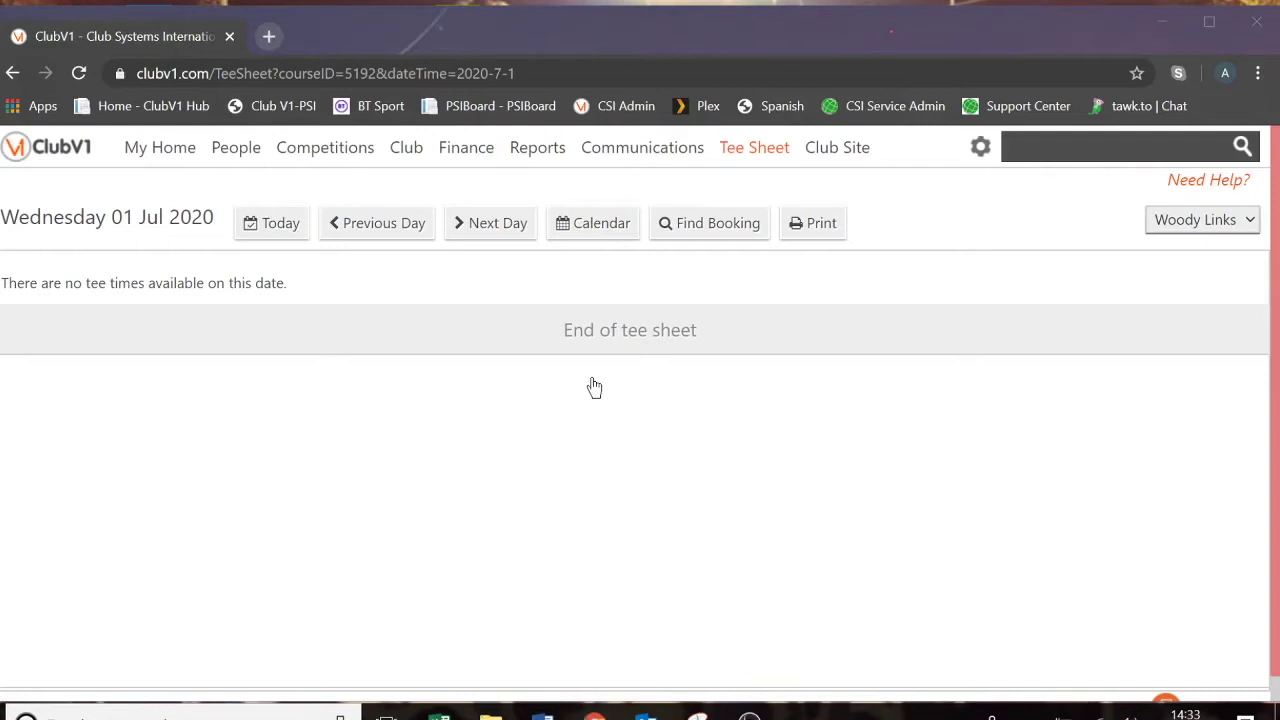
- Navigate Club > Settings > Hub & Casual Booking and expand the Booking settings list
click(410, 160)
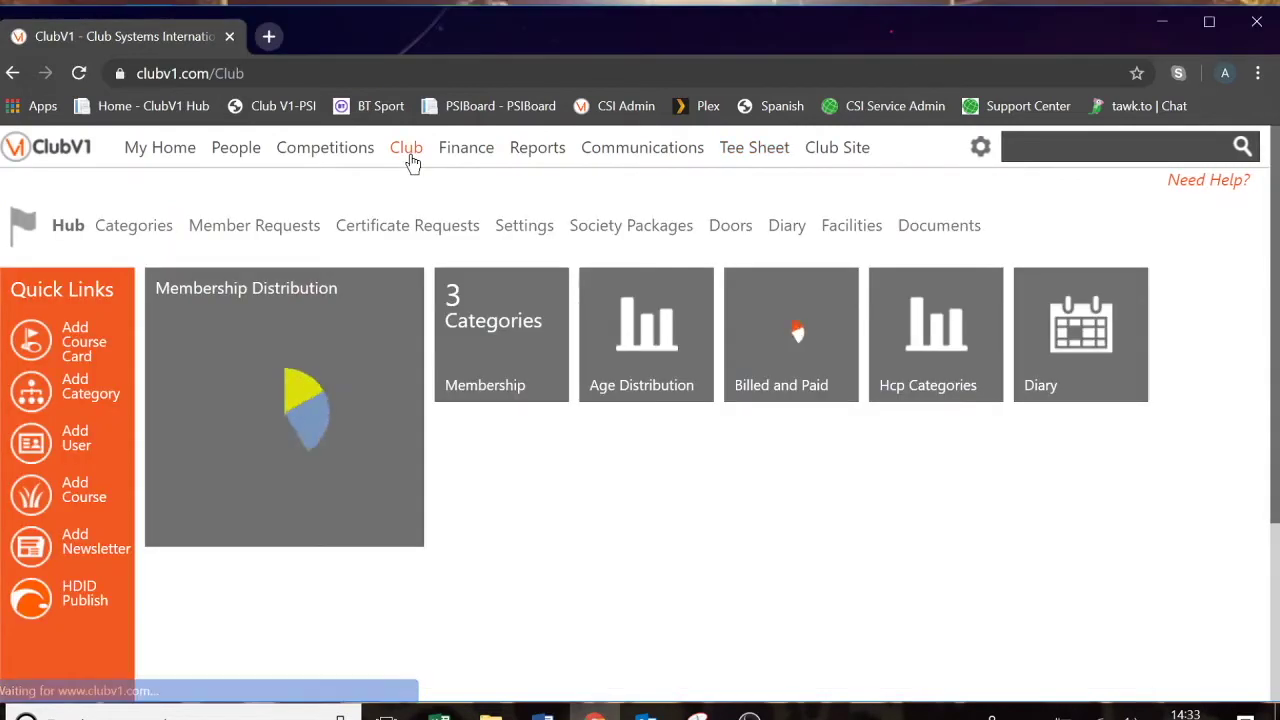
click(524, 226)
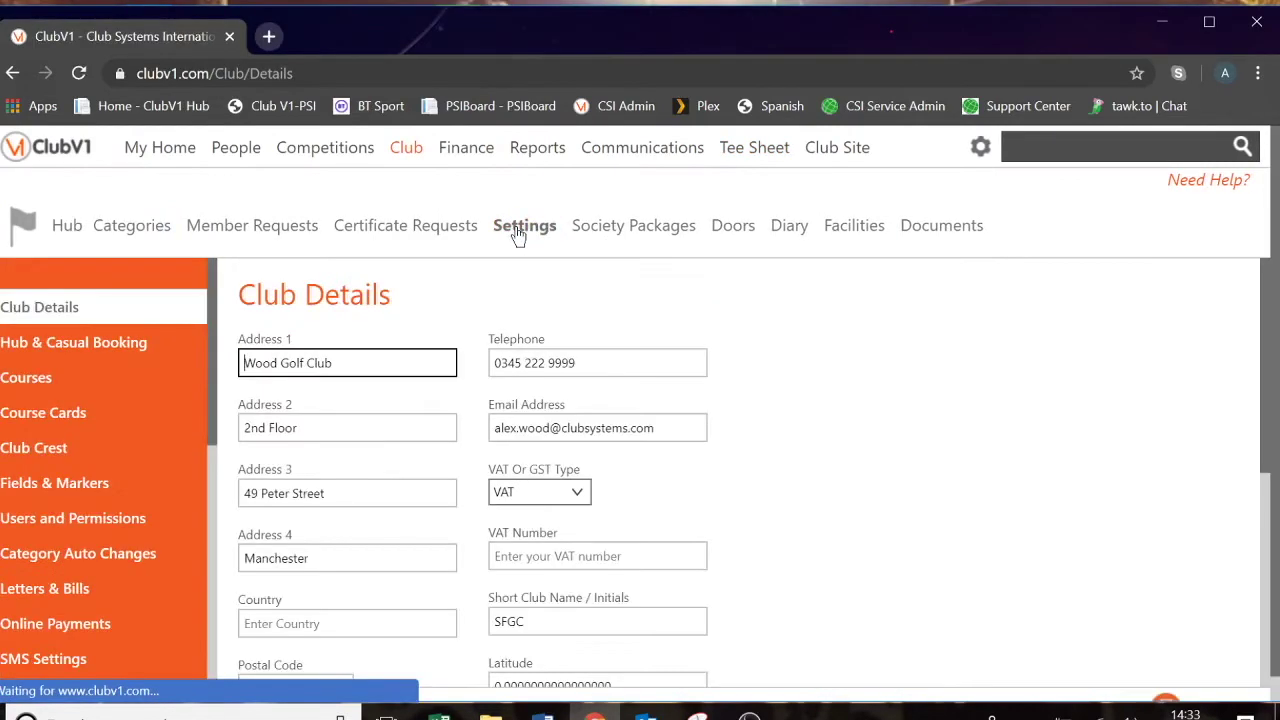
click(160, 345)
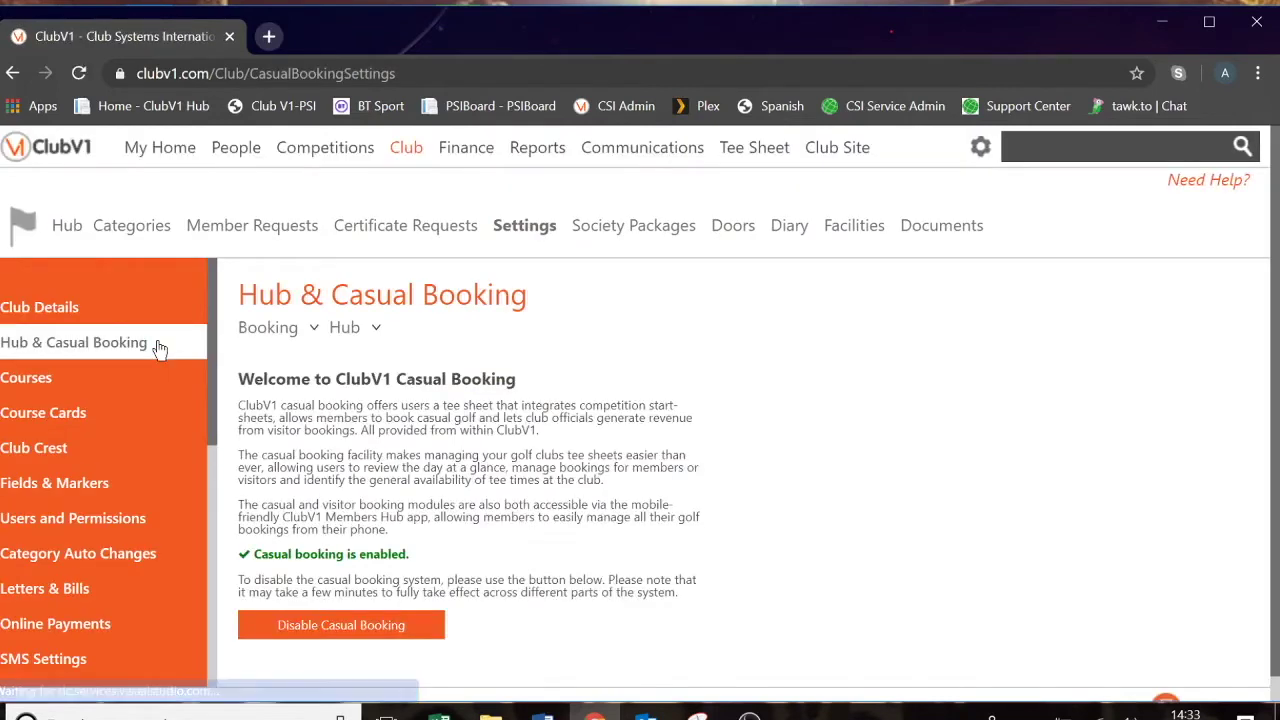
click(243, 332)
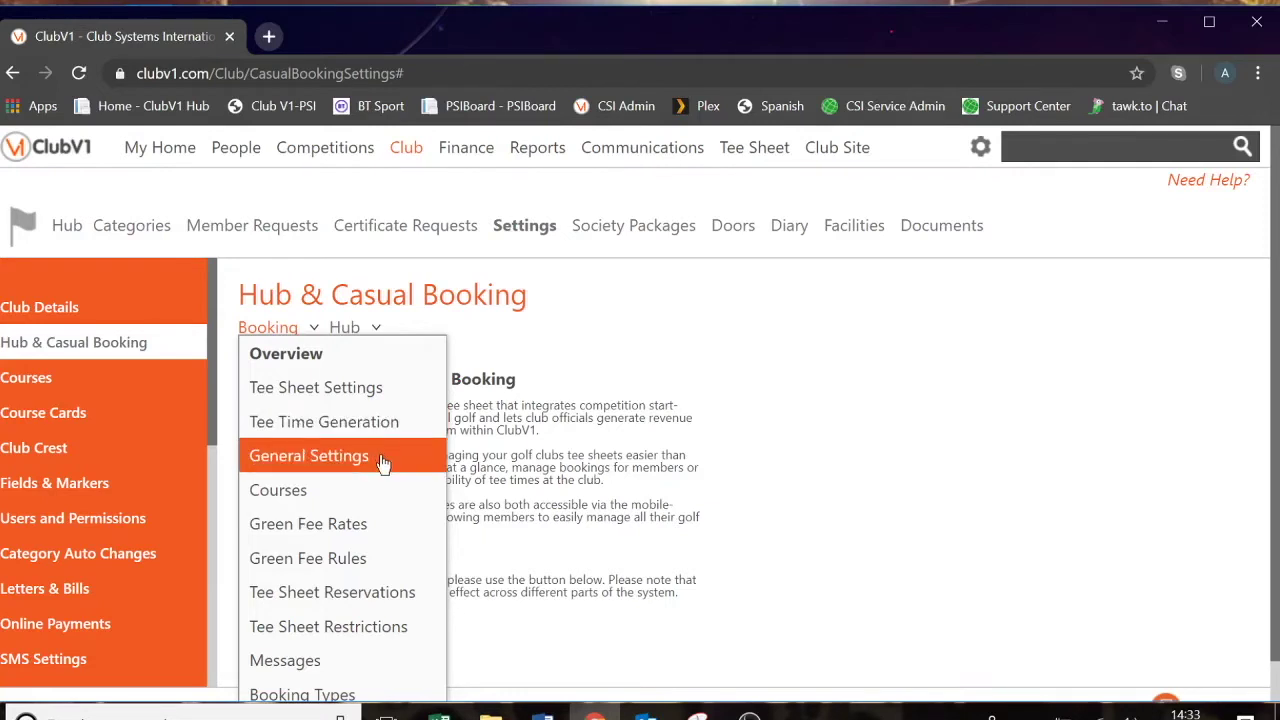
- On the General Settings page, set Casual Booking on the PSI to Yes
click(383, 459)
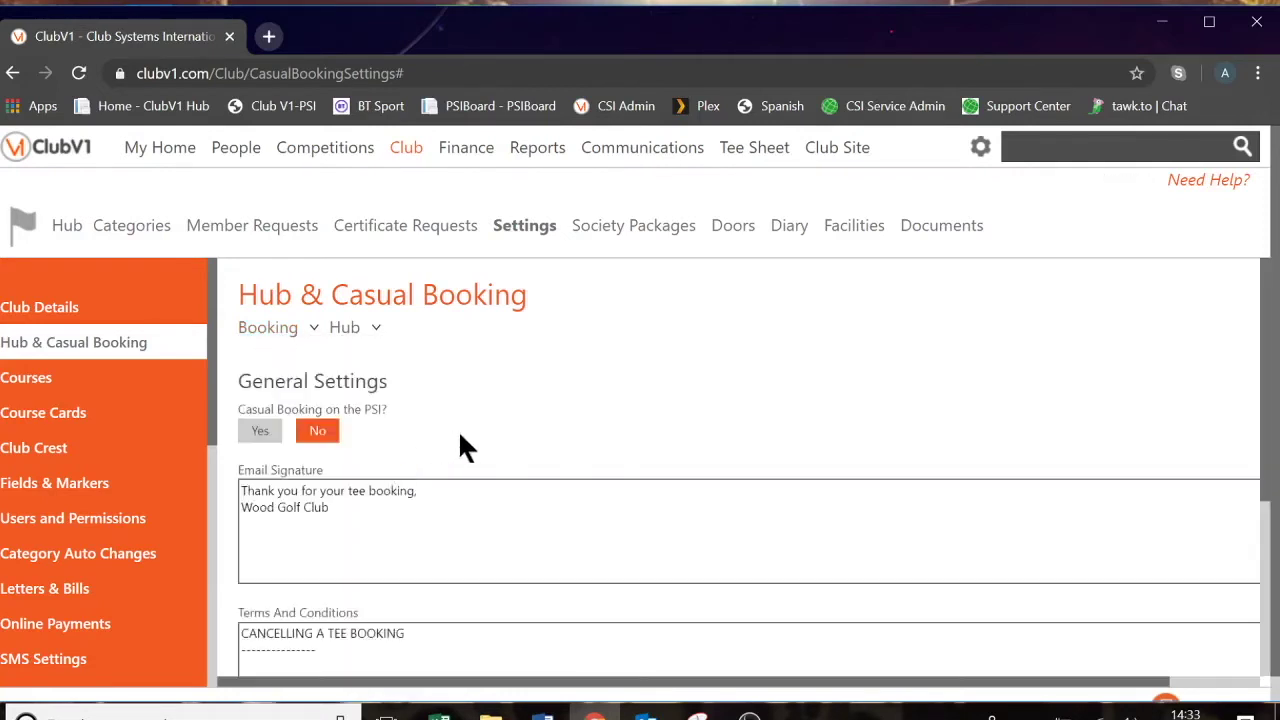
scroll(460, 446, down, 1)
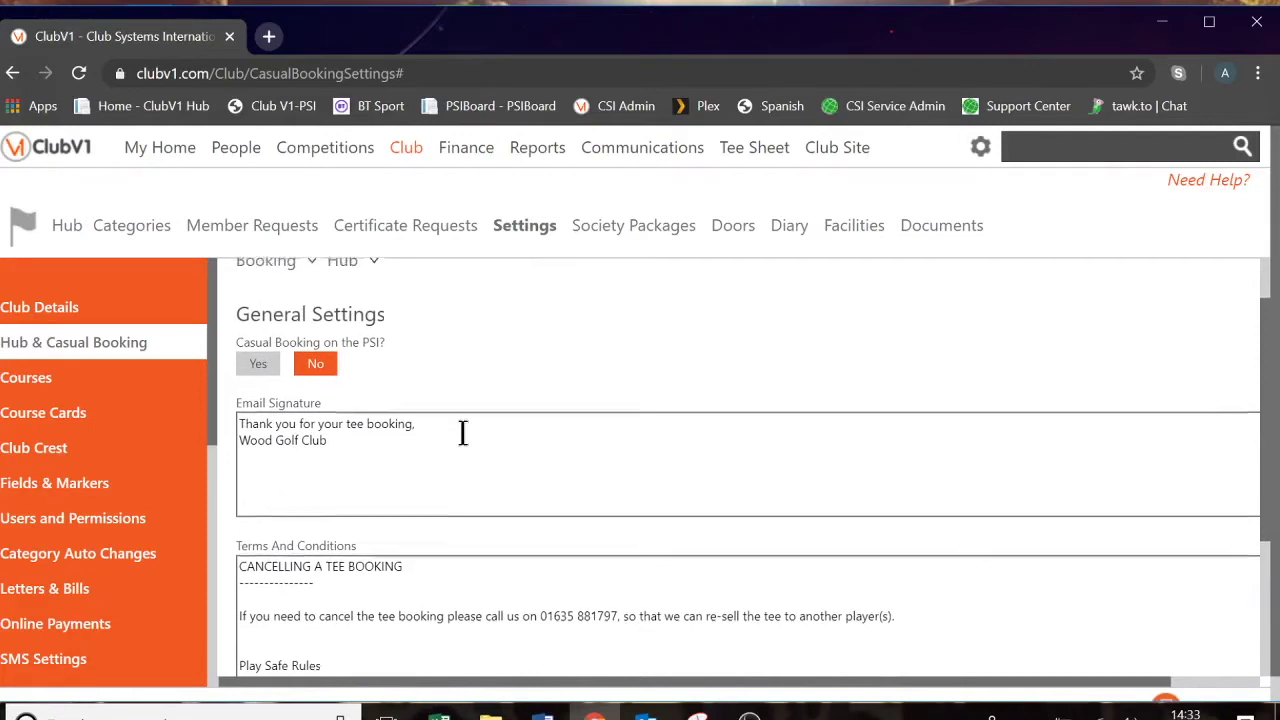
scroll(465, 440, up, 1)
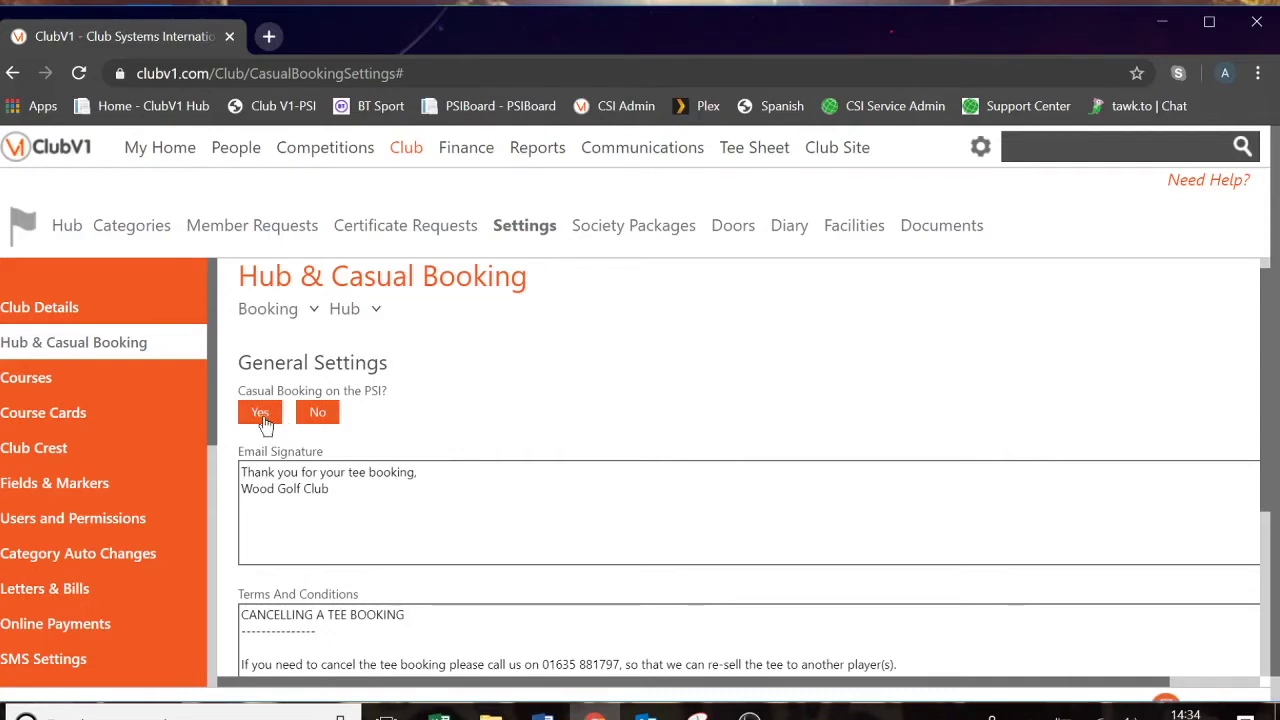
click(262, 415)
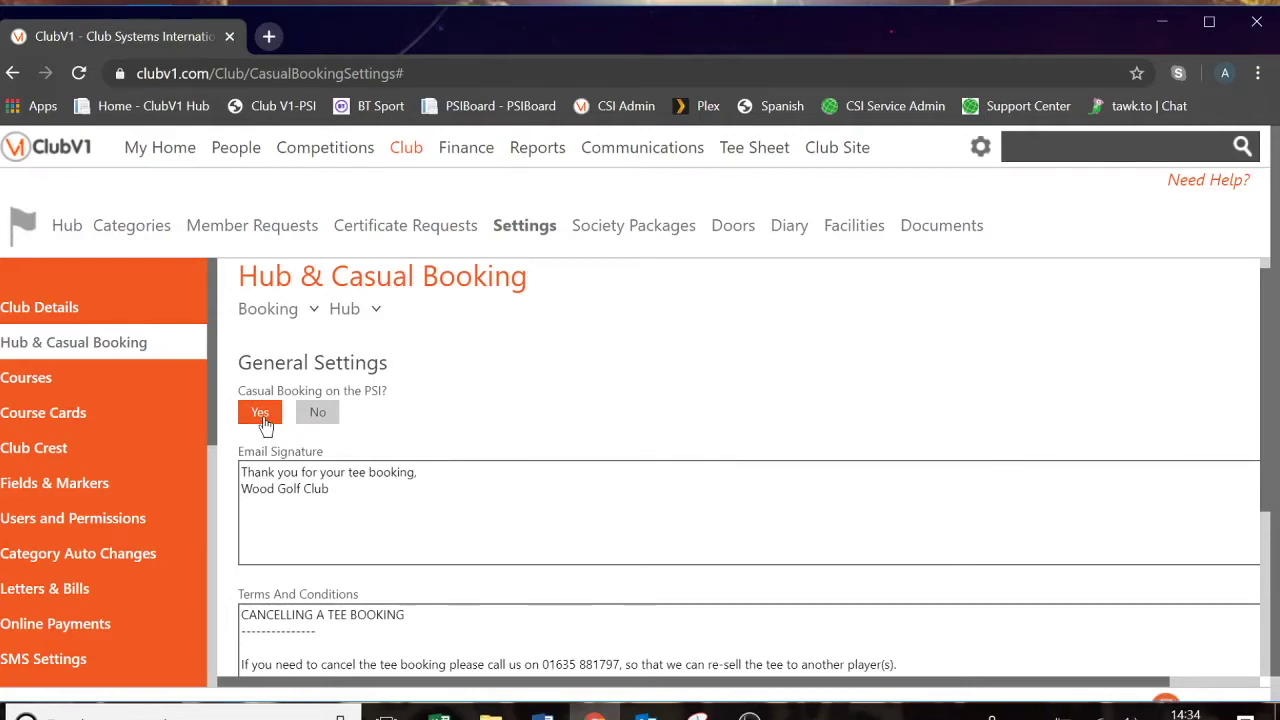
- Add a name below the email signature, then delete it, leaving the signature unchanged
scroll(561, 375, down, 1)
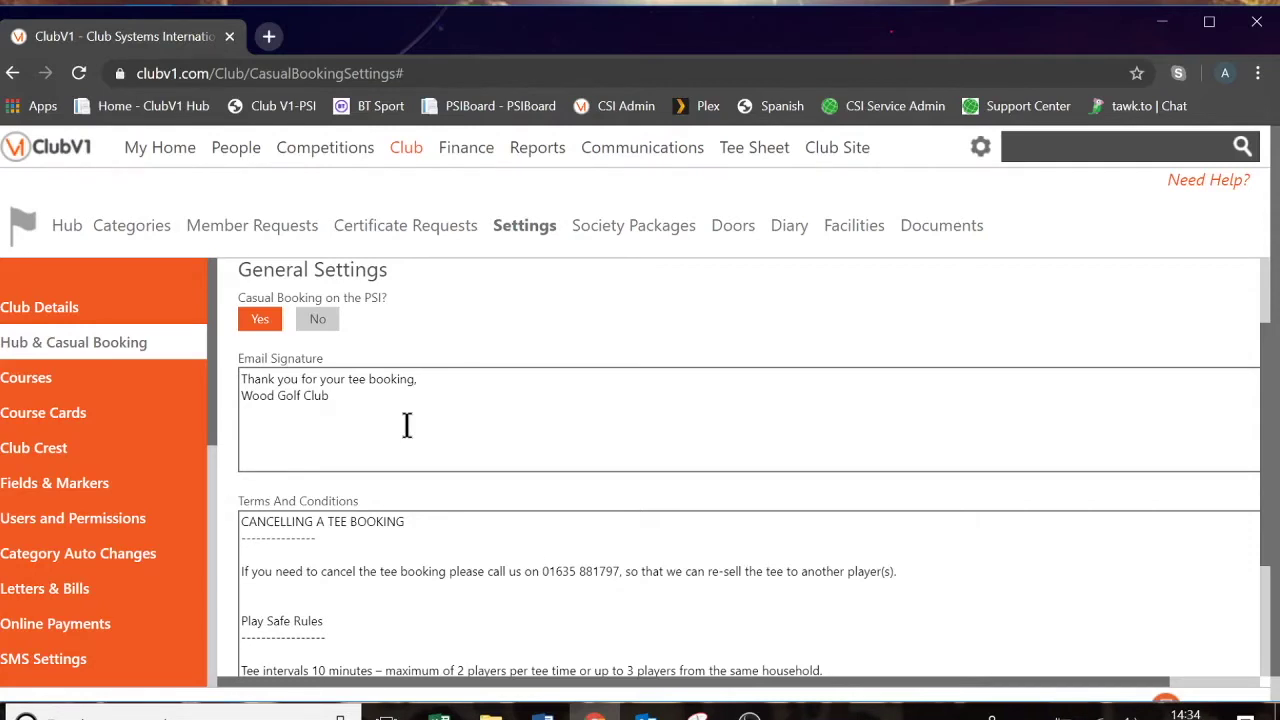
scroll(407, 425, down, 1)
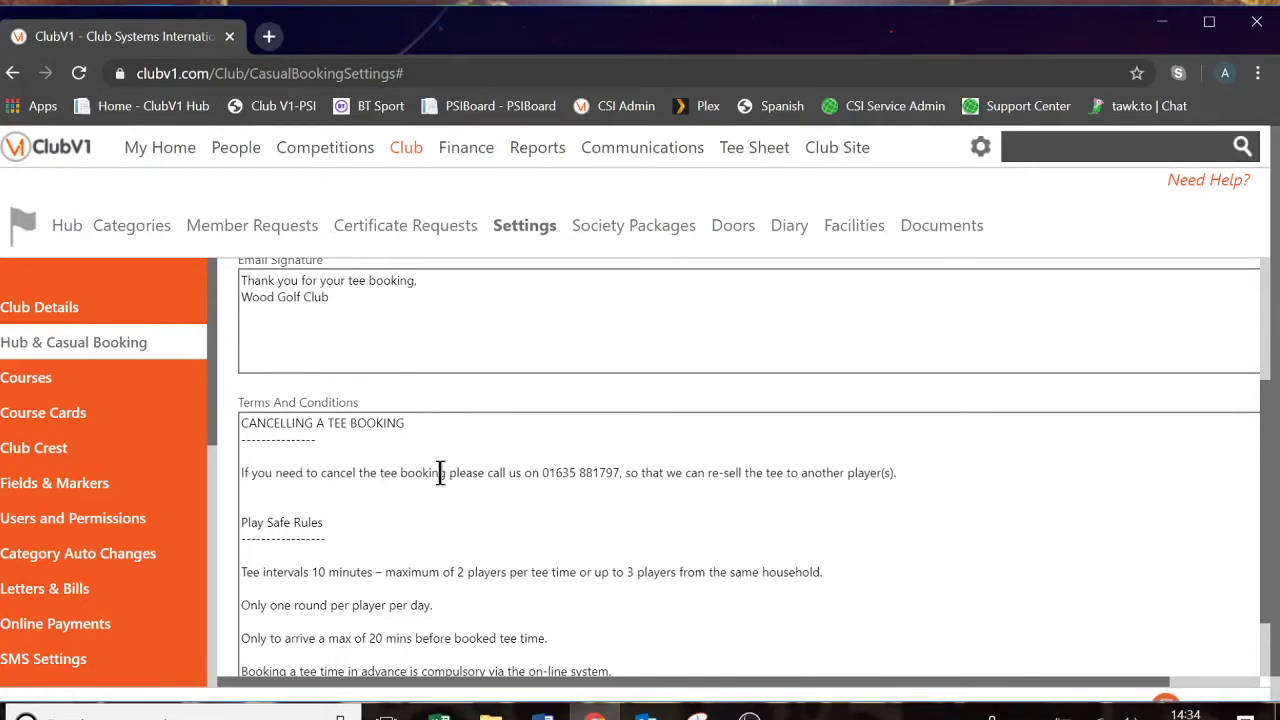
scroll(440, 473, down, 1)
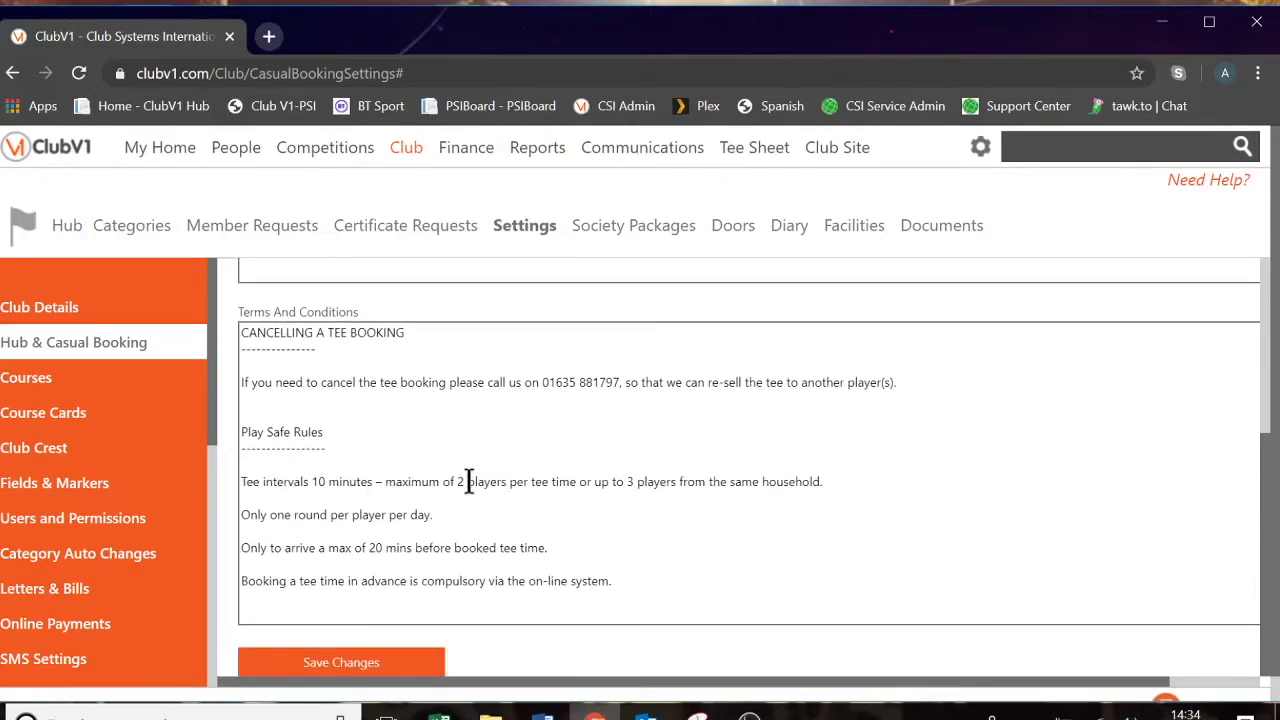
scroll(469, 481, up, 2)
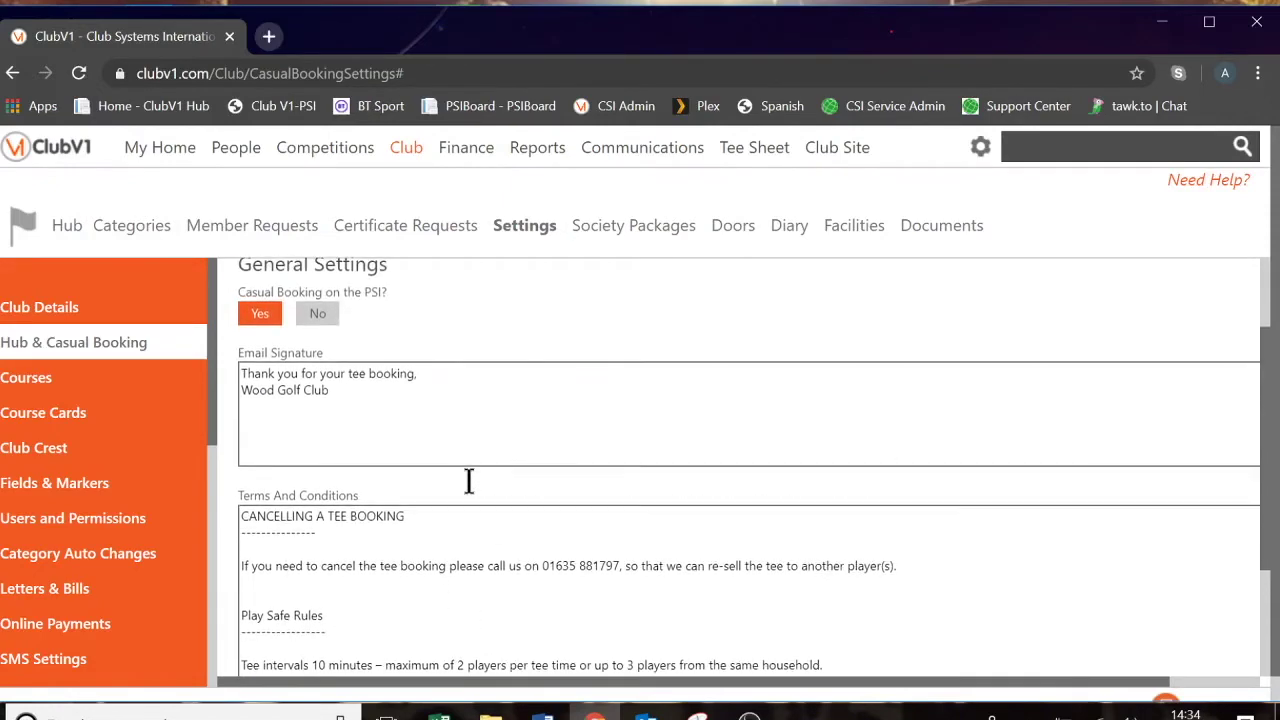
click(381, 406)
key(Return)
key(Return)
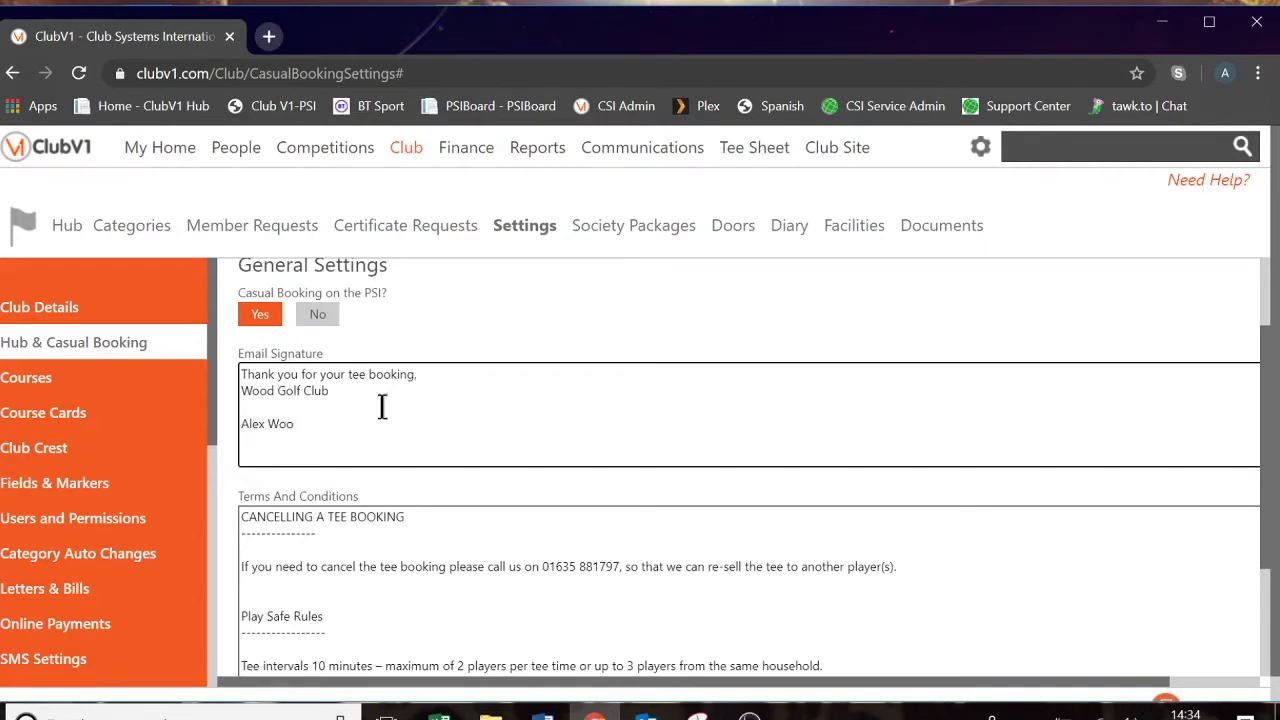
scroll(380, 403, up, 1)
- Tick The Red Course under Enabled For Booking in Booking > Courses and save
click(282, 332)
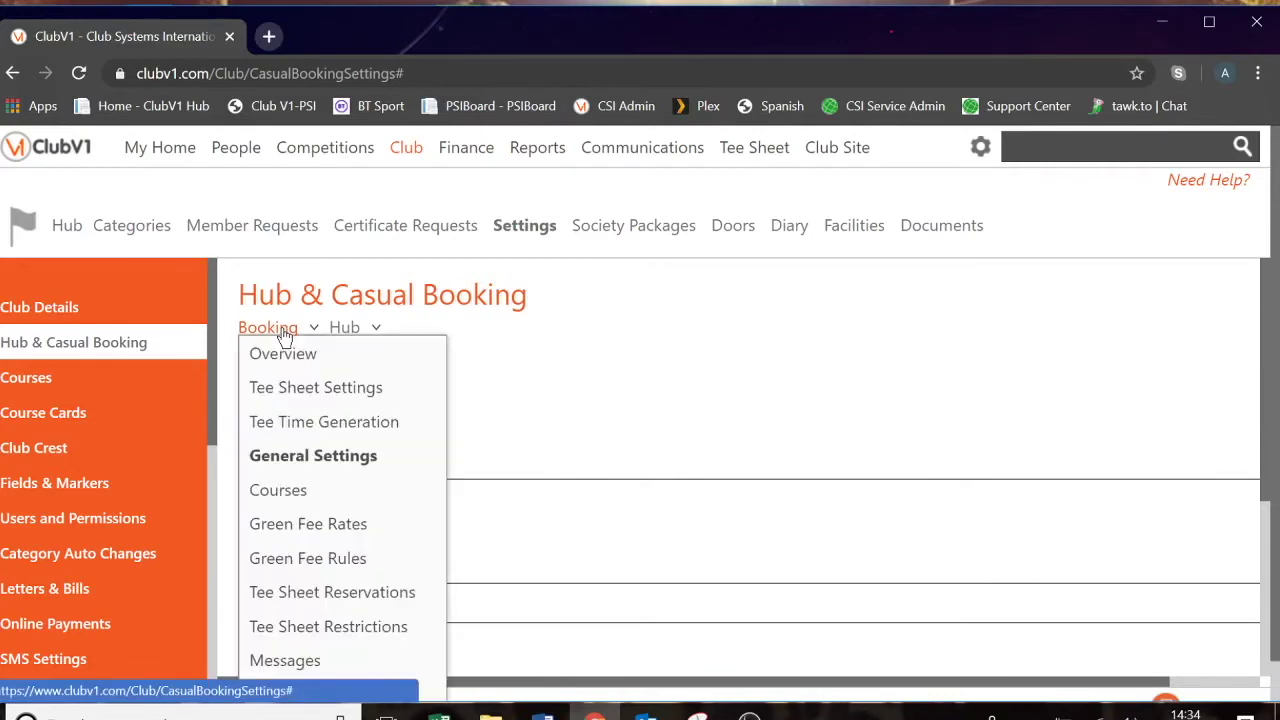
click(330, 490)
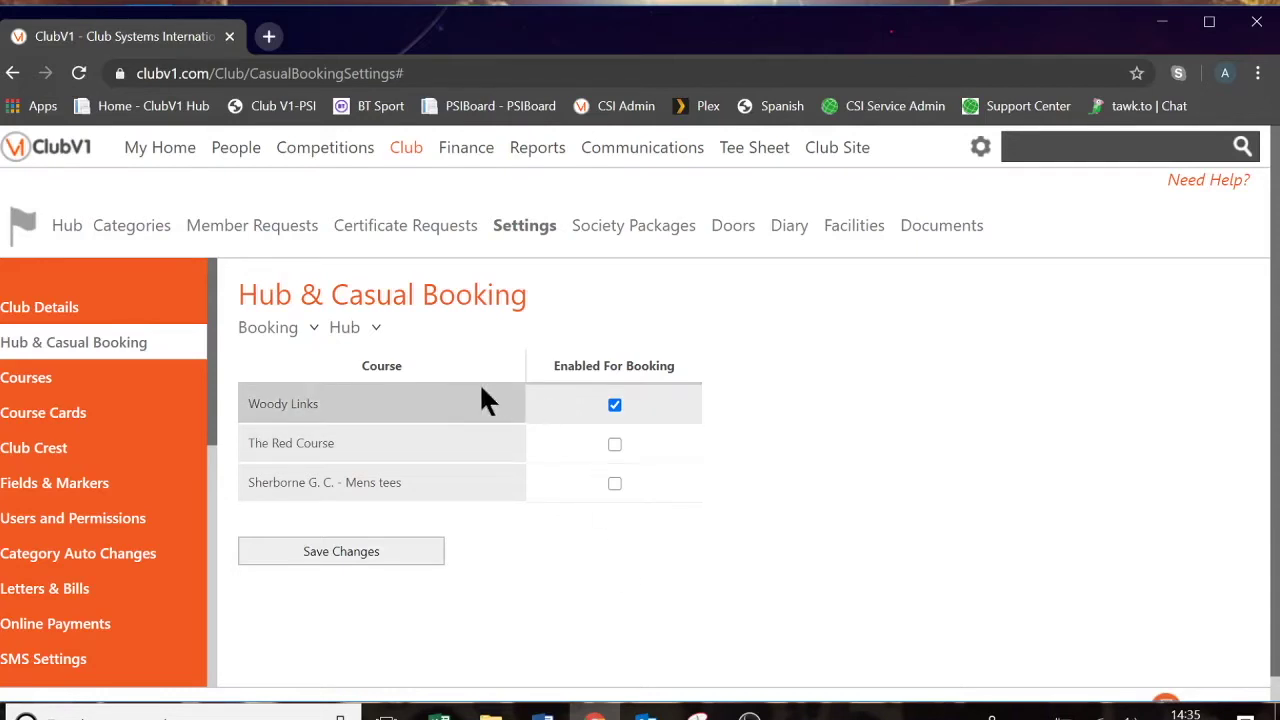
click(614, 448)
click(360, 558)
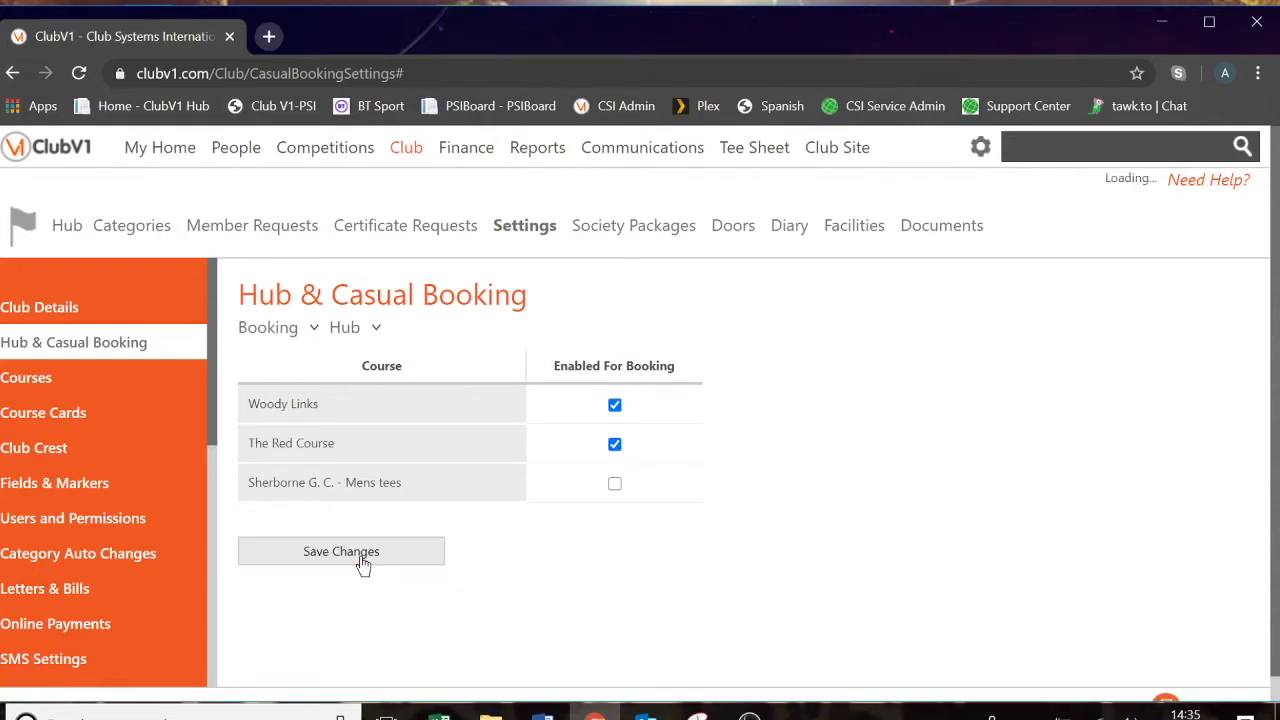
click(284, 334)
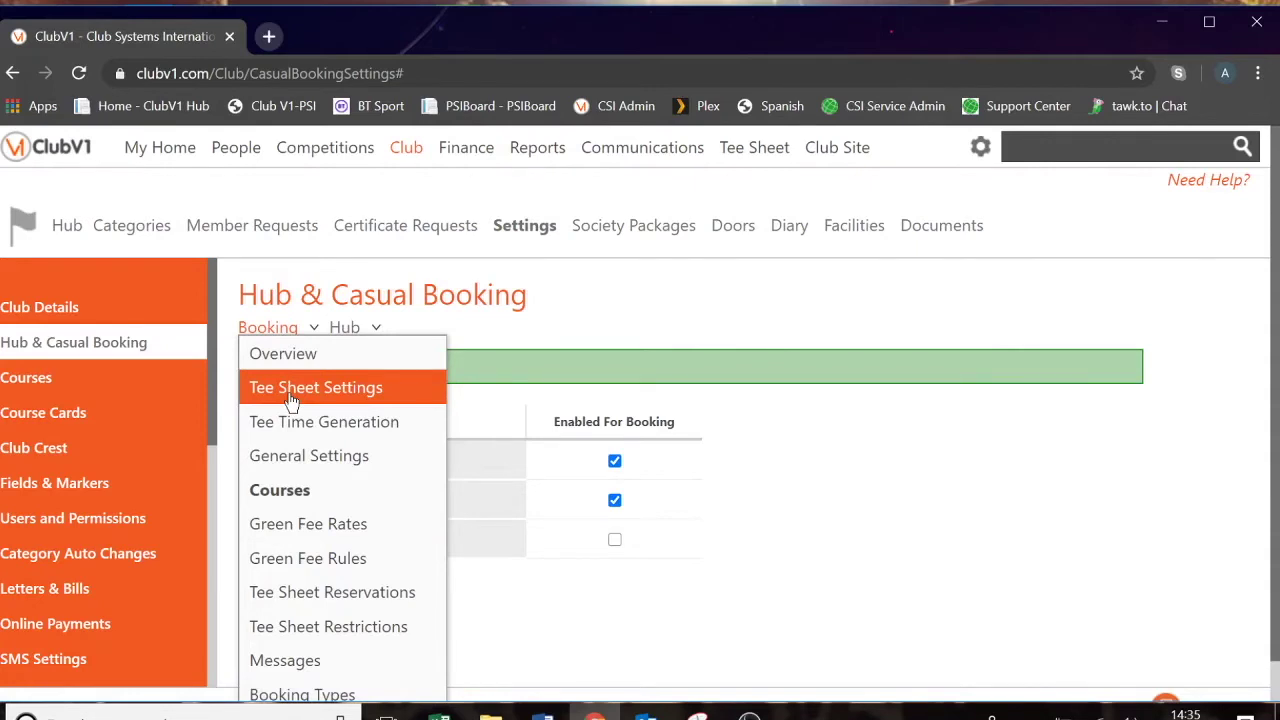
- Review the tee sheet settings page
click(291, 389)
scroll(594, 410, down, 1)
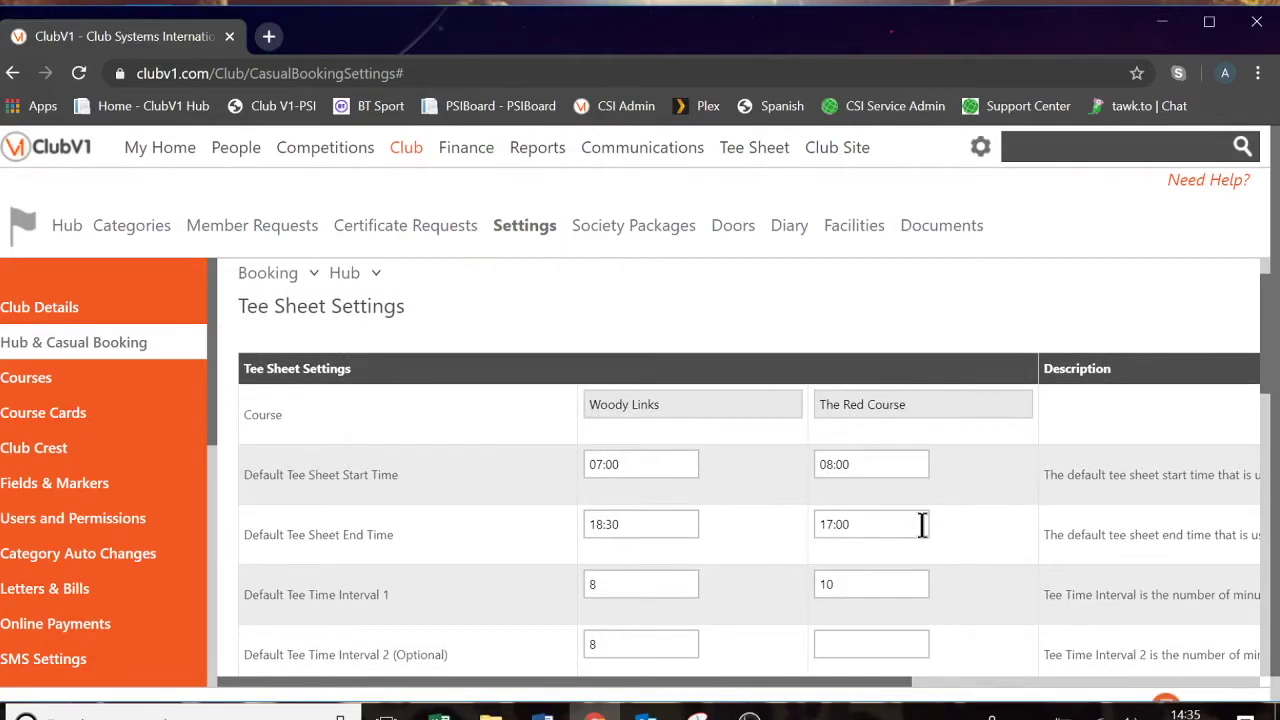
scroll(925, 597, down, 2)
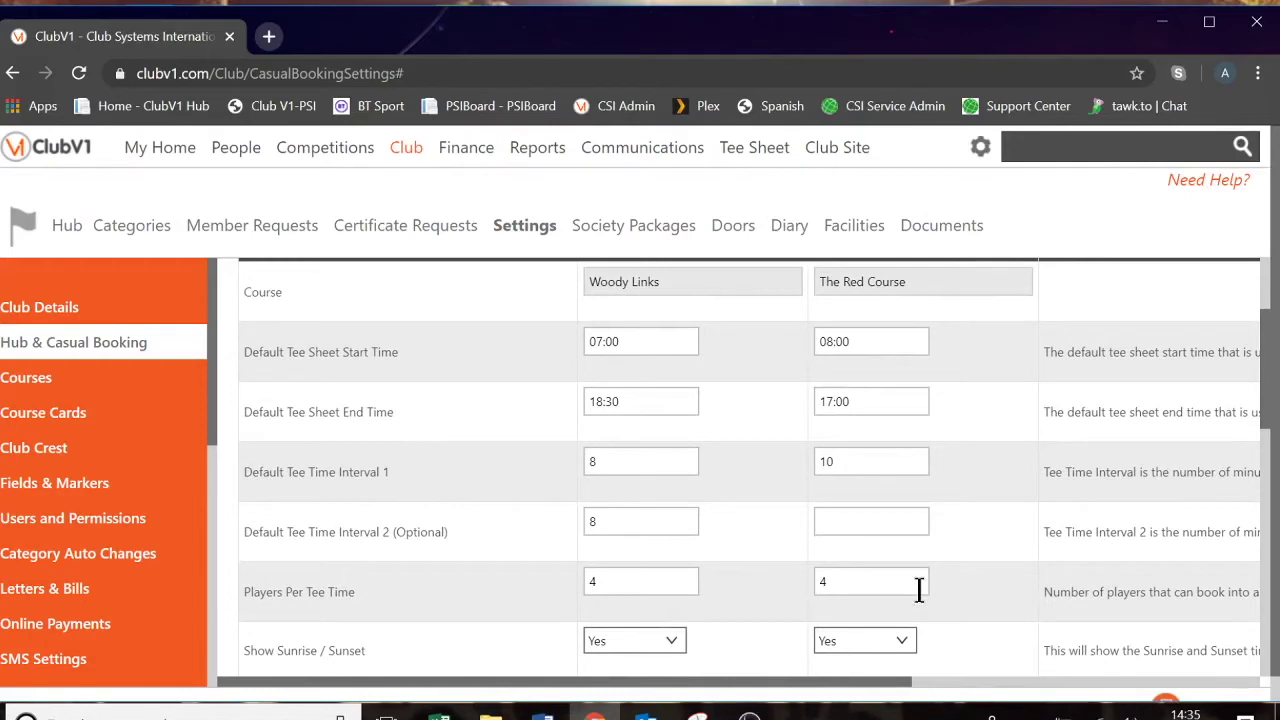
scroll(919, 588, down, 2)
scroll(917, 588, down, 5)
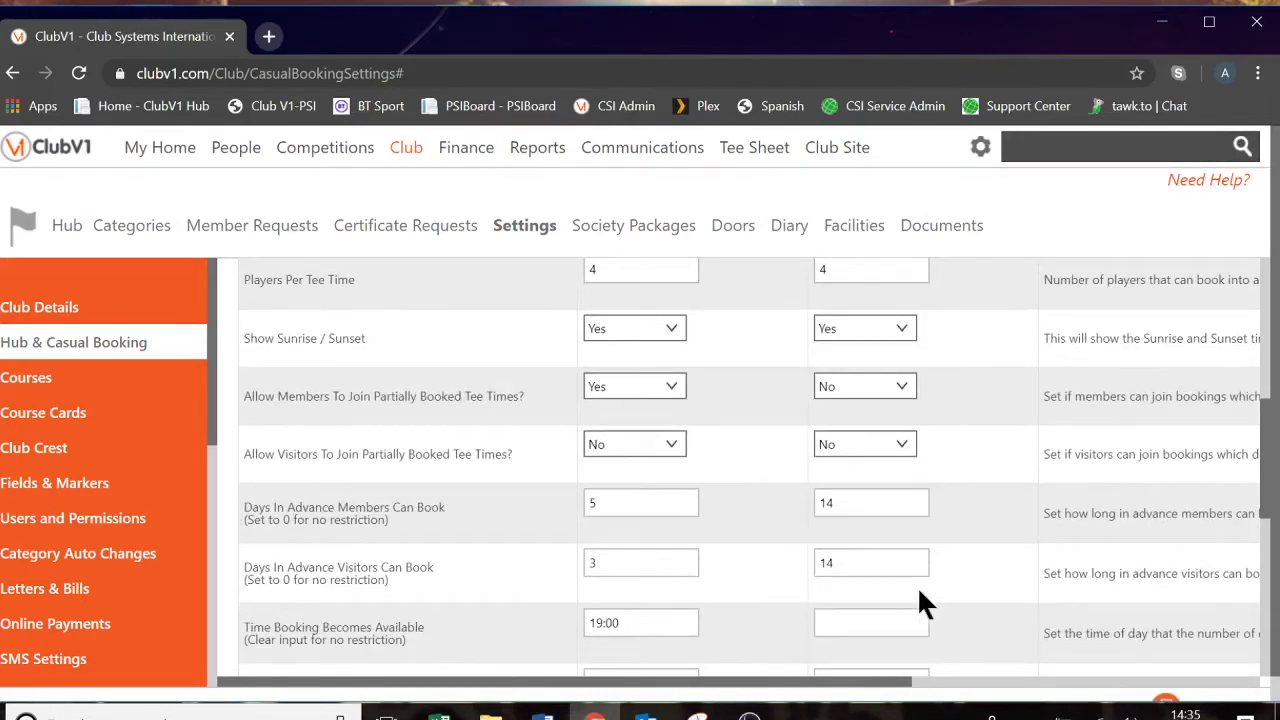
scroll(919, 590, down, 3)
scroll(919, 590, up, 10)
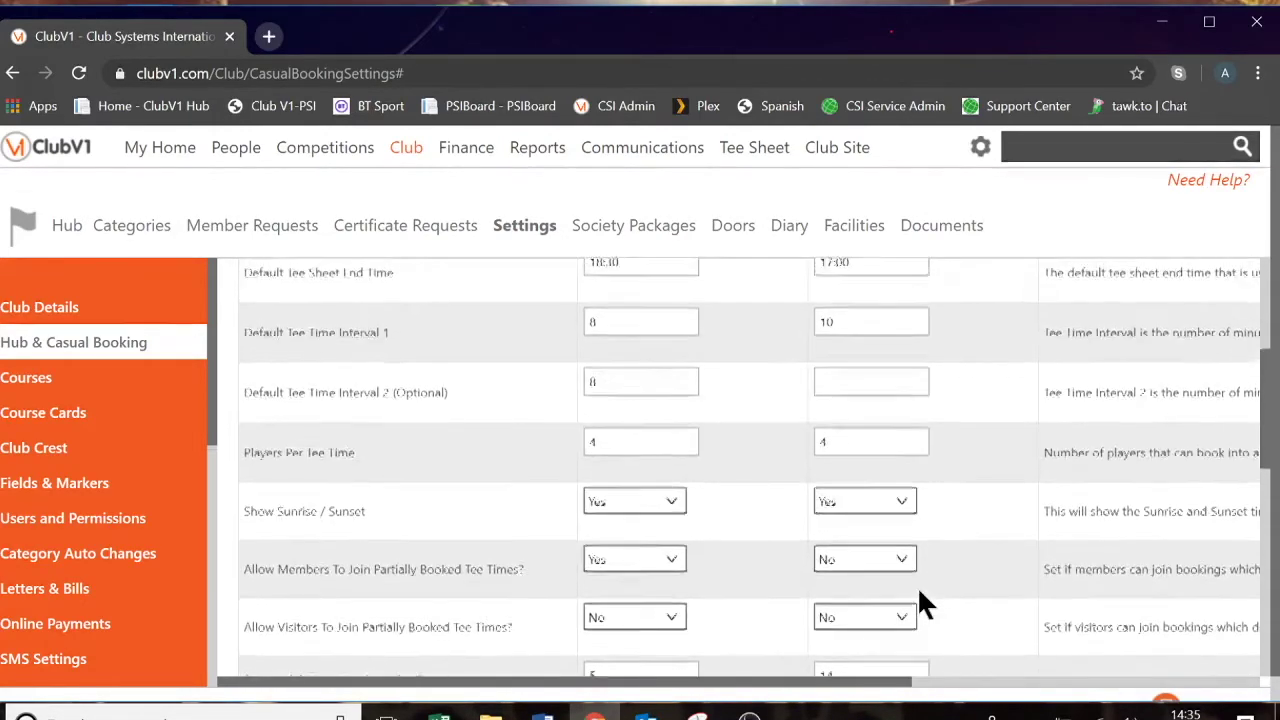
scroll(917, 586, up, 1)
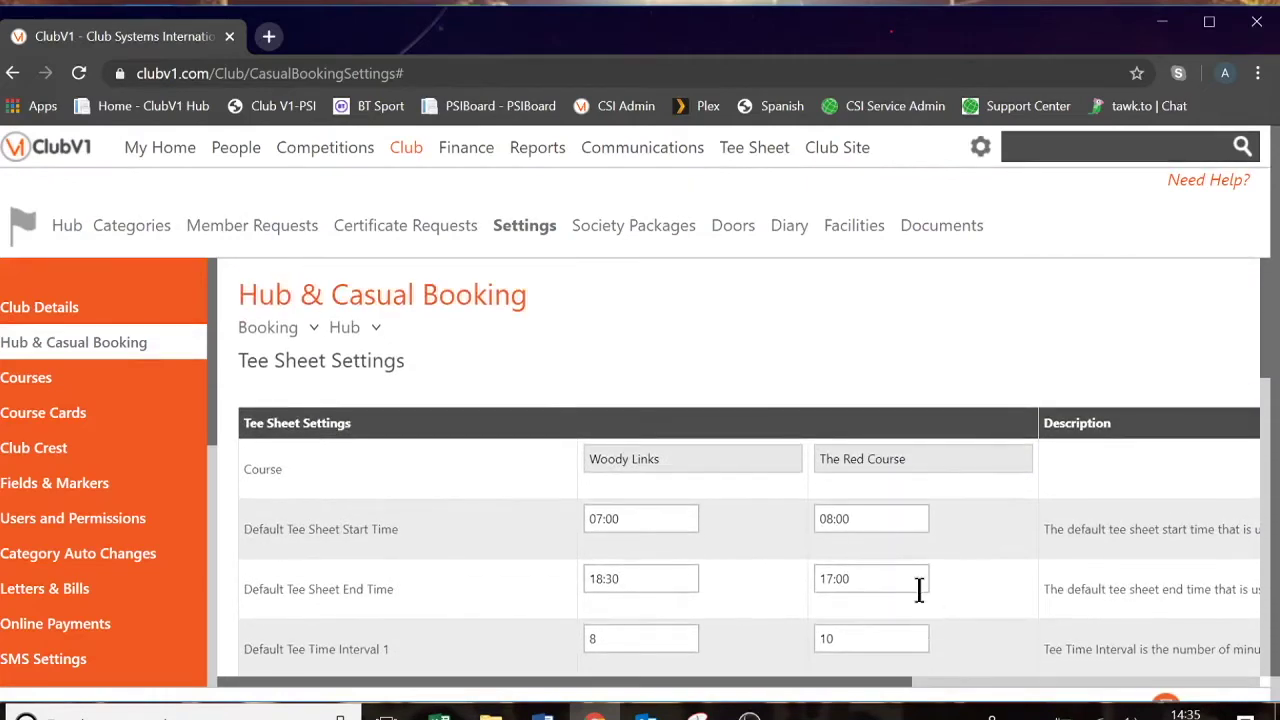
- Load The Red Course in Tee Time Generation: 08:00 start, 17:00 end, 10-minute interval
click(300, 328)
click(302, 421)
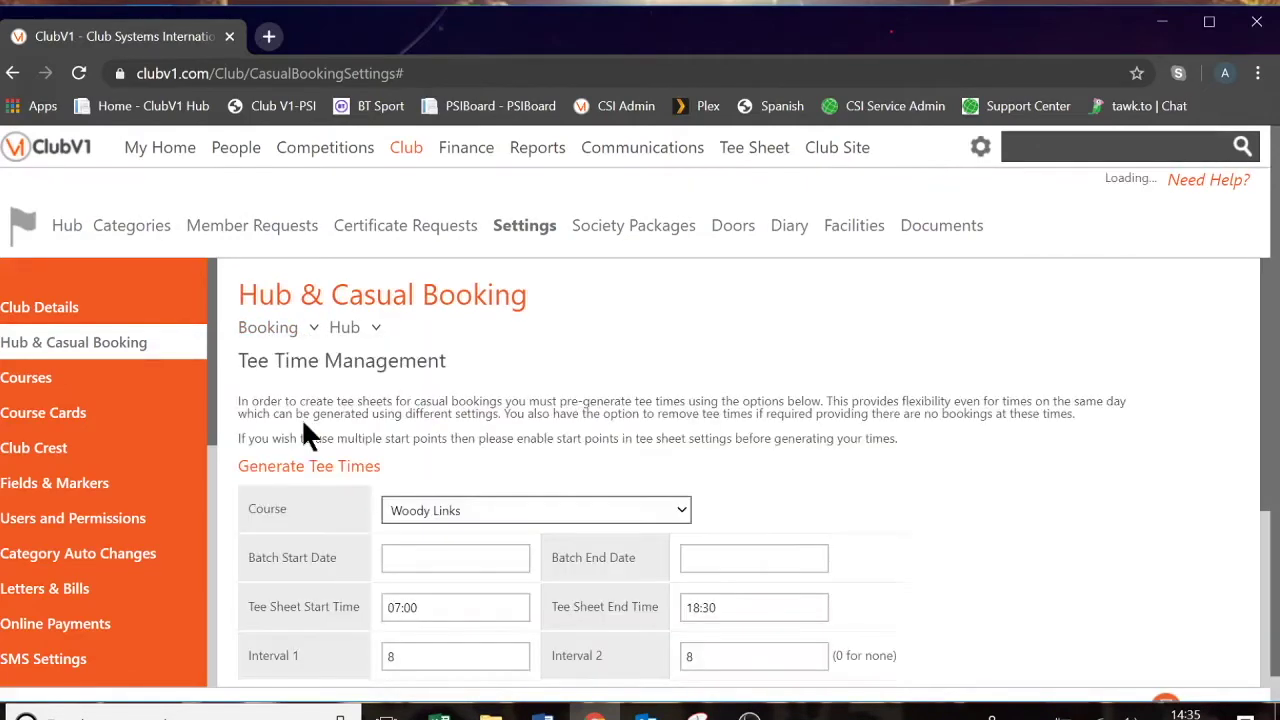
scroll(531, 432, down, 1)
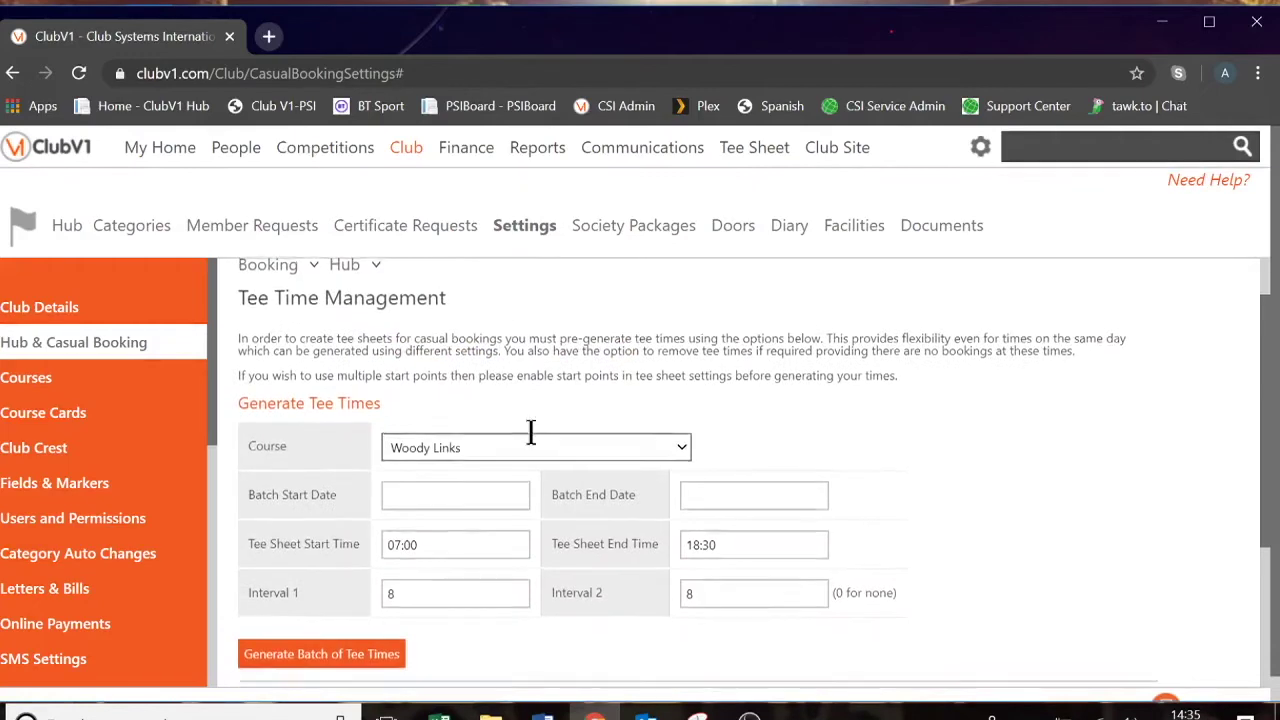
click(476, 449)
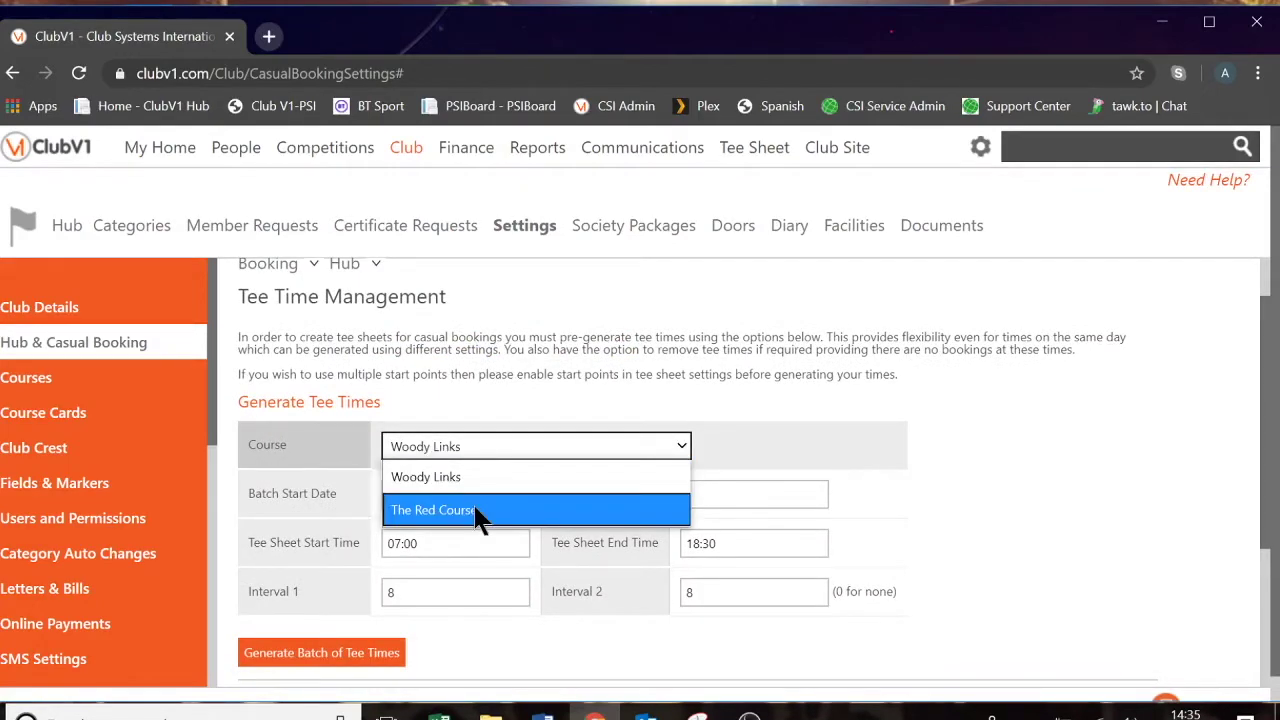
click(476, 510)
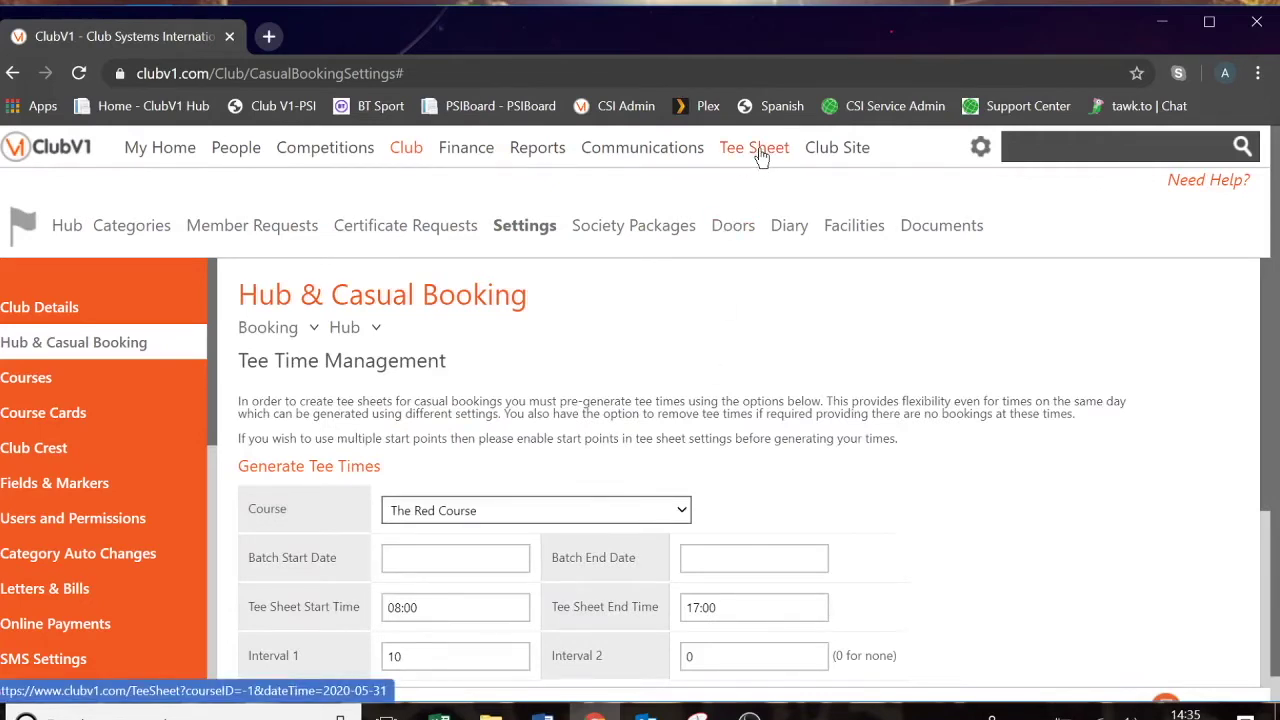
- View The Red Course tee sheet for 31 May 2020, showing no tee times, then go to the Club hub
click(760, 155)
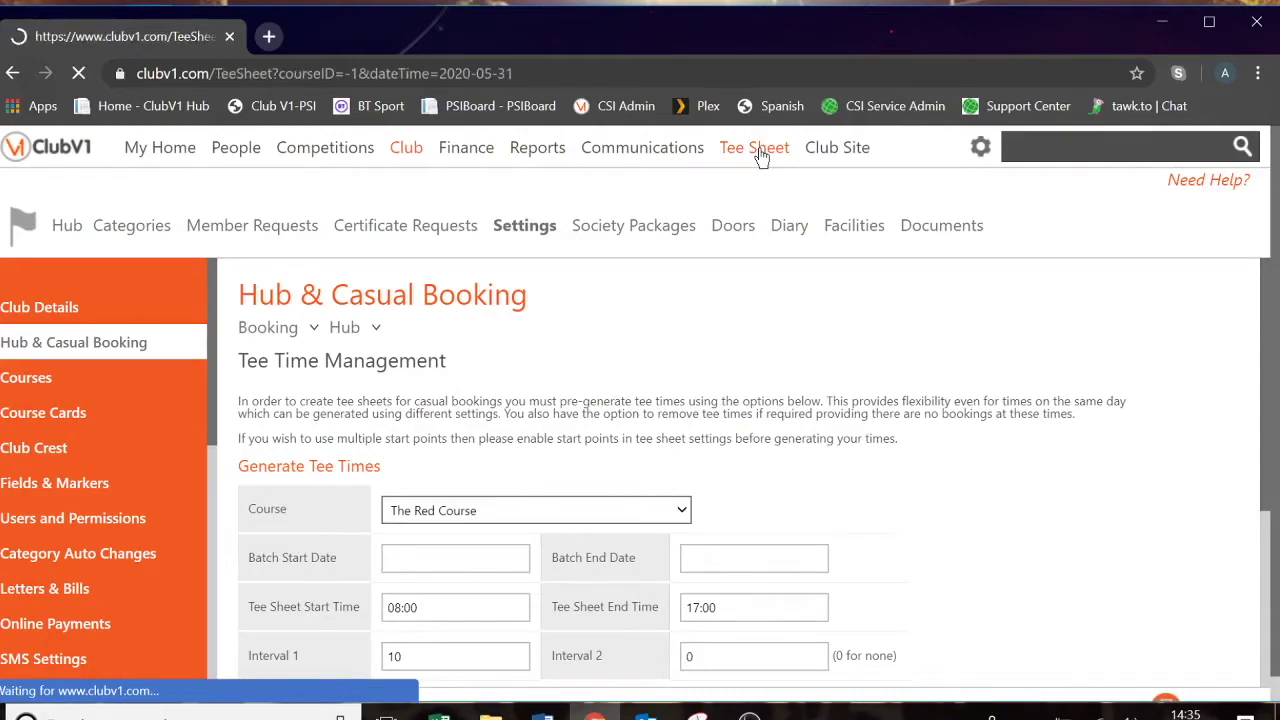
scroll(611, 277, up, 5)
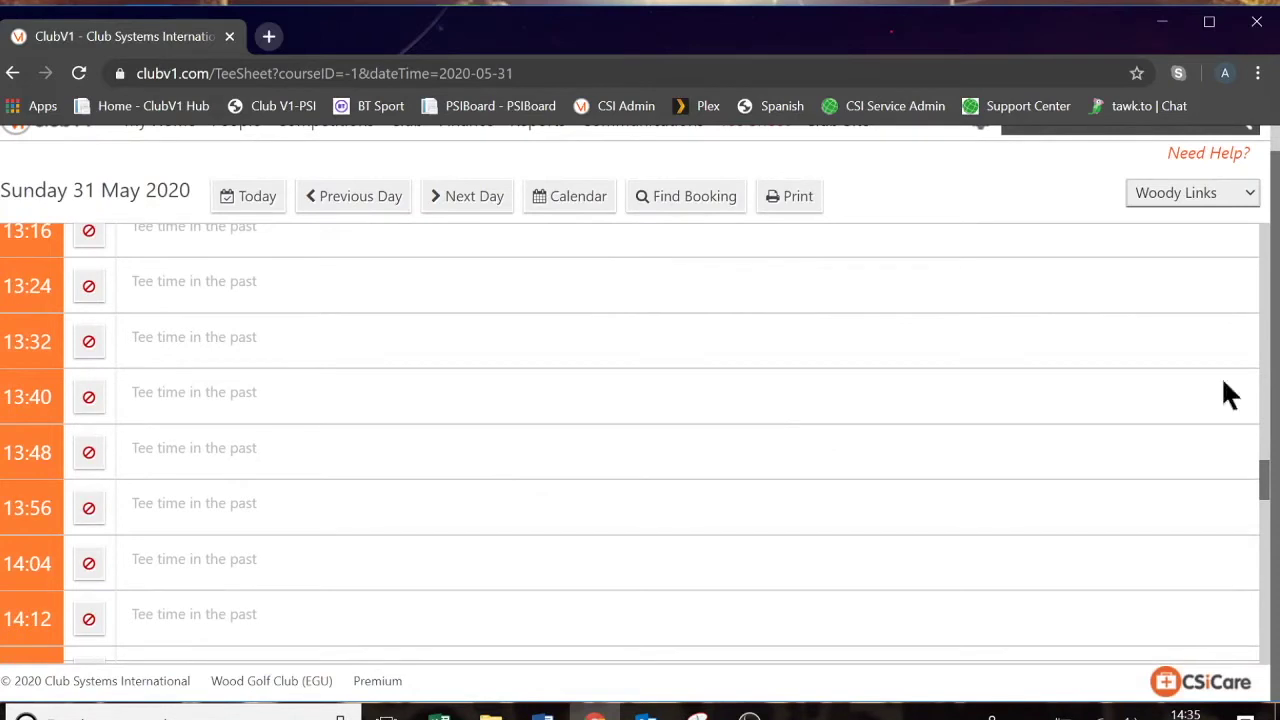
click(1196, 207)
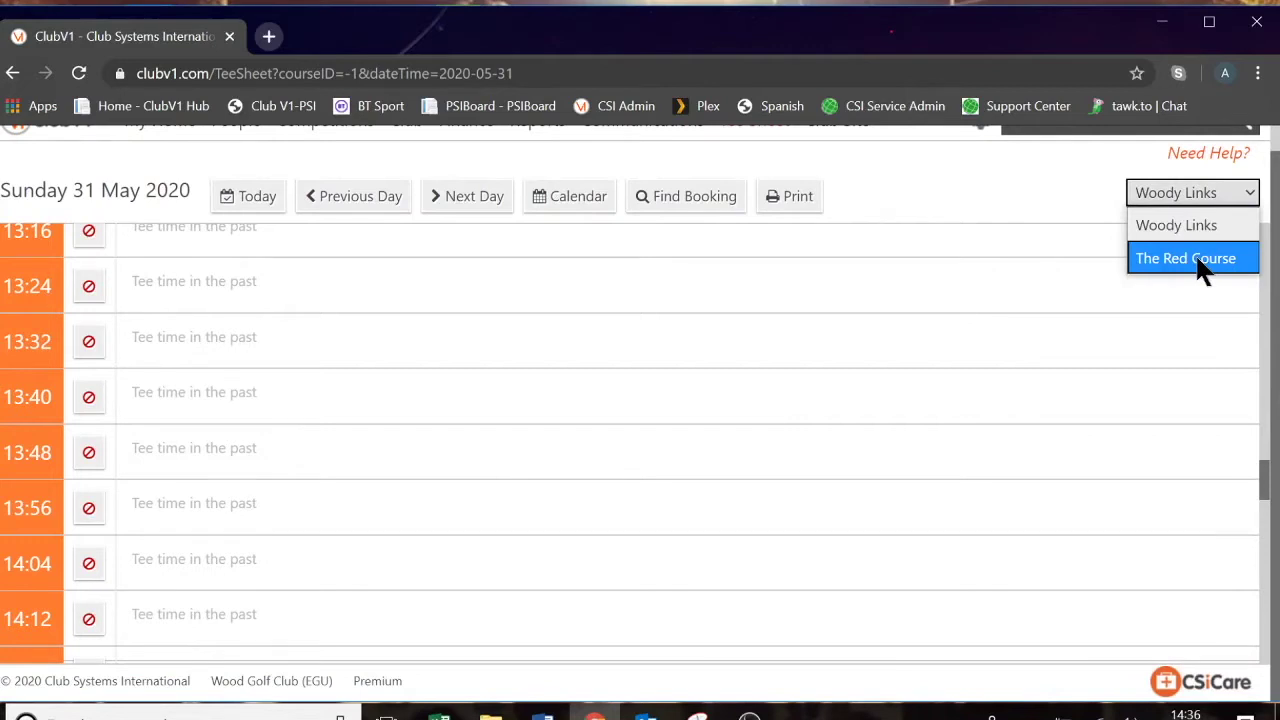
click(1203, 260)
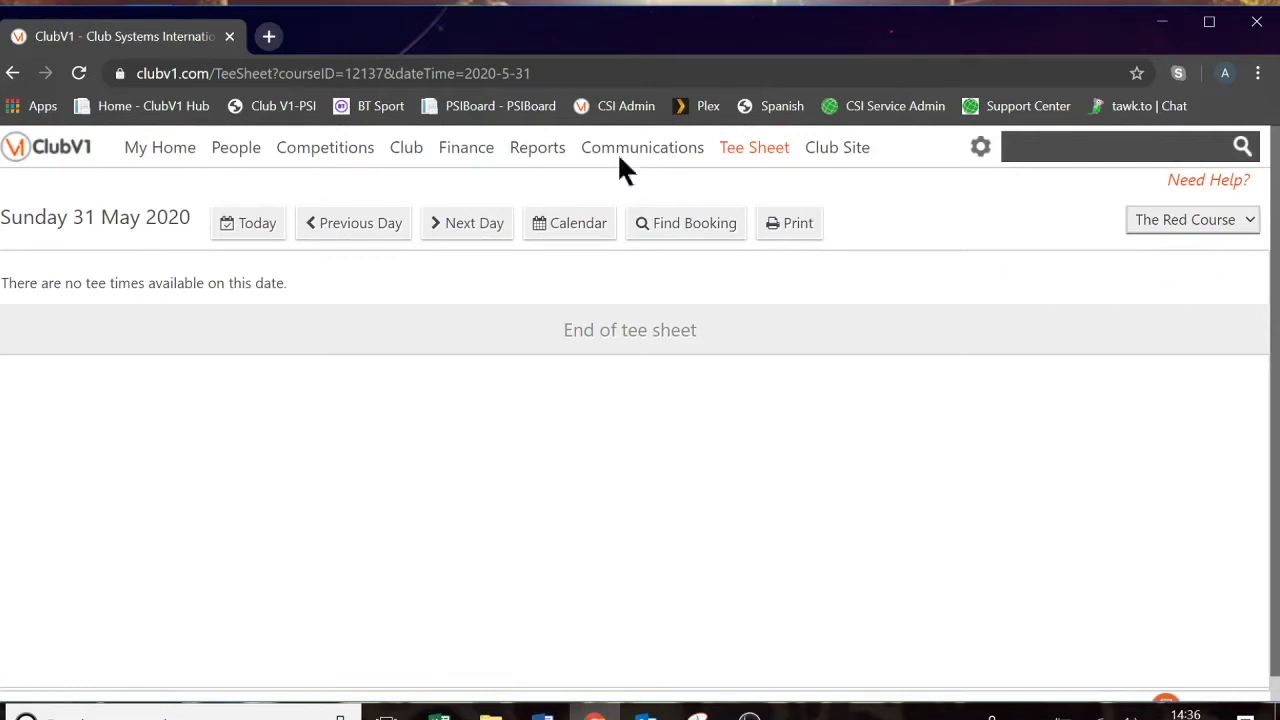
click(412, 152)
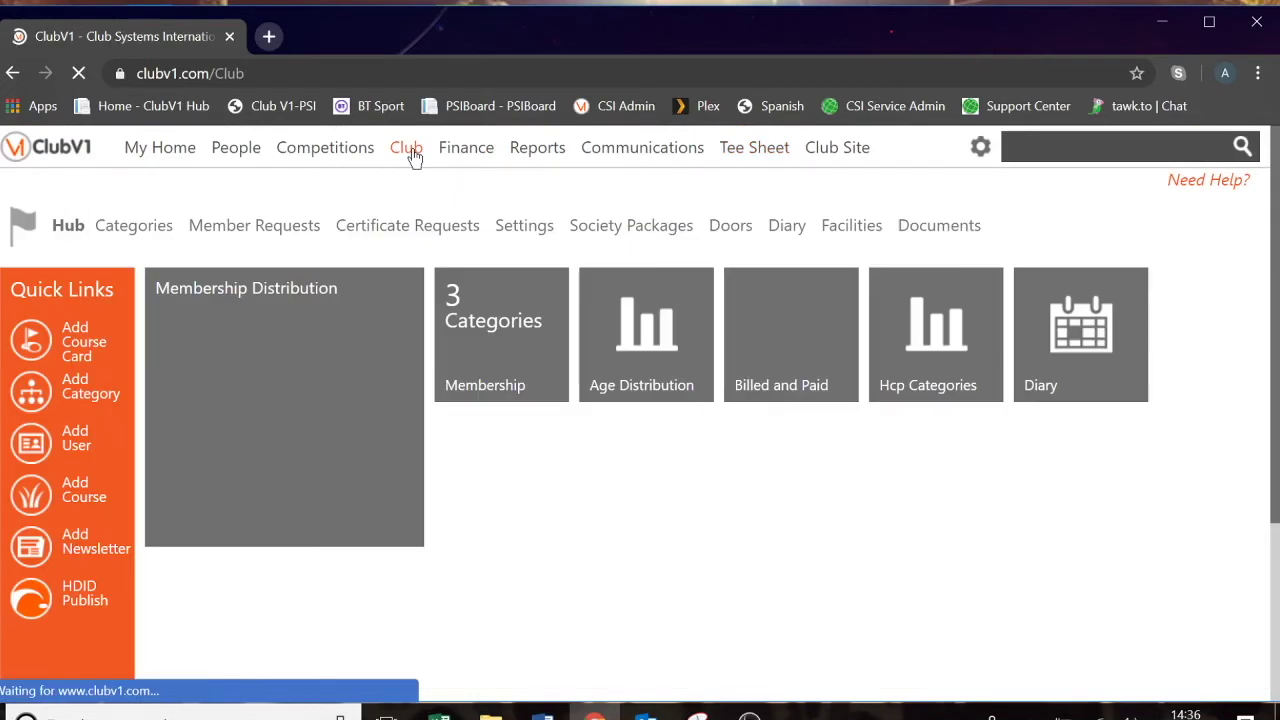
- Untick The Red Course under Booking > Courses so only Woody Links is bookable, and save
click(514, 229)
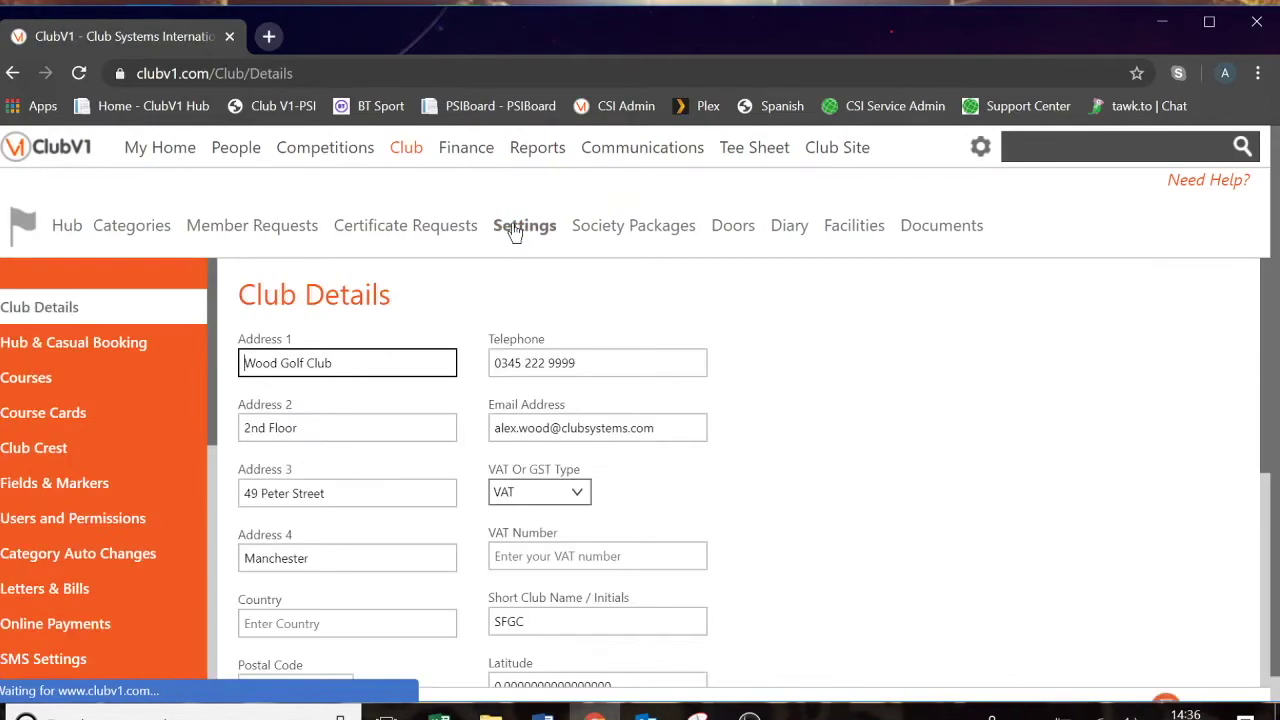
click(135, 362)
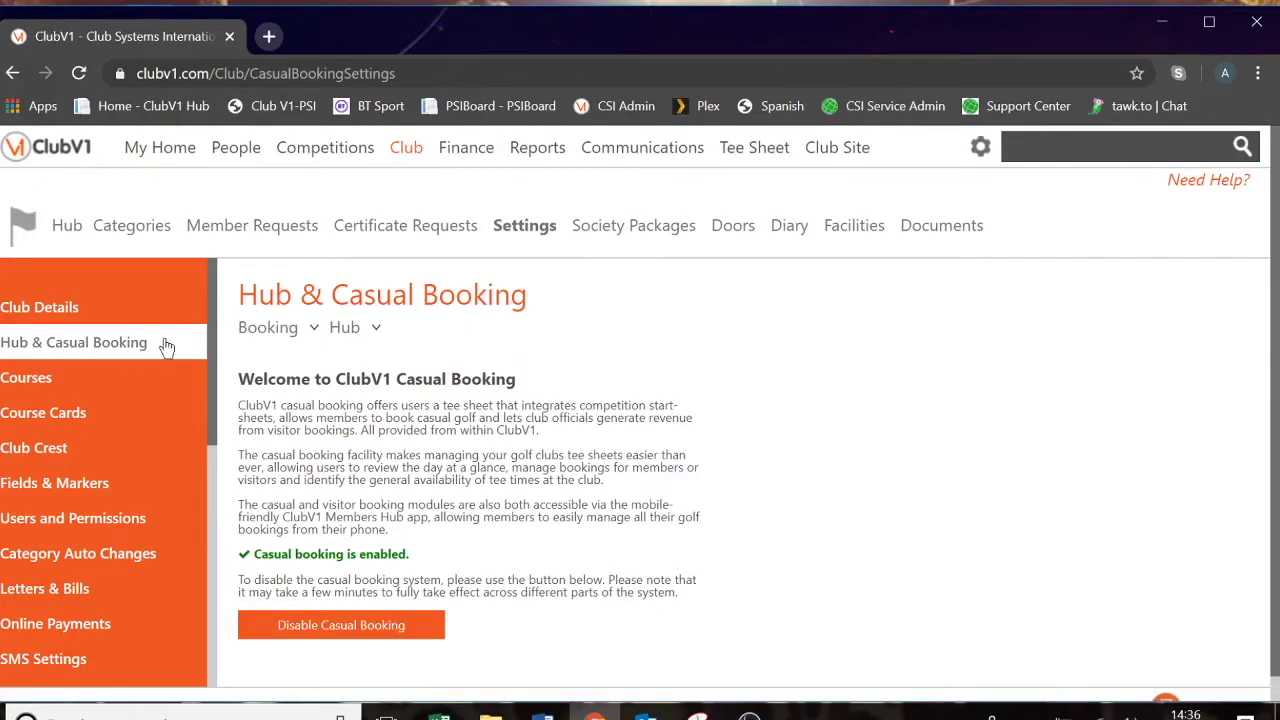
click(268, 330)
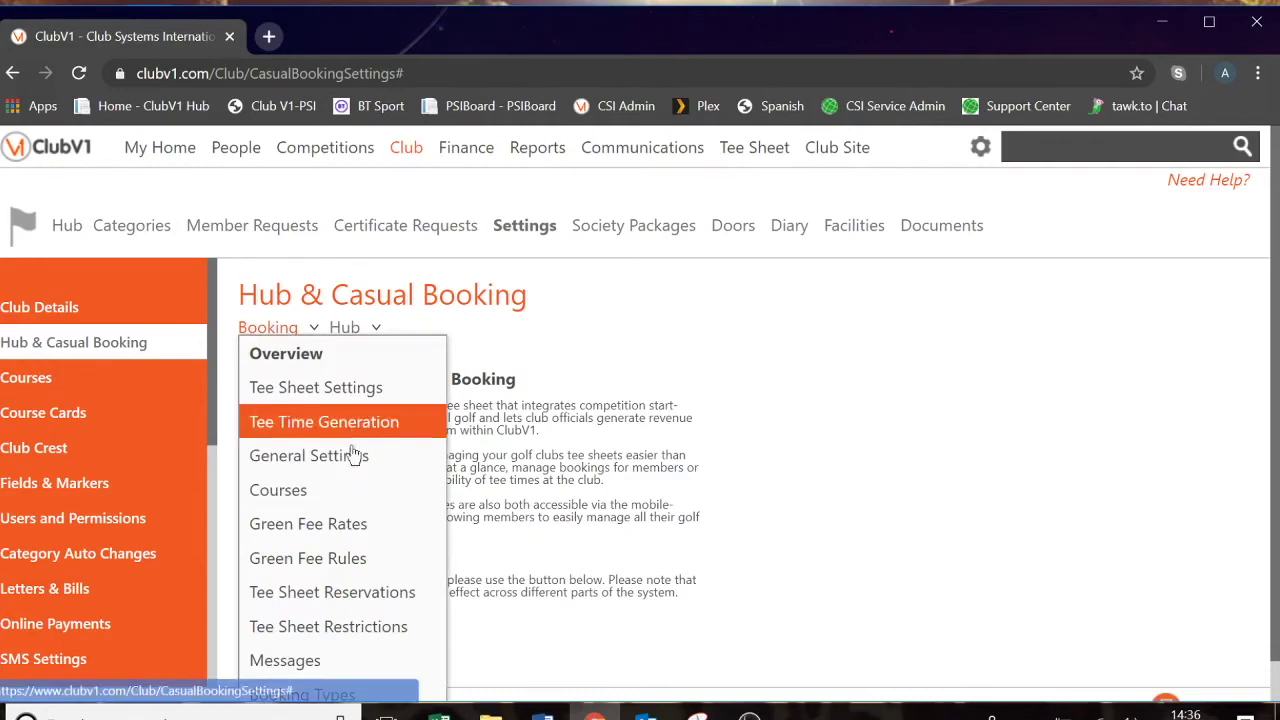
click(356, 496)
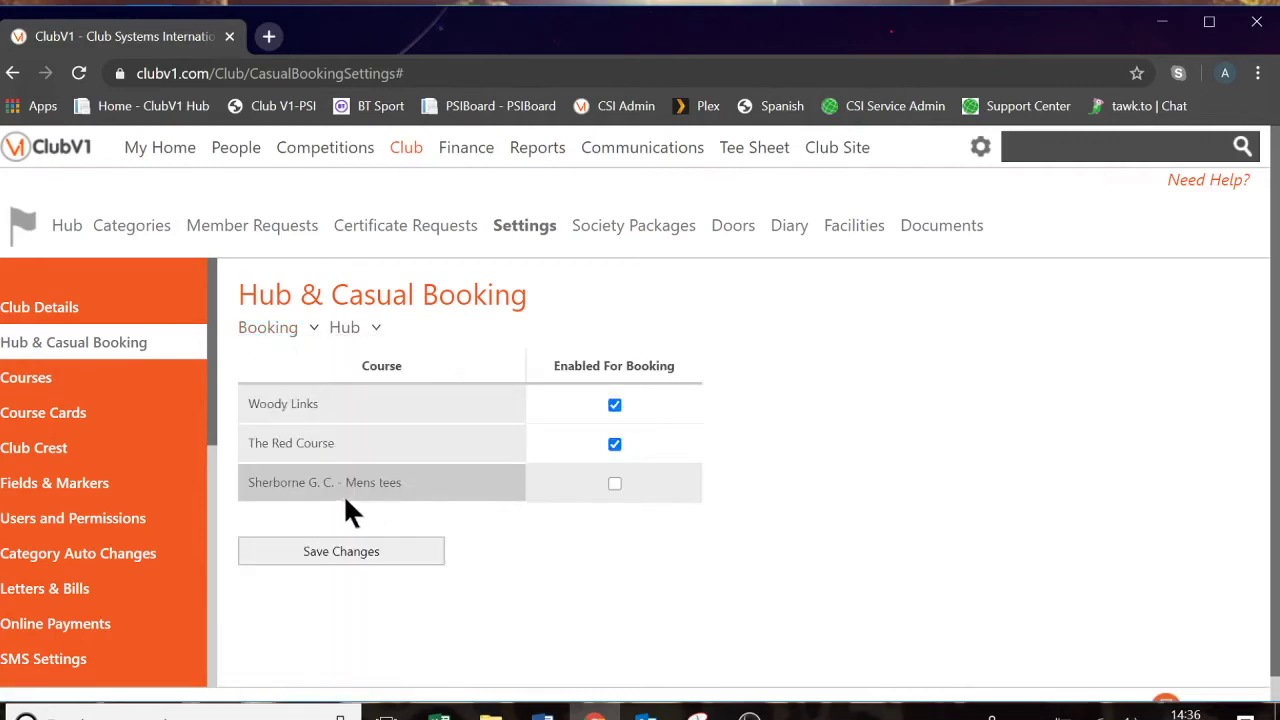
click(614, 444)
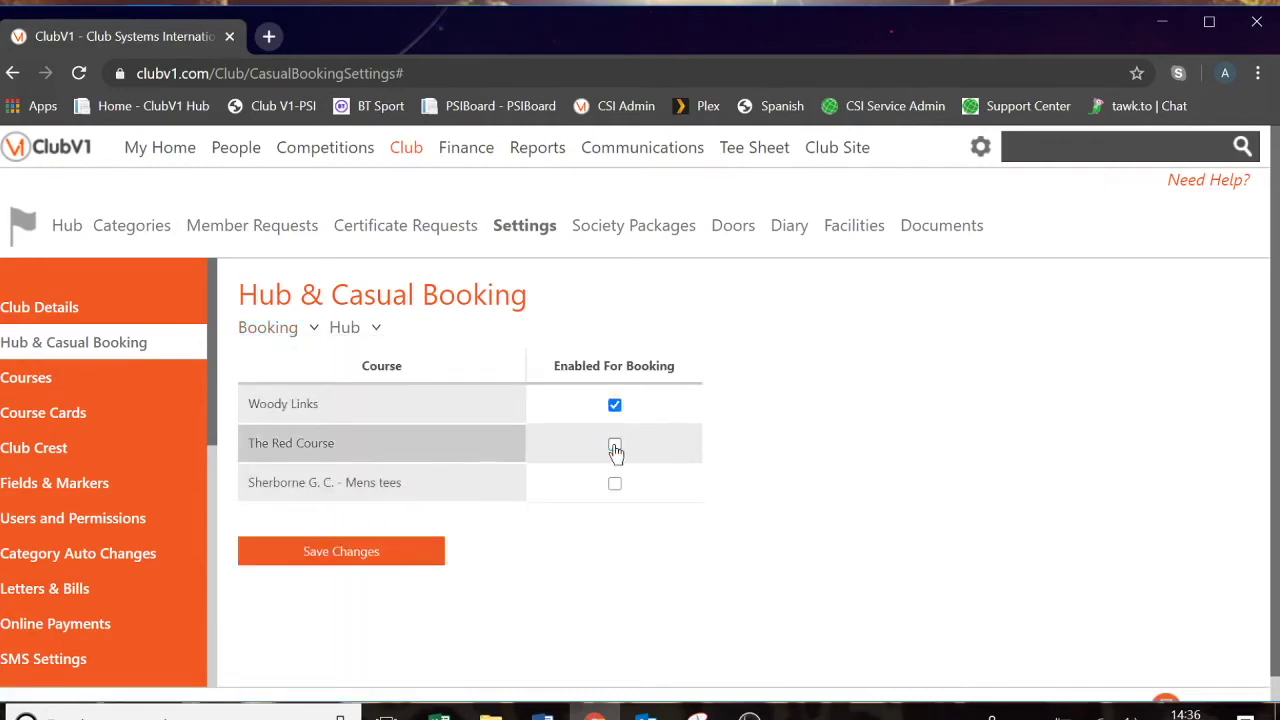
click(393, 558)
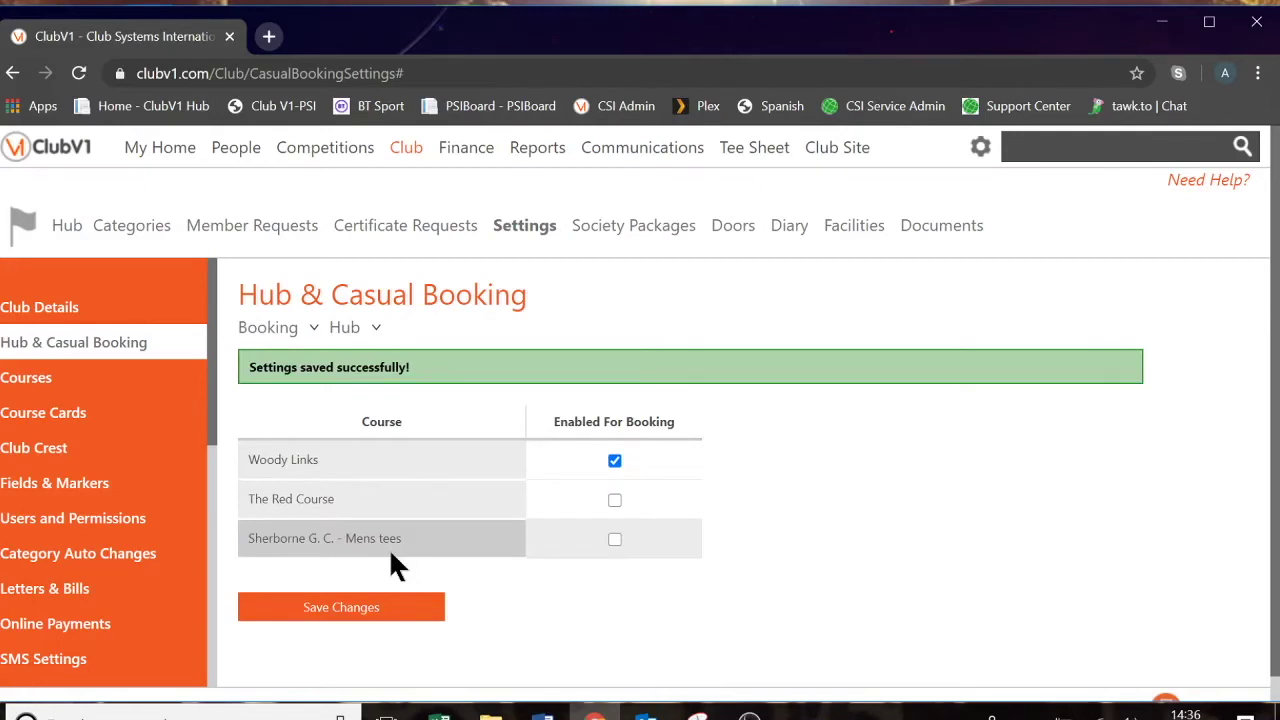
click(289, 338)
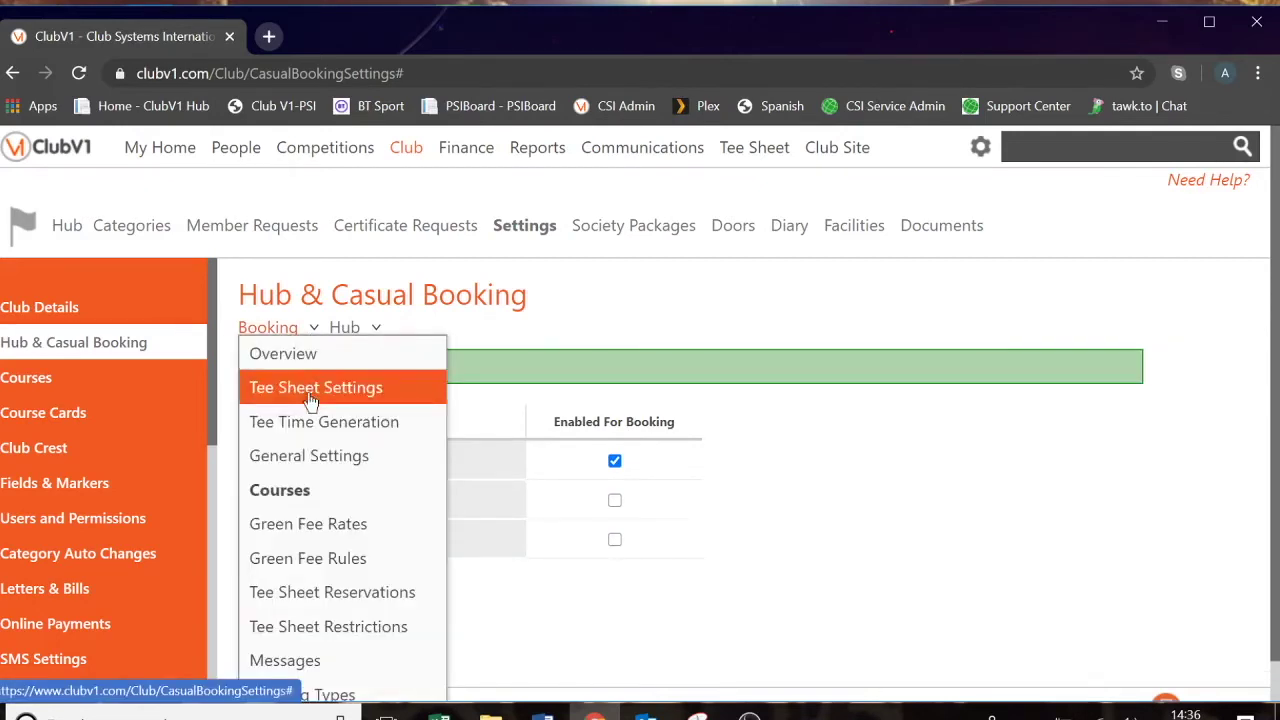
- Open Green Fee Rates and scroll through the Weekend, Weekday, Twilight and Member Guest rates
click(397, 531)
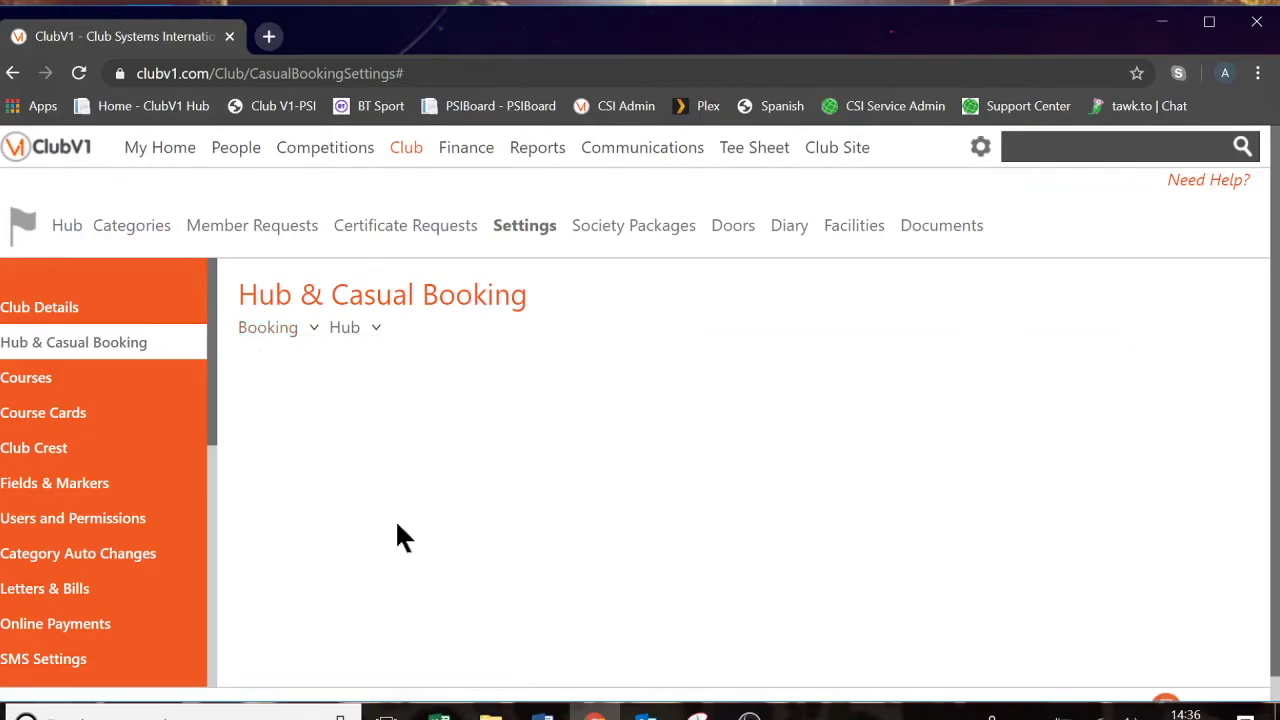
scroll(610, 415, down, 2)
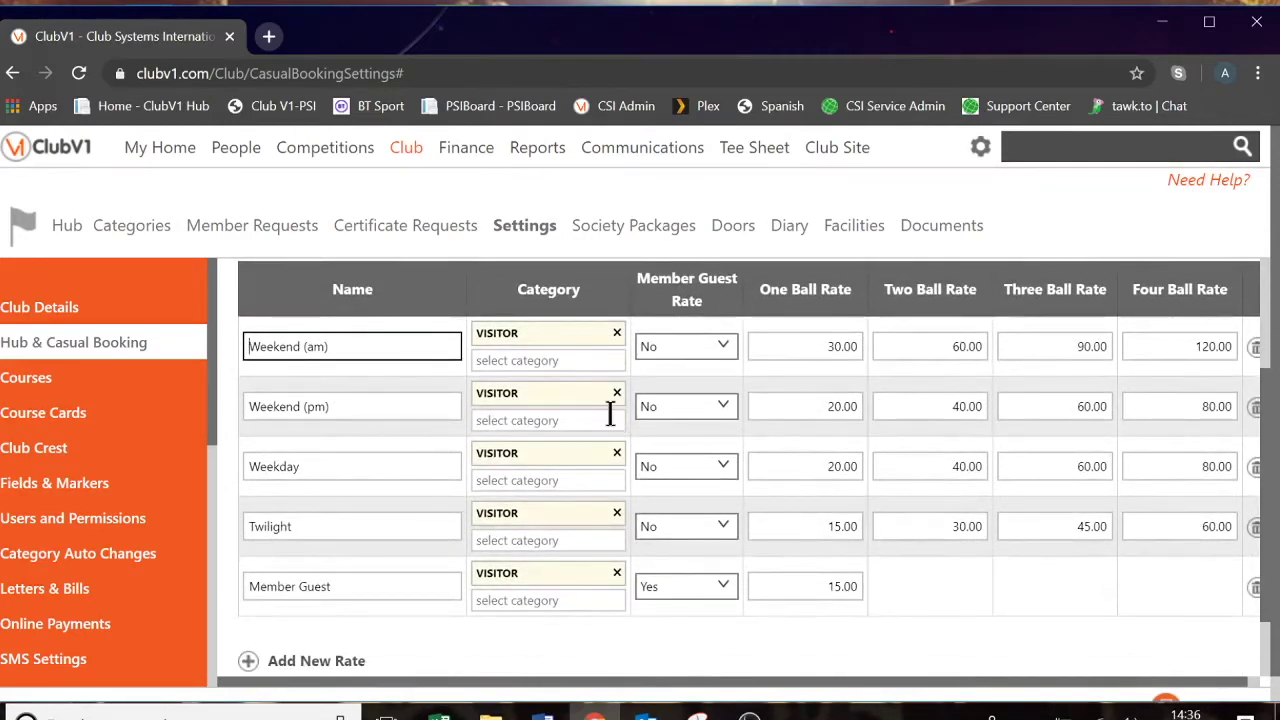
scroll(497, 662, down, 1)
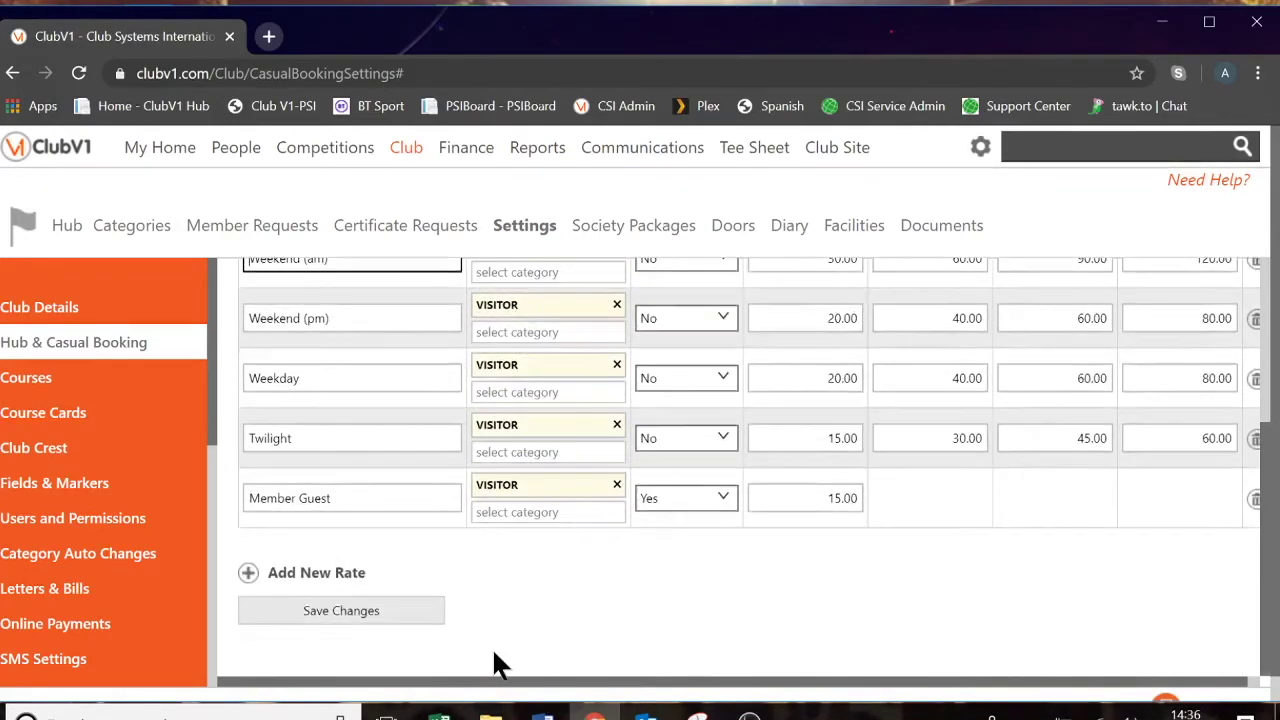
scroll(492, 662, up, 1)
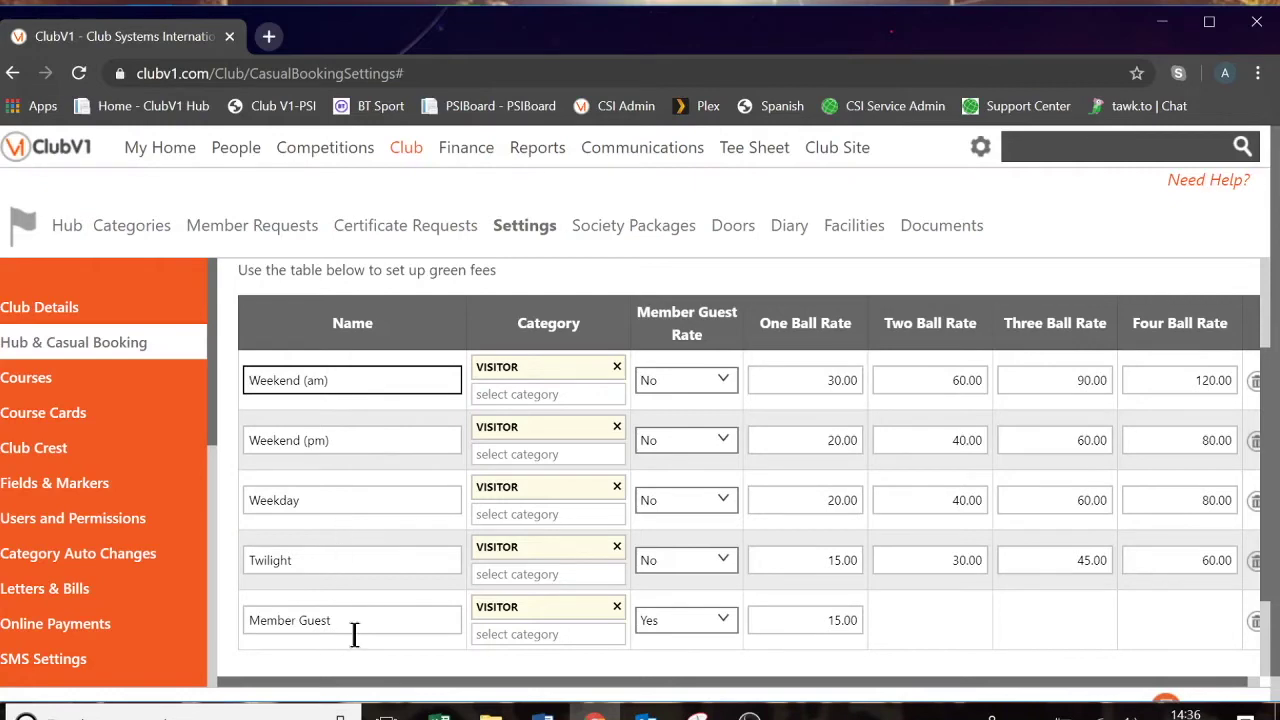
scroll(348, 392, up, 1)
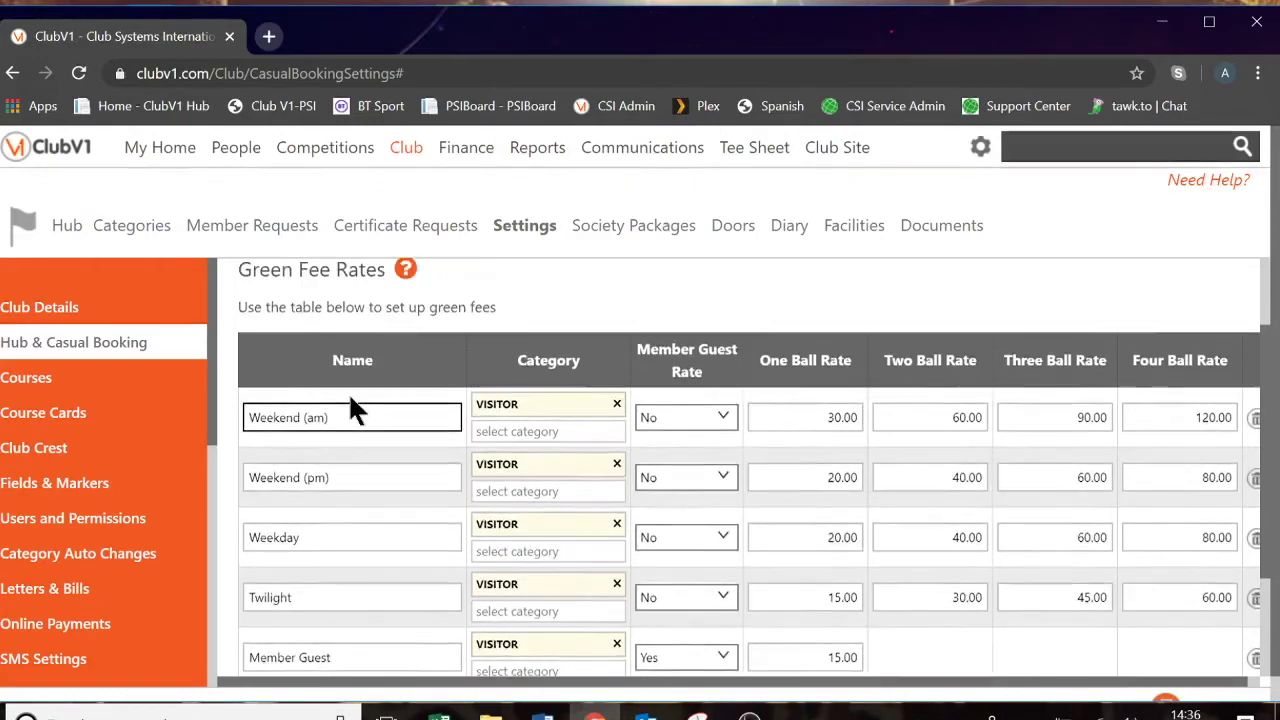
scroll(320, 452, down, 3)
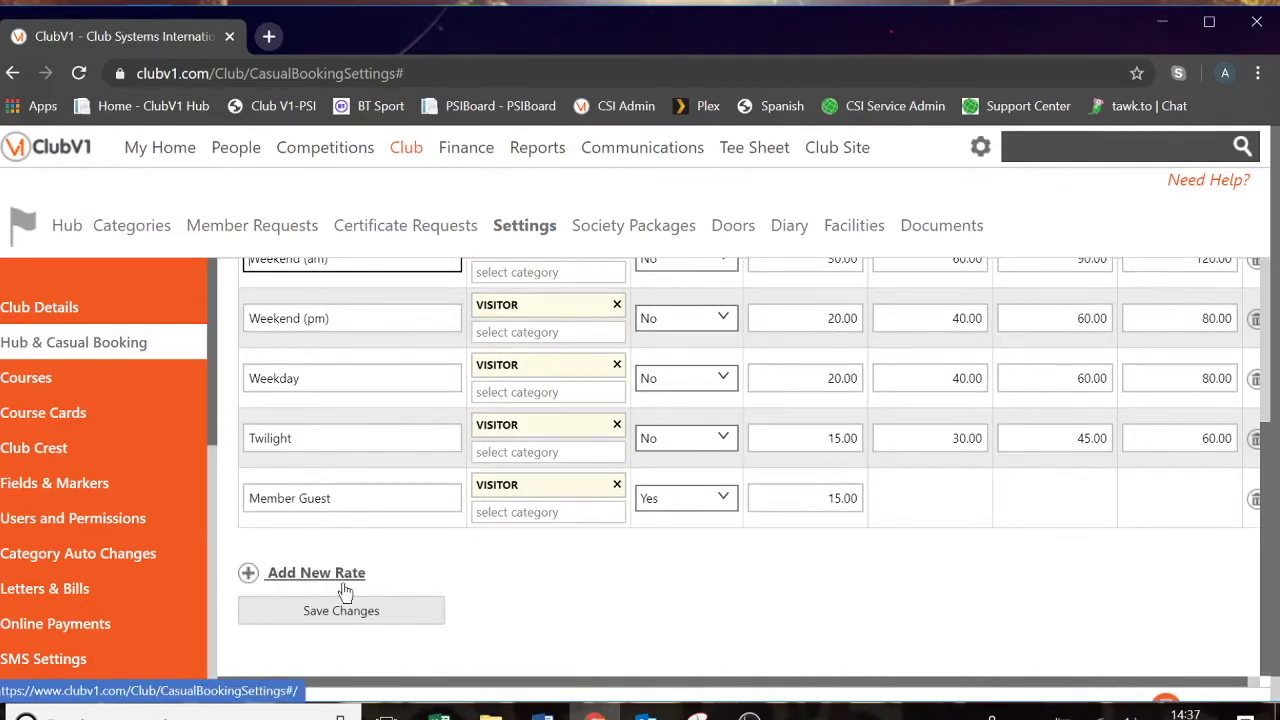
scroll(399, 570, up, 3)
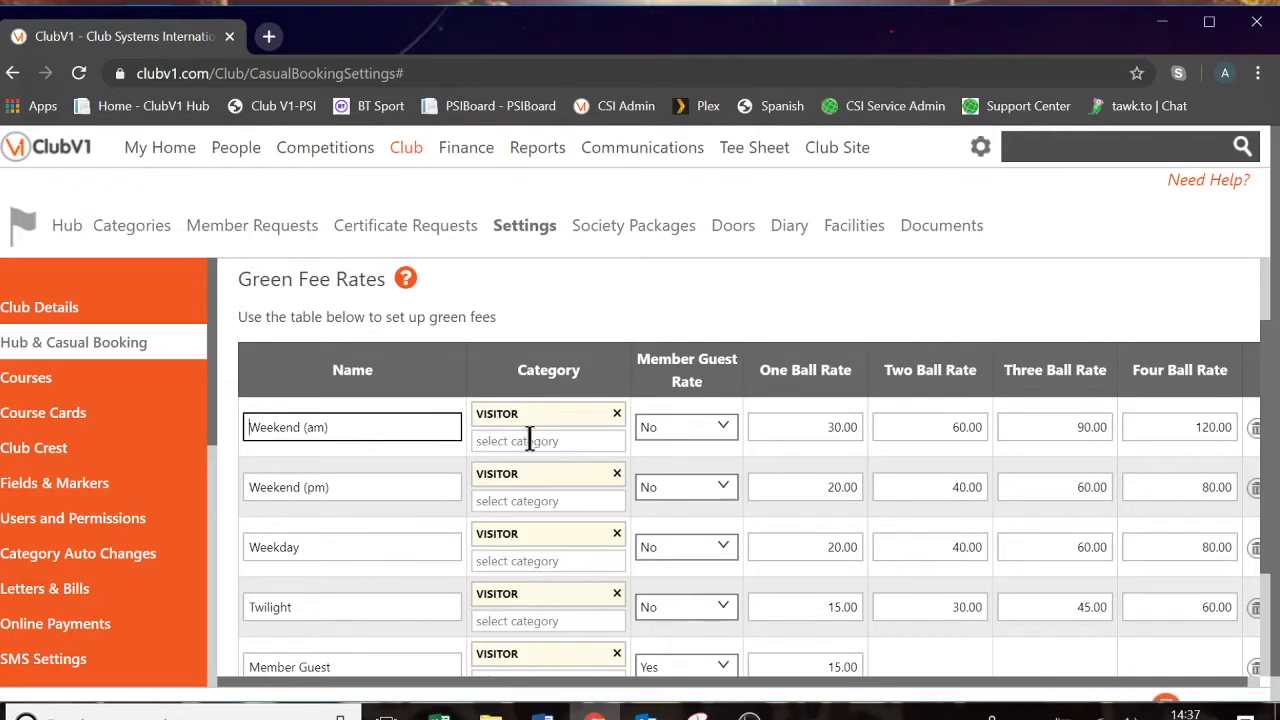
- Add the 5 Day category to the Weekend (am) rate
click(528, 440)
click(484, 488)
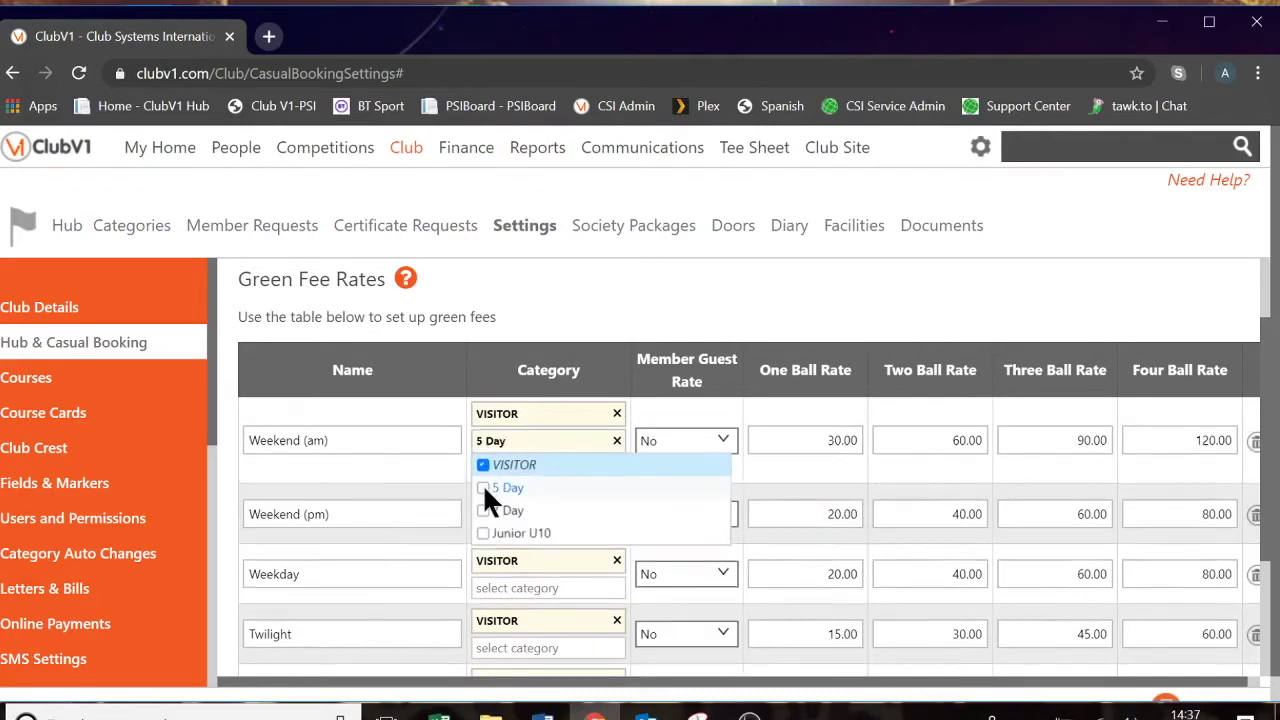
click(694, 270)
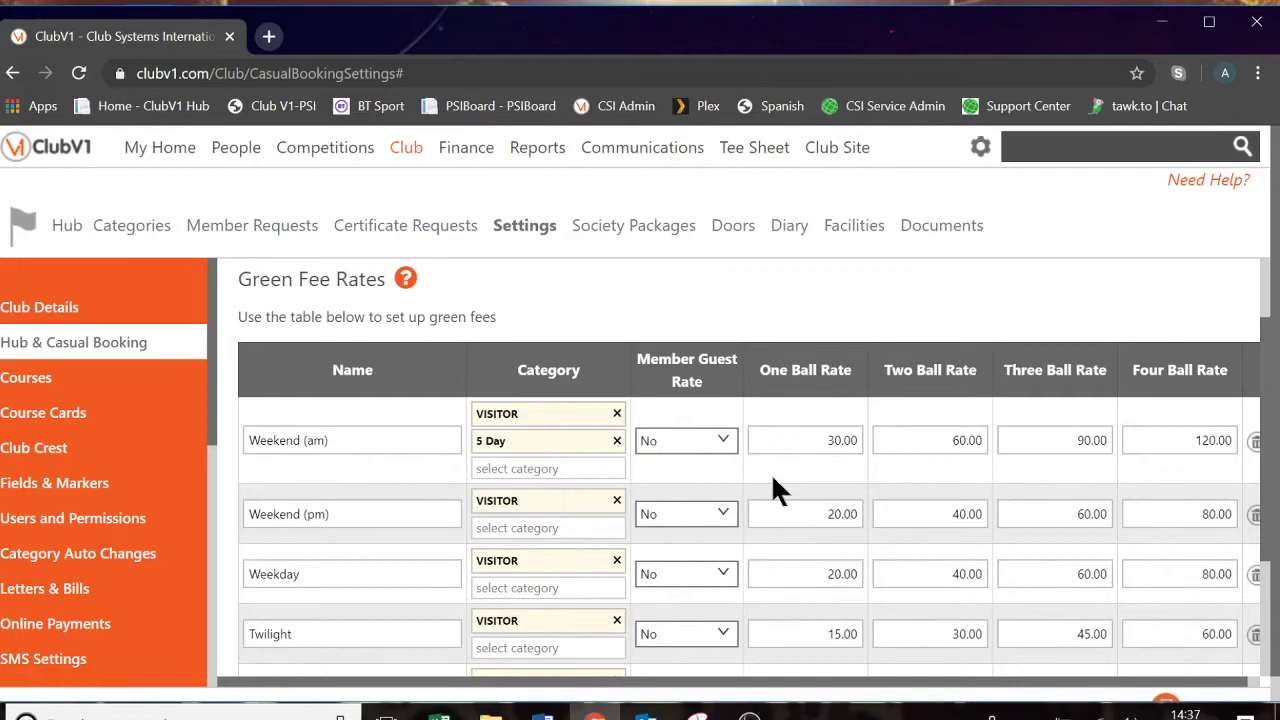
- Set Member Guest Rate to Yes for the 15.00 Member Guest green fee
scroll(771, 473, right, 1)
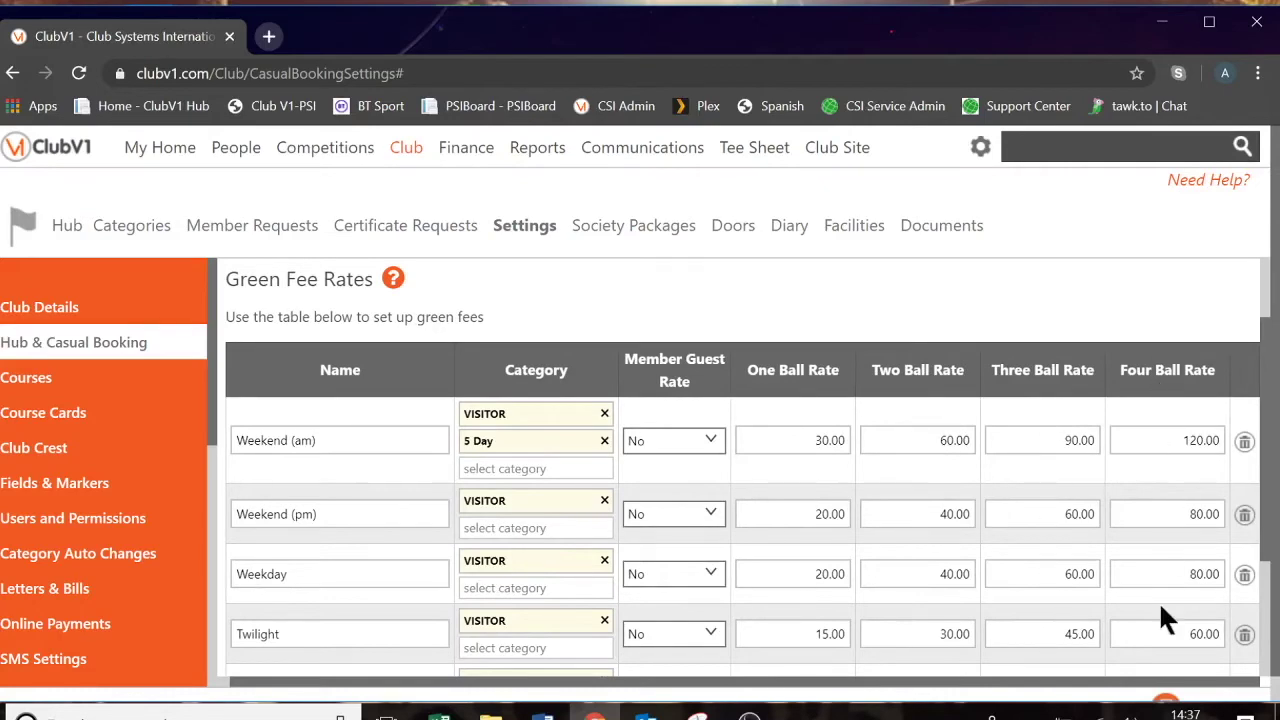
scroll(758, 352, down, 1)
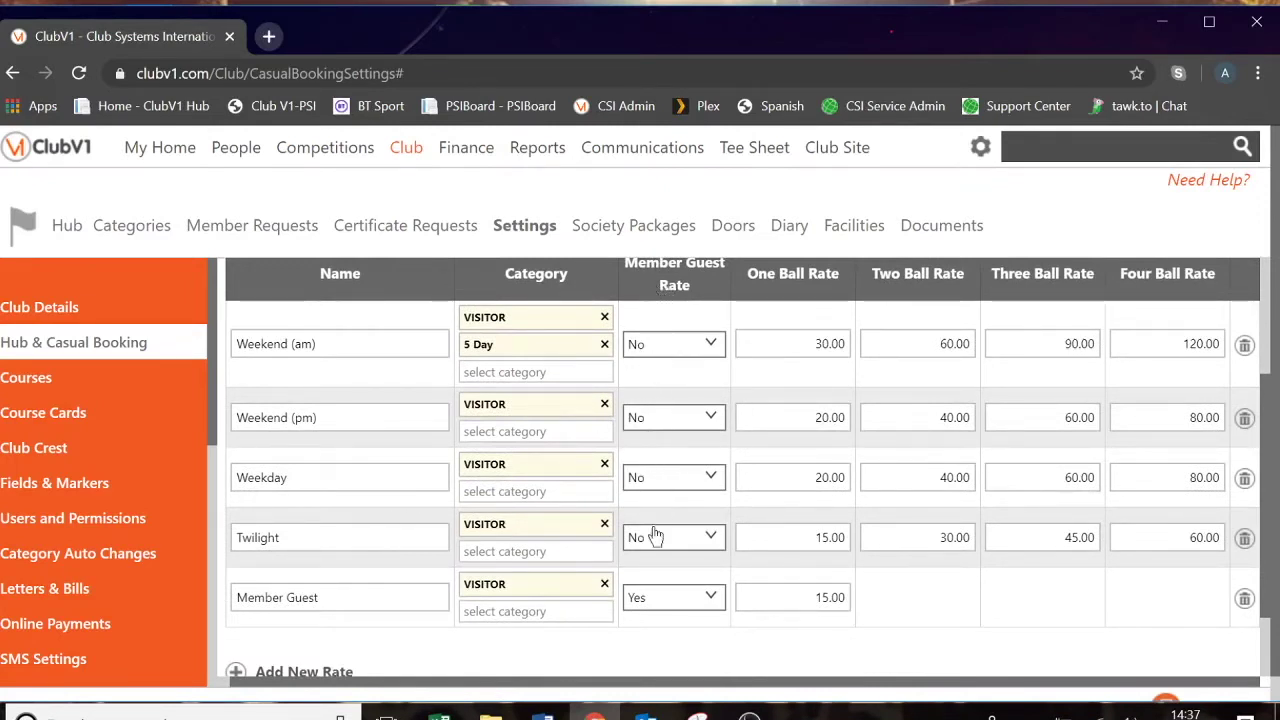
click(688, 600)
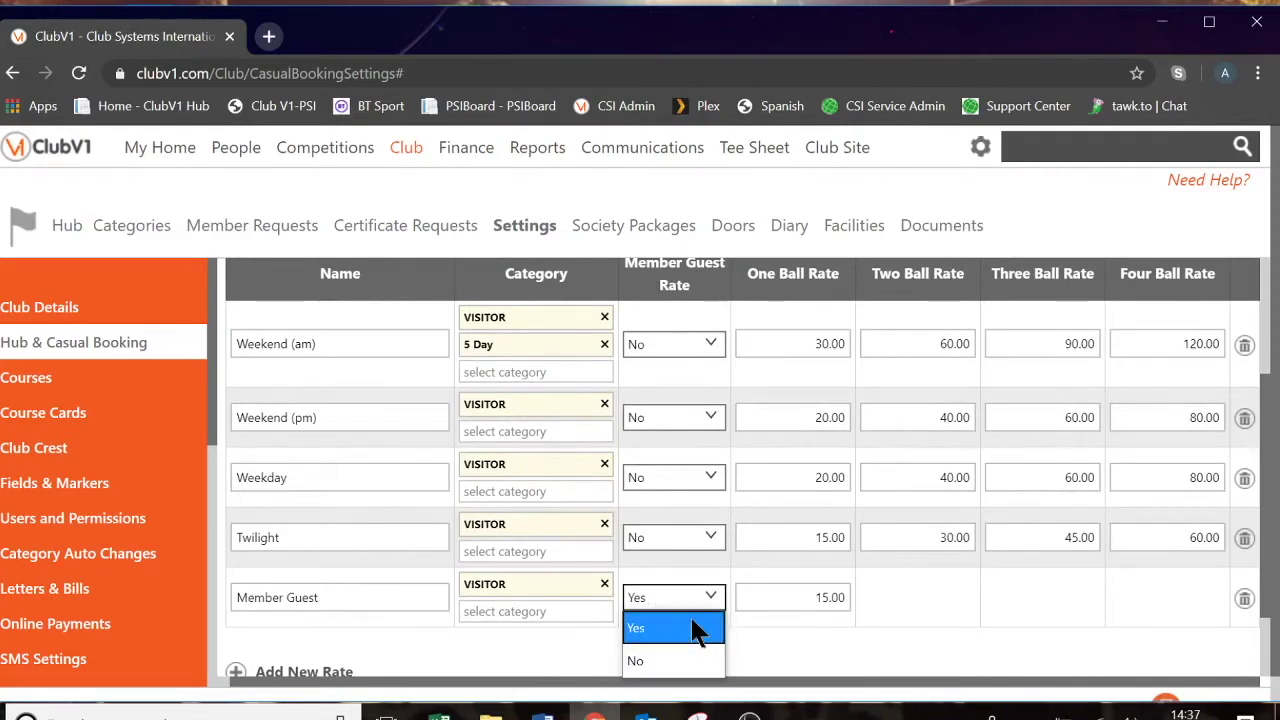
click(697, 628)
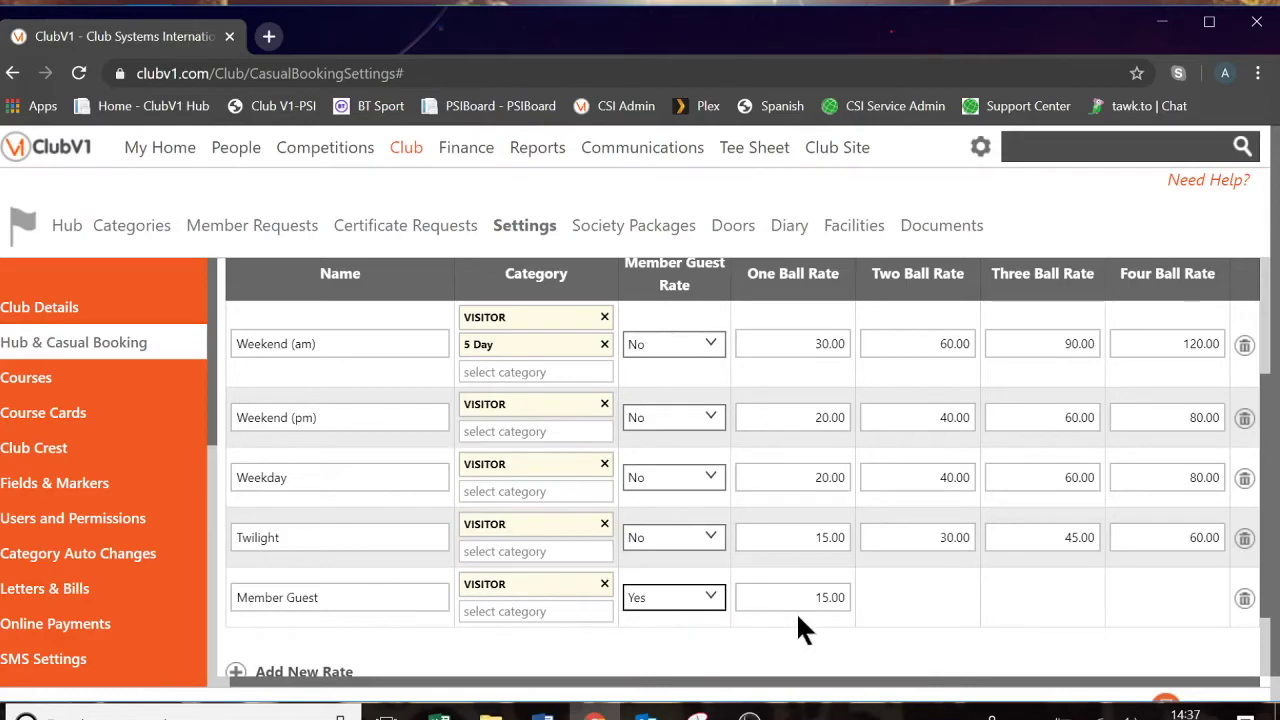
scroll(797, 613, up, 1)
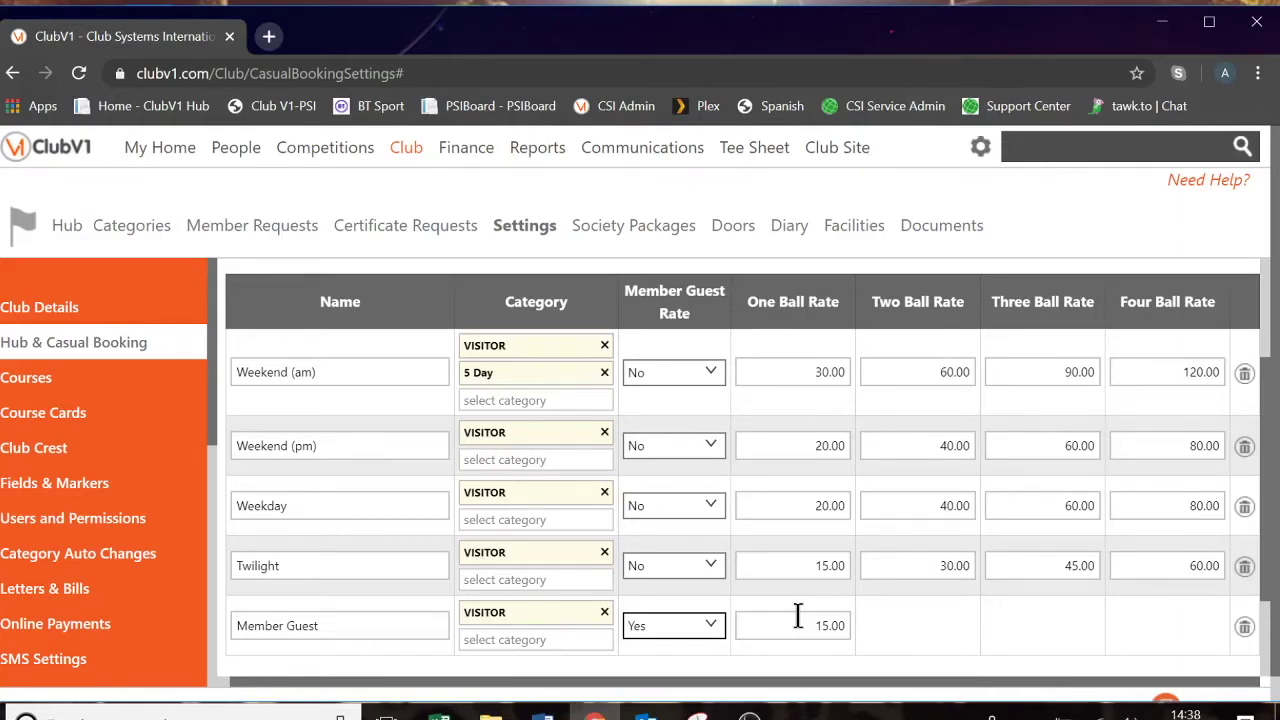
scroll(797, 615, down, 1)
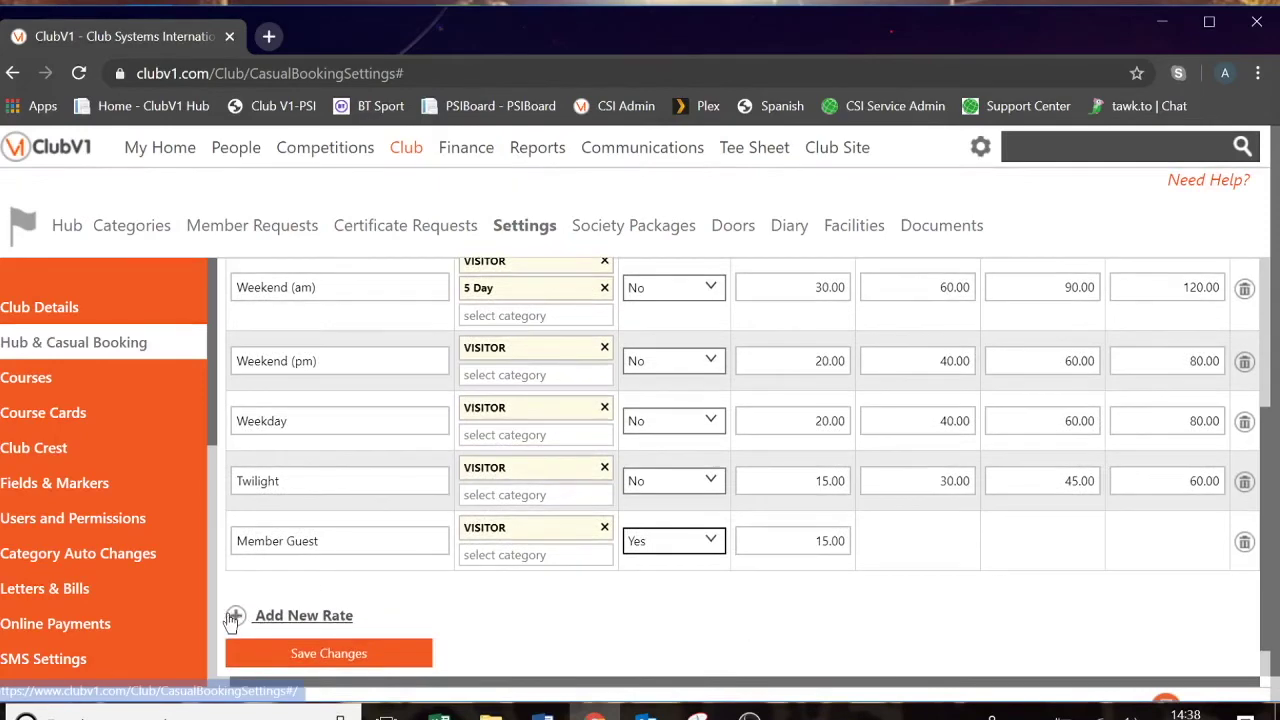
- Add a new green fee rate named 'Test Green Fee' with only the VISITOR category
click(234, 616)
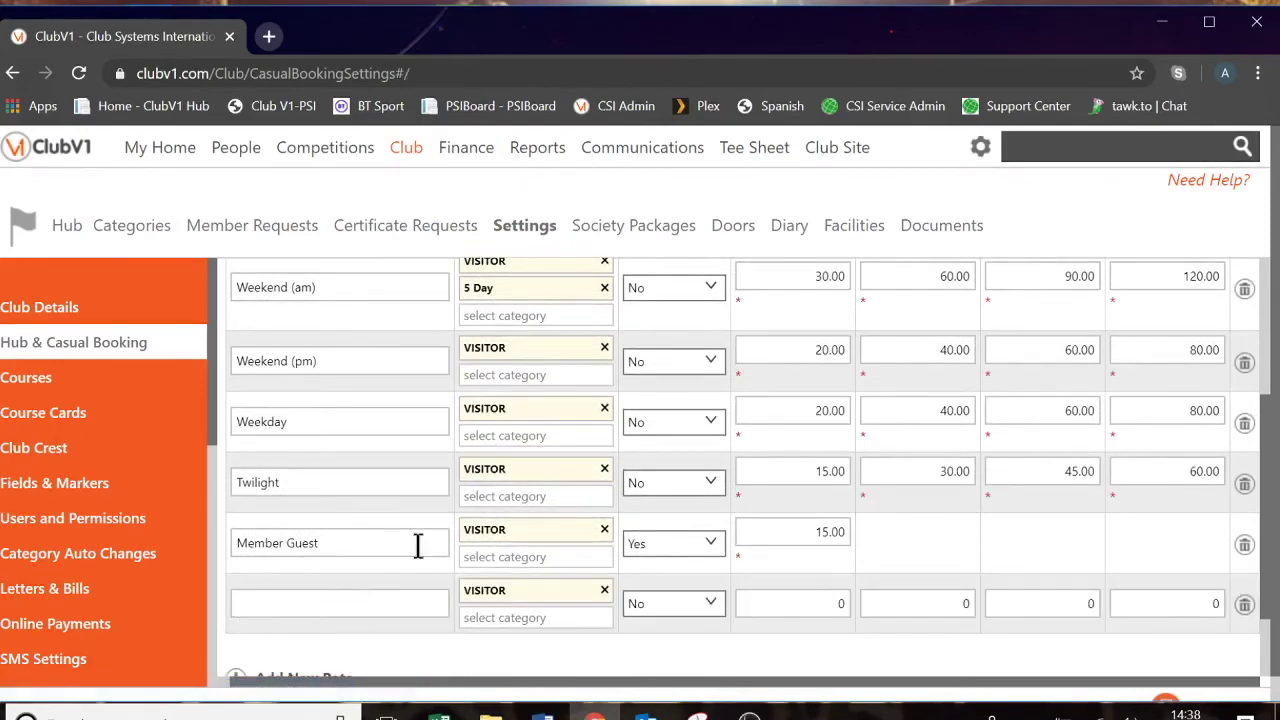
scroll(418, 545, down, 1)
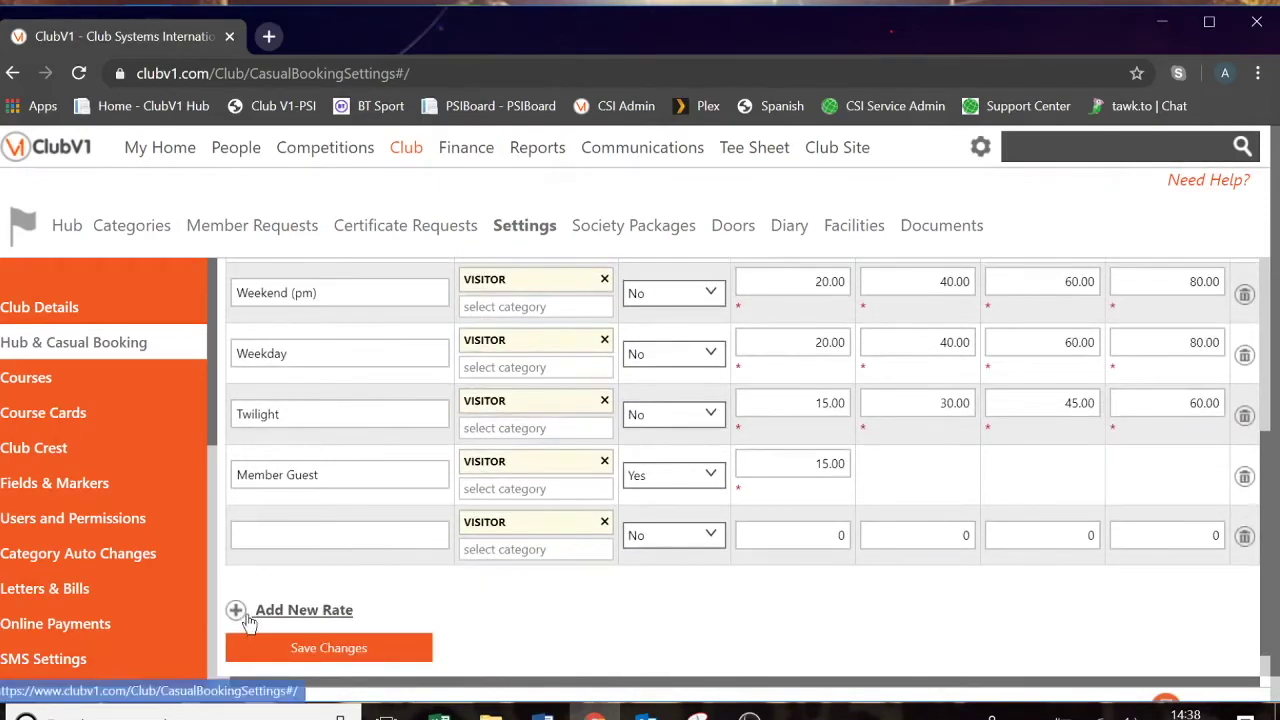
click(313, 537)
text(Tes)
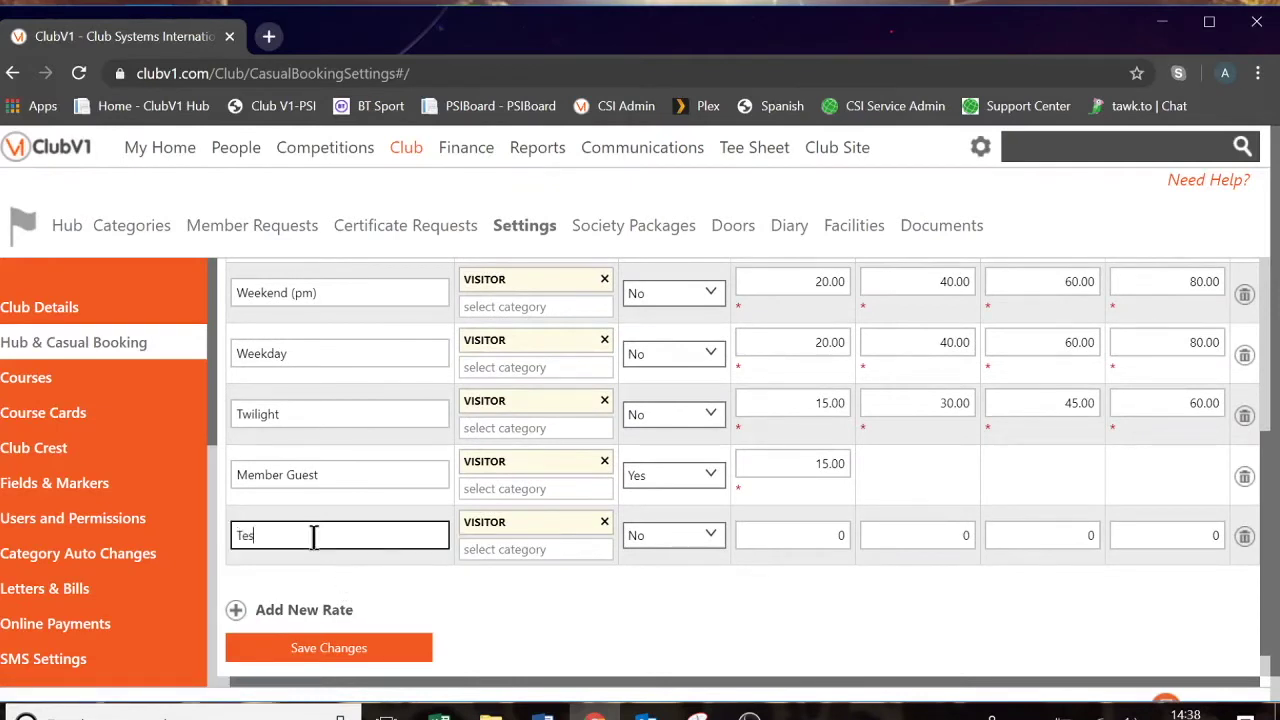
text(t Green Fee)
click(540, 543)
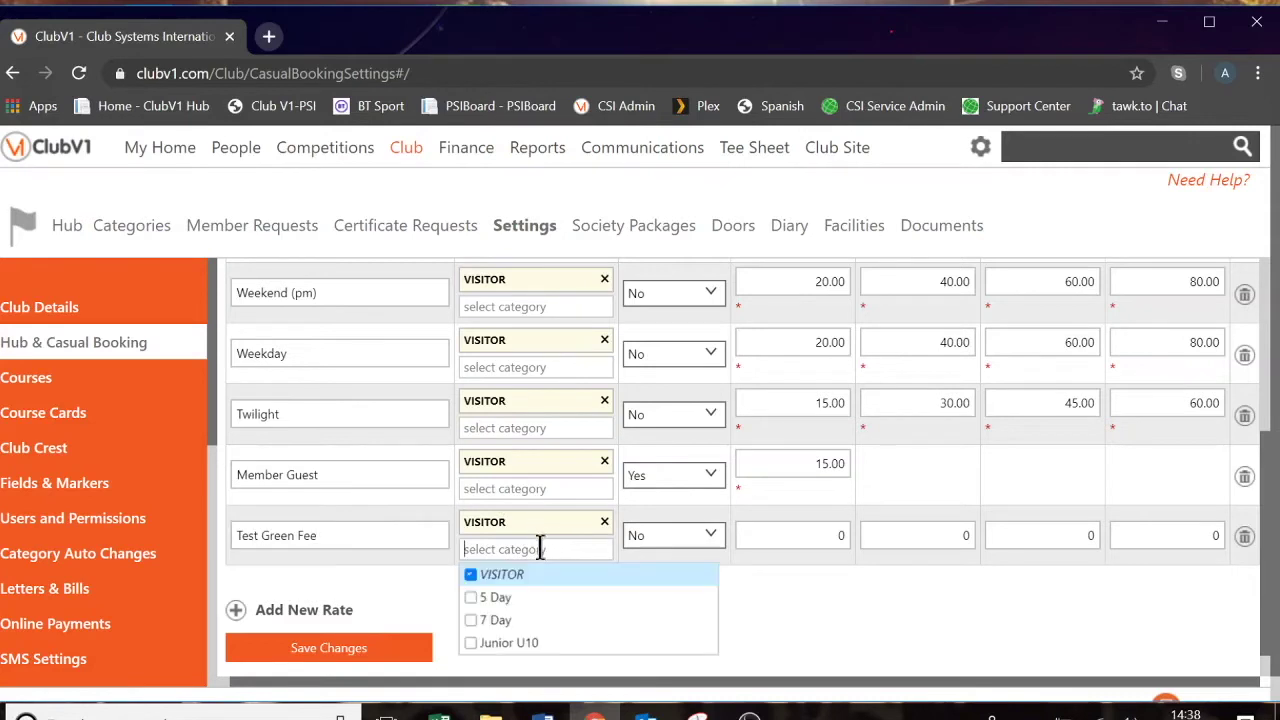
click(810, 625)
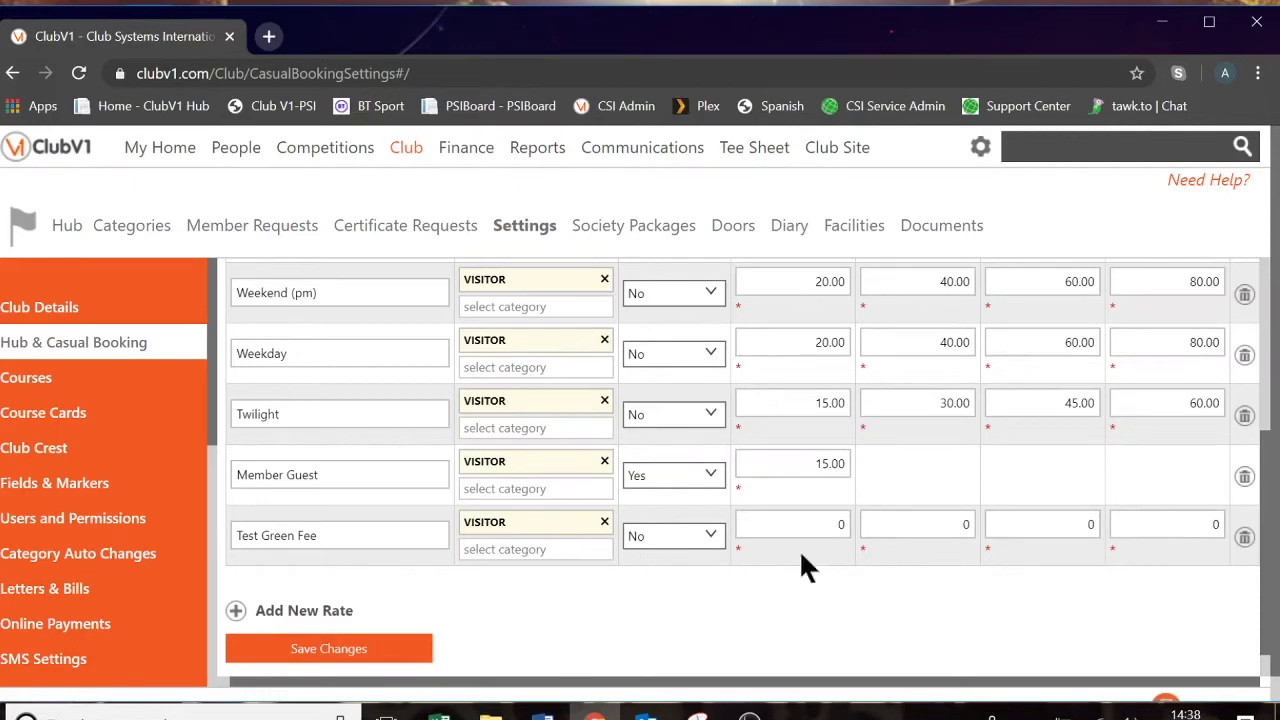
scroll(820, 566, up, 2)
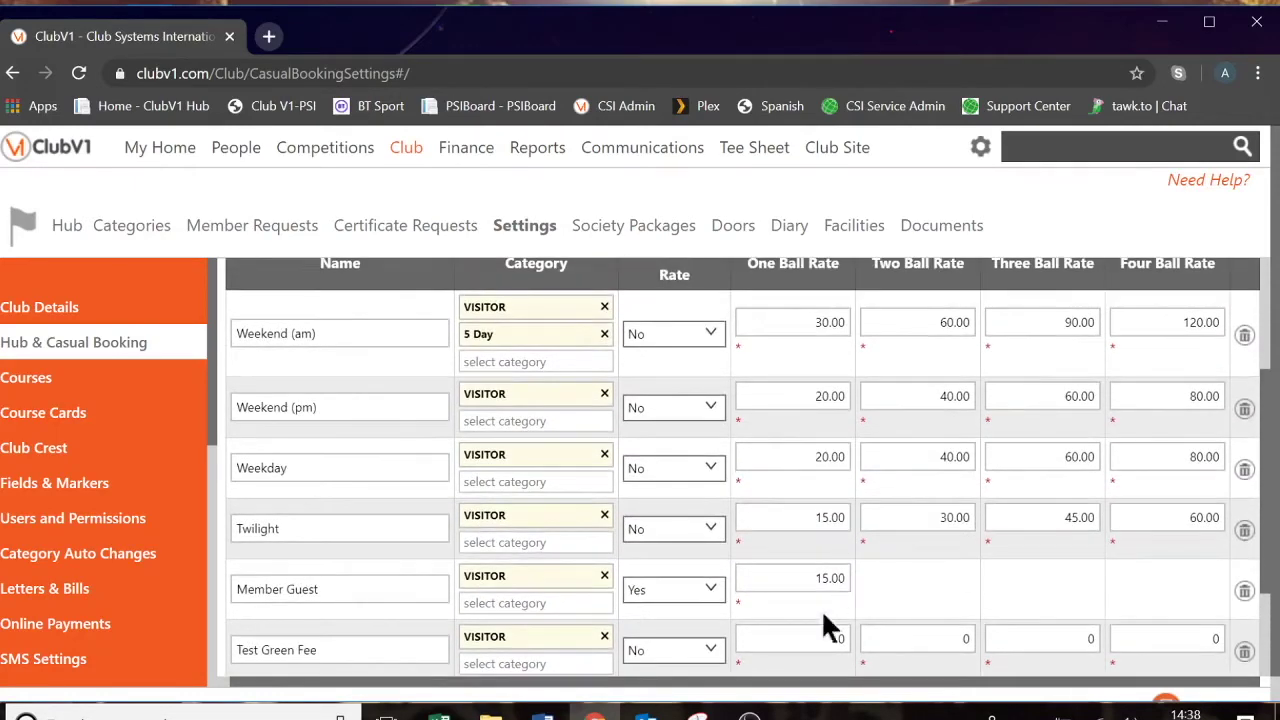
- Set the Test Green Fee prices to 20, 40, 60 and 70 for one to four balls
click(822, 632)
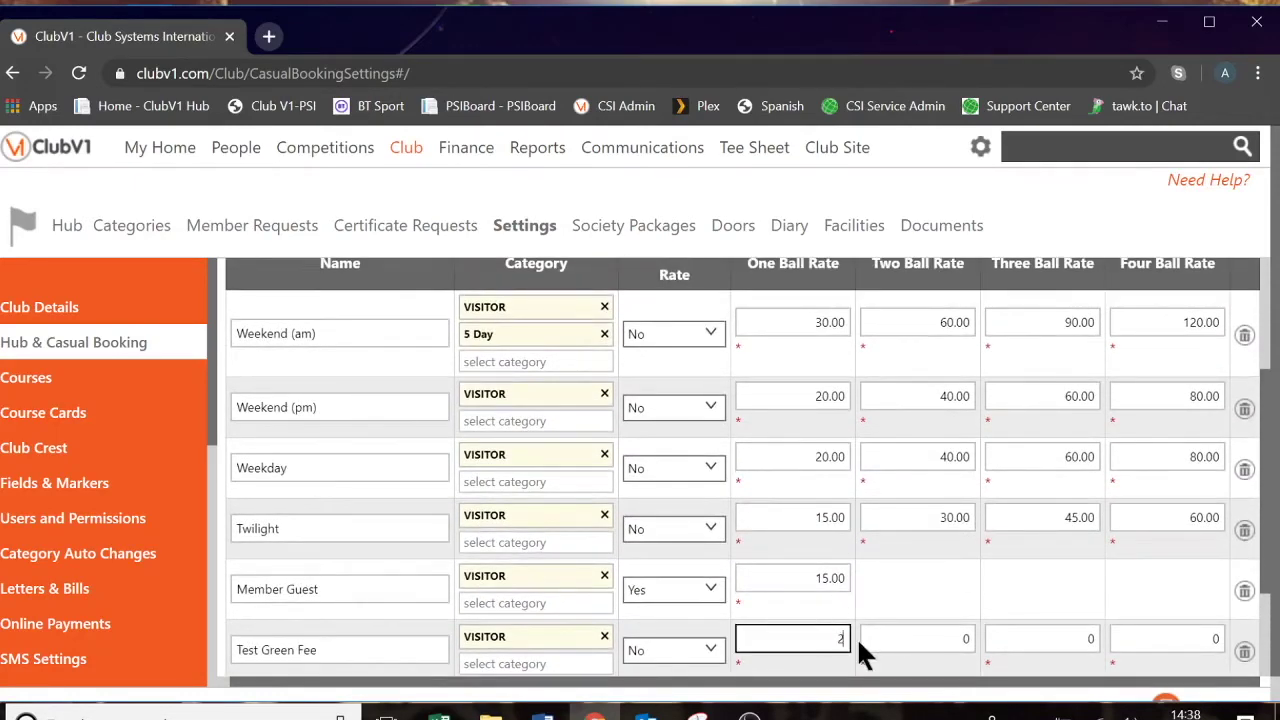
text(20)
key(Tab)
text(40)
key(Tab)
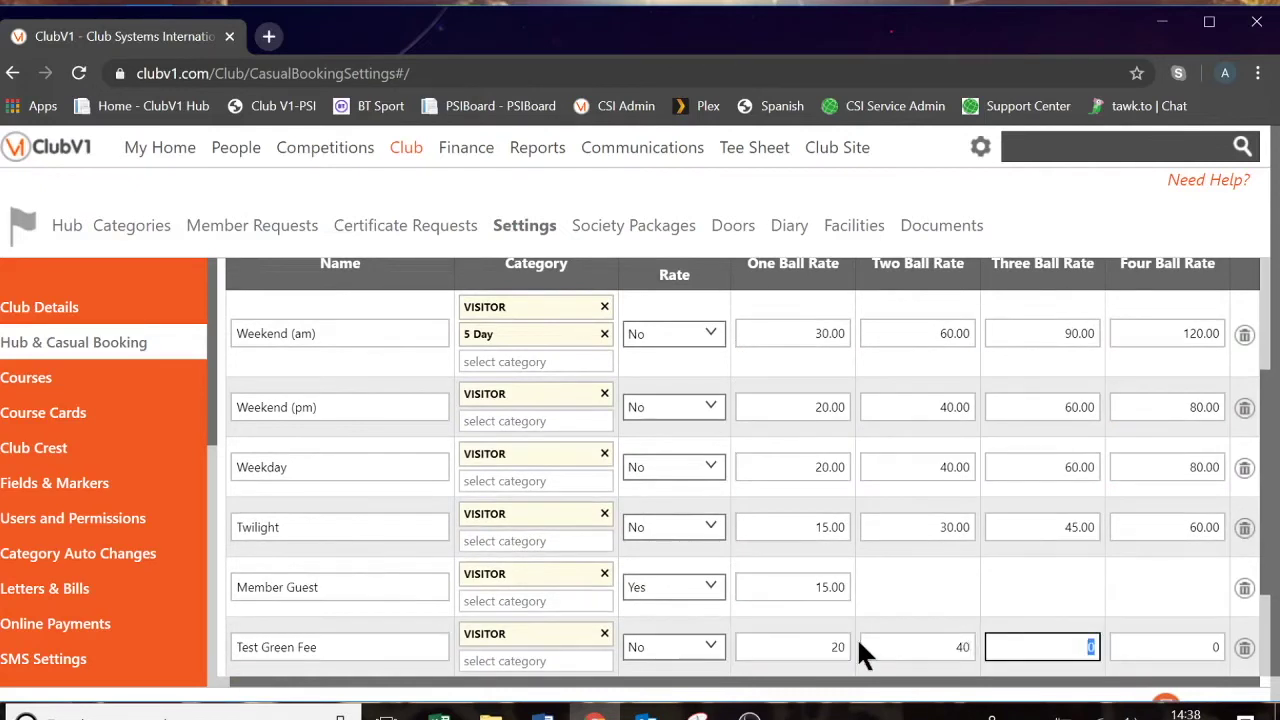
text(60)
key(Tab)
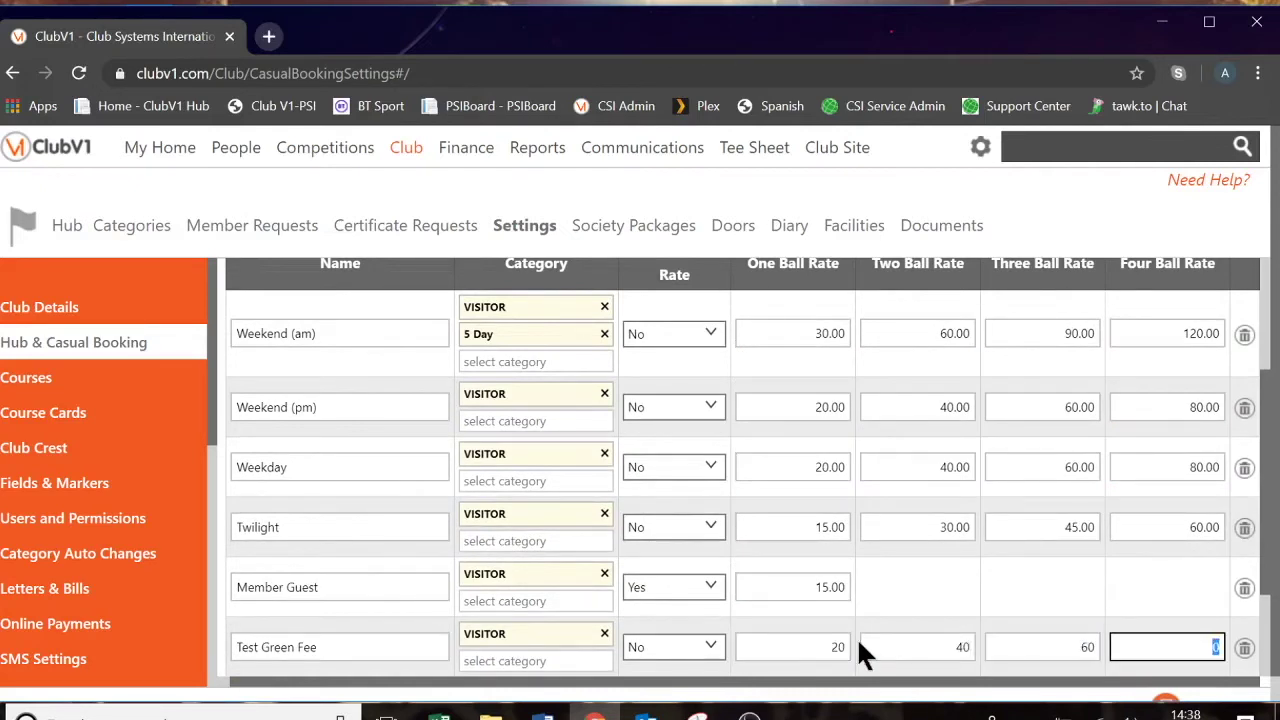
text(80)
key(BackSpace)
key(BackSpace)
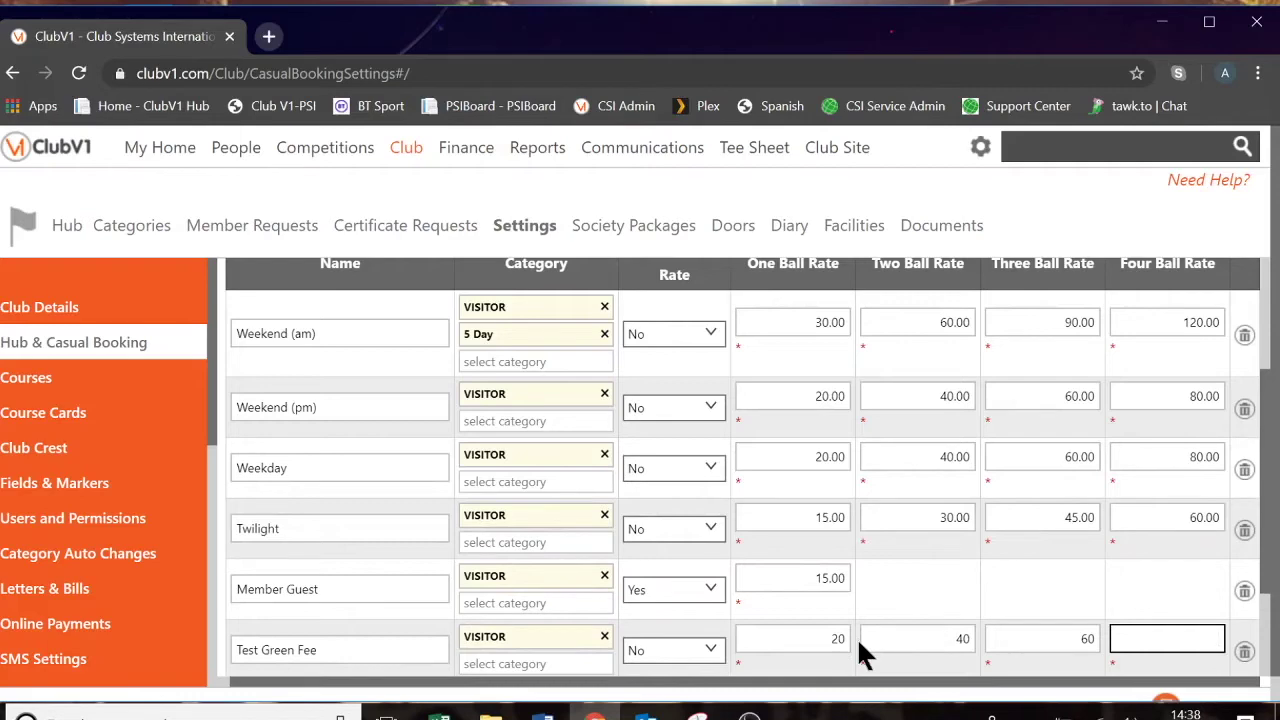
text(70)
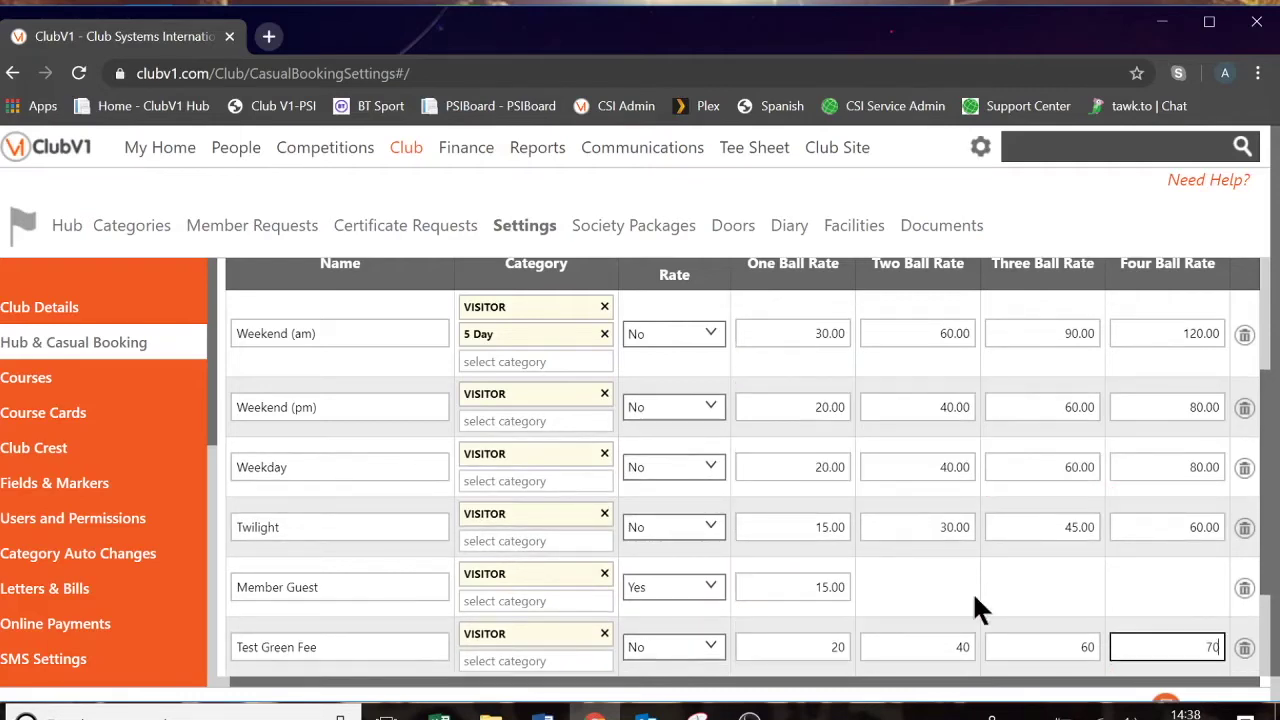
scroll(976, 600, down, 1)
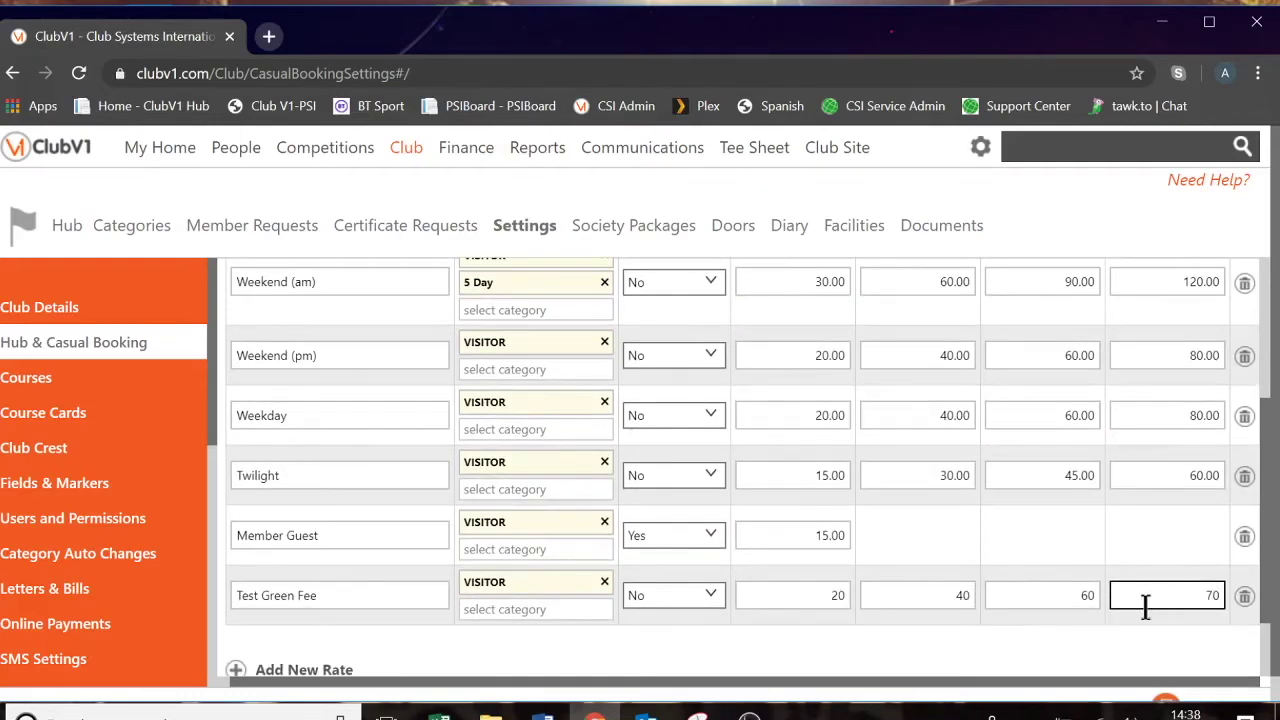
click(1098, 640)
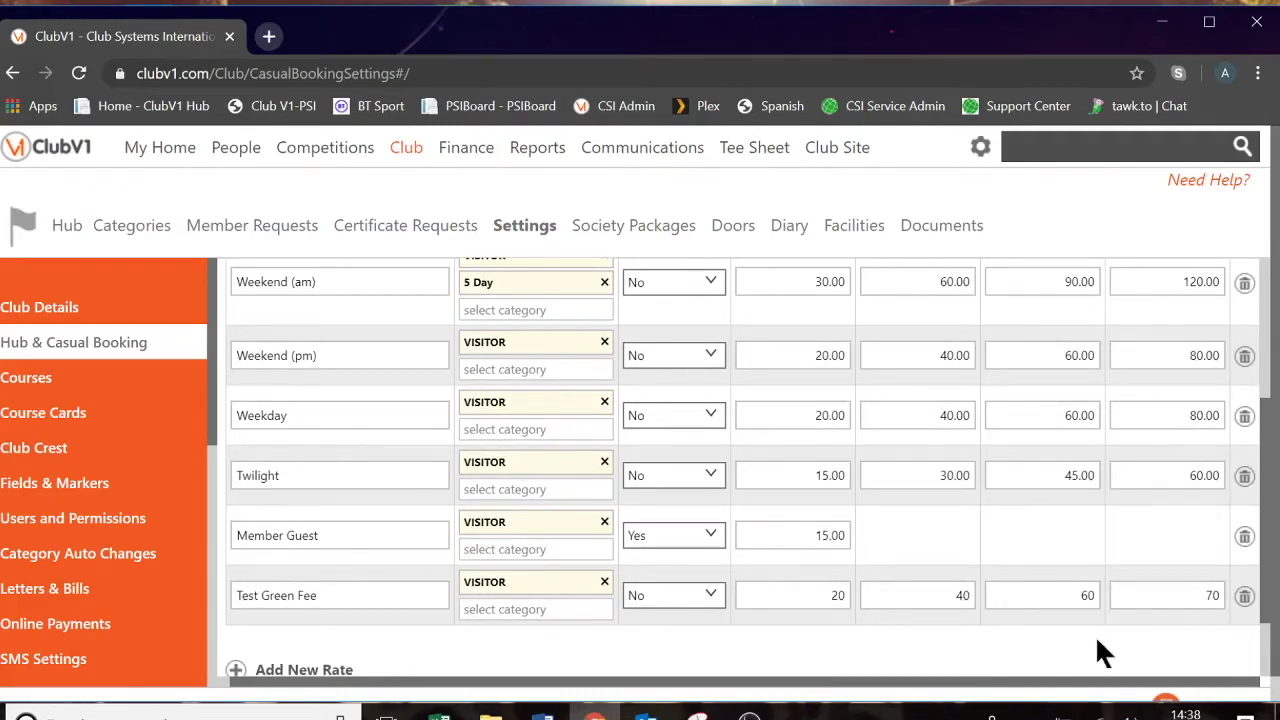
scroll(918, 612, up, 3)
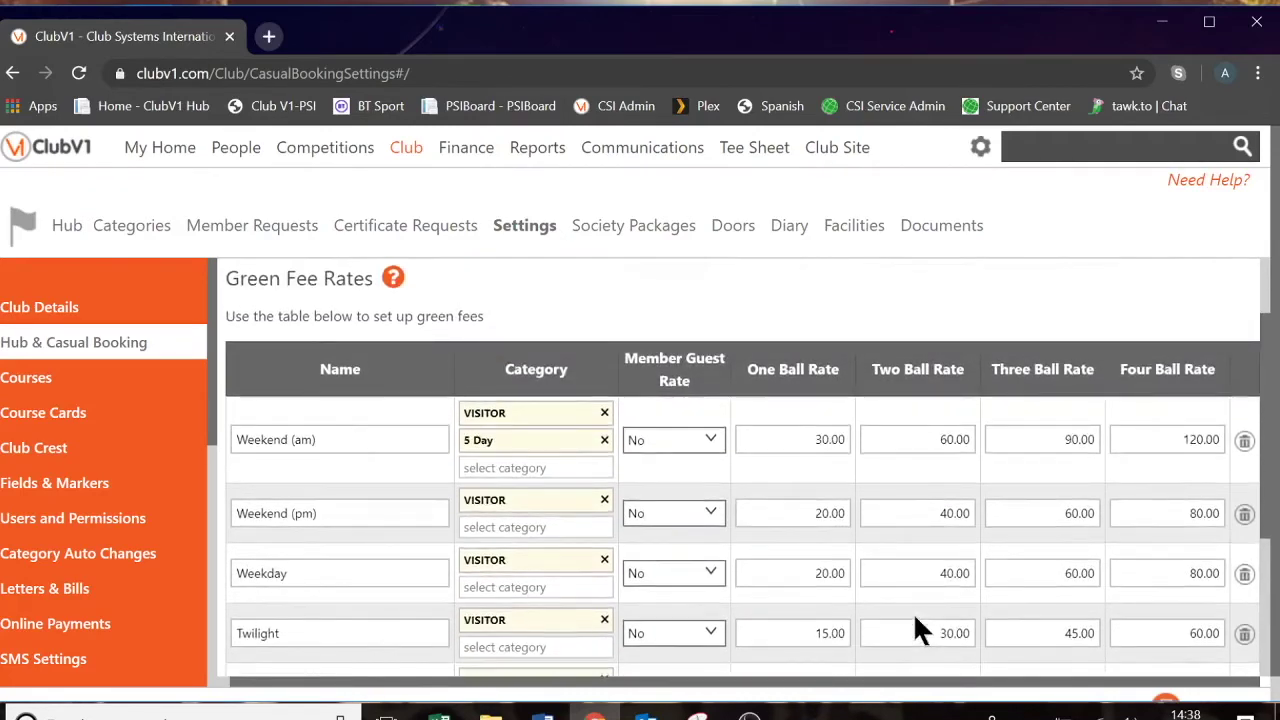
scroll(918, 630, up, 2)
click(258, 330)
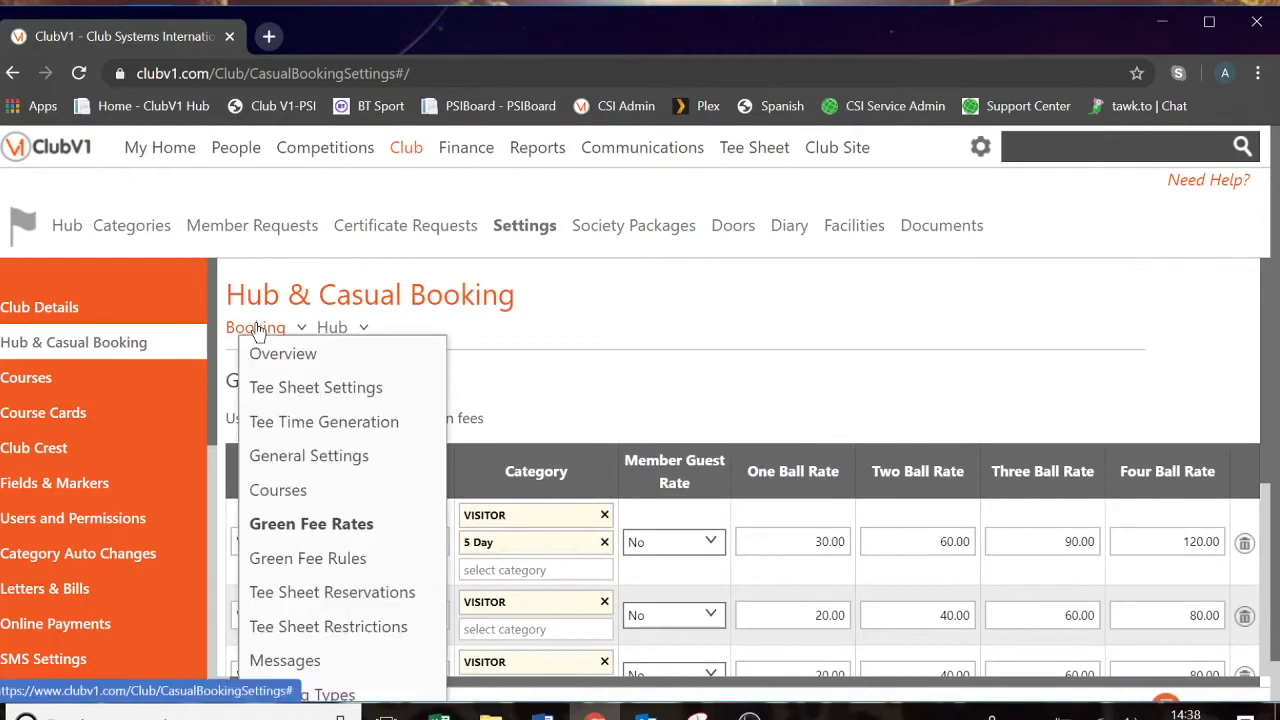
- Go to the empty Green Fee Rules page and begin a new rule
click(388, 568)
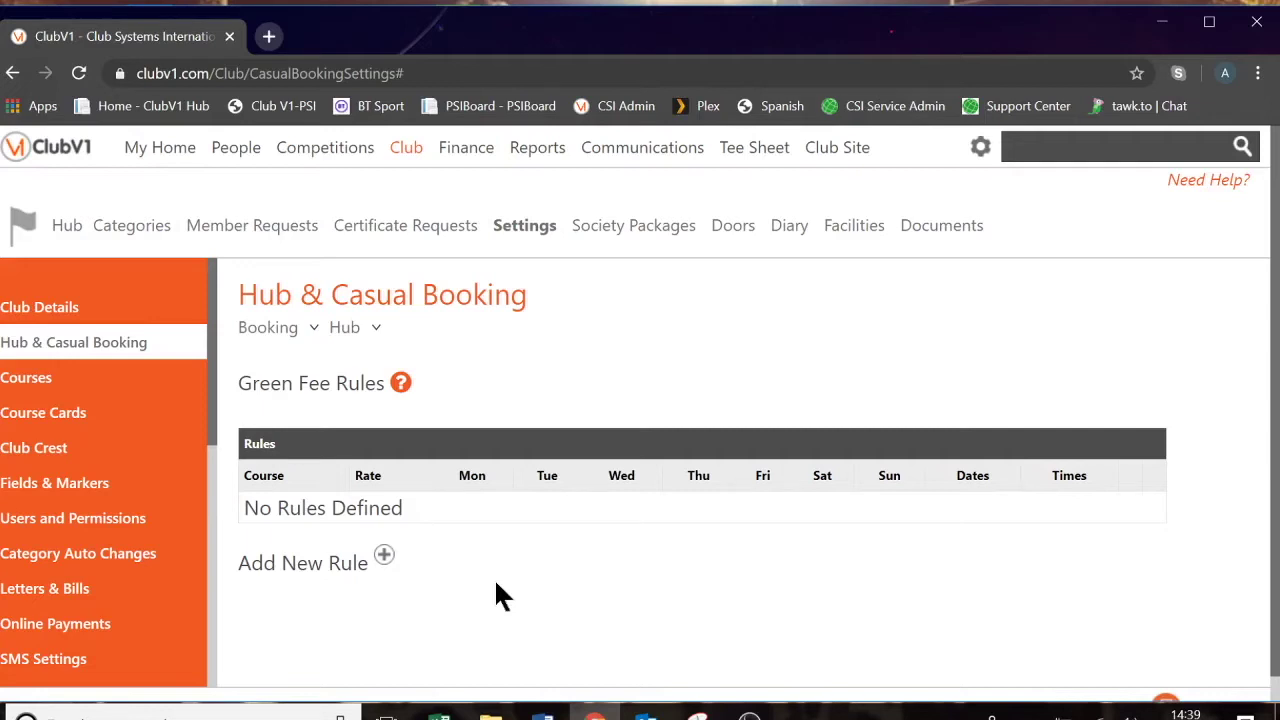
click(385, 556)
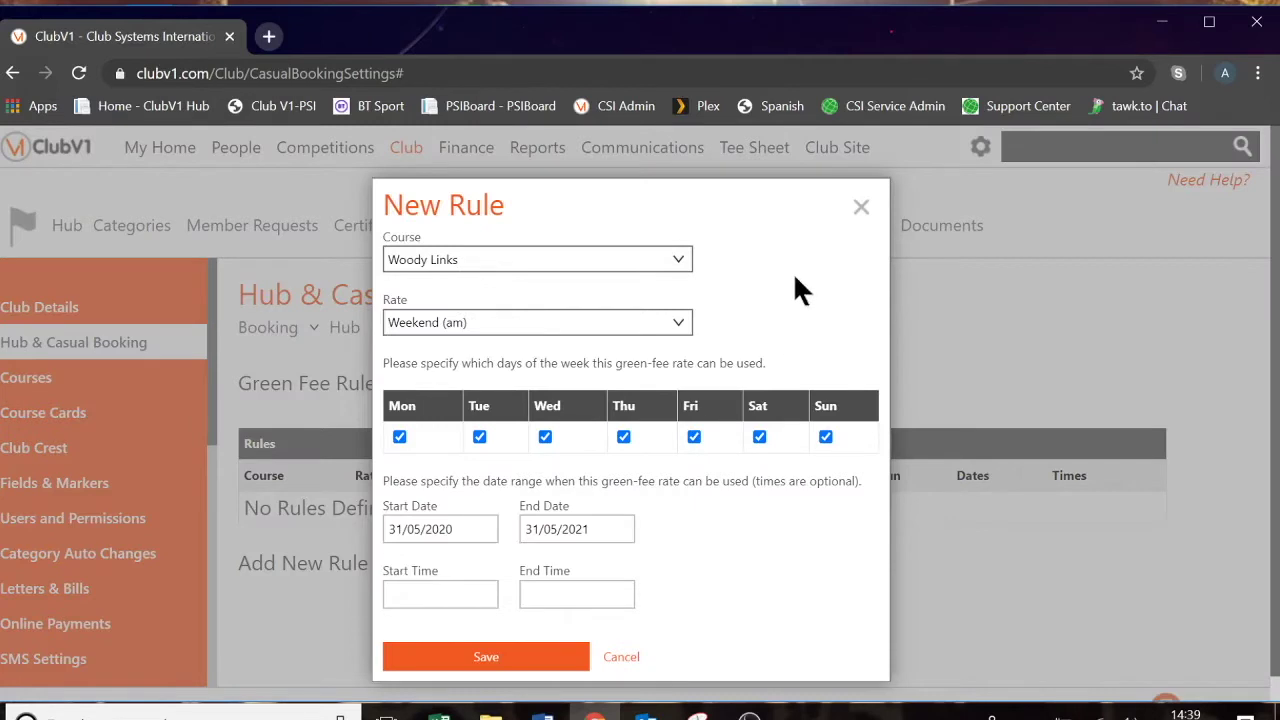
- Set the new rule's course to Woody Links and its rate to Weekend (am)
click(668, 259)
click(670, 283)
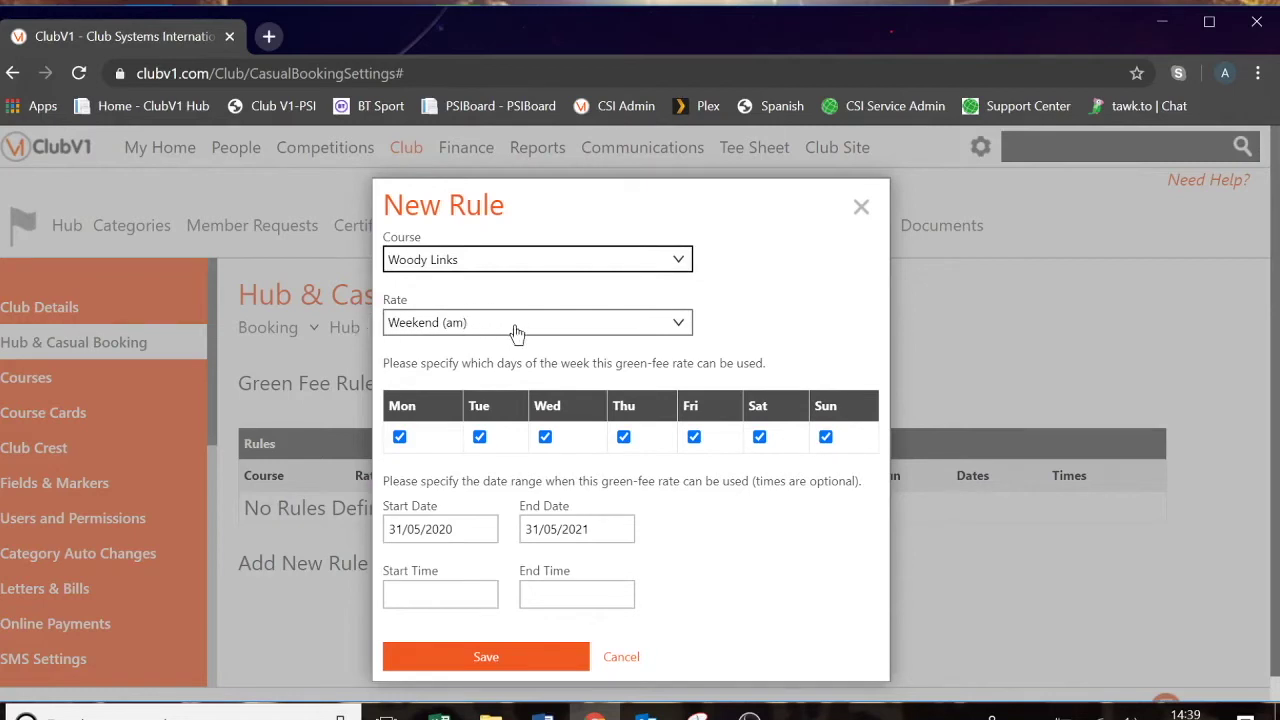
click(664, 330)
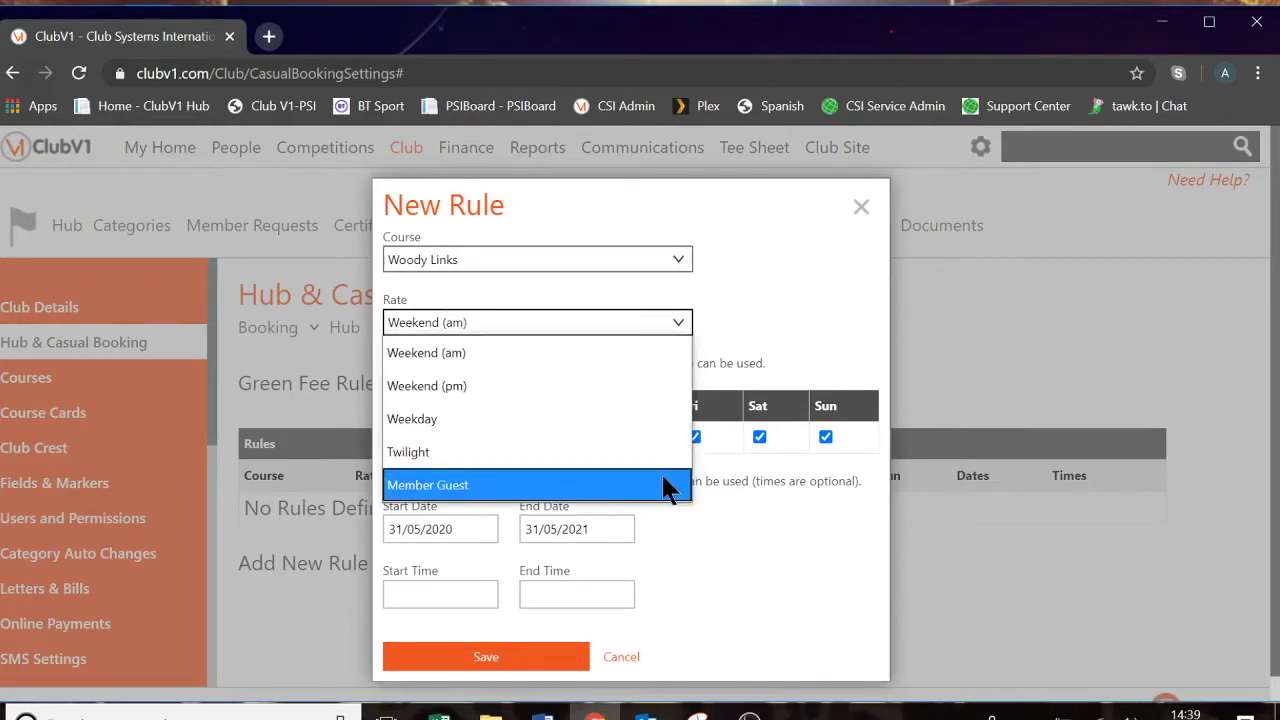
click(607, 355)
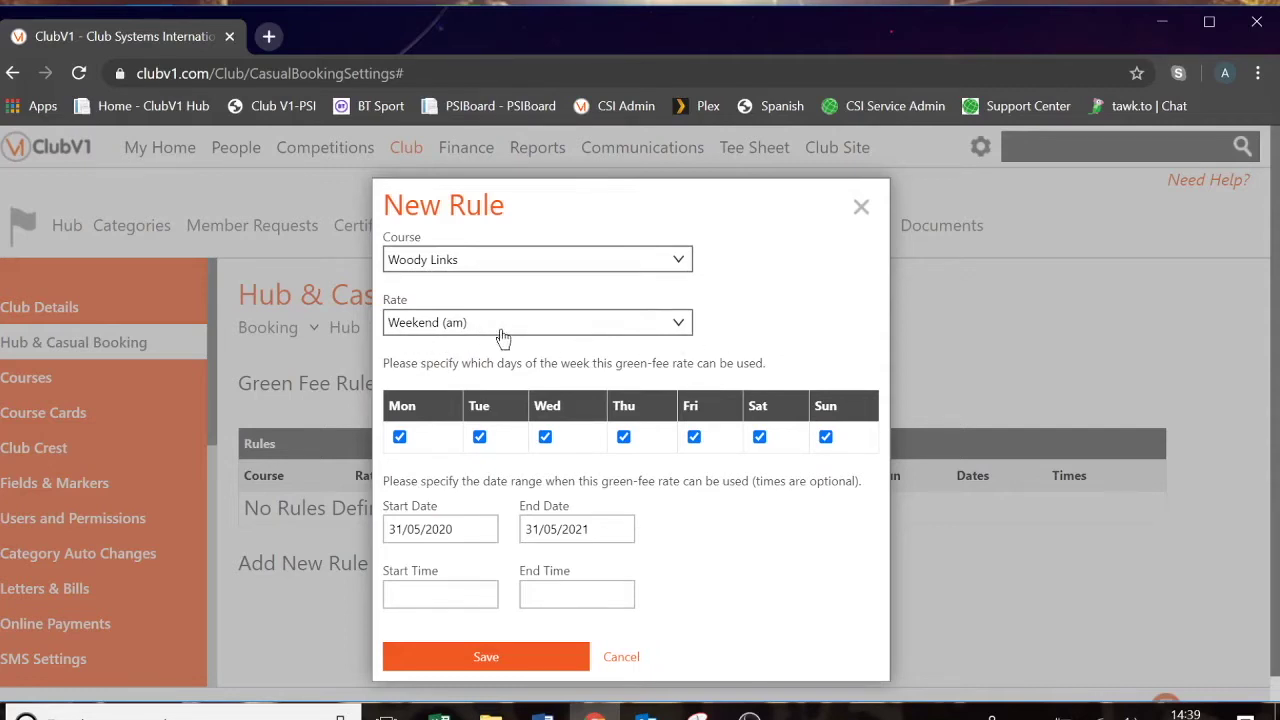
- Untick Monday to Friday so the rule applies only on Saturday and Sunday
click(399, 437)
click(479, 437)
click(545, 438)
click(623, 437)
click(694, 437)
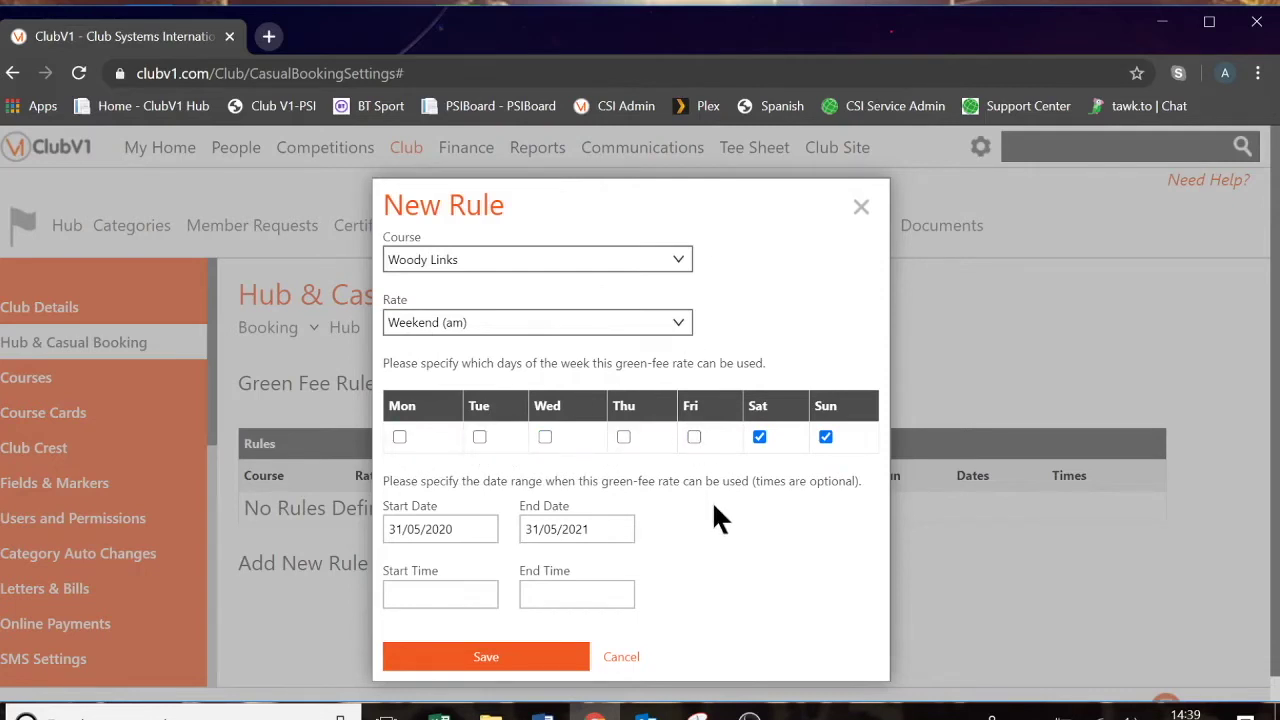
click(600, 529)
click(805, 565)
- Change the Weekend (am) rule's end date to 30/06/2020
click(594, 535)
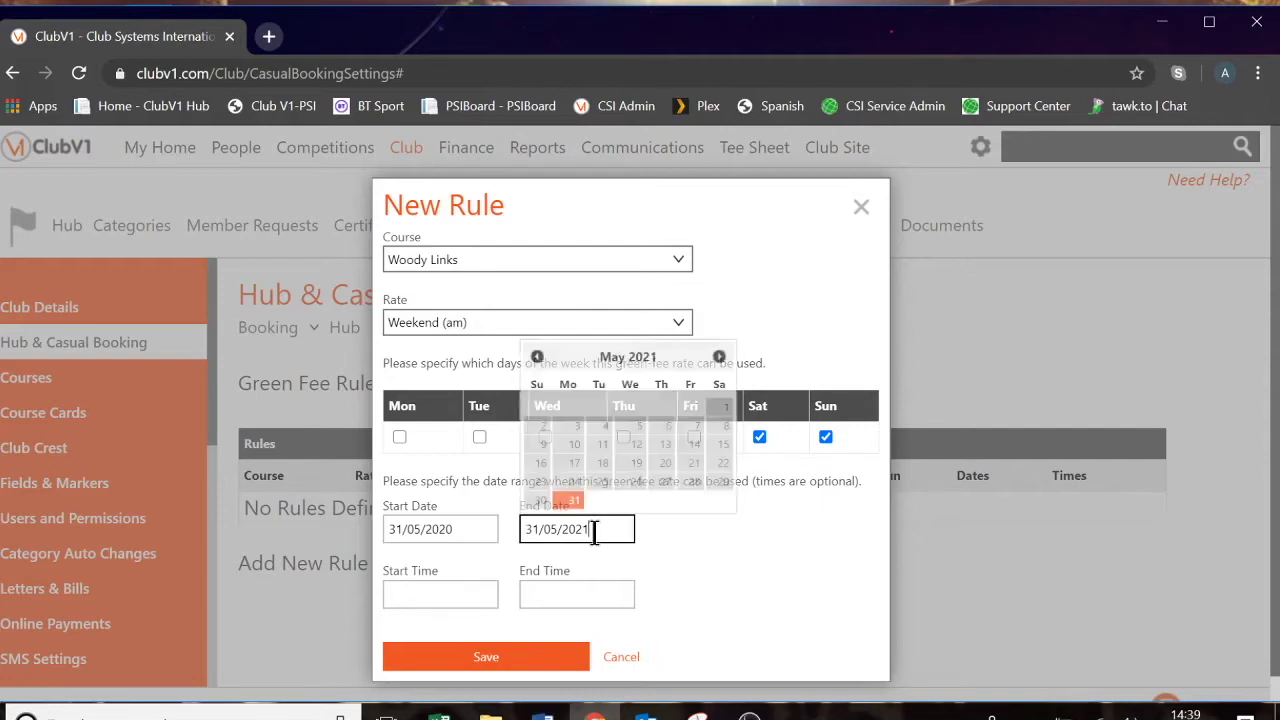
key(BackSpace)
text(5)
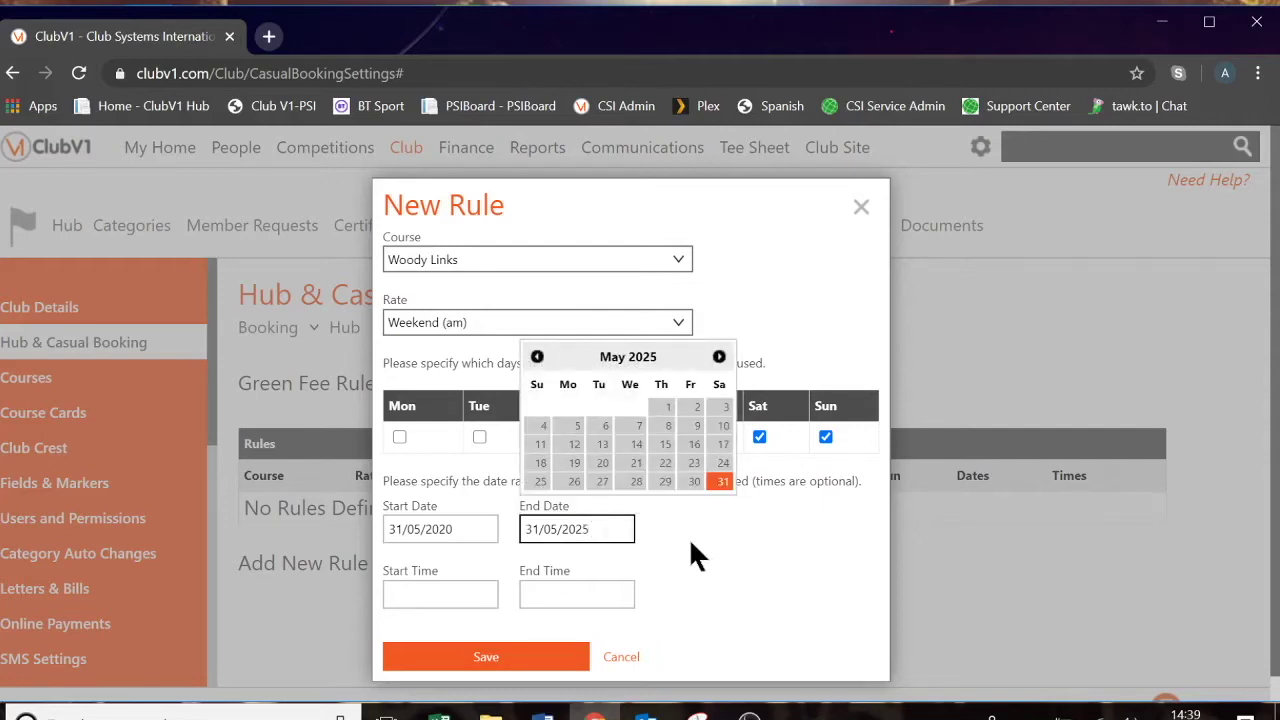
click(689, 538)
click(604, 529)
key(BackSpace)
text(0)
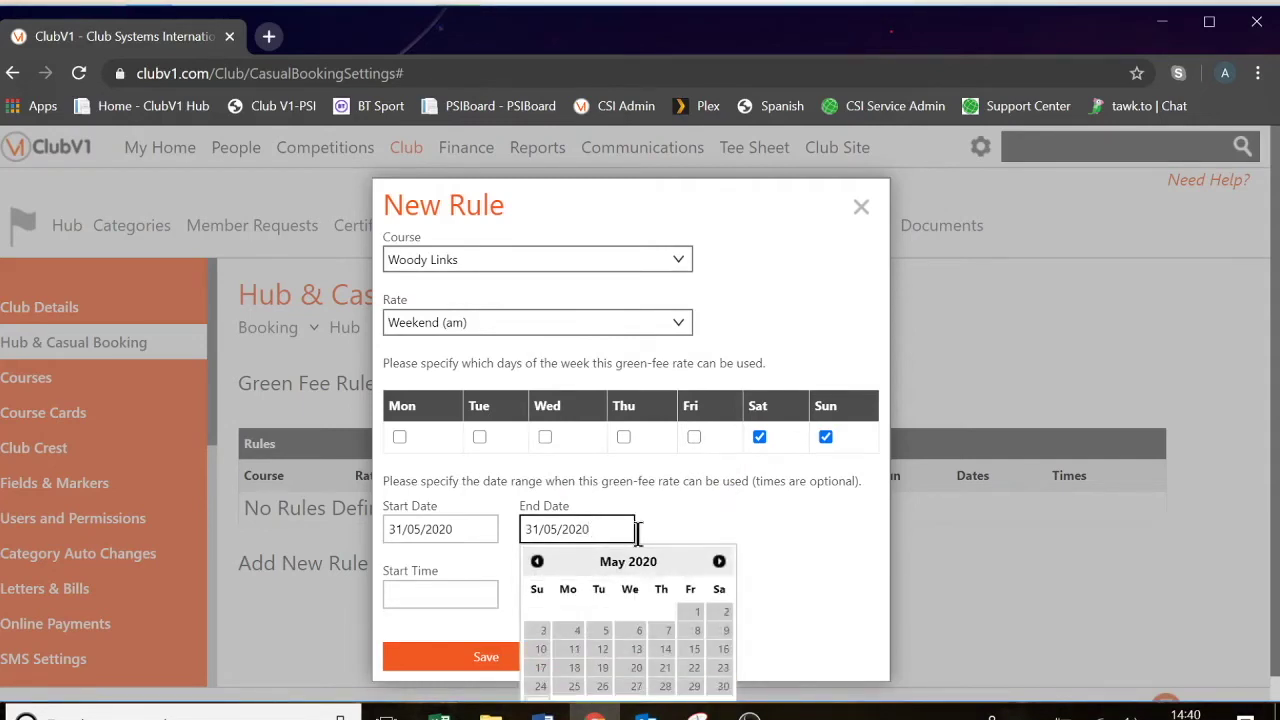
click(717, 563)
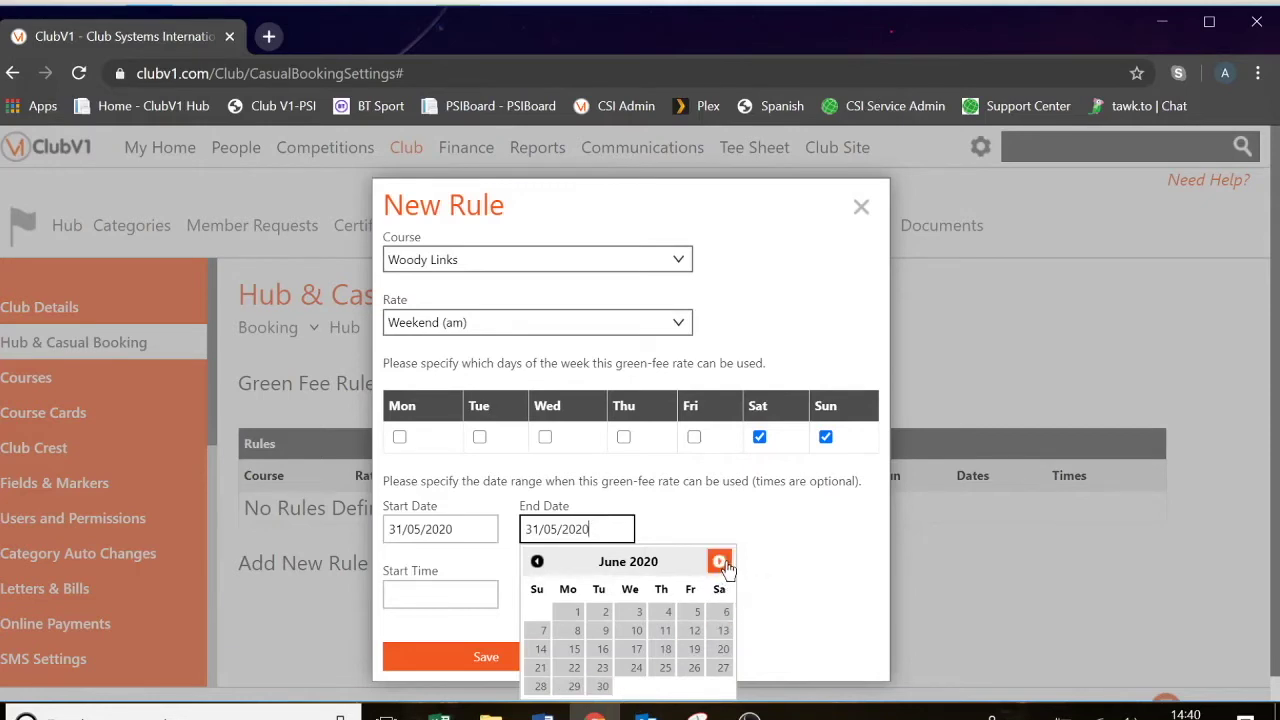
click(602, 686)
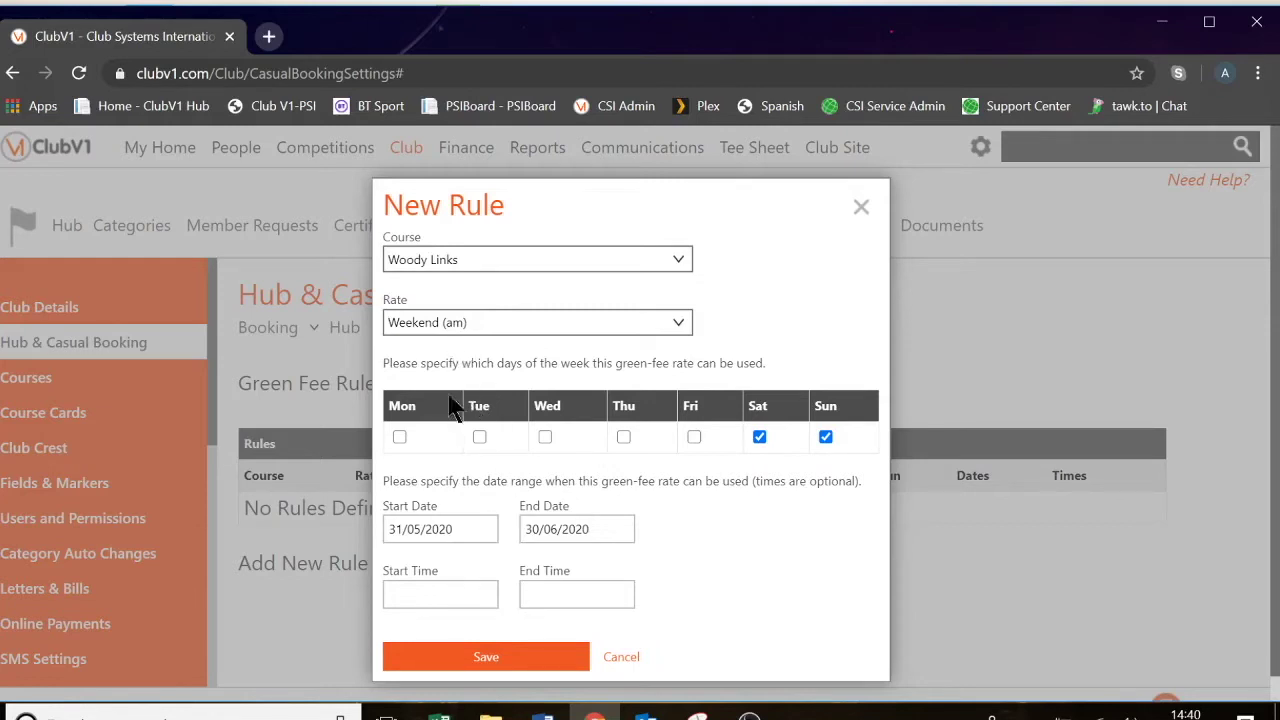
- Set the rule's time window to 07:00–11:59 and save the Weekend (am) rule
click(415, 597)
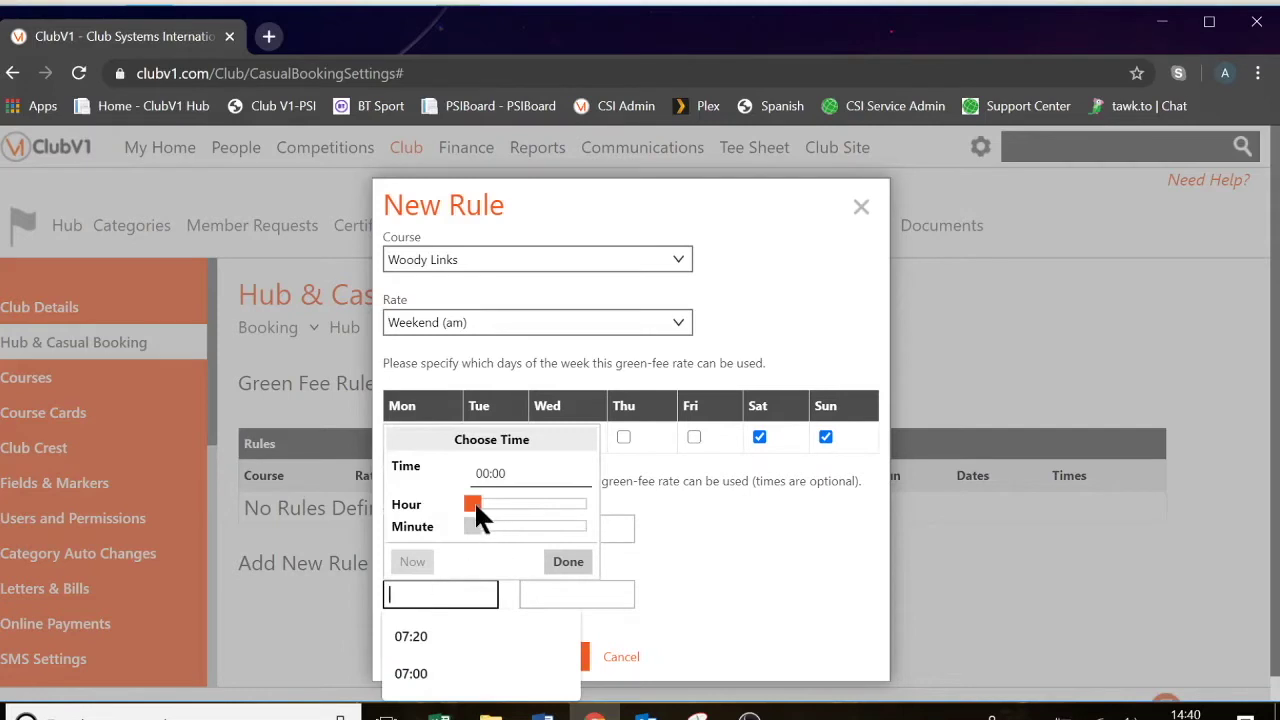
drag(474, 501, 507, 500)
click(562, 560)
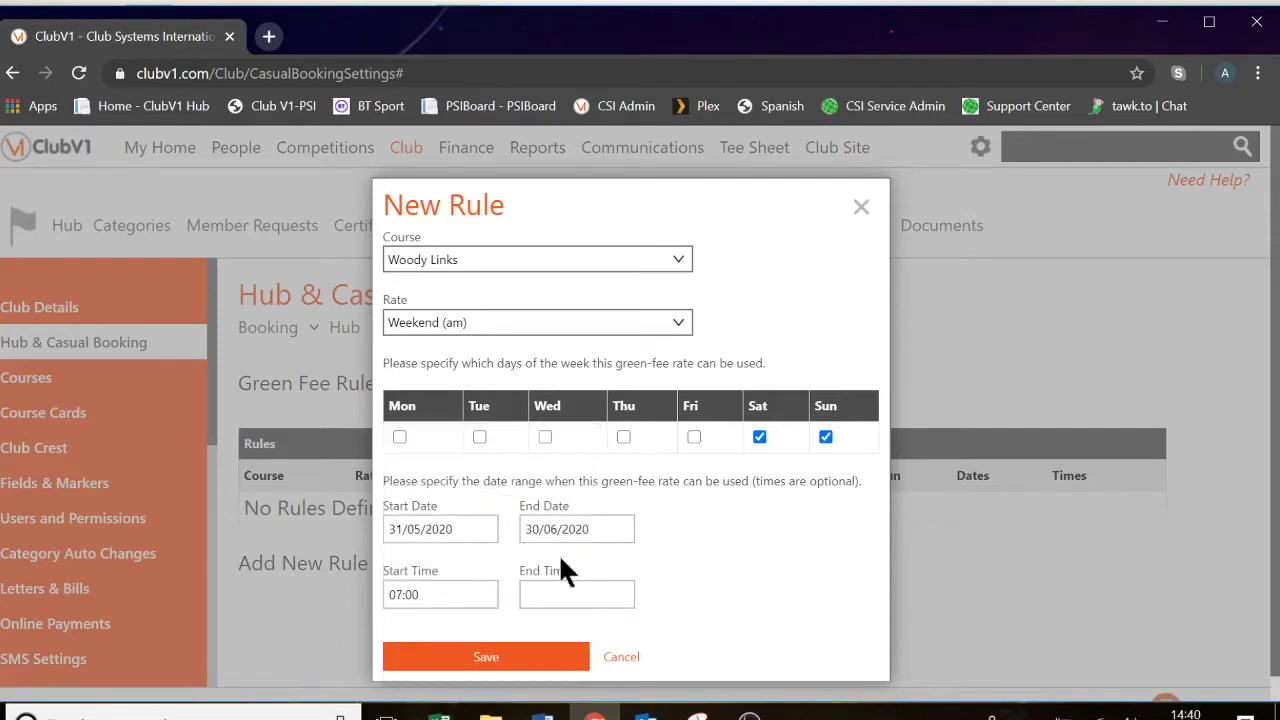
click(541, 600)
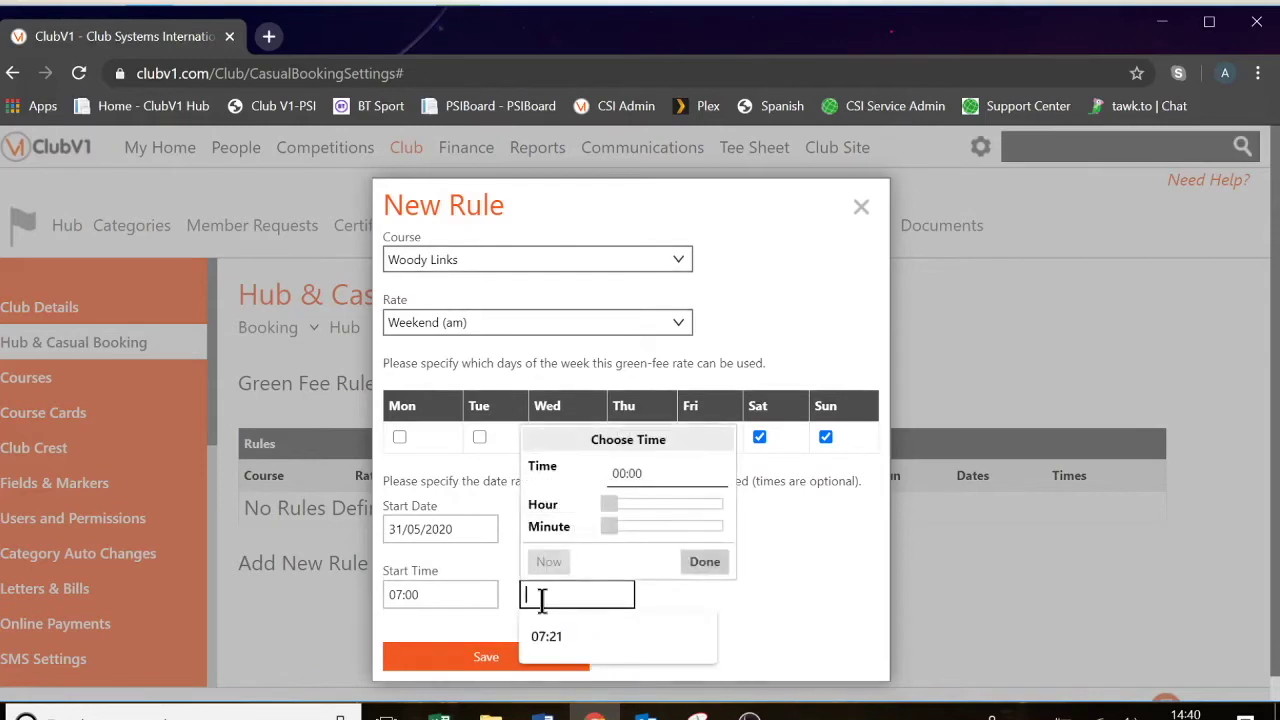
drag(609, 503, 726, 525)
click(710, 562)
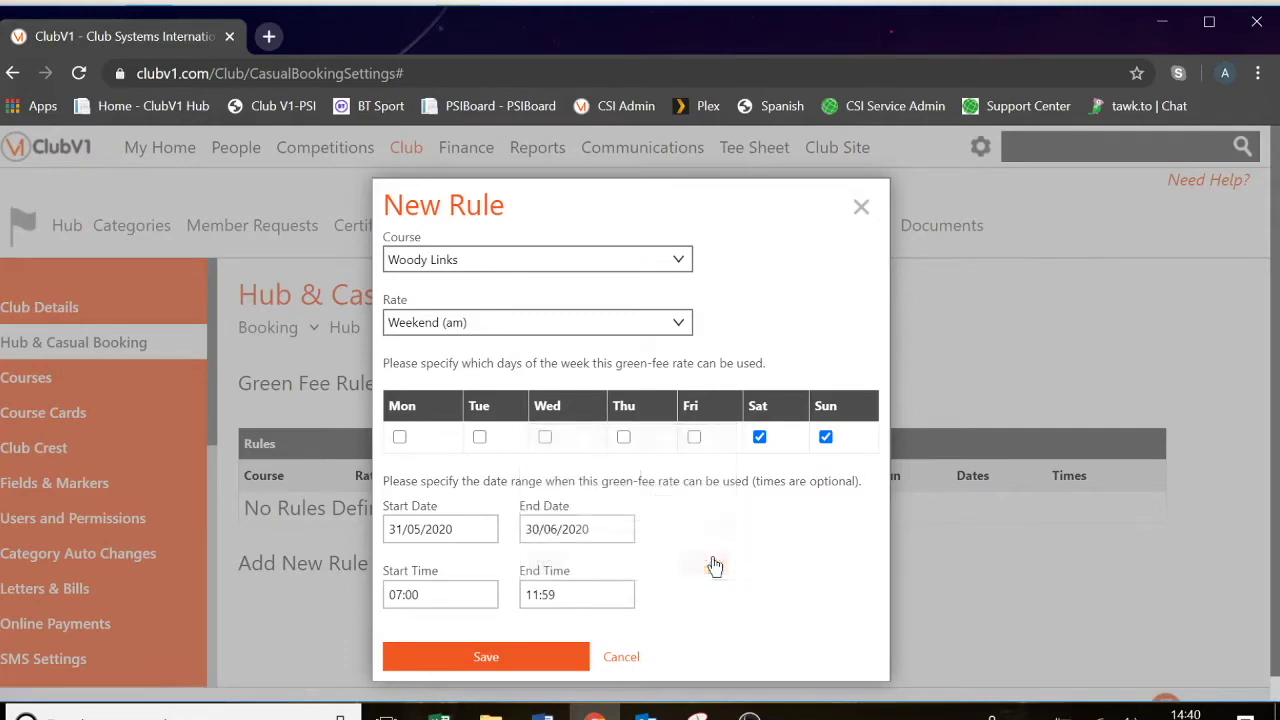
click(515, 668)
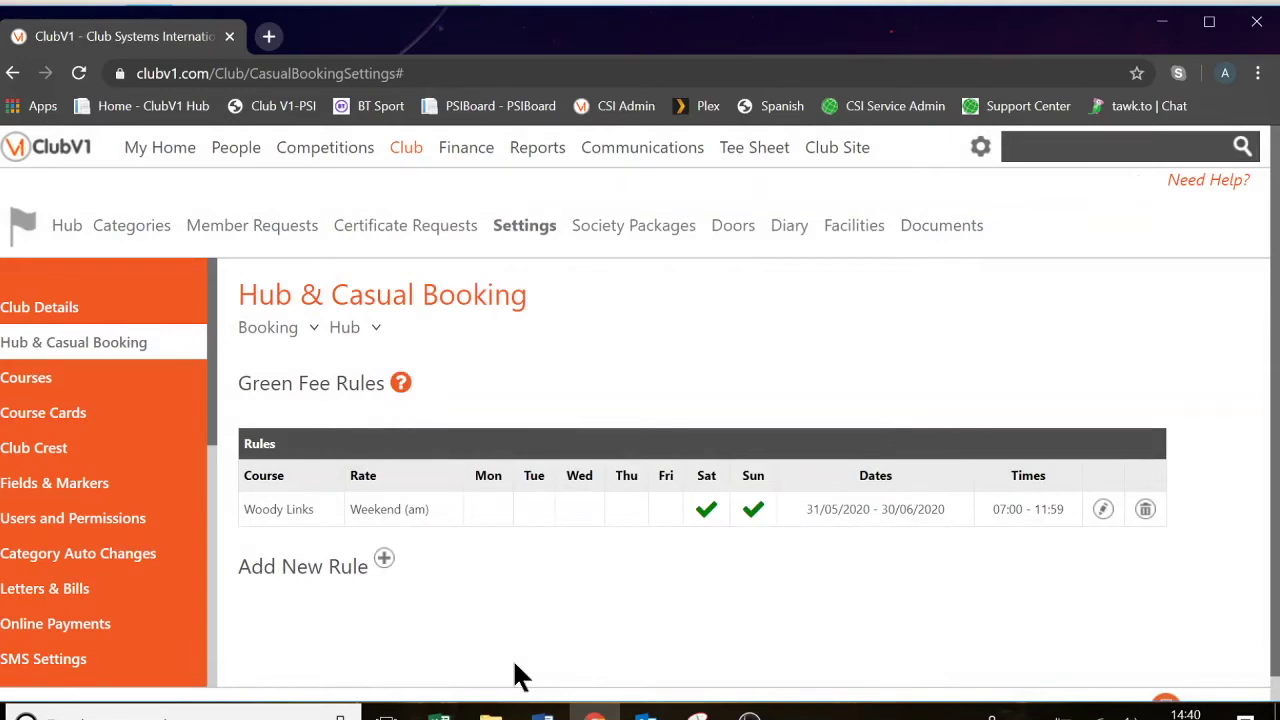
click(385, 560)
- Give the new rule the Weekend (pm) rate, Saturday–Sunday only, ending 30/06/2020
click(452, 322)
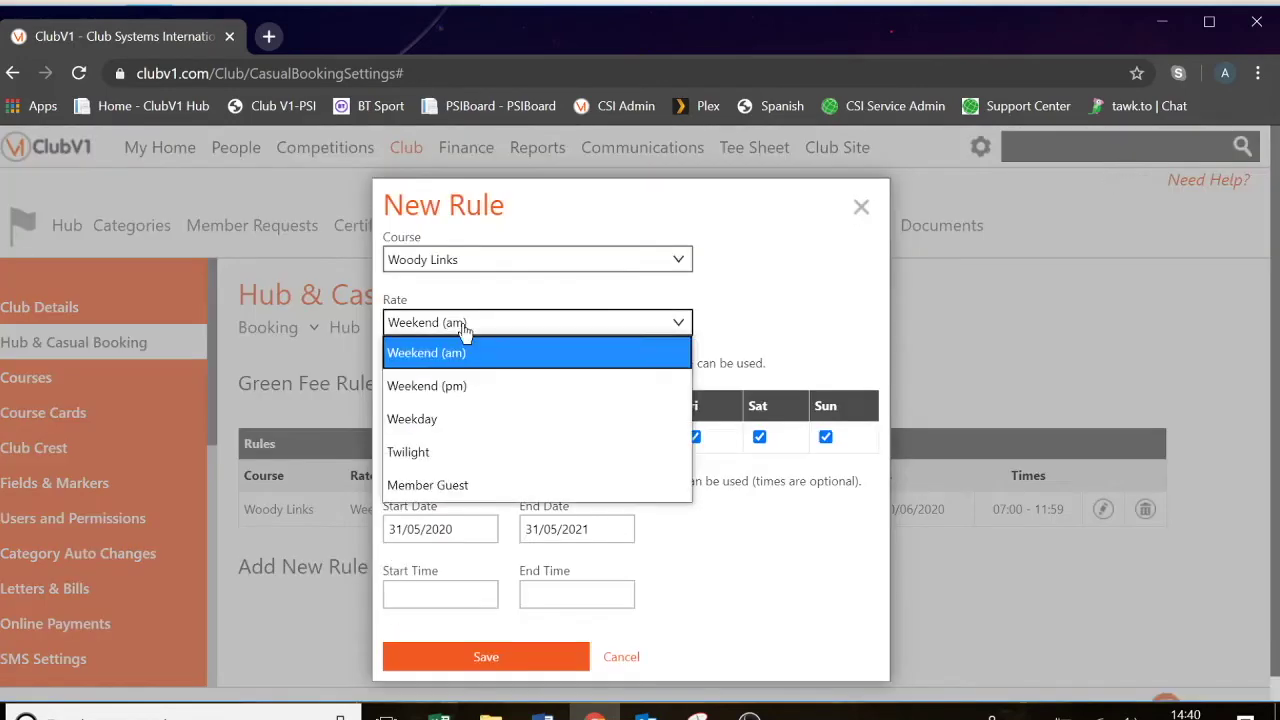
click(485, 386)
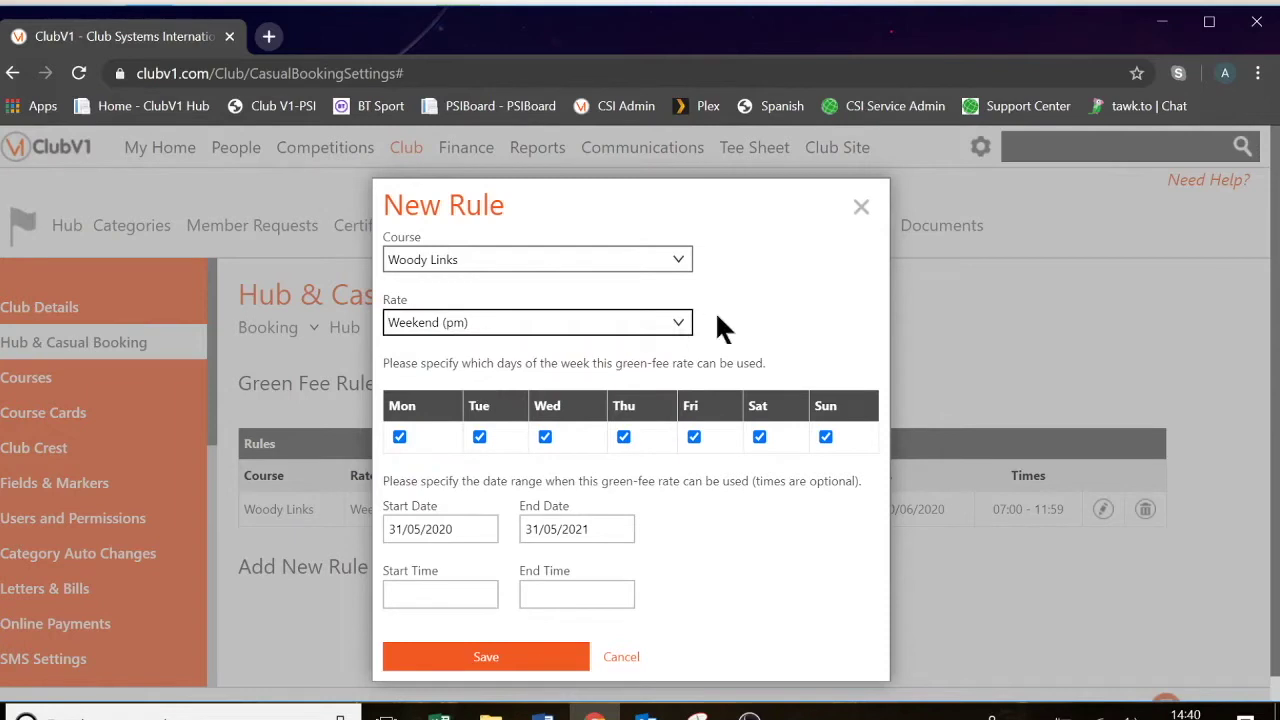
click(399, 437)
click(479, 437)
click(545, 437)
click(623, 437)
click(694, 437)
click(588, 527)
key(BackSpace)
text(0)
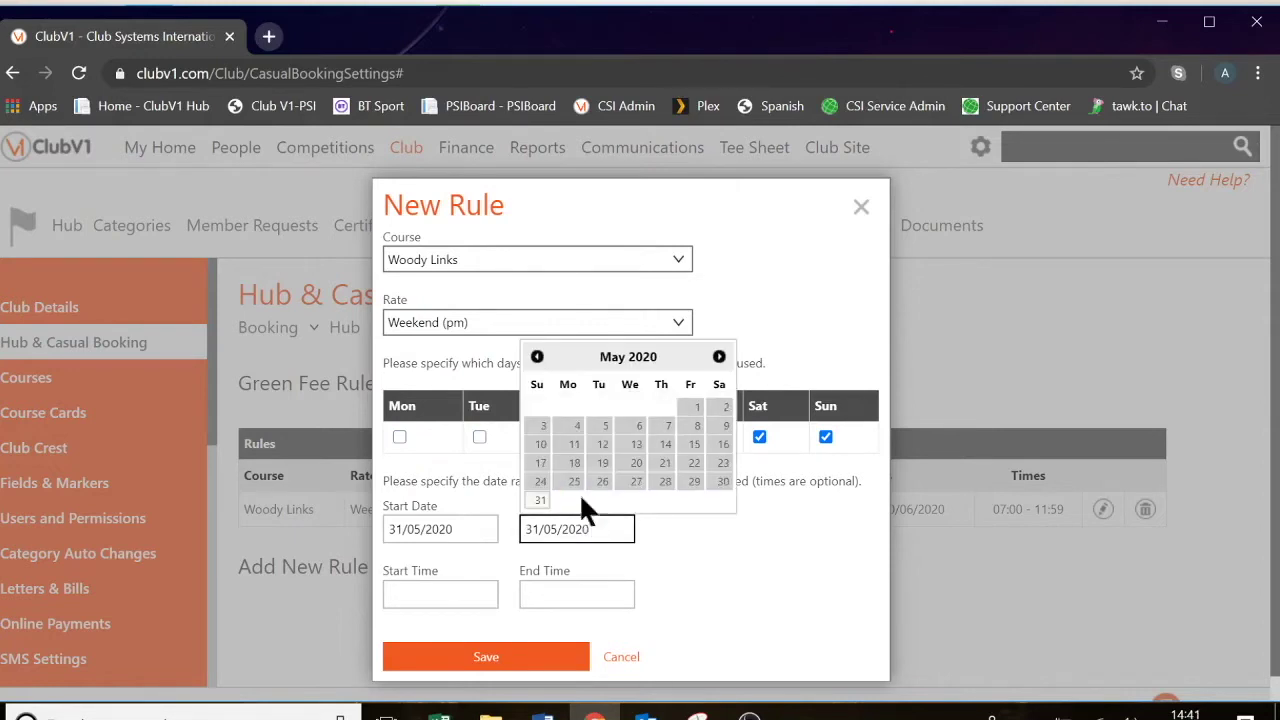
click(719, 357)
click(598, 481)
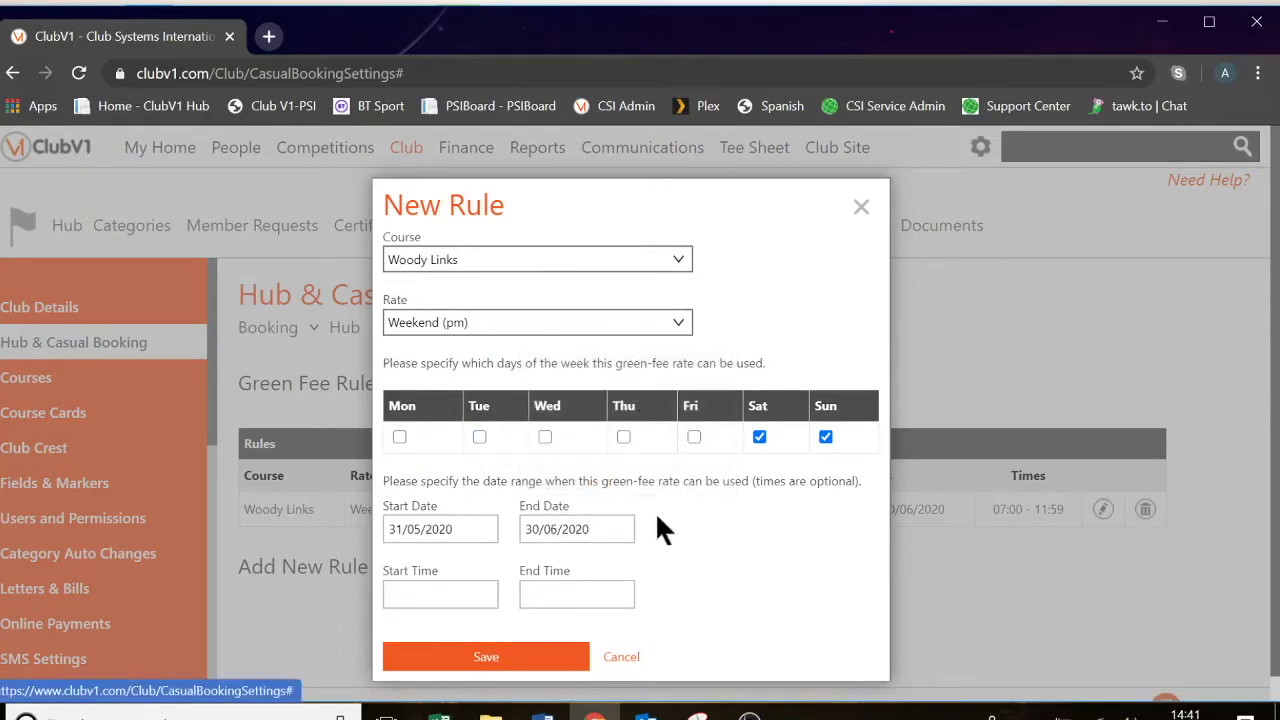
- Set the Weekend (pm) rule's times to 12:00–18:30 and save it
click(421, 594)
drag(477, 505, 537, 513)
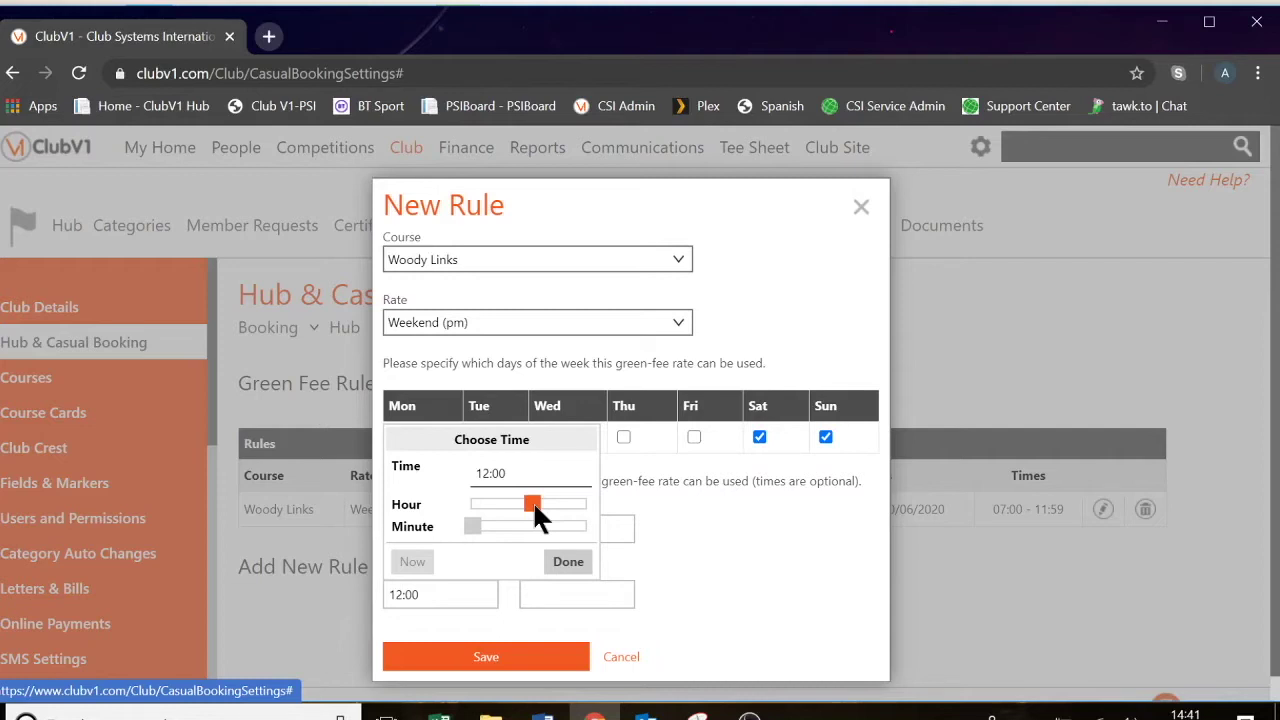
click(568, 561)
click(524, 597)
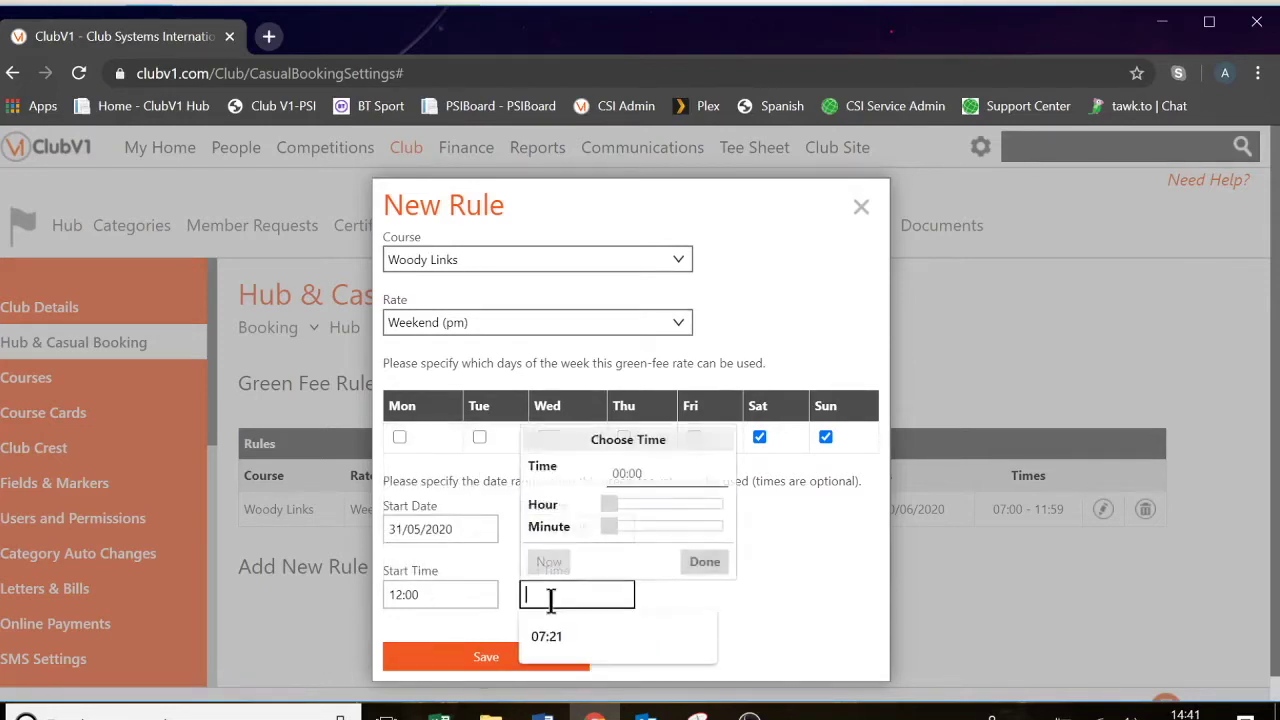
drag(613, 504, 701, 504)
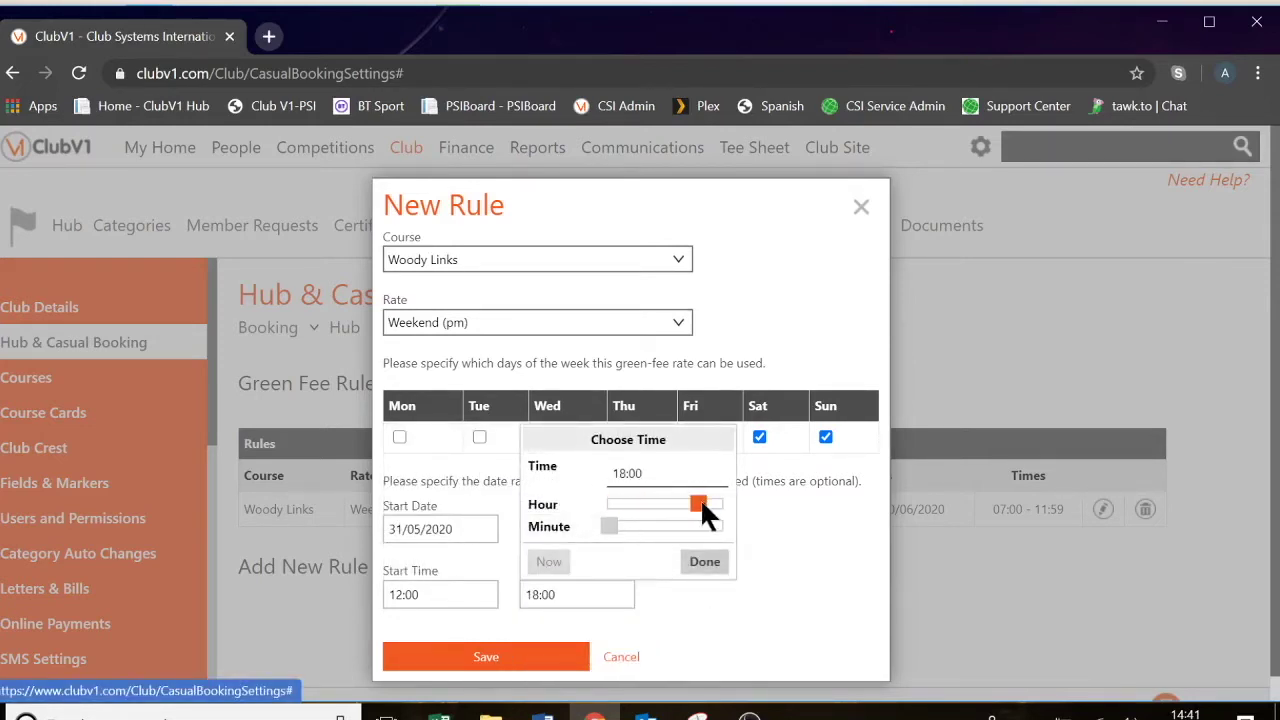
drag(608, 526, 665, 533)
click(703, 563)
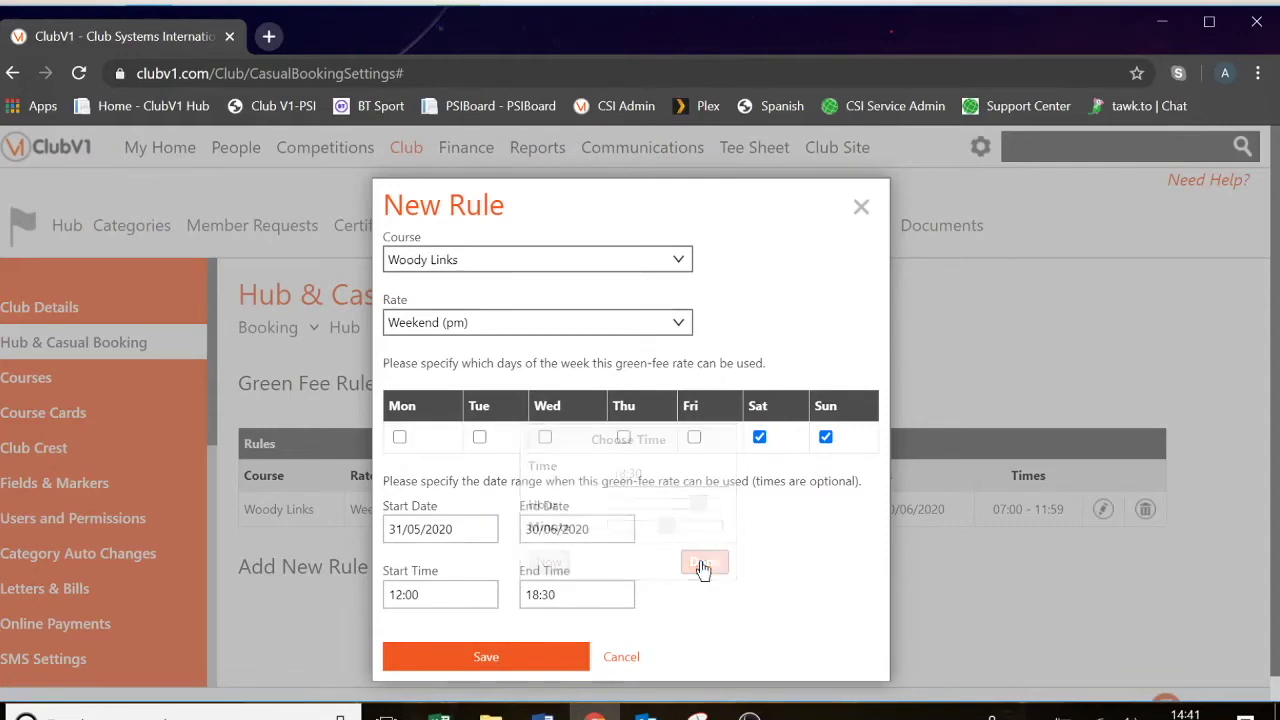
click(534, 657)
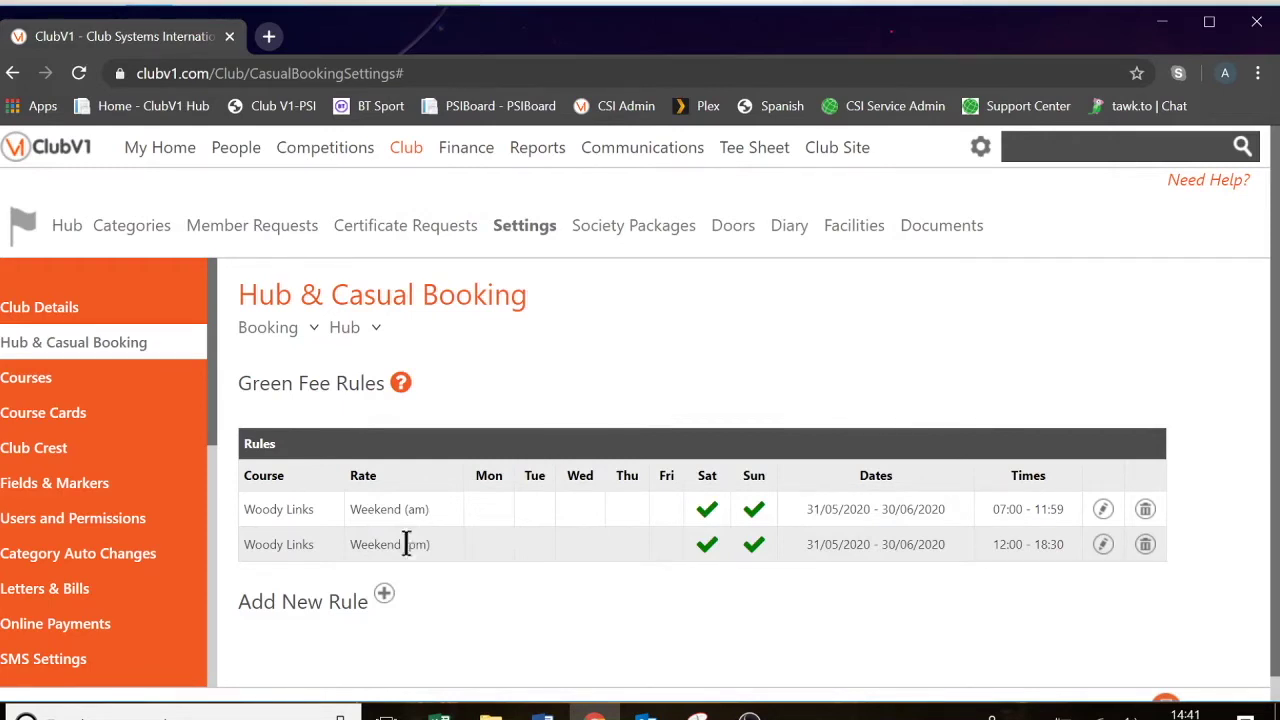
- Start another rule with the Member Guest rate and end date 30/06/2020
click(385, 595)
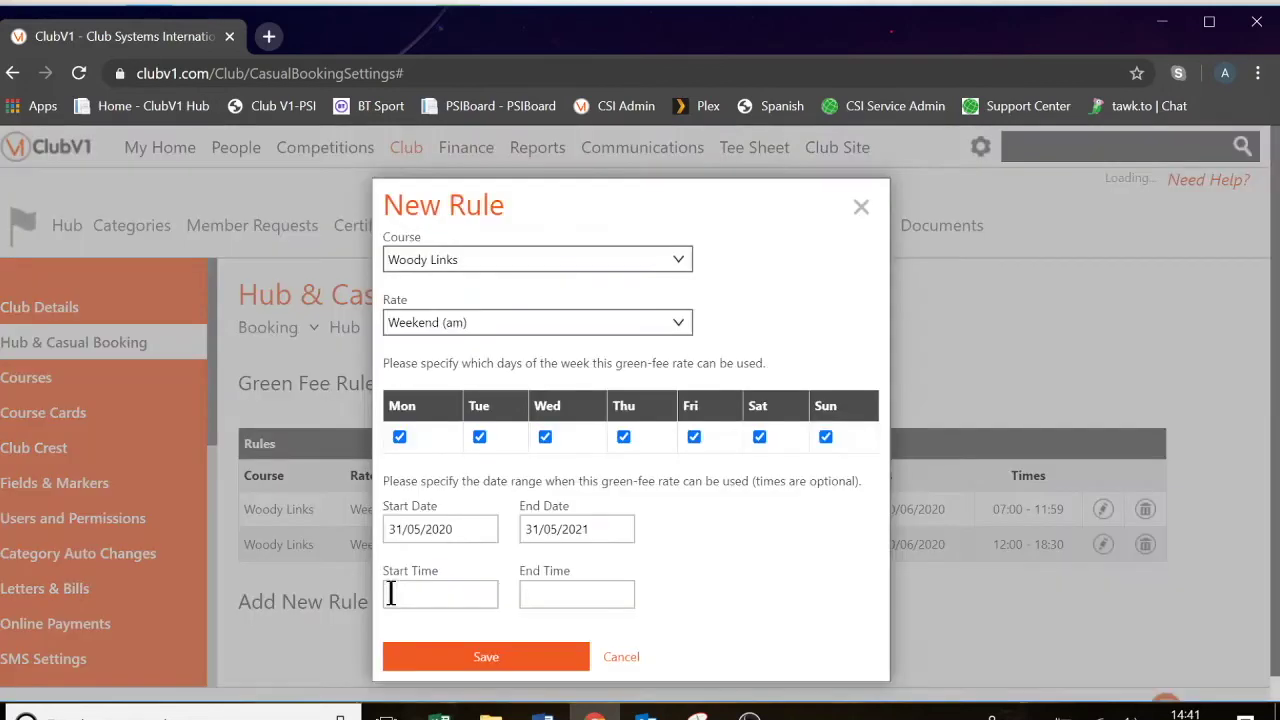
click(561, 326)
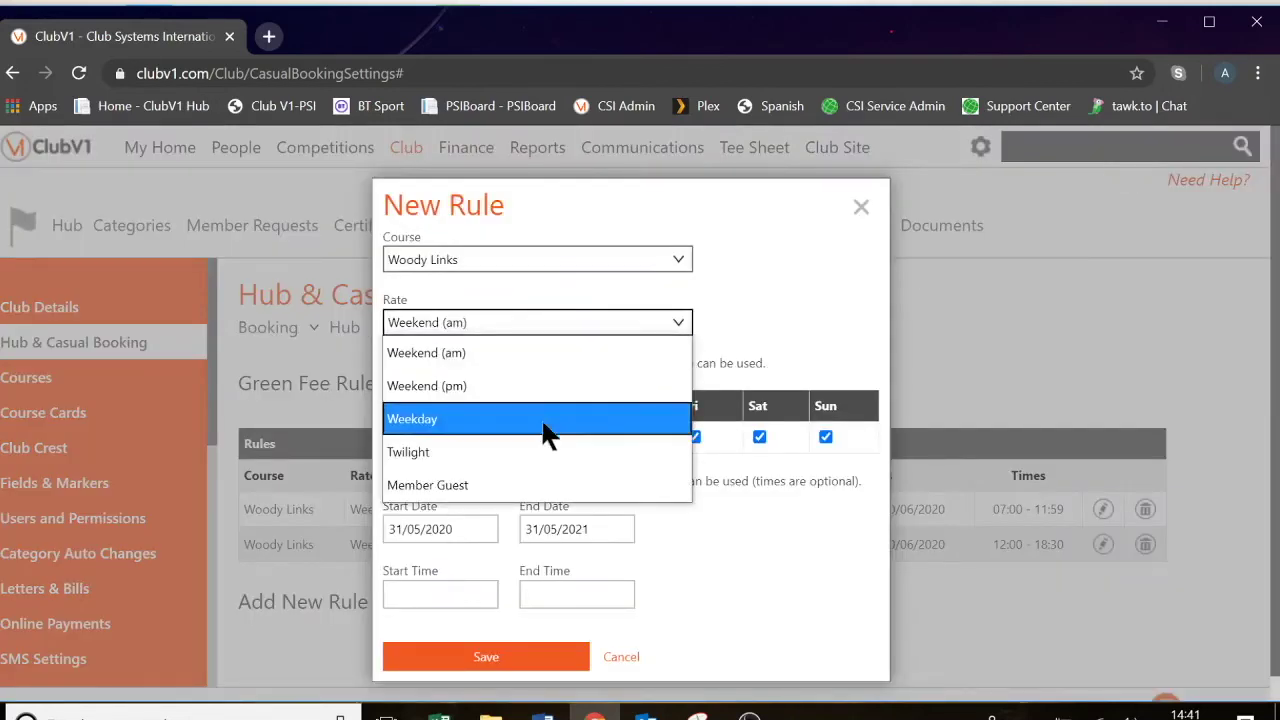
click(540, 486)
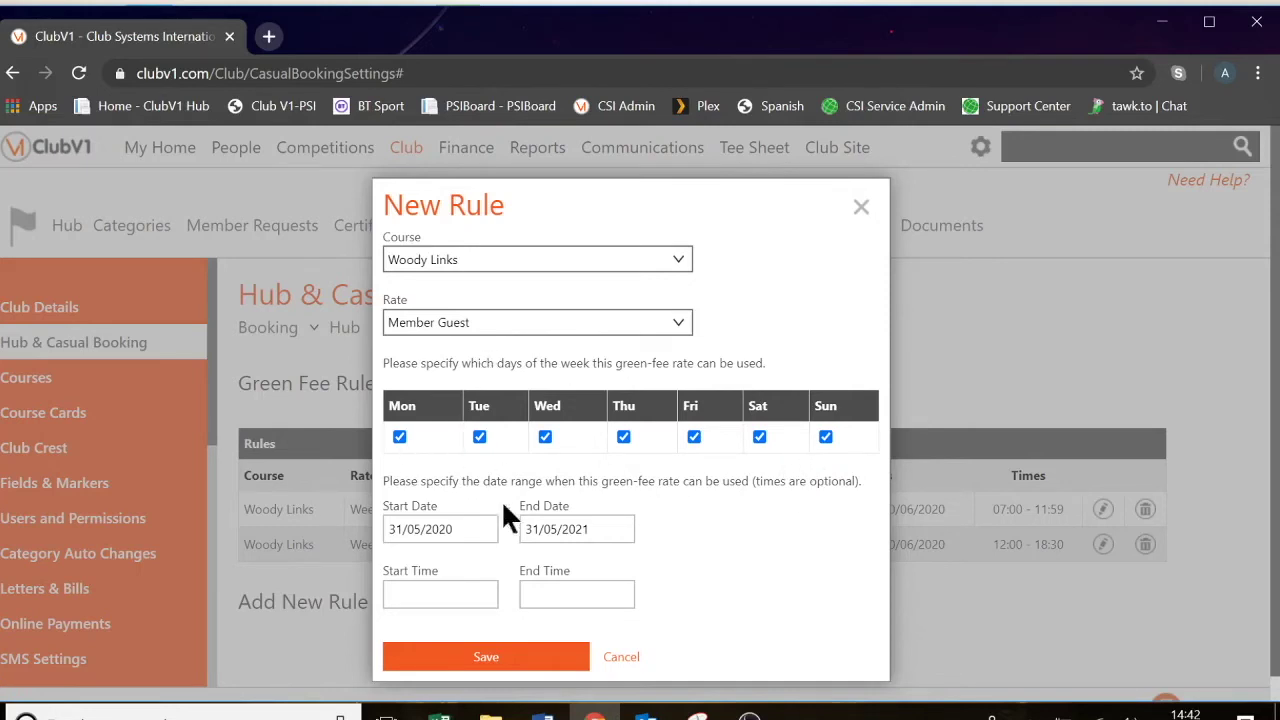
click(615, 535)
key(BackSpace)
text(0)
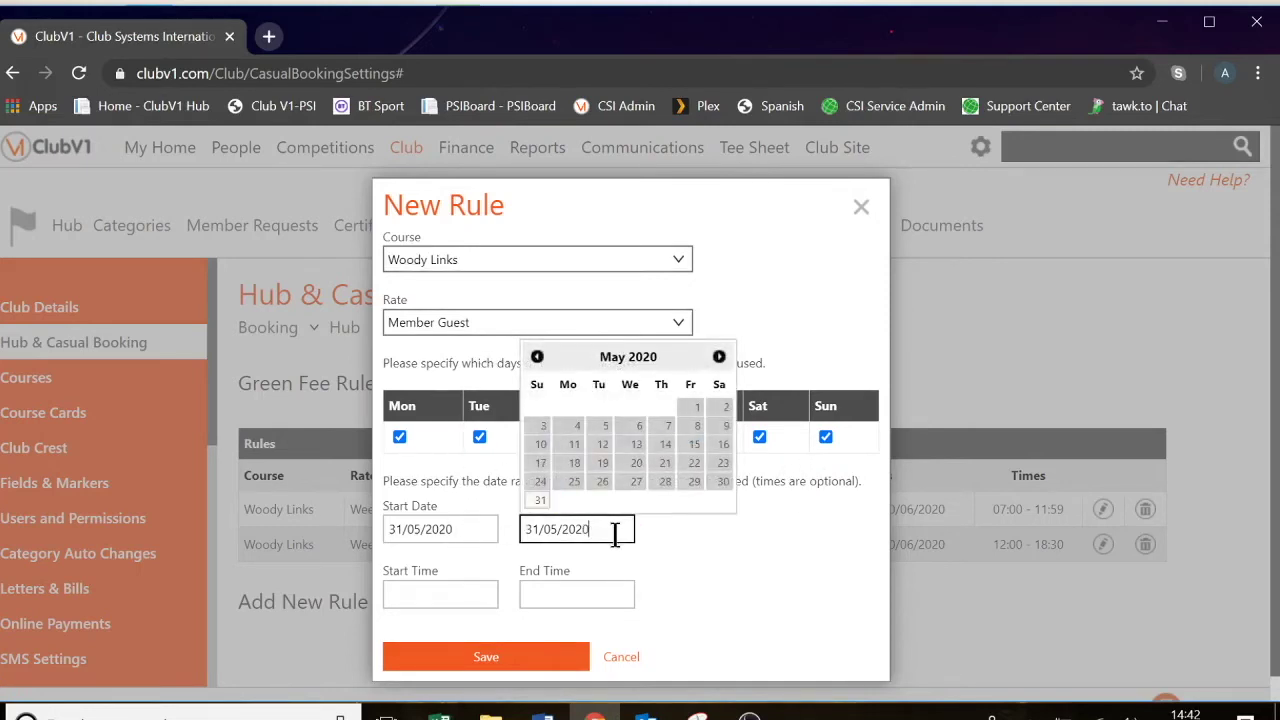
click(719, 358)
click(602, 481)
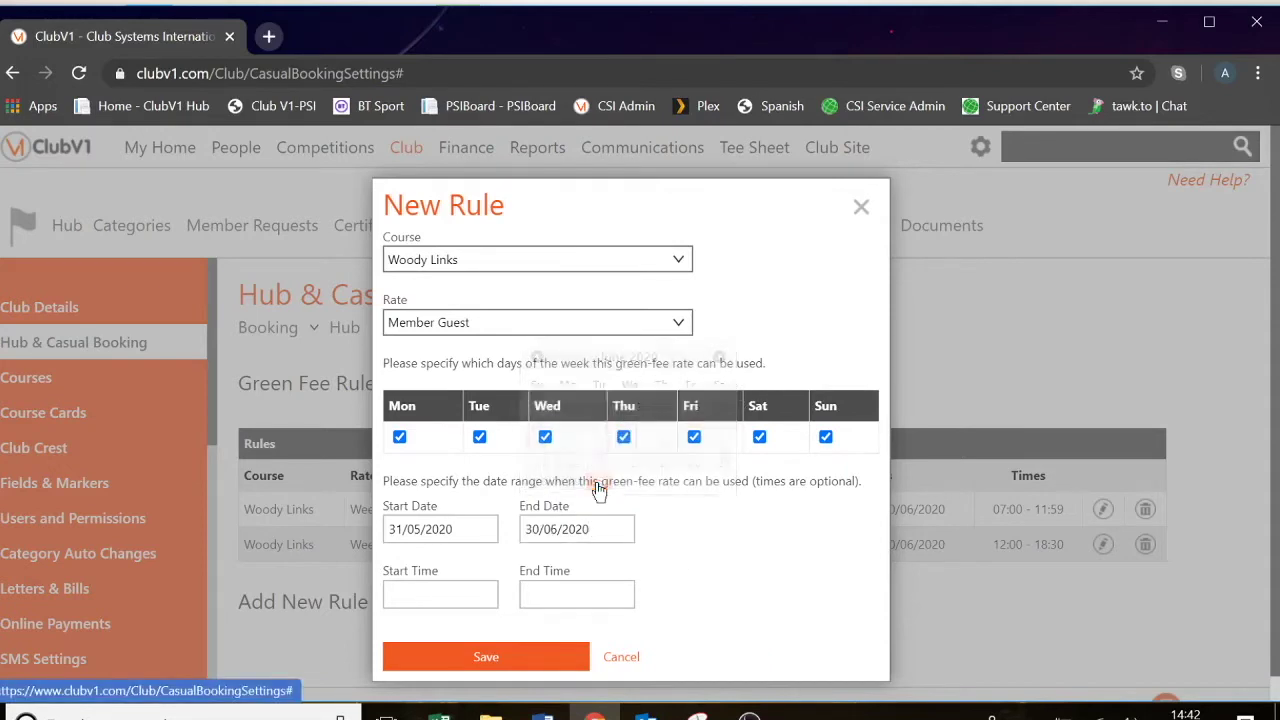
- Set the Member Guest rule's times to 07:00–18:30 and save it
key(Tab)
click(400, 594)
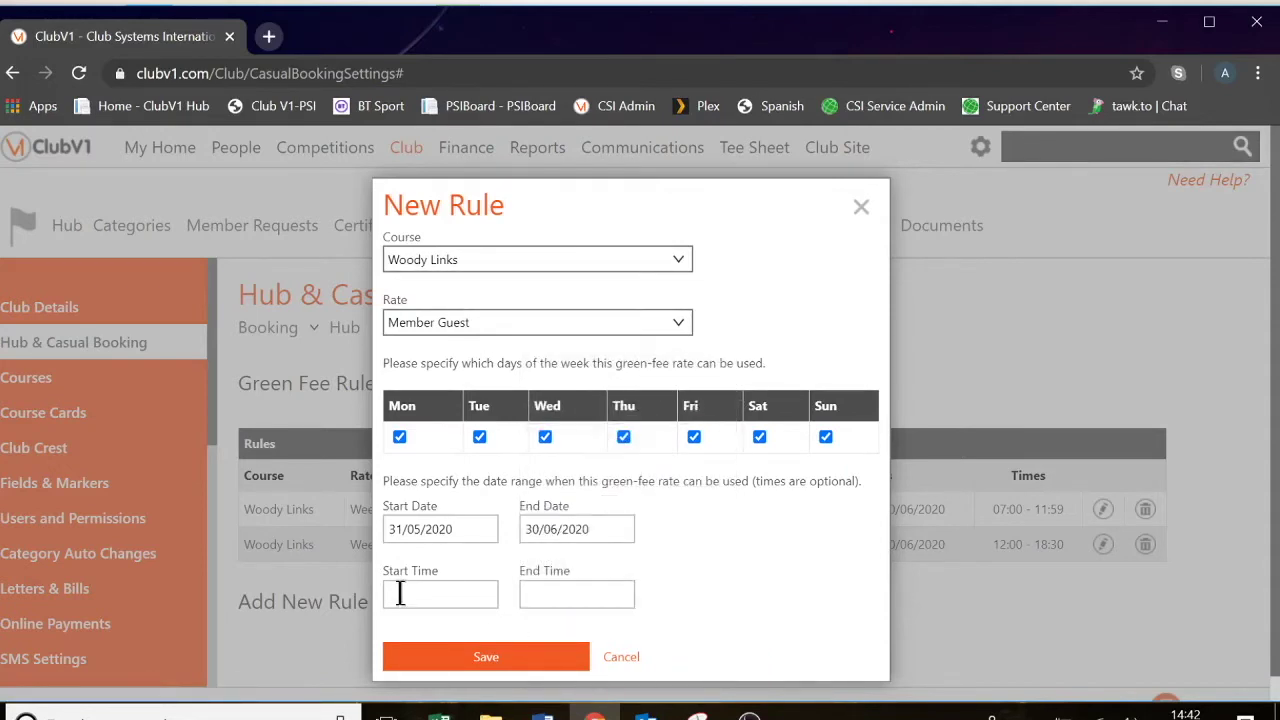
drag(475, 505, 507, 502)
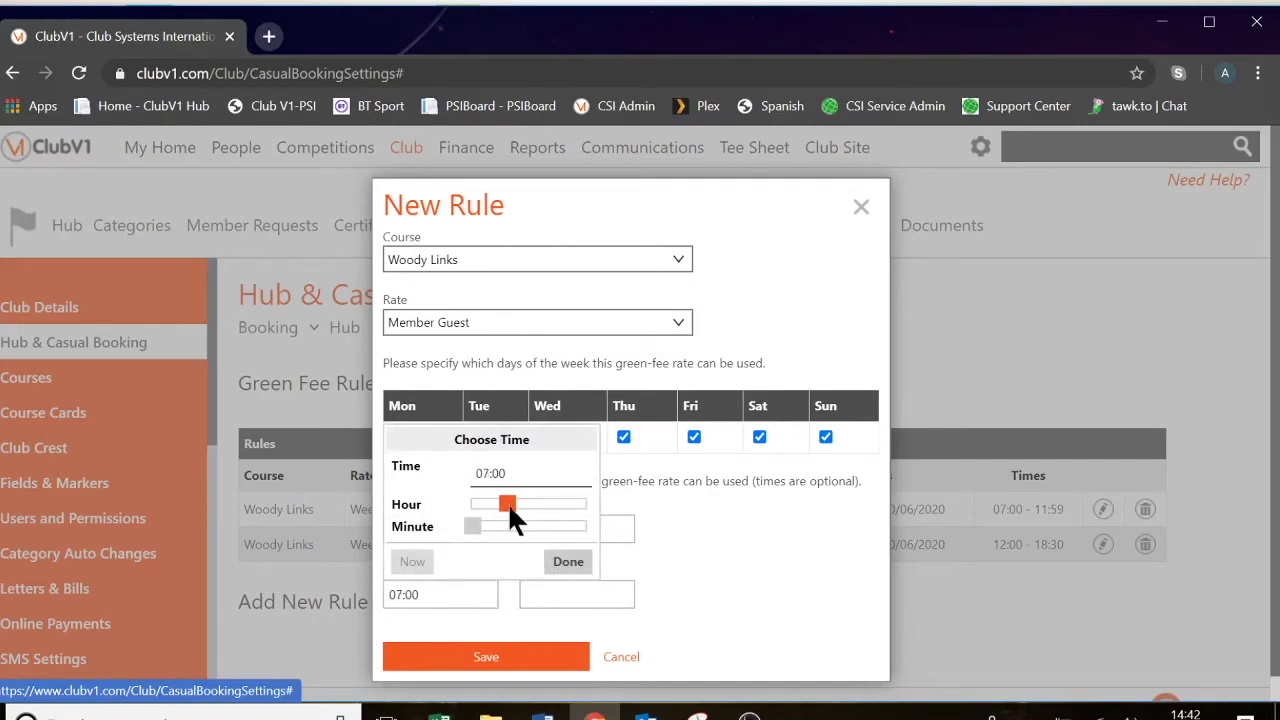
click(561, 566)
click(566, 606)
drag(603, 508, 694, 511)
drag(609, 524, 673, 523)
drag(669, 526, 665, 526)
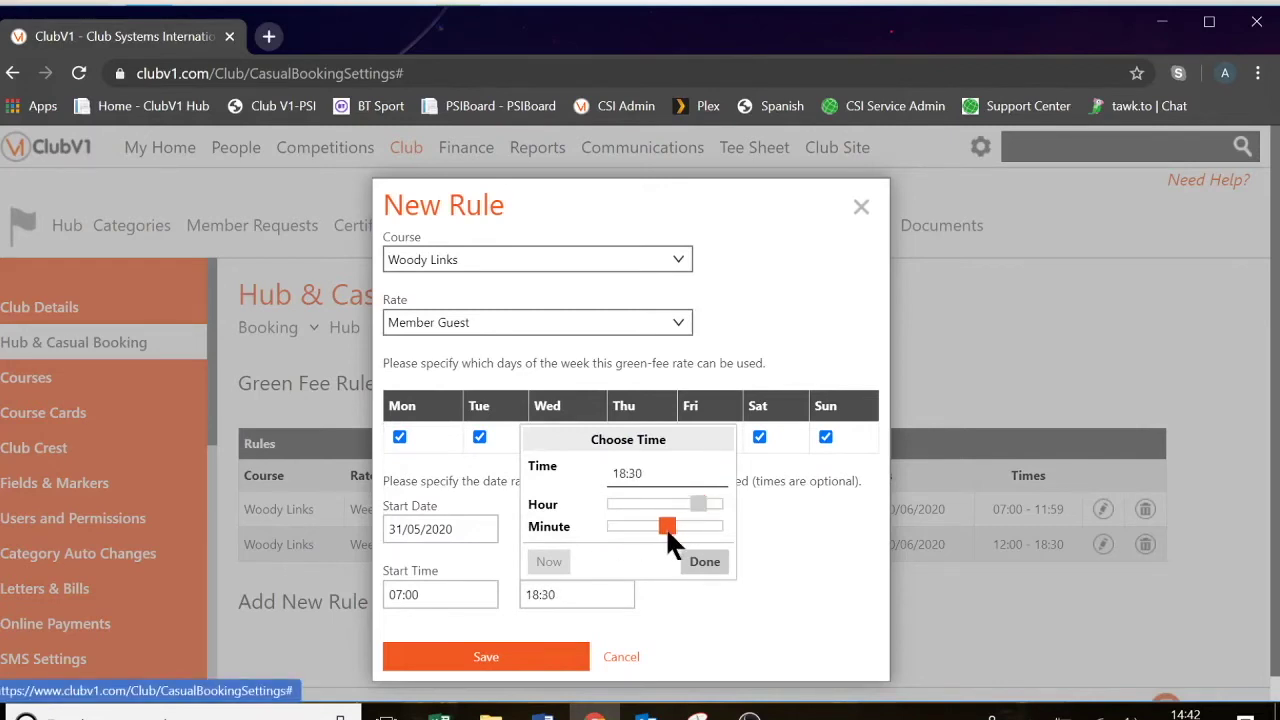
click(702, 560)
click(510, 657)
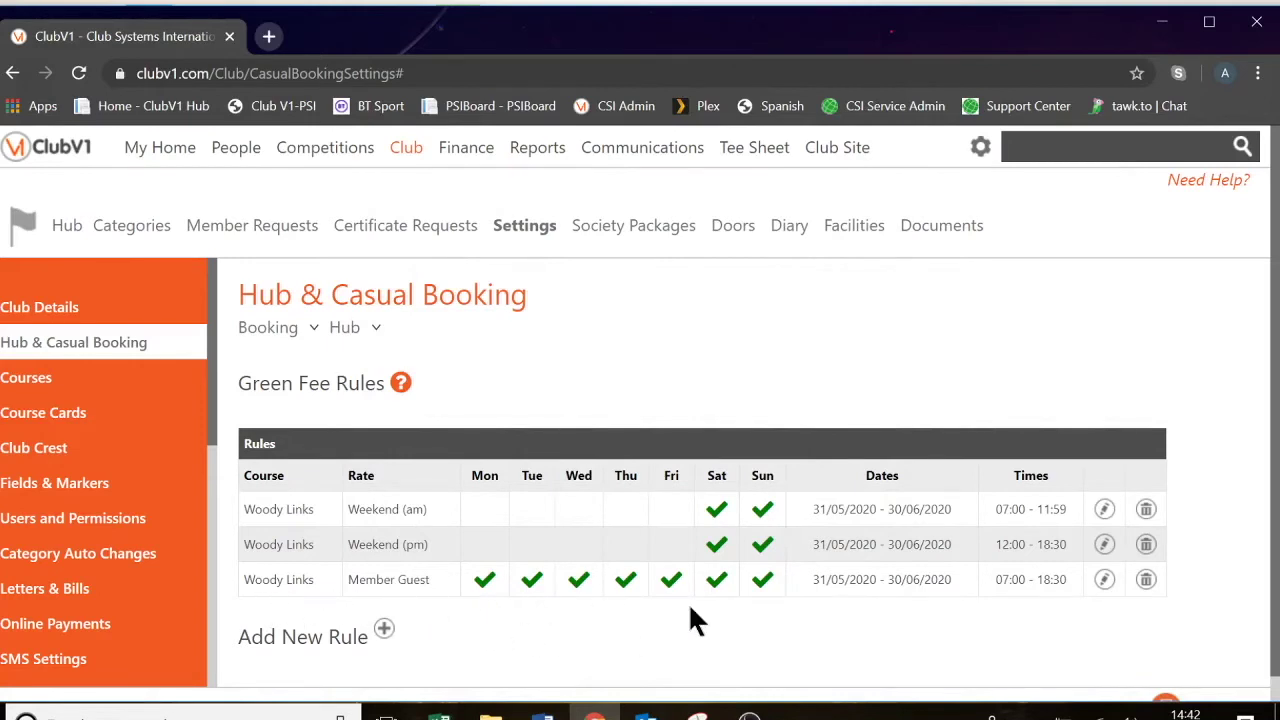
scroll(689, 607, down, 1)
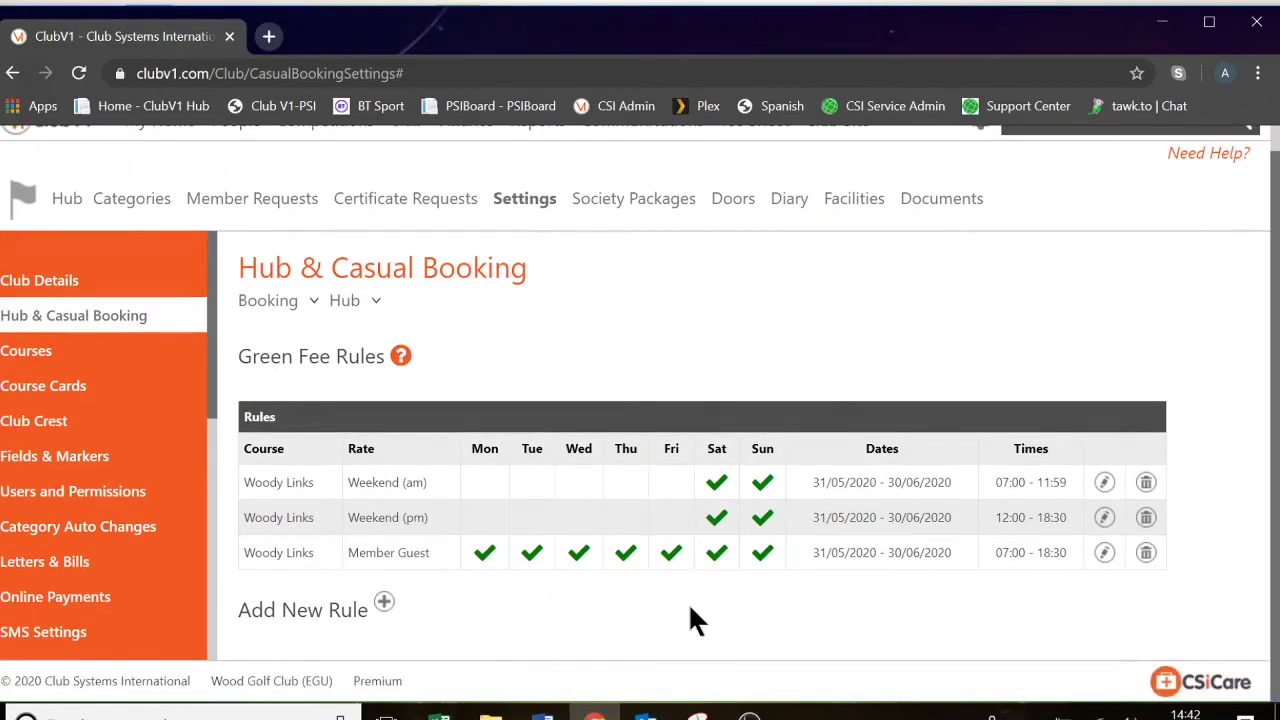
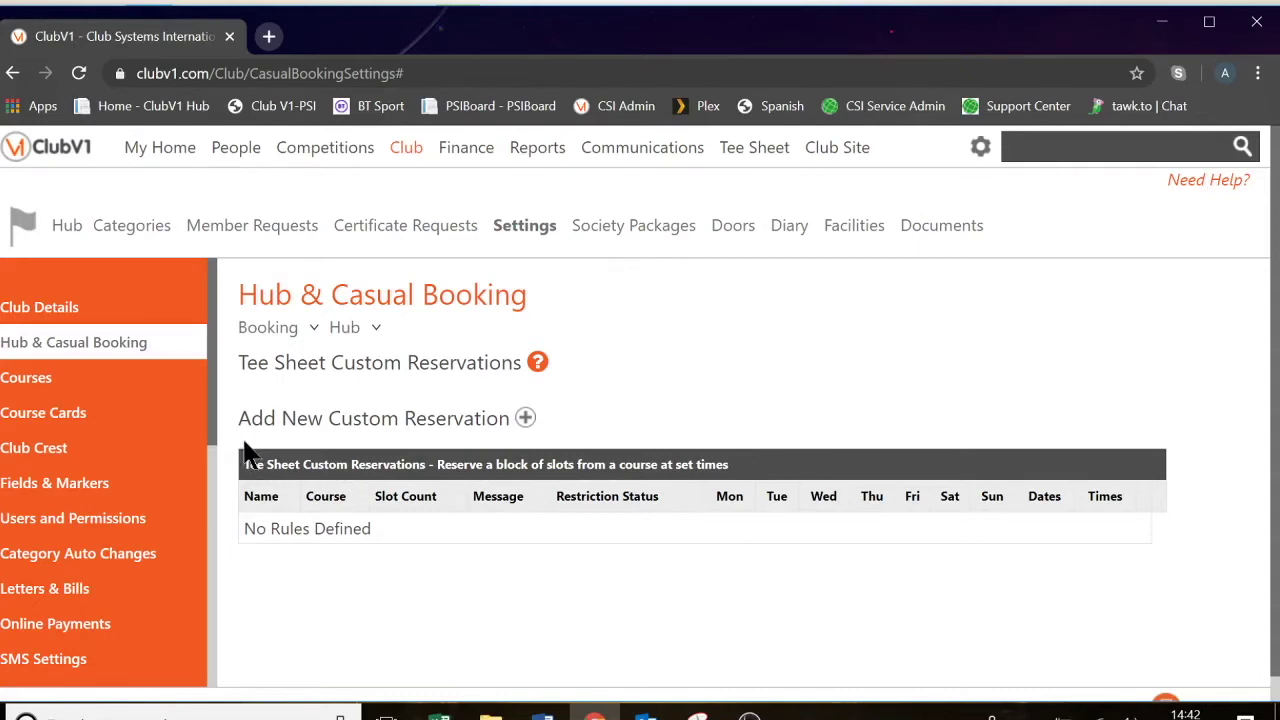
- Create a custom reservation named 'Members Roll Up' with public message 'Reserved for Members Roll Up'
click(526, 420)
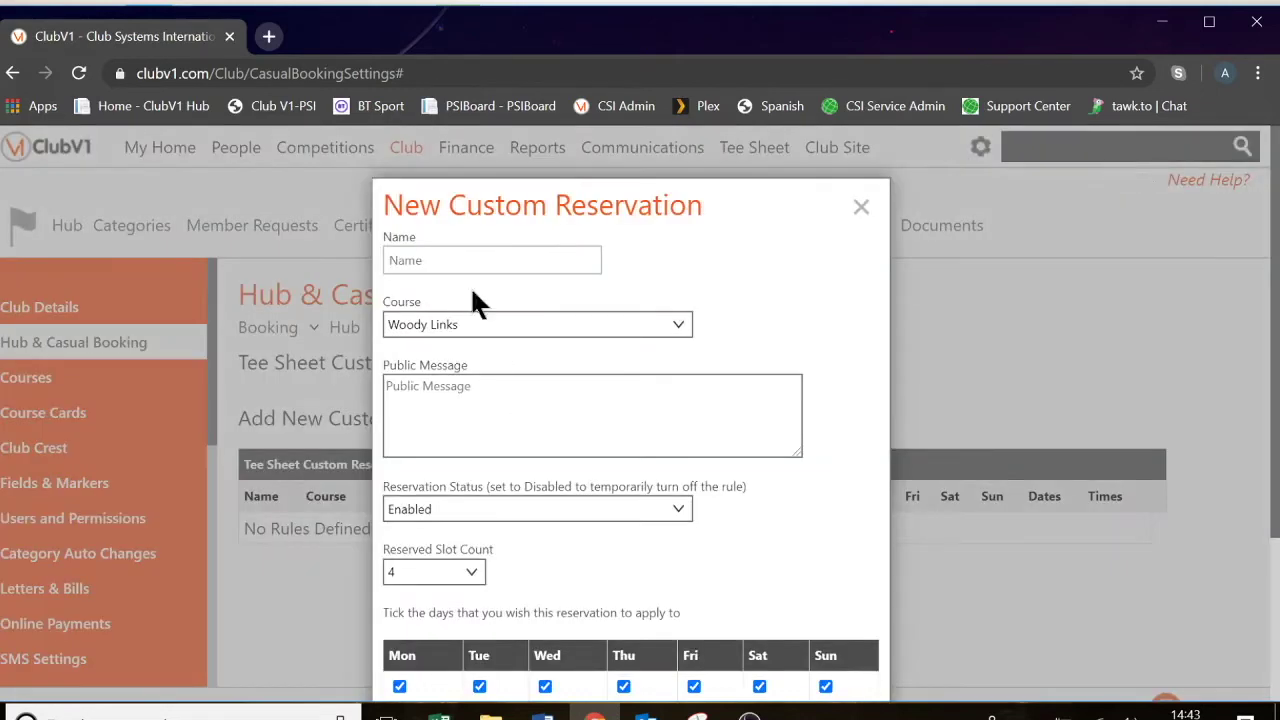
click(457, 258)
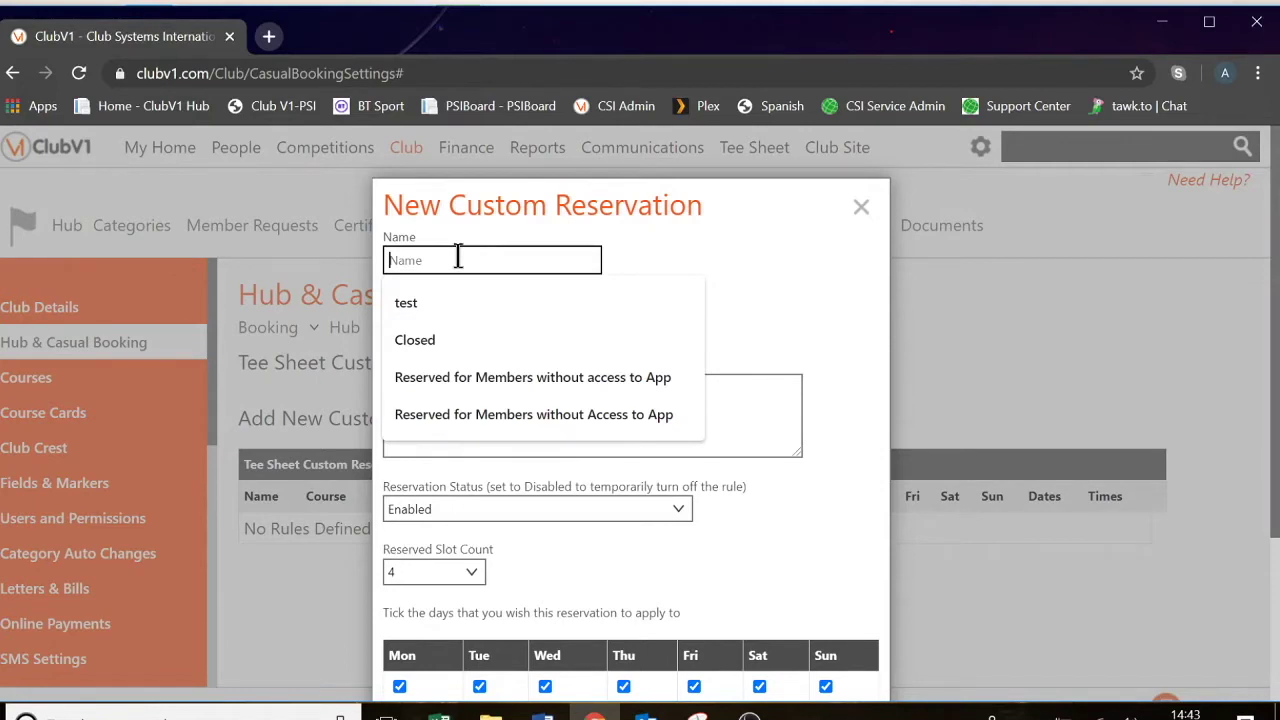
text(Members)
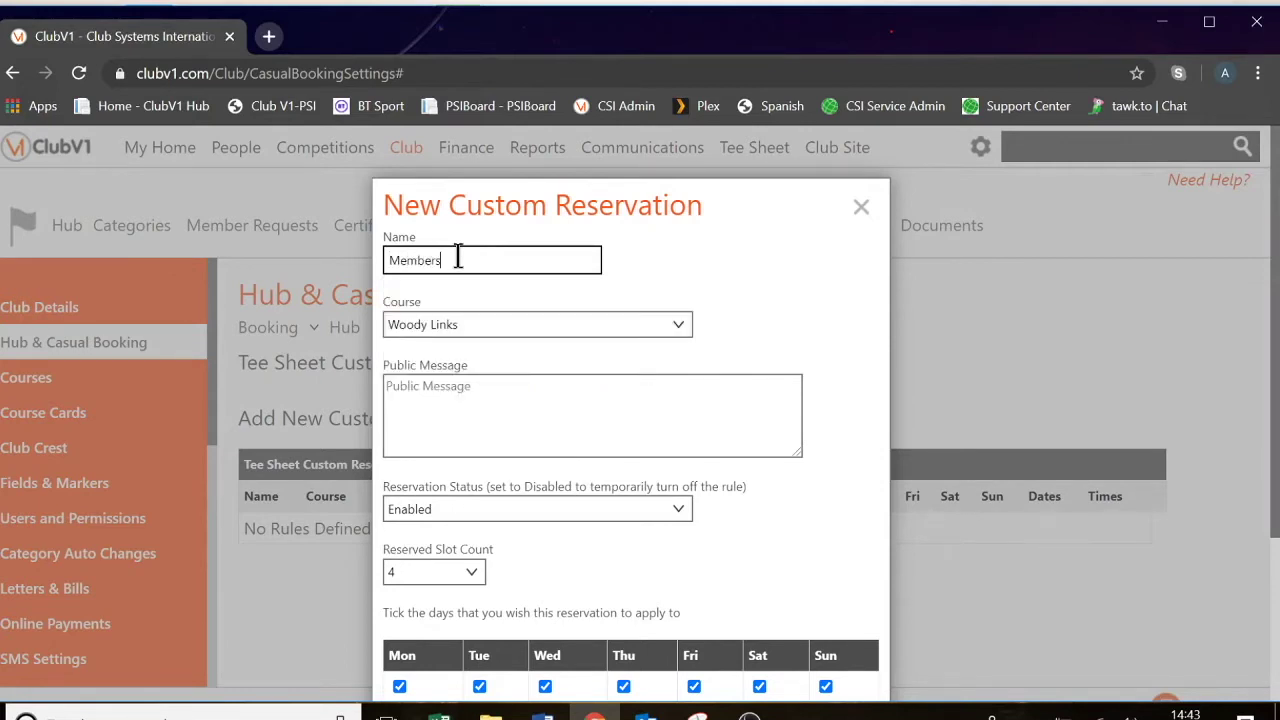
text( Roll Up)
click(515, 387)
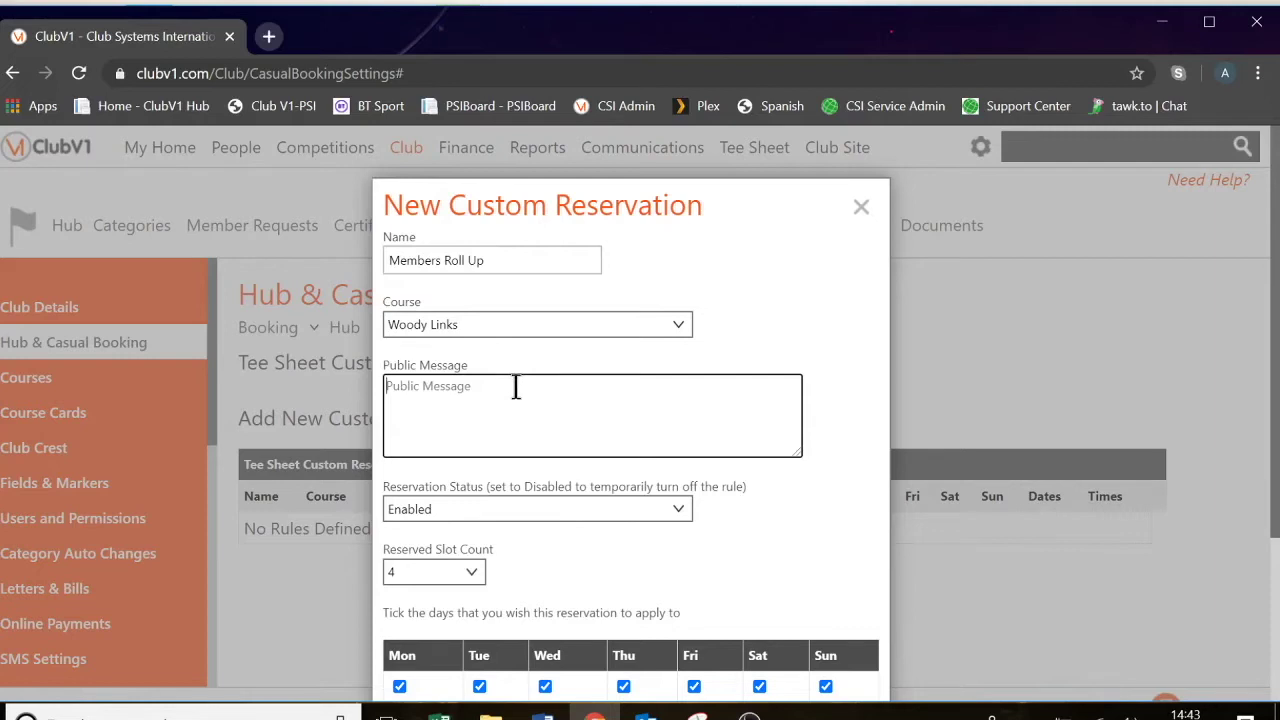
text(Reserved for Members toll Up)
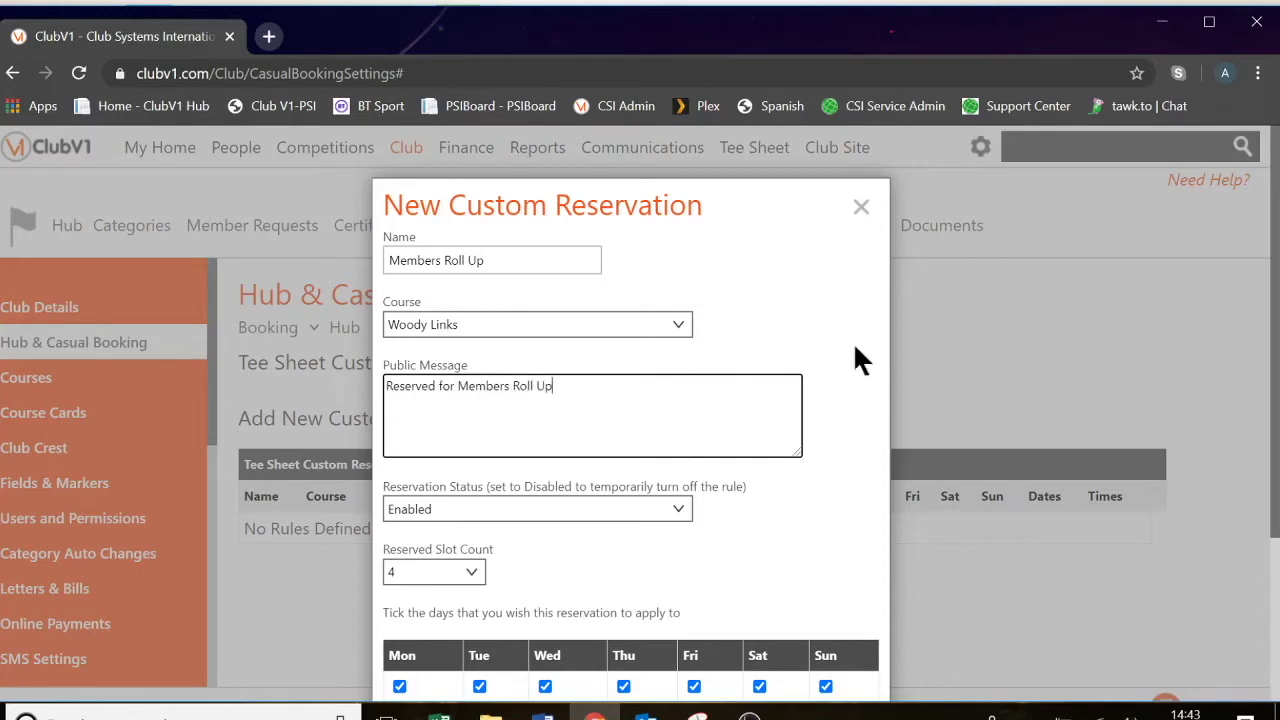
scroll(855, 350, down, 1)
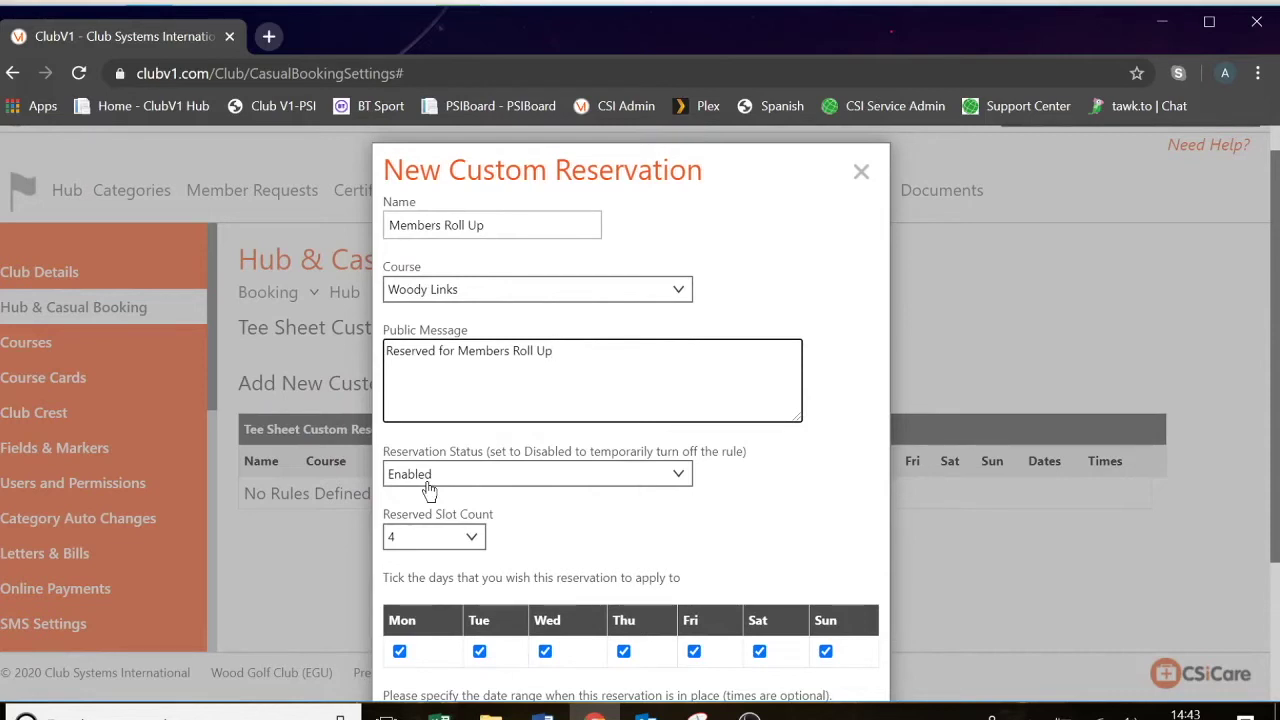
click(428, 488)
click(443, 539)
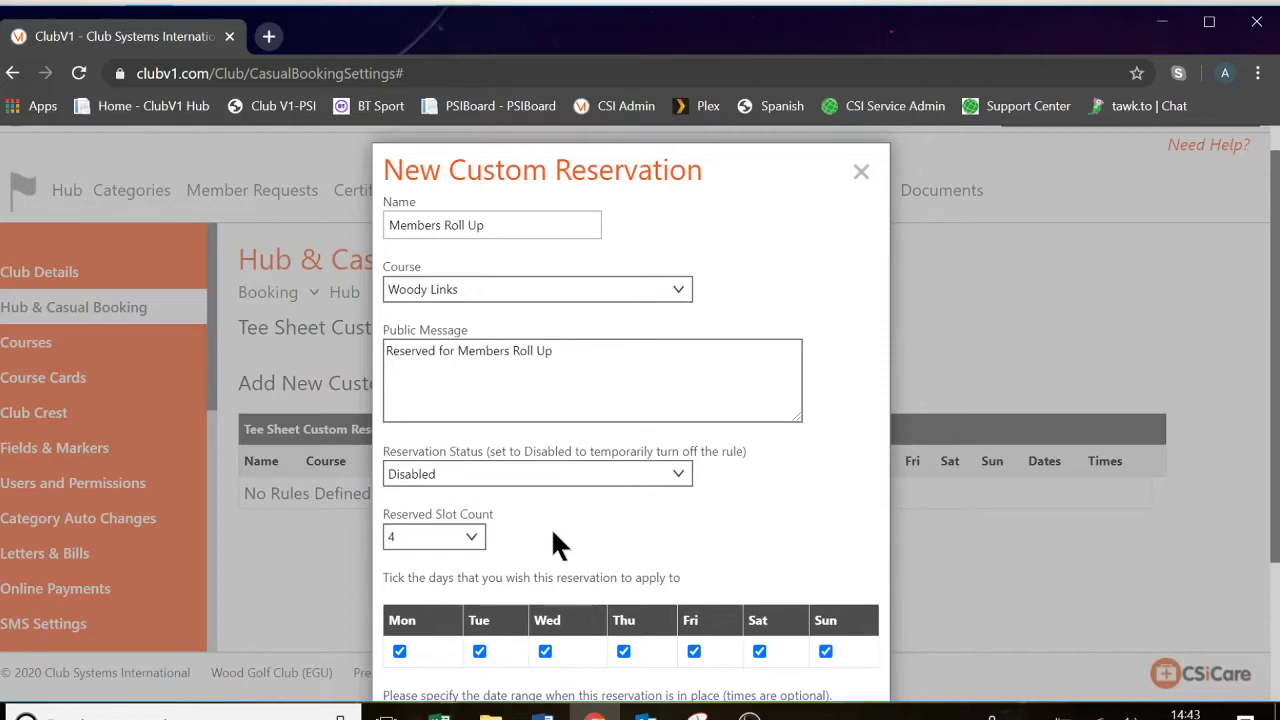
scroll(551, 540, down, 1)
click(636, 403)
click(605, 436)
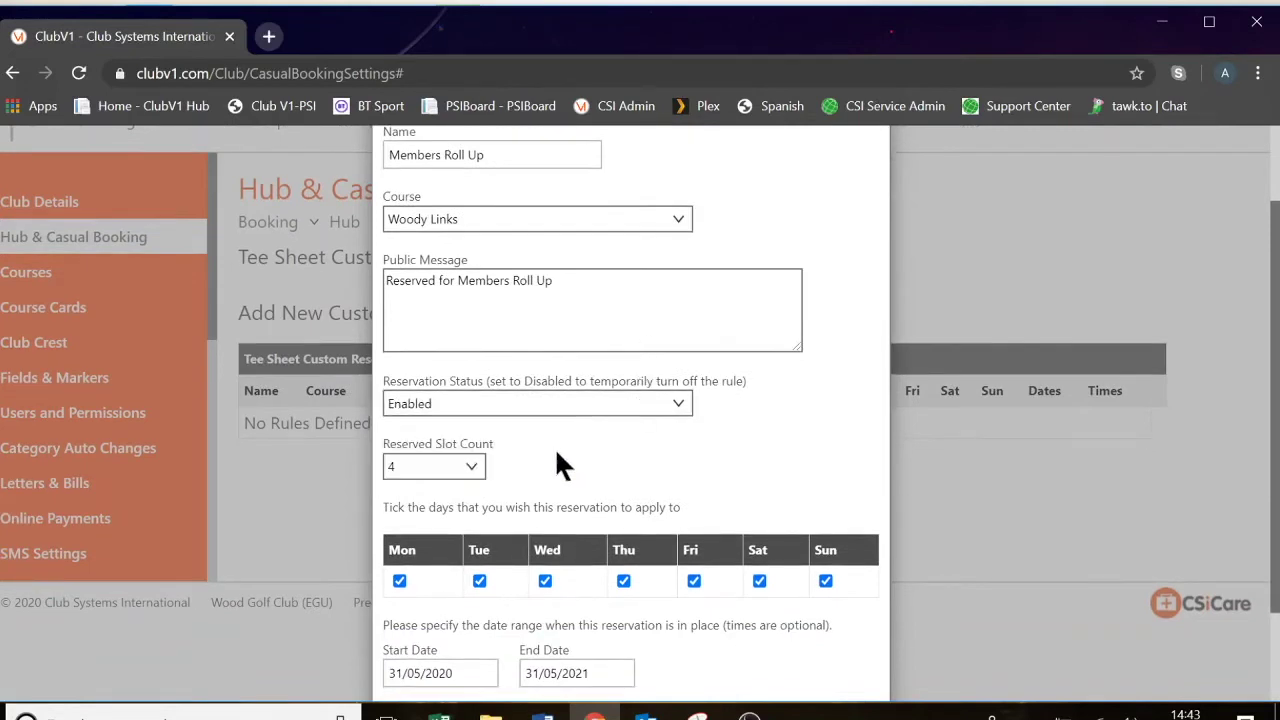
scroll(530, 452, up, 1)
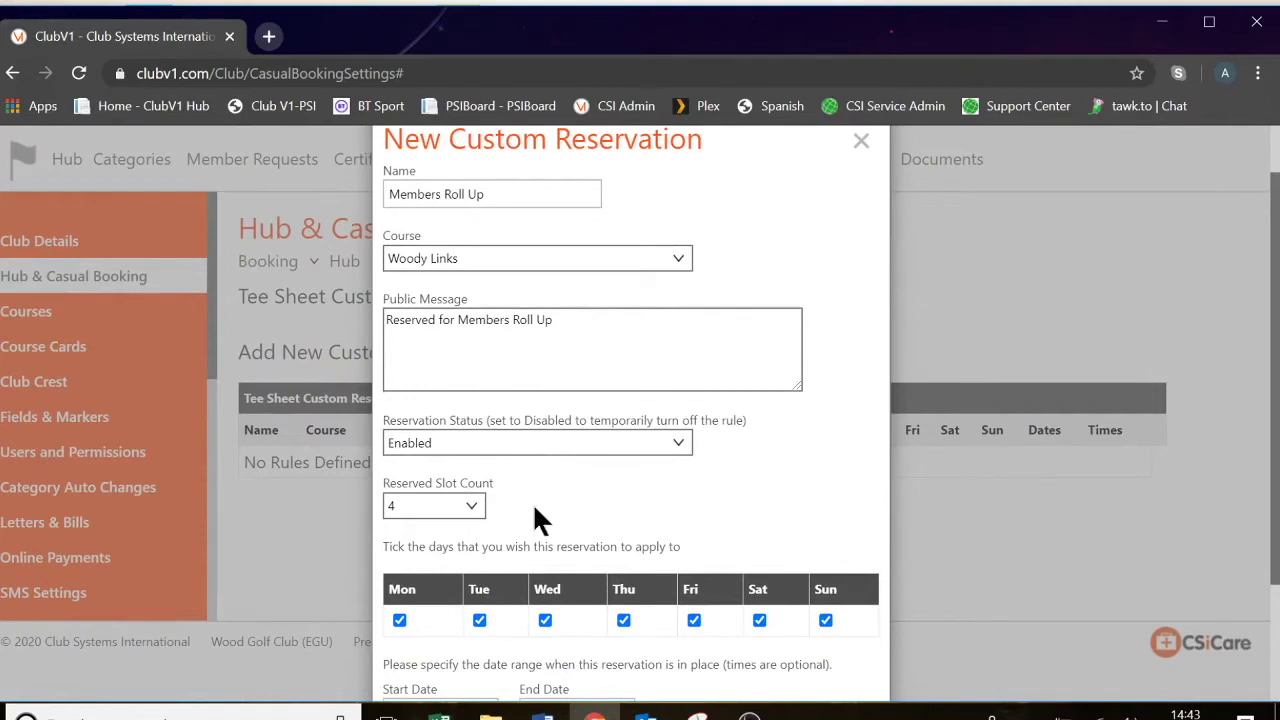
scroll(534, 507, down, 1)
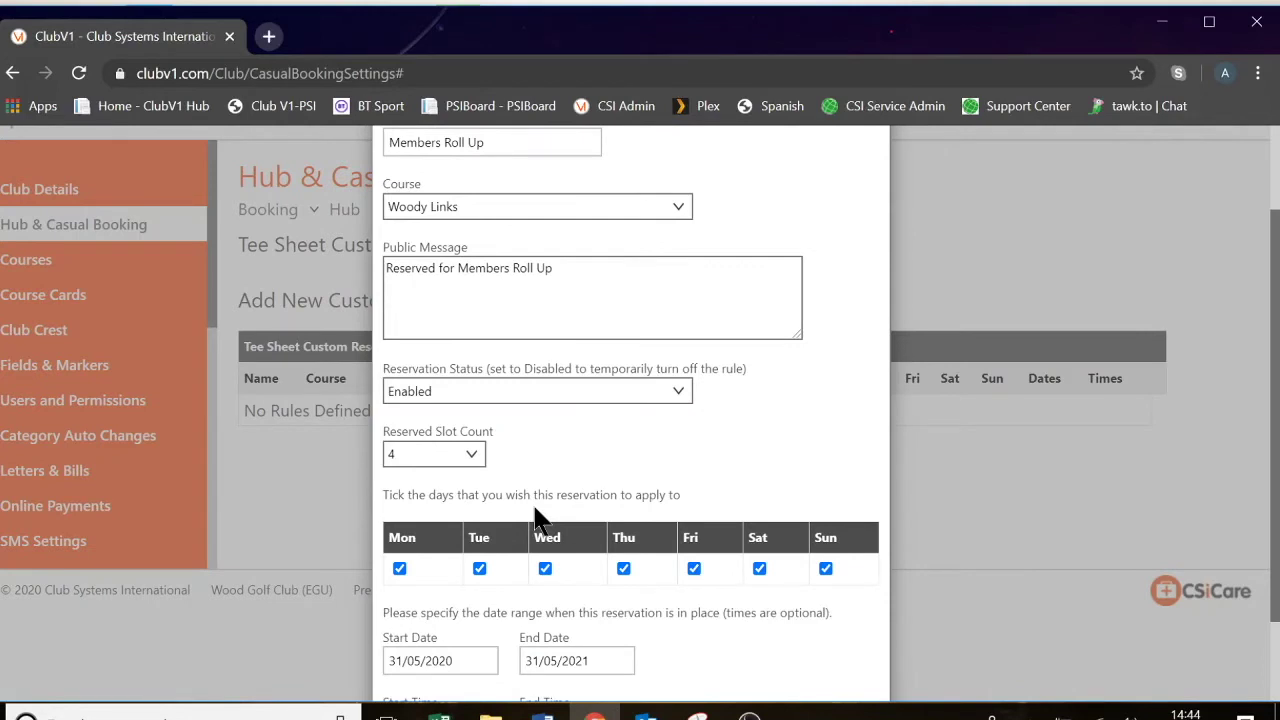
click(470, 454)
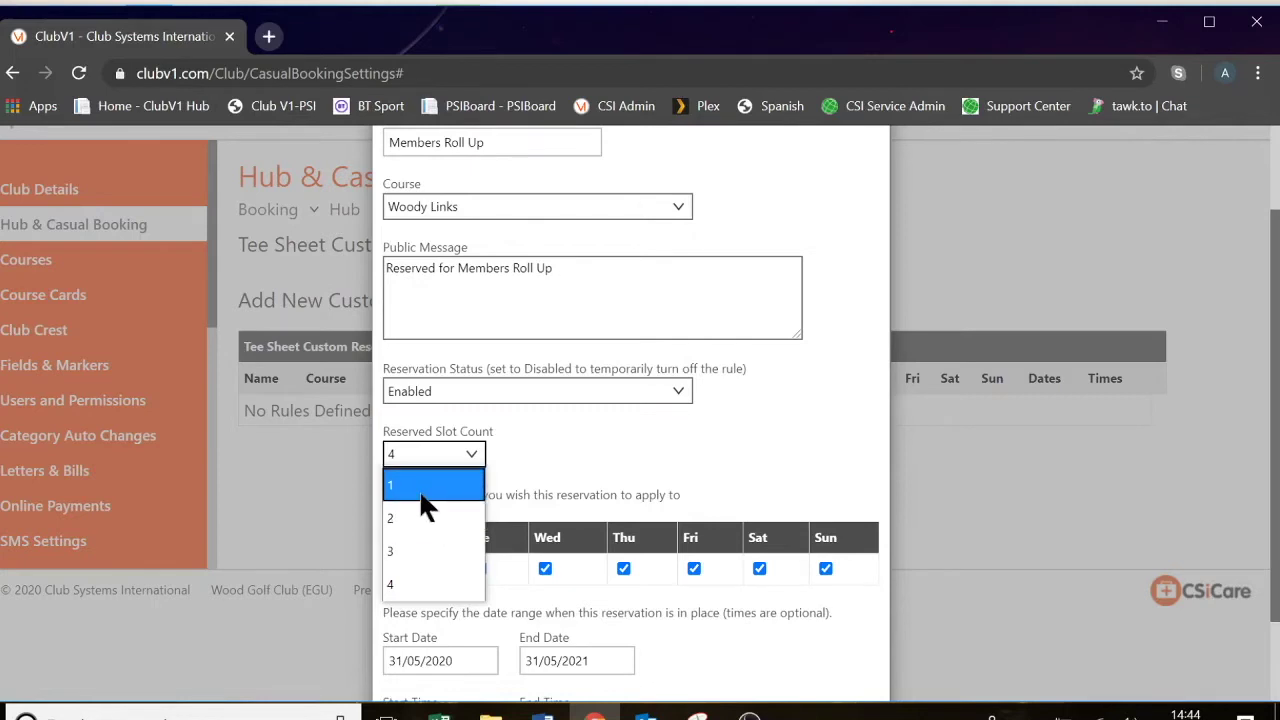
click(523, 455)
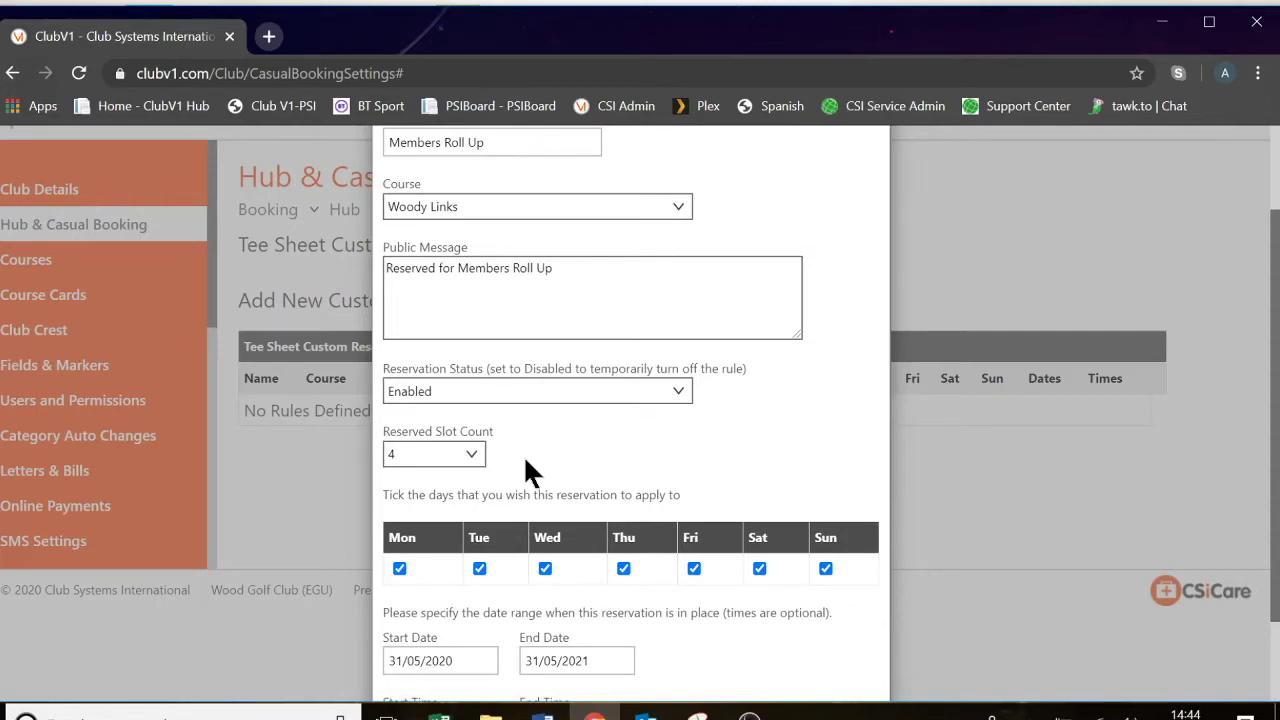
scroll(527, 462, down, 1)
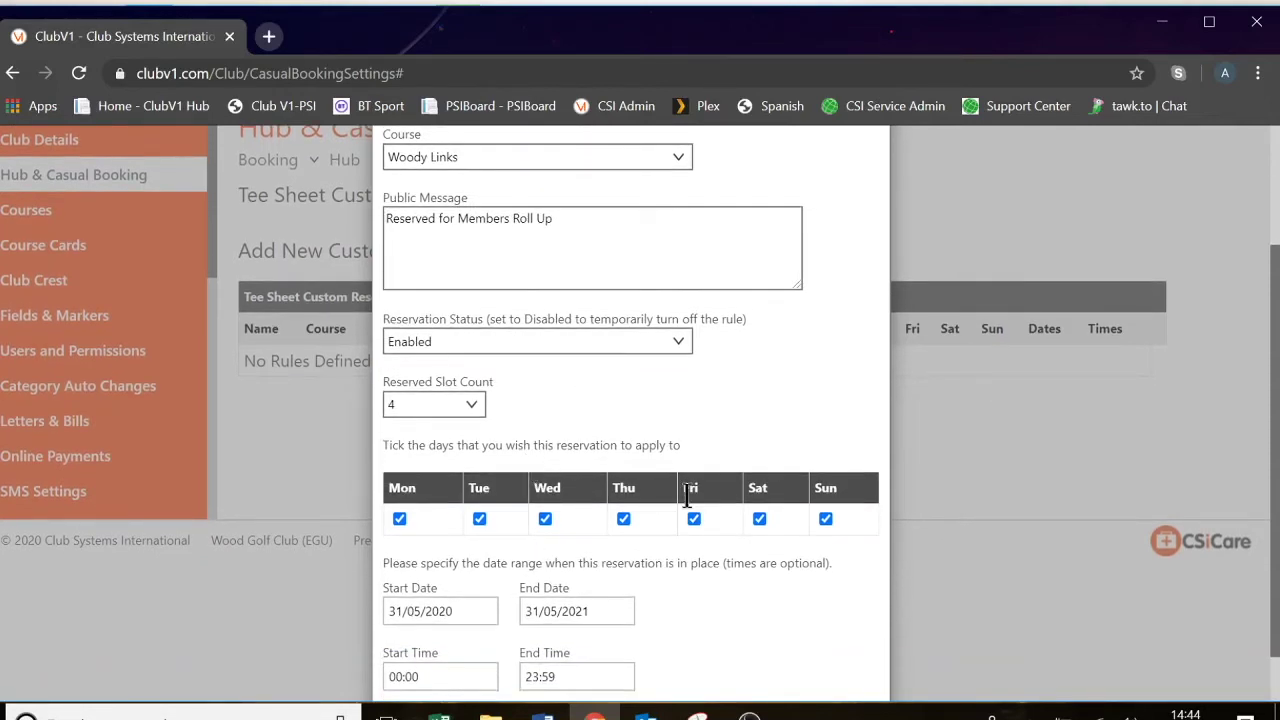
scroll(688, 497, down, 1)
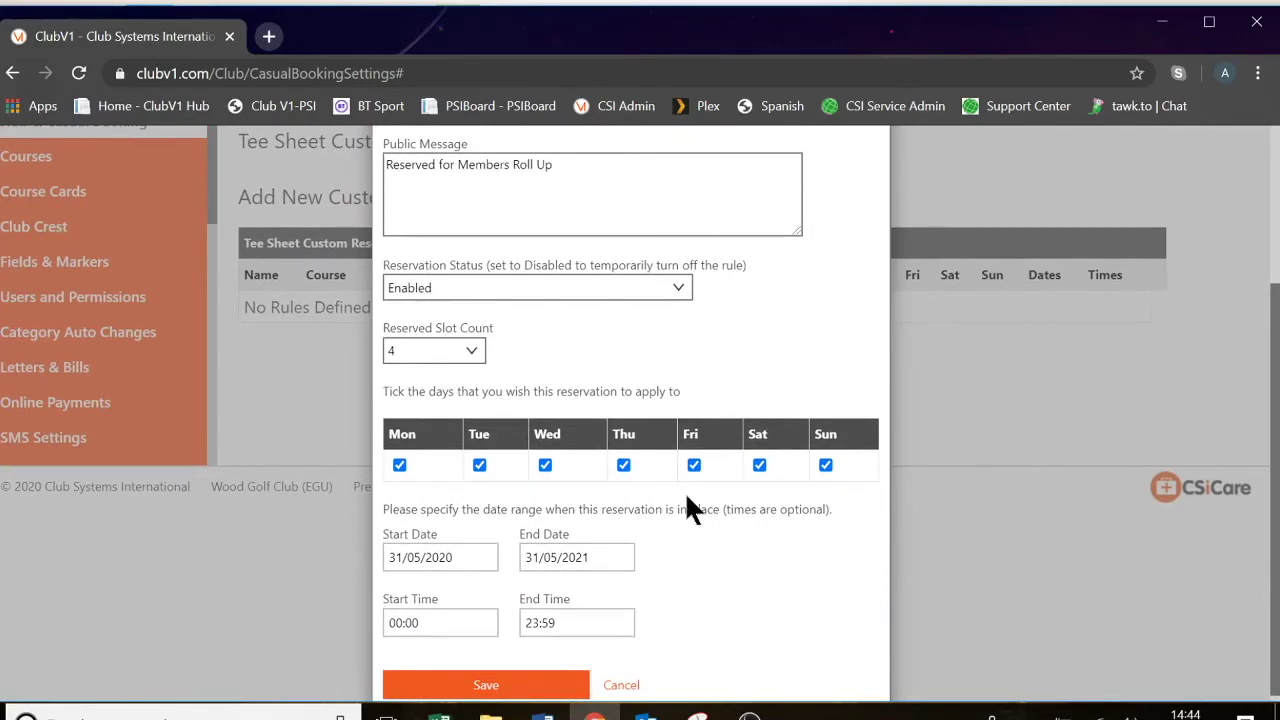
scroll(592, 376, up, 2)
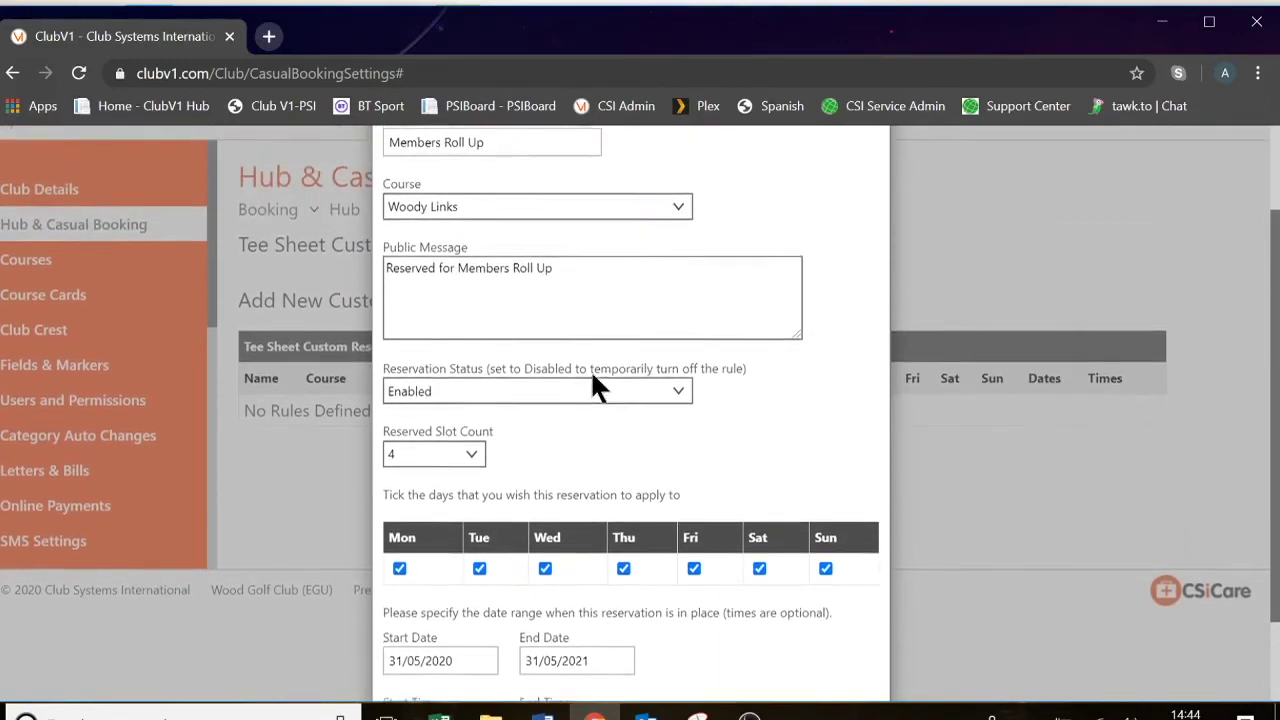
- Untick Tuesday through Sunday so the reservation applies on Mondays only
scroll(592, 380, down, 2)
click(479, 489)
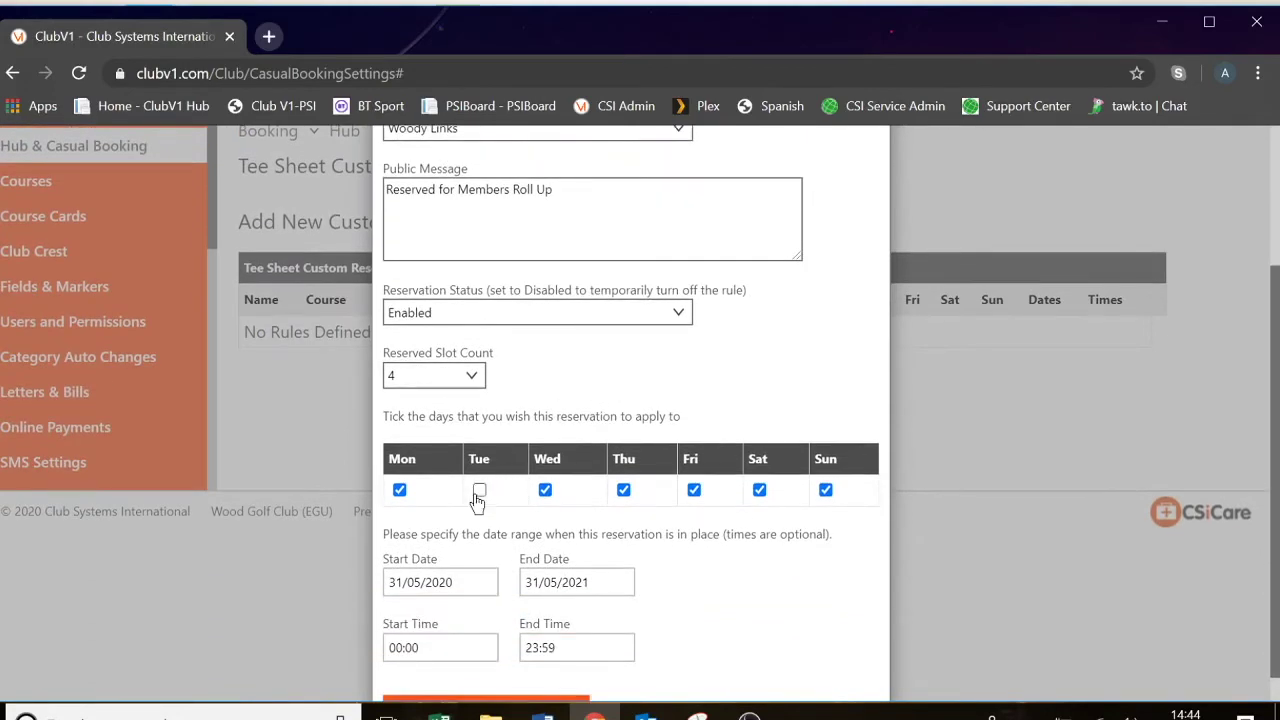
click(547, 492)
click(623, 490)
click(695, 490)
click(759, 490)
click(825, 490)
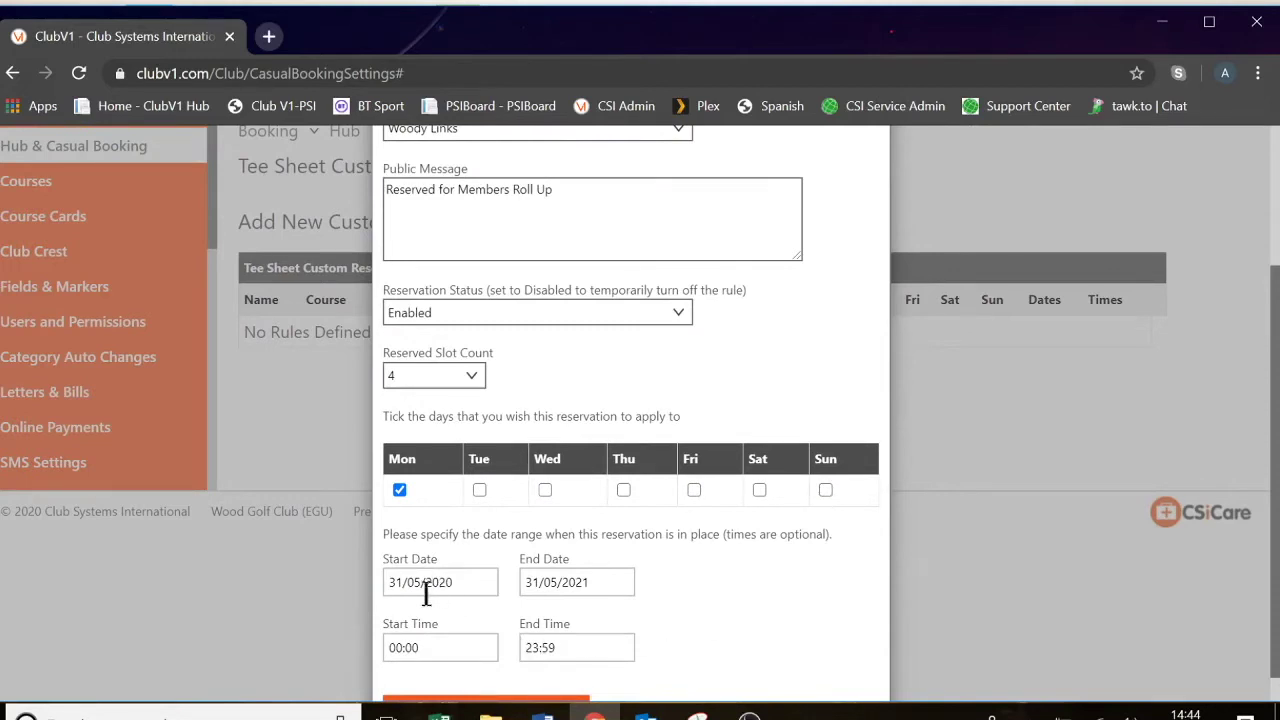
- Set the reservation's end date to 30/06/2020
click(594, 585)
key(BackSpace)
text(0)
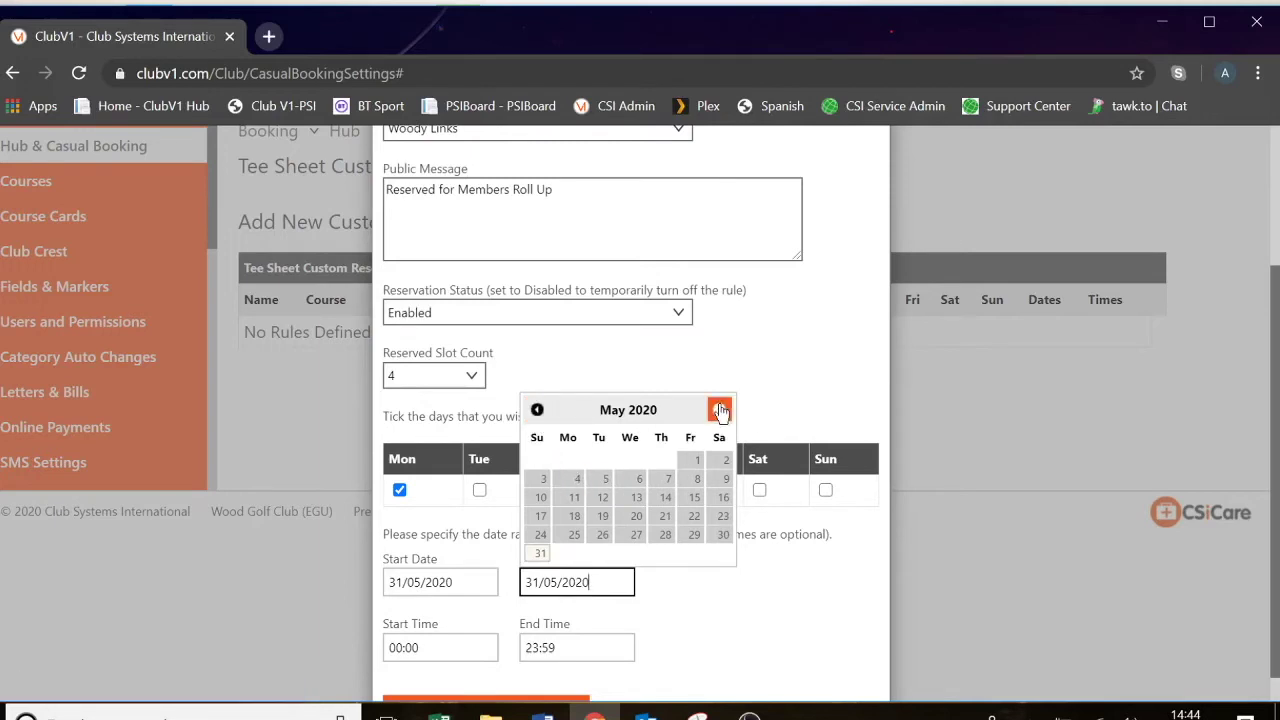
click(719, 410)
click(602, 534)
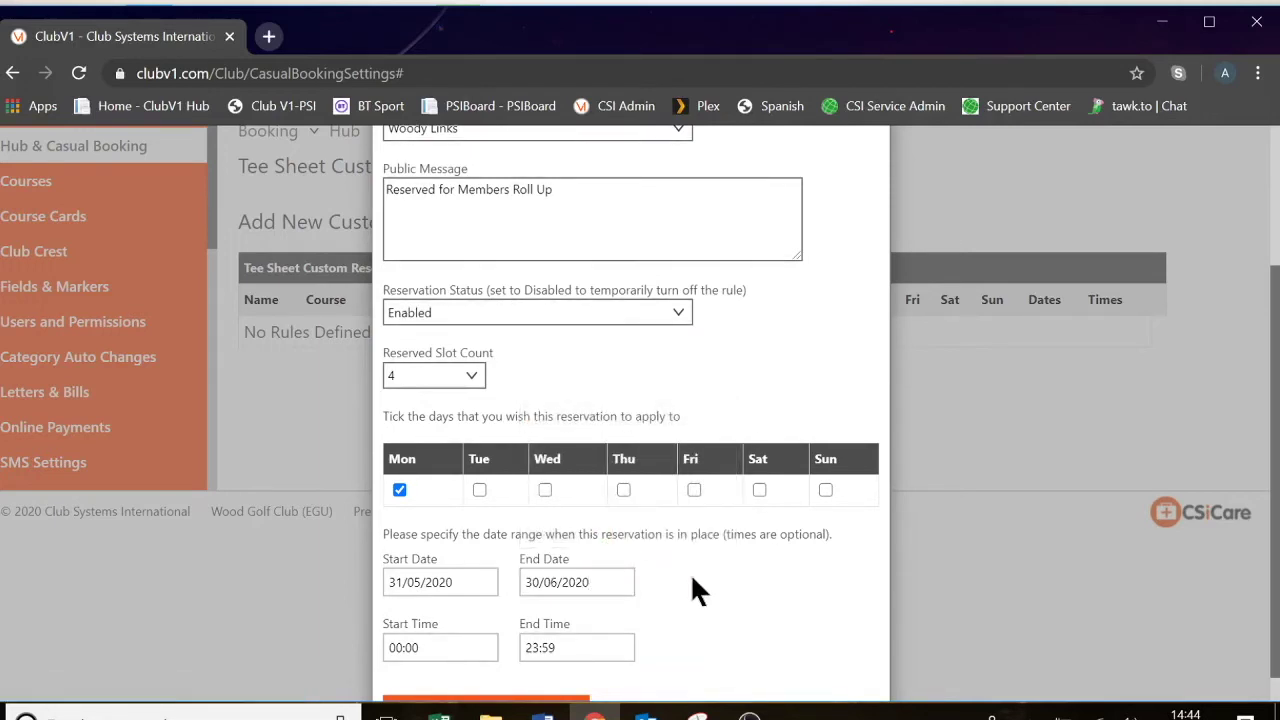
- Set the time window to 08:00–10:00 and save the Members Roll Up reservation
scroll(697, 589, down, 1)
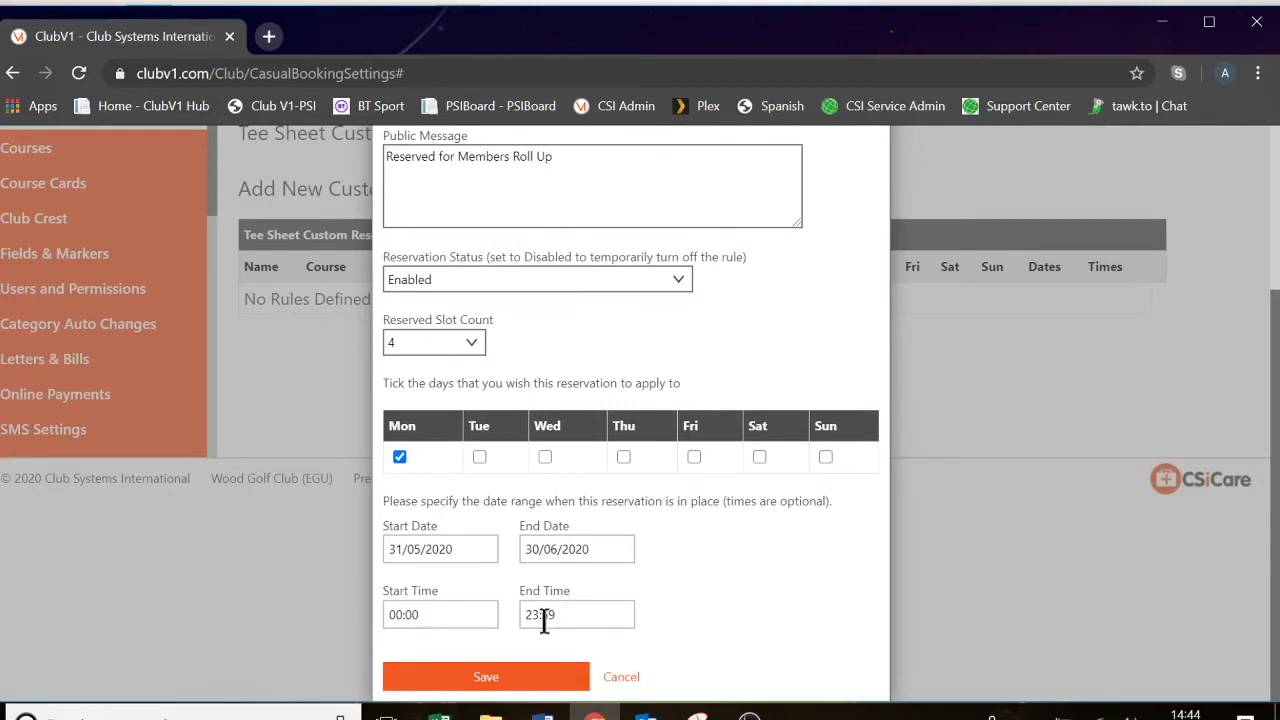
click(448, 618)
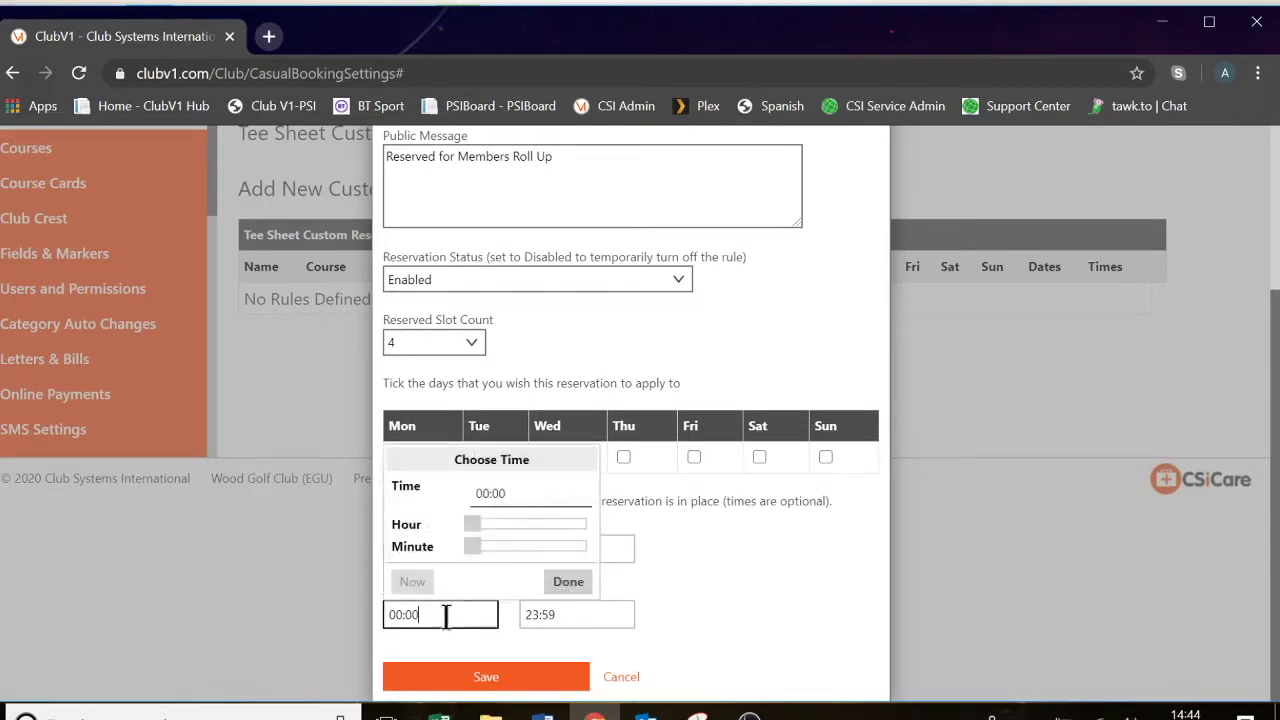
drag(479, 529, 523, 529)
click(568, 581)
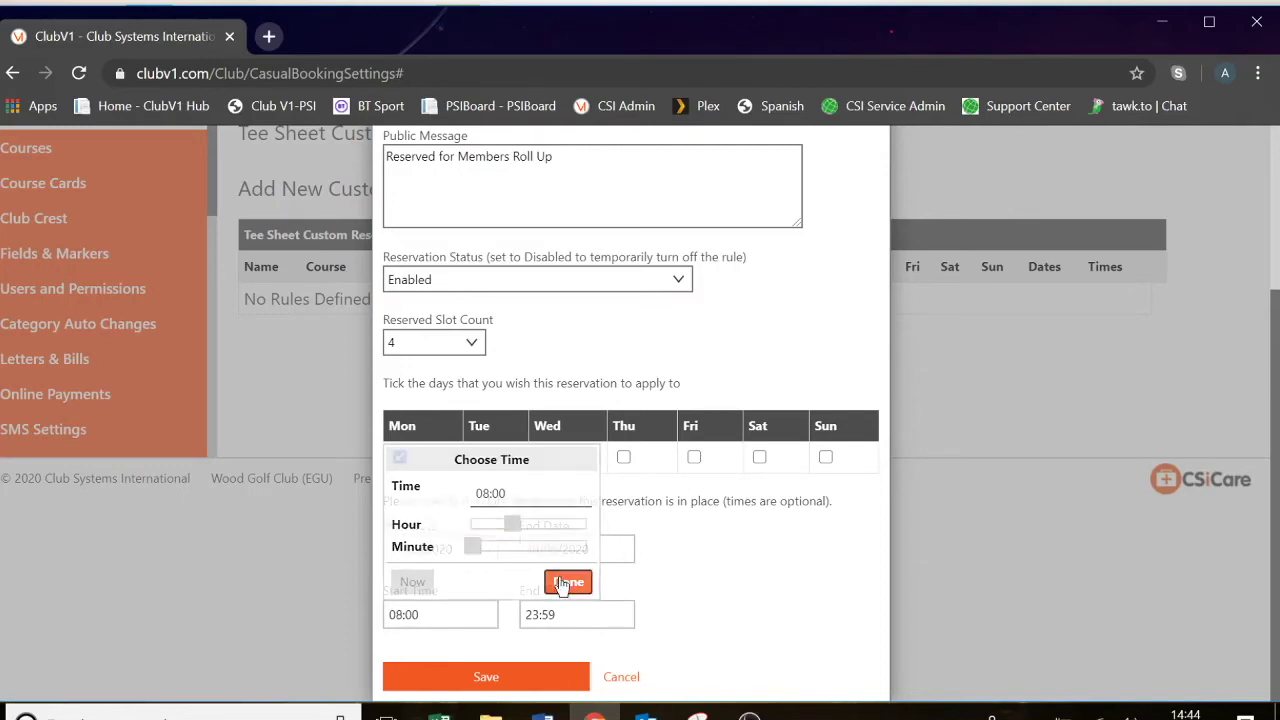
click(571, 612)
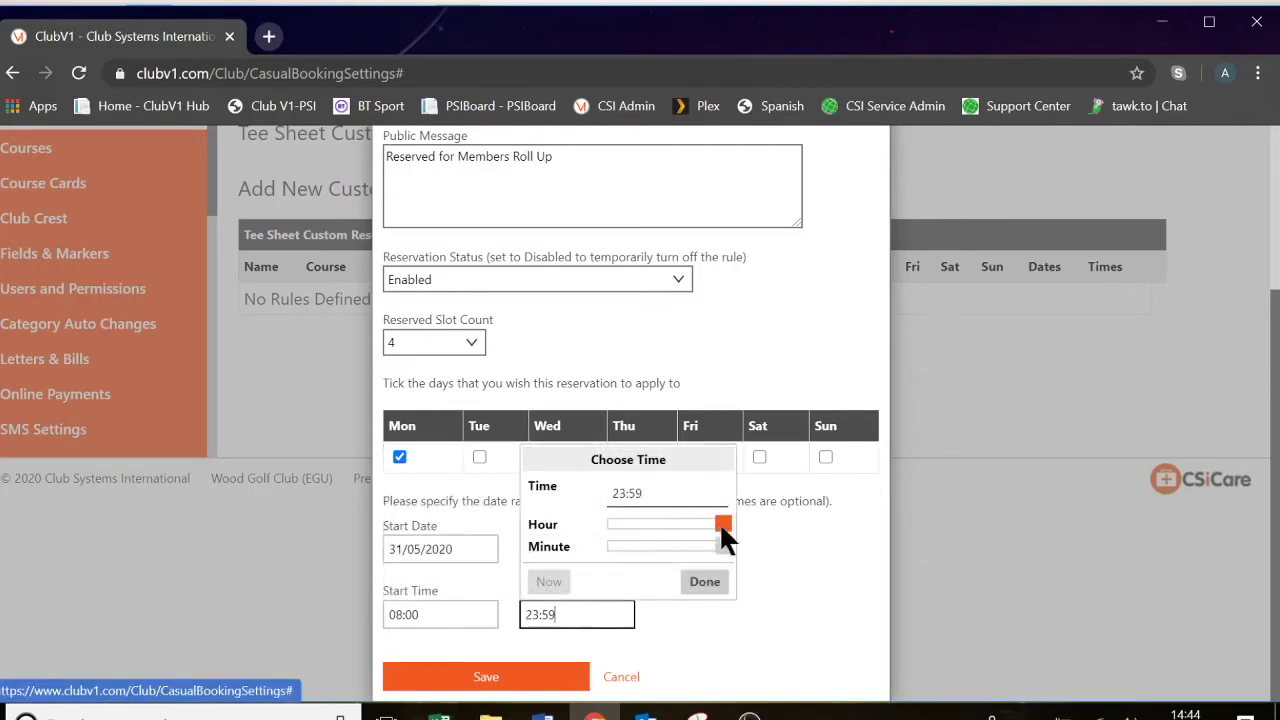
drag(720, 547, 611, 547)
drag(722, 523, 656, 523)
click(704, 581)
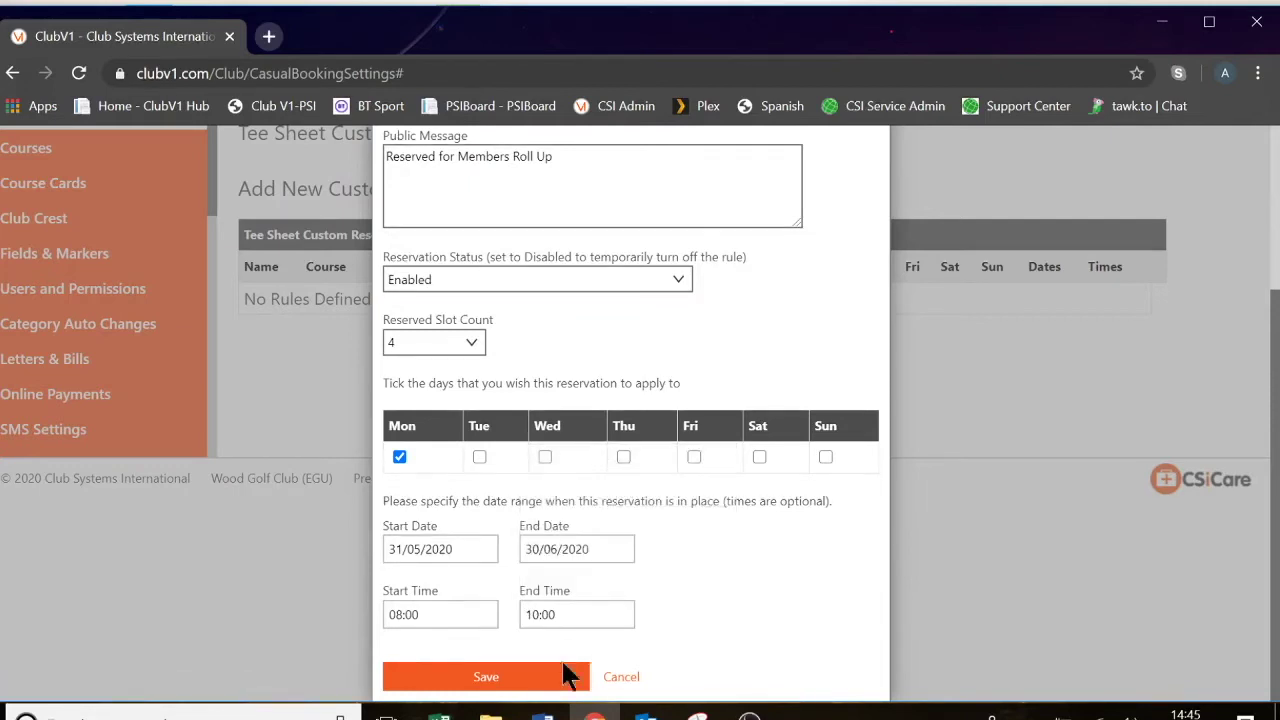
click(533, 683)
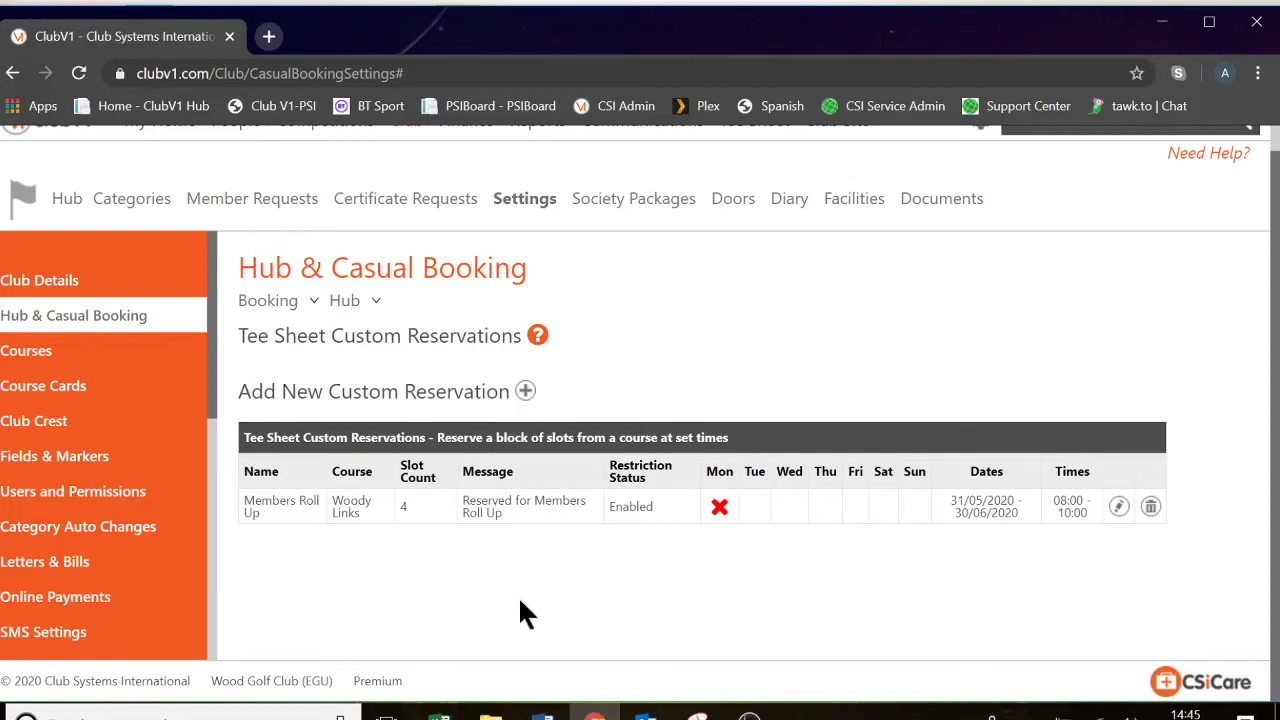
- Open another New Custom Reservation form with default settings
click(526, 392)
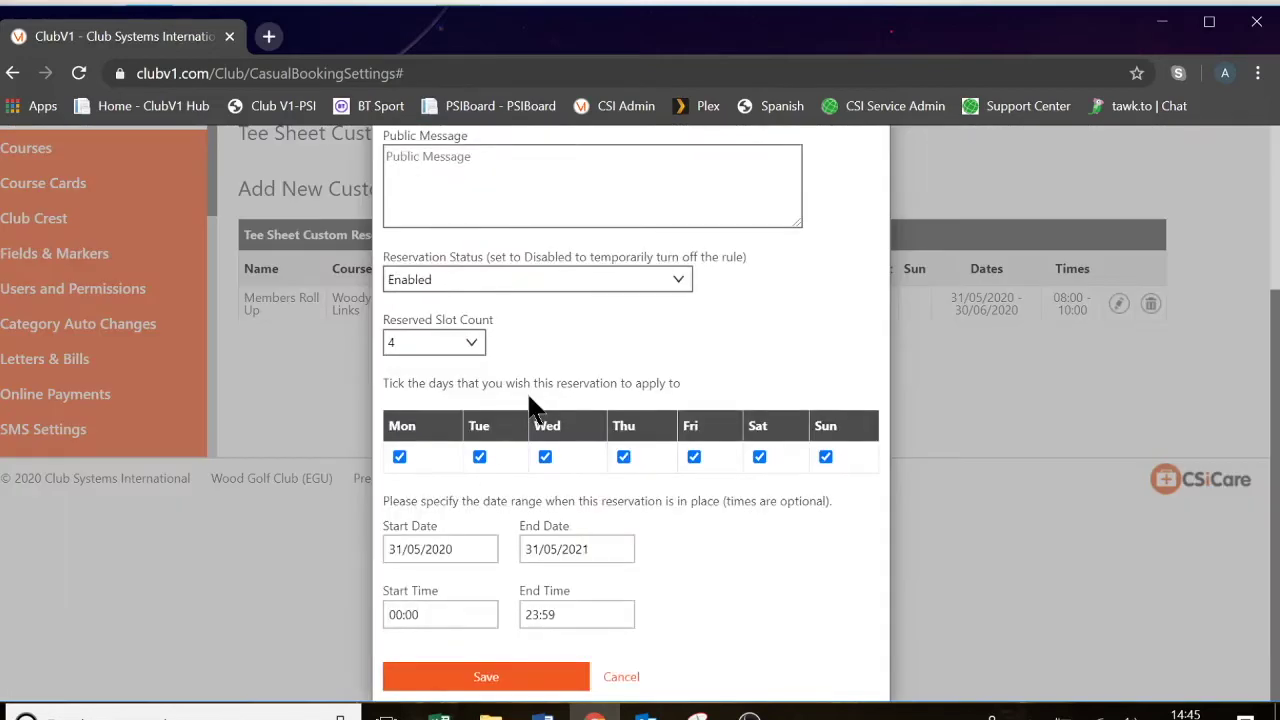
- Name the reservation 'Two Balls Only' with public message 'Two Balls Only'
scroll(478, 230, up, 1)
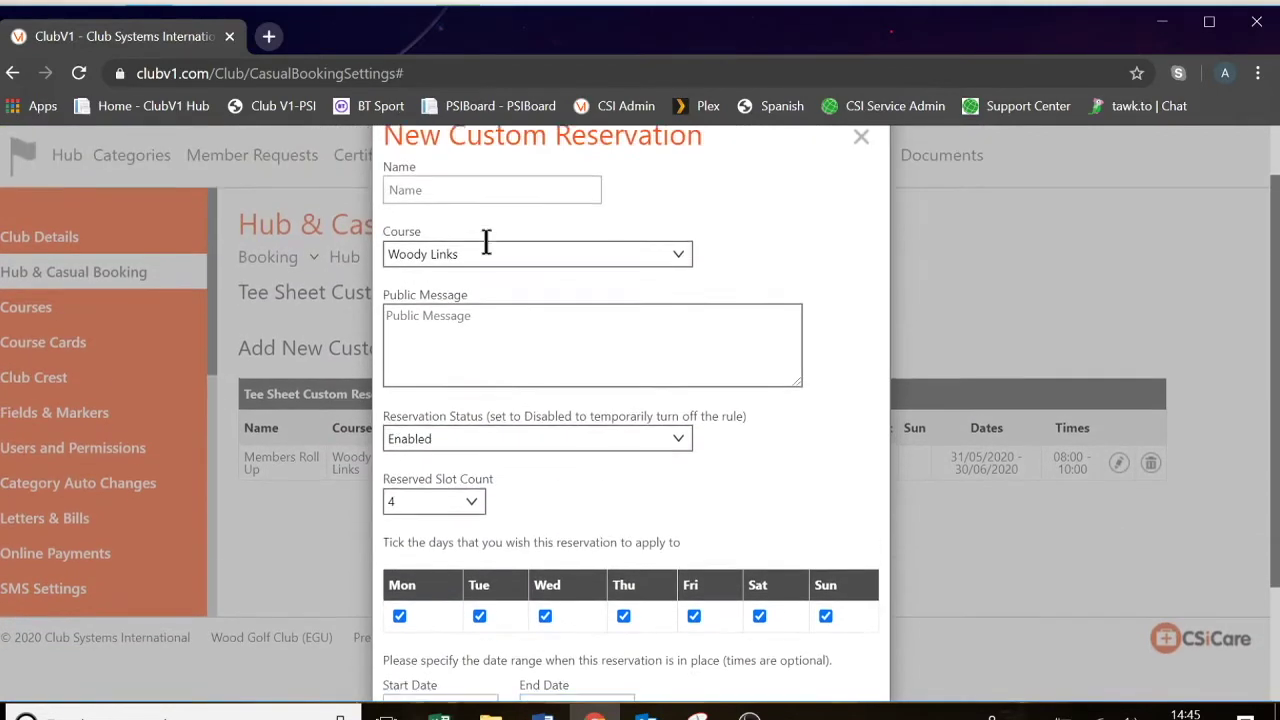
click(465, 197)
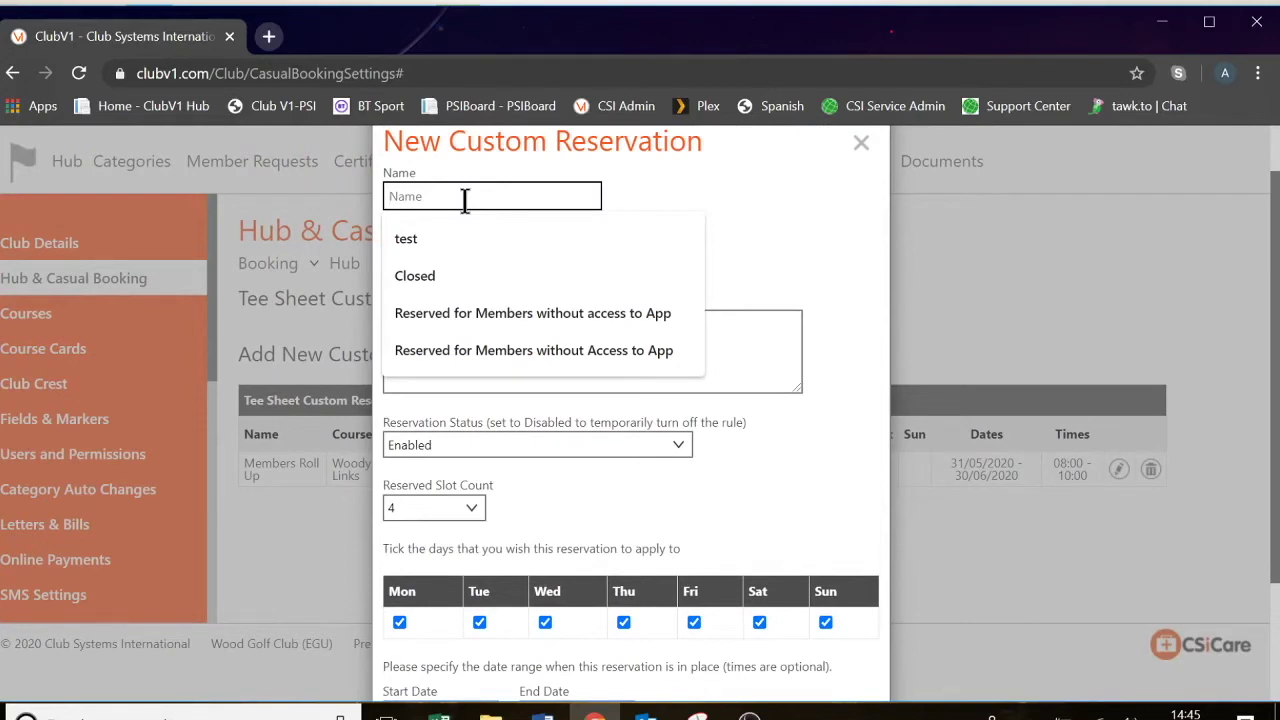
text(Two Bals)
key(BackSpace)
text(ls)
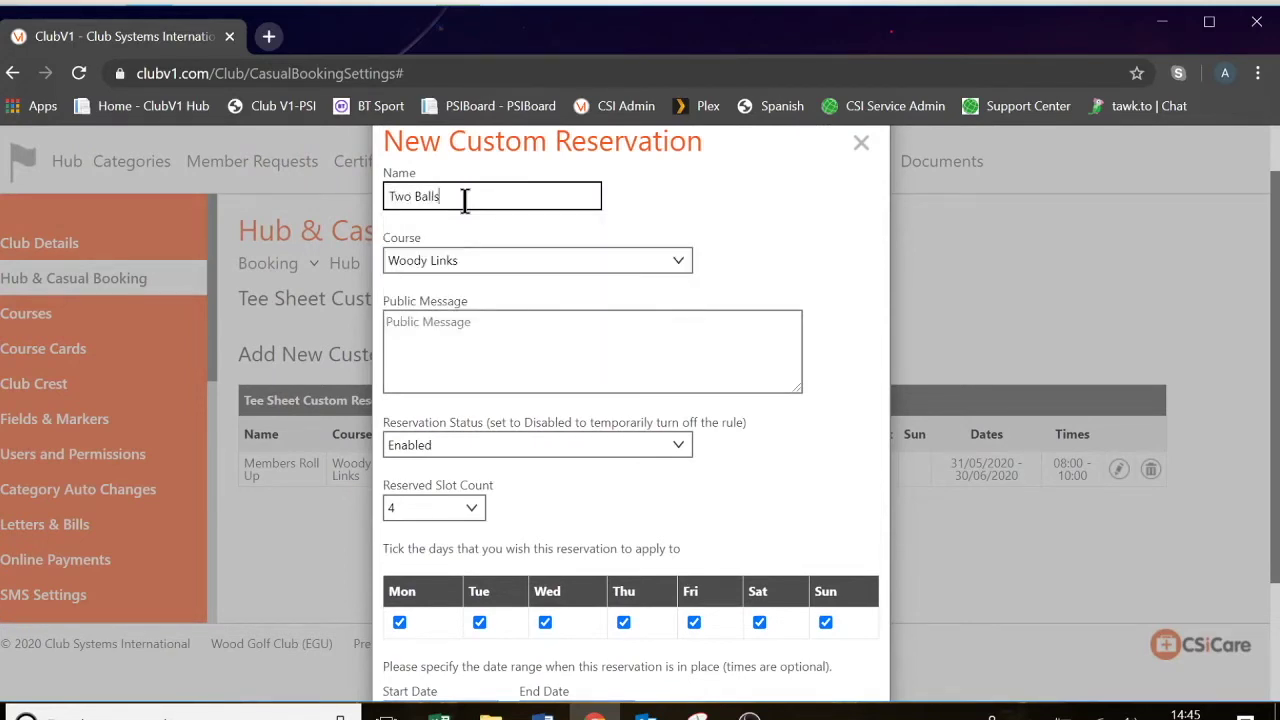
text( Only)
click(443, 331)
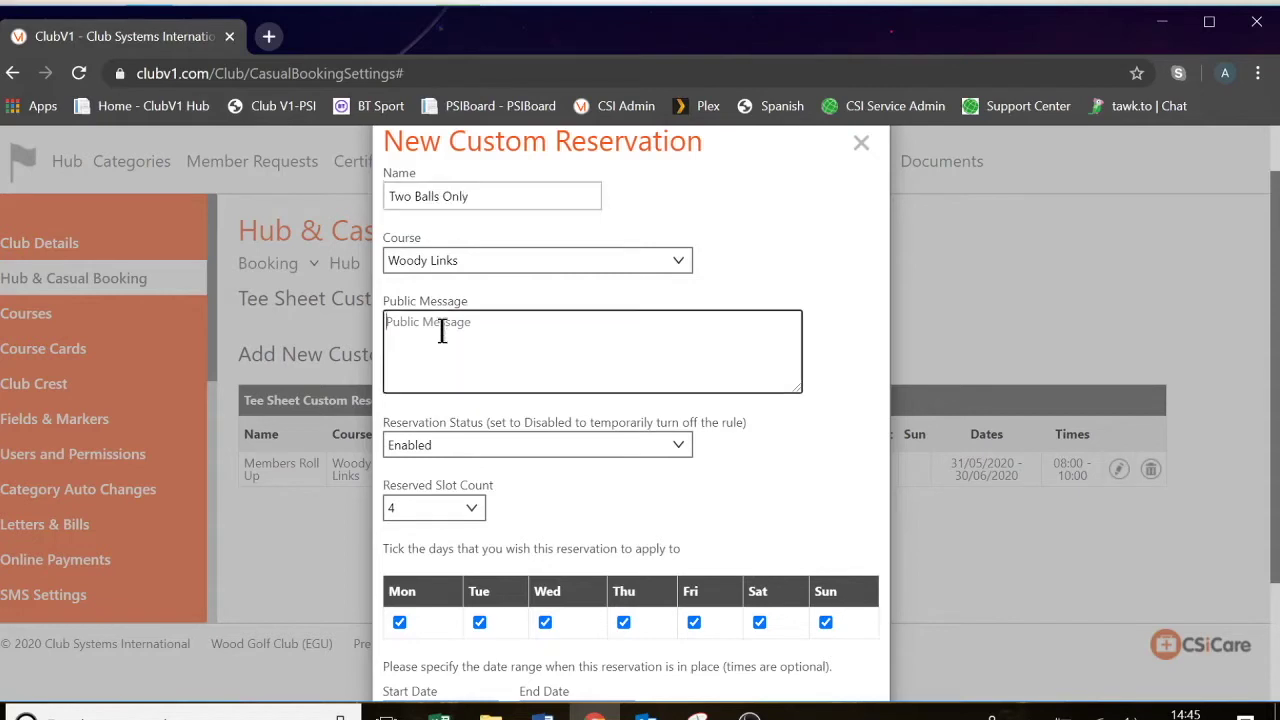
text(Two Balls Only)
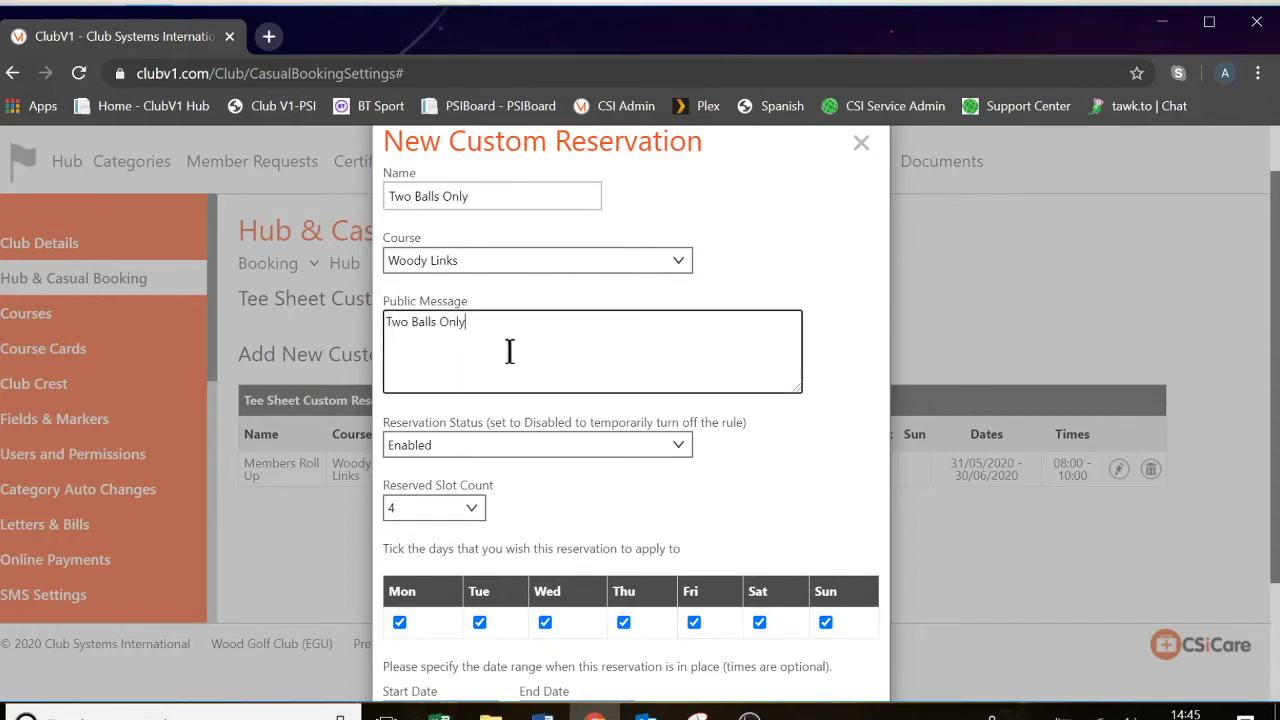
- Change the reserved slot count from 4 to 2
scroll(509, 351, up, 1)
scroll(597, 481, down, 1)
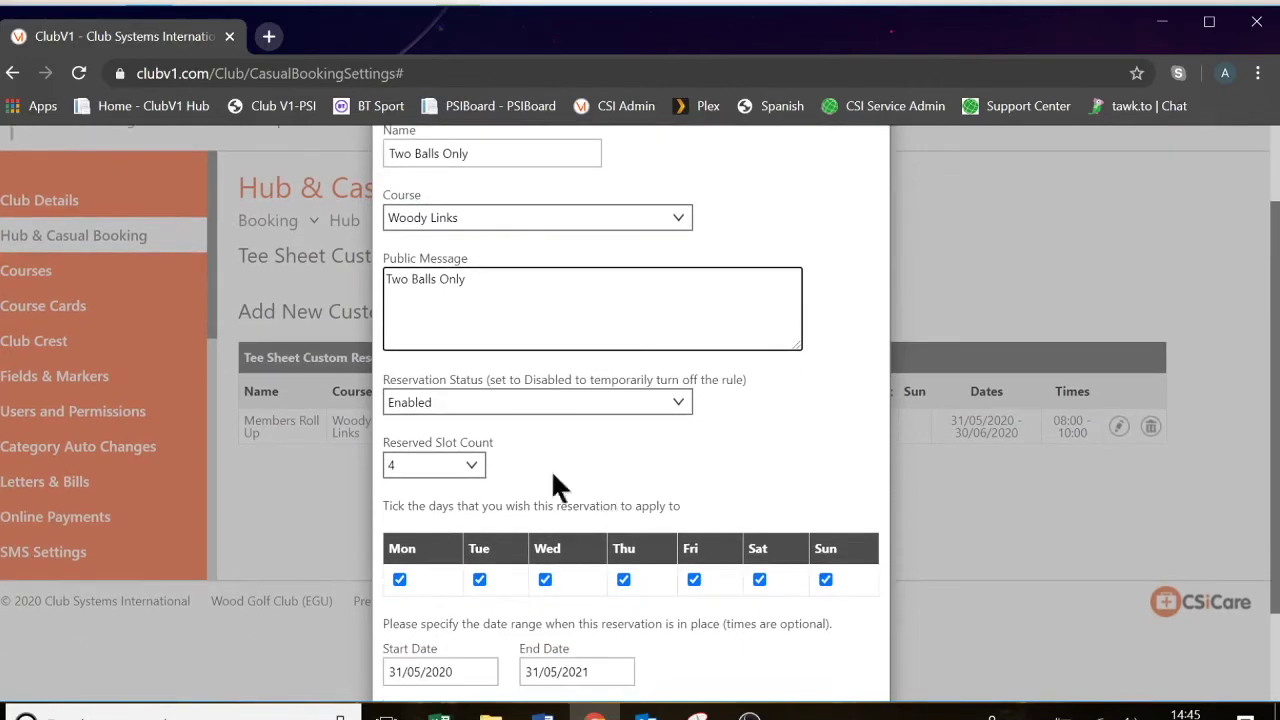
click(415, 475)
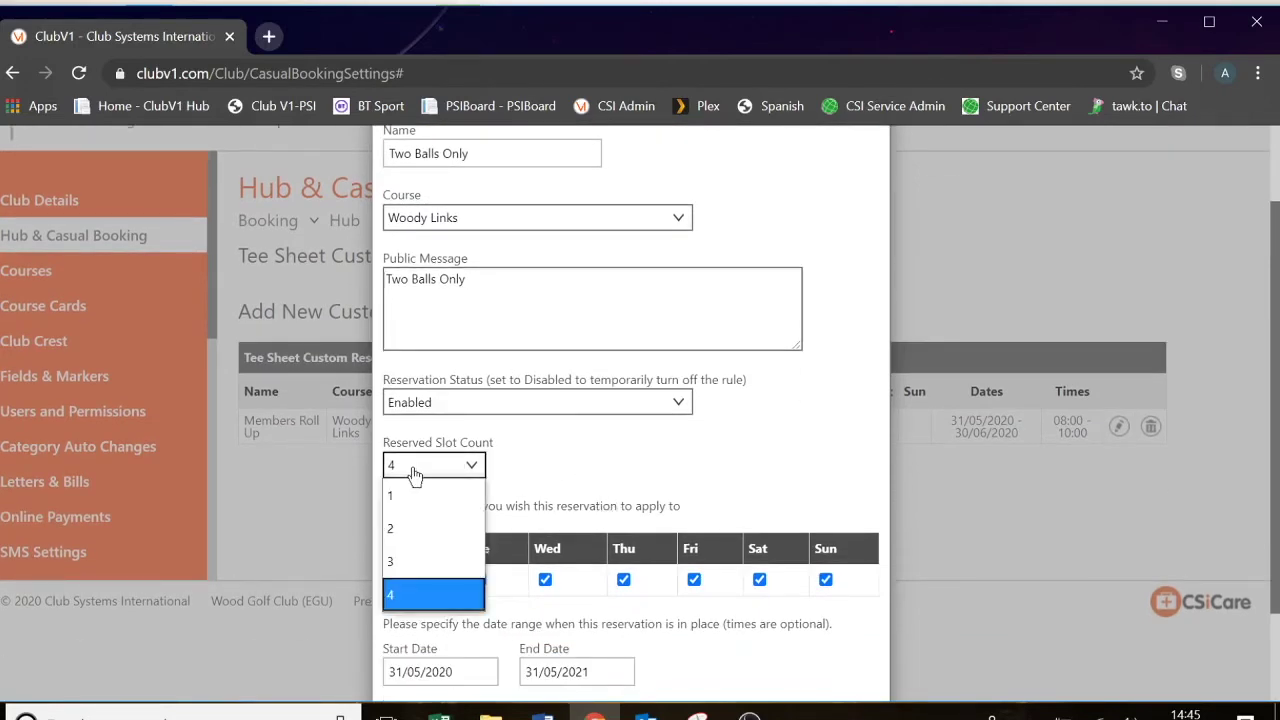
click(450, 528)
click(560, 462)
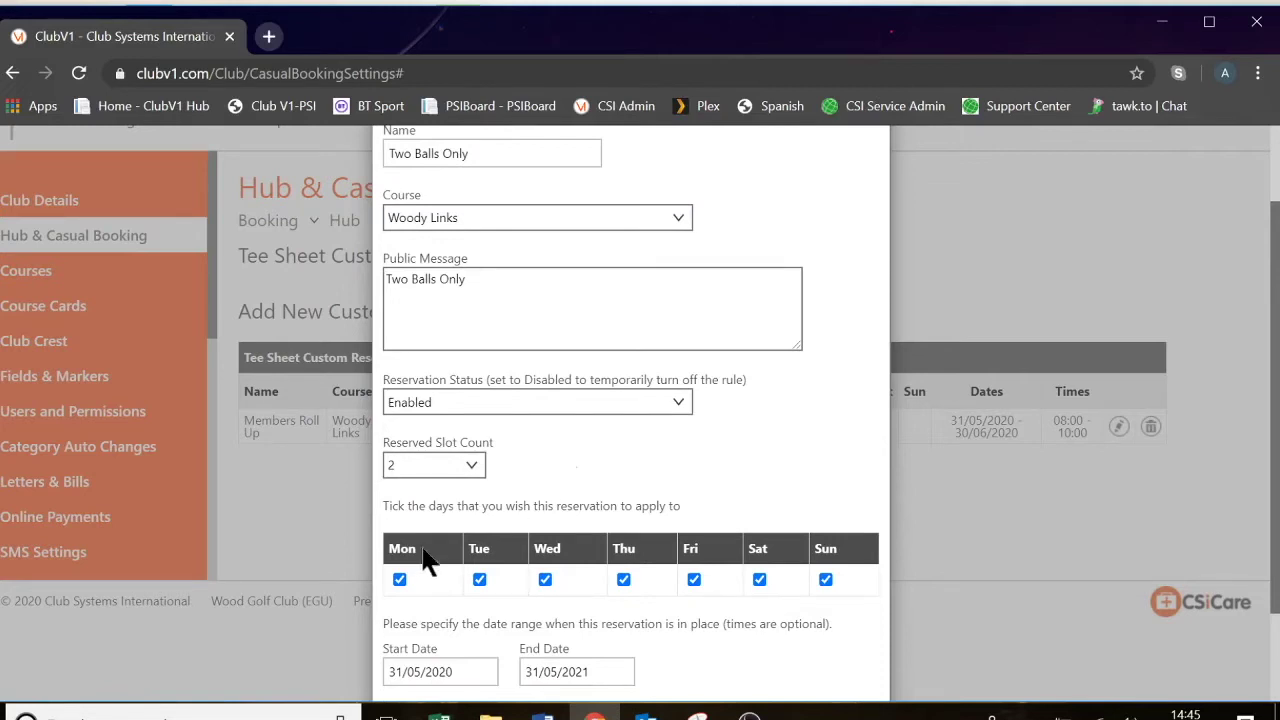
- Limit the reservation to Wednesdays and set its end date to 30/06/2020
click(479, 580)
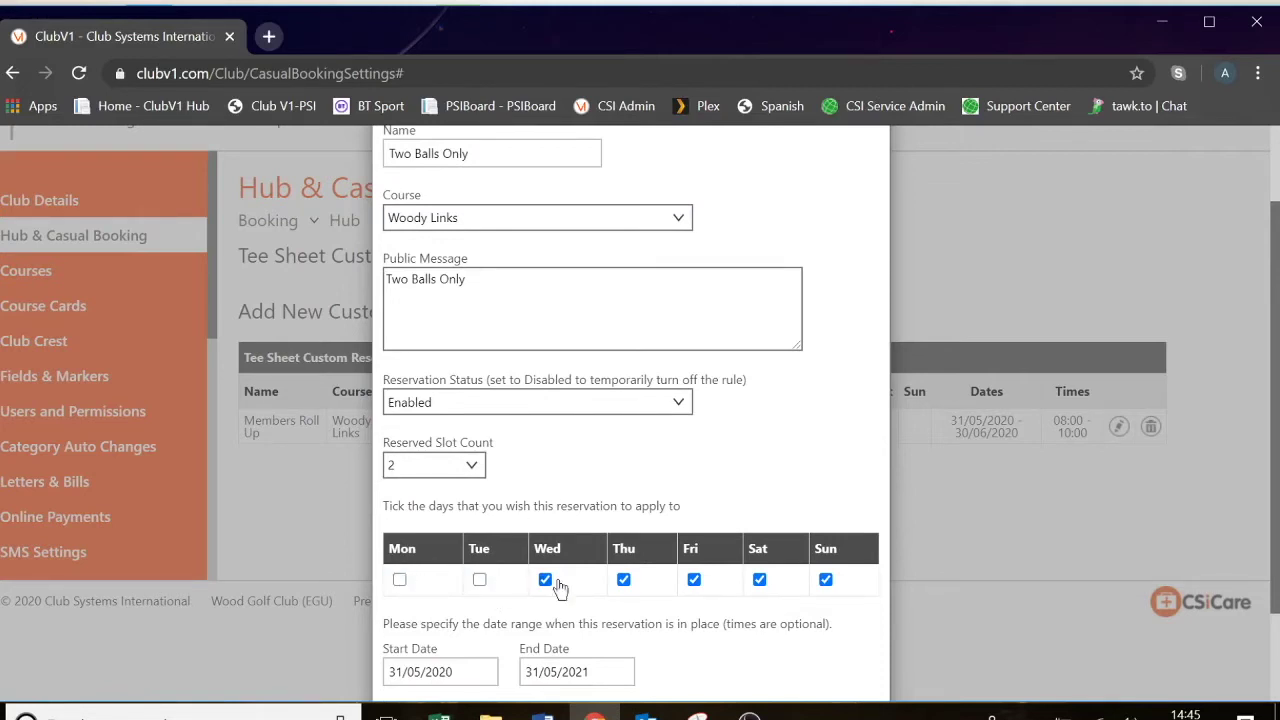
click(623, 580)
click(694, 580)
click(825, 582)
scroll(693, 654, down, 2)
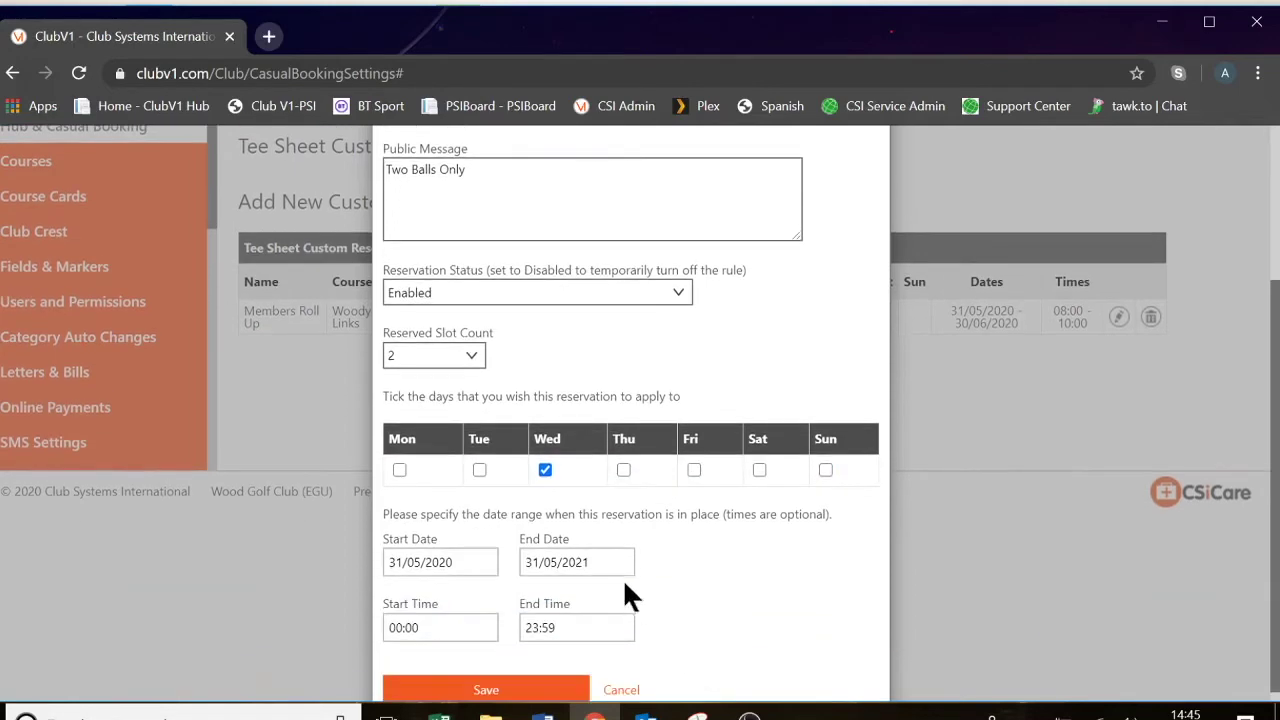
click(605, 560)
key(BackSpace)
text(0)
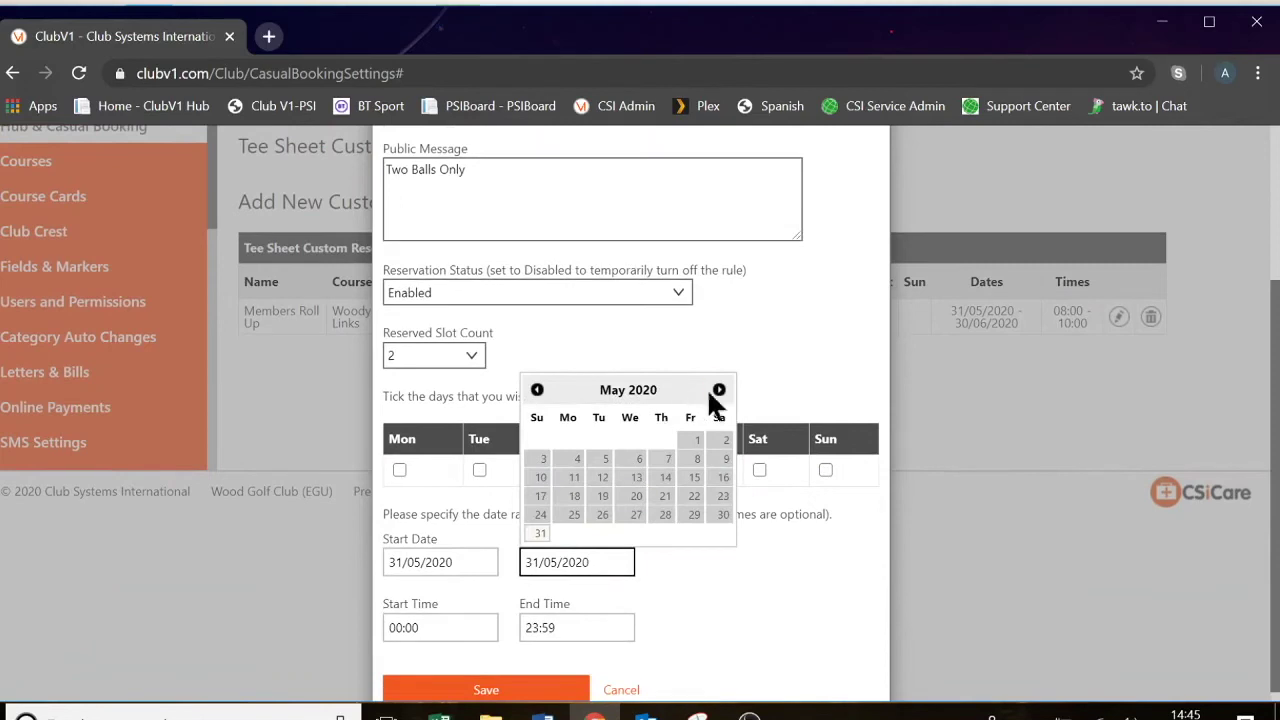
click(719, 389)
click(602, 514)
- Set the time window to 10:00–12:00 and save the Two Balls Only reservation
click(451, 627)
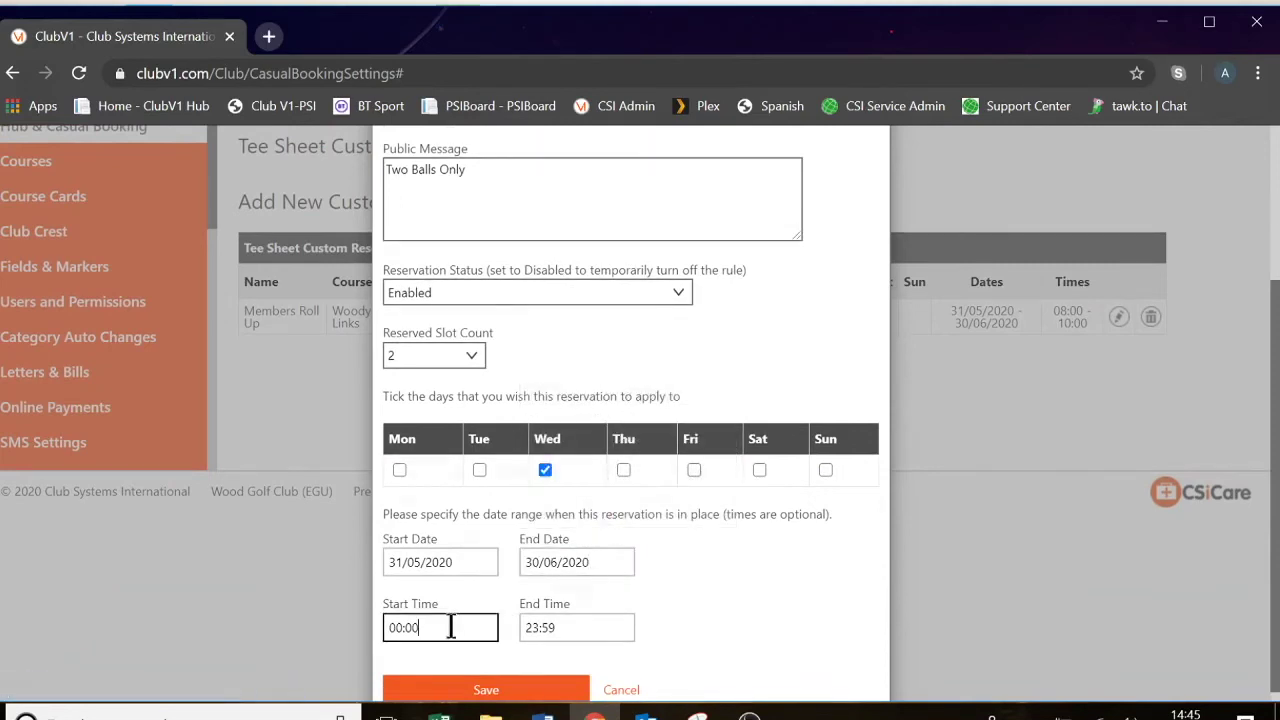
drag(468, 535, 518, 546)
click(563, 596)
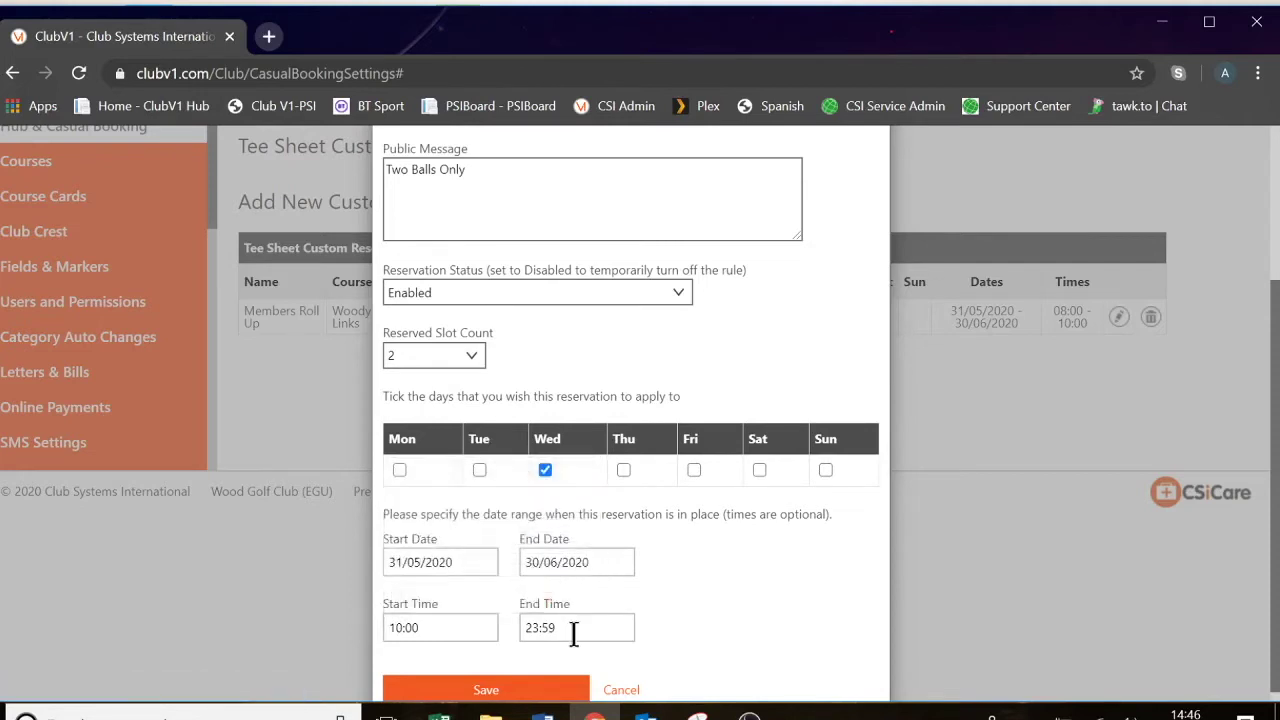
click(590, 625)
drag(718, 558, 594, 562)
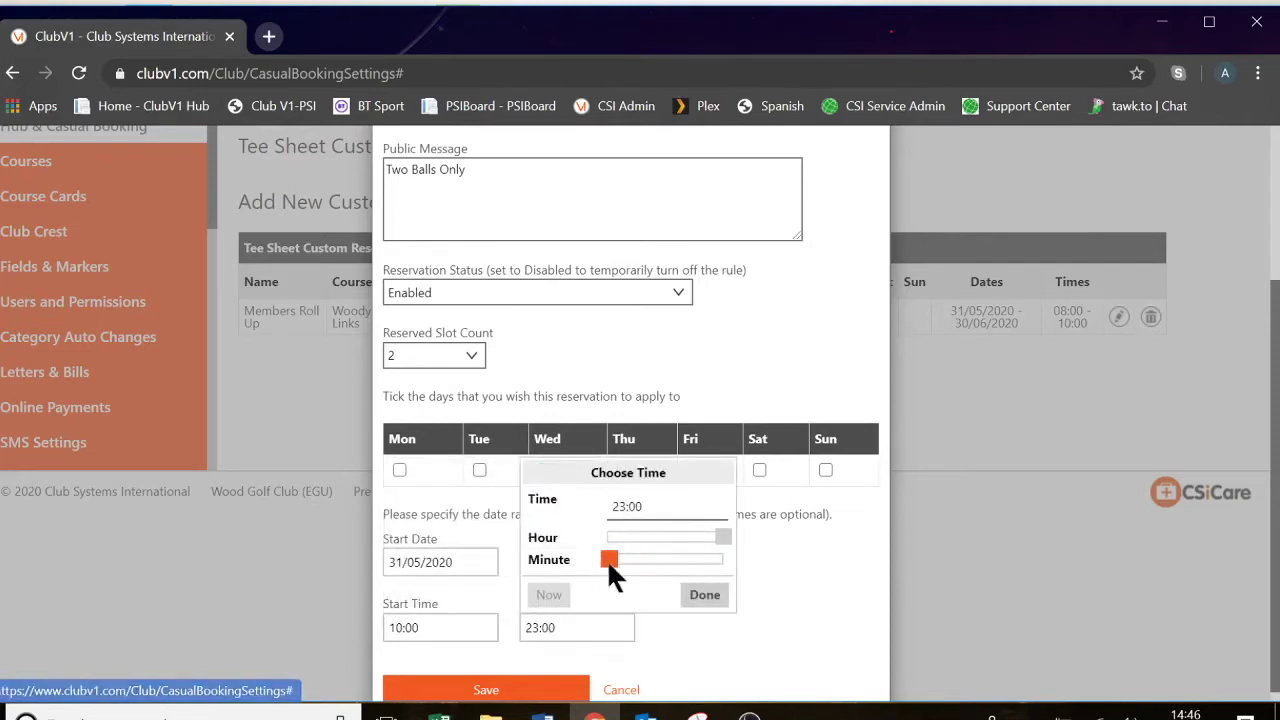
drag(716, 537, 660, 547)
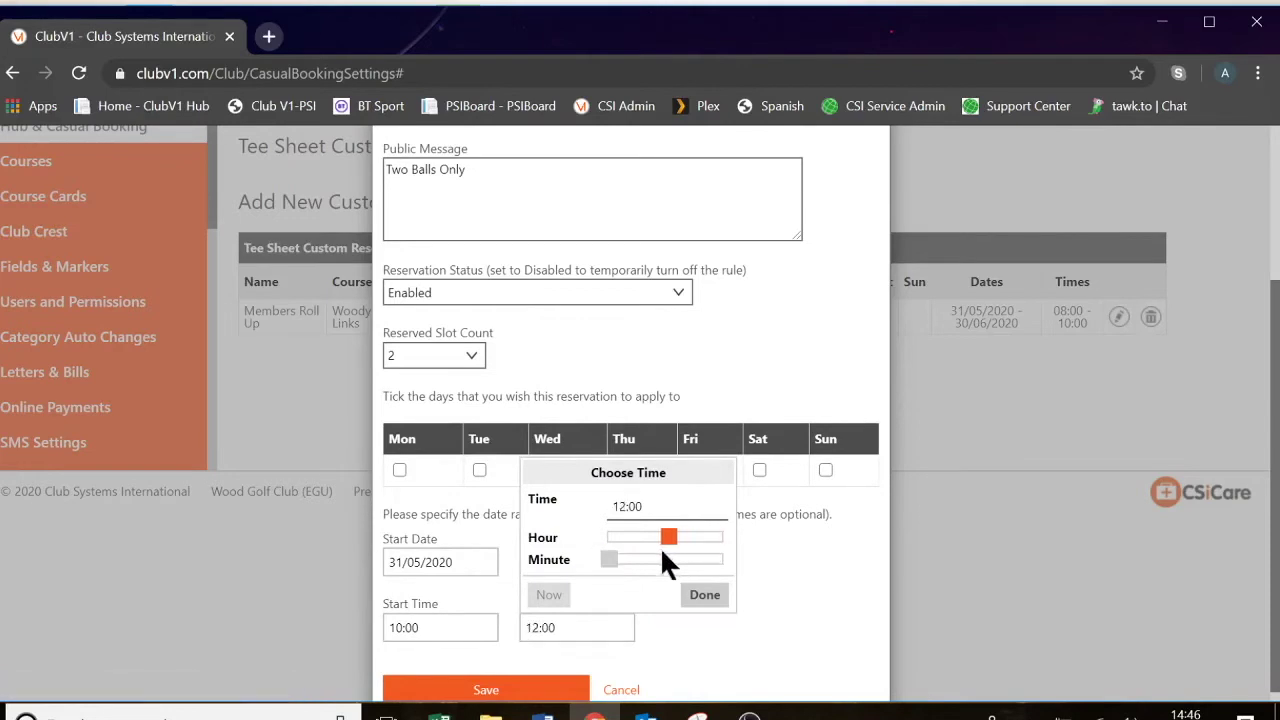
click(704, 594)
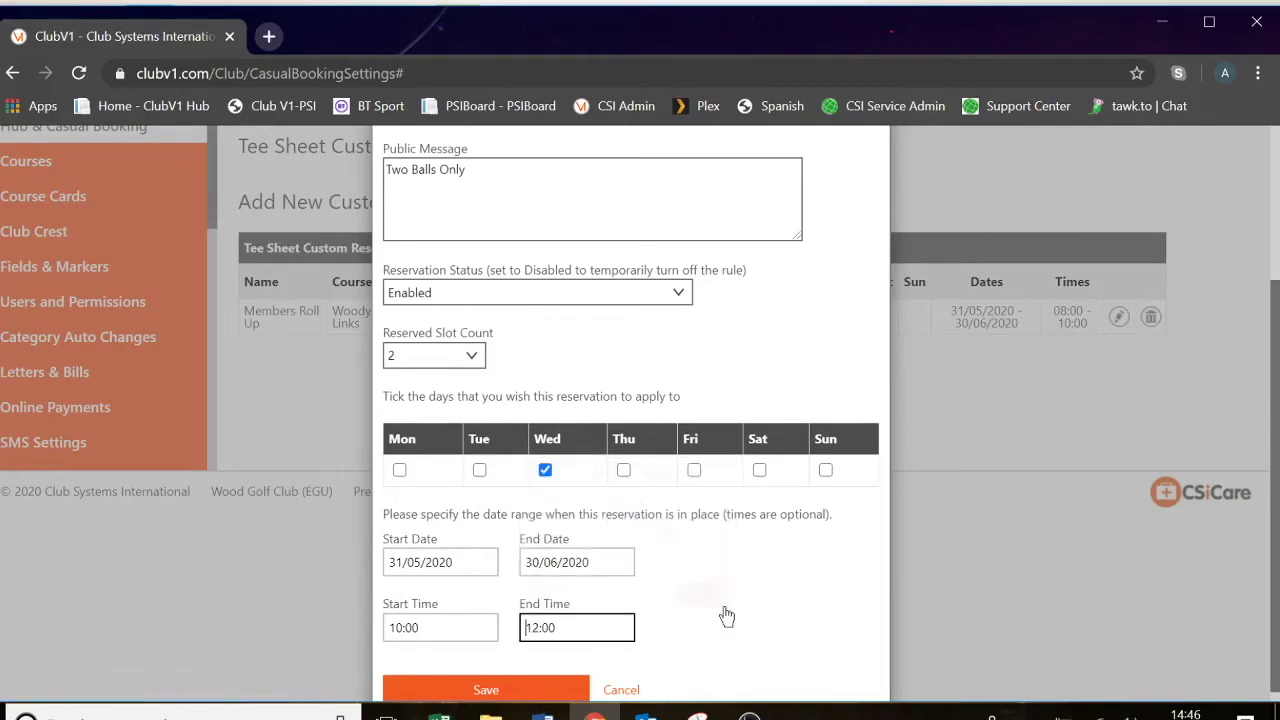
click(721, 620)
click(497, 679)
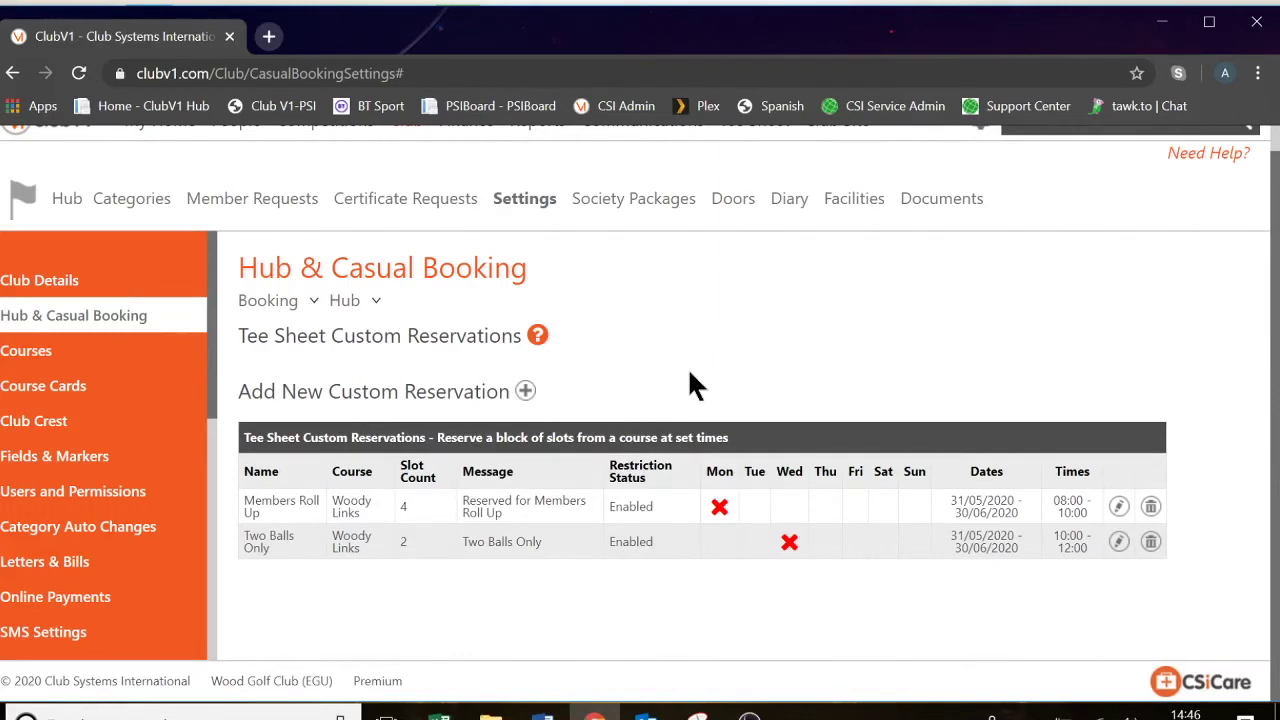
- Show the Woody Links tee sheet for Monday 01 Jun 2020 and review the 08:04–09:56 Members Roll Up rows
scroll(689, 375, up, 1)
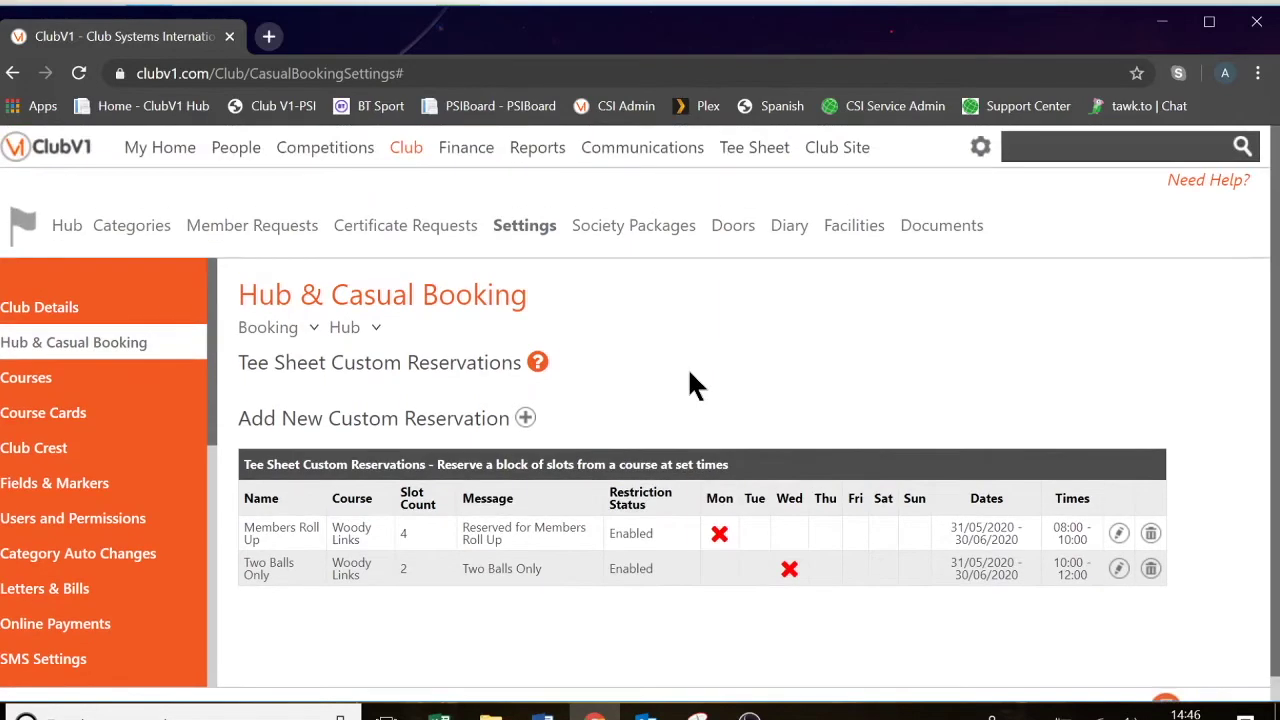
click(758, 152)
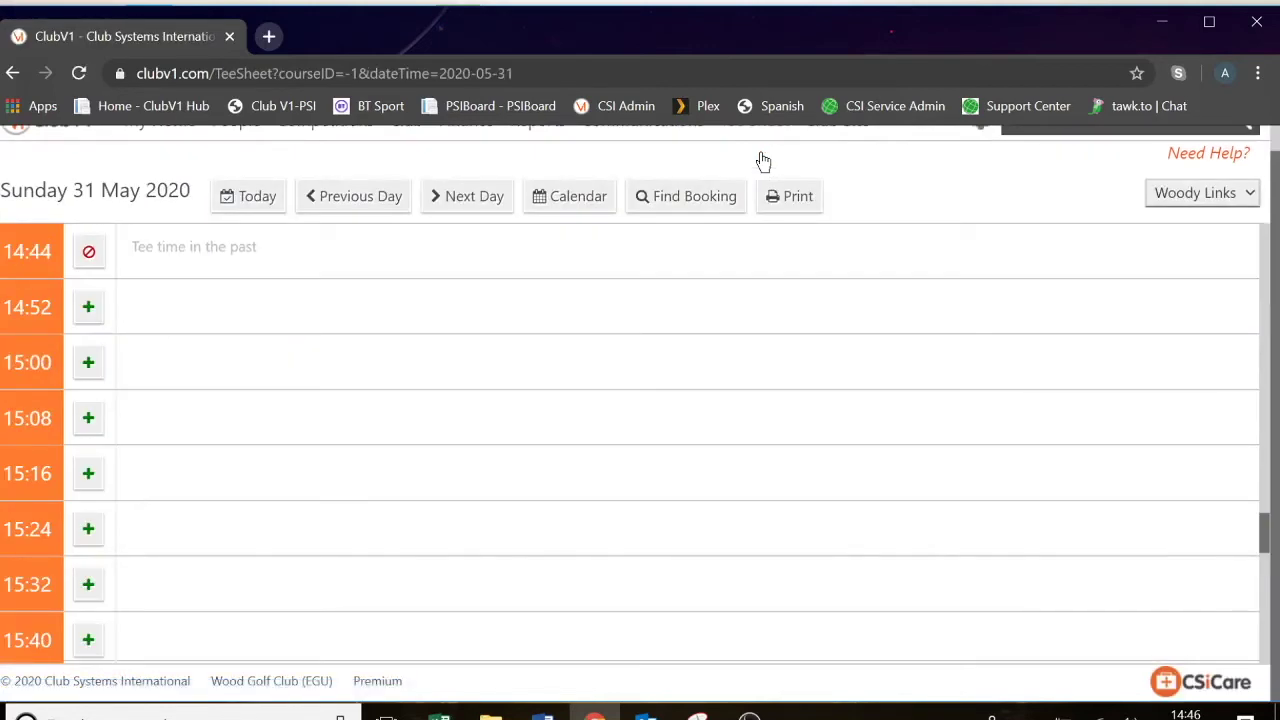
click(445, 215)
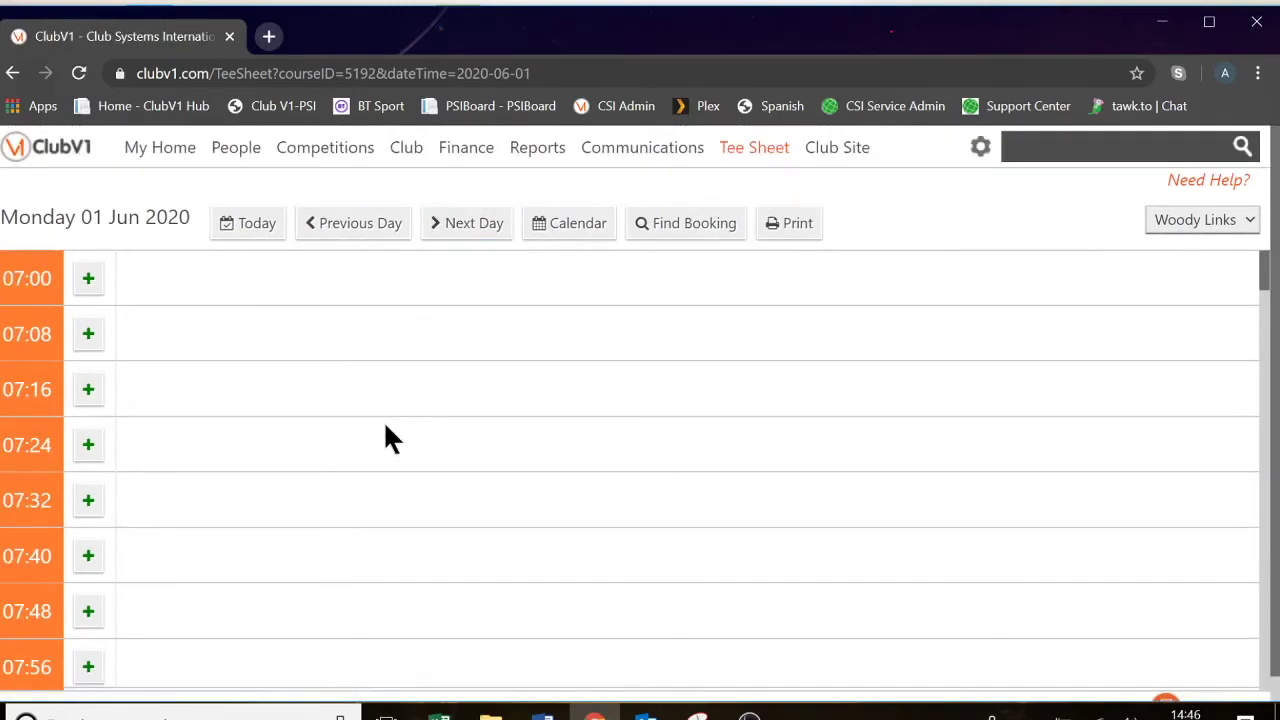
scroll(385, 427, down, 3)
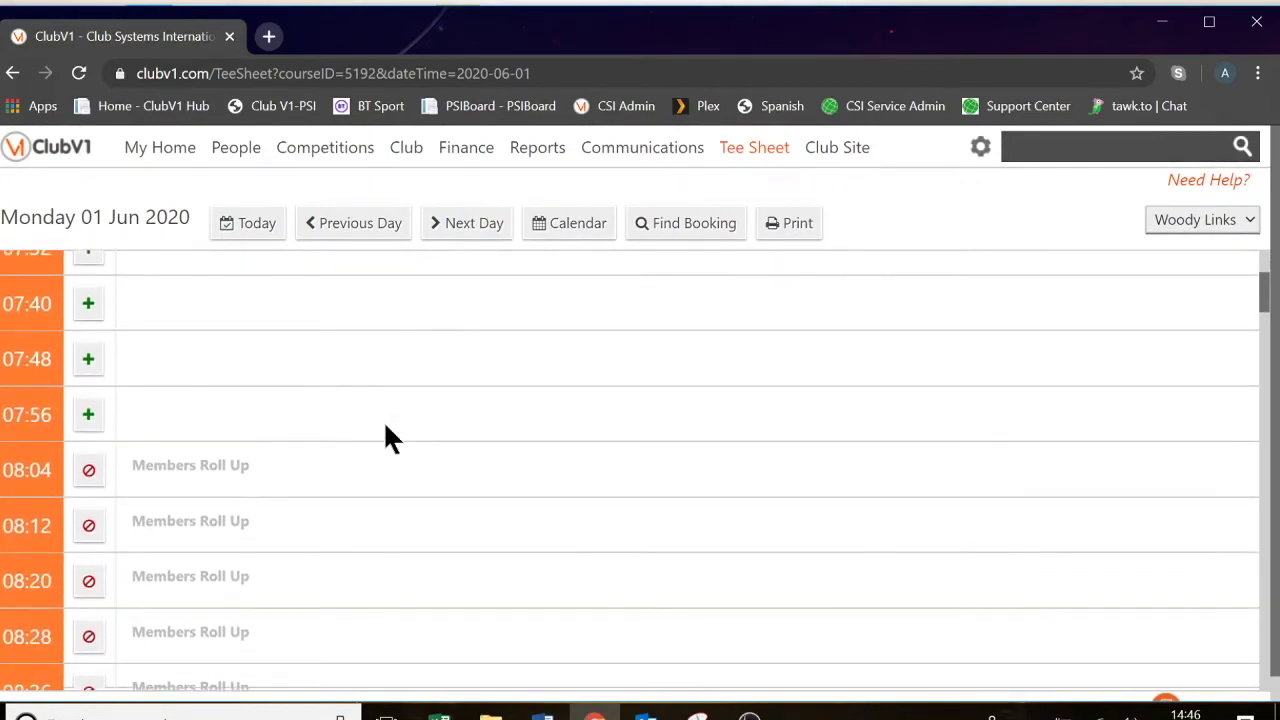
scroll(339, 468, down, 5)
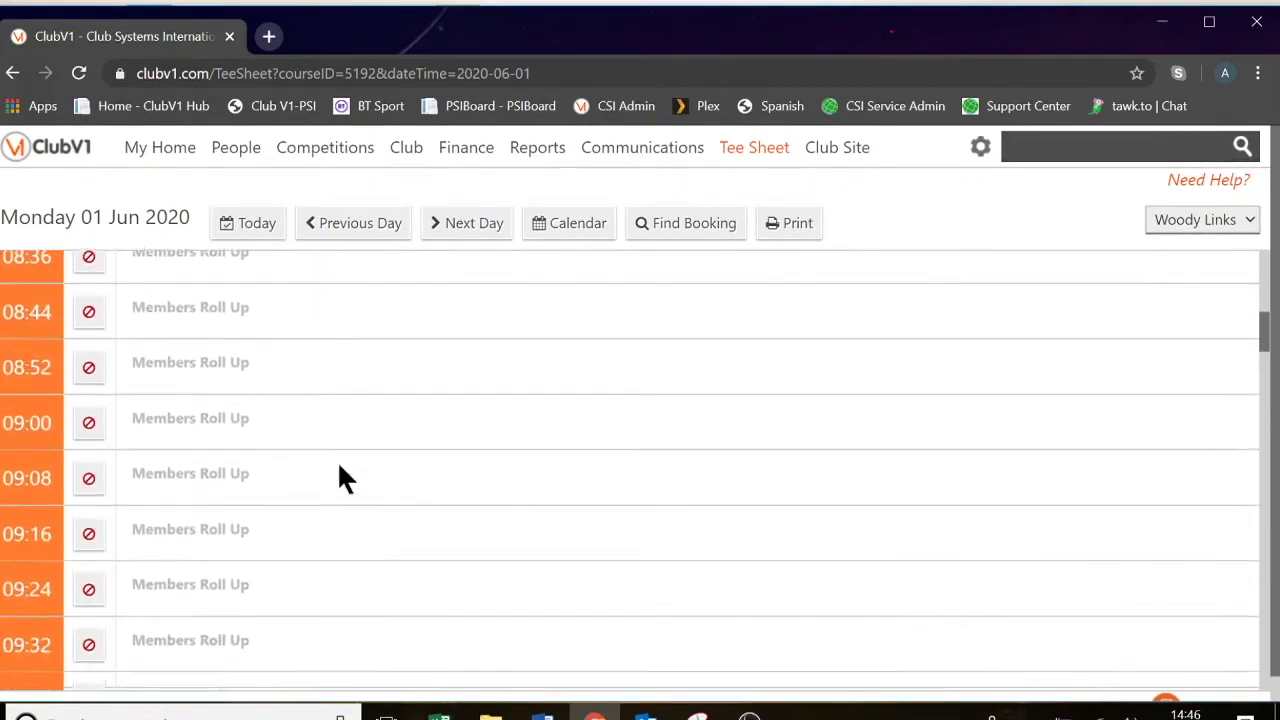
scroll(338, 465, down, 1)
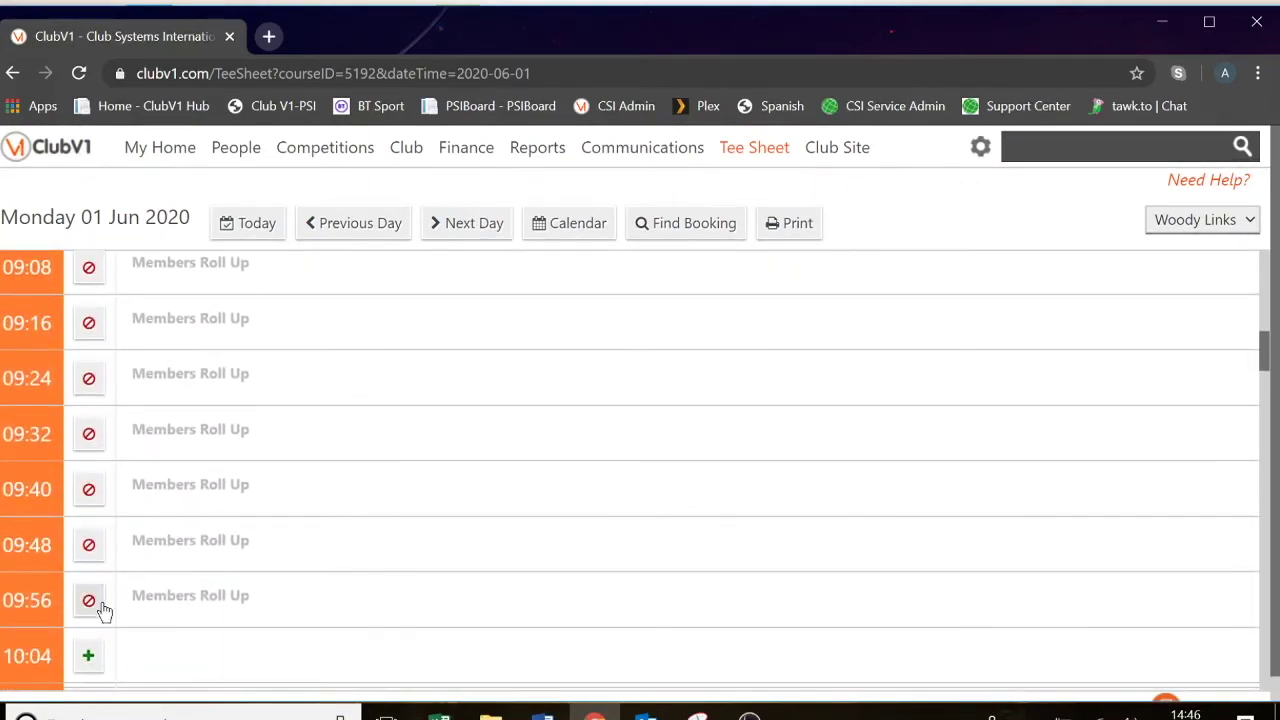
scroll(105, 405, up, 6)
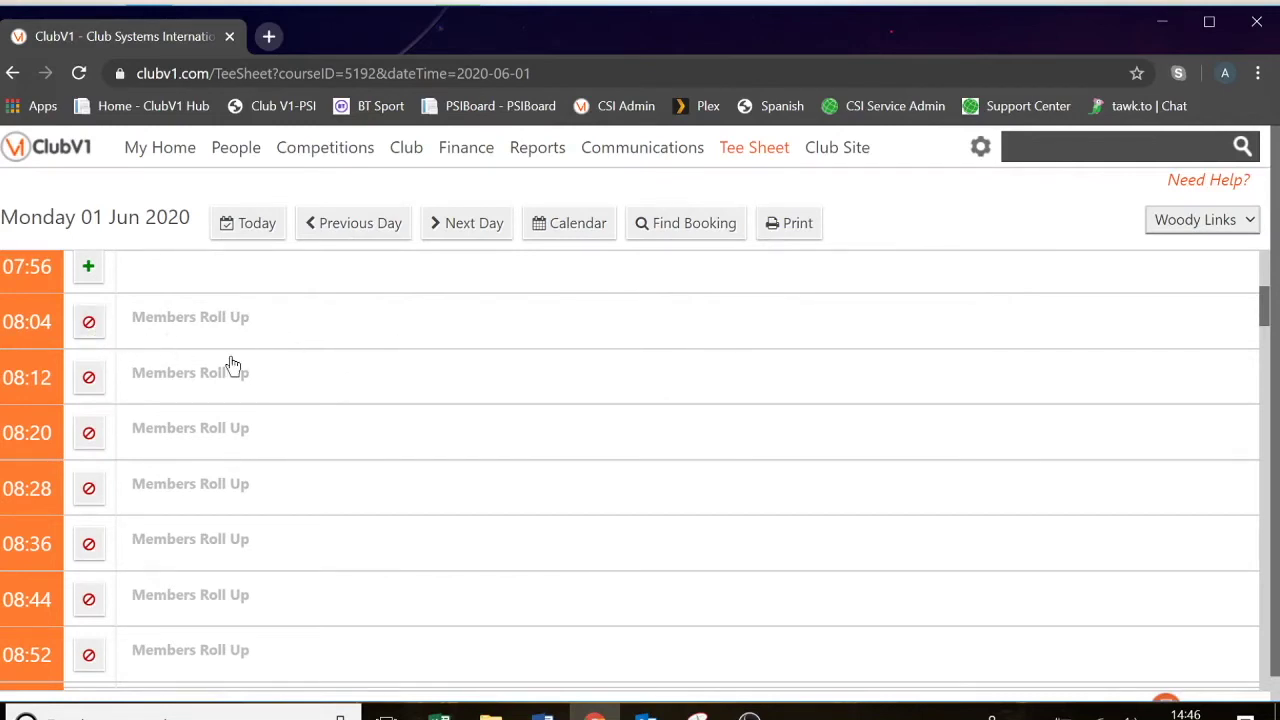
scroll(231, 364, down, 7)
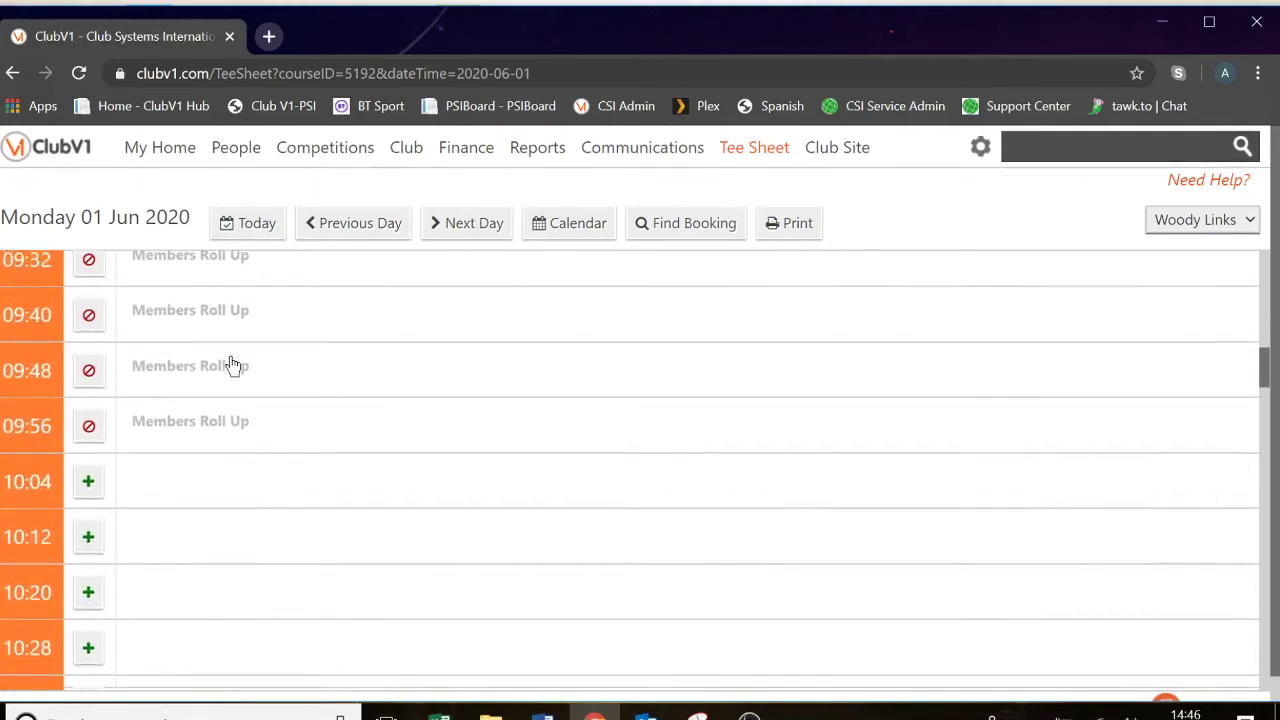
scroll(231, 364, up, 5)
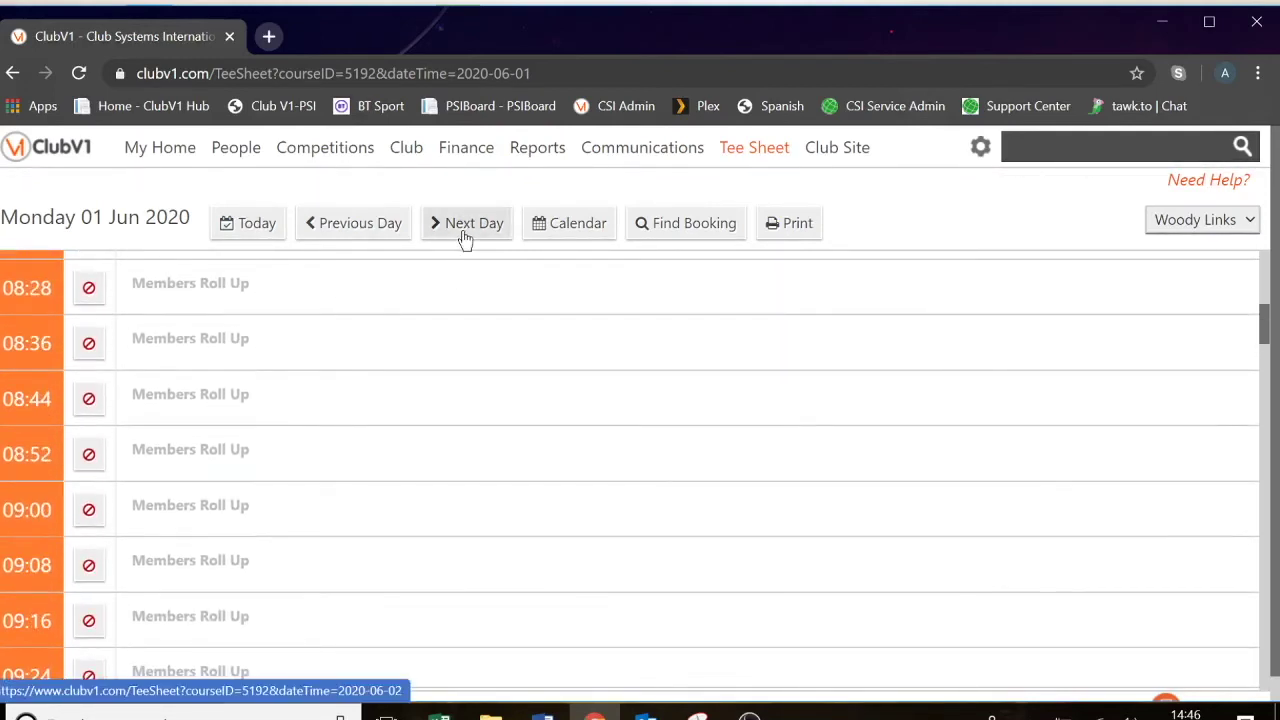
- Switch the tee sheet to Wednesday 03 Jun 2020 and open the 10:04 Two Balls Only slot
click(531, 236)
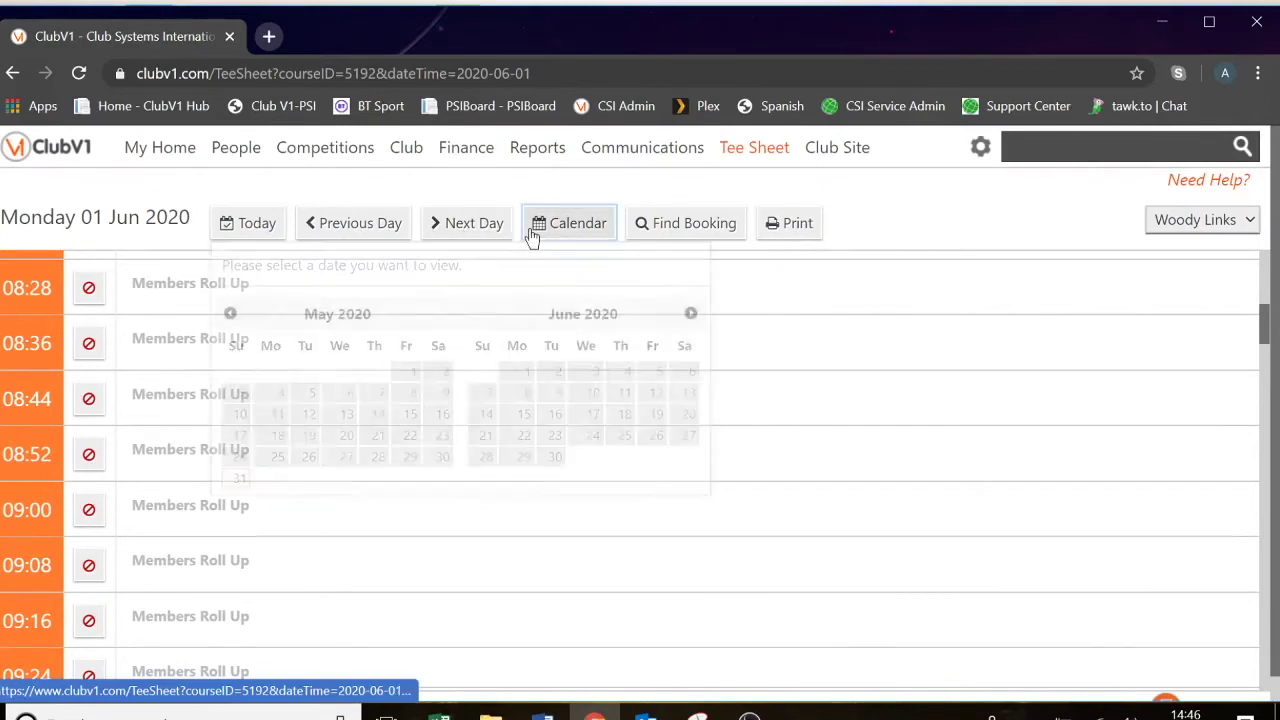
click(594, 376)
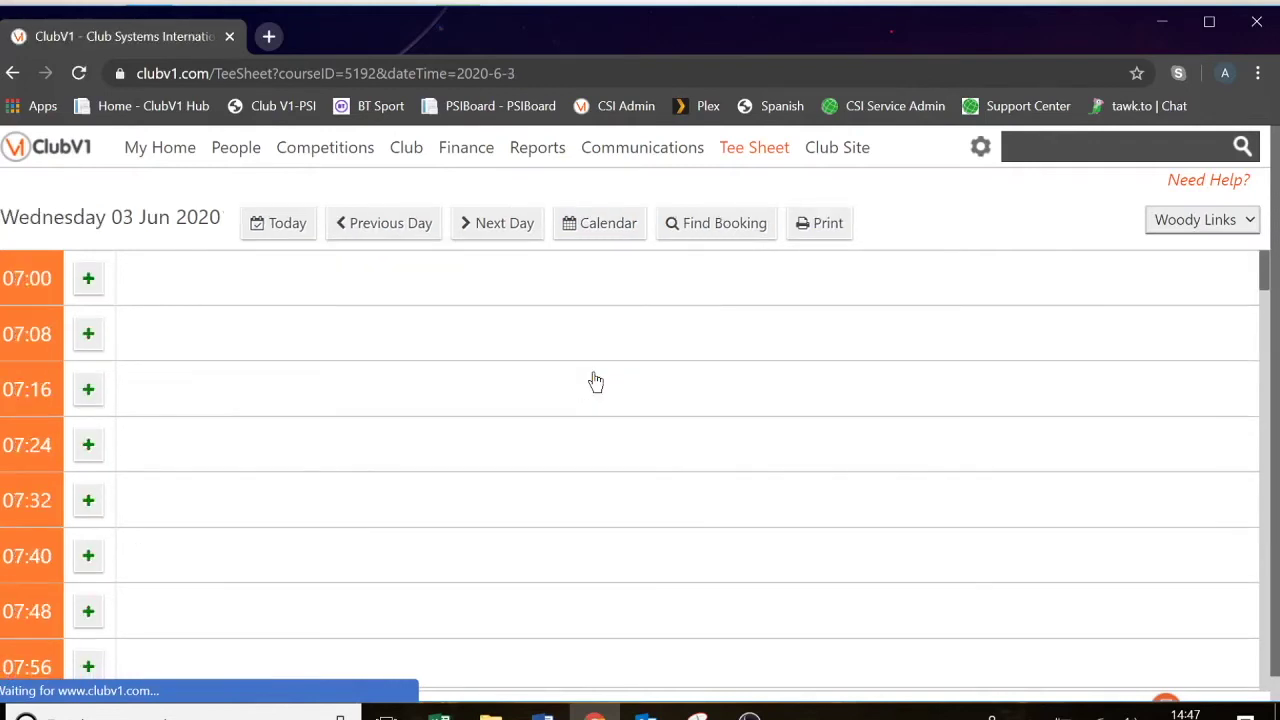
scroll(499, 455, down, 5)
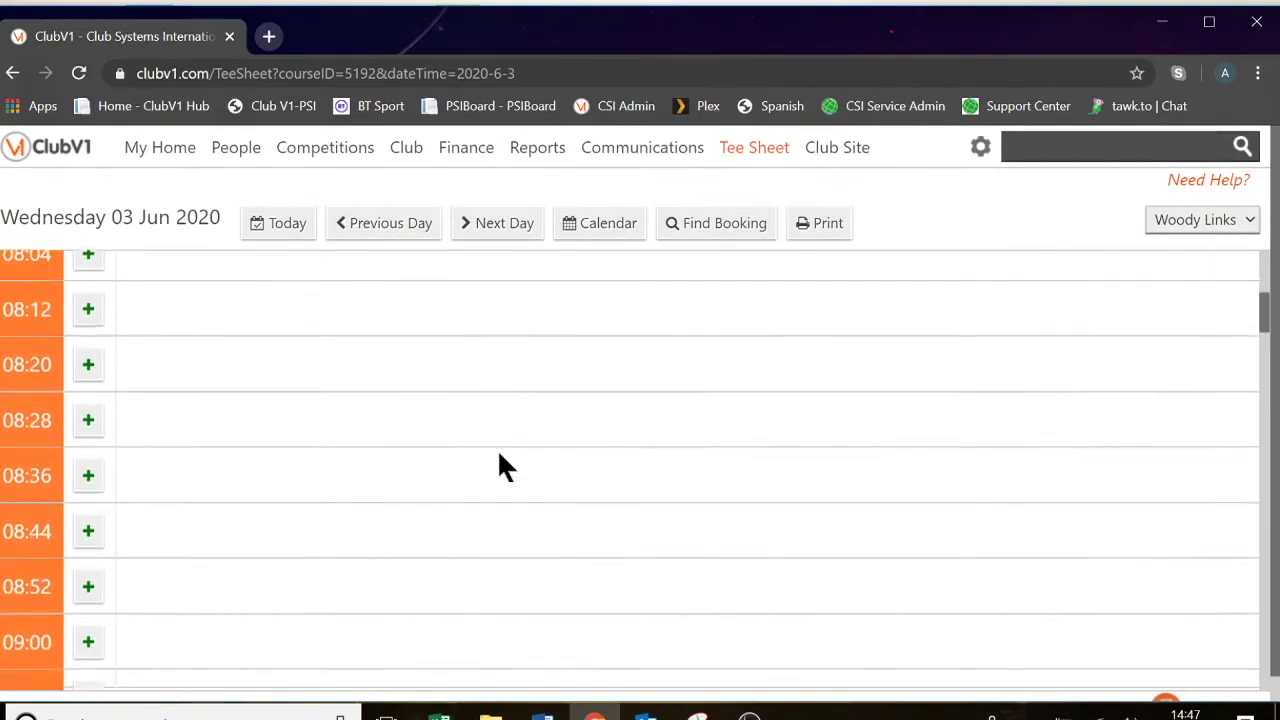
scroll(499, 455, down, 6)
scroll(499, 456, down, 2)
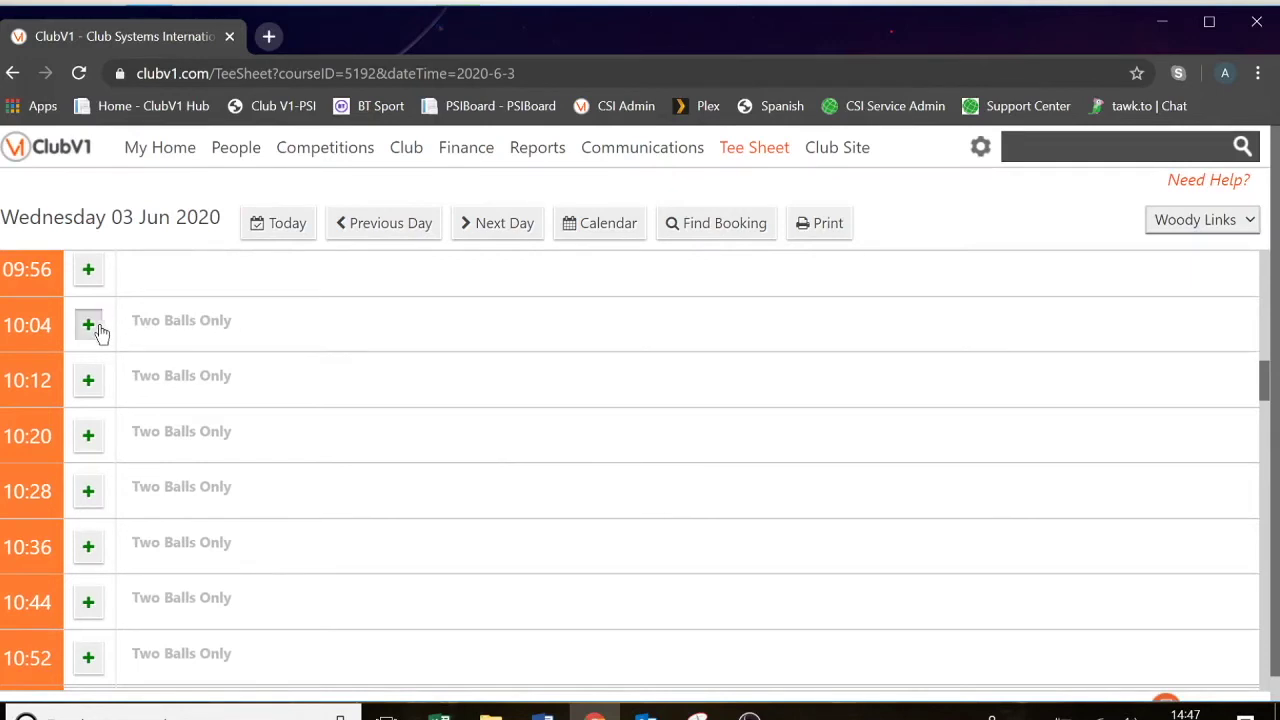
click(99, 330)
- Book two members into the 10:04 Two Balls Only slot and save the booking
click(132, 330)
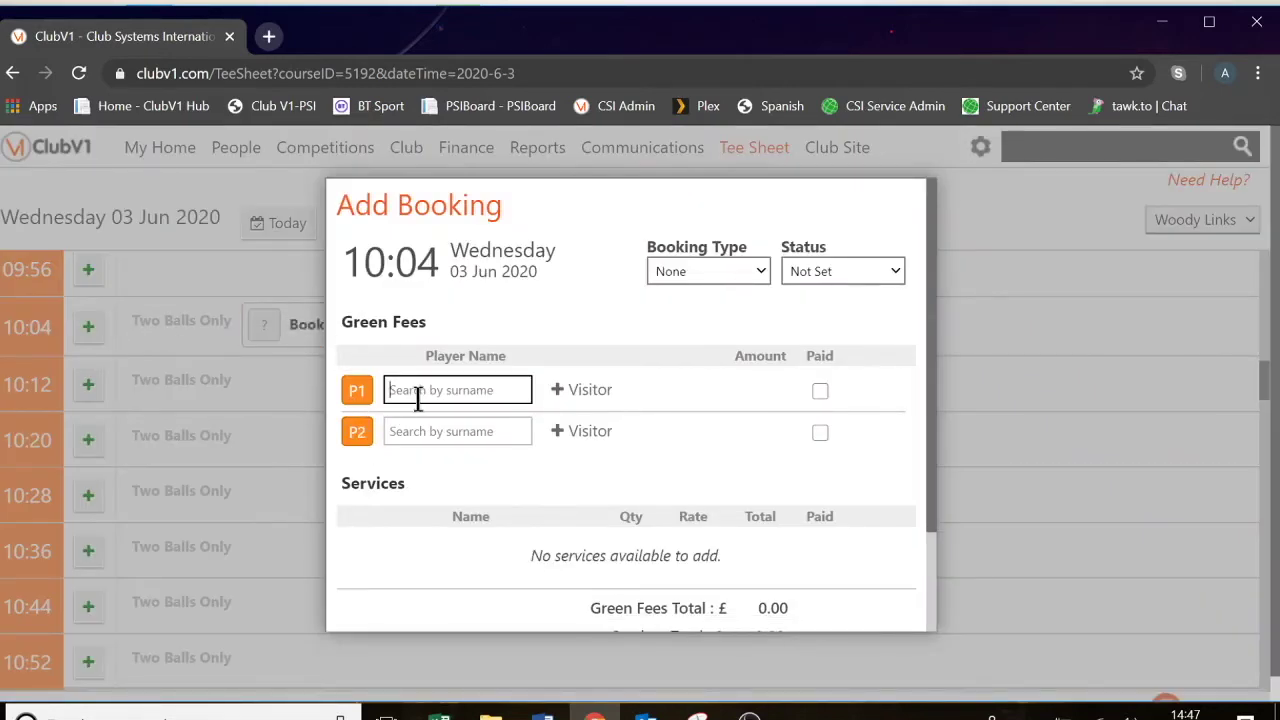
text(wood)
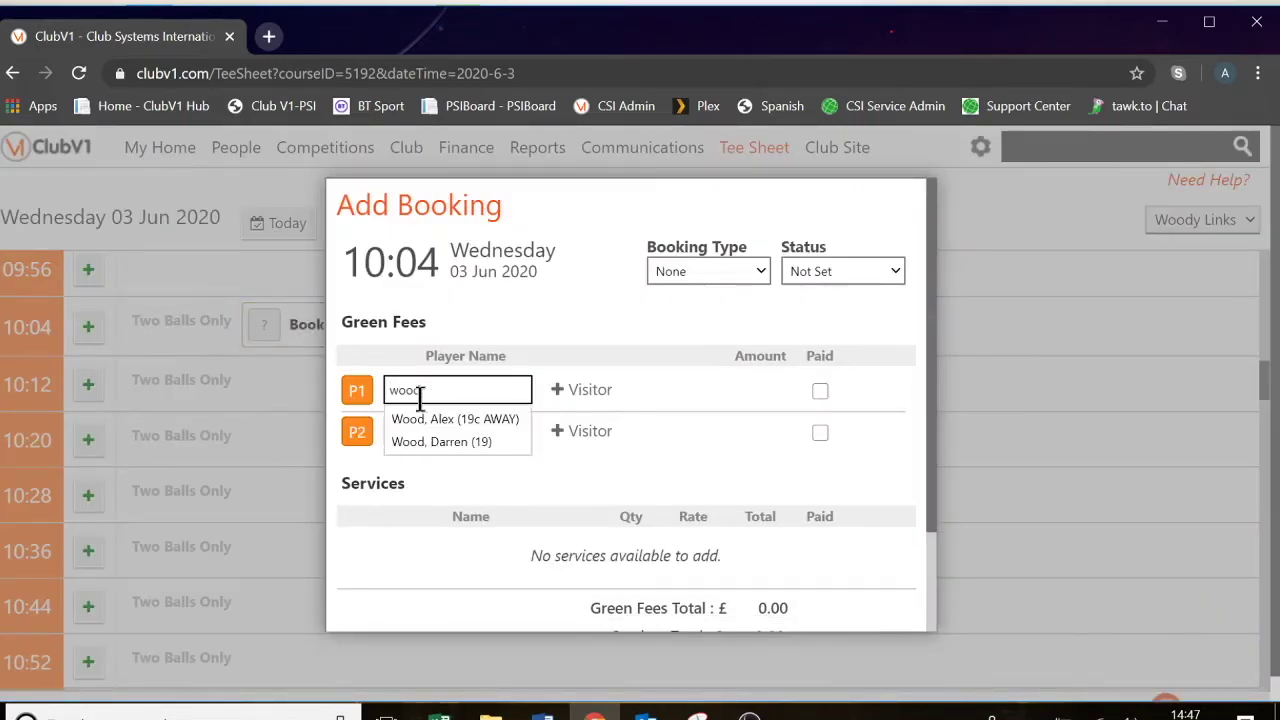
click(429, 414)
click(448, 440)
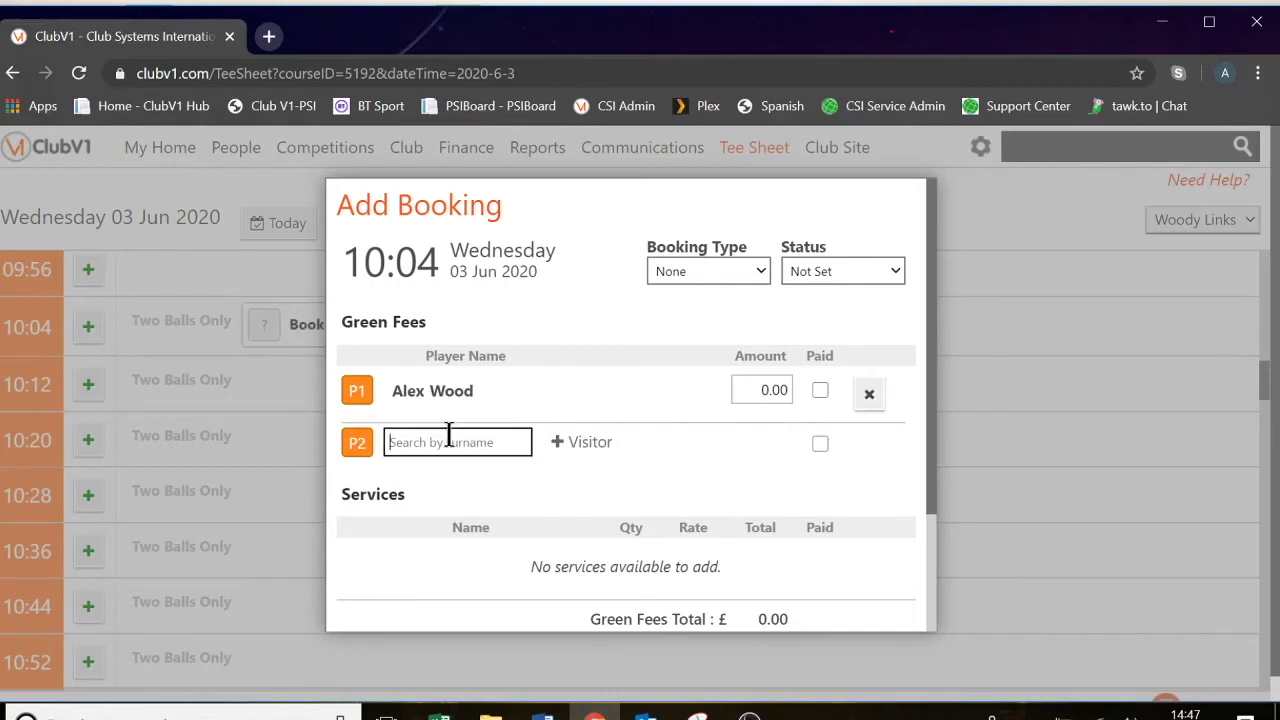
text(phil)
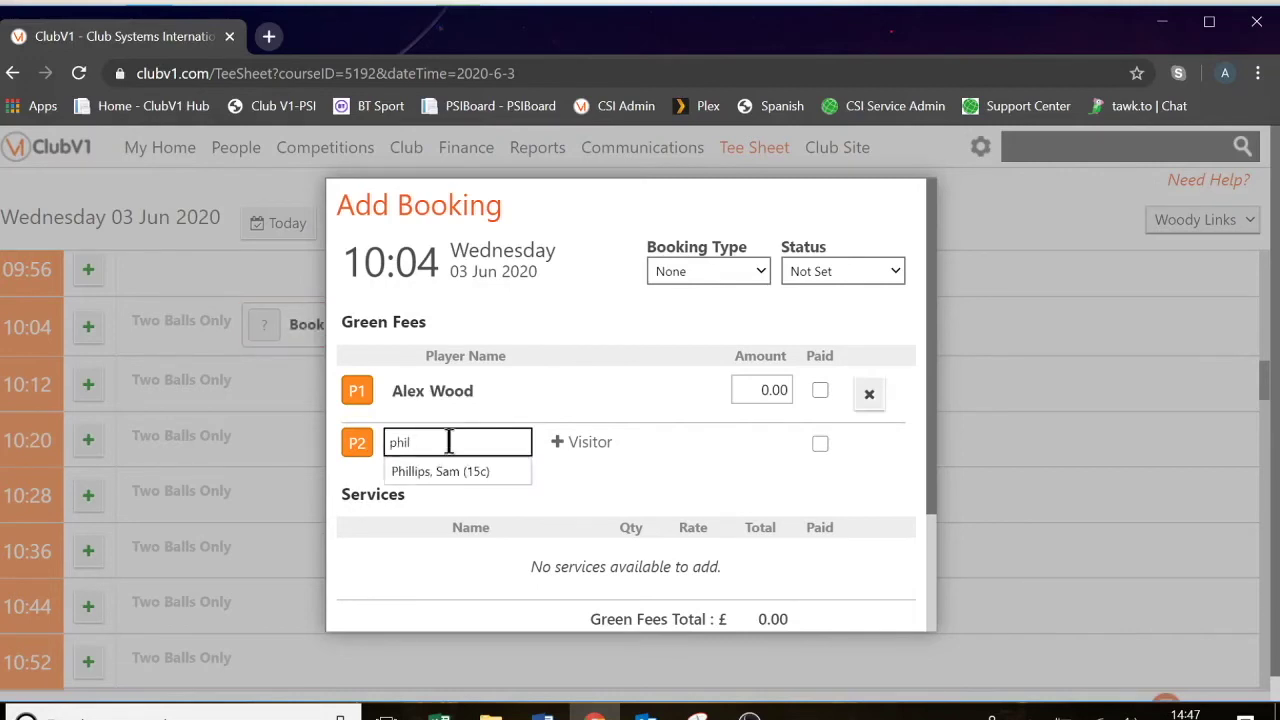
click(448, 469)
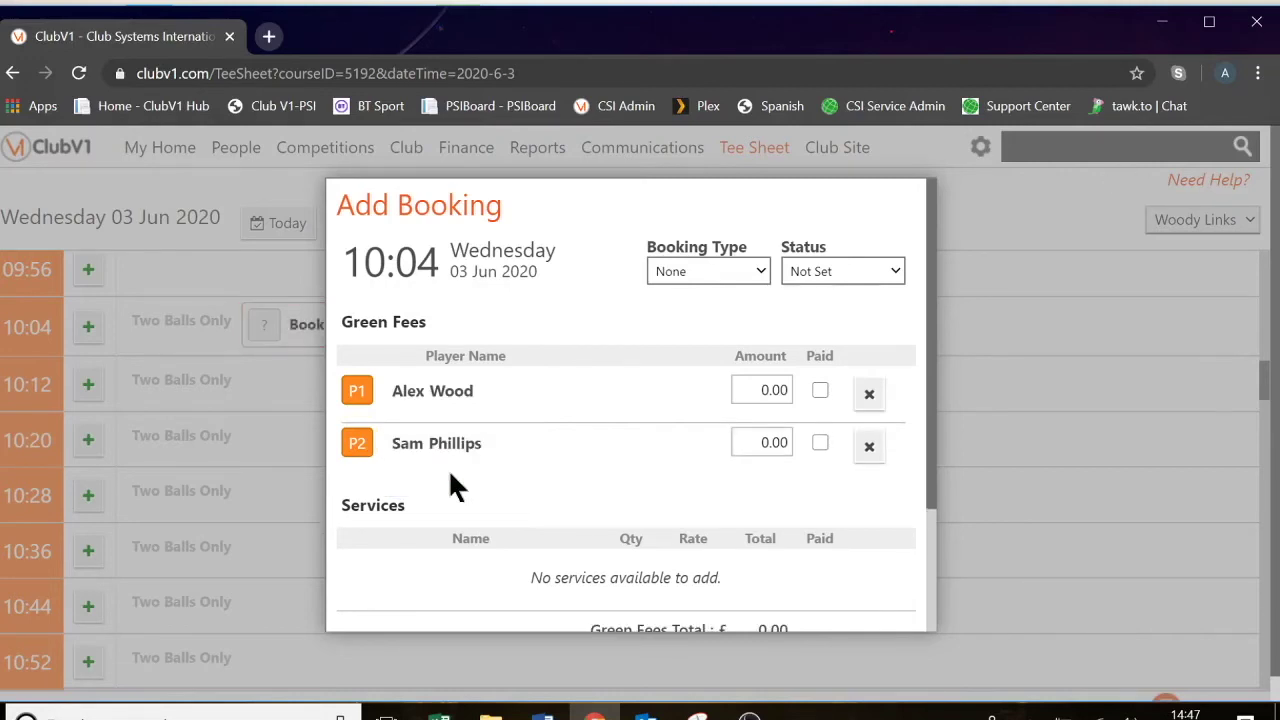
scroll(450, 475, down, 2)
scroll(450, 475, up, 1)
scroll(450, 475, up, 2)
scroll(450, 475, down, 3)
click(818, 596)
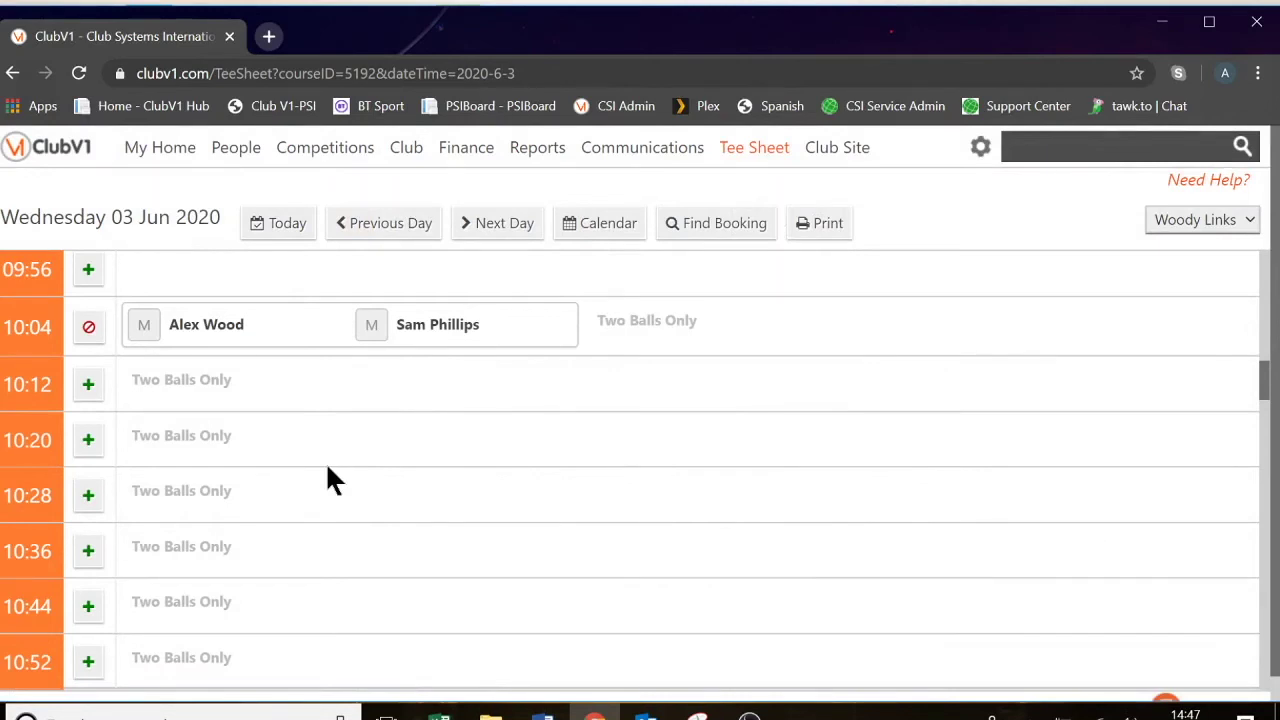
- Go to Club Settings > Hub & Casual Booking > Tee Sheet Restrictions
click(406, 158)
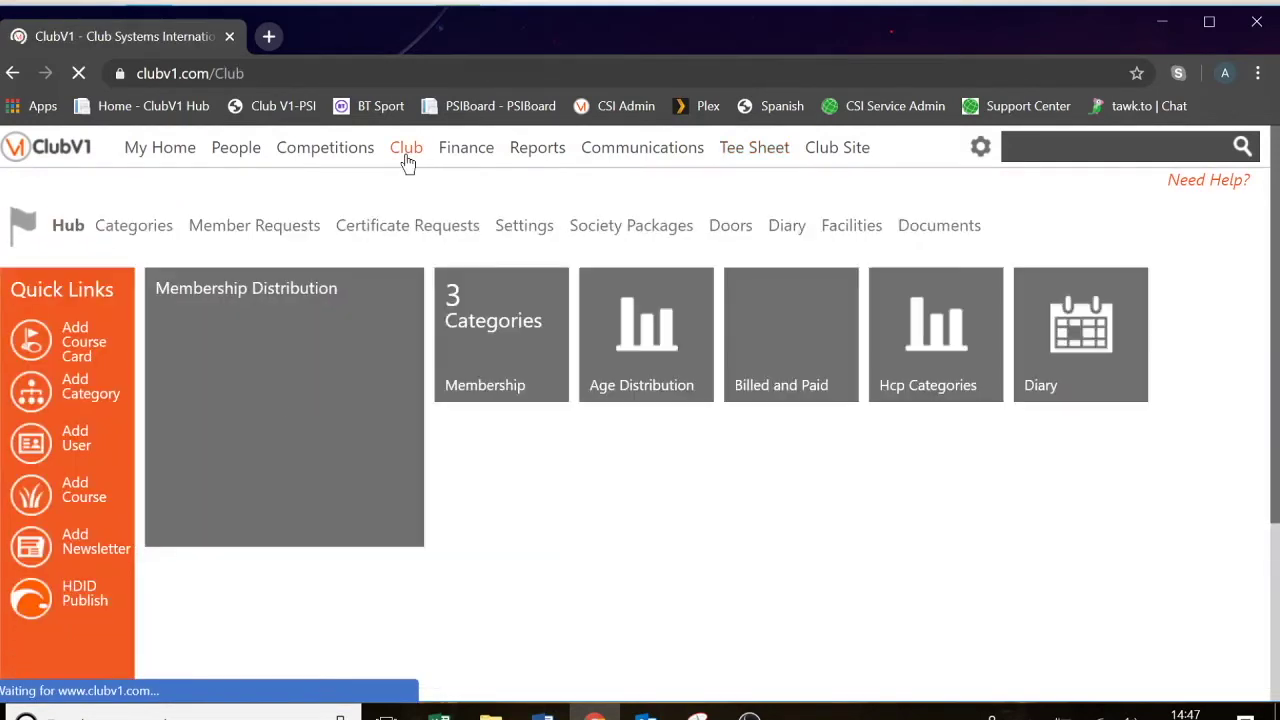
click(522, 234)
click(177, 344)
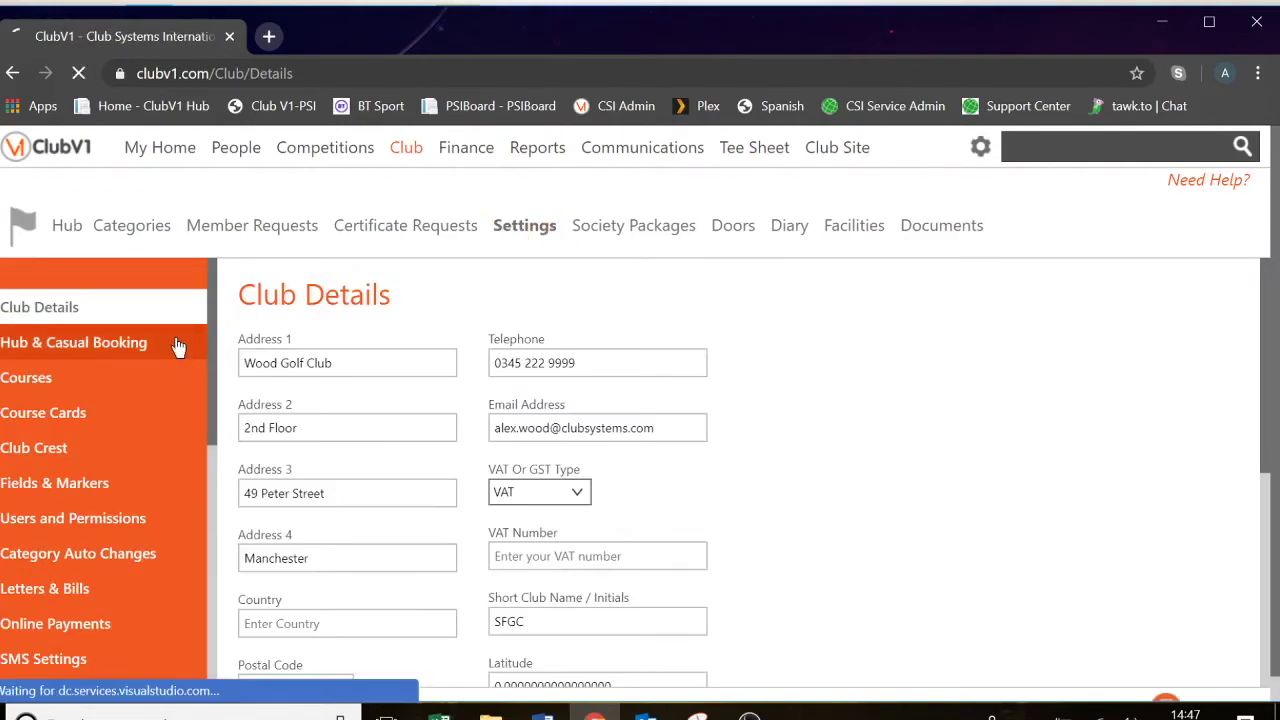
click(281, 327)
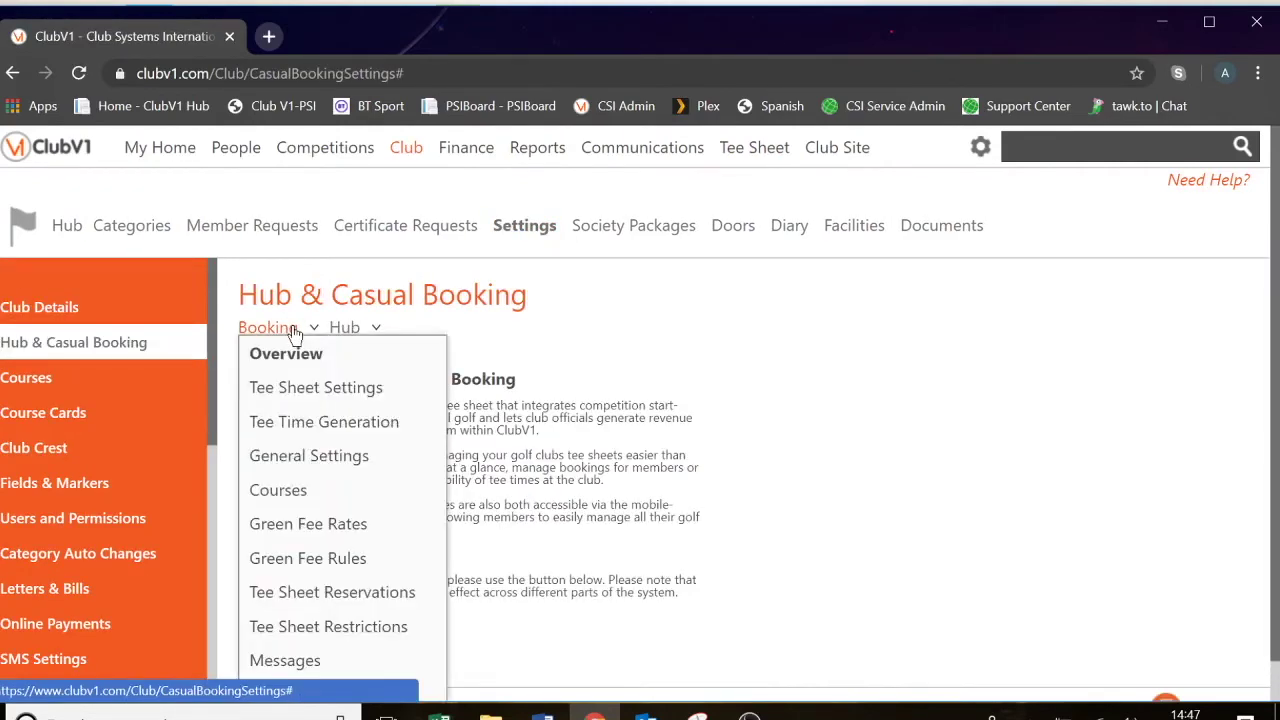
scroll(345, 600, down, 1)
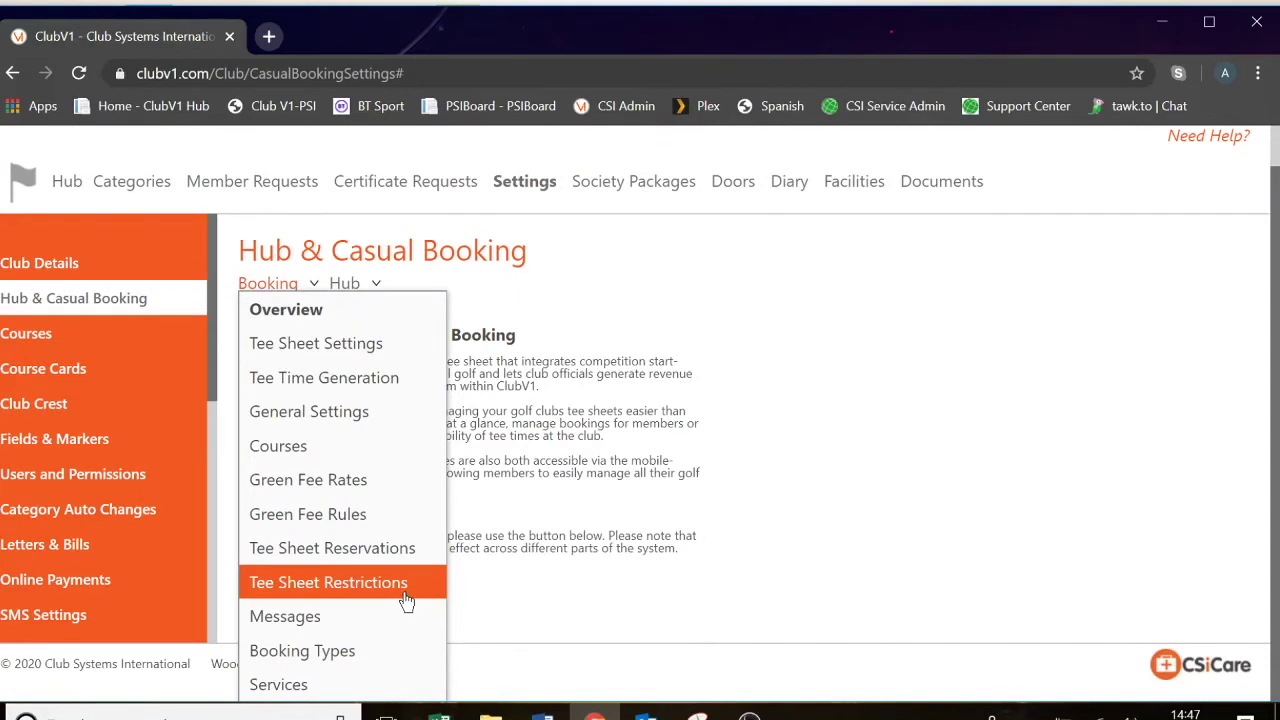
click(406, 600)
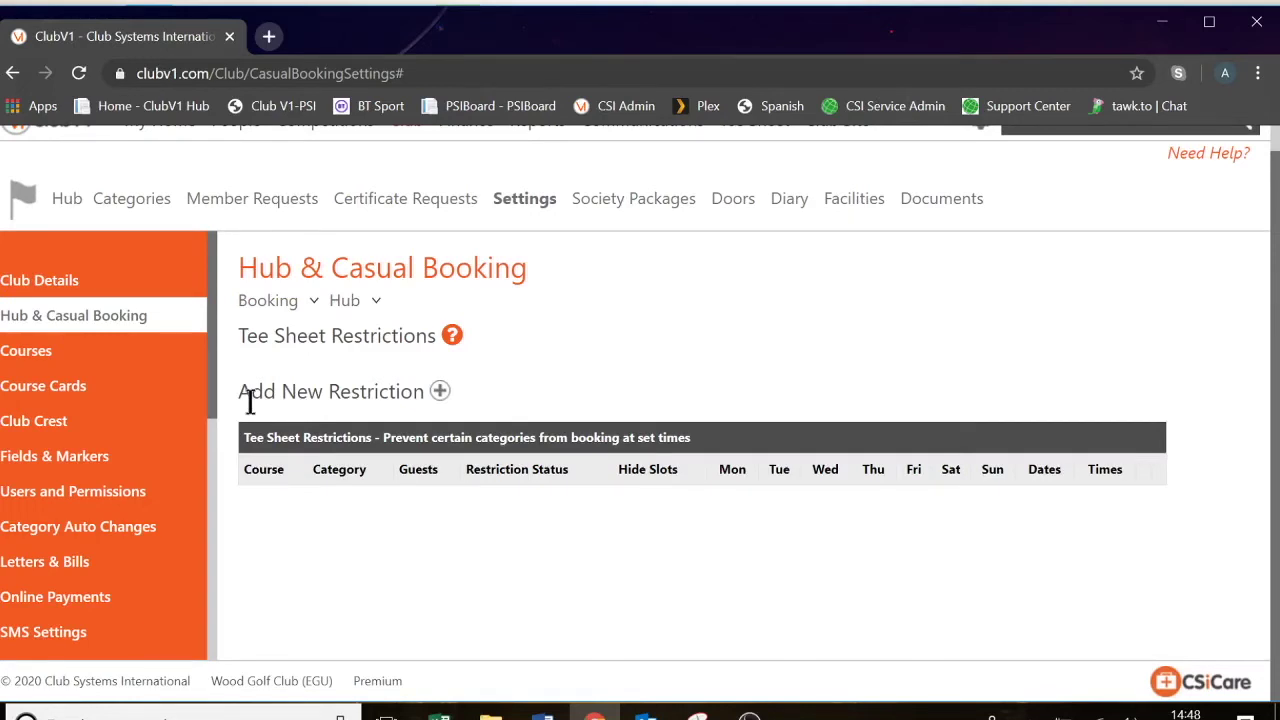
- Add a new restriction rule for course Woody Links with category 5 Day
click(440, 391)
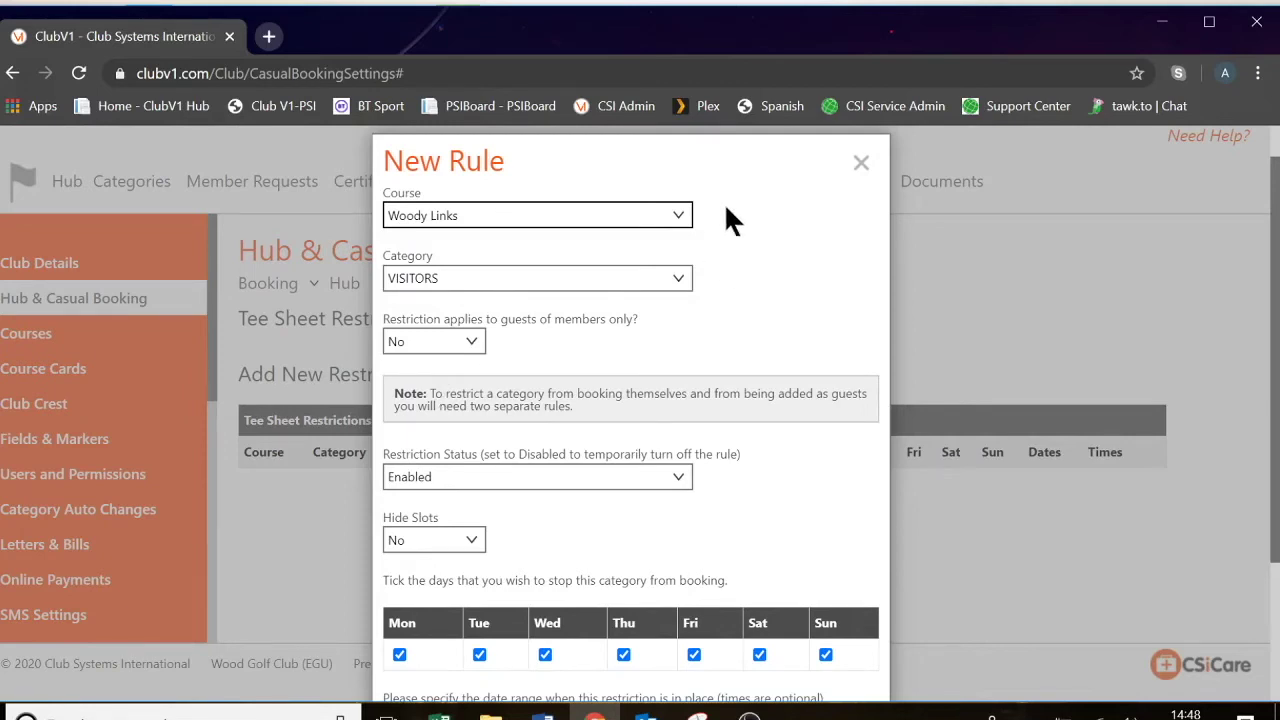
click(586, 217)
click(586, 218)
click(678, 284)
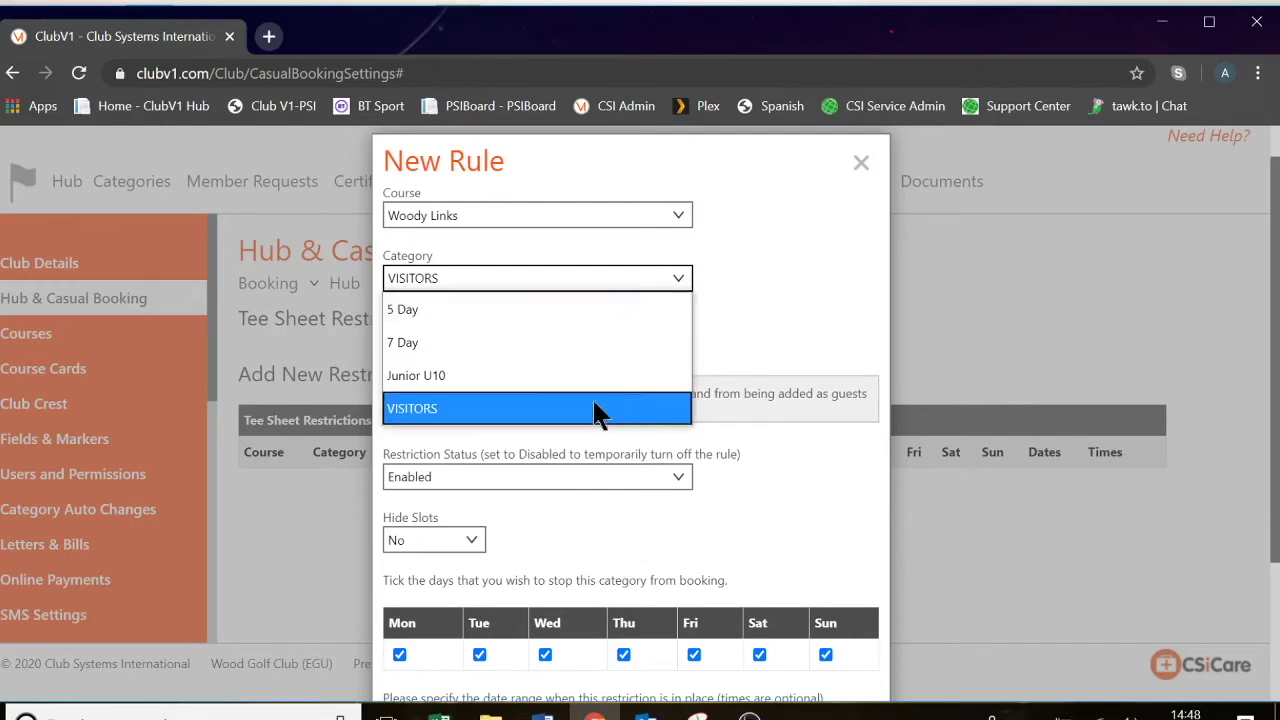
click(584, 410)
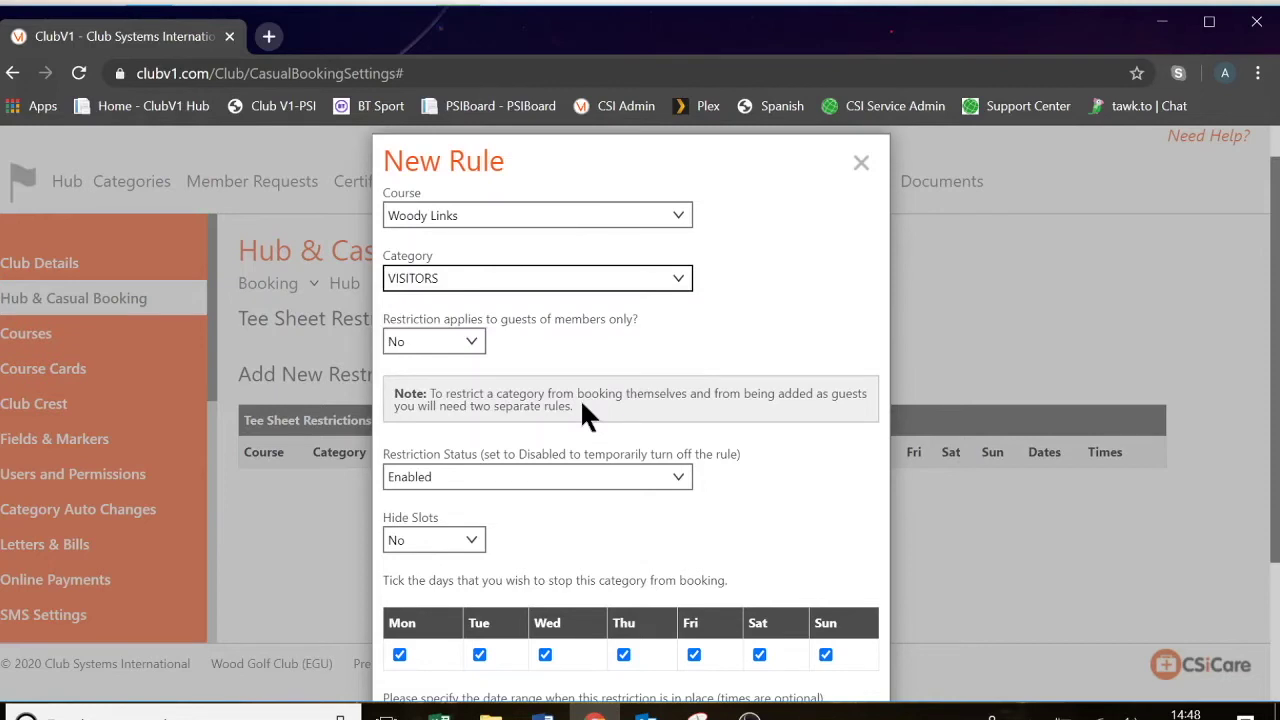
click(677, 279)
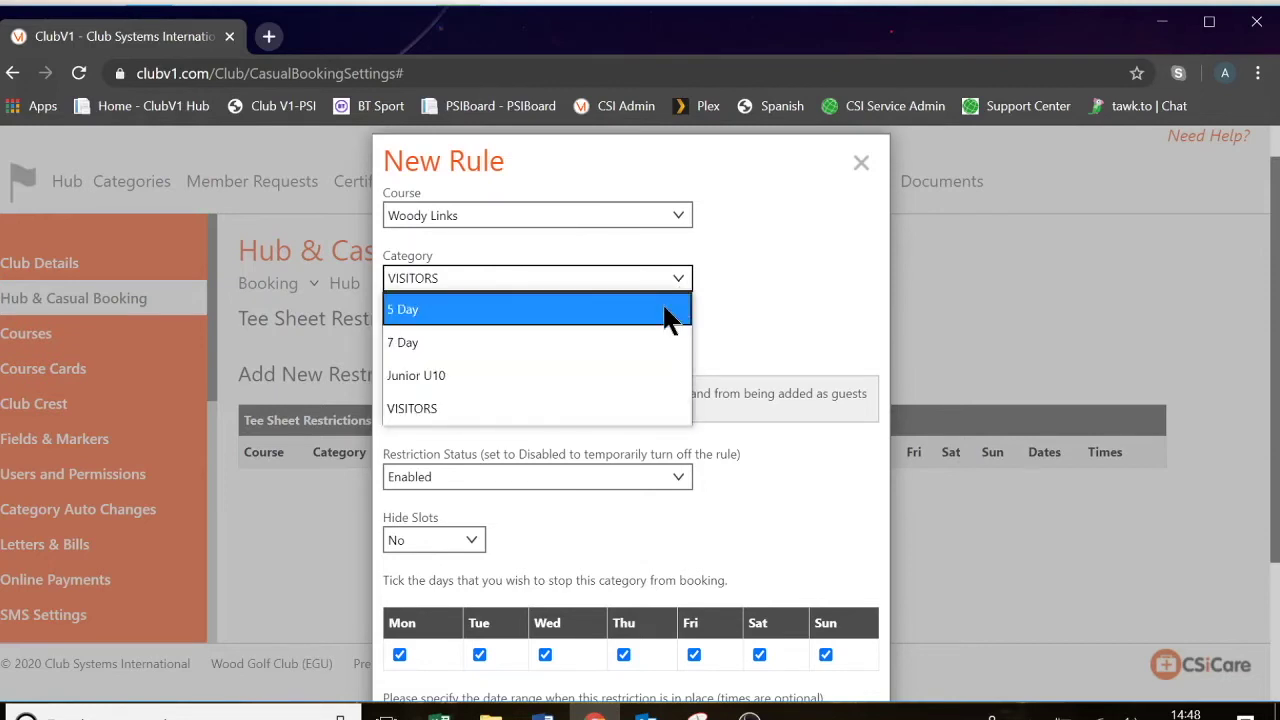
click(668, 310)
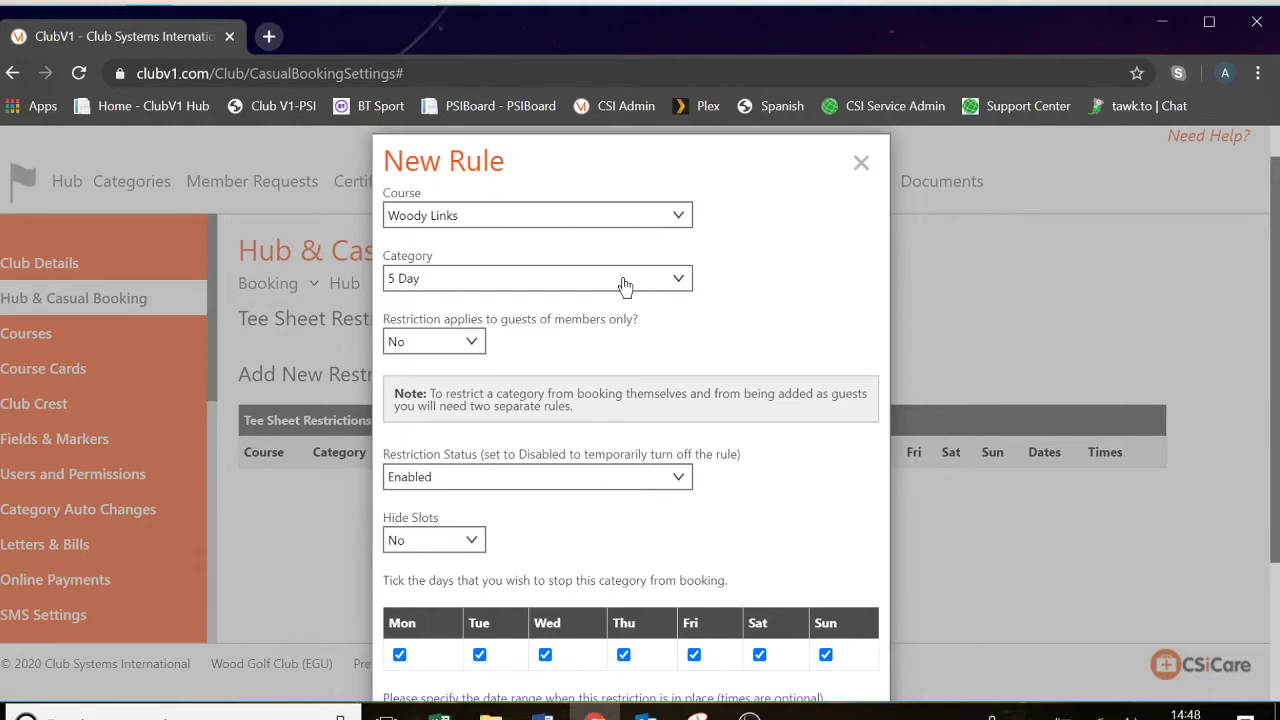
- Keep the rule's Hide Slots option set to No
scroll(610, 320, down, 1)
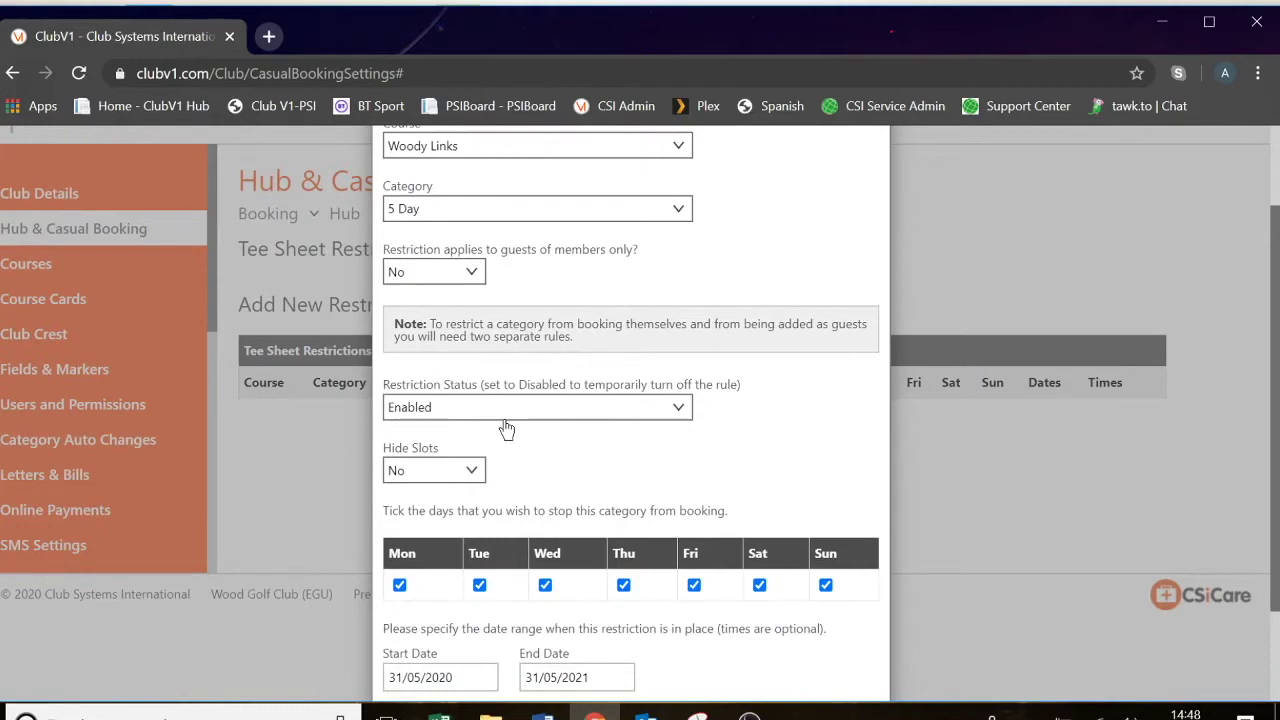
scroll(533, 462, down, 1)
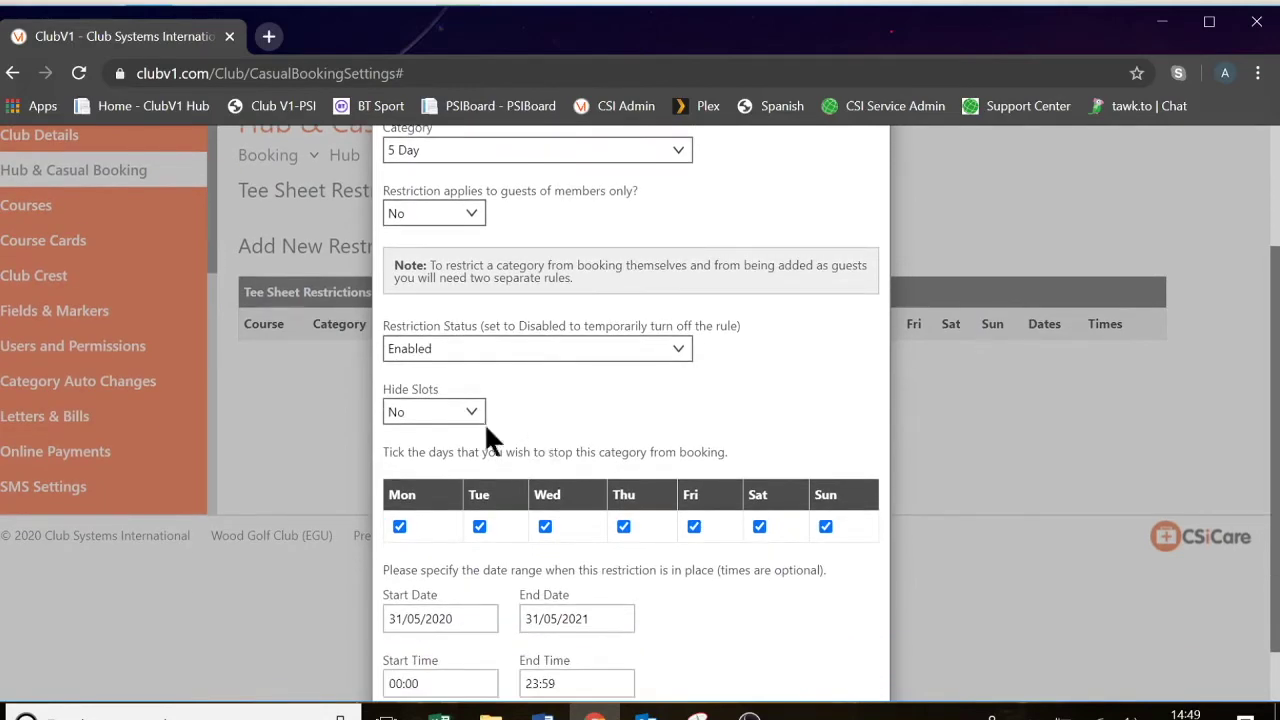
scroll(410, 438, down, 1)
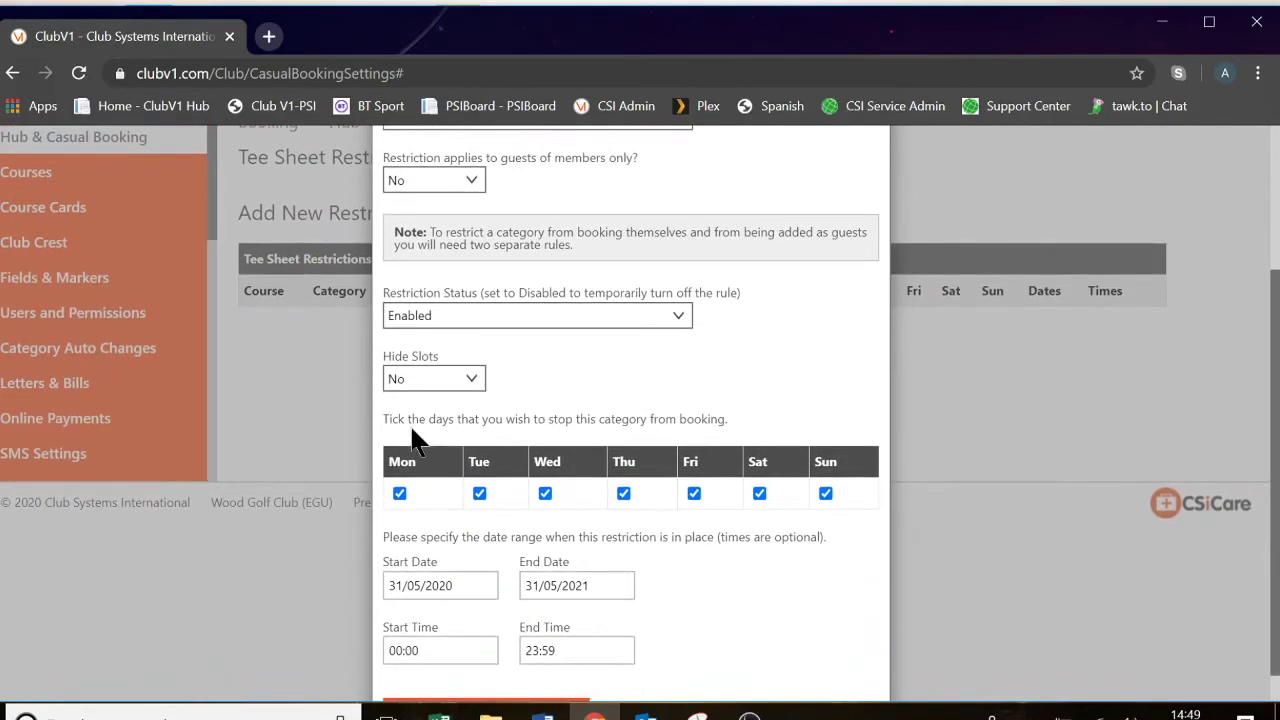
click(472, 380)
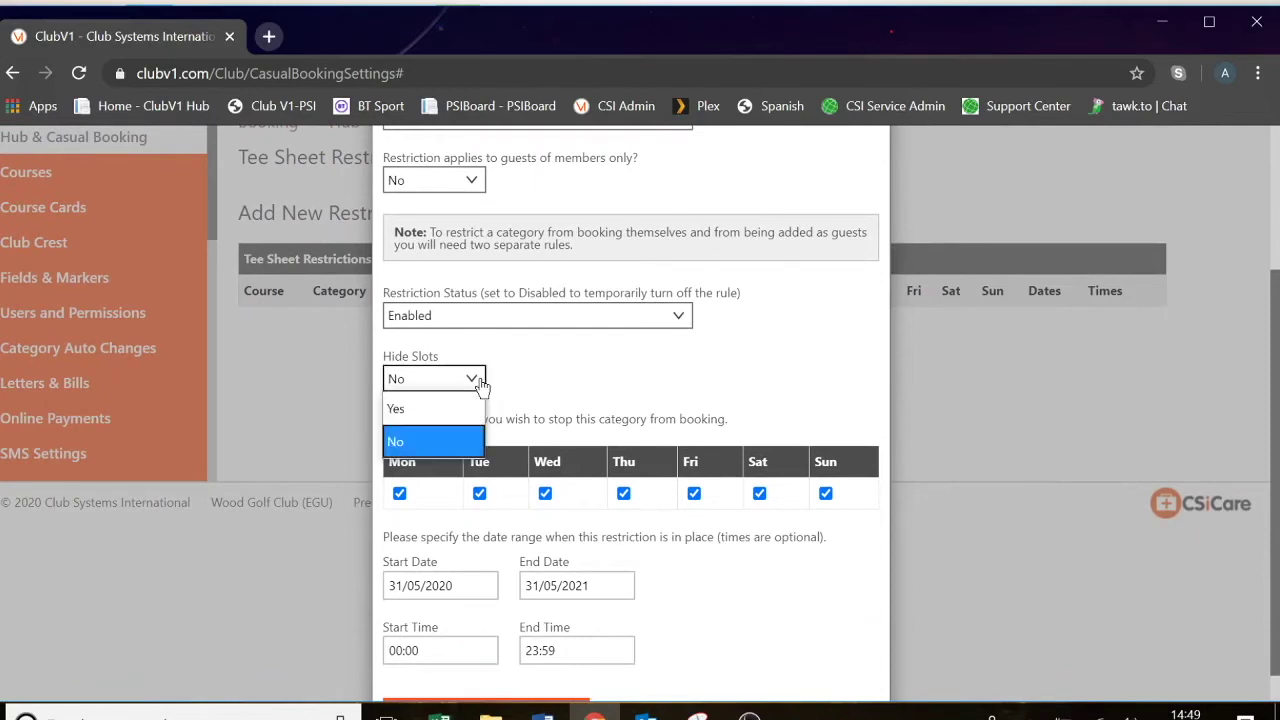
click(476, 410)
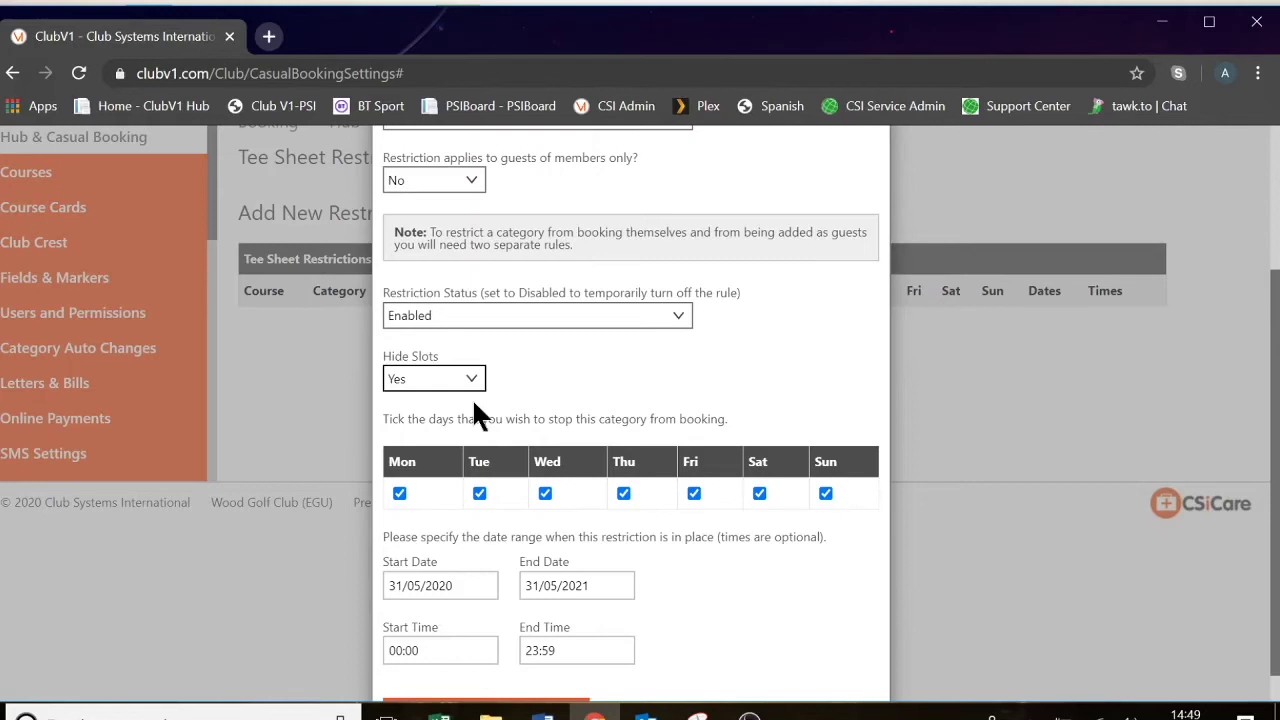
click(470, 393)
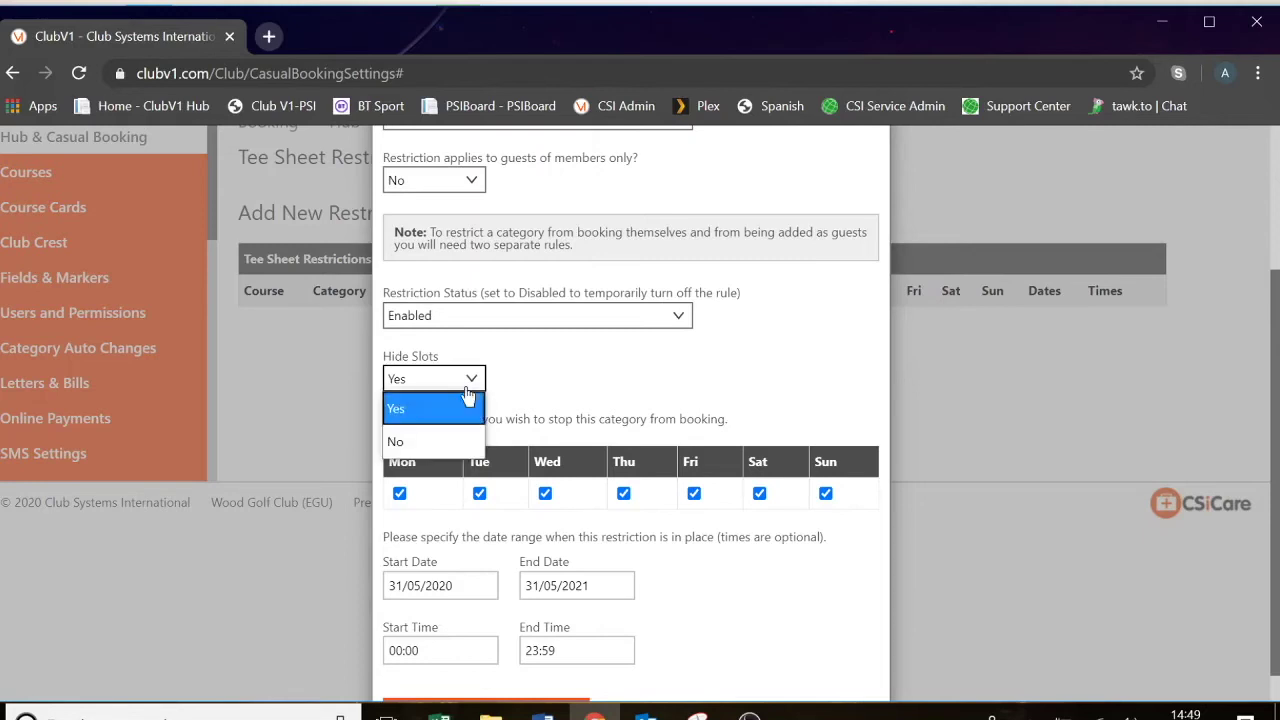
click(462, 435)
click(565, 382)
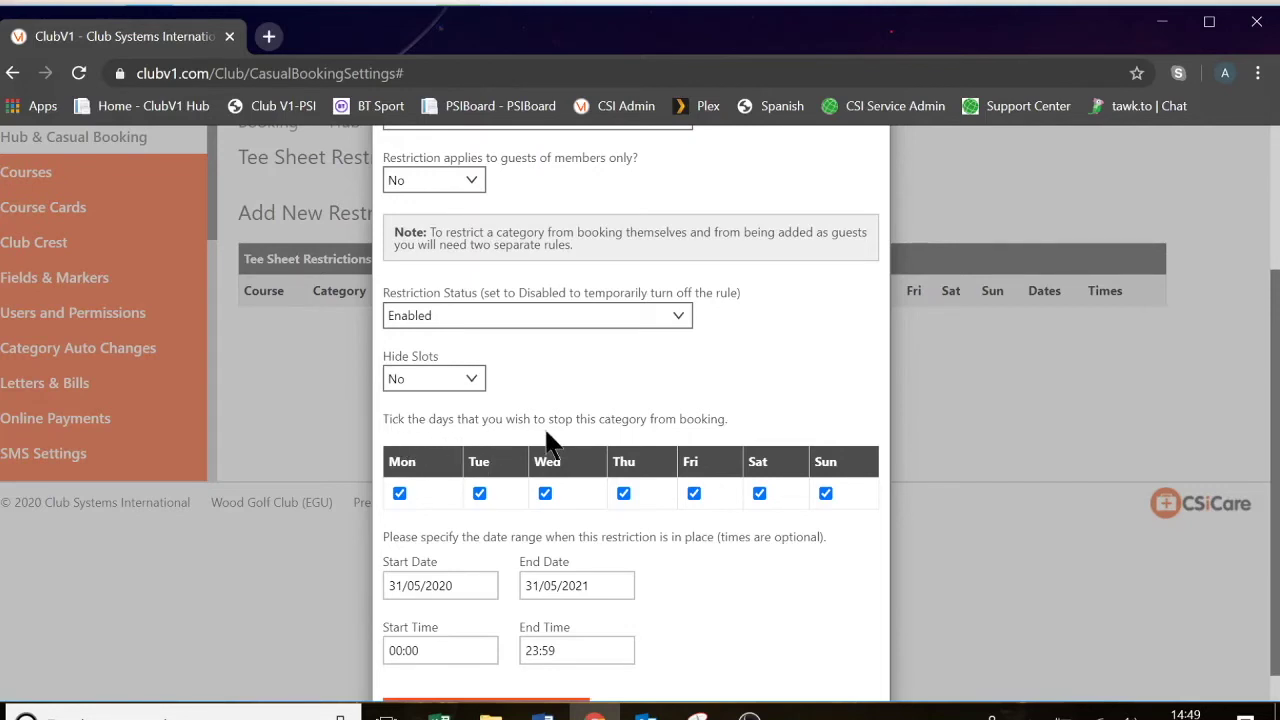
- Untick Monday through Friday so the restriction covers Saturdays and Sundays only
scroll(549, 440, up, 1)
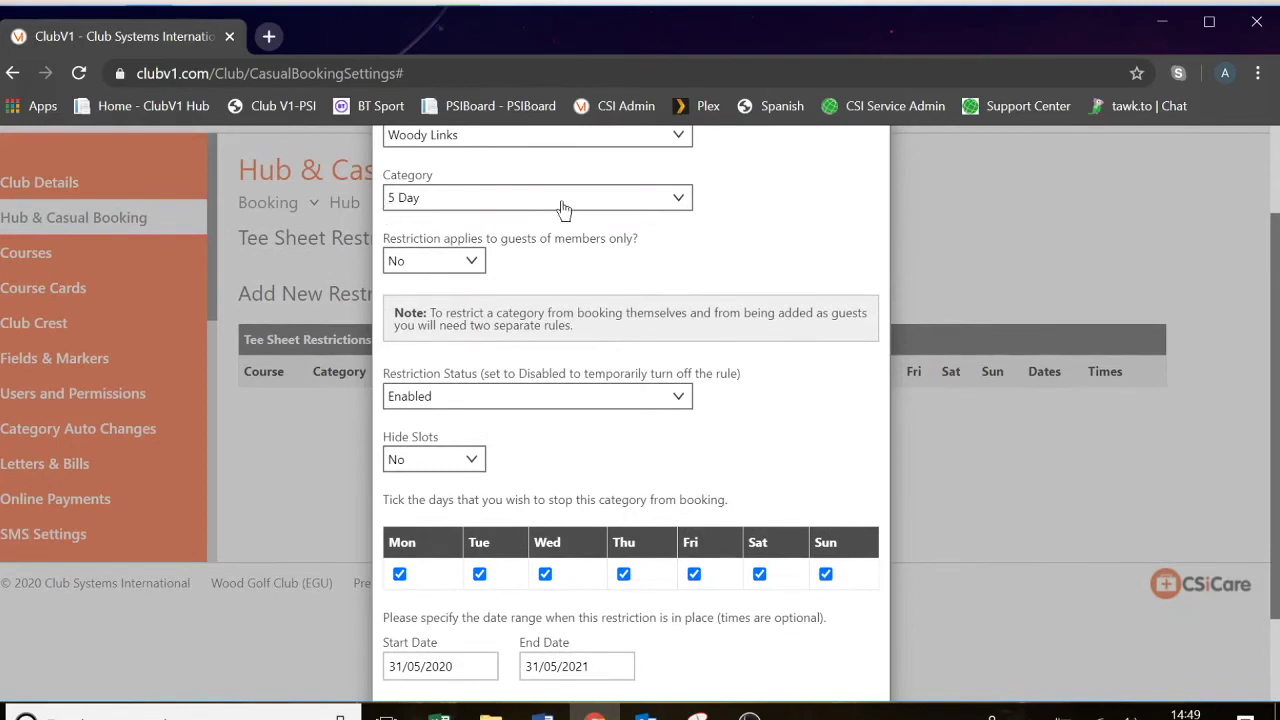
scroll(543, 428, down, 1)
click(400, 457)
click(479, 457)
click(545, 457)
click(624, 457)
click(694, 457)
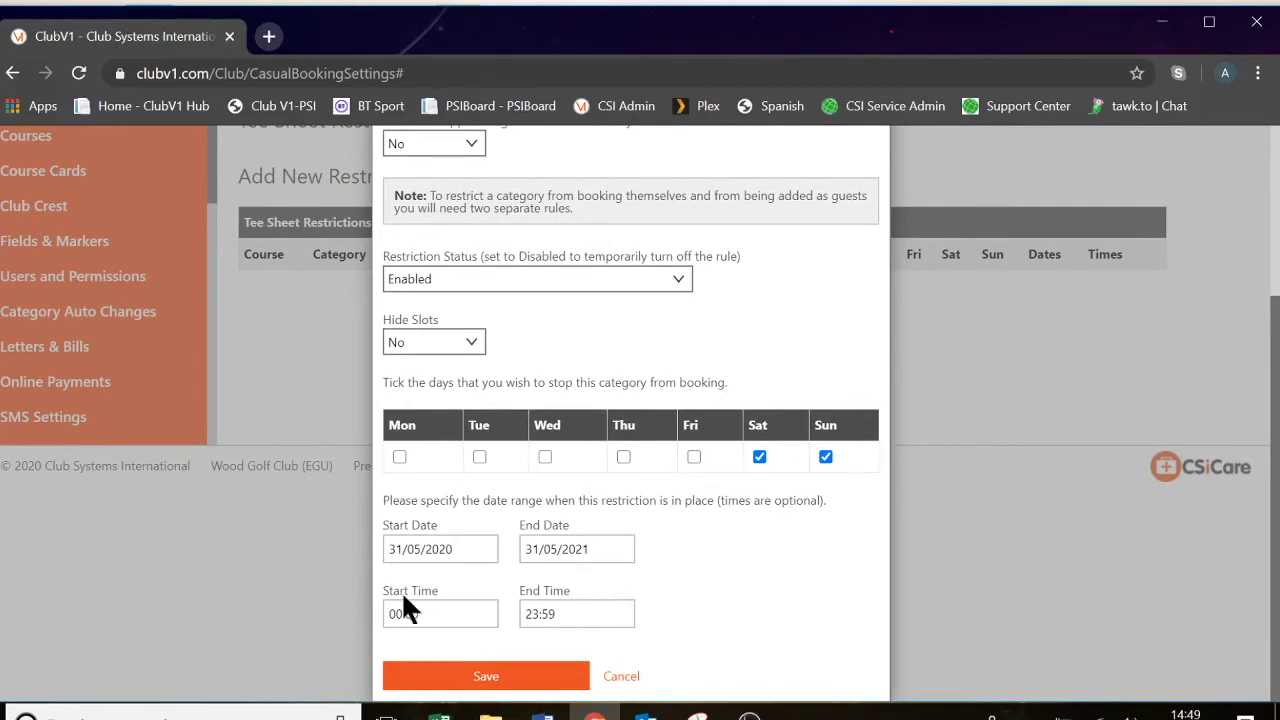
- Set the rule's end date to 30/06/2020 and save the weekend restriction
click(594, 550)
key(BackSpace)
text(0)
click(719, 376)
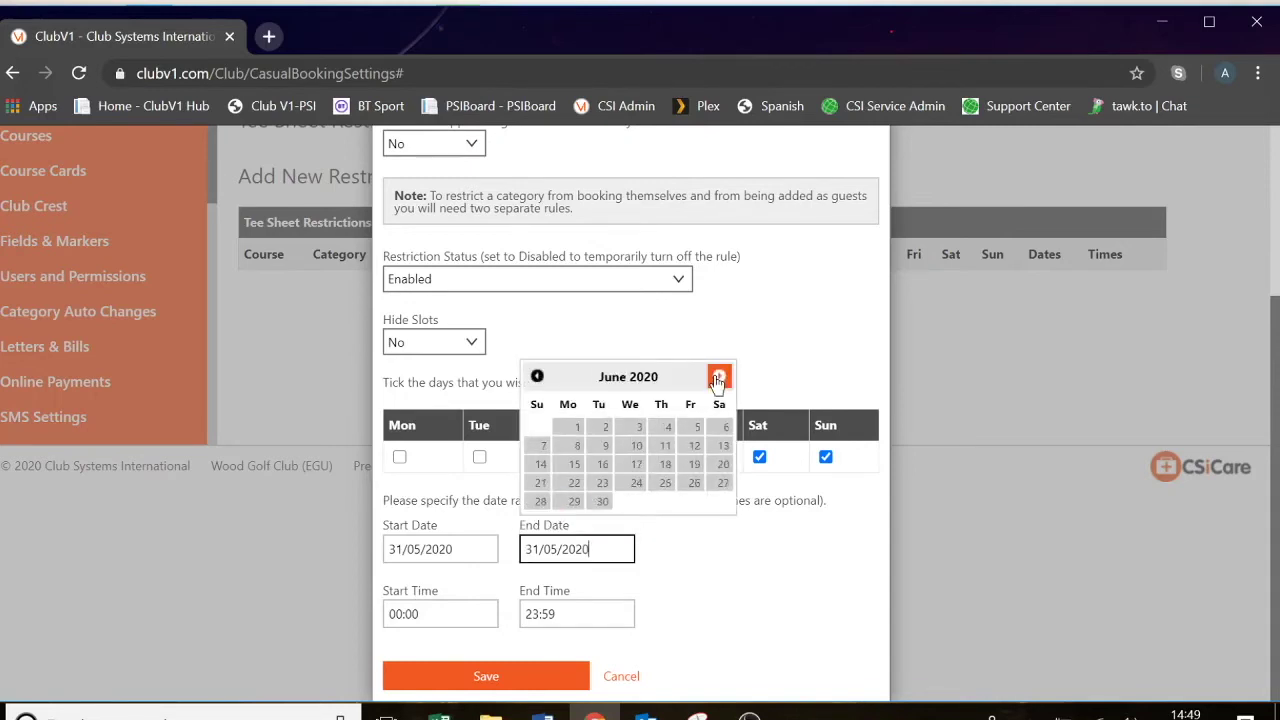
click(602, 501)
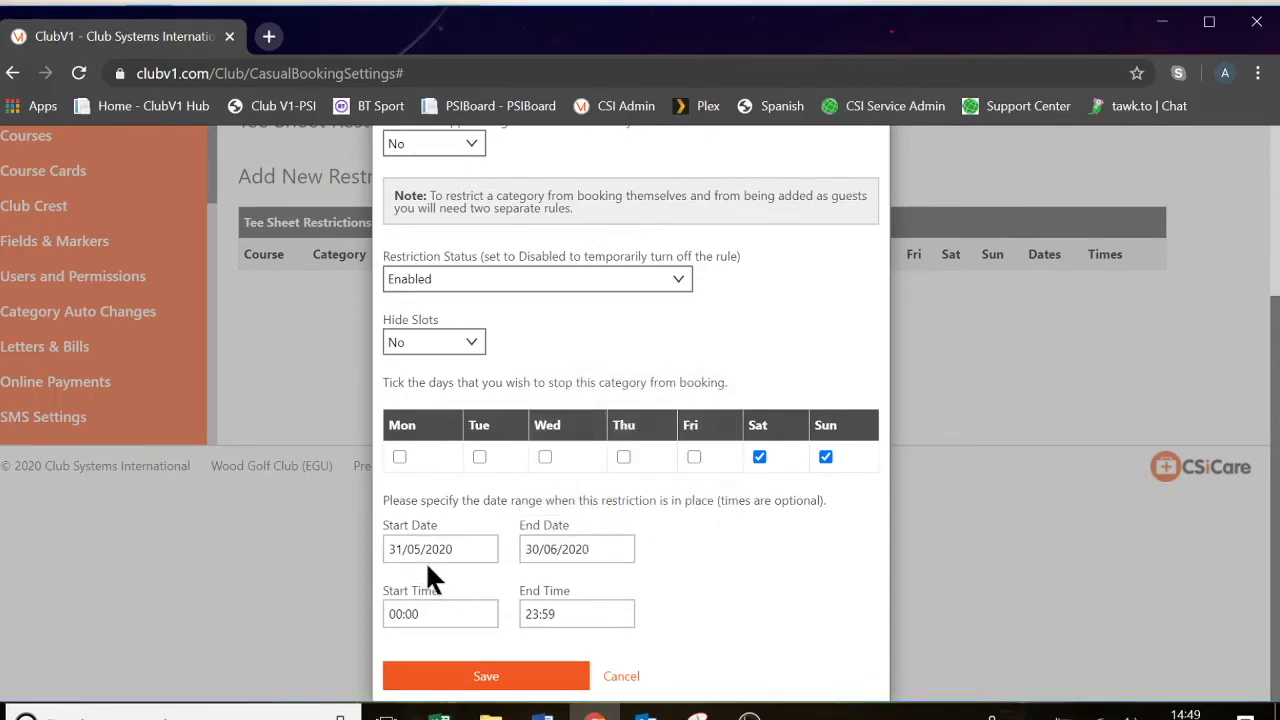
scroll(512, 414, up, 1)
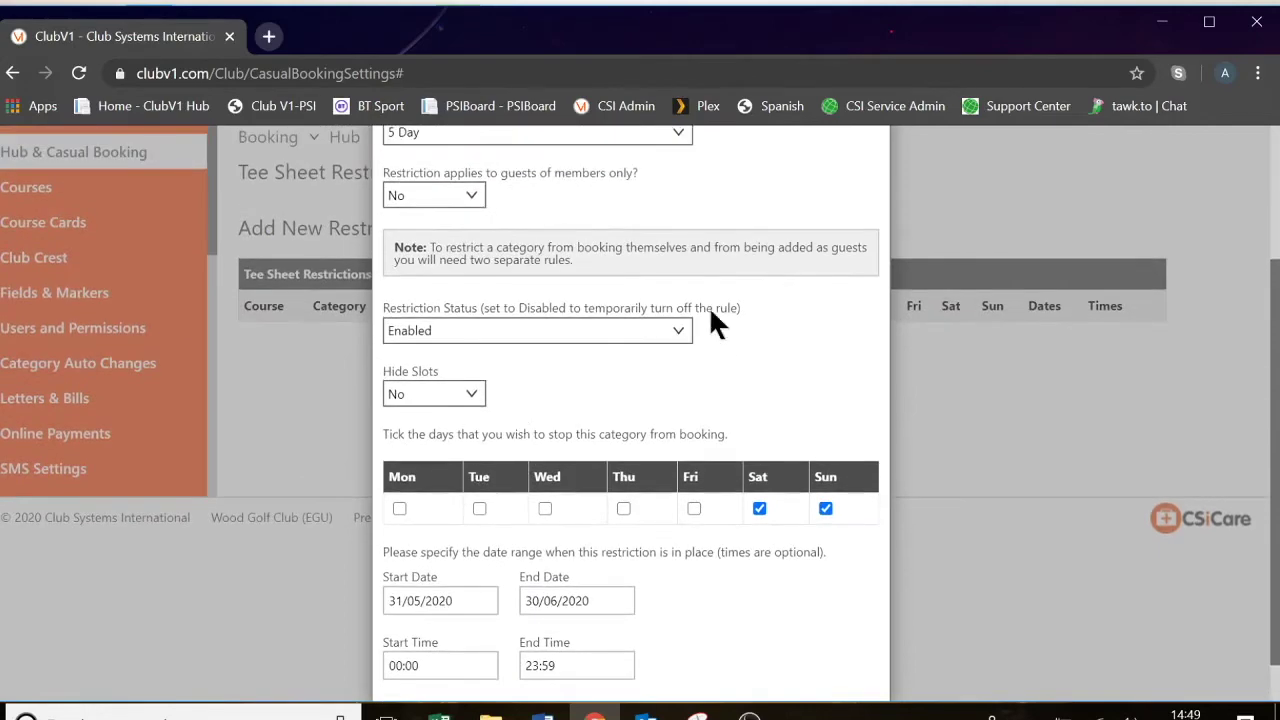
scroll(718, 325, down, 1)
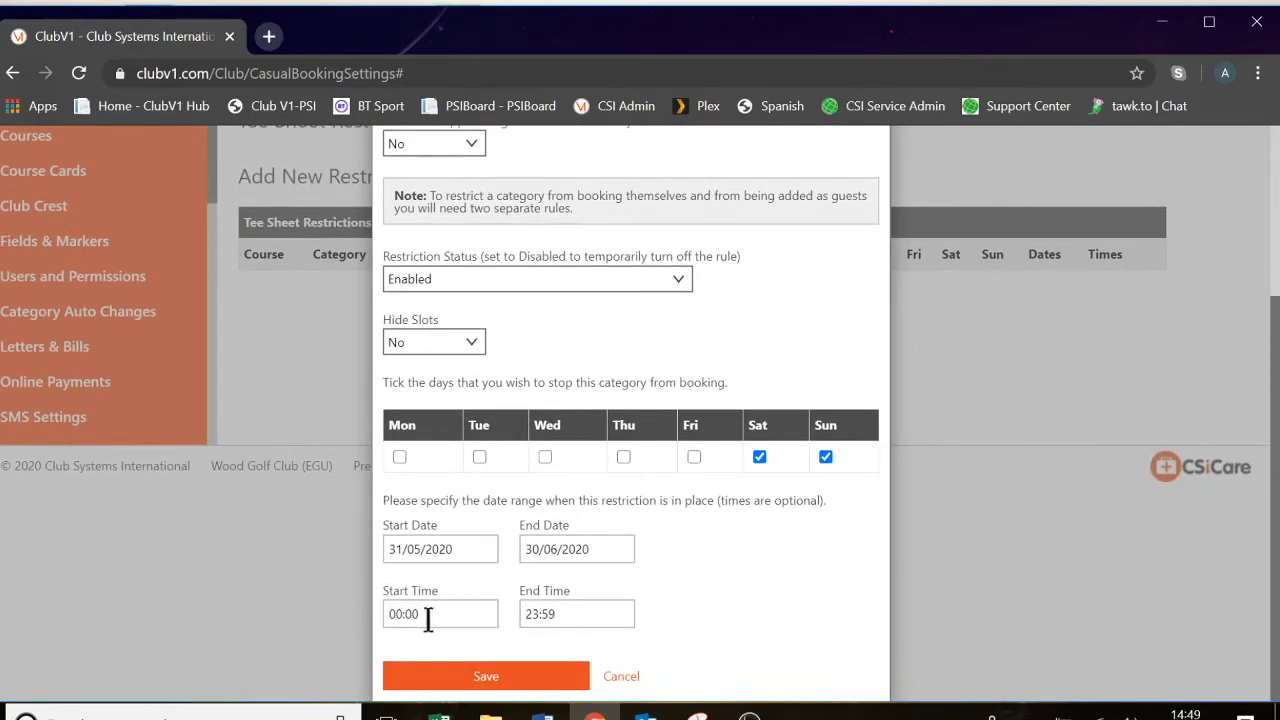
click(524, 688)
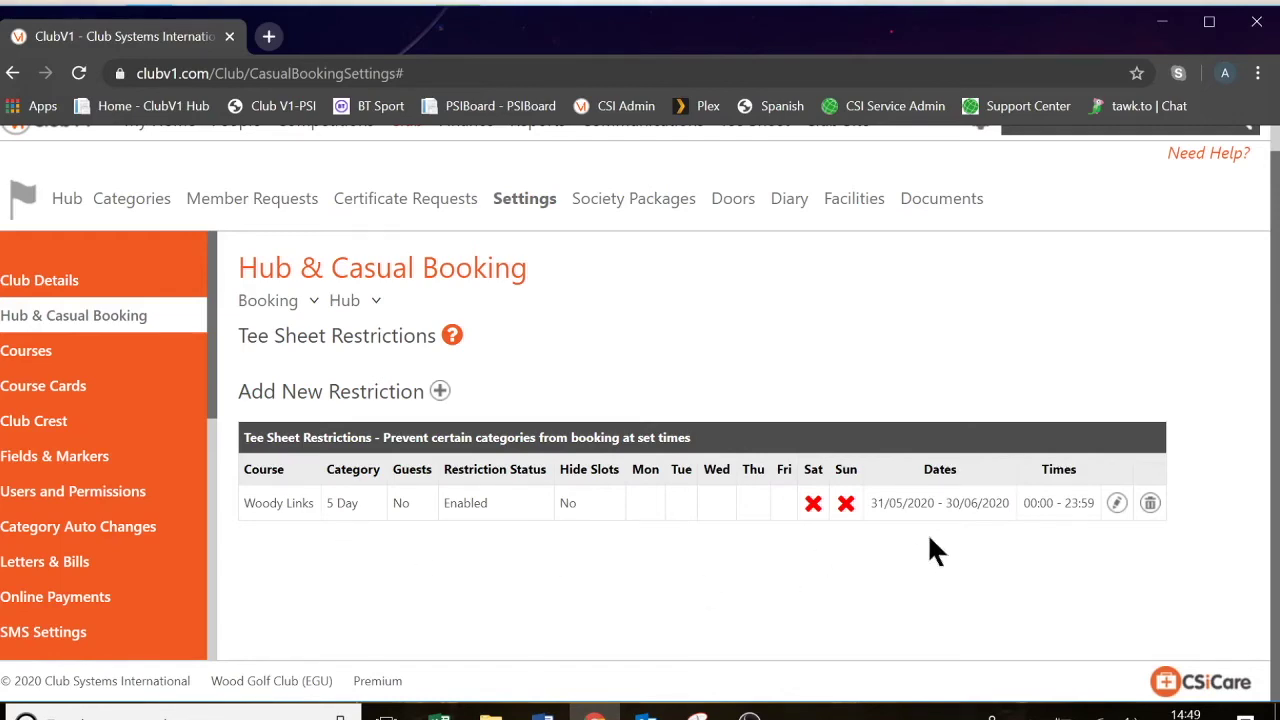
- Start a new restriction for the VISITORS category, limited to Saturdays and Sundays
click(441, 391)
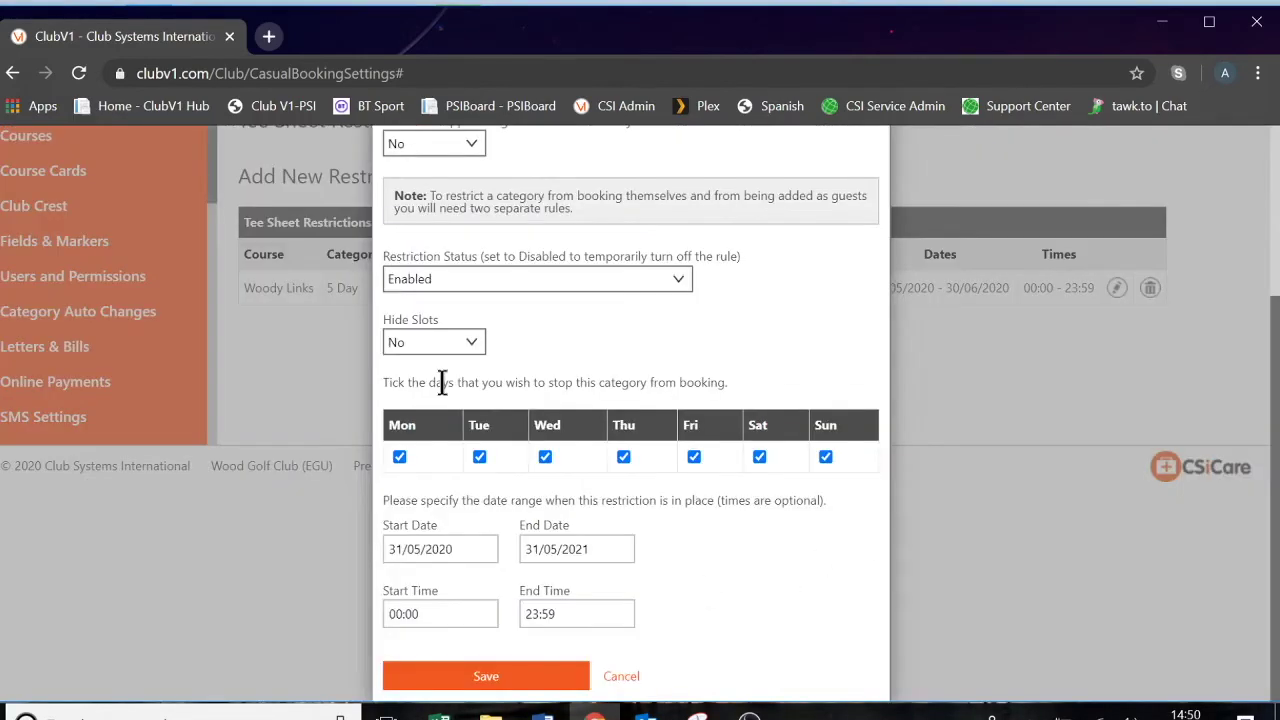
scroll(440, 382, up, 3)
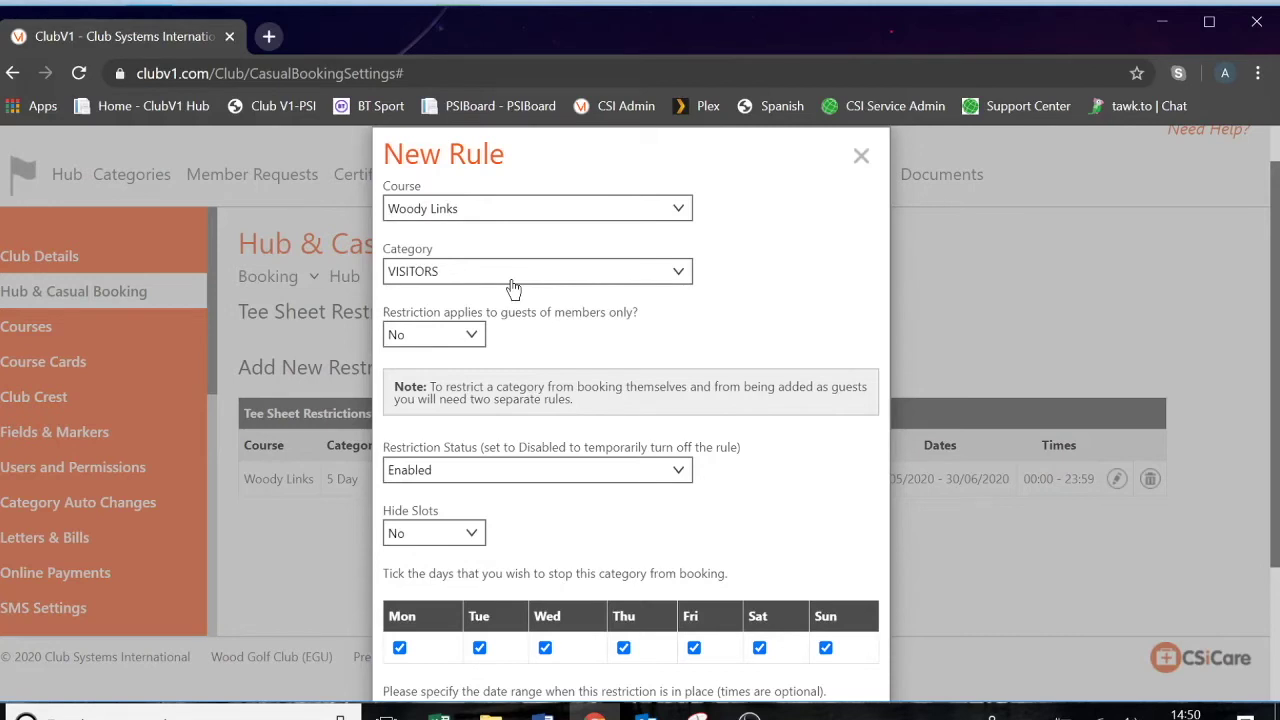
scroll(624, 415, down, 1)
scroll(624, 420, up, 1)
click(678, 274)
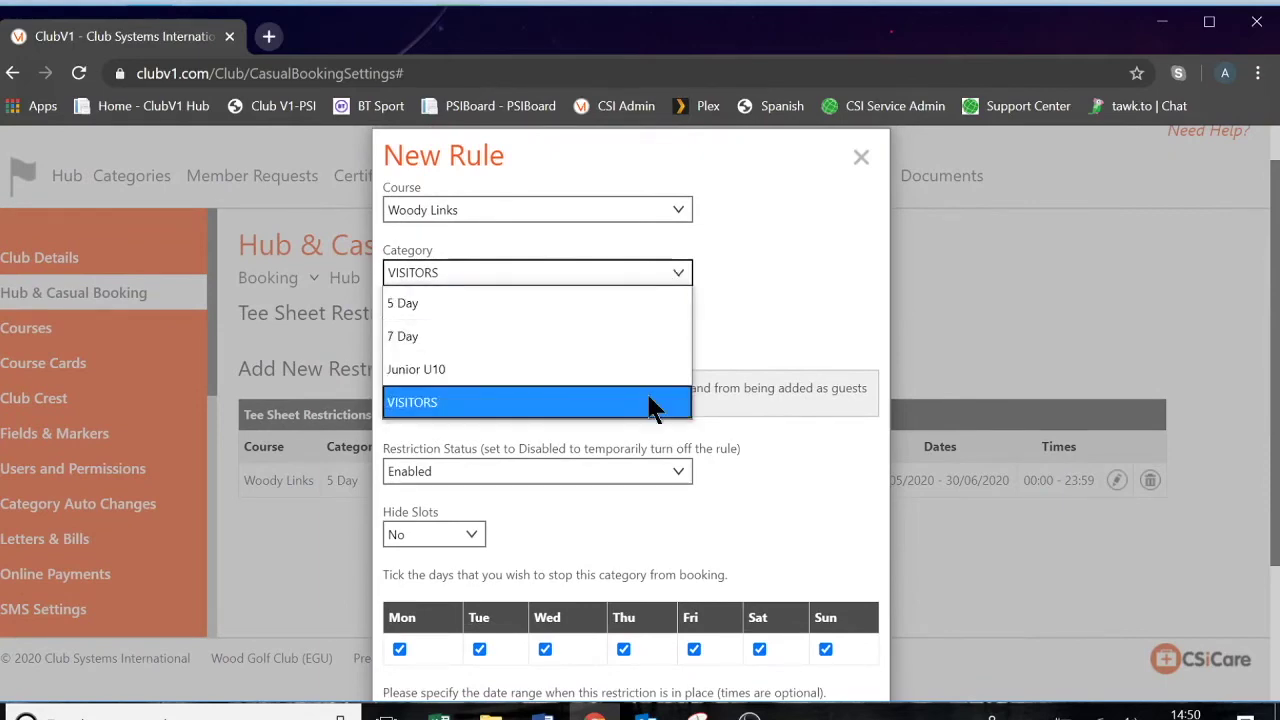
click(652, 404)
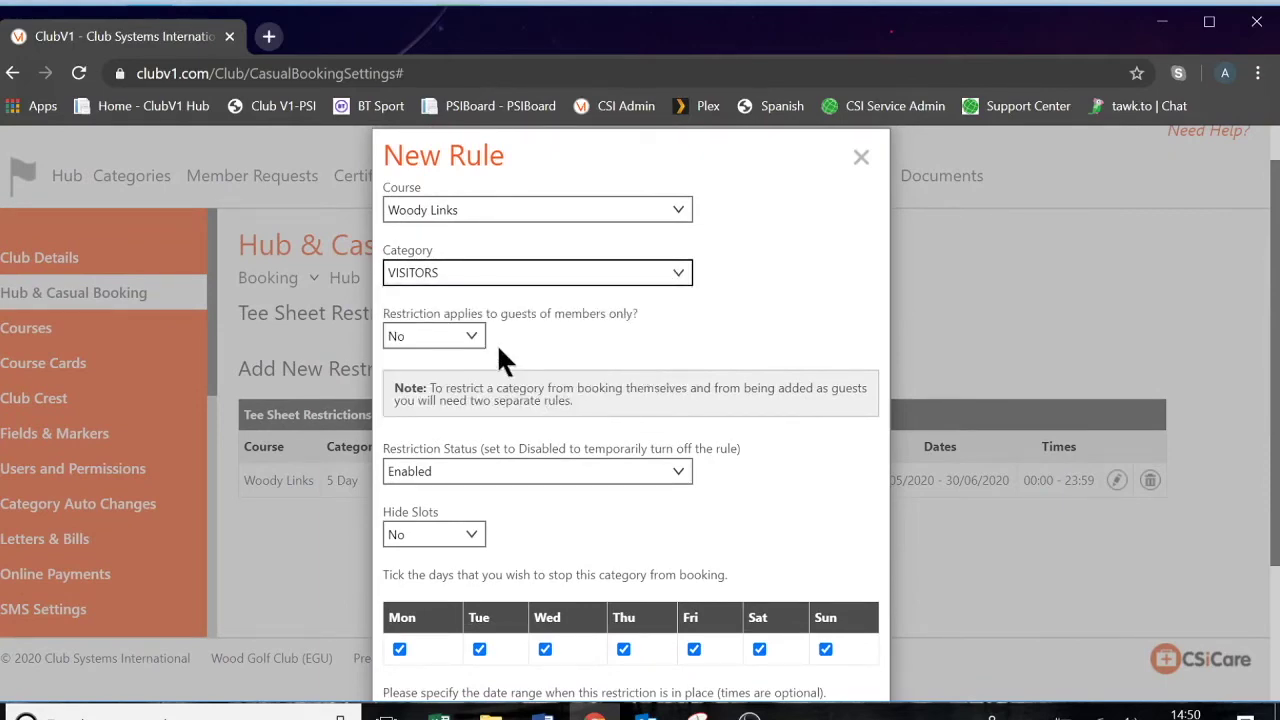
scroll(500, 355, down, 1)
click(399, 578)
click(544, 578)
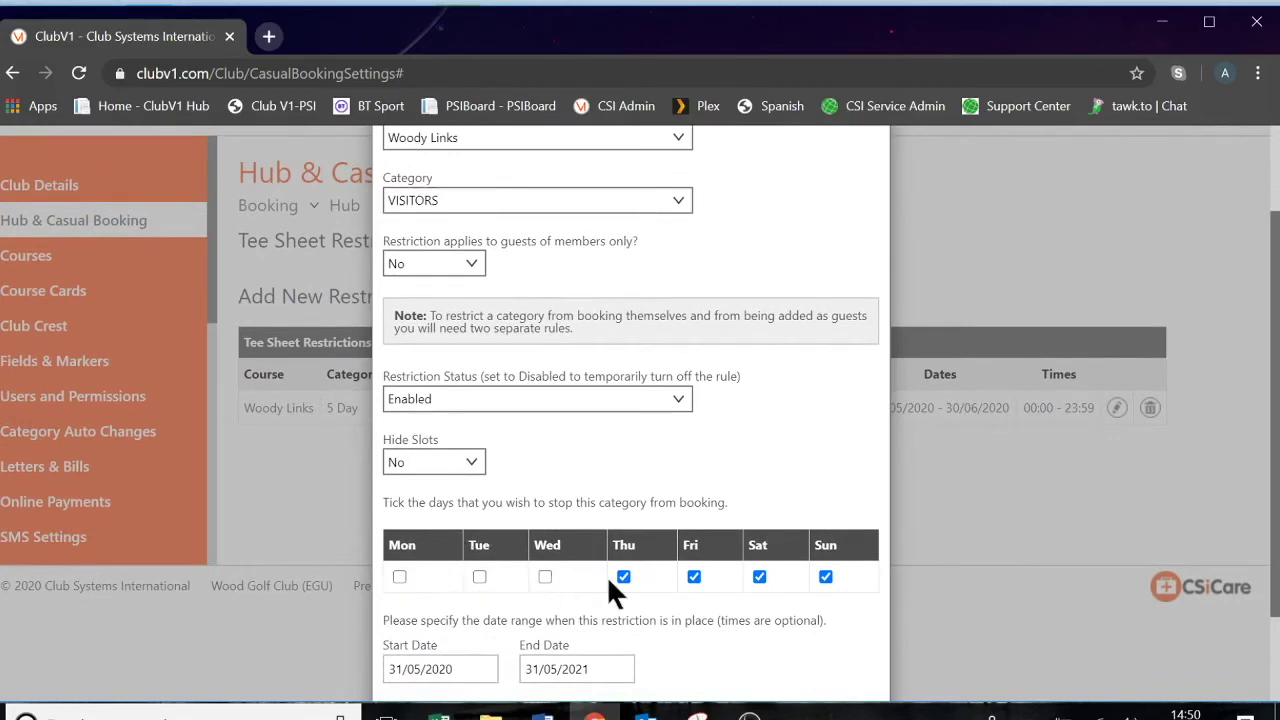
click(694, 578)
- Set end time 11:59 and end date 30/06/2020, then save the VISITORS restriction
scroll(646, 494, down, 1)
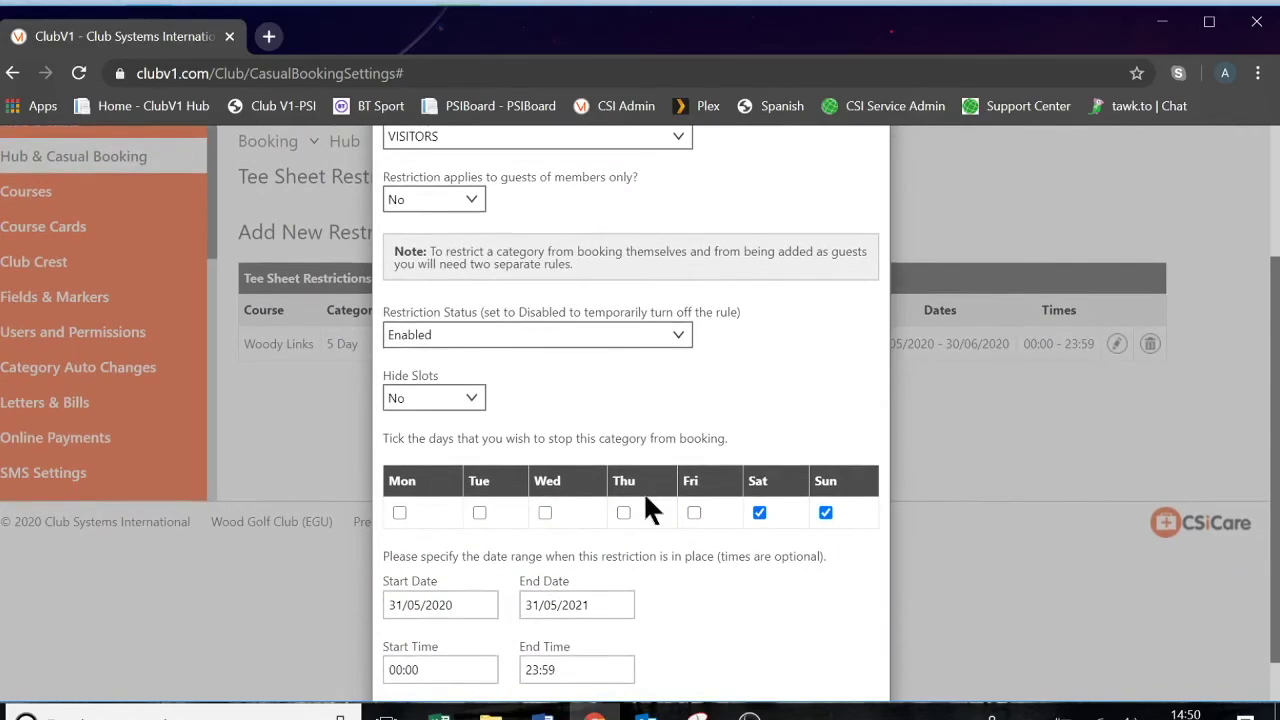
scroll(760, 530, down, 1)
click(560, 641)
drag(721, 551, 660, 556)
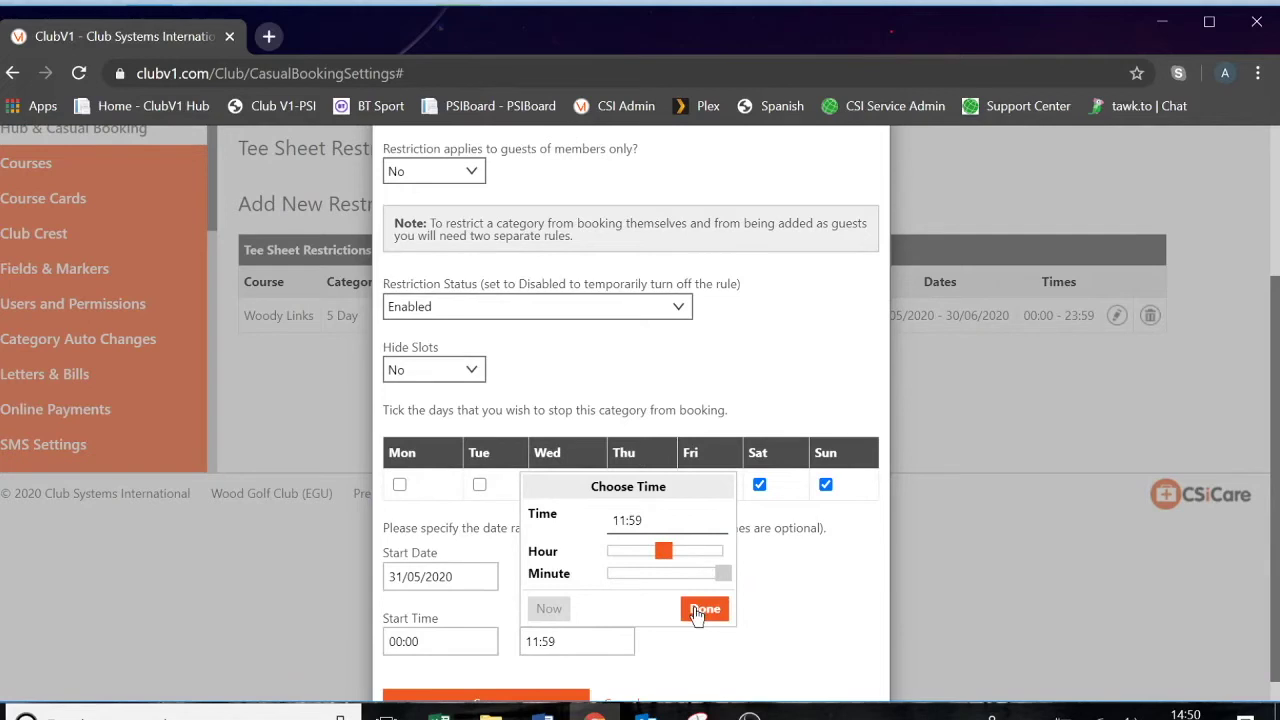
click(701, 608)
click(622, 580)
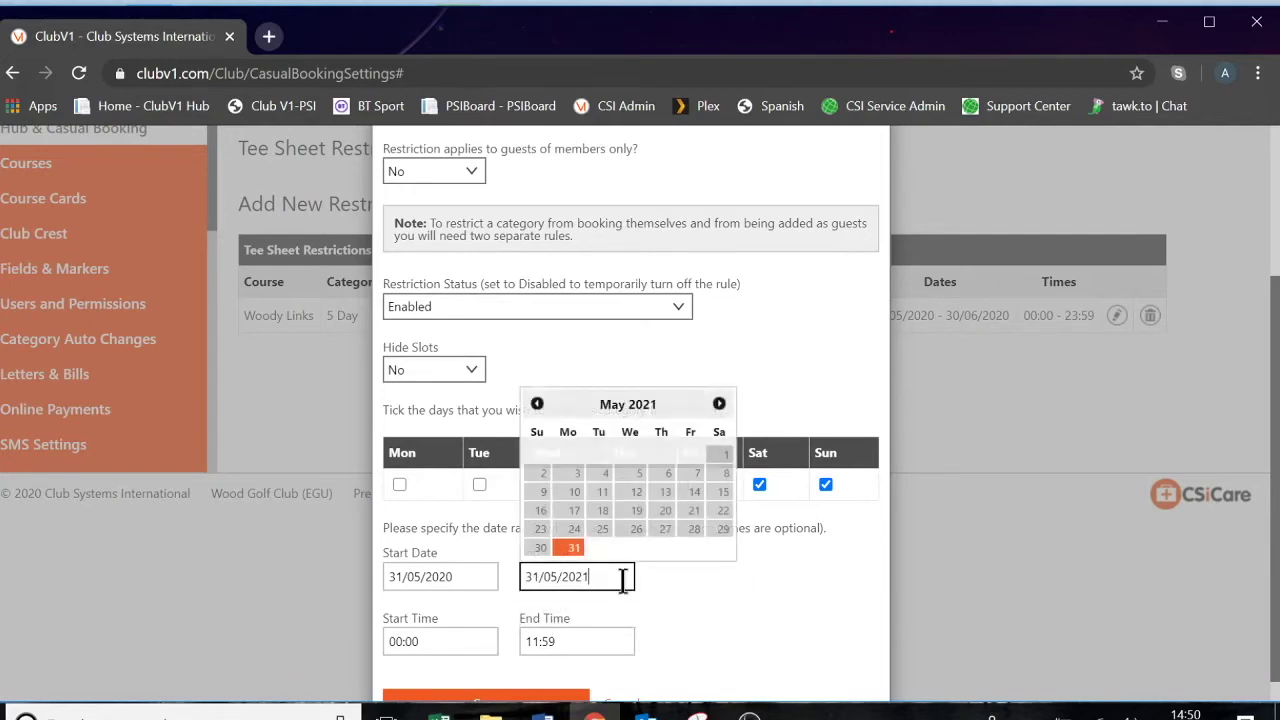
key(BackSpace)
text(0)
click(719, 403)
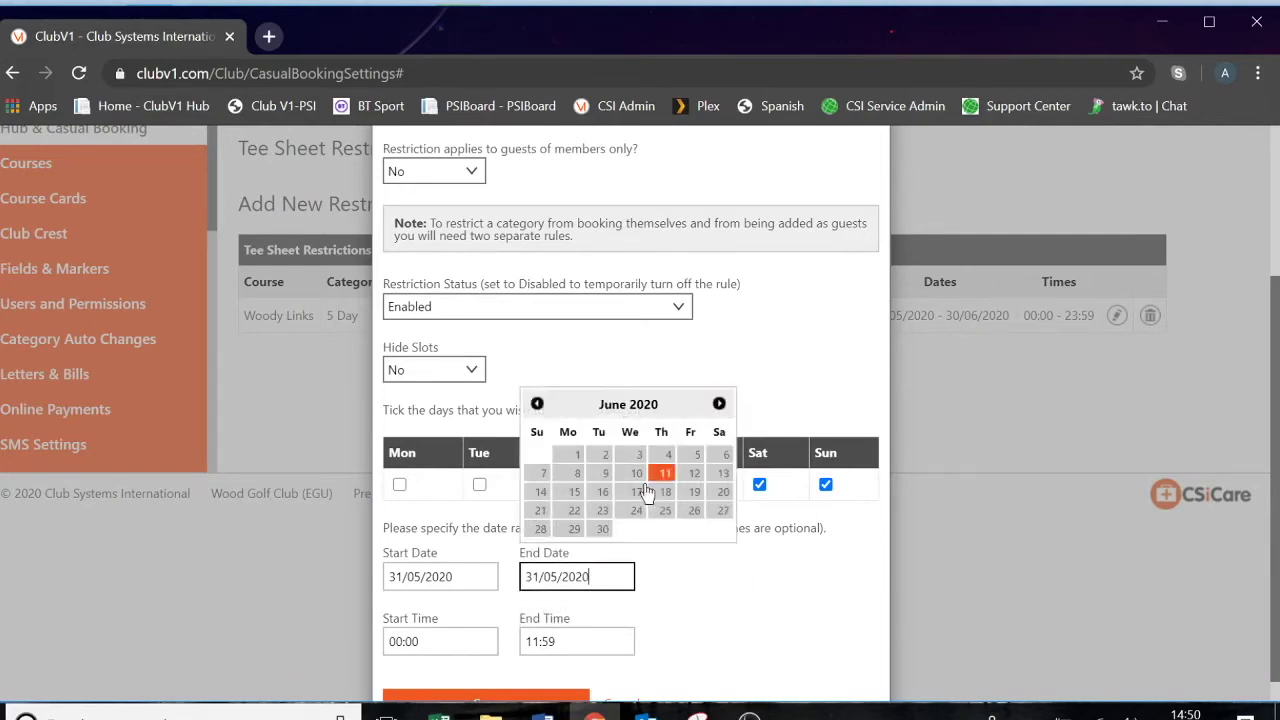
click(602, 529)
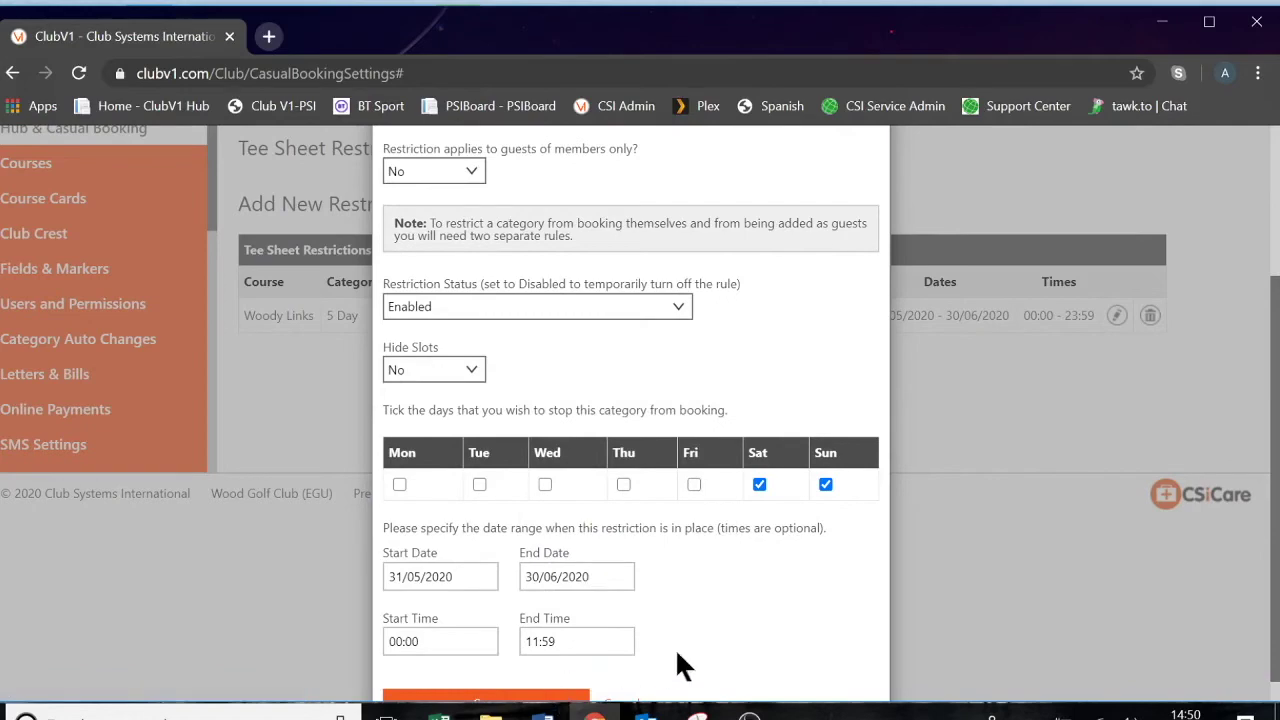
scroll(677, 655, down, 1)
click(543, 683)
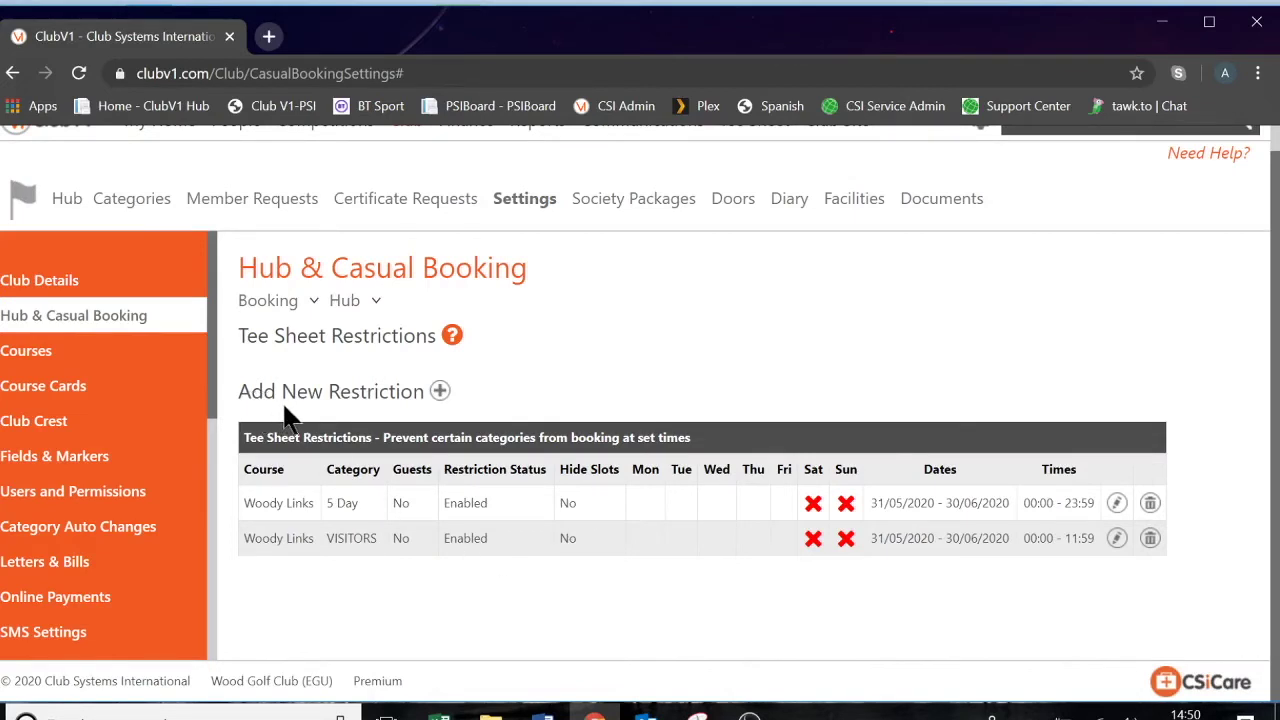
- Start a new restriction with category 7 Day, applied to guests only
click(440, 391)
scroll(600, 357, up, 1)
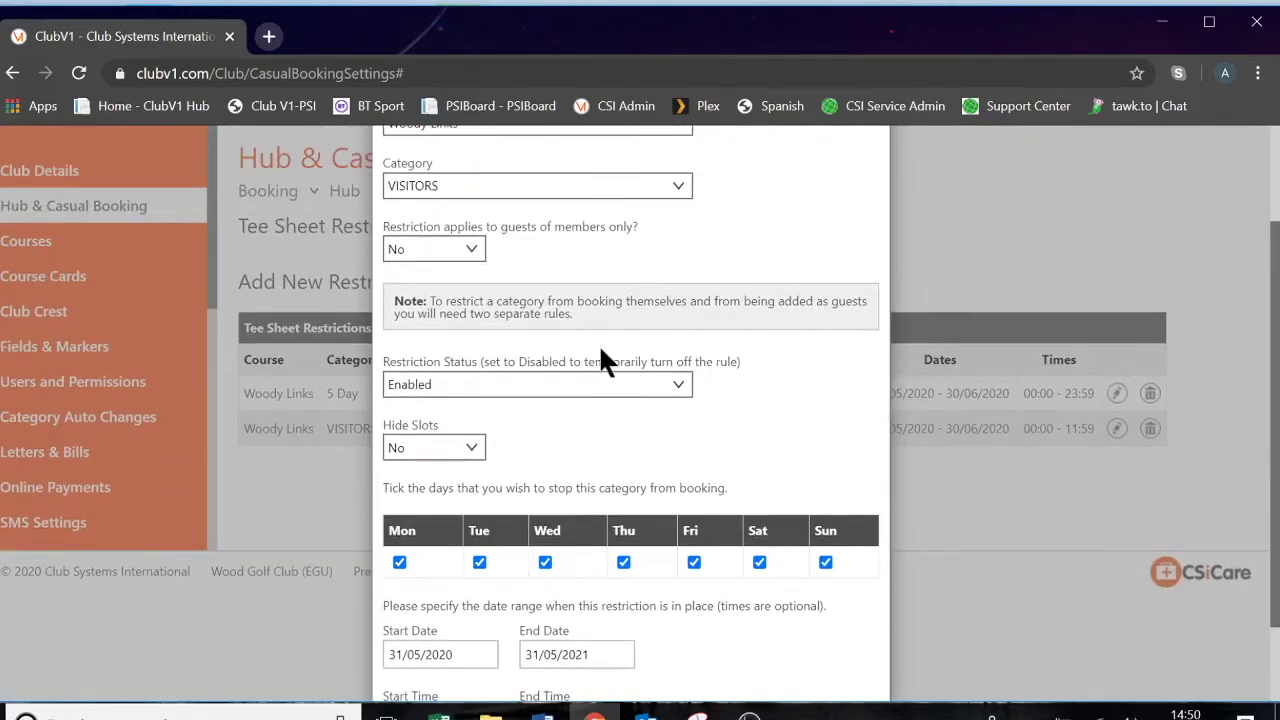
scroll(600, 360, up, 2)
click(566, 325)
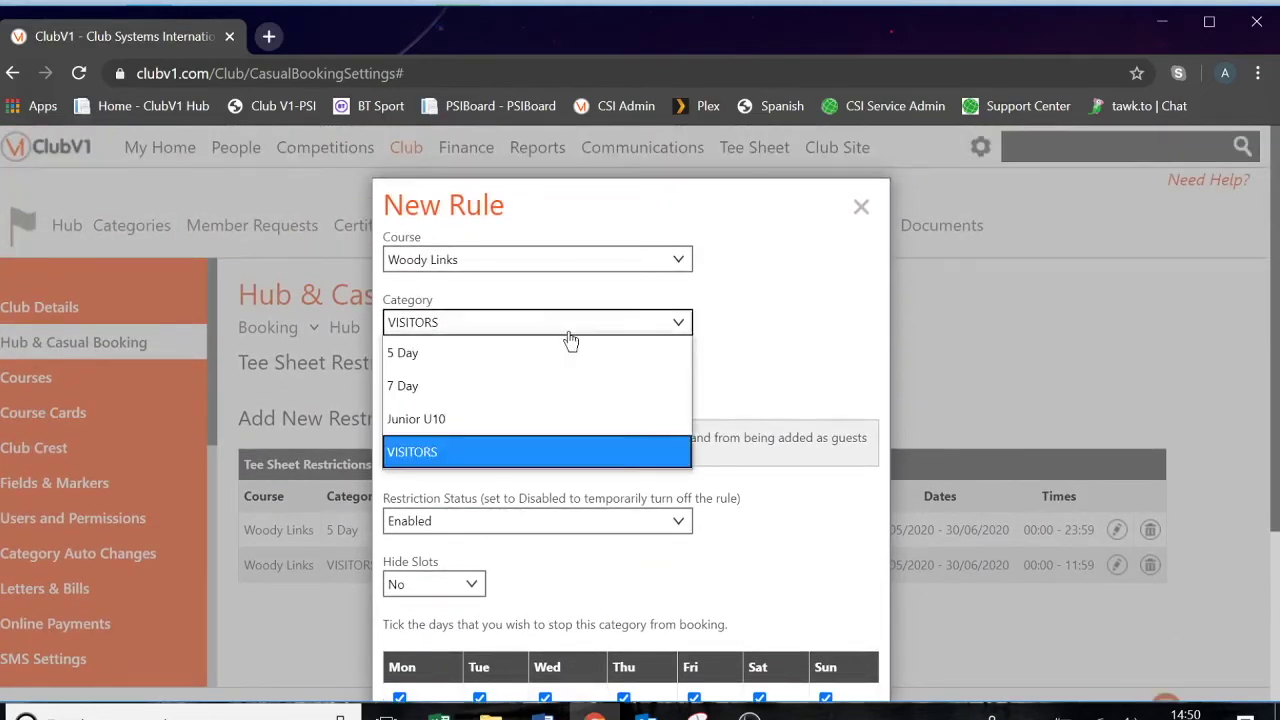
click(573, 388)
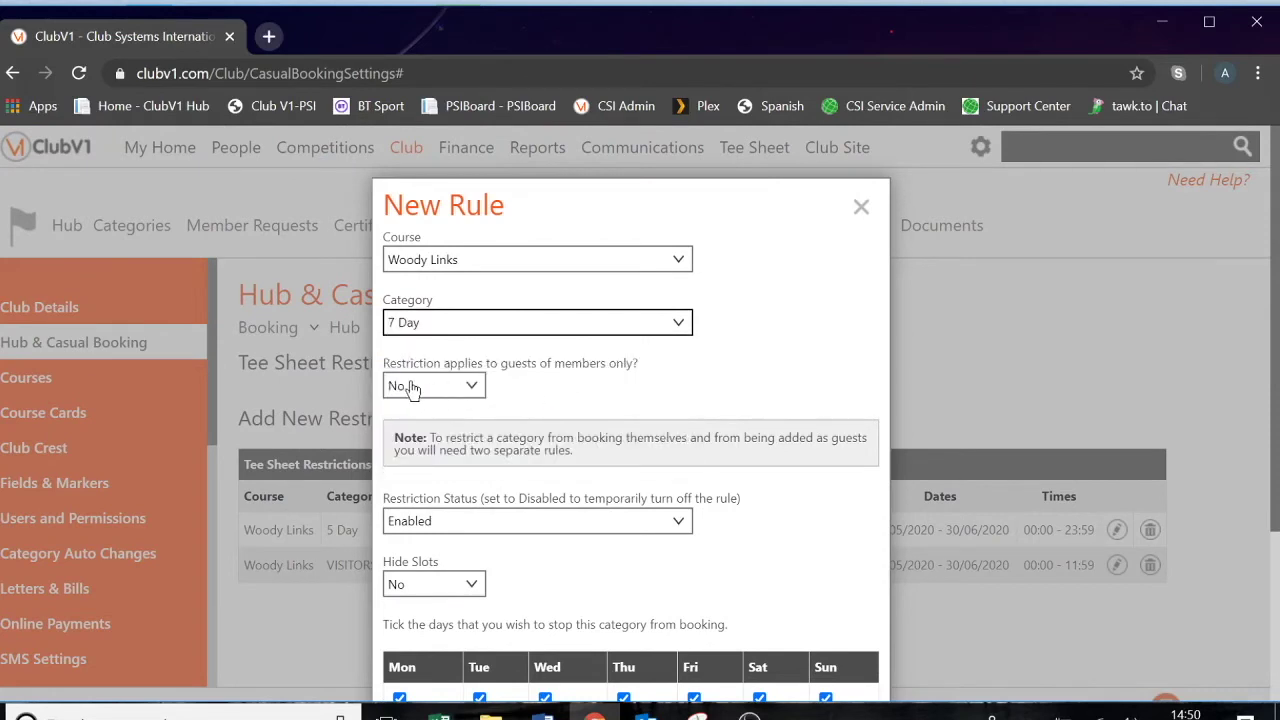
click(470, 388)
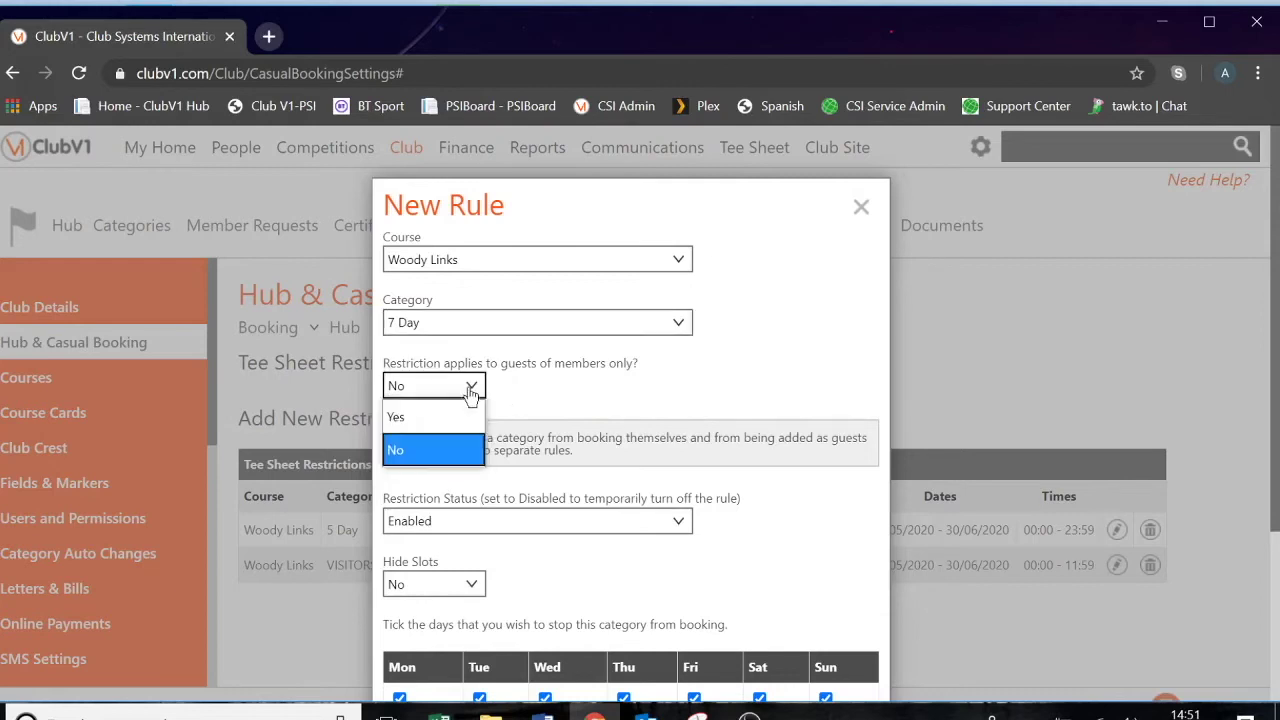
click(470, 415)
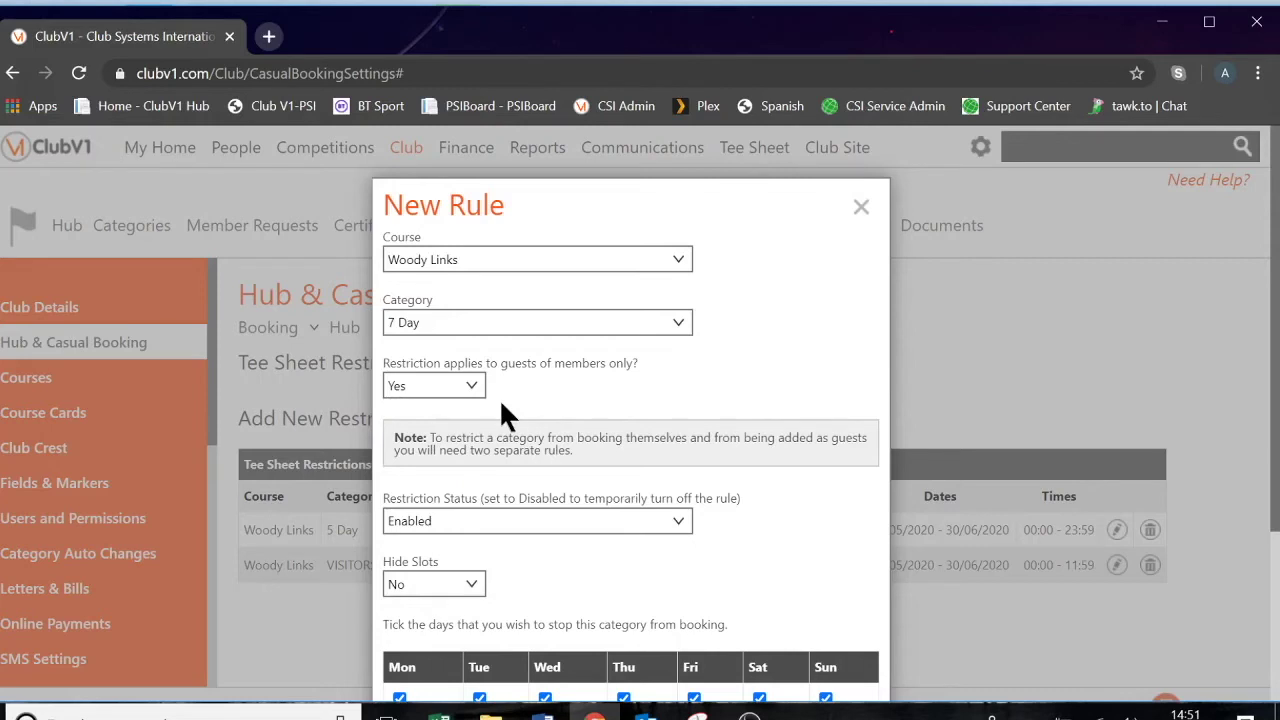
- Set end time 10:00 and end date 30/06/2020, then save the 7 Day restriction
scroll(551, 391, down, 2)
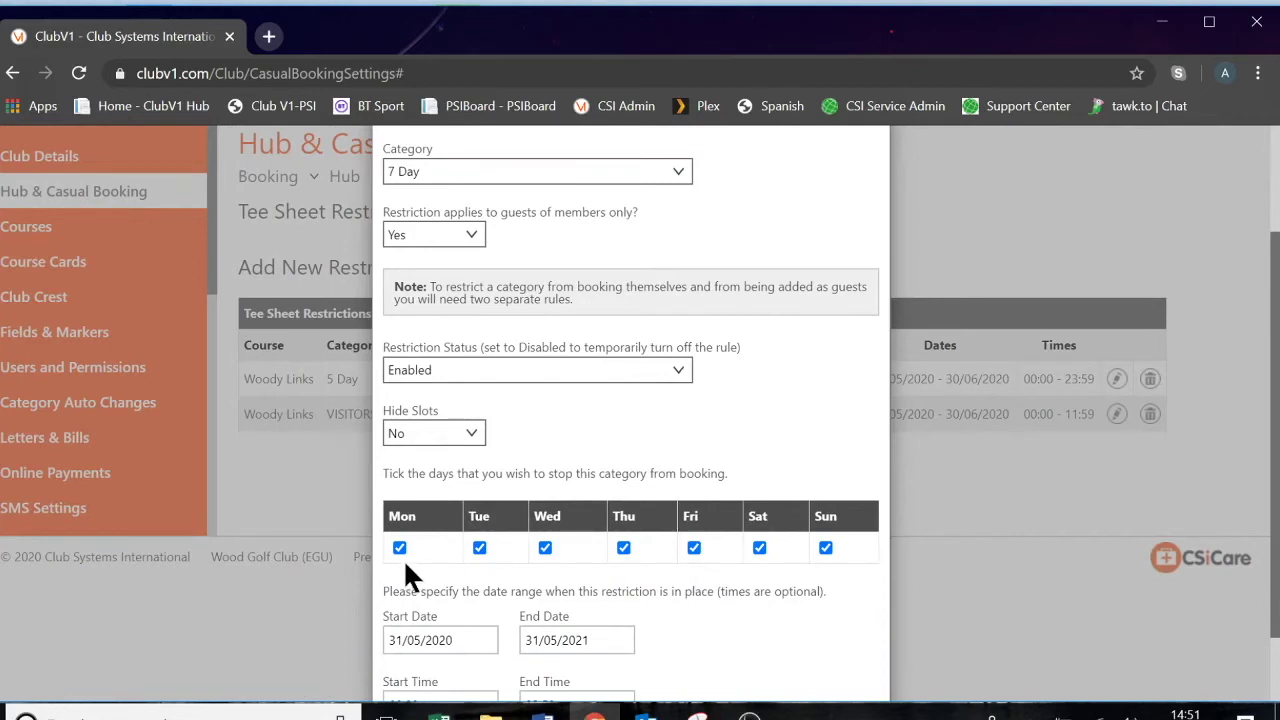
scroll(405, 566, down, 2)
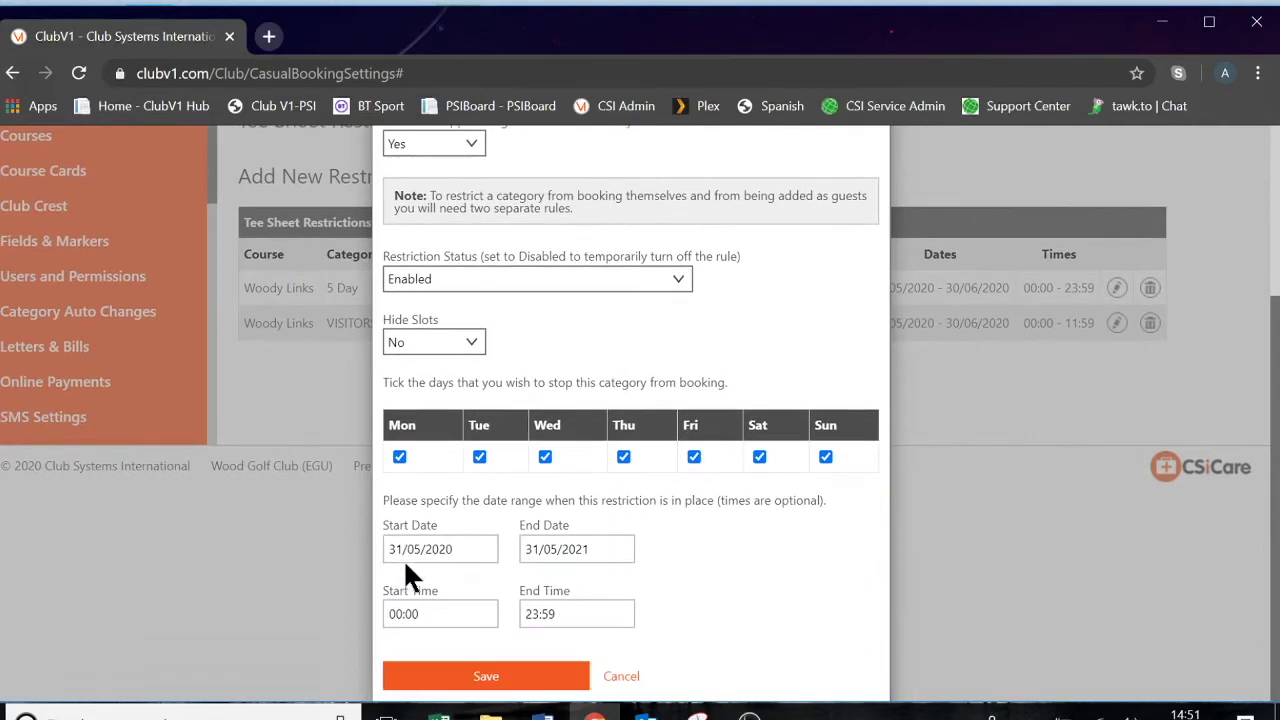
click(579, 608)
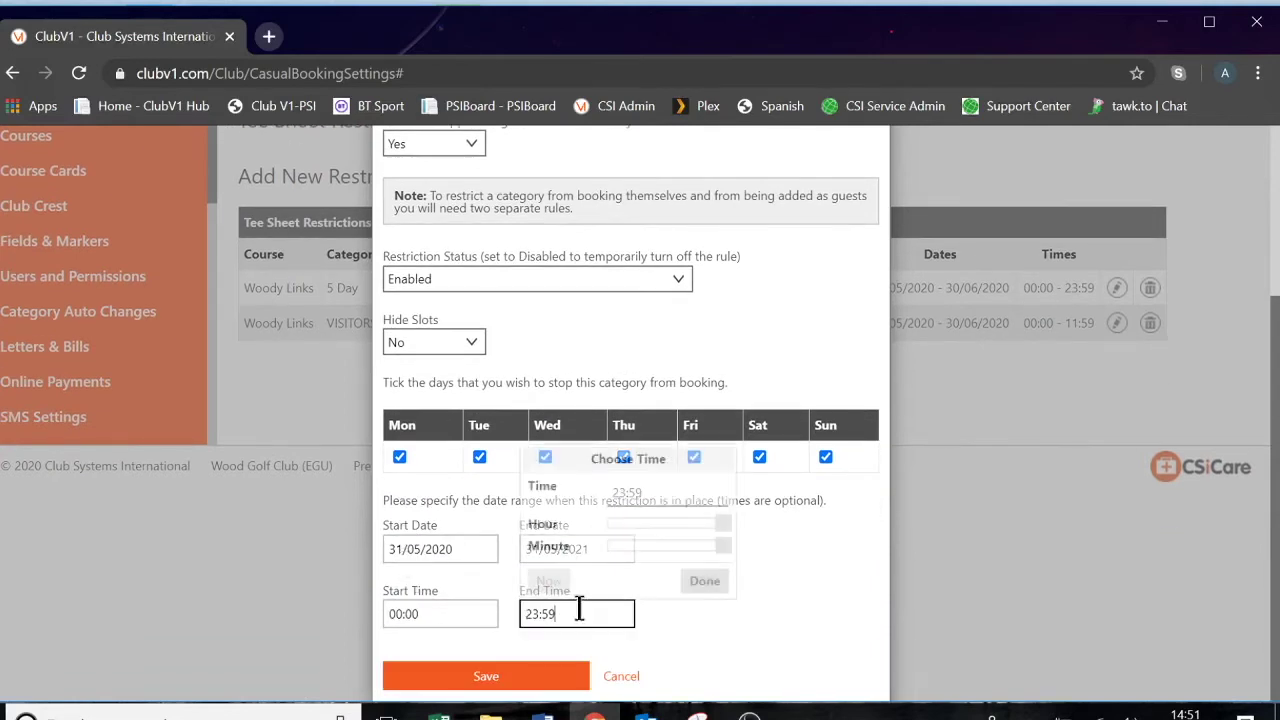
drag(722, 521, 654, 523)
drag(724, 549, 556, 550)
drag(660, 523, 665, 523)
click(704, 581)
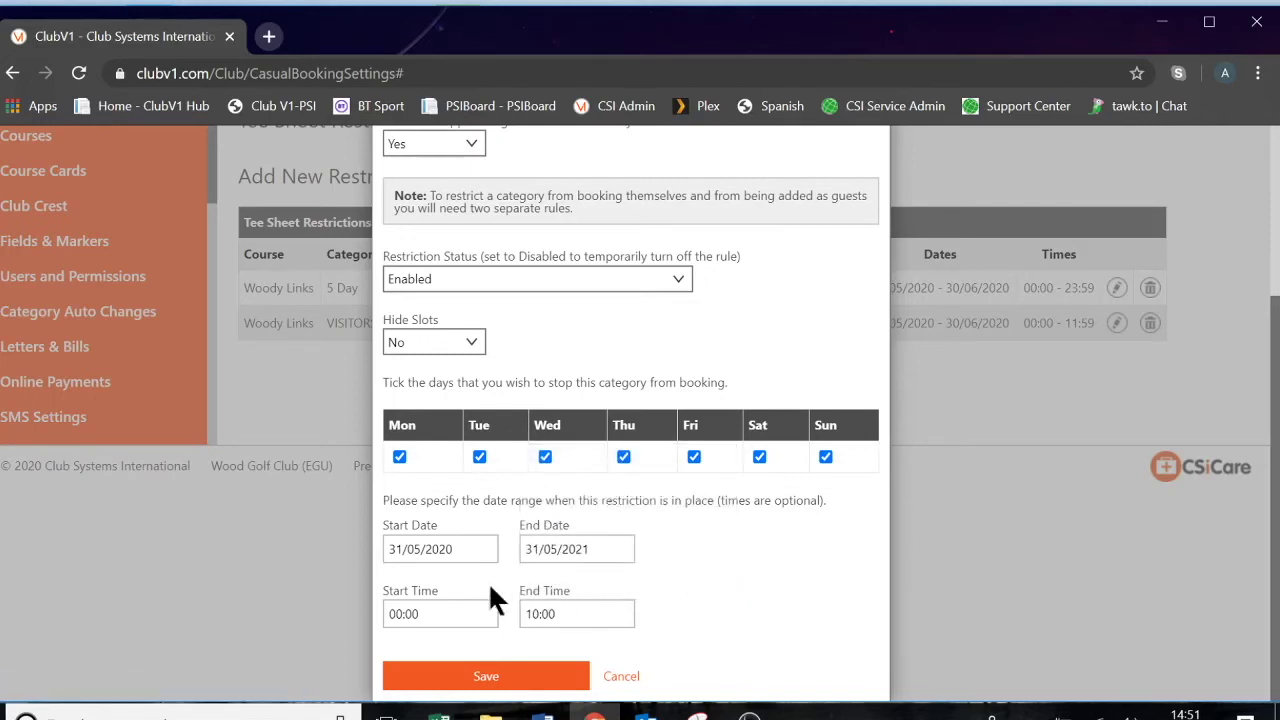
click(606, 549)
key(BackSpace)
text(0)
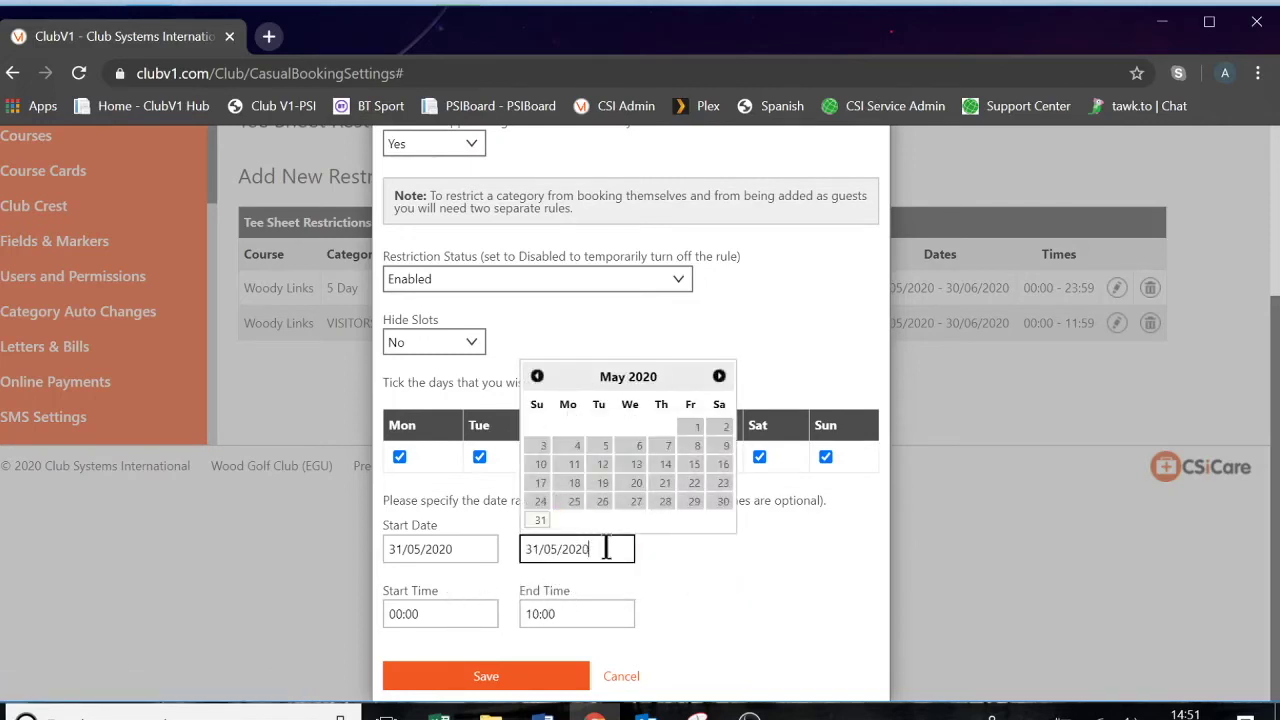
click(719, 376)
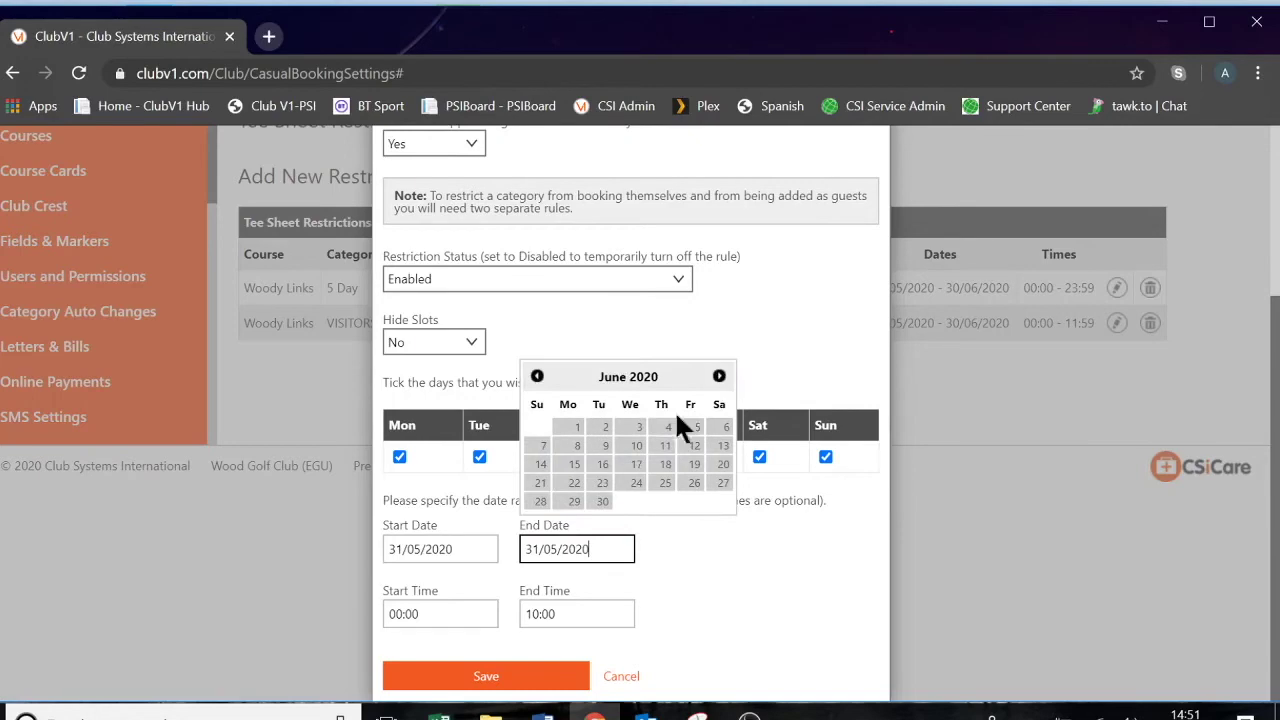
click(603, 502)
click(535, 682)
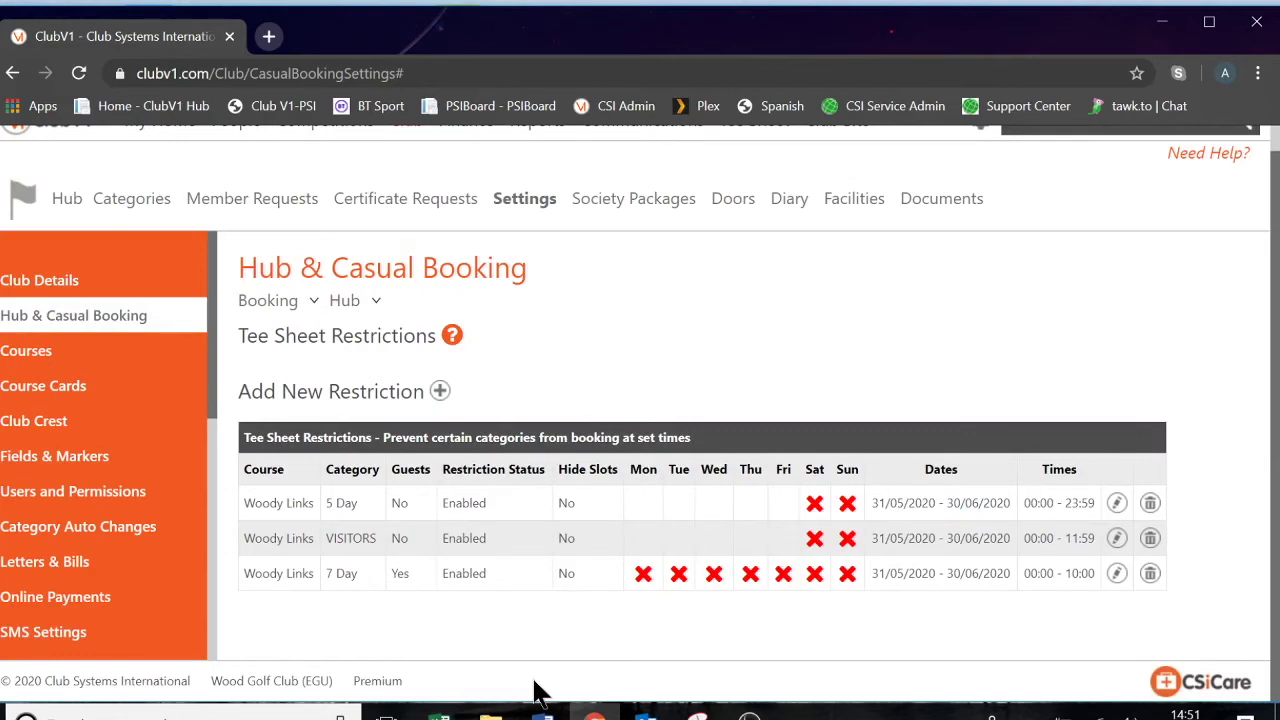
- Go to the Hub & Casual Booking Messages page and begin a new message
scroll(536, 690, up, 1)
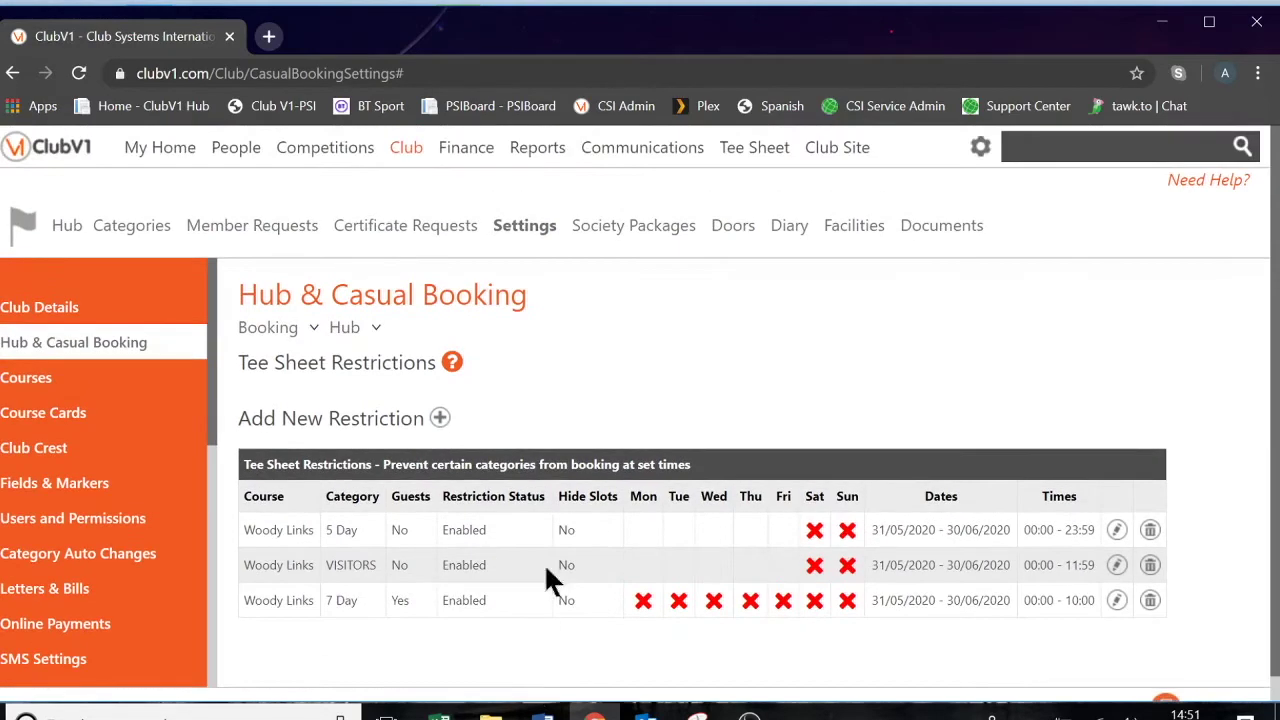
scroll(460, 410, down, 1)
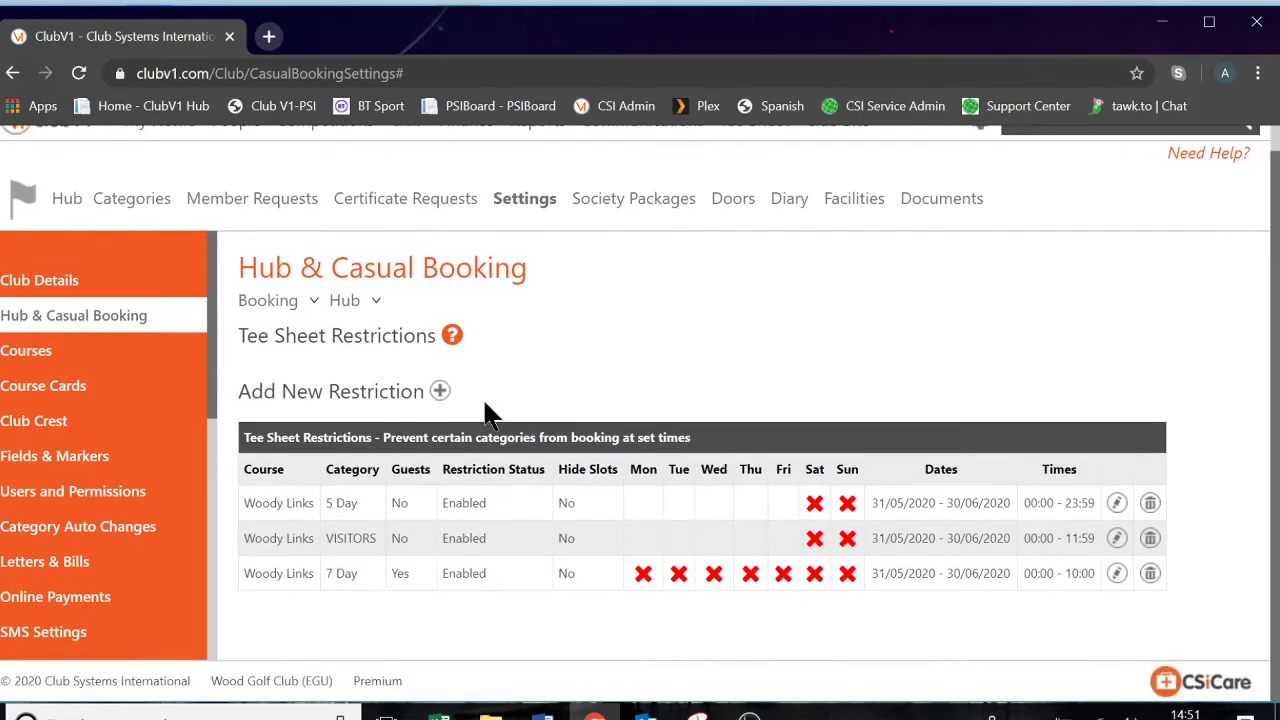
click(298, 304)
scroll(400, 420, down, 1)
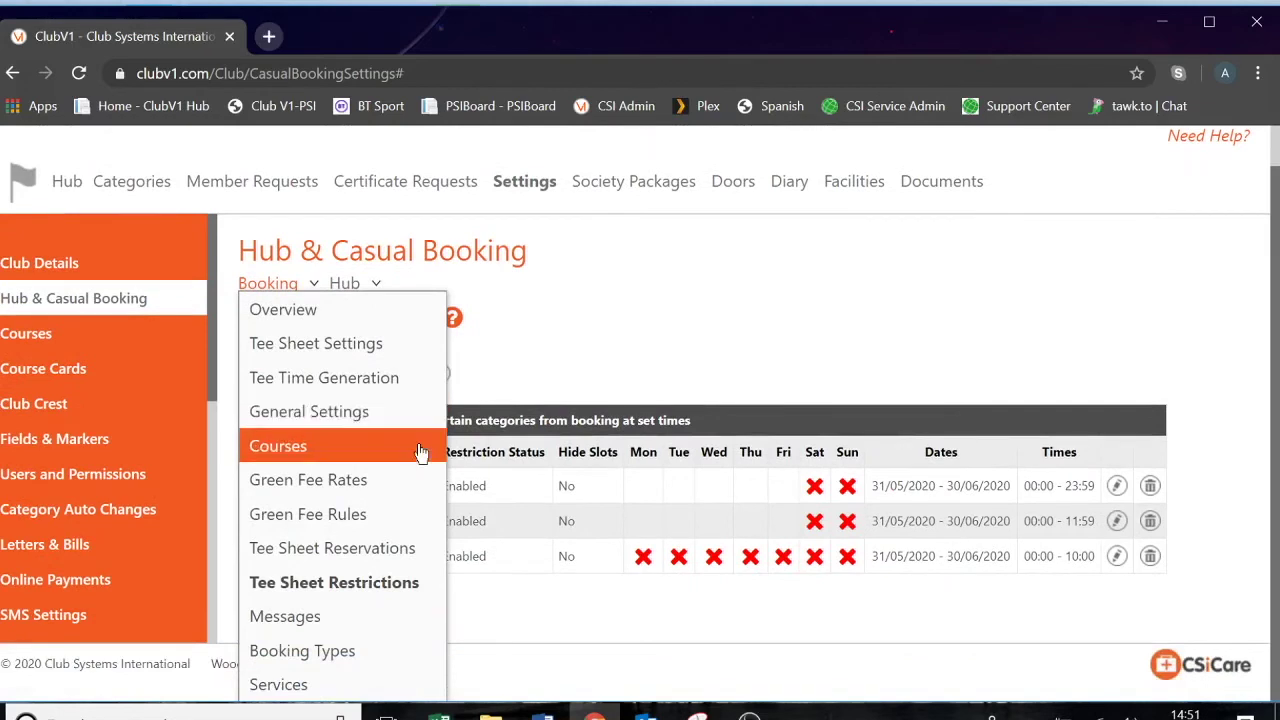
click(375, 617)
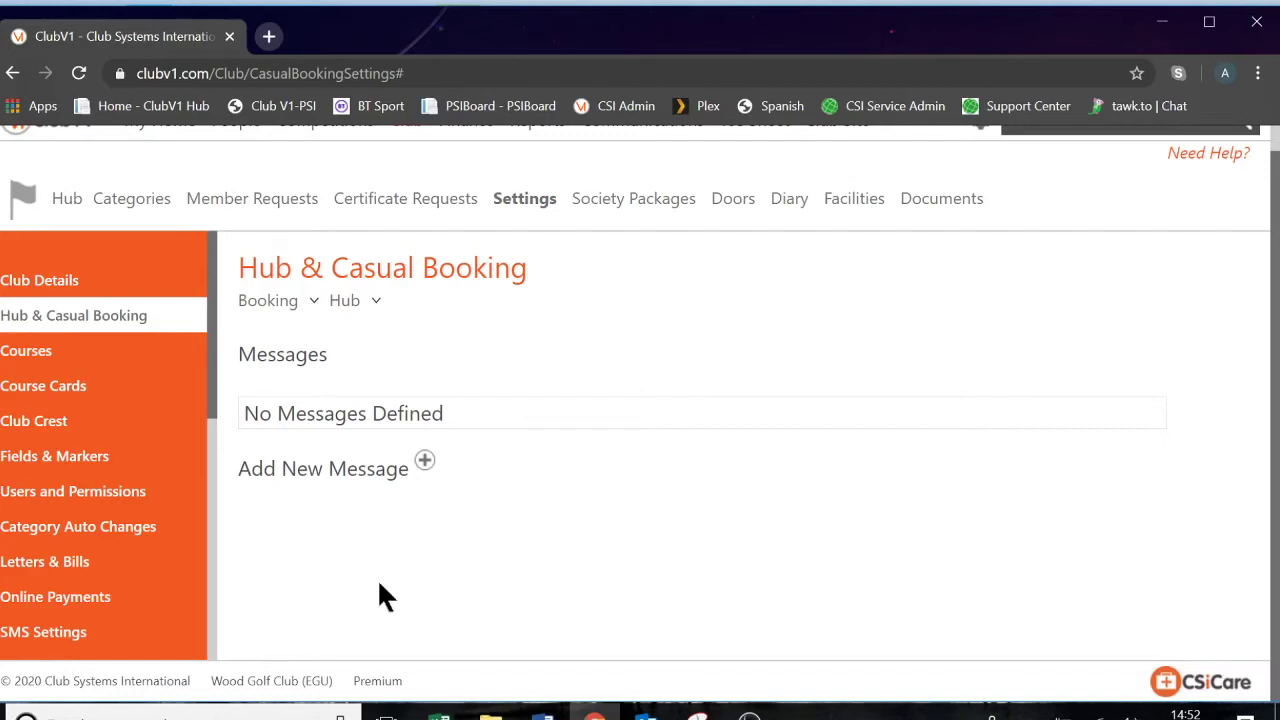
click(425, 466)
- Save a Woody Links message reading 'Please report to the proshop on arrival at the golf course'
click(440, 264)
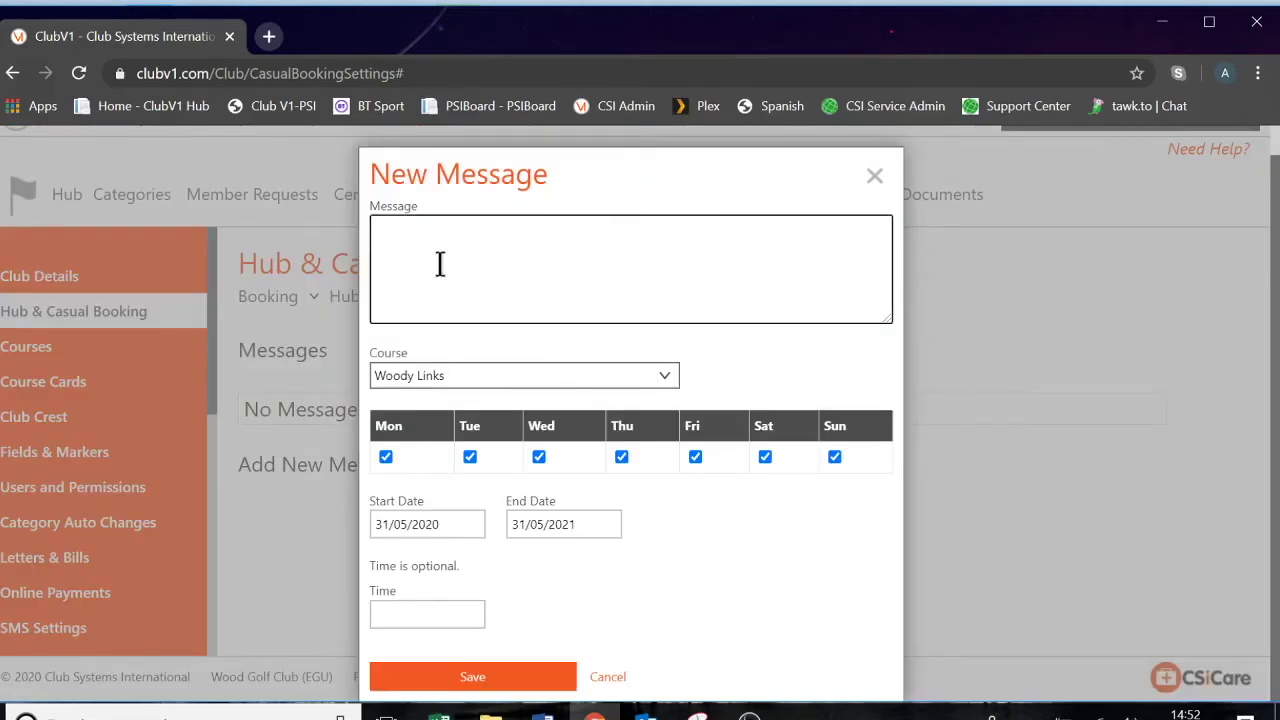
text(Please report to the proshop)
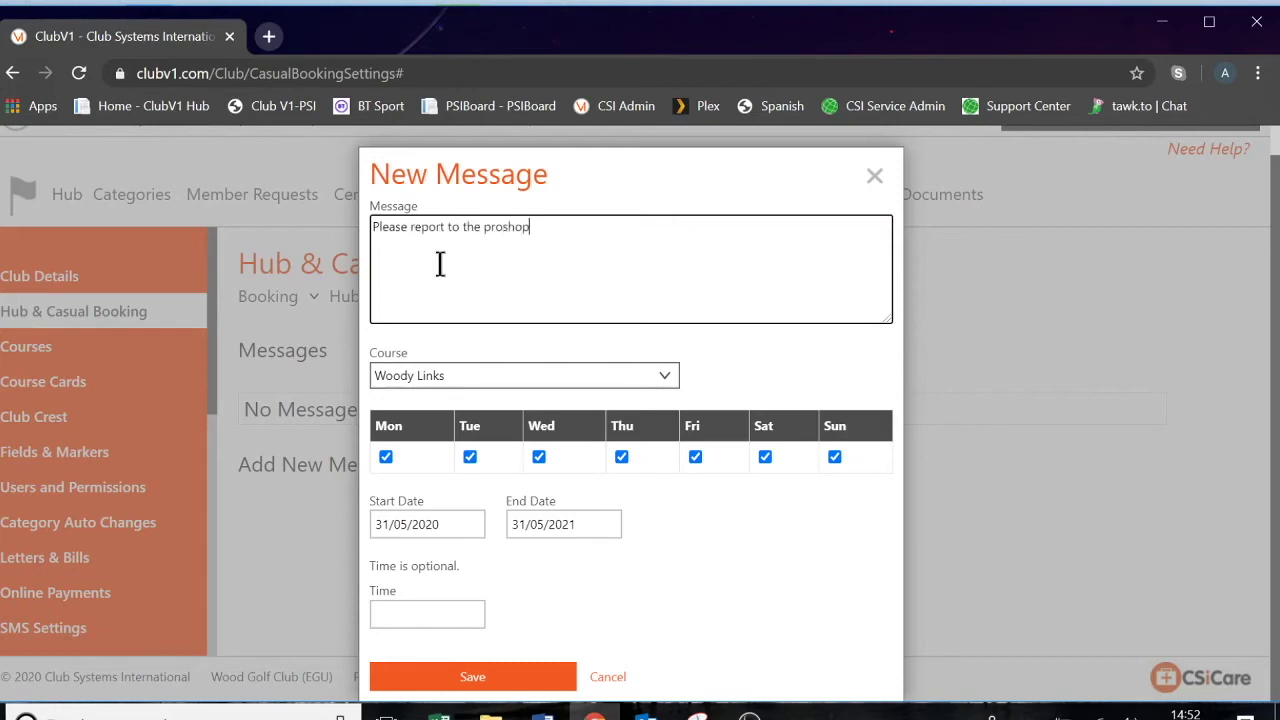
text( on arrival at the golf course)
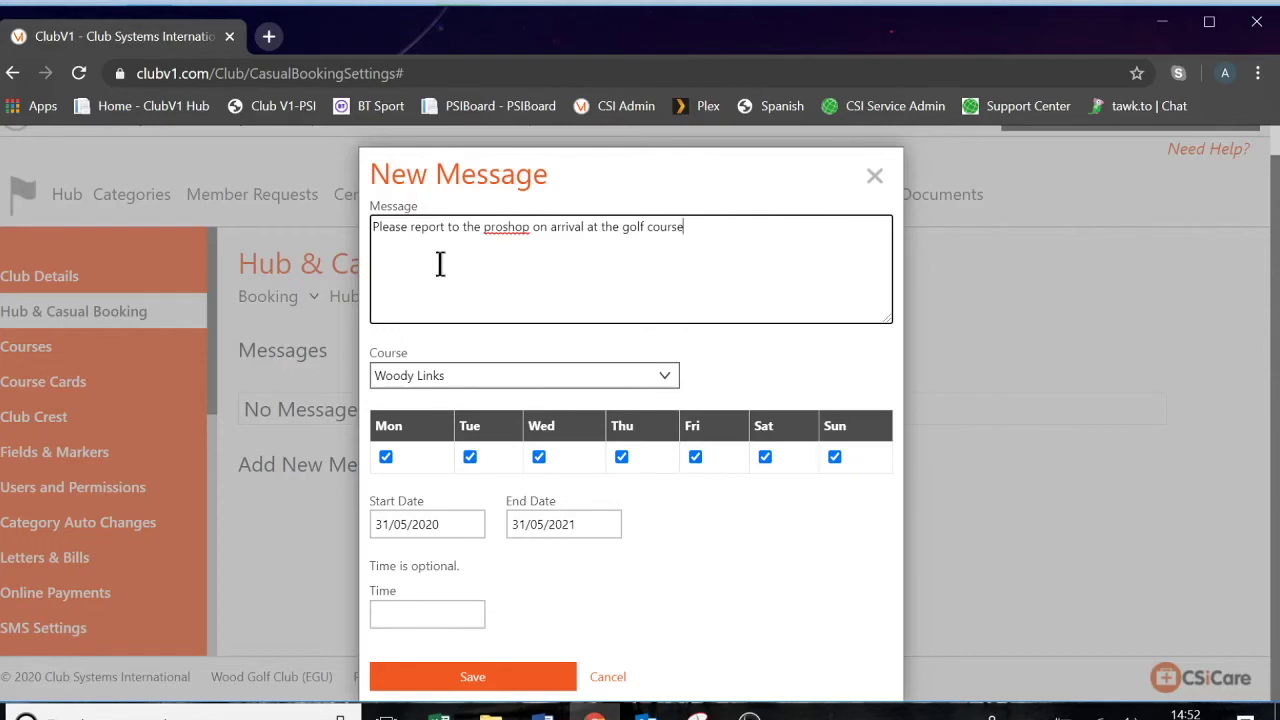
click(614, 375)
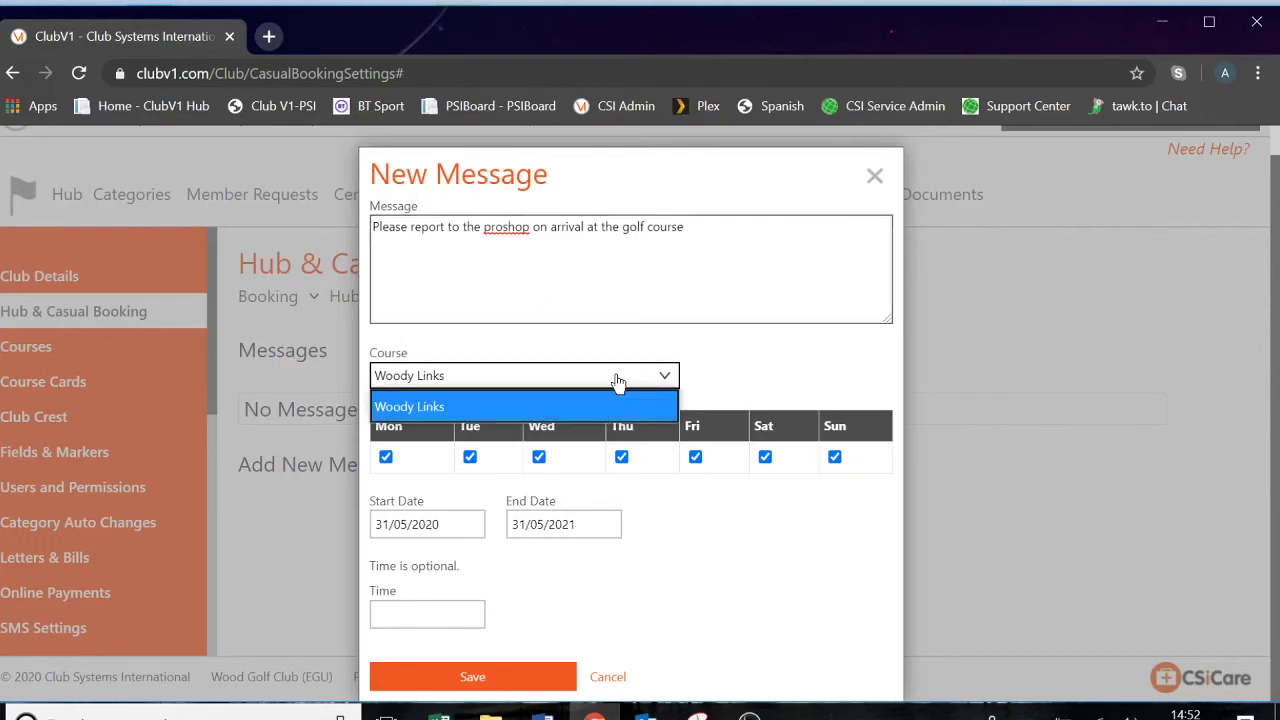
click(483, 410)
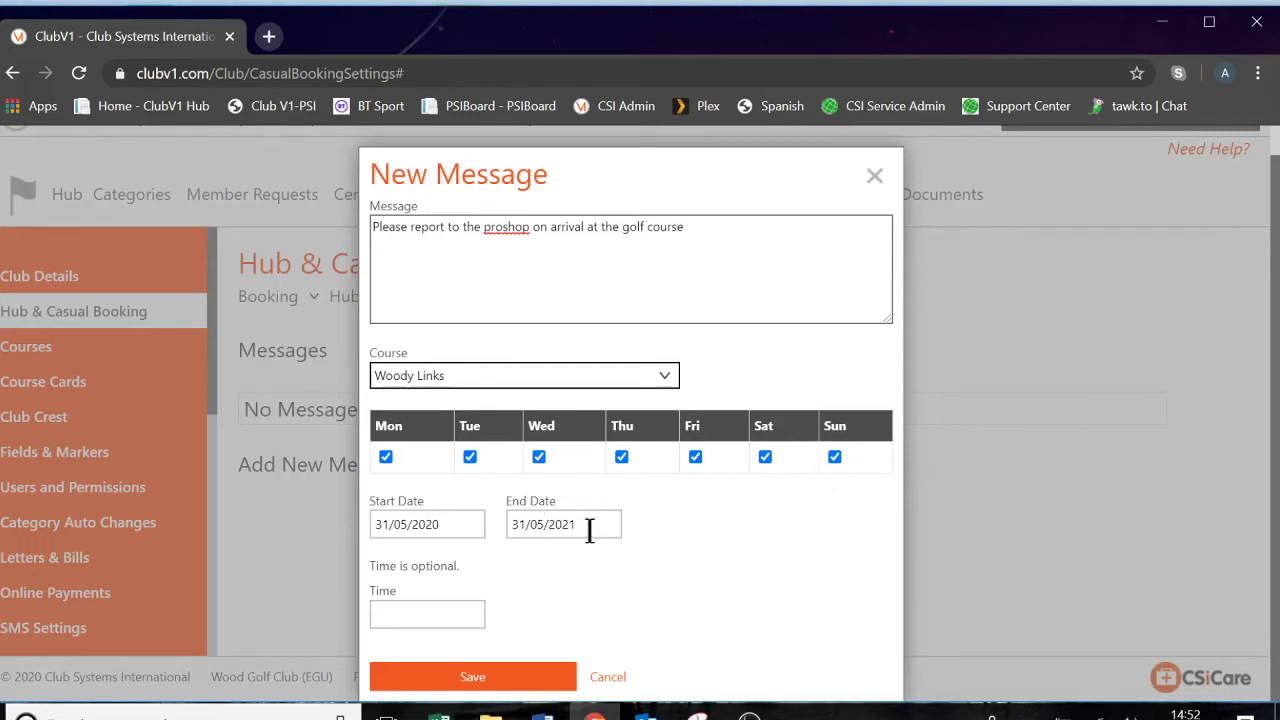
click(508, 690)
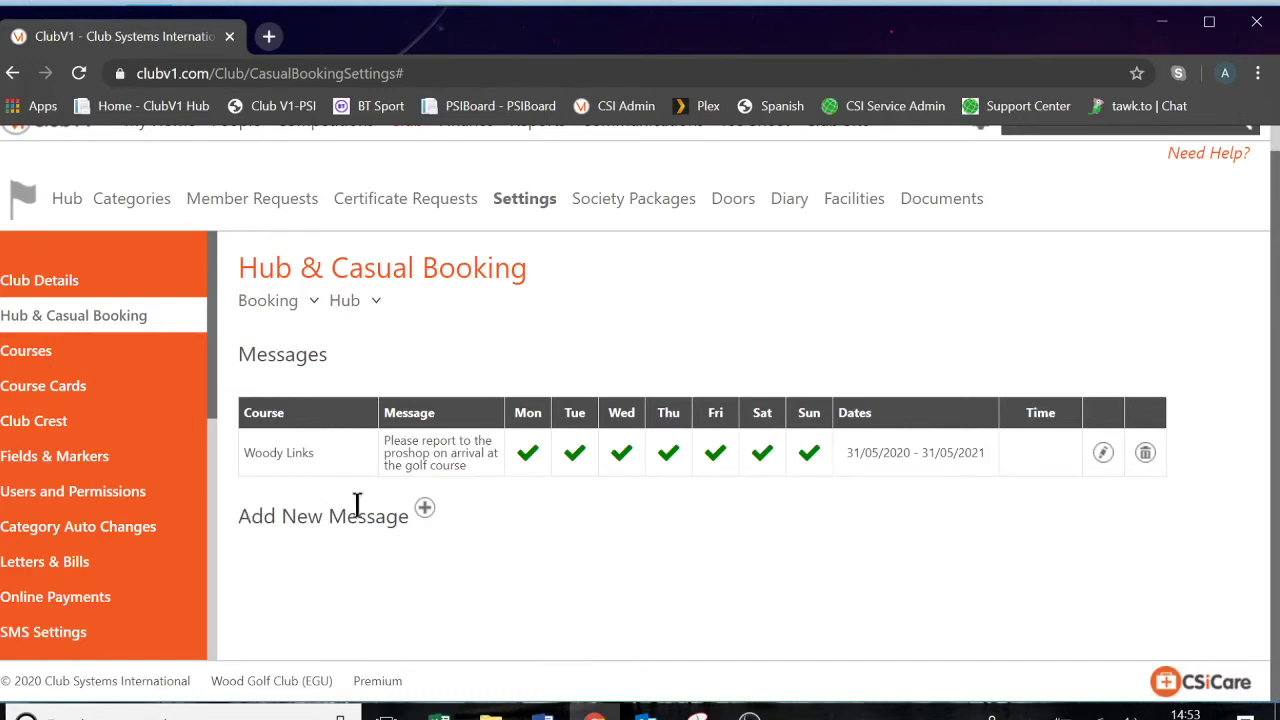
- Start a new 'Course Maintenance Week' message covering Monday to Friday only
click(424, 507)
click(462, 232)
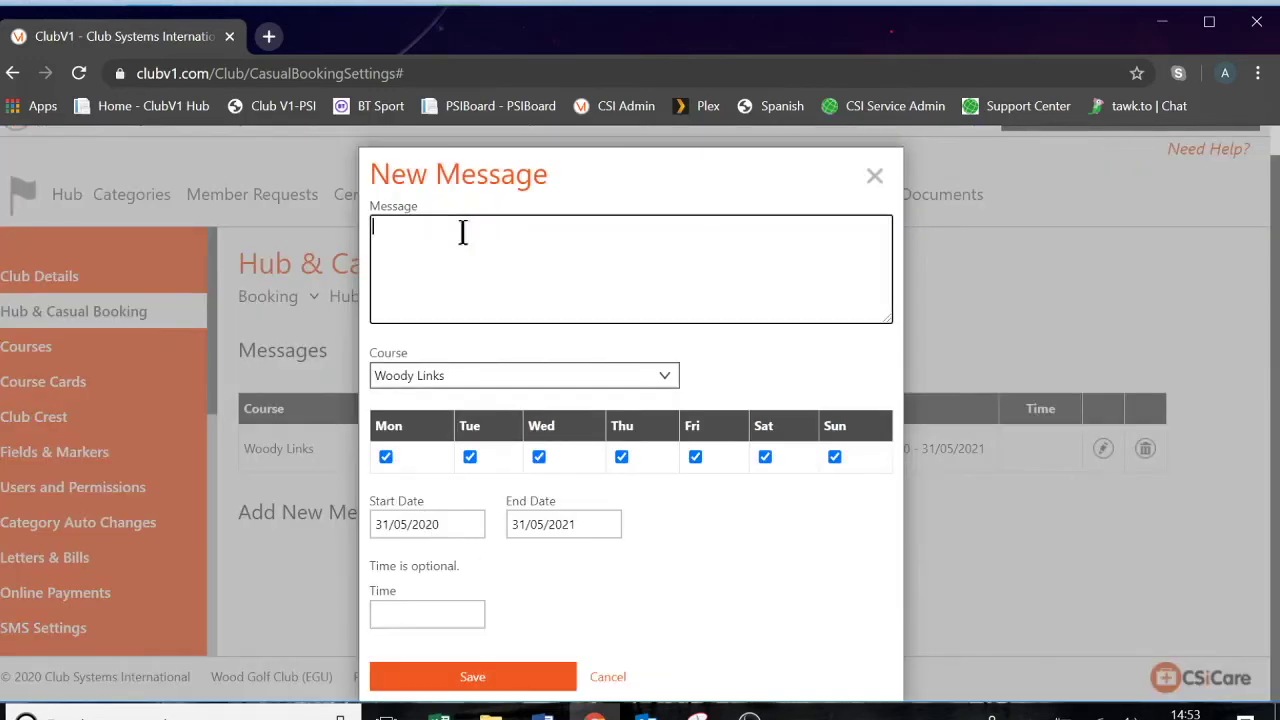
text(Course Maintenance Week)
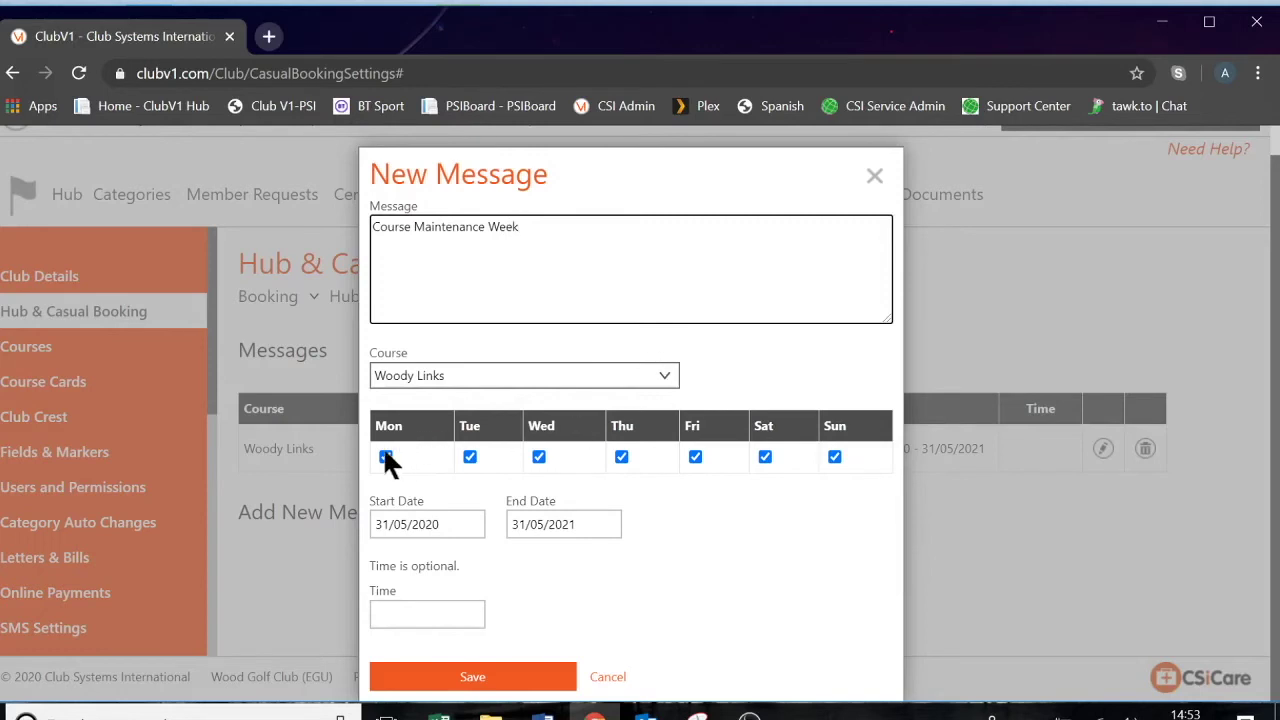
click(765, 457)
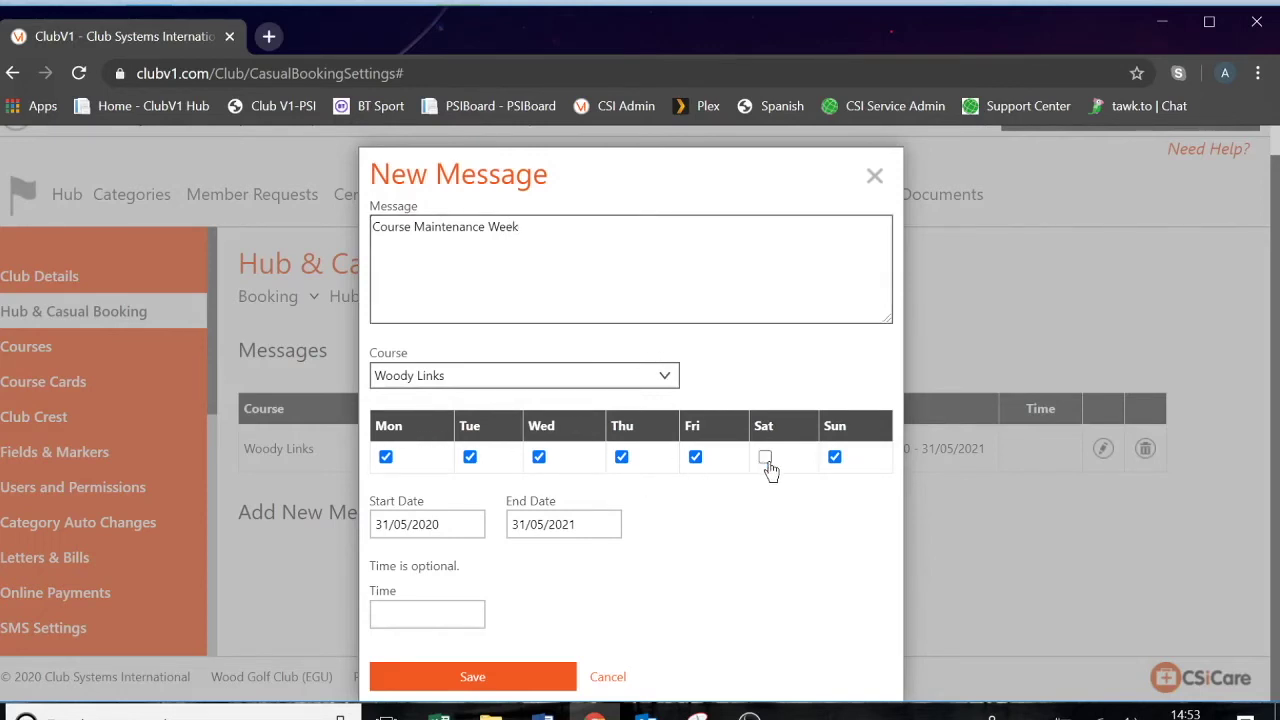
click(834, 457)
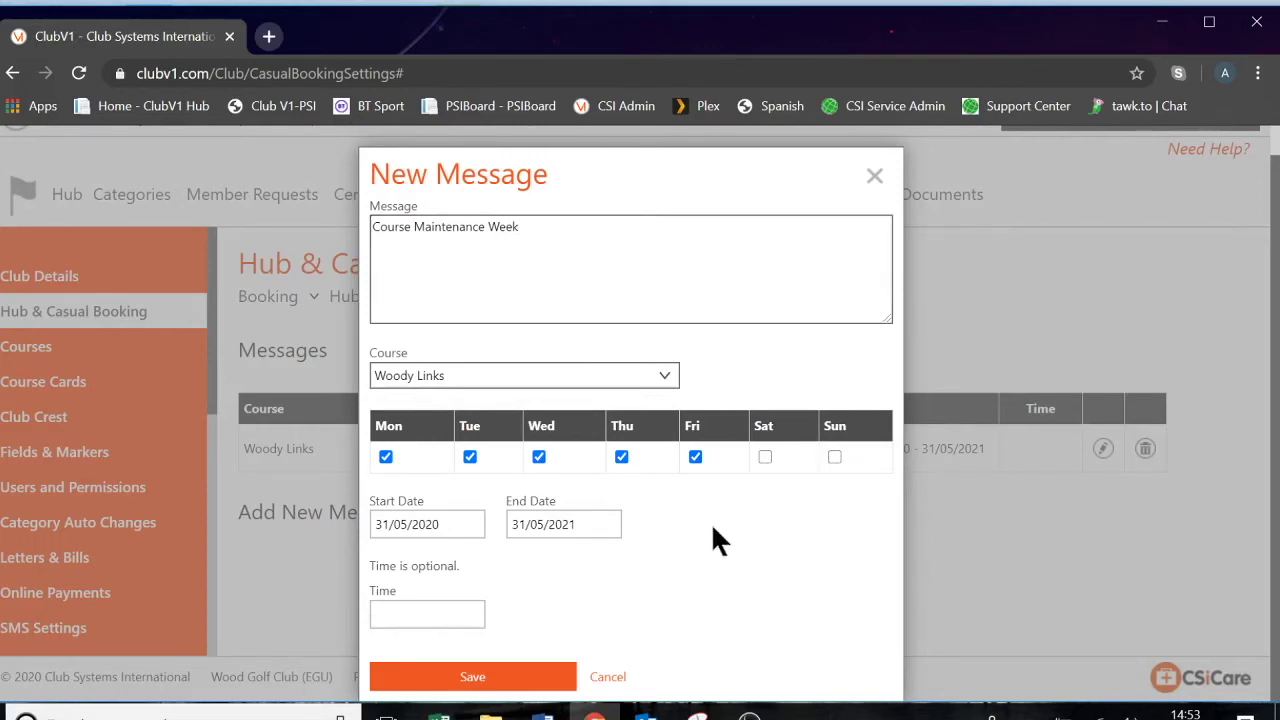
- Set the message to run 08/06/2020 to 12/06/2020 and save it
click(451, 524)
click(570, 352)
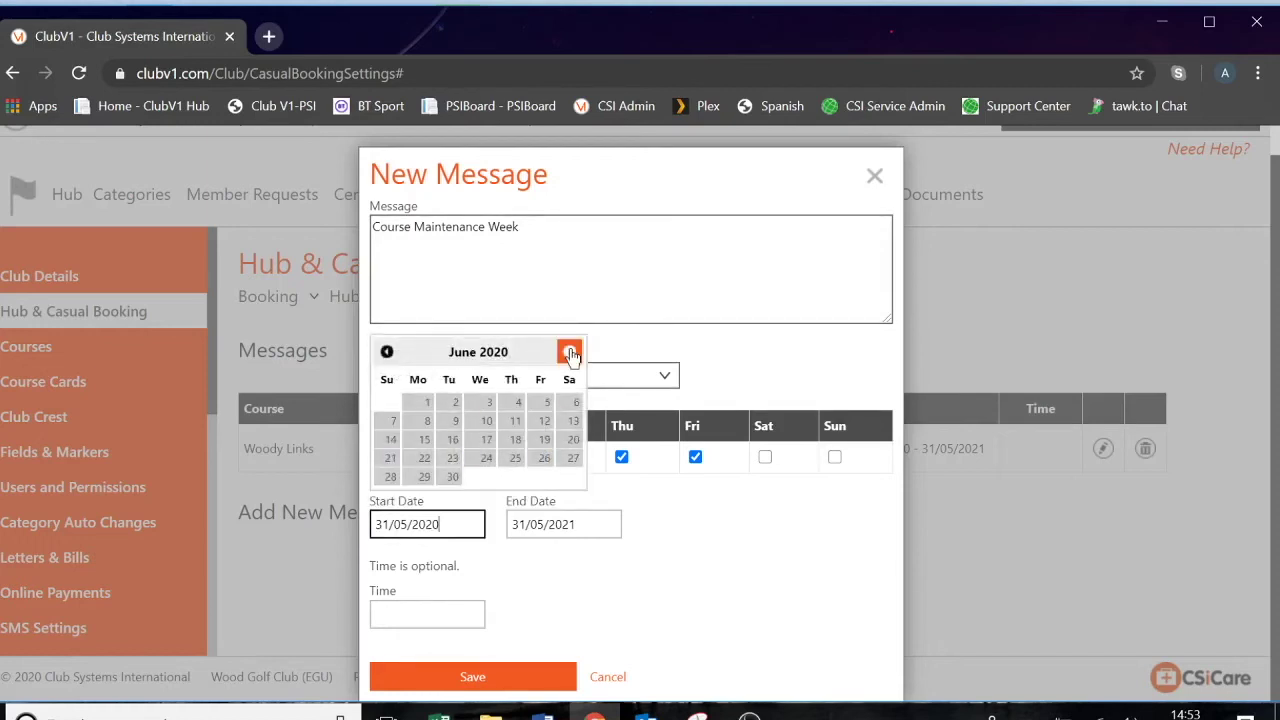
click(415, 429)
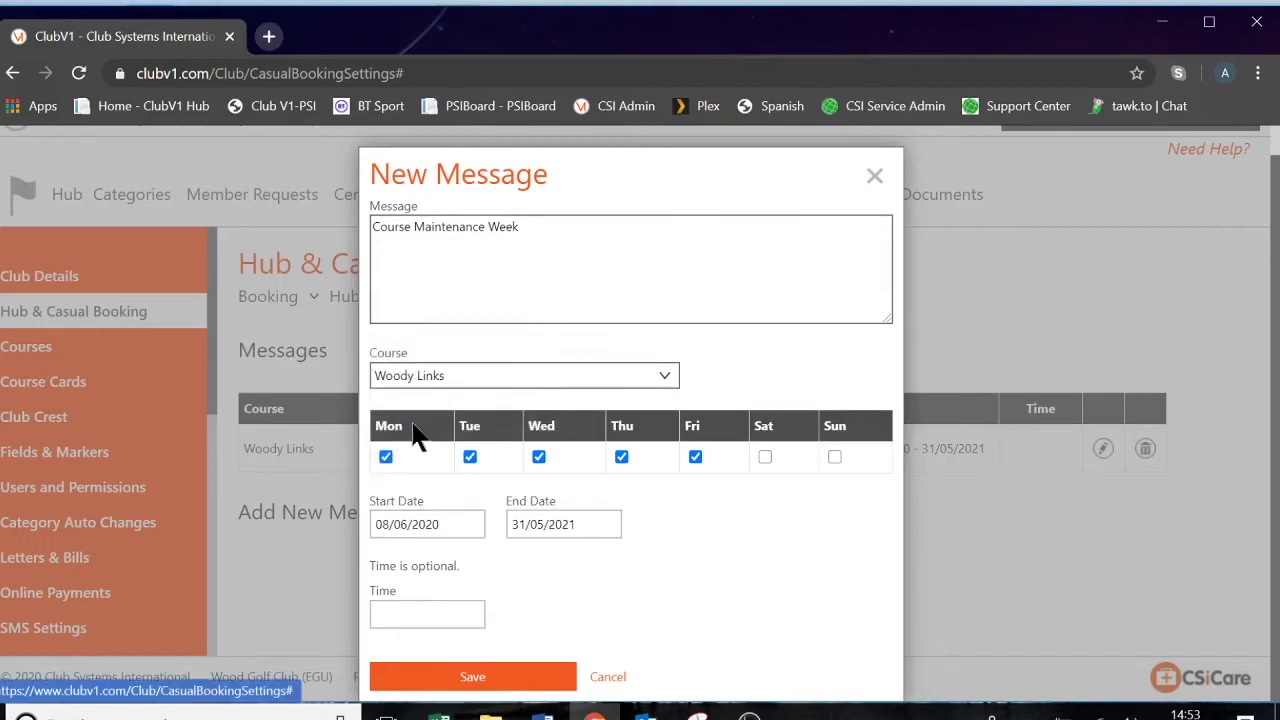
click(583, 527)
key(BackSpace)
text(0)
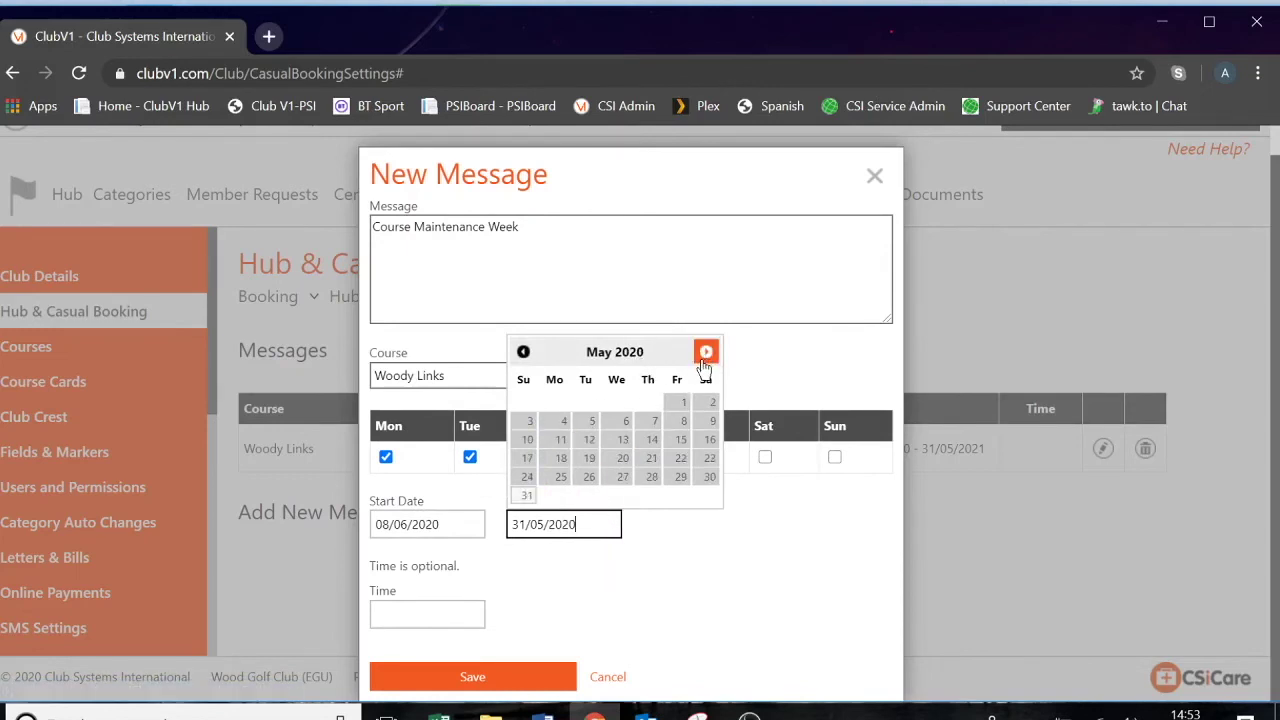
click(706, 352)
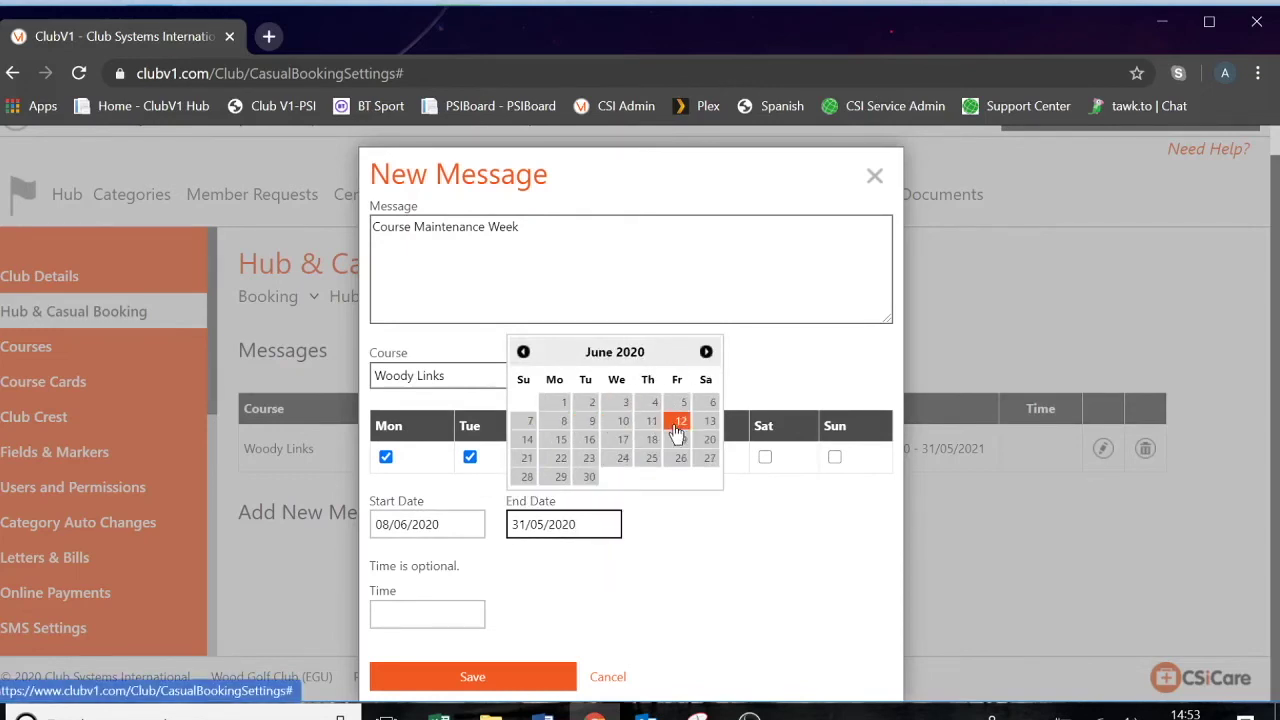
click(678, 424)
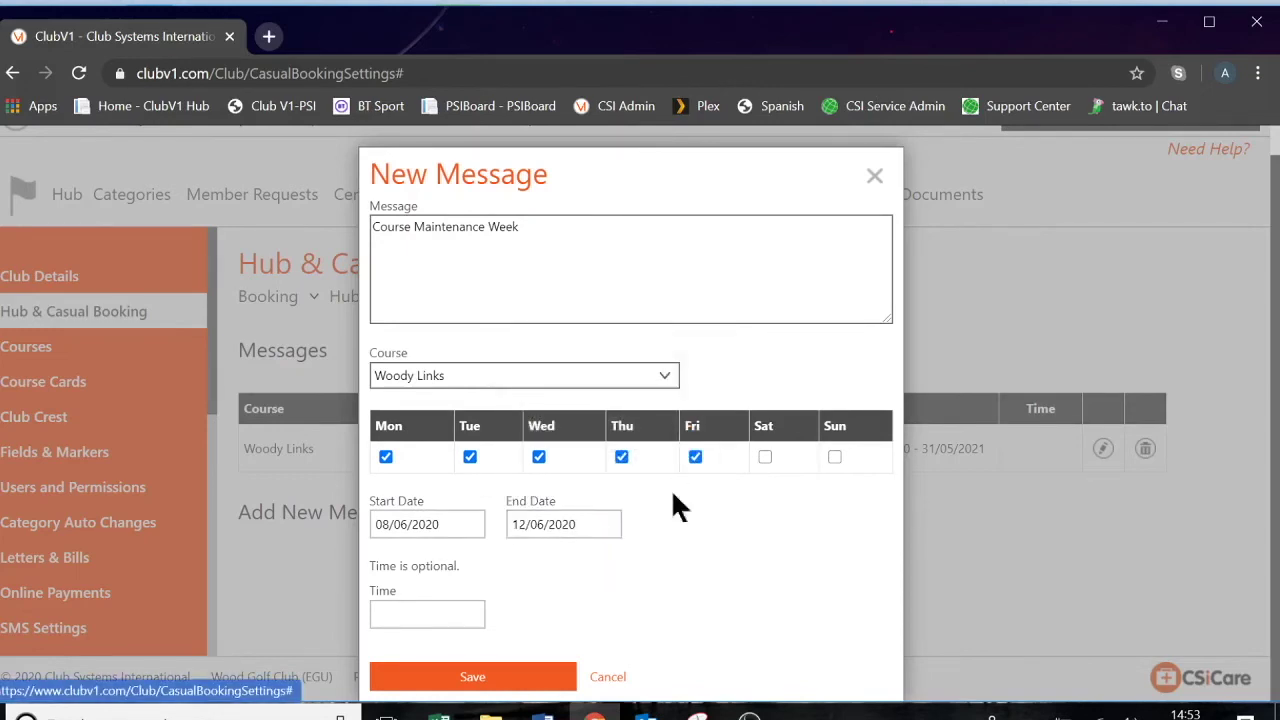
click(515, 677)
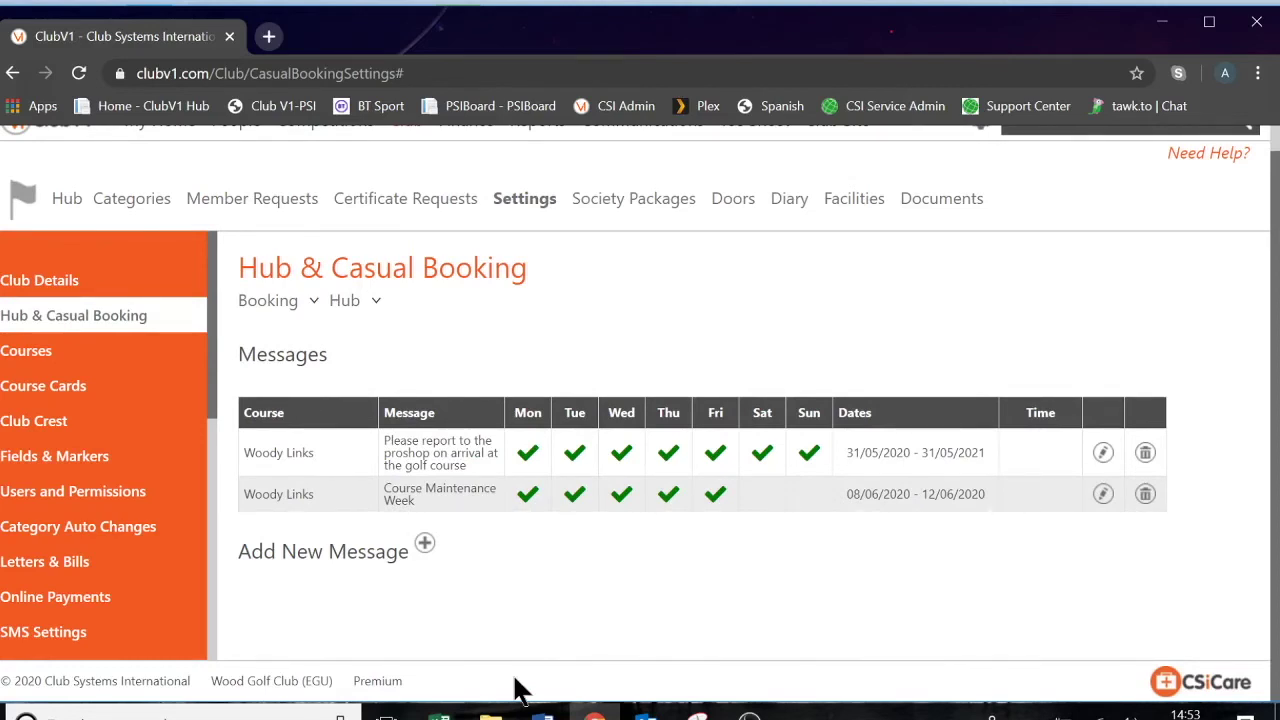
- Go to the Booking Types settings page from the Booking dropdown
click(291, 302)
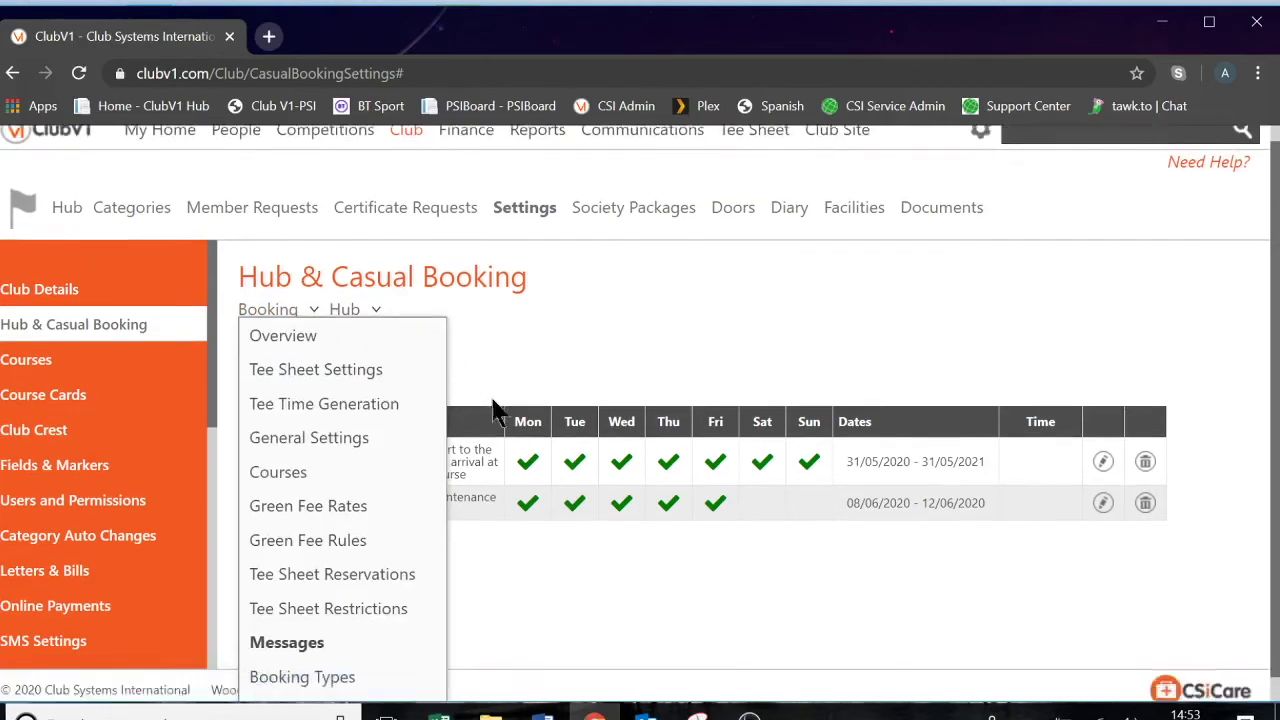
click(413, 663)
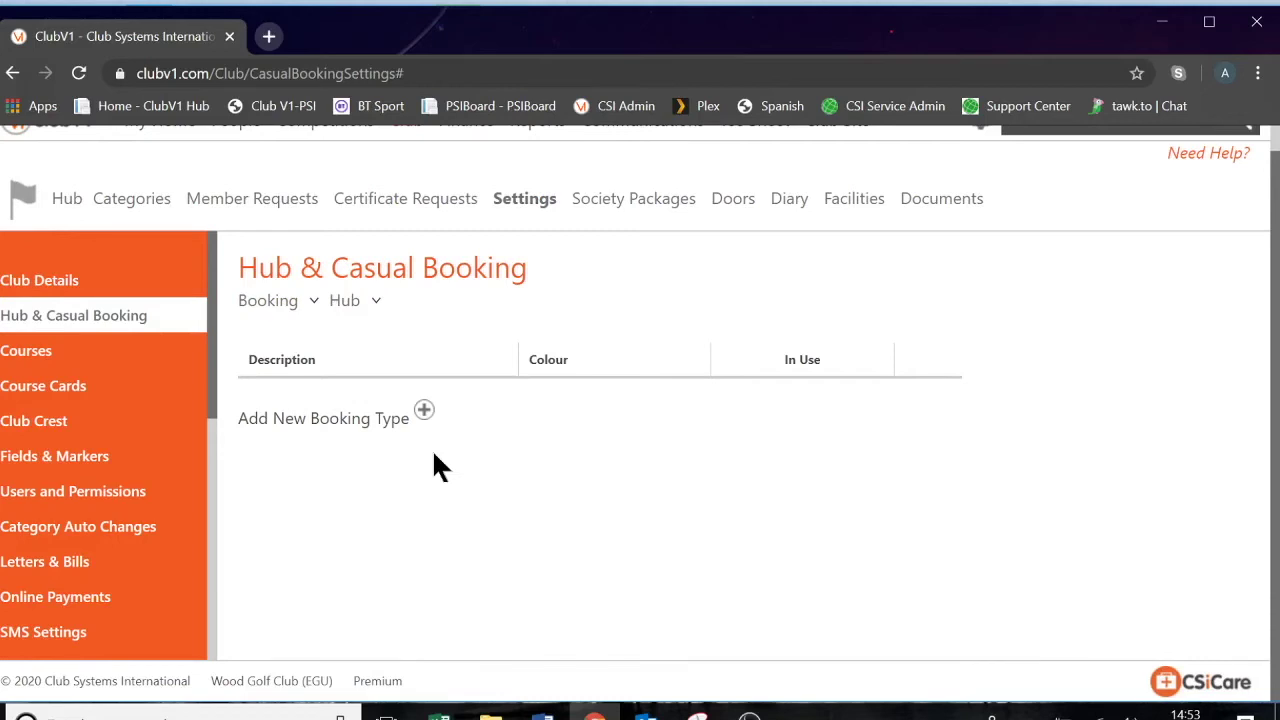
- Add and save a 'Member' booking type coloured light cyan
click(424, 412)
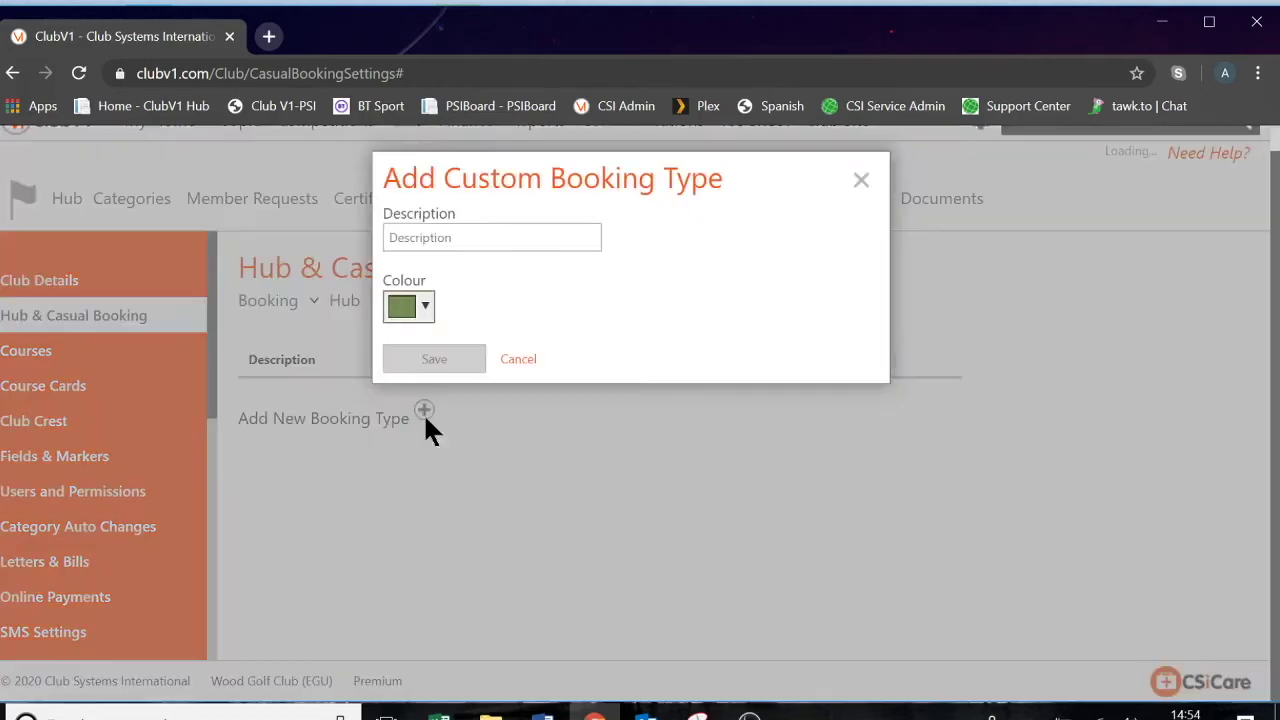
click(447, 238)
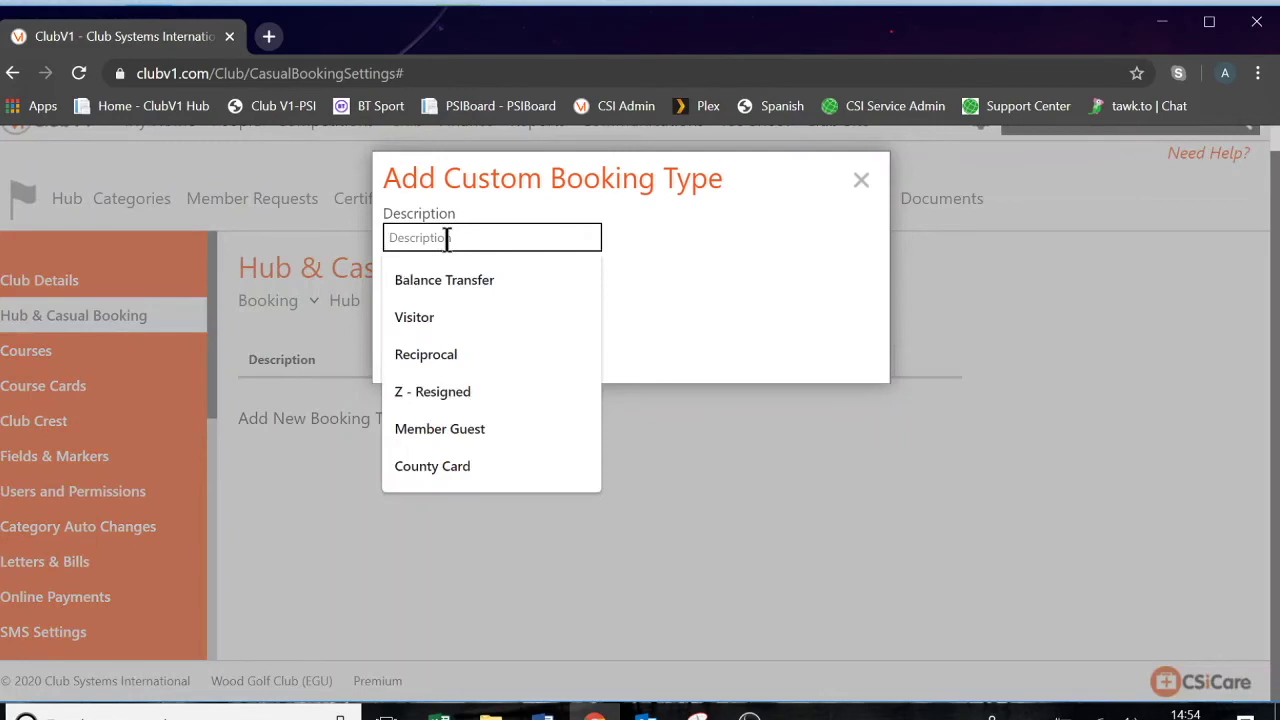
text(Member)
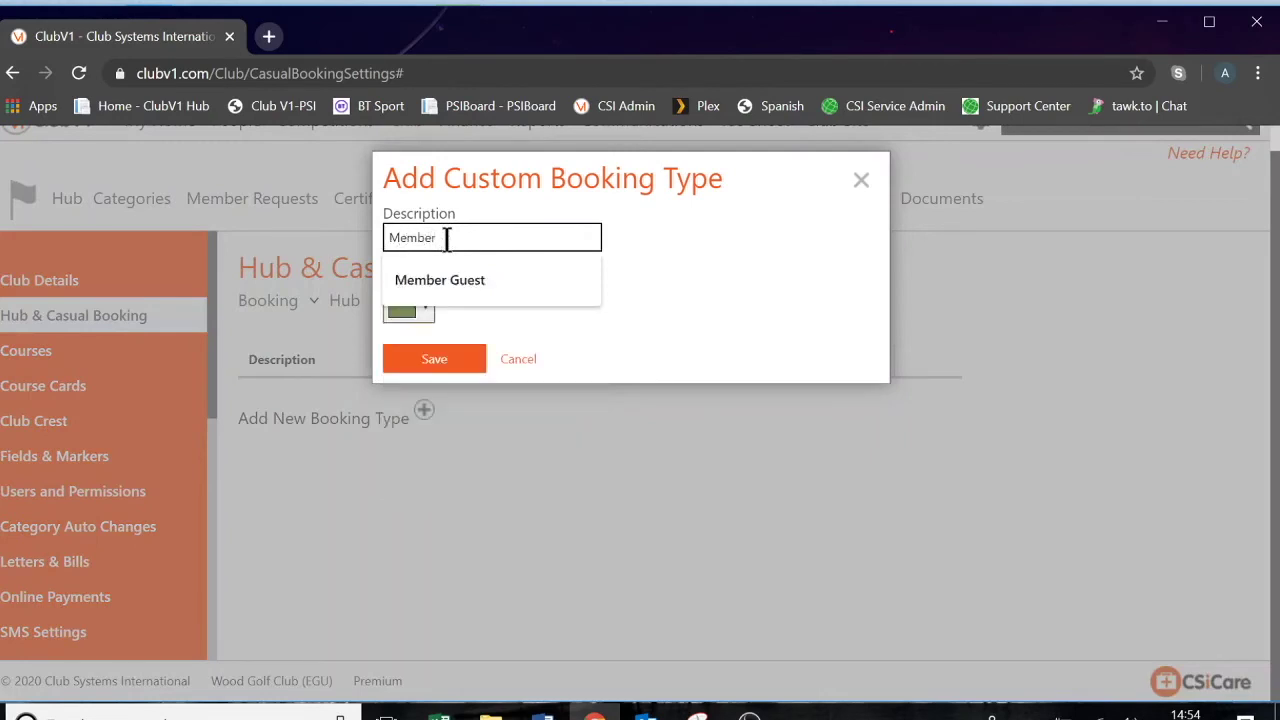
click(697, 260)
click(426, 307)
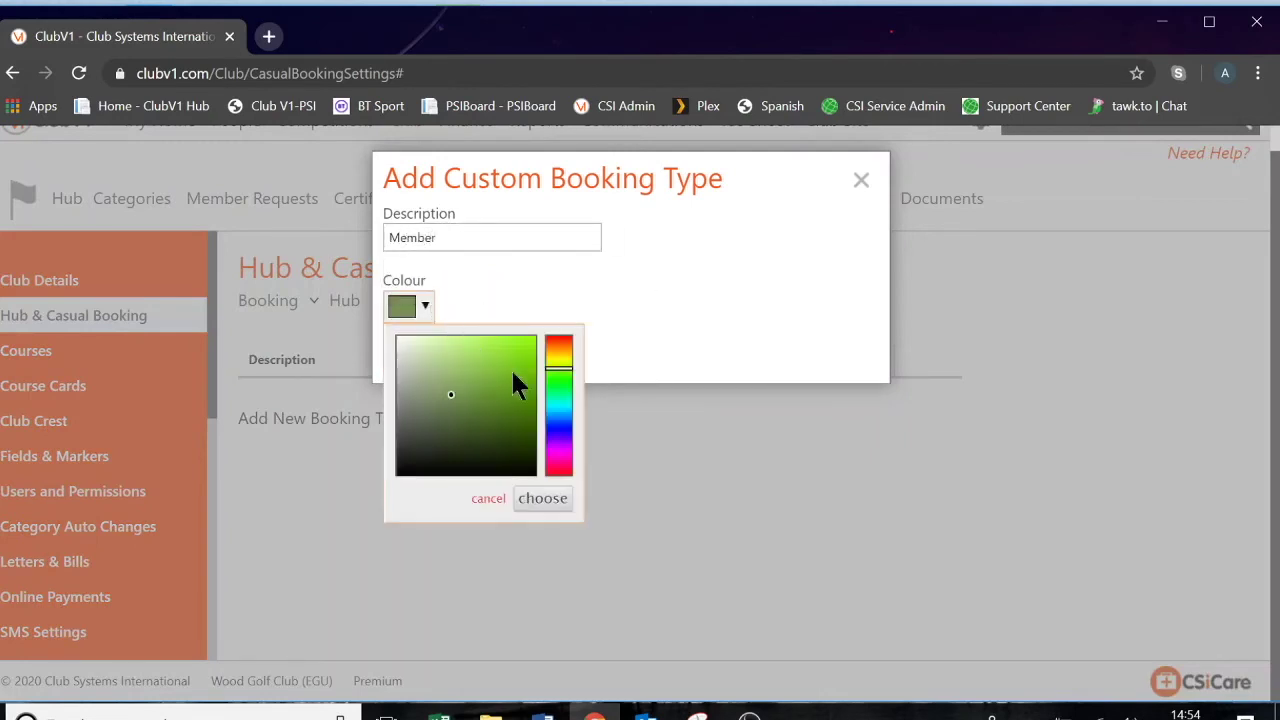
click(511, 403)
drag(565, 389, 568, 421)
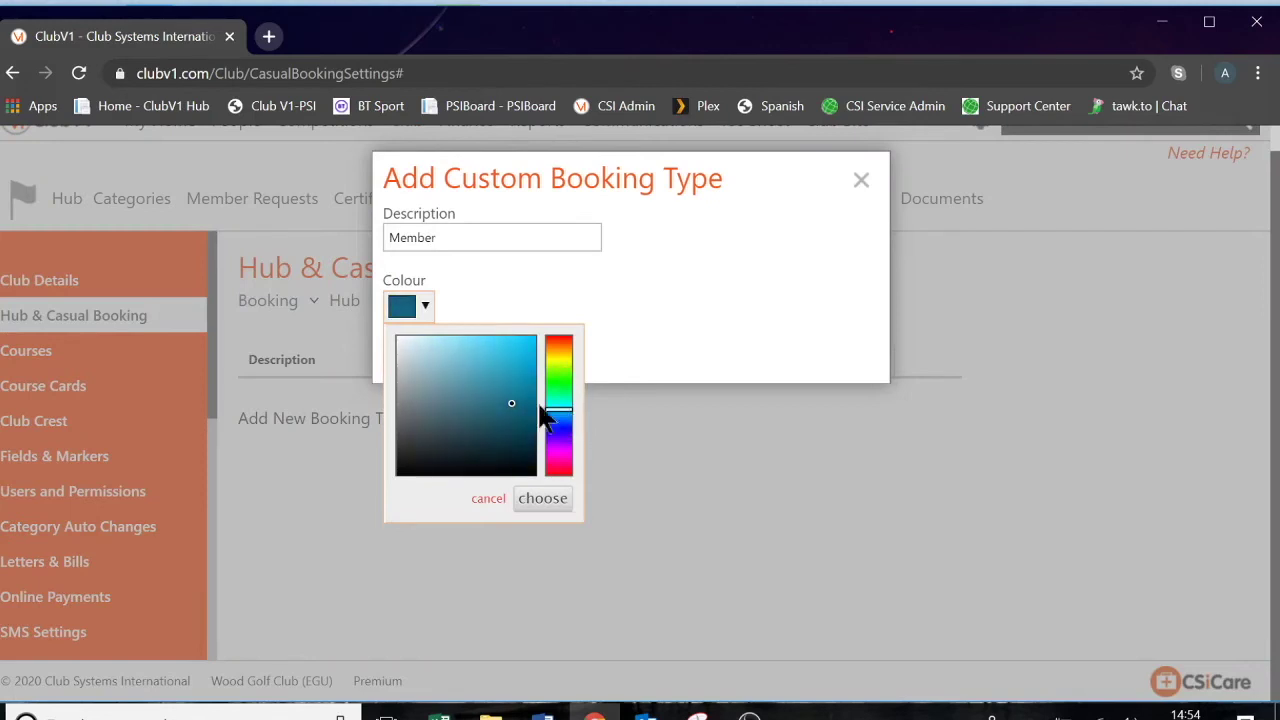
mouse_move(484, 391)
mouse_down()
mouse_move(476, 378)
mouse_move(526, 354)
mouse_move(526, 337)
mouse_up()
click(542, 497)
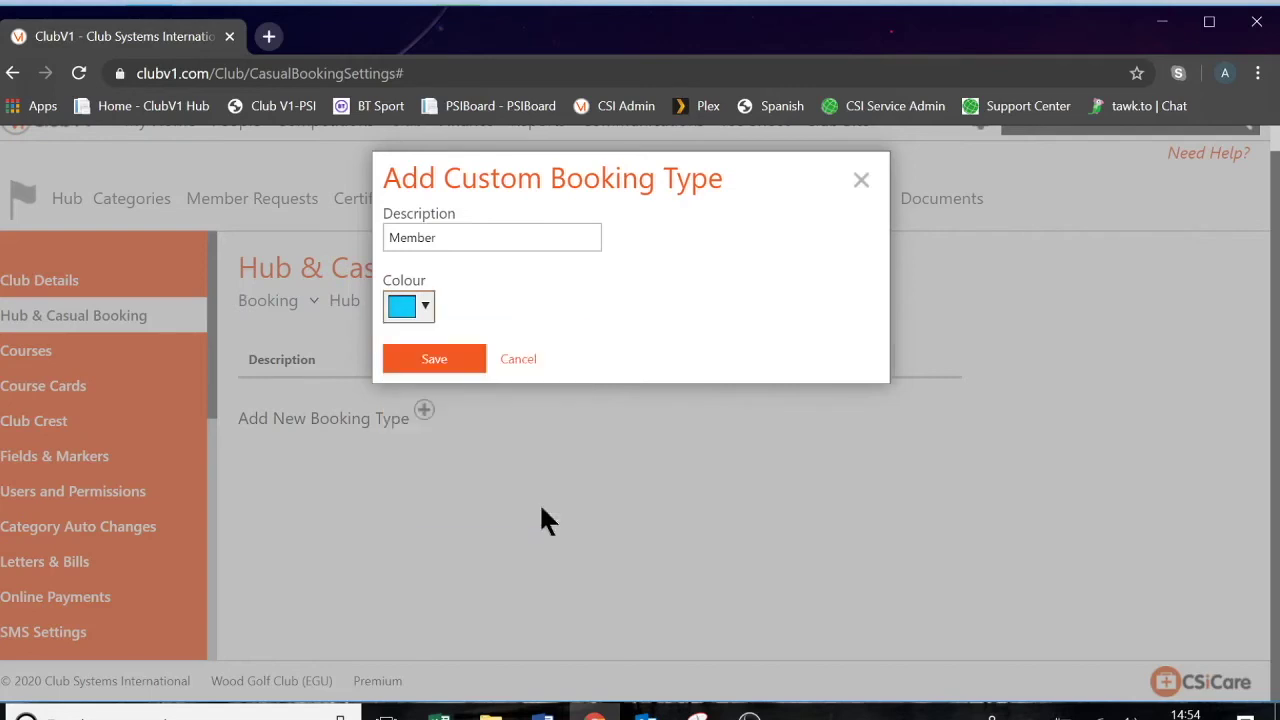
click(448, 368)
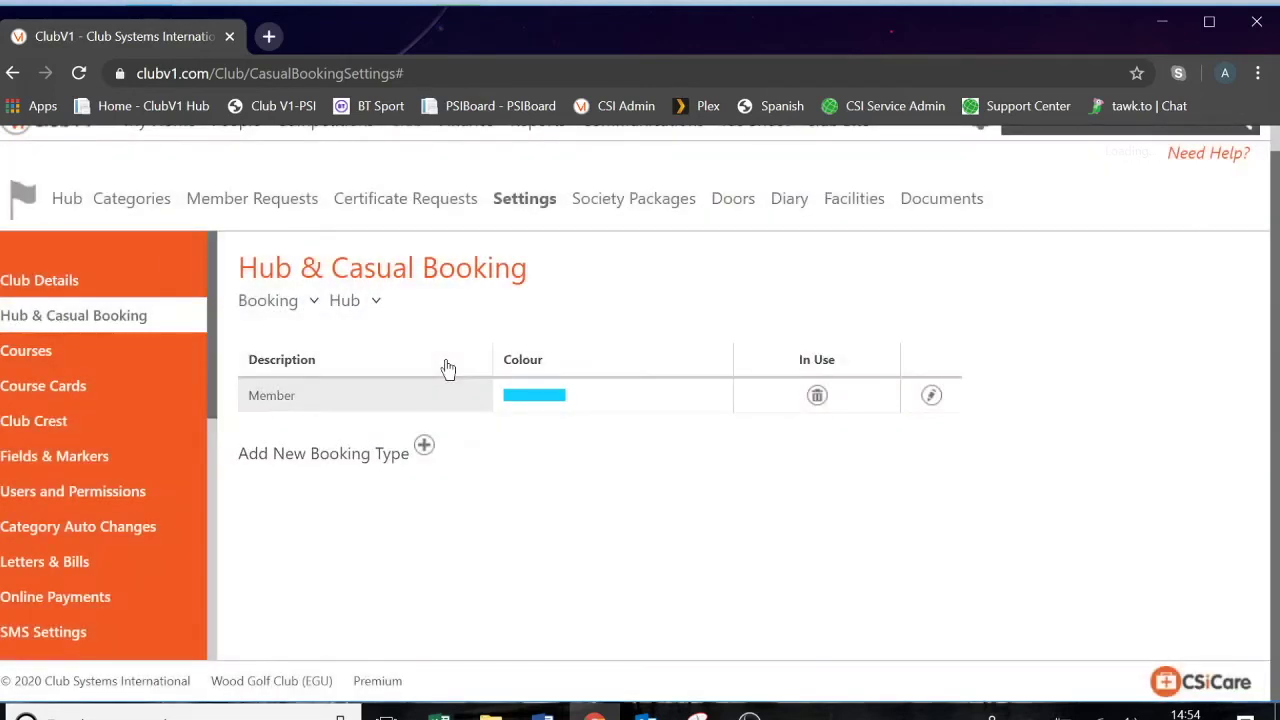
- Add and save a 'Visitor' booking type coloured bright pink
click(424, 447)
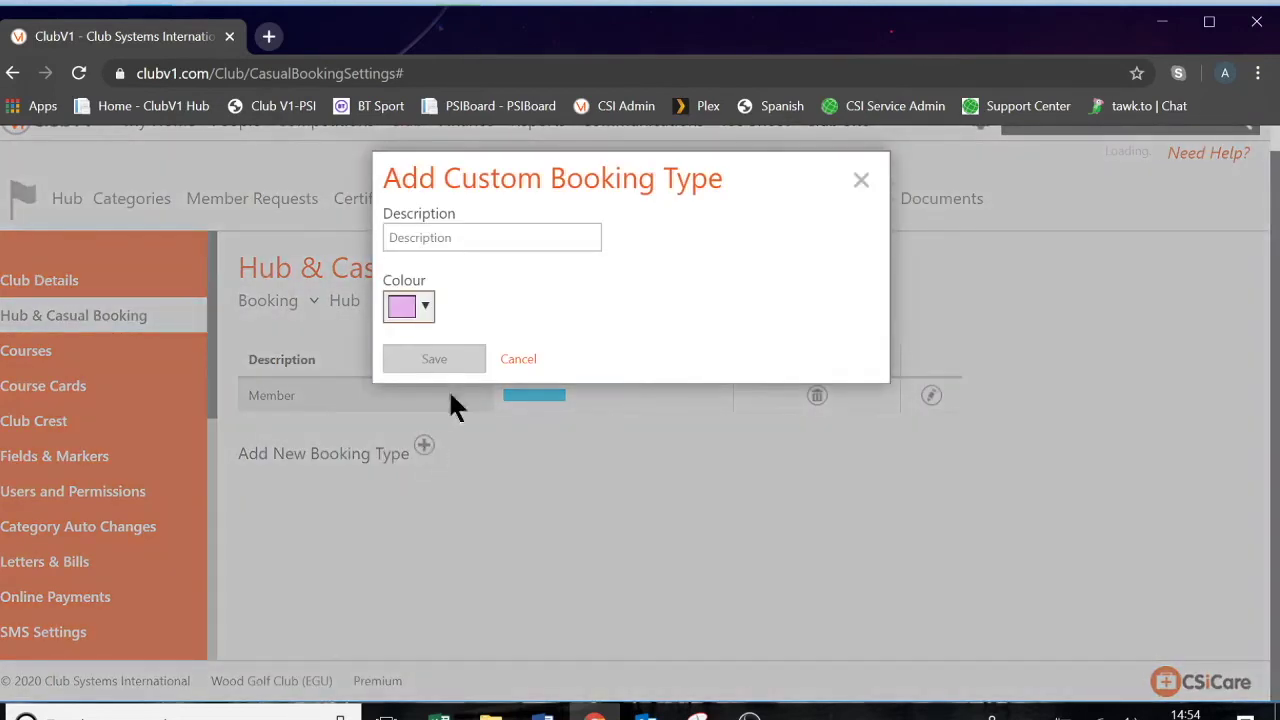
click(429, 237)
text(Visi)
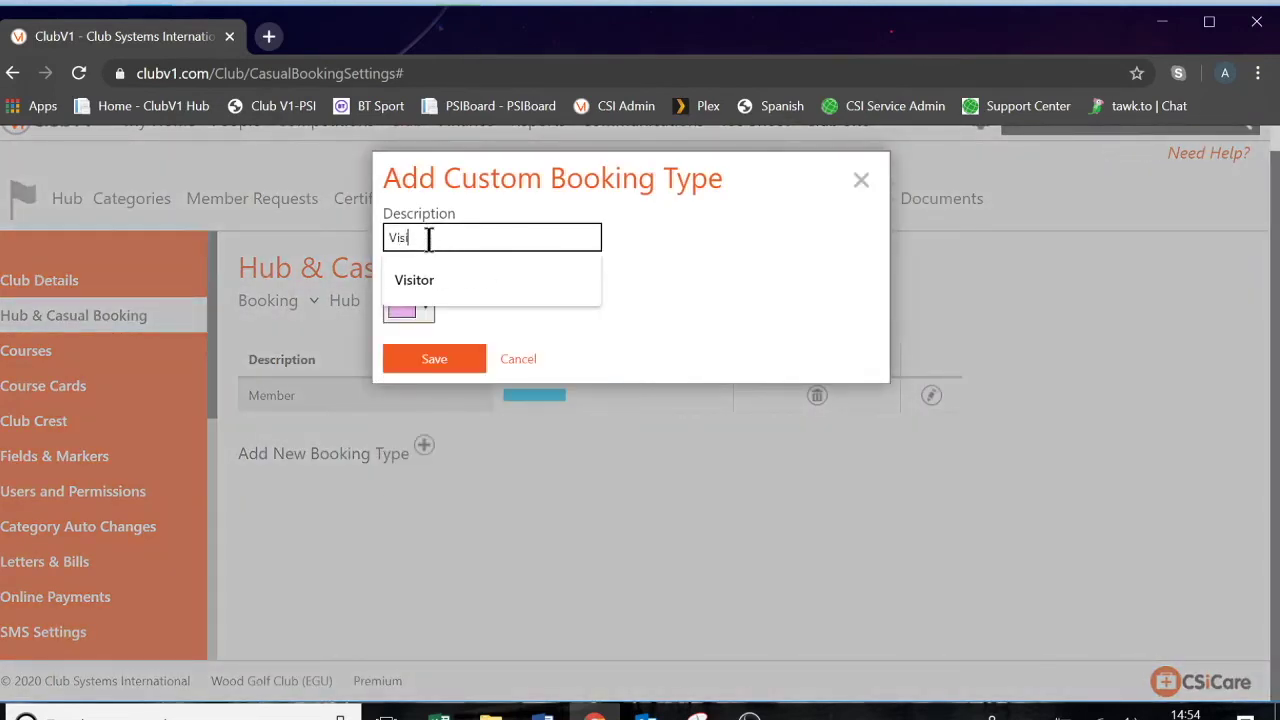
key(Down)
key(Return)
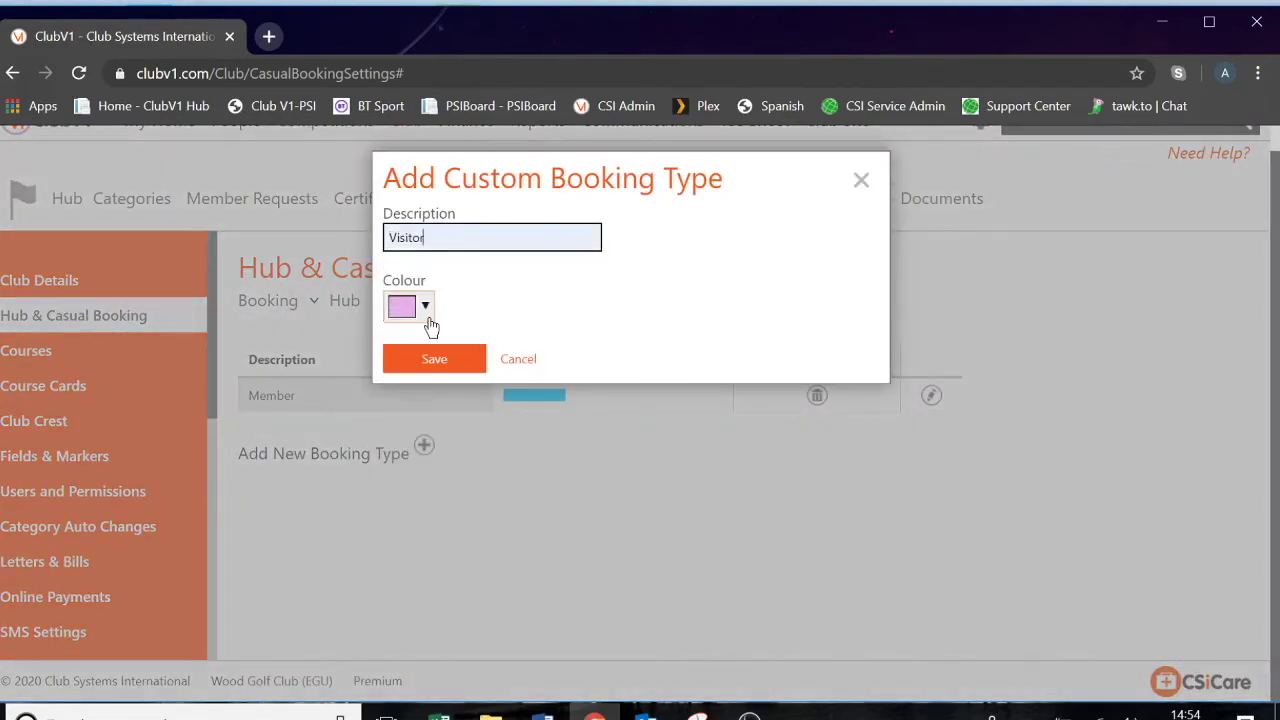
click(426, 306)
drag(562, 452, 560, 467)
mouse_move(429, 349)
mouse_down()
mouse_move(520, 371)
mouse_move(513, 347)
mouse_up()
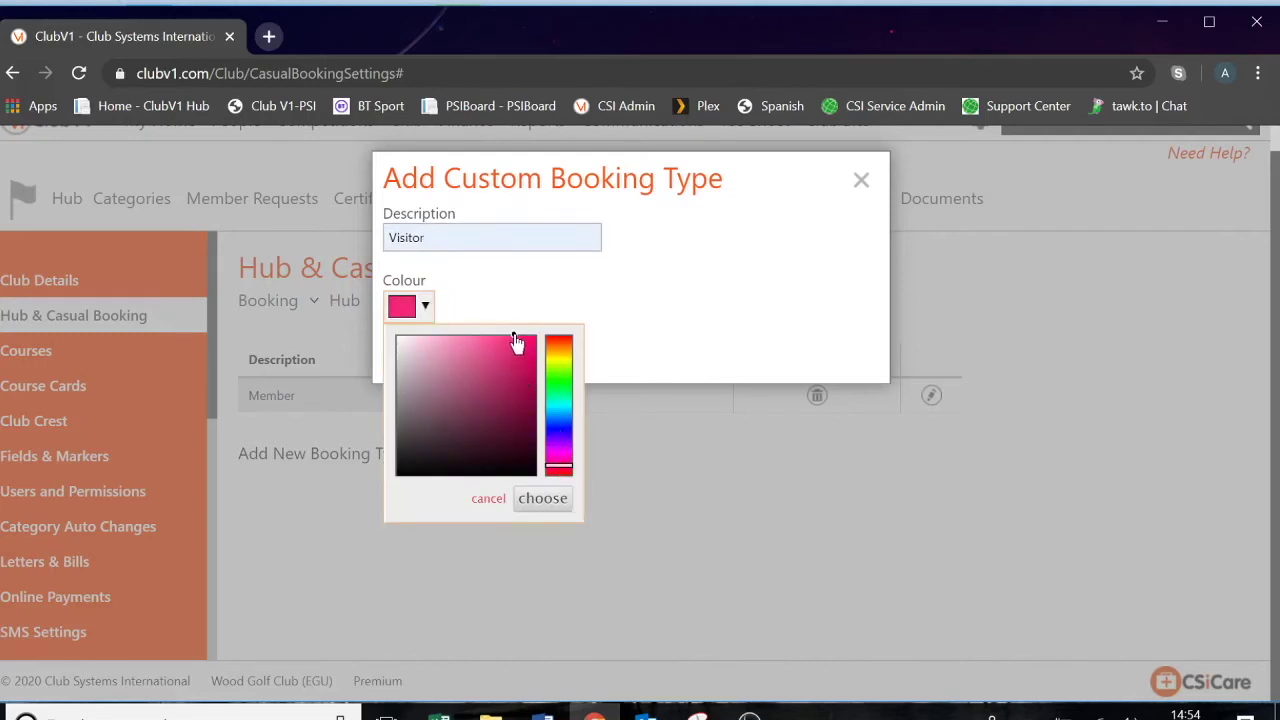
click(532, 500)
click(438, 359)
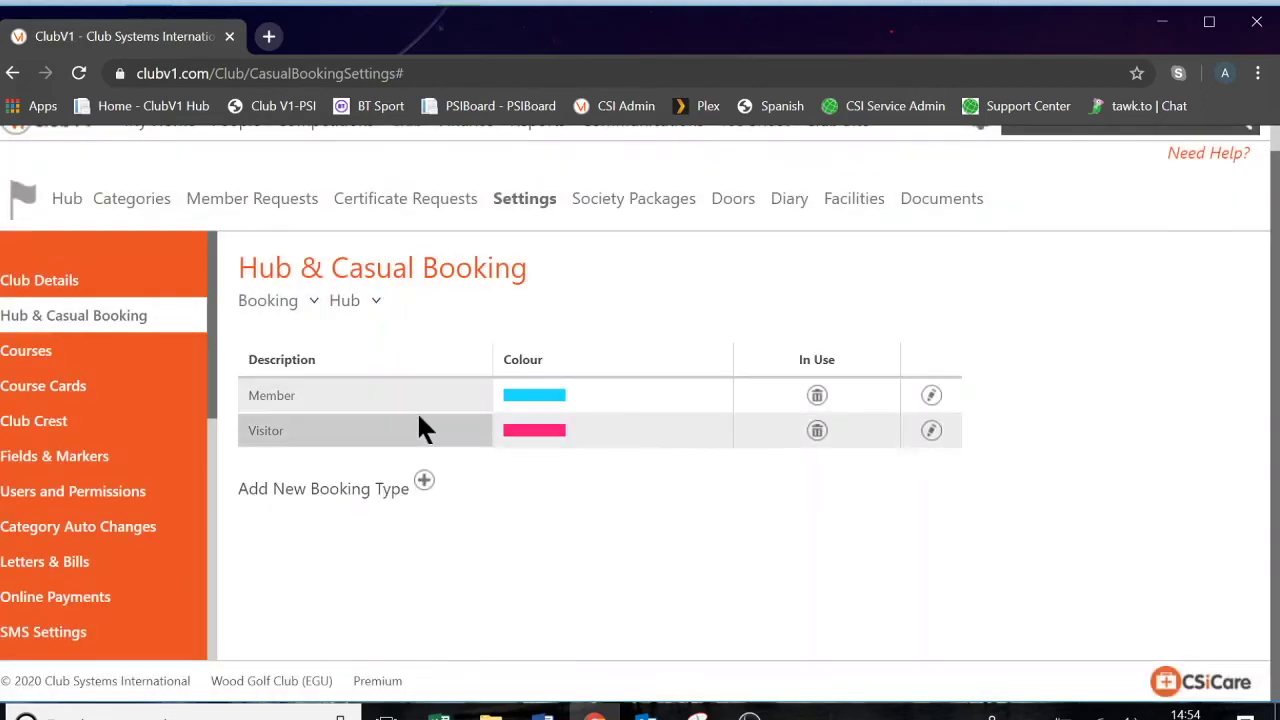
- Add and save a 'Reciprocals' booking type in lime green
click(424, 481)
click(452, 230)
text(Re)
key(Down)
key(Return)
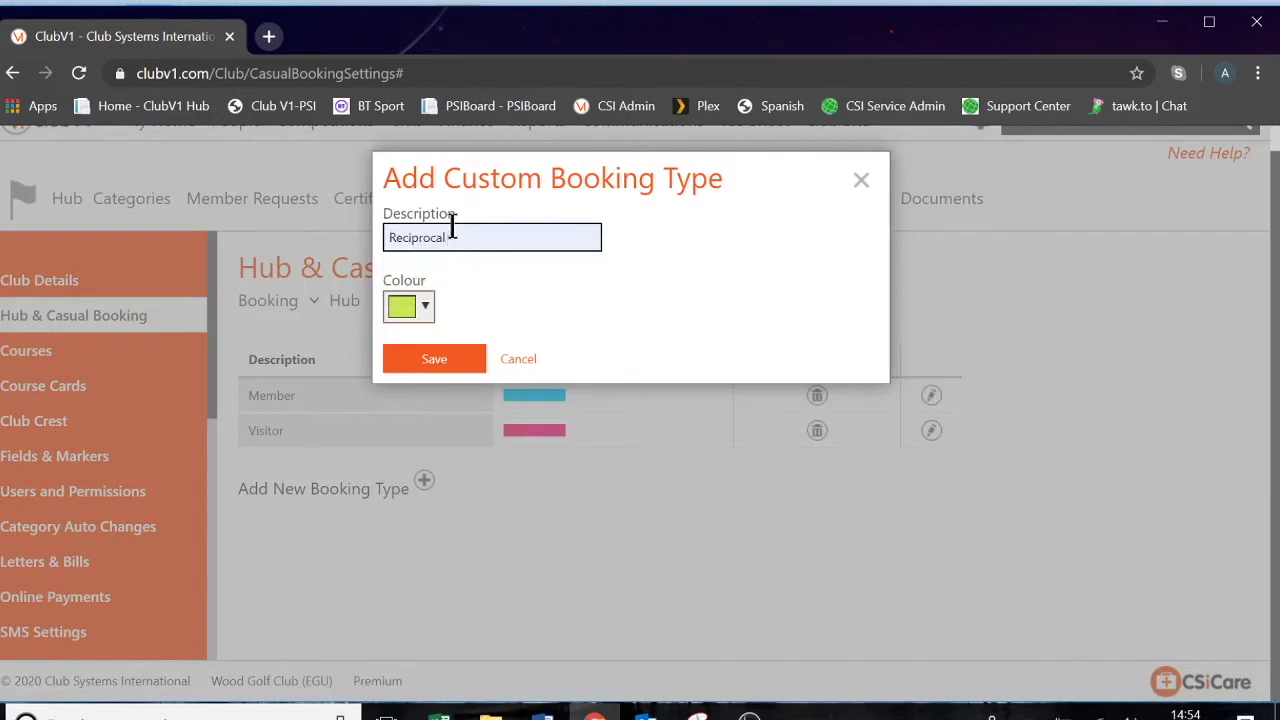
text(s)
click(467, 360)
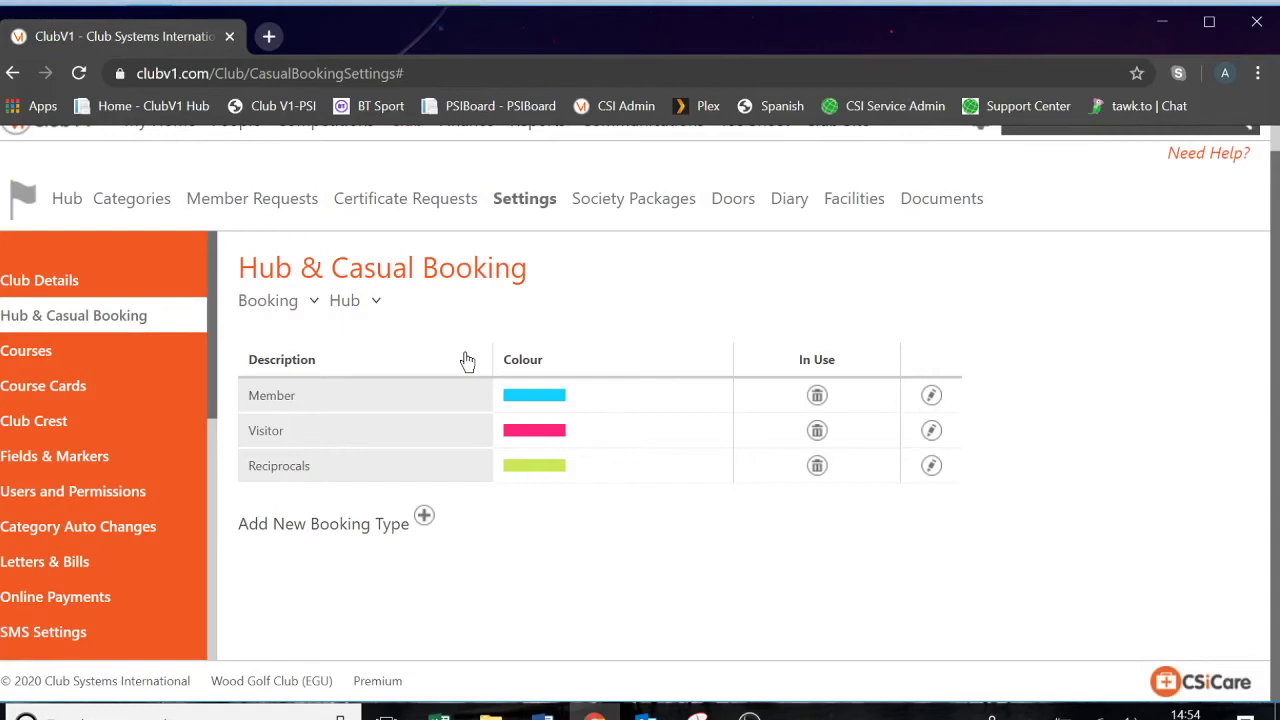
- Move from Booking Types to the casual booking Services settings page
scroll(430, 335, up, 1)
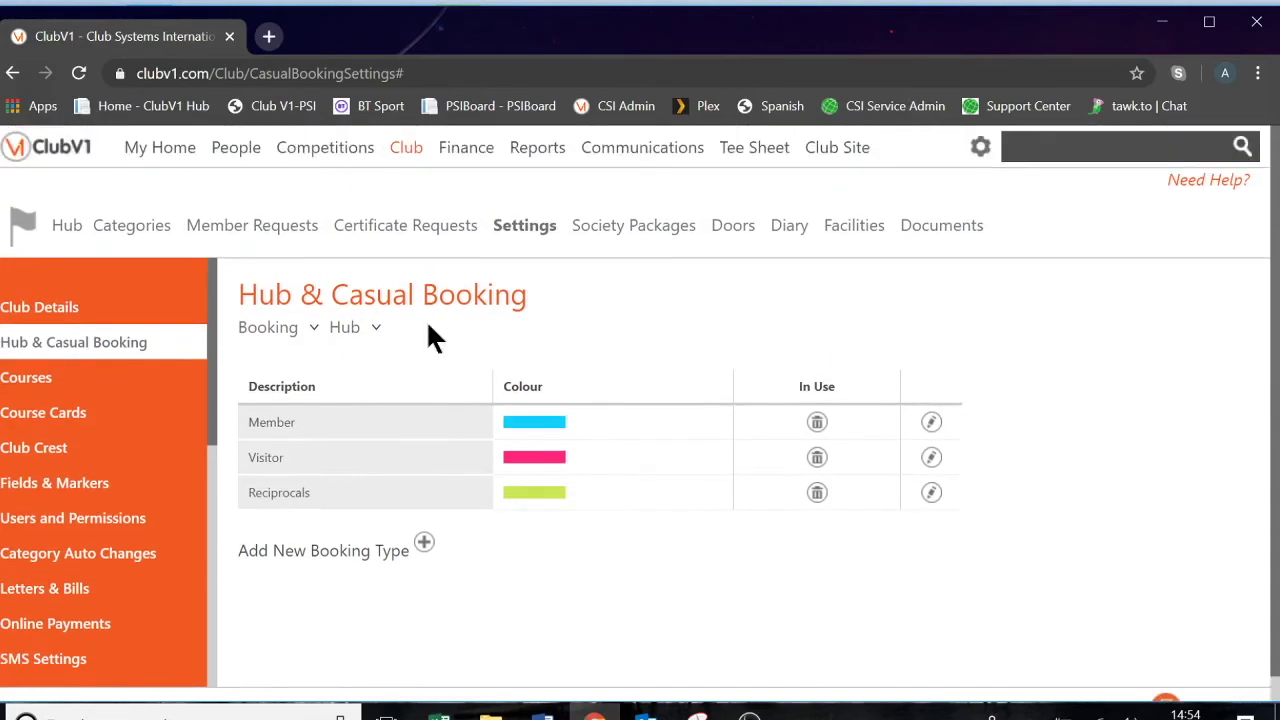
right_click(428, 326)
click(294, 335)
click(290, 330)
scroll(466, 336, down, 1)
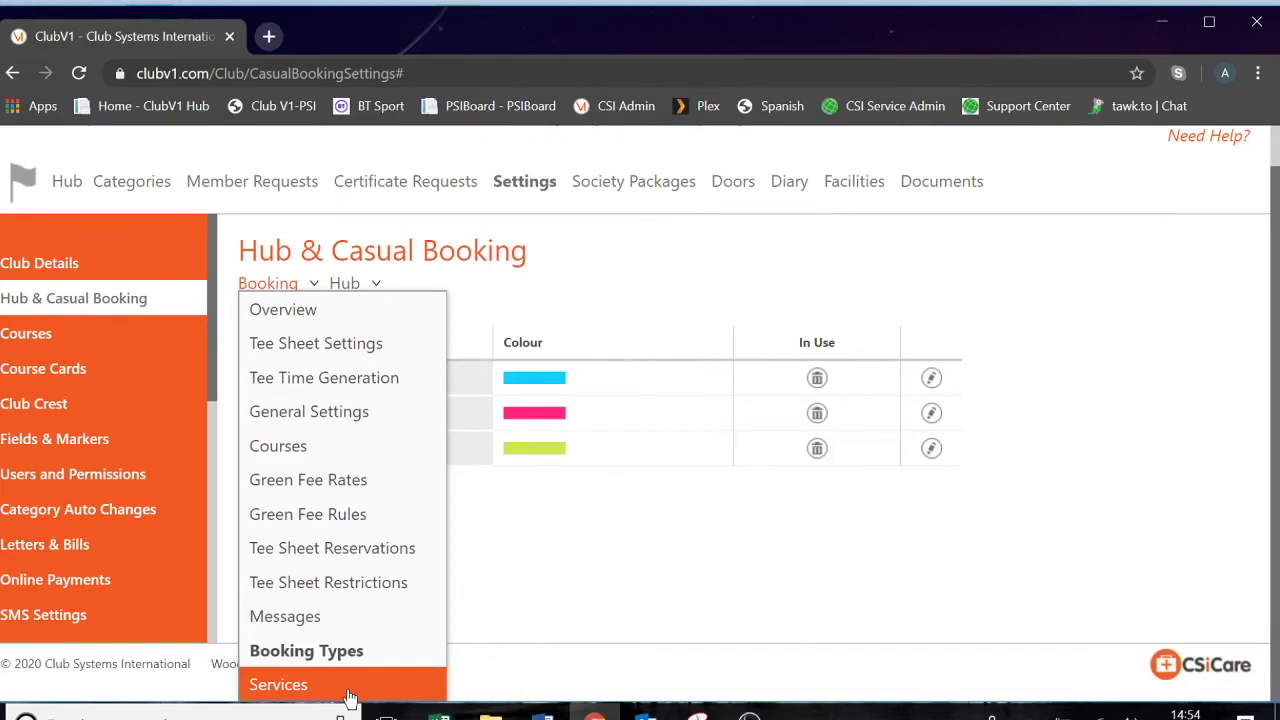
click(300, 685)
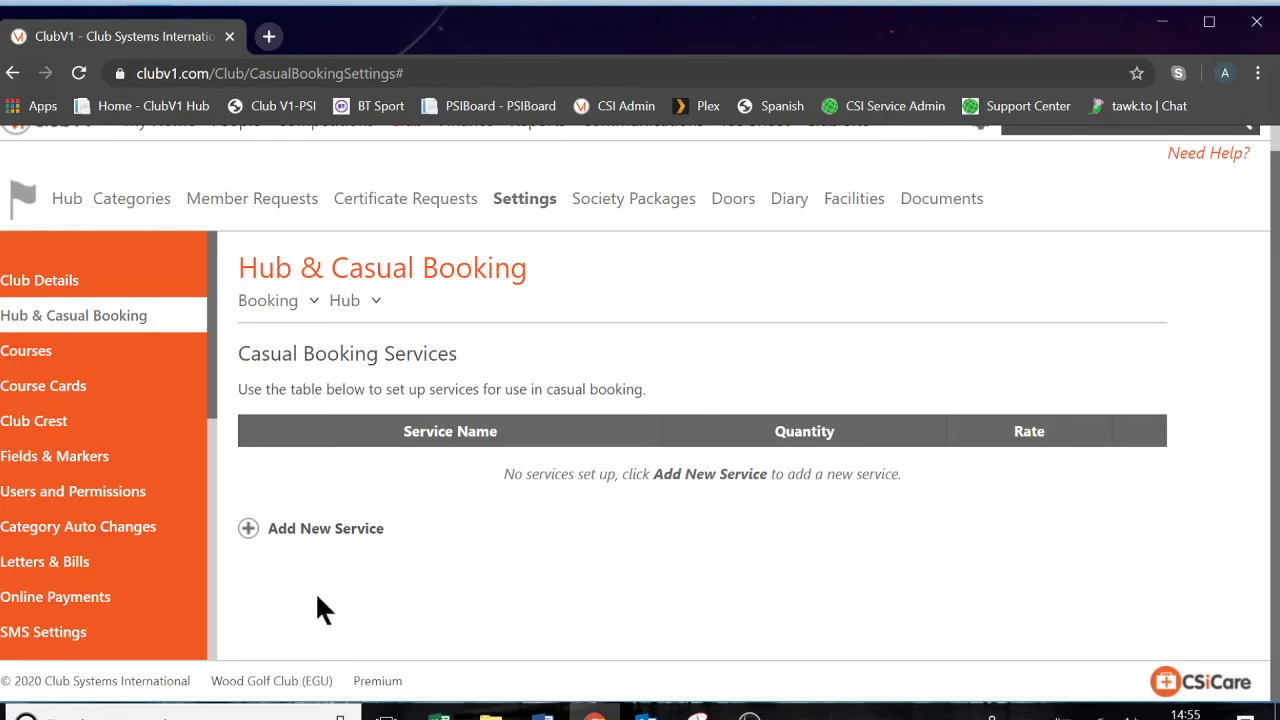
- Add a Buggy Hire service with quantity 1 and rate 10.00, and save it
click(249, 535)
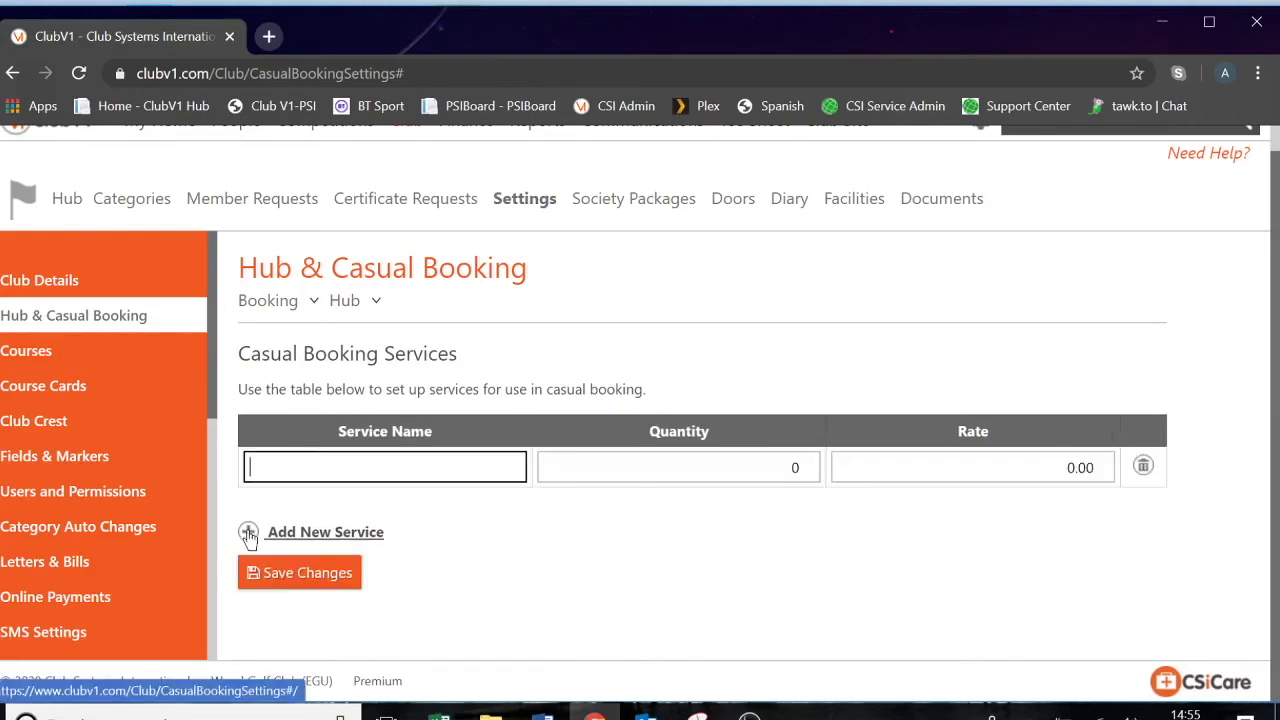
text(Buu)
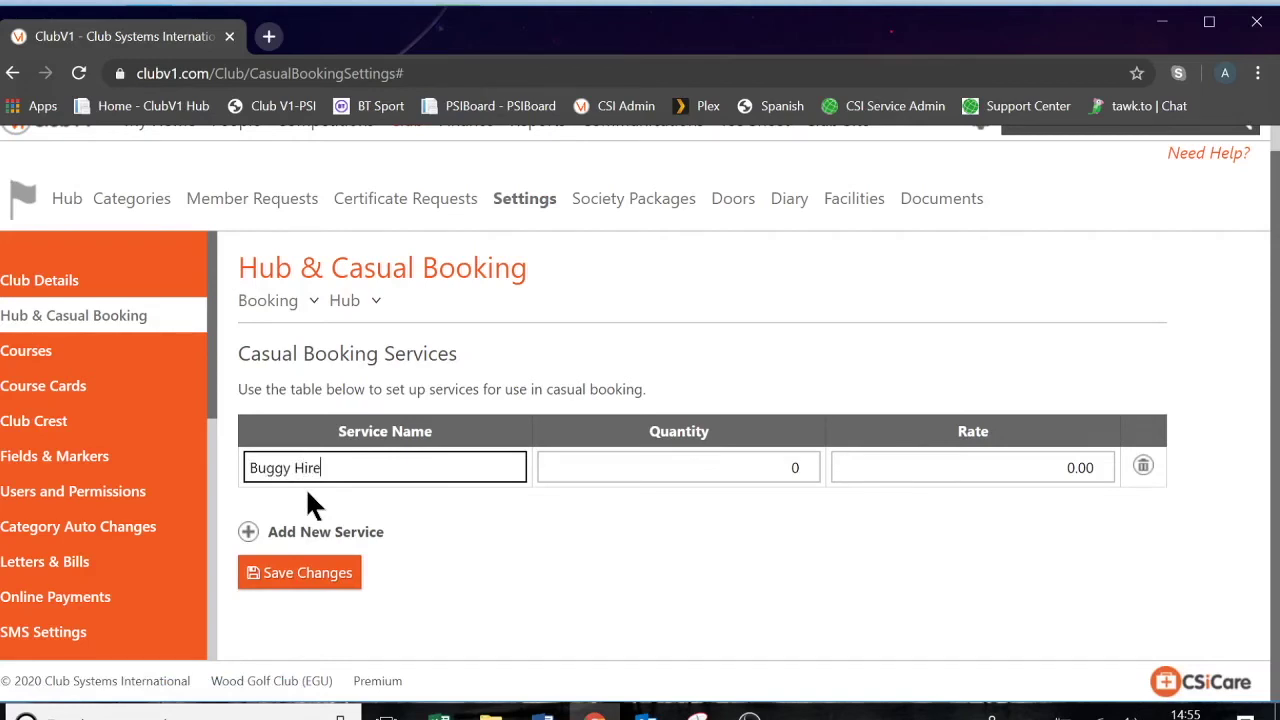
click(646, 478)
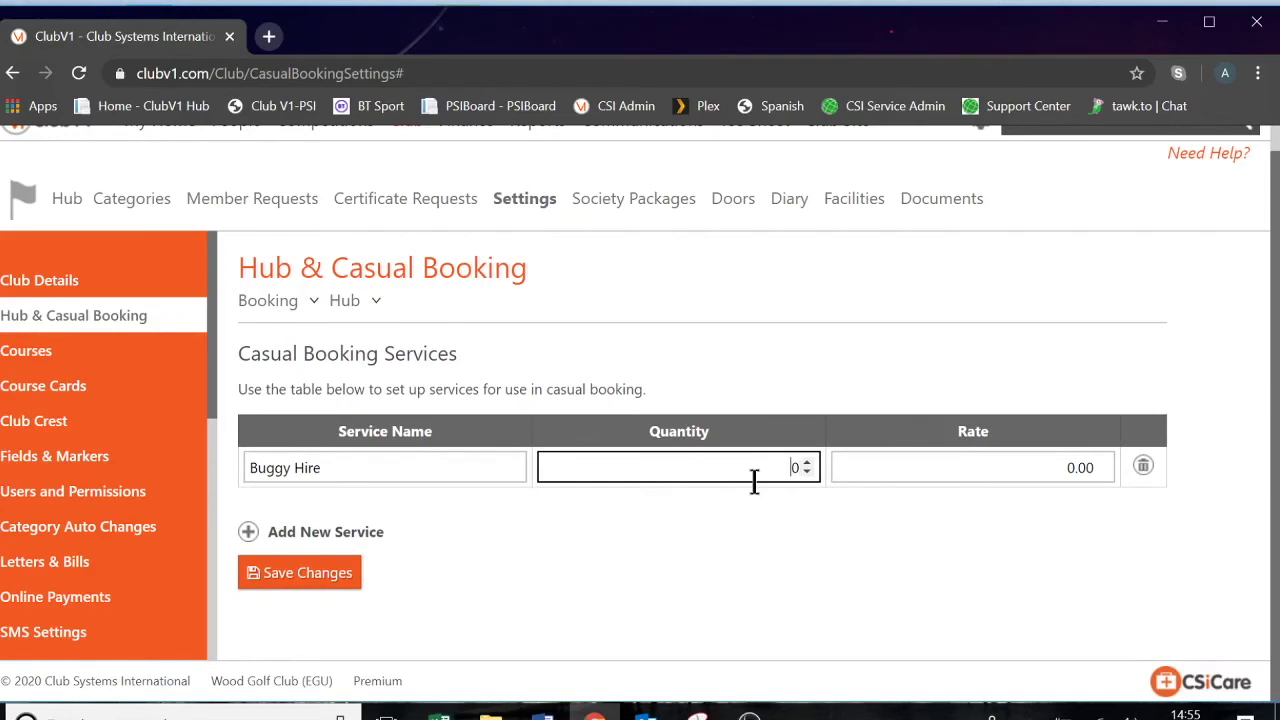
key(BackSpace)
text(5)
key(BackSpace)
text(1)
click(1022, 472)
text(1)
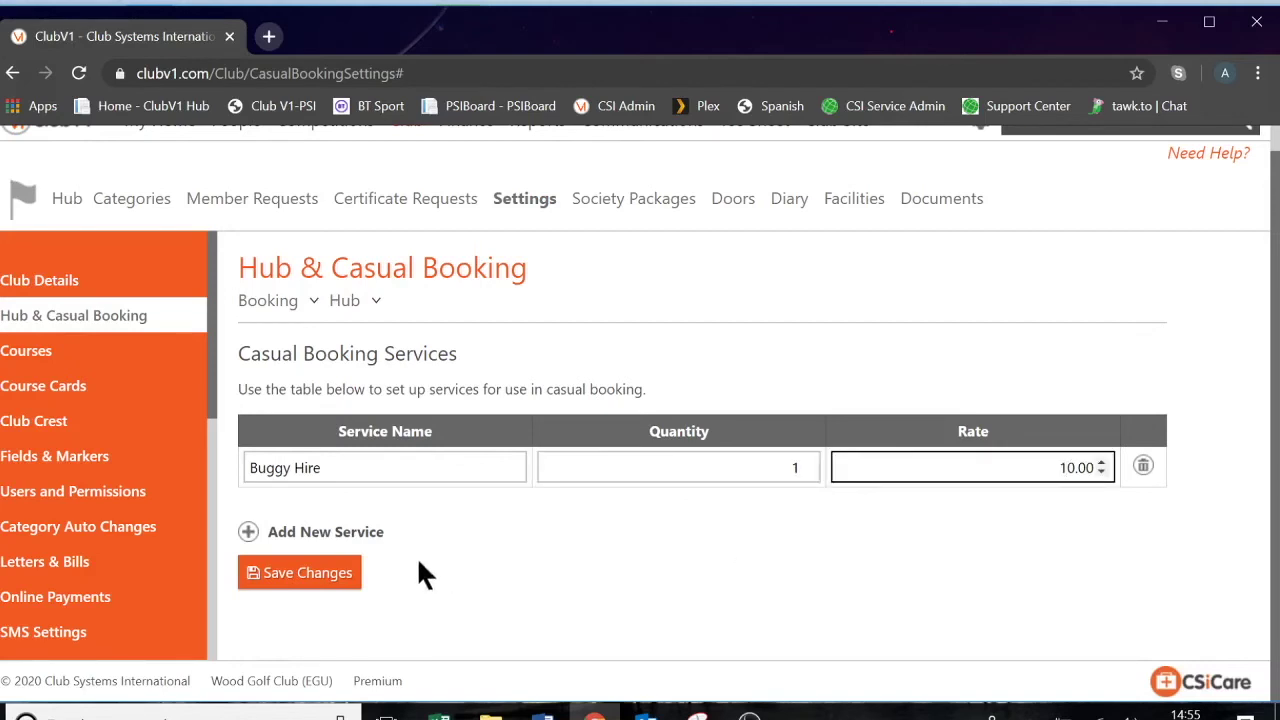
click(312, 574)
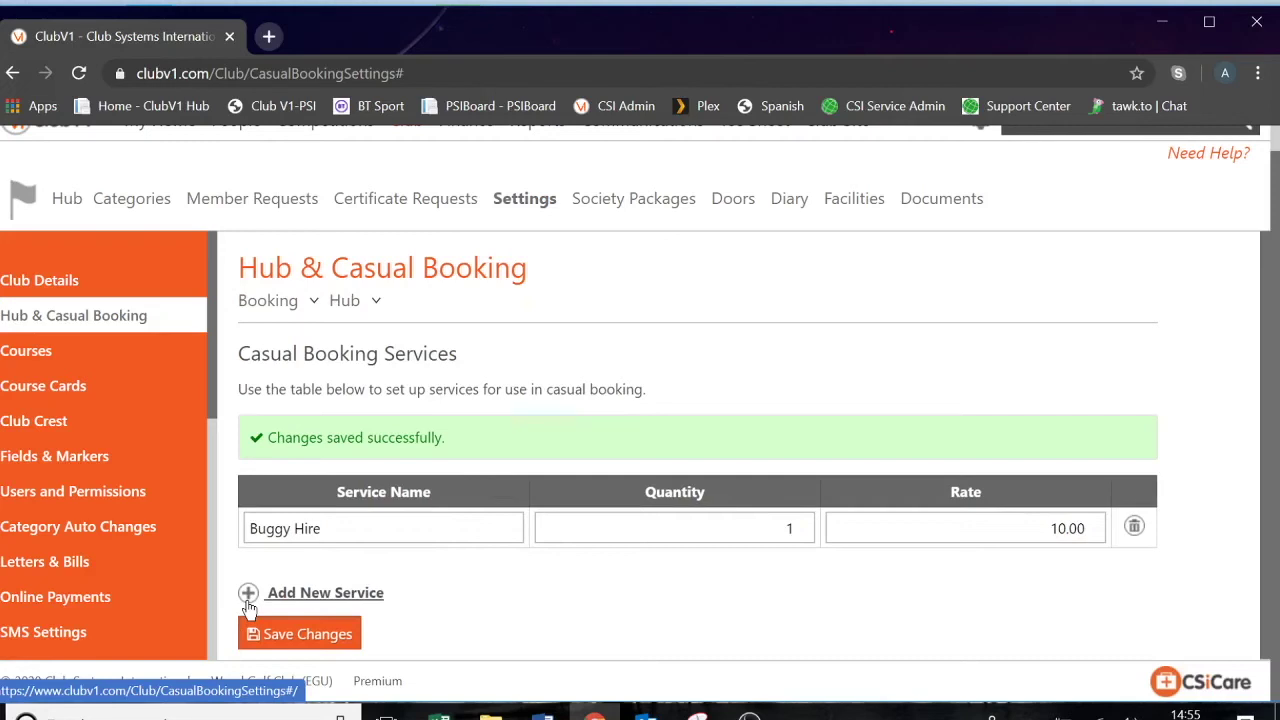
click(278, 300)
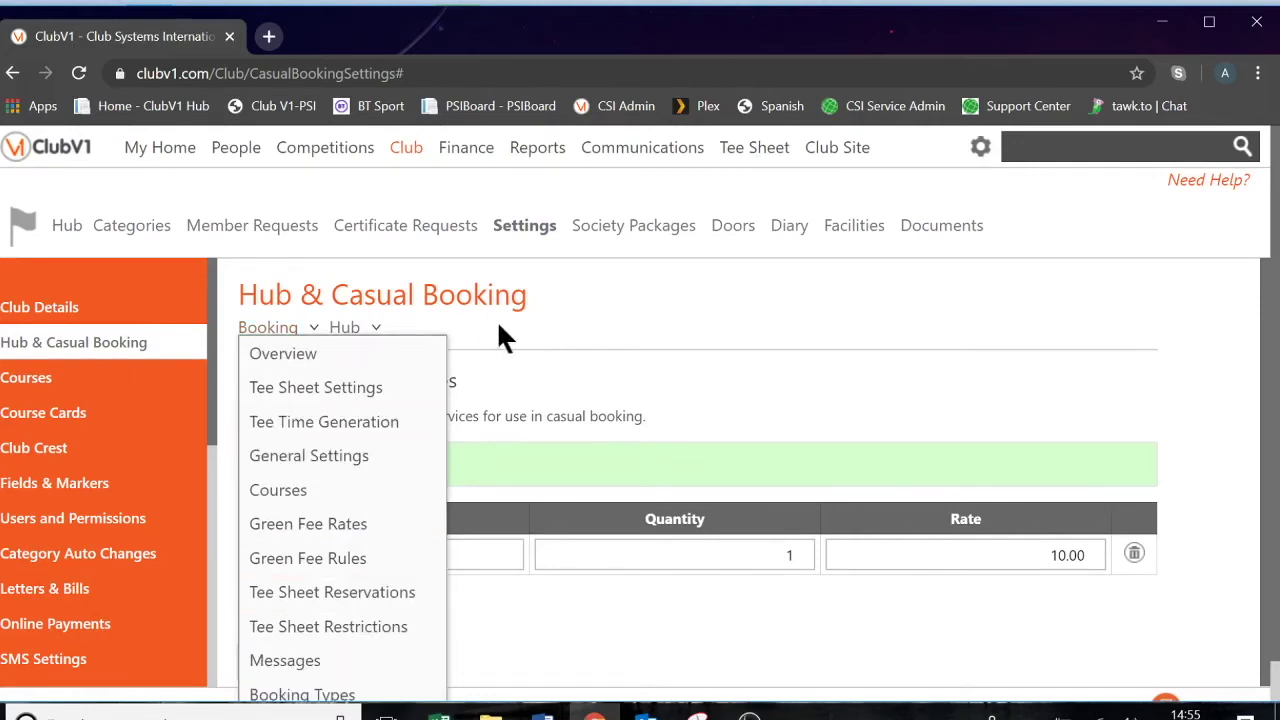
- Return to the Woody Links tee sheet and bring up the add options at 15:40
click(296, 334)
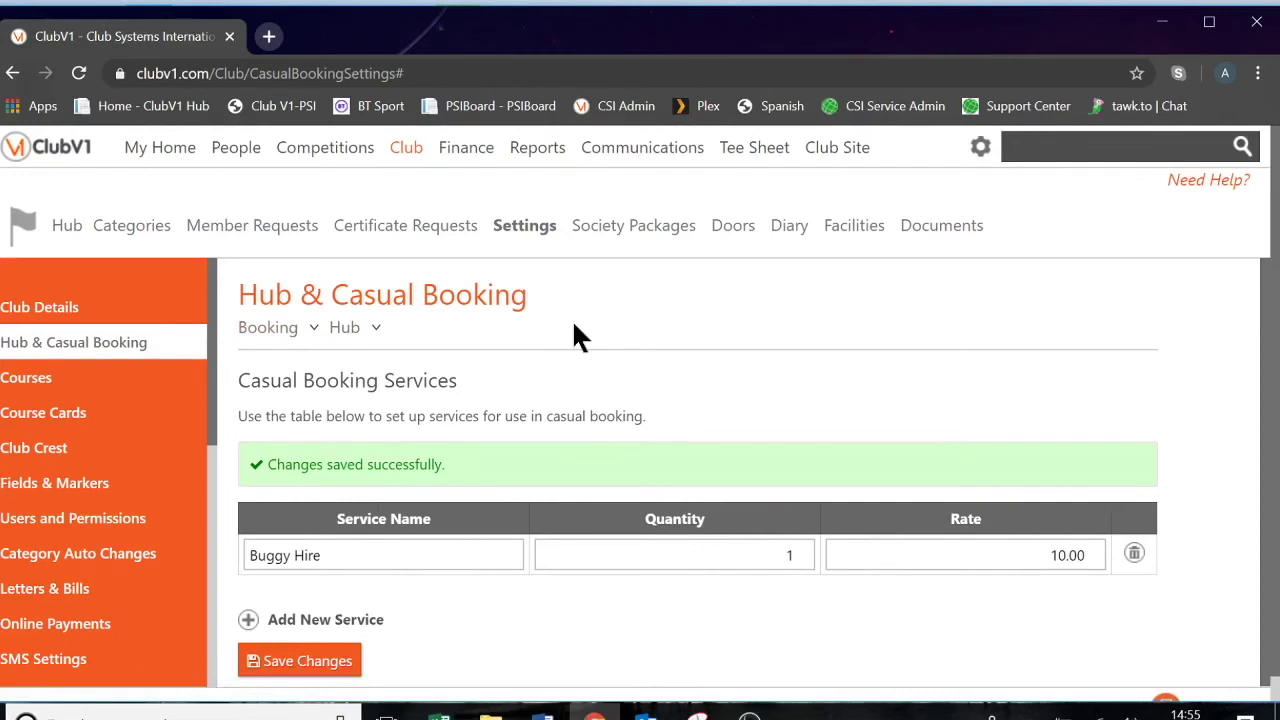
click(742, 160)
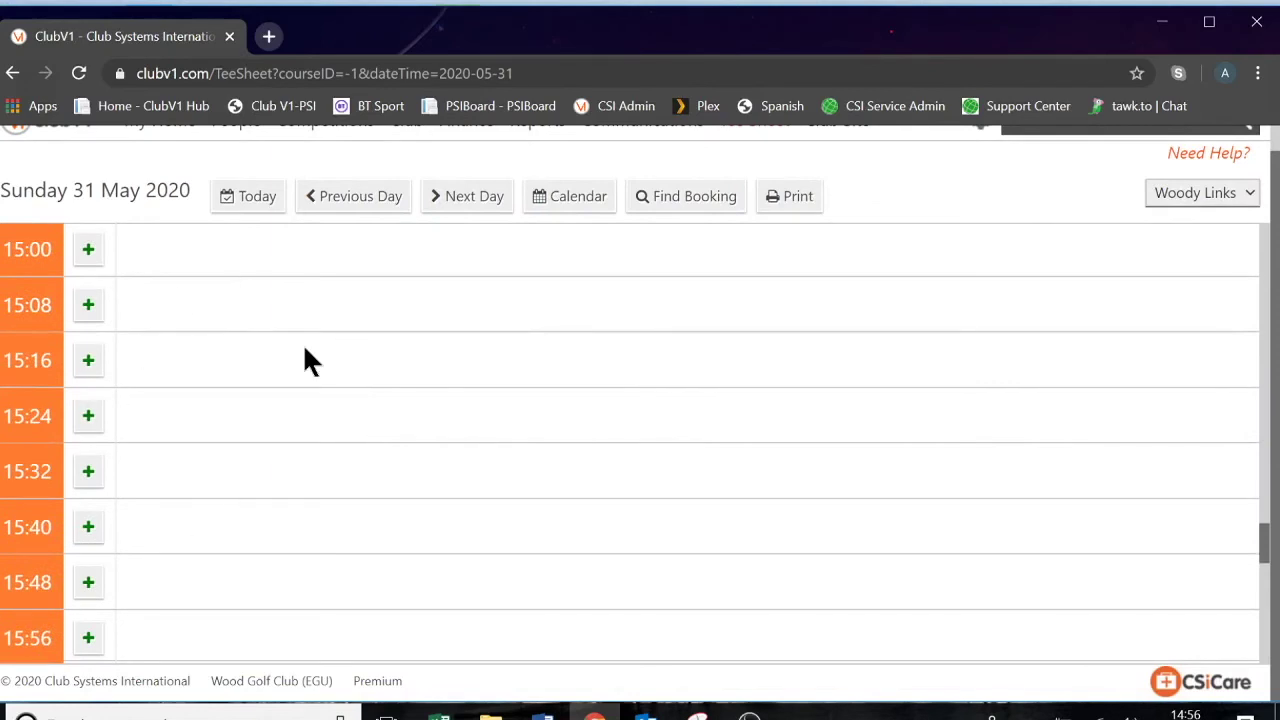
scroll(305, 350, down, 1)
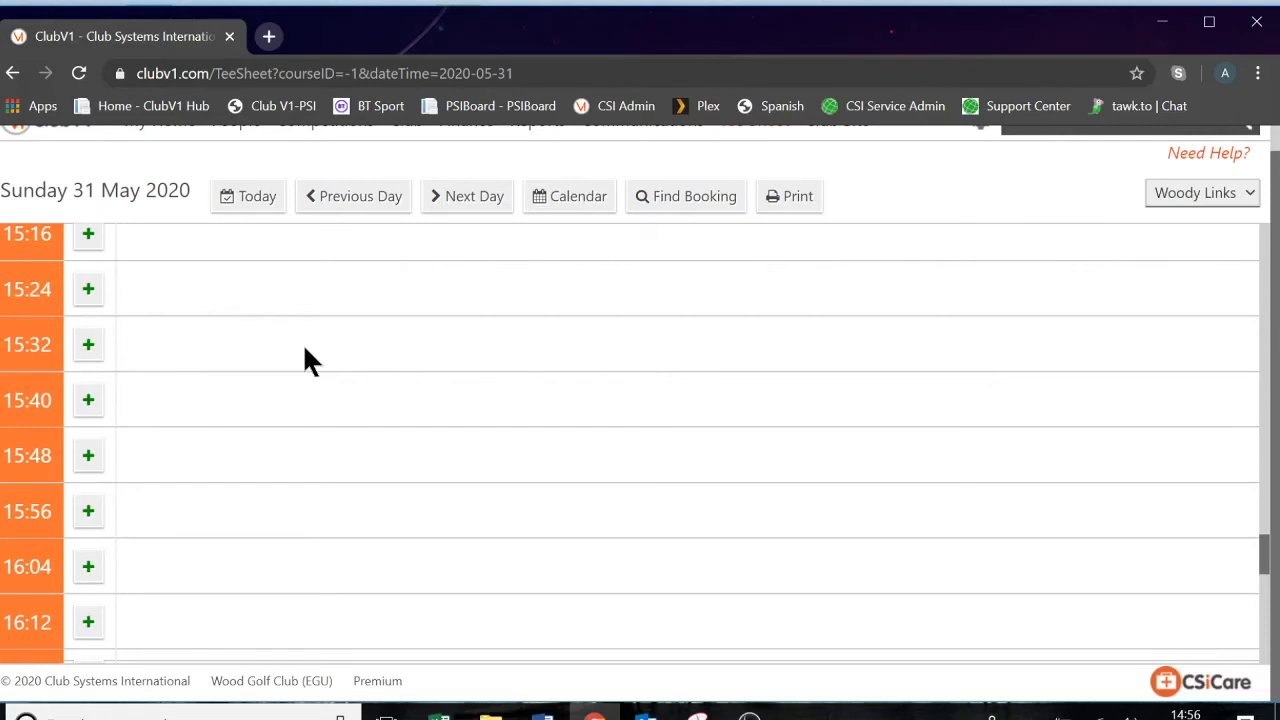
scroll(304, 349, up, 2)
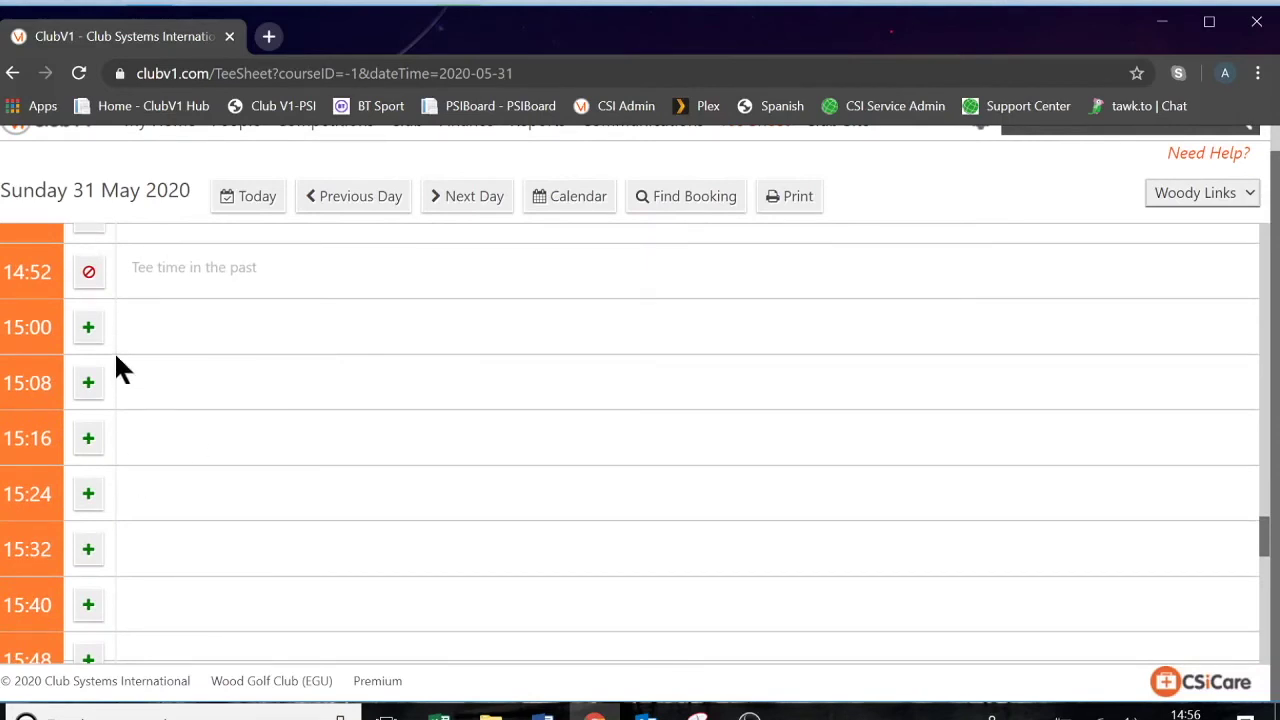
scroll(117, 368, down, 2)
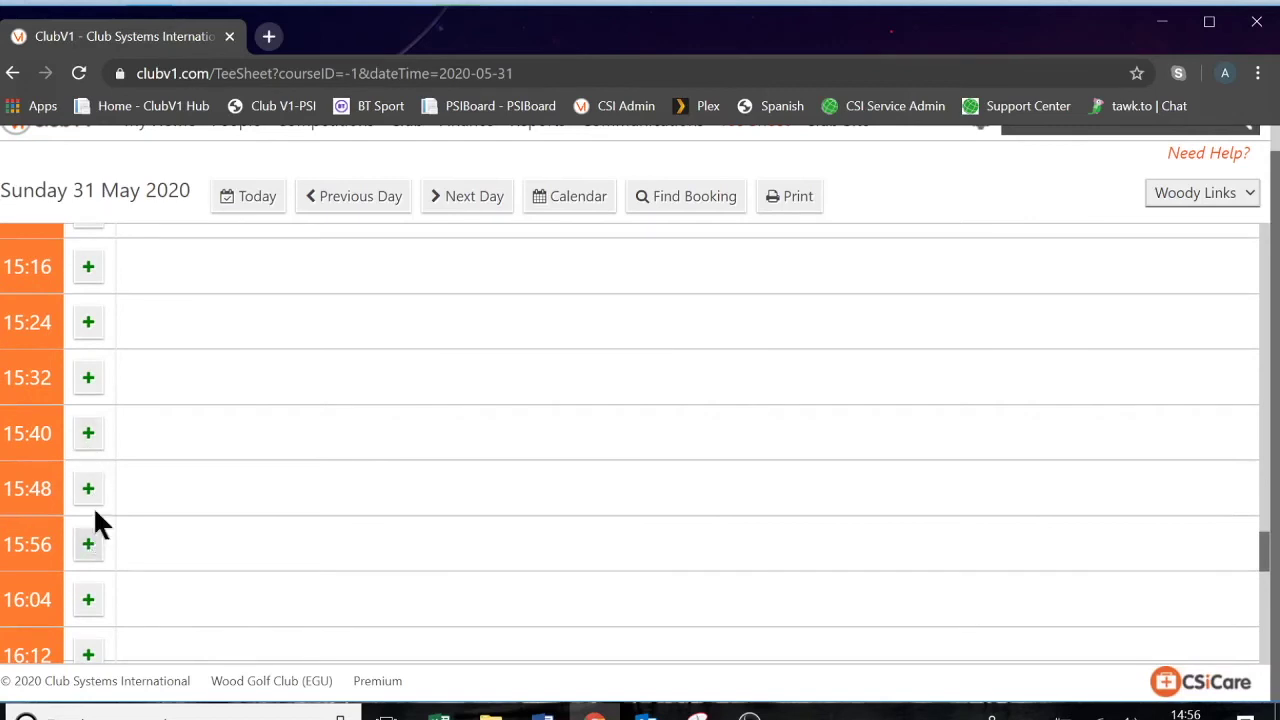
click(91, 434)
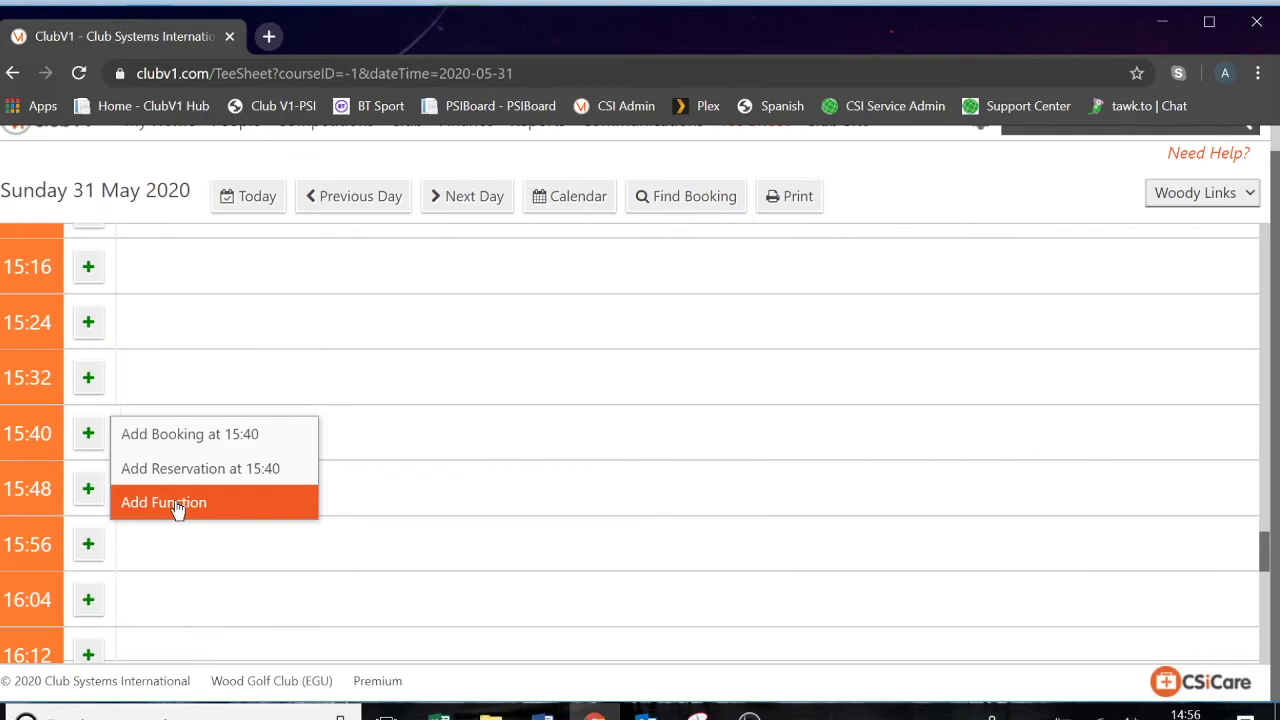
- Start a new 15:40 booking and add two searched-for members as players one and two
click(175, 438)
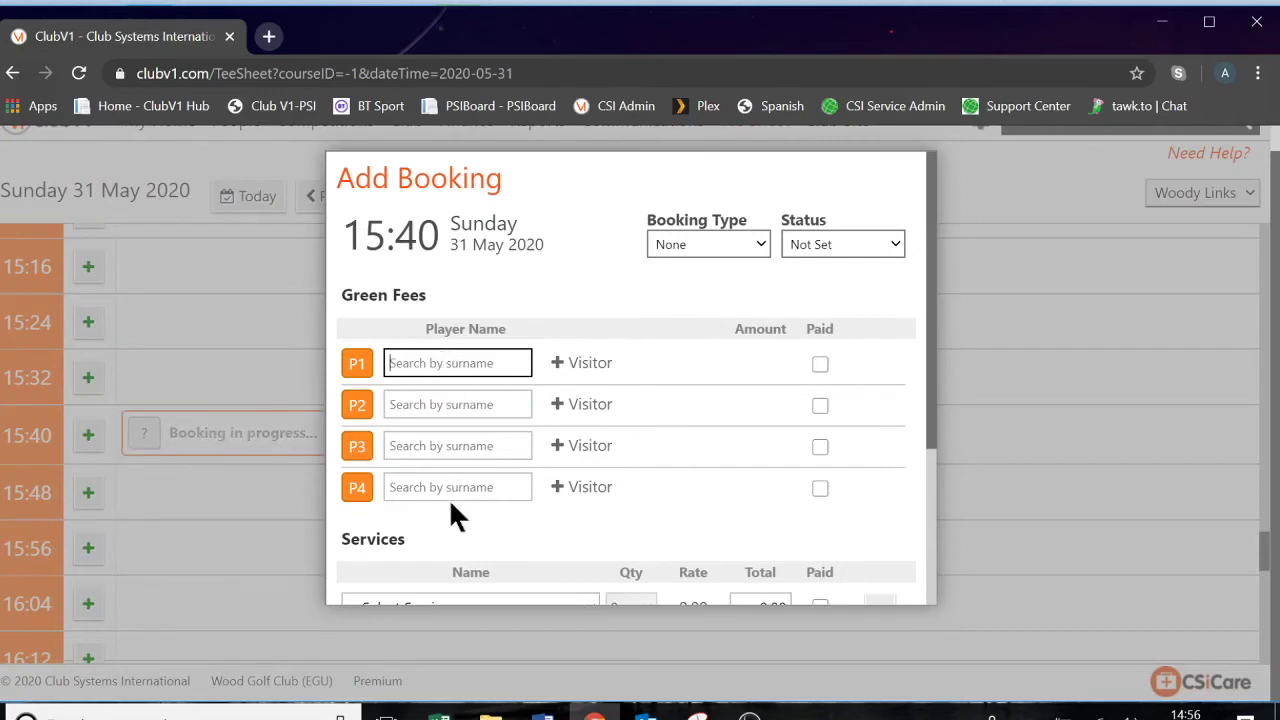
text(wood)
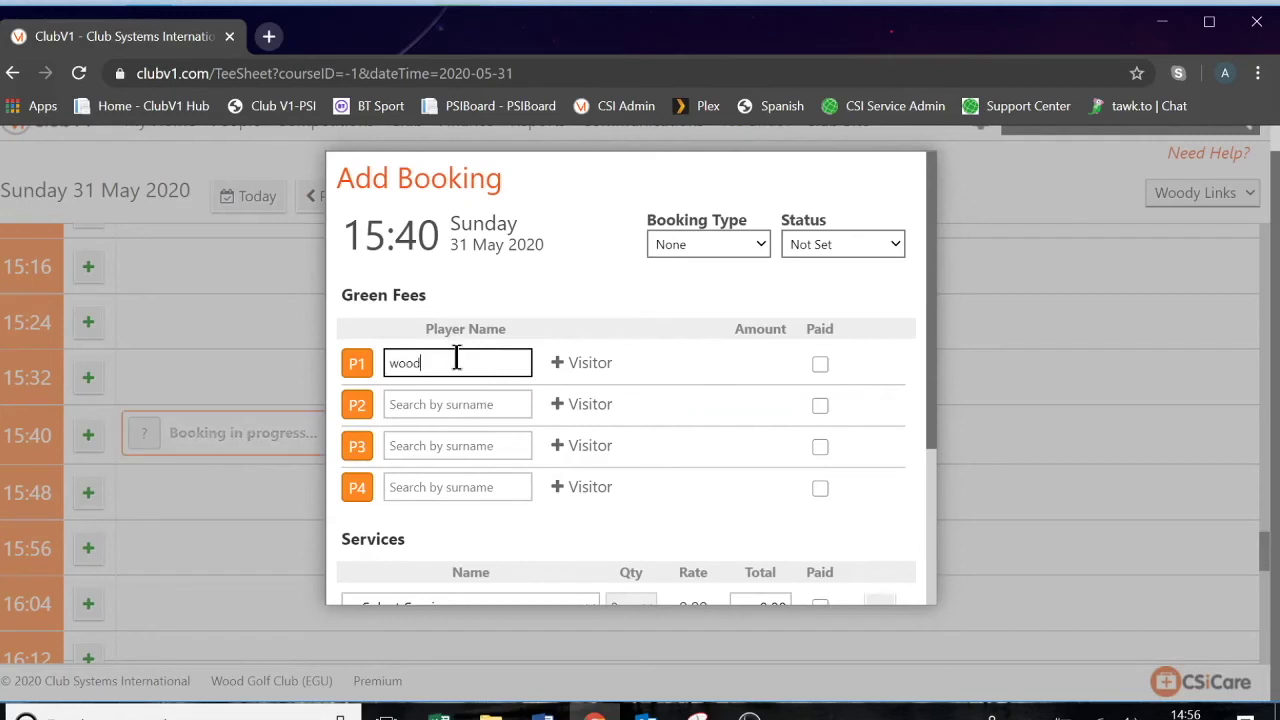
click(456, 392)
click(456, 414)
text(phil)
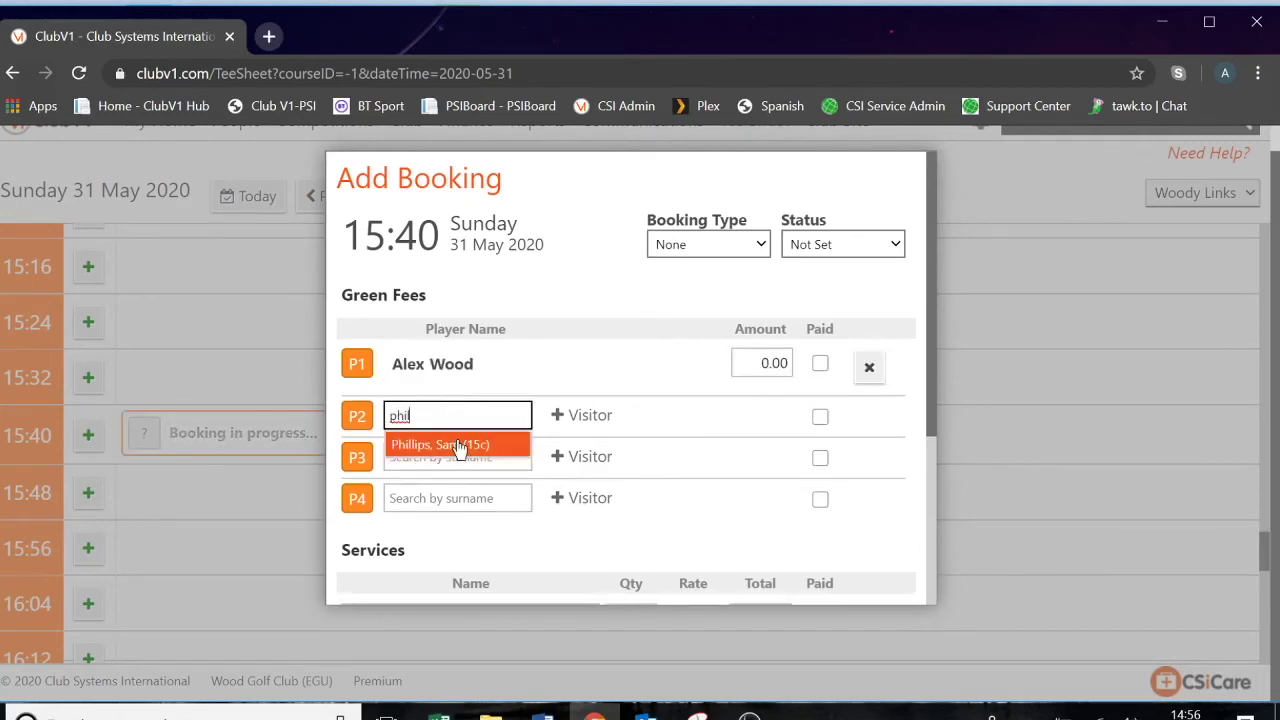
click(456, 436)
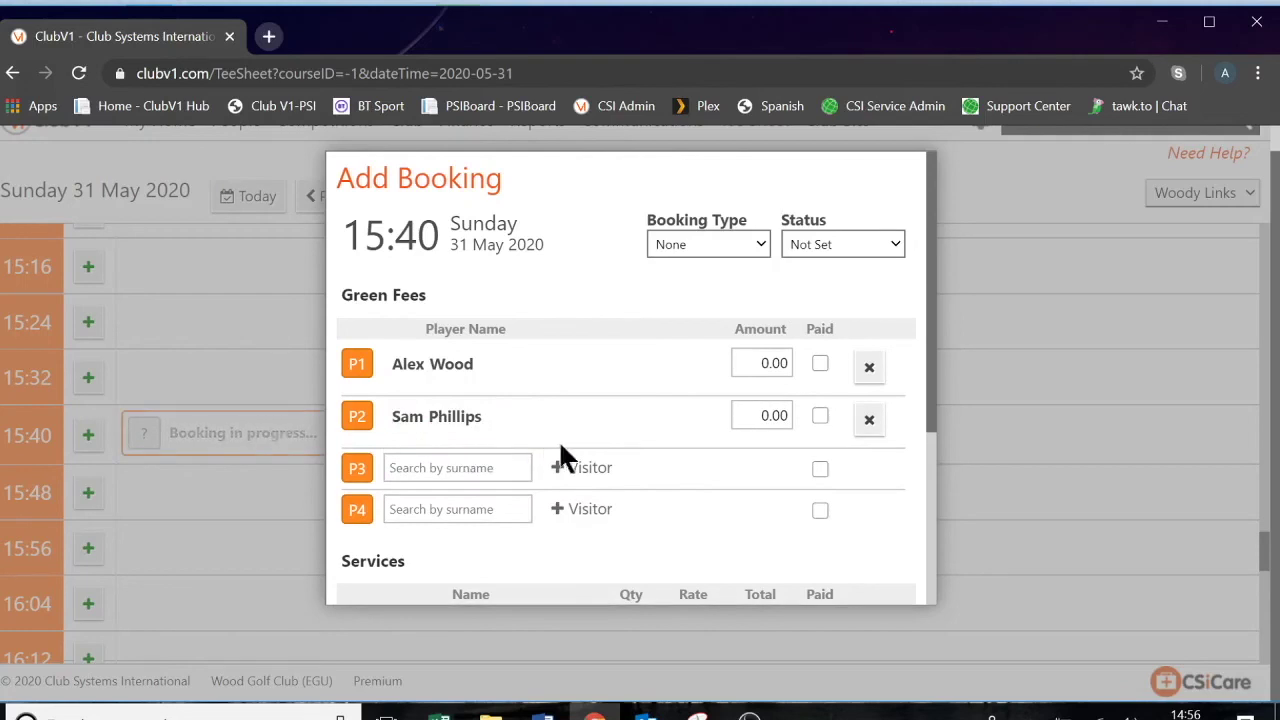
- Add a quick-filled visitor 'Guest Player' at 15.00 as player three
scroll(590, 416, down, 1)
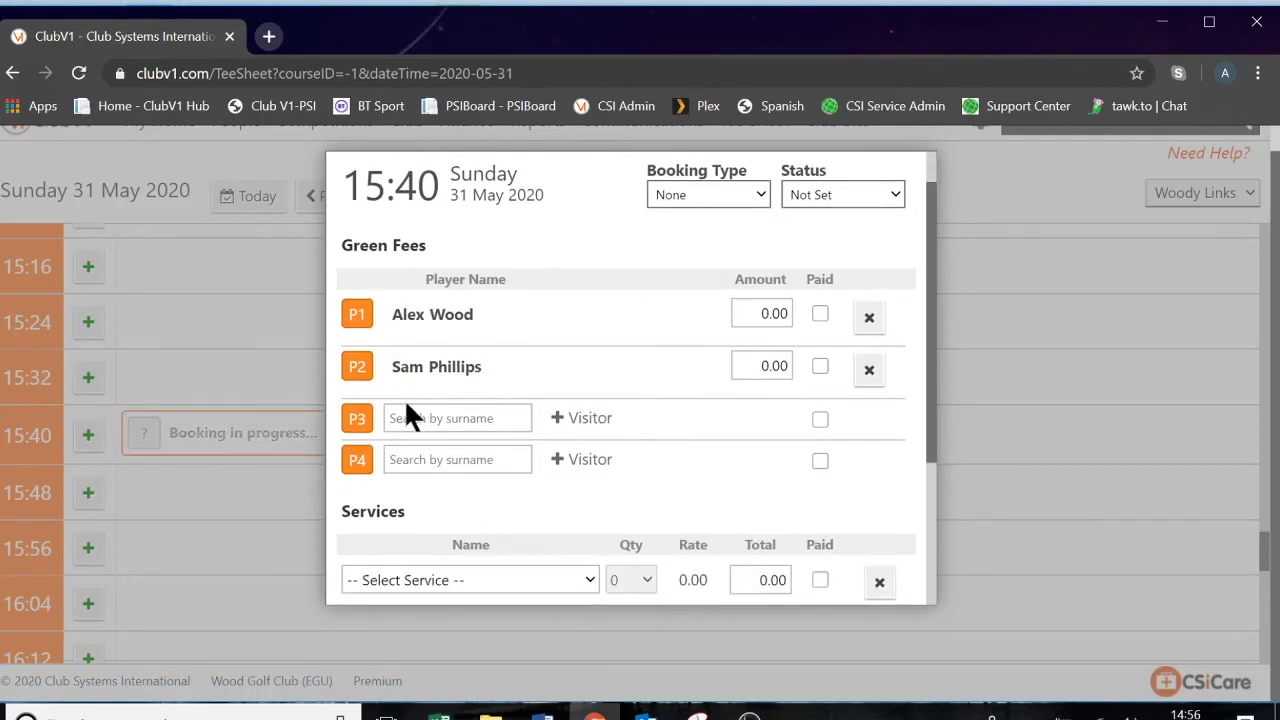
click(598, 420)
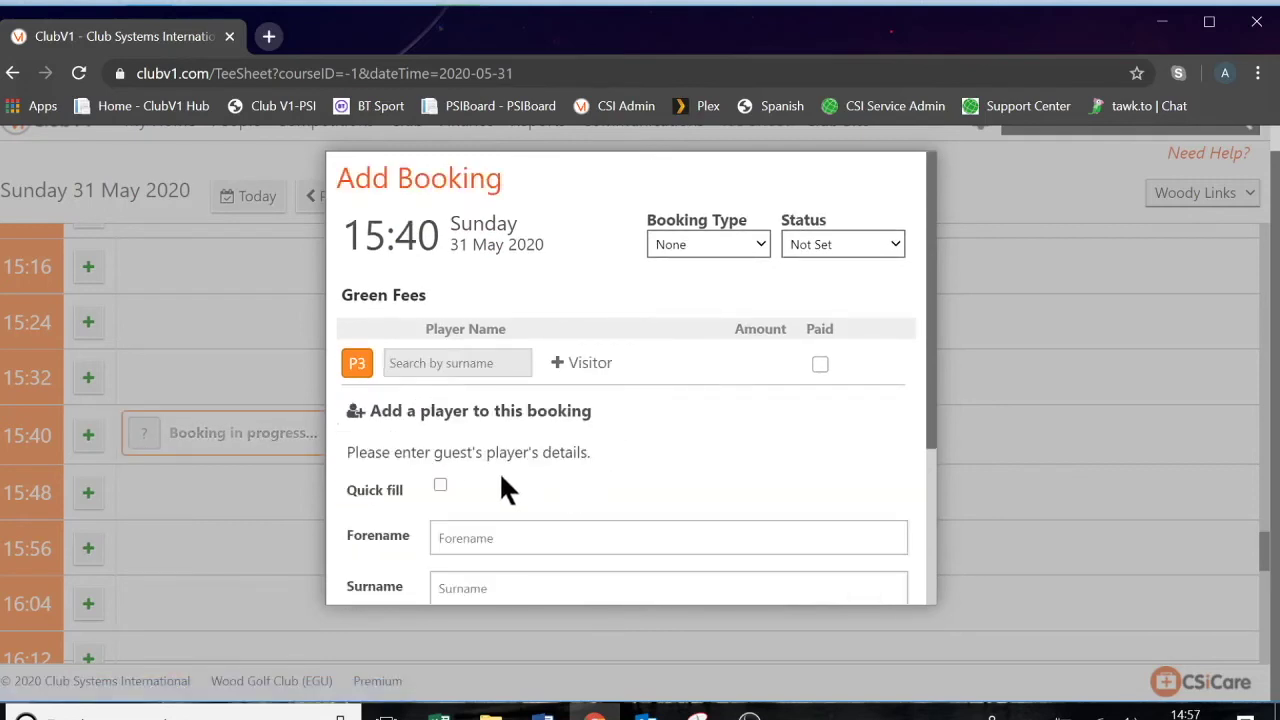
scroll(557, 460, down, 2)
scroll(566, 380, down, 2)
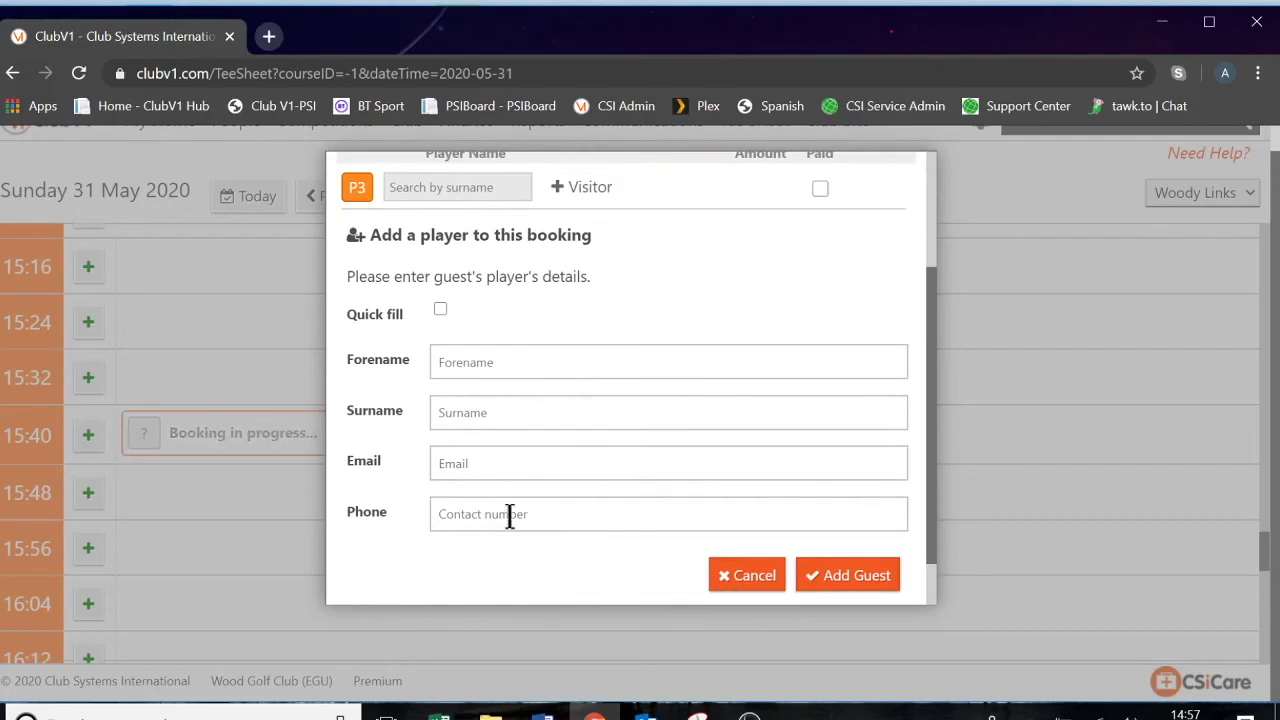
click(440, 316)
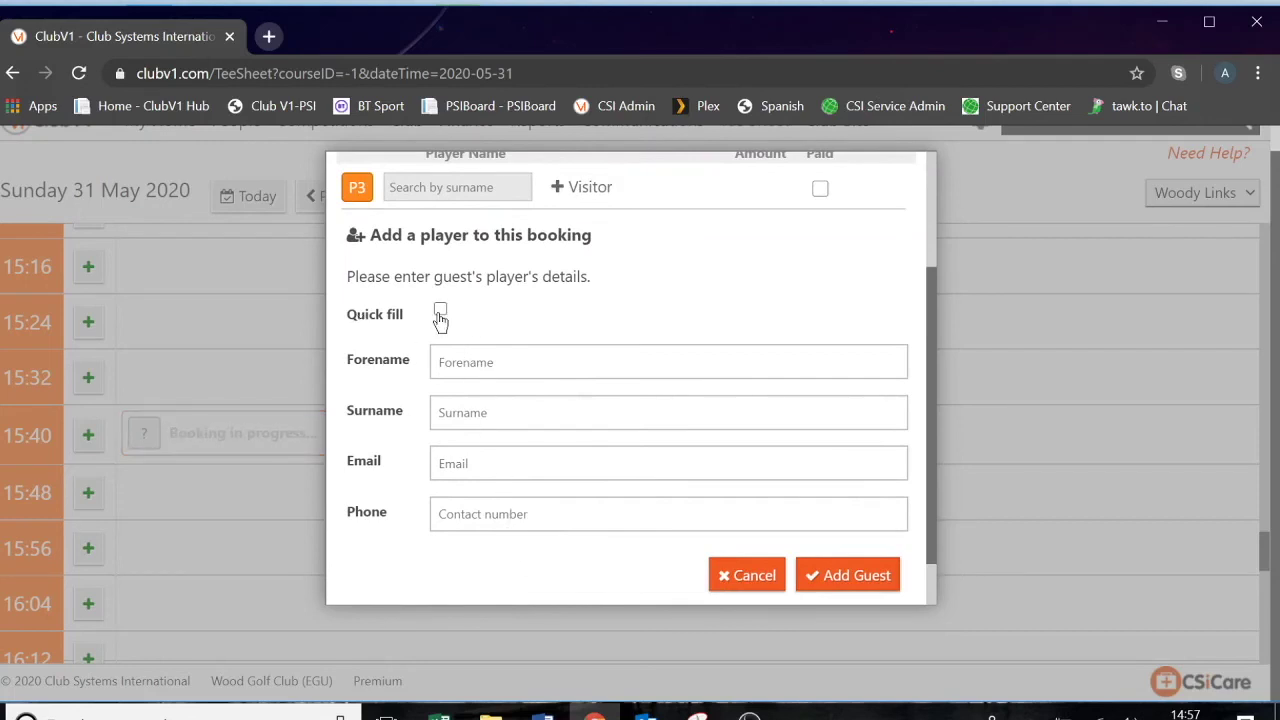
click(833, 596)
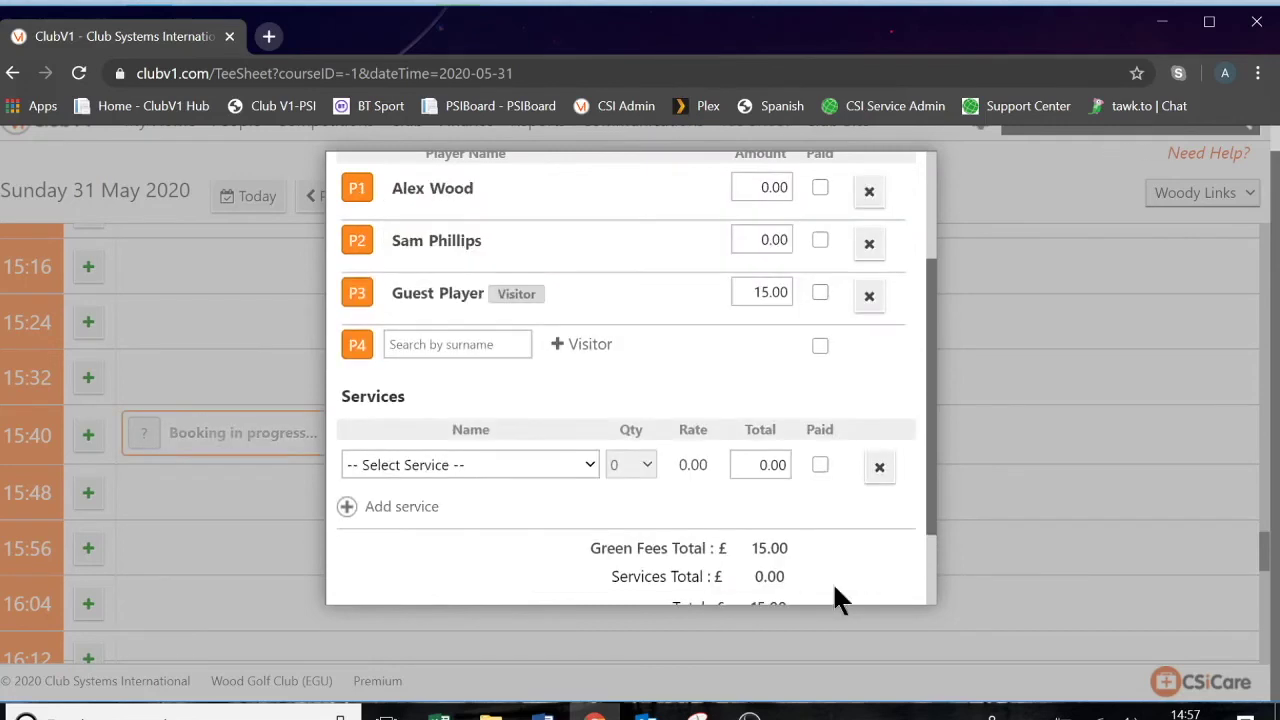
- Add one £10.00 Buggy Hire to the 15:40 booking and save it at £25.00 total
scroll(669, 410, up, 2)
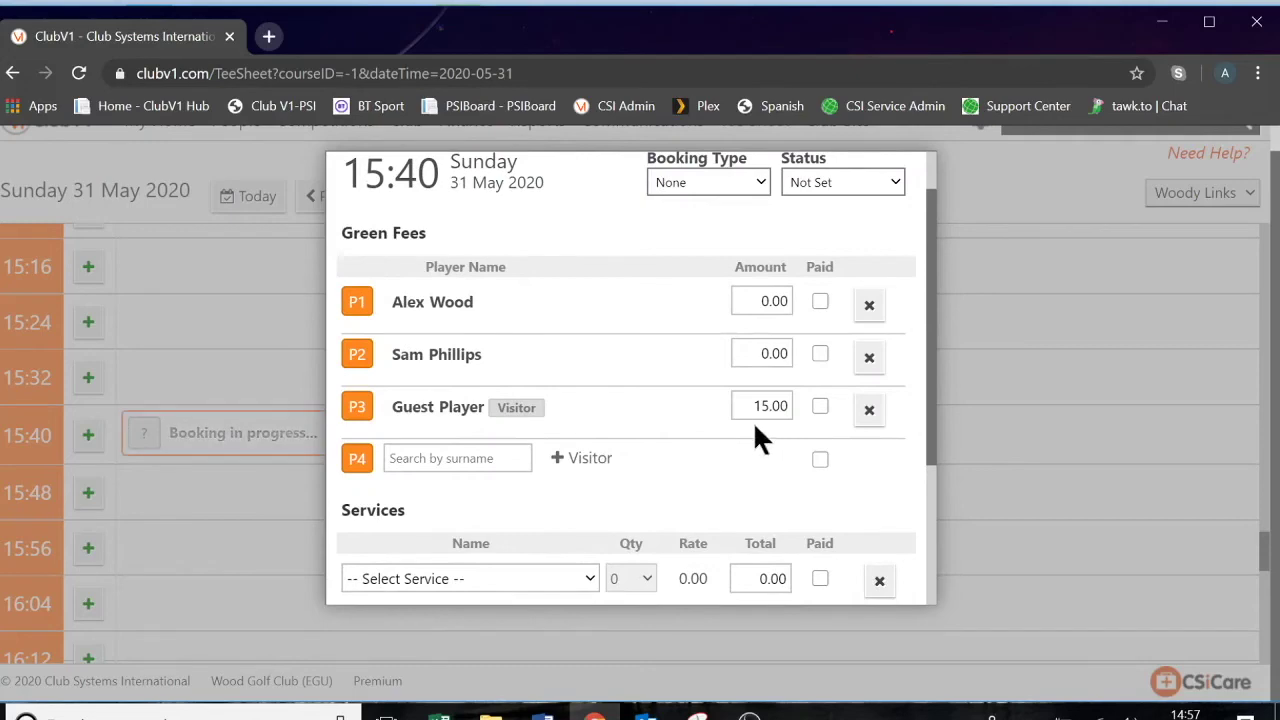
scroll(655, 423, up, 1)
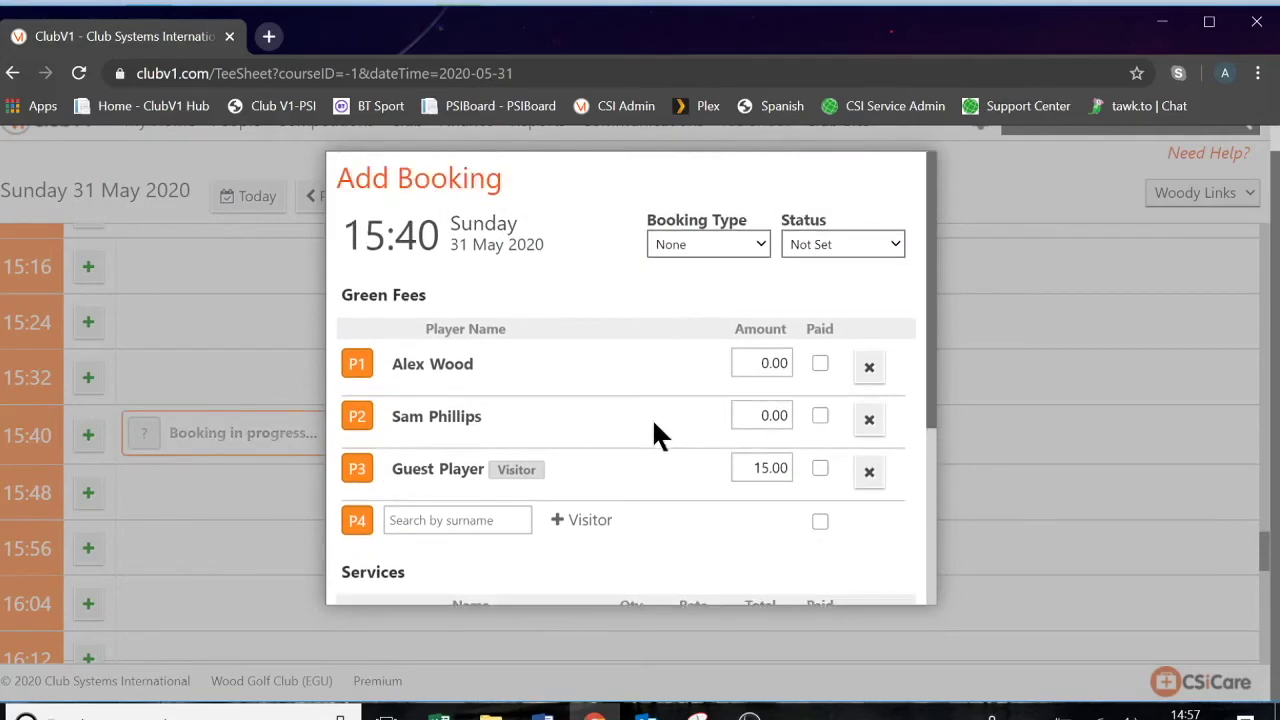
scroll(655, 435, down, 4)
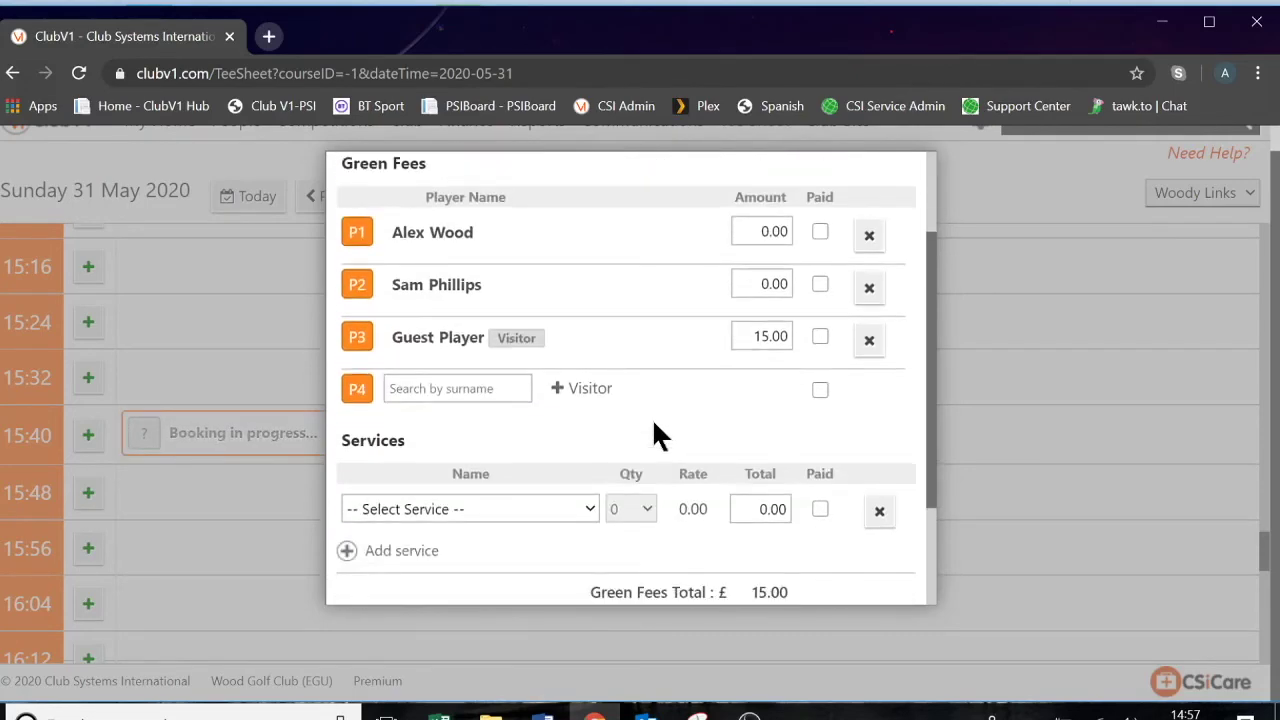
scroll(652, 418, down, 1)
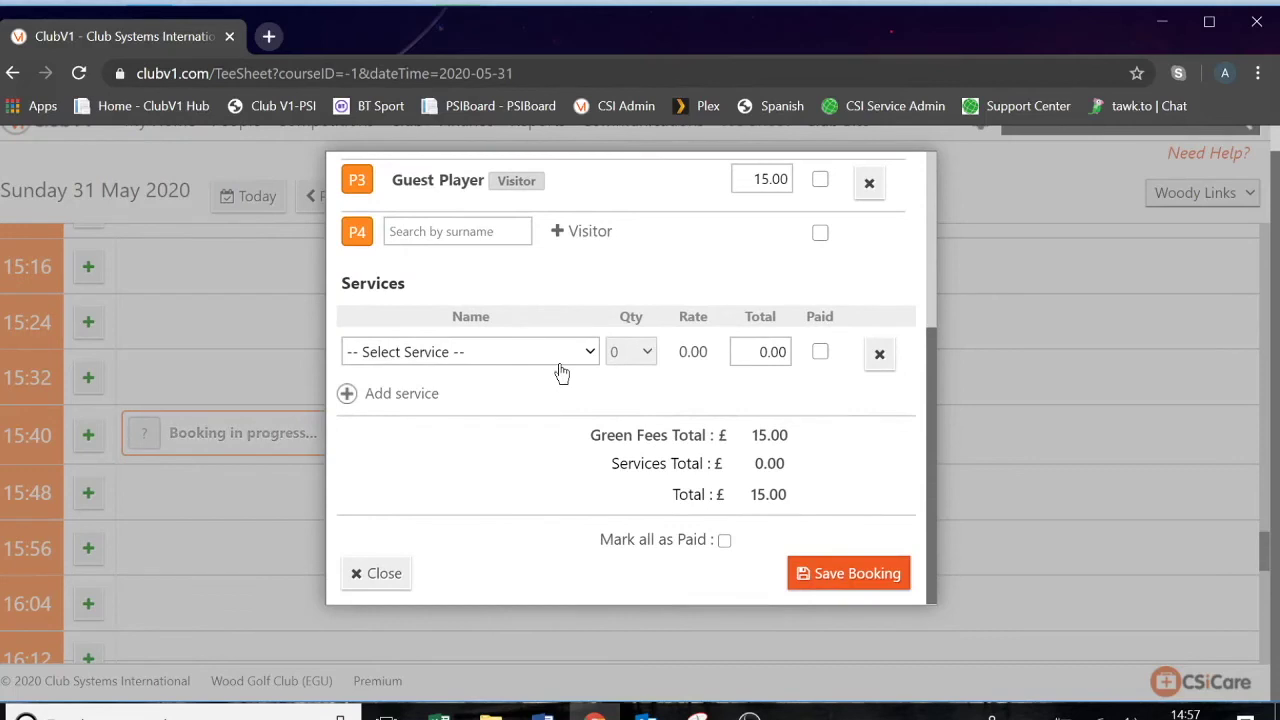
click(519, 366)
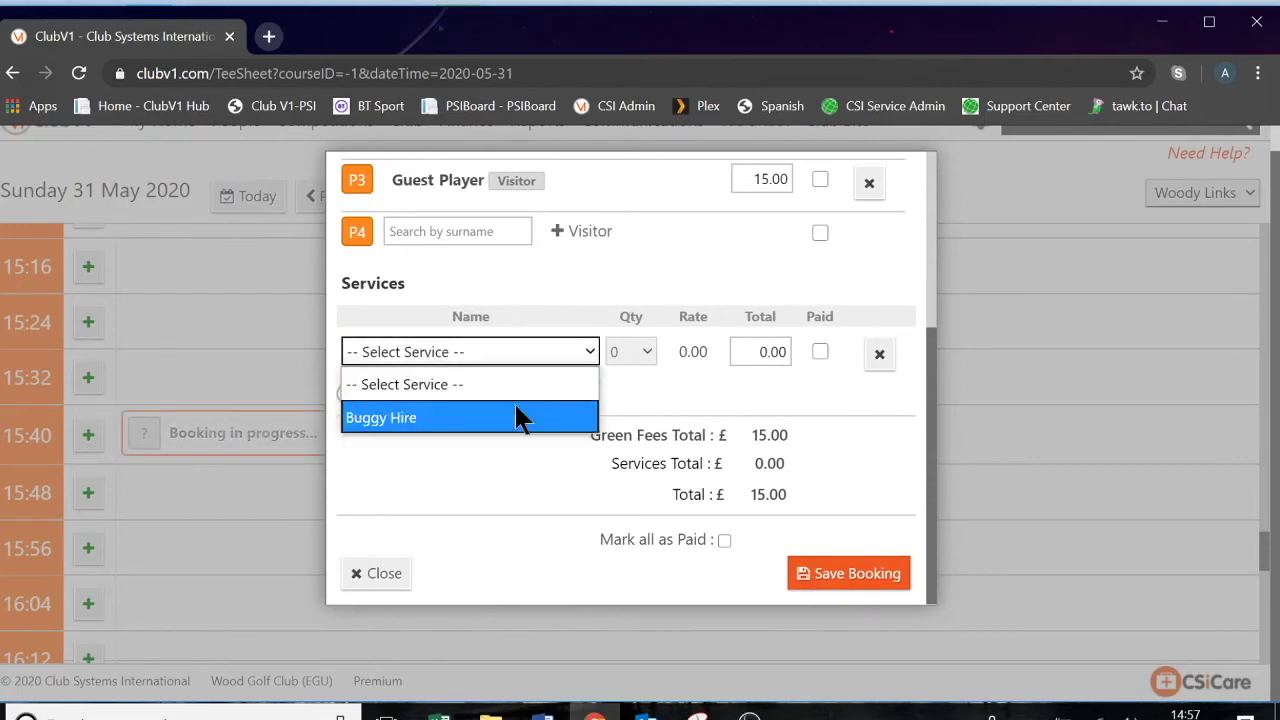
click(518, 417)
click(646, 353)
click(648, 416)
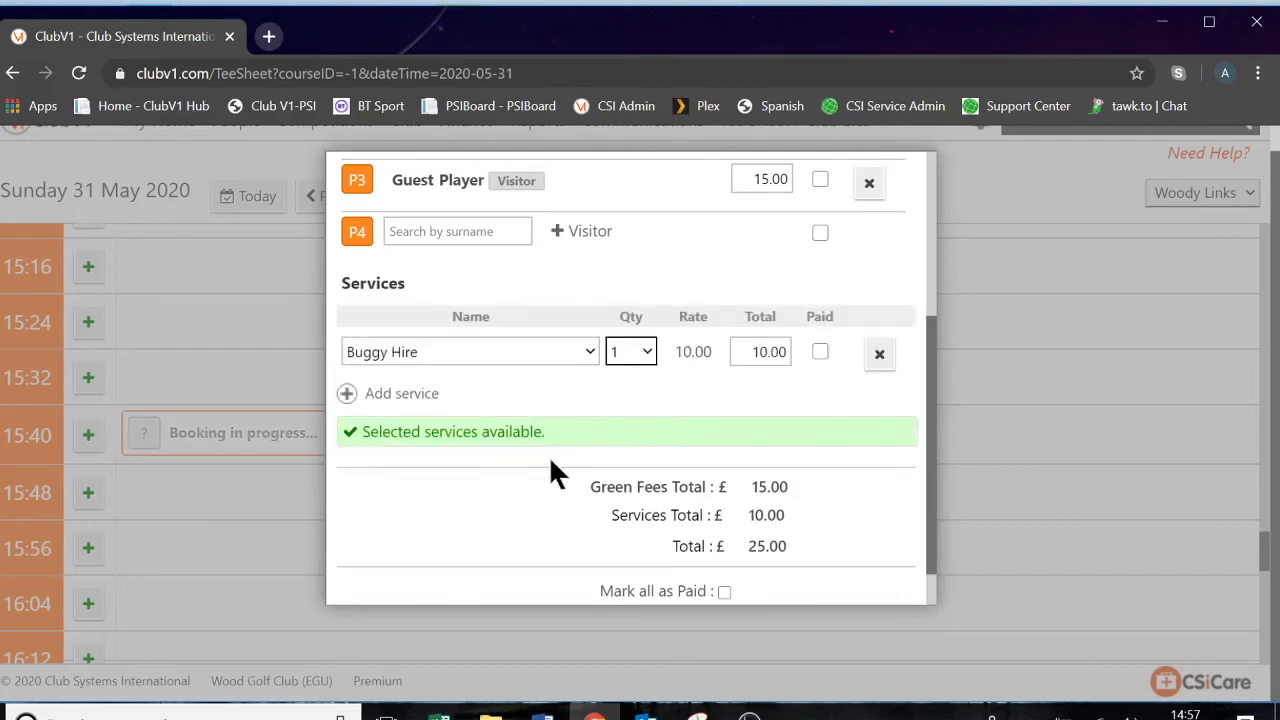
scroll(759, 387, down, 1)
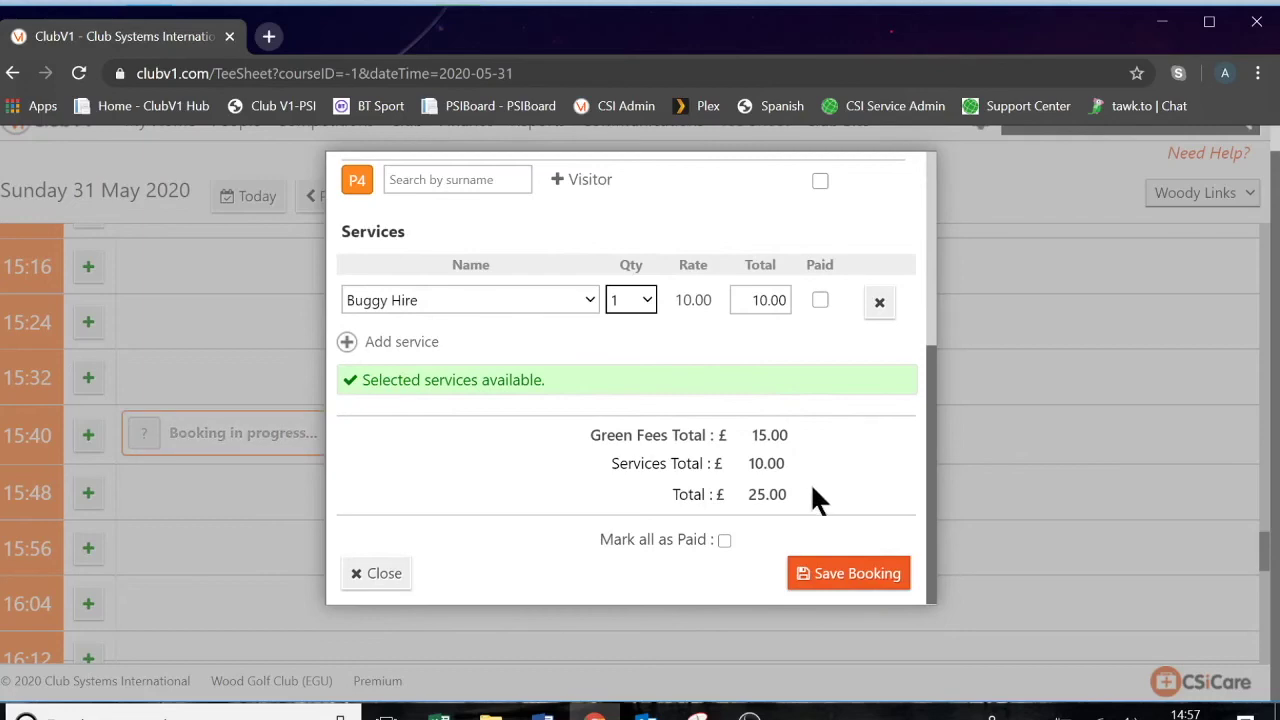
click(829, 589)
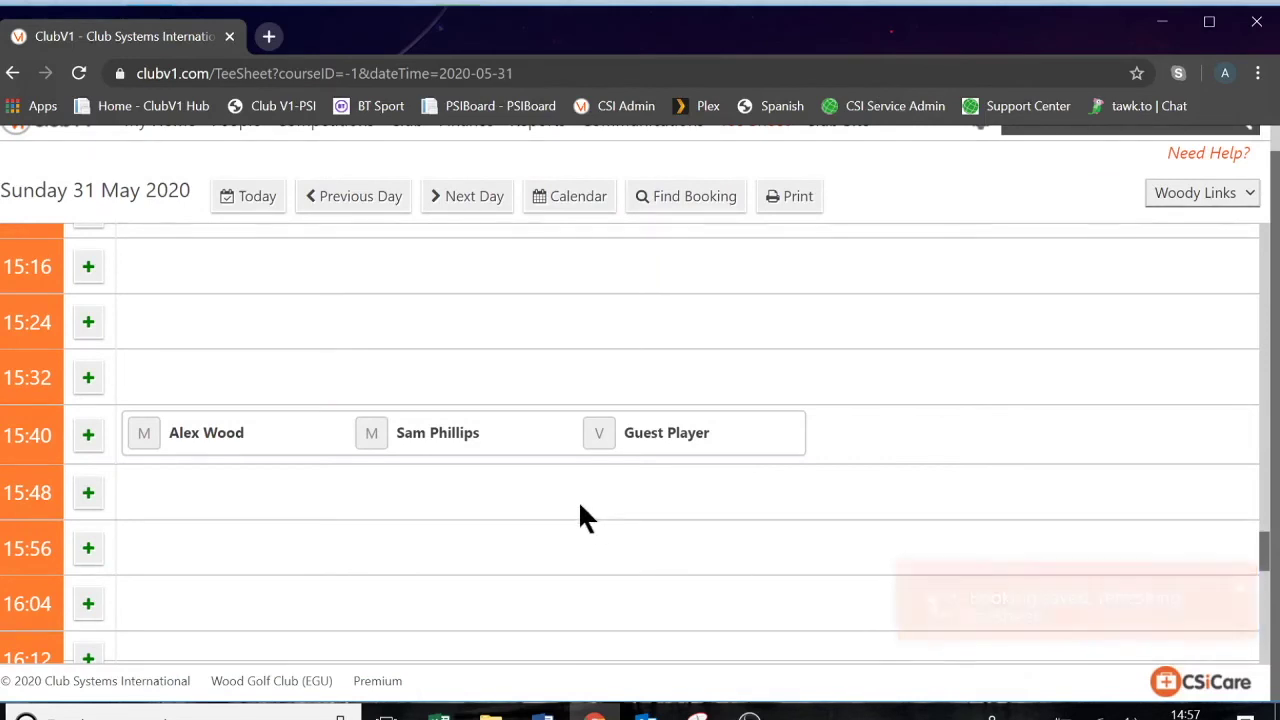
- Set the 15:40 booking's Booking Type to Member and save the change
click(510, 448)
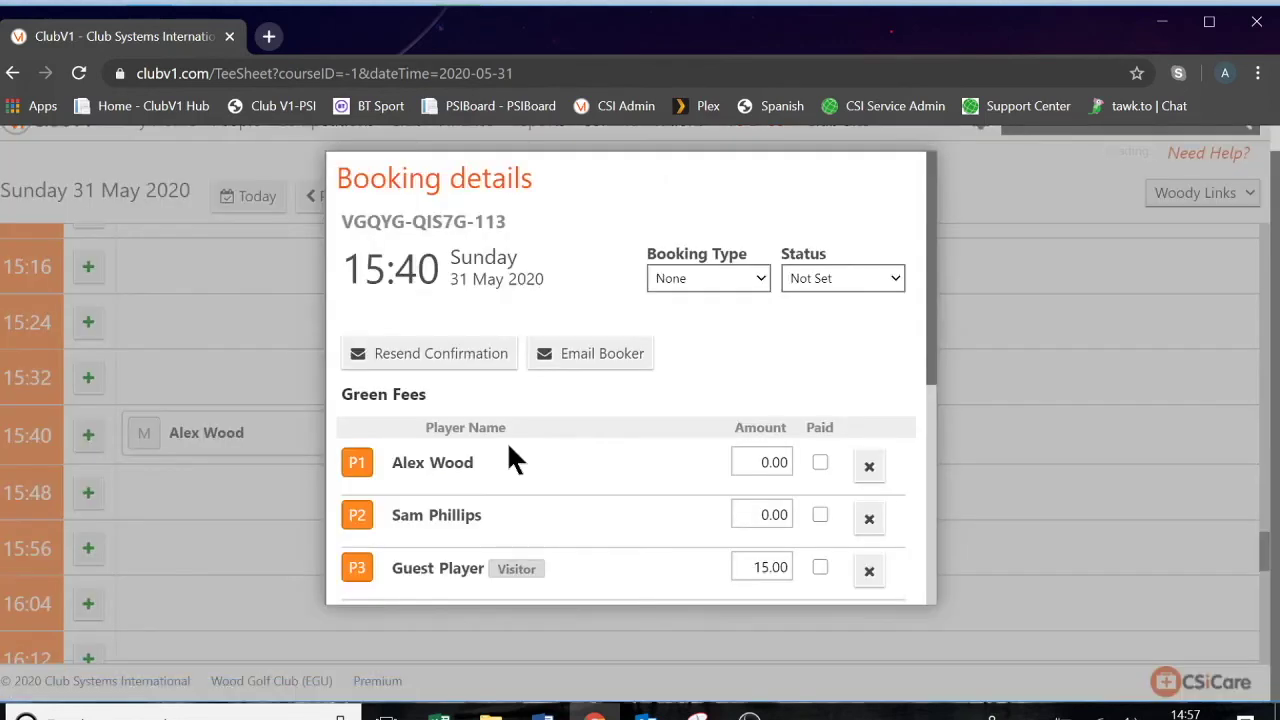
click(746, 284)
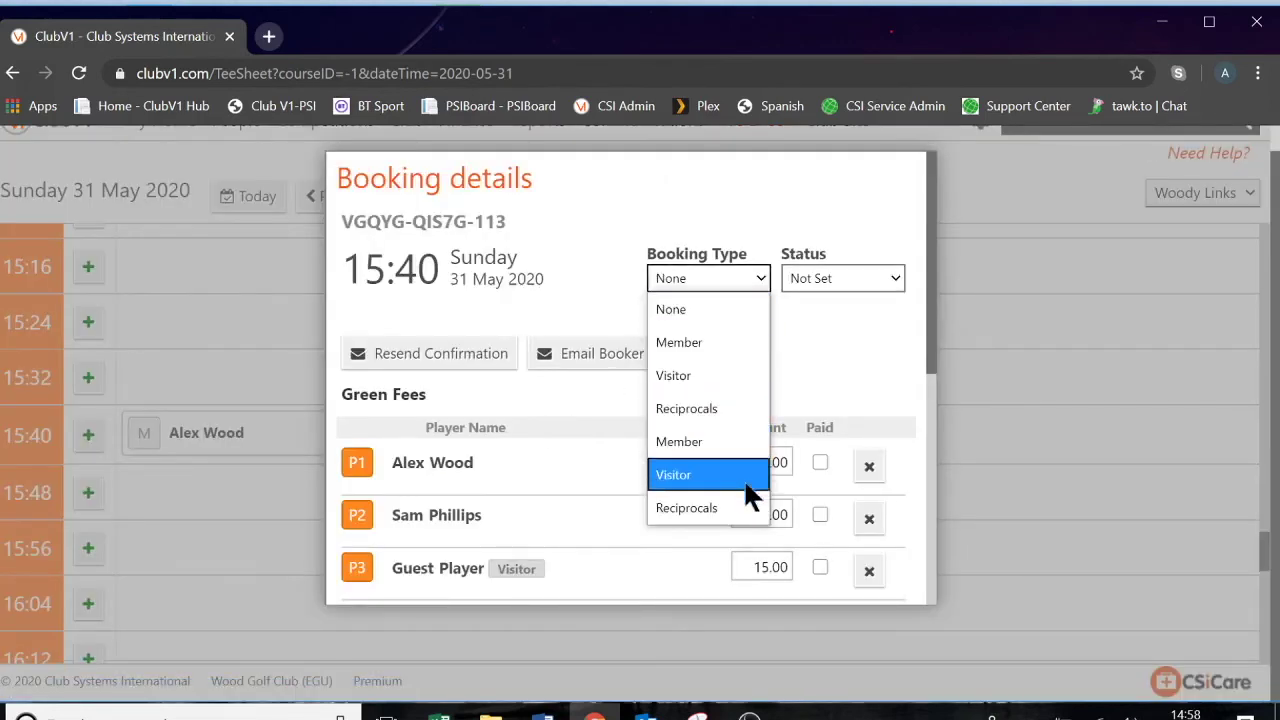
click(718, 352)
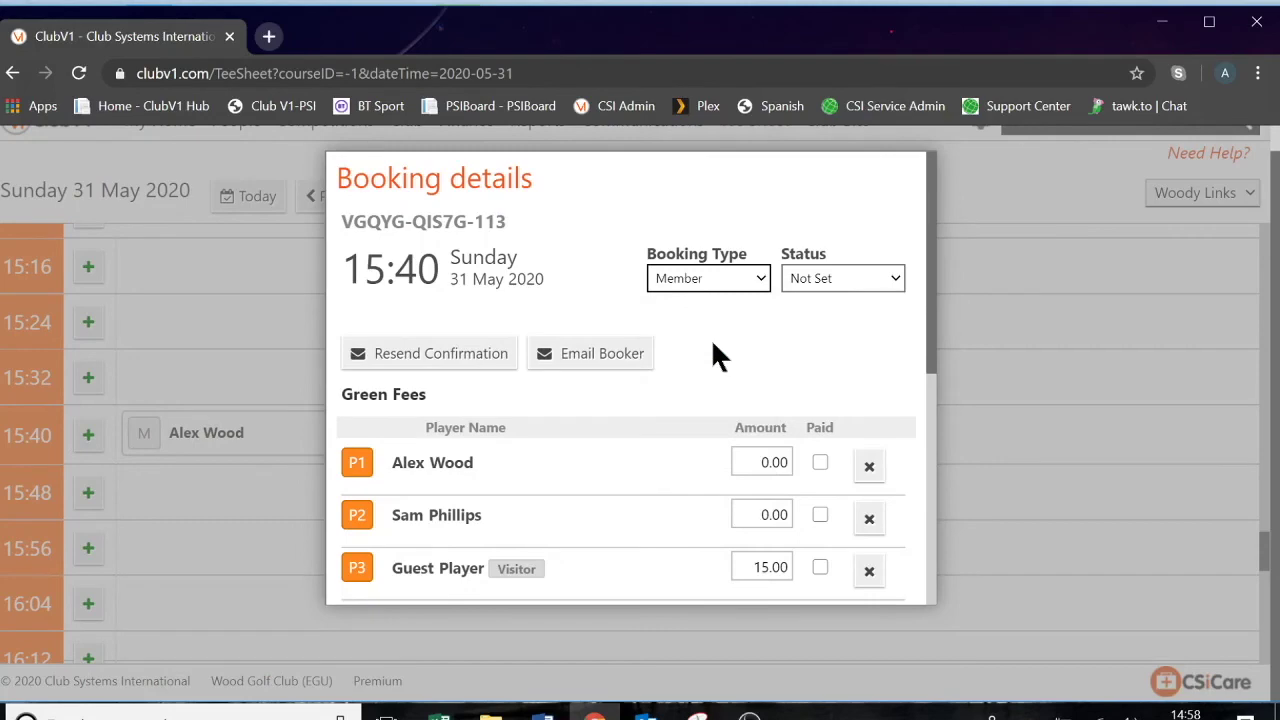
scroll(731, 374, down, 3)
scroll(733, 376, down, 3)
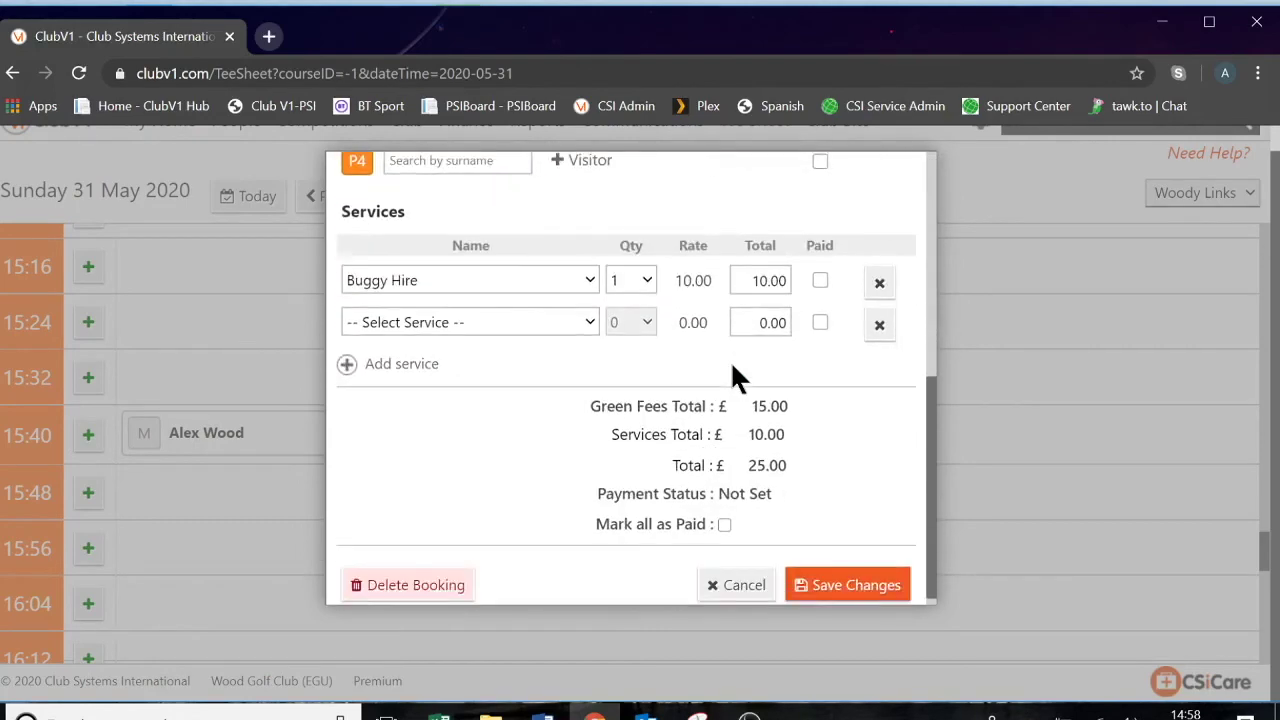
click(811, 586)
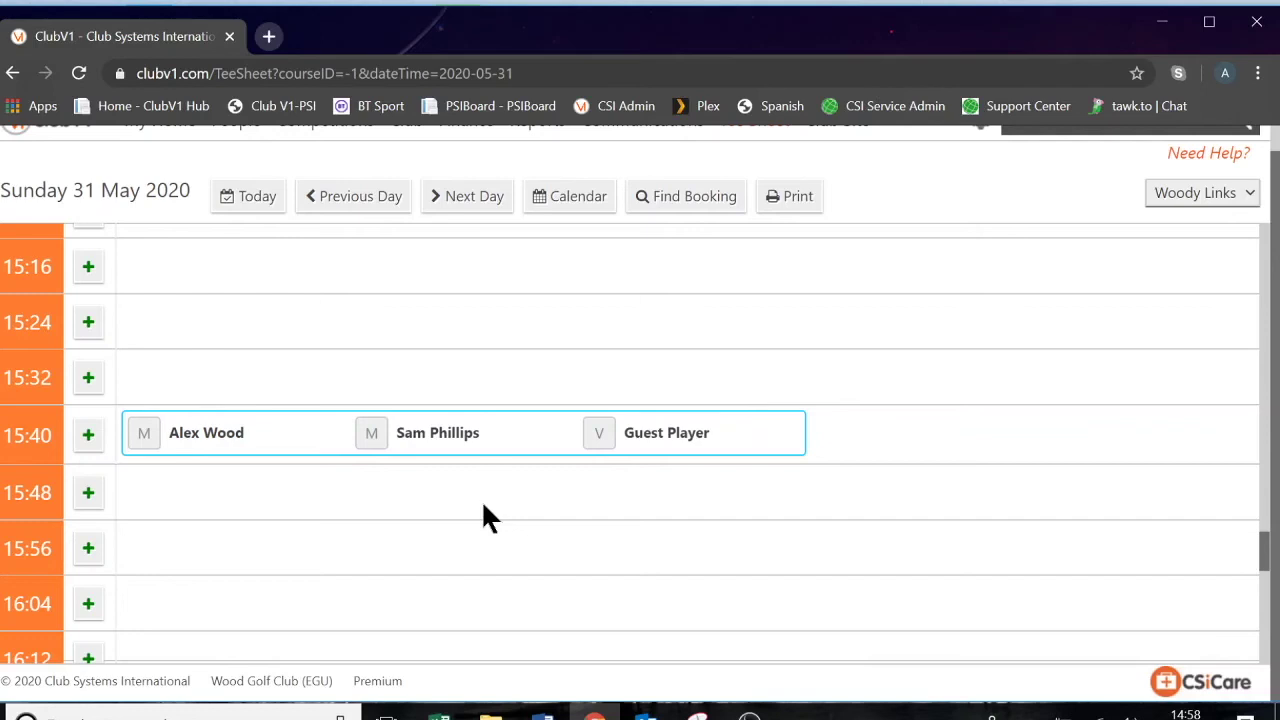
- Start a trial booking at 15:48 with a searched-for member as player one
click(88, 492)
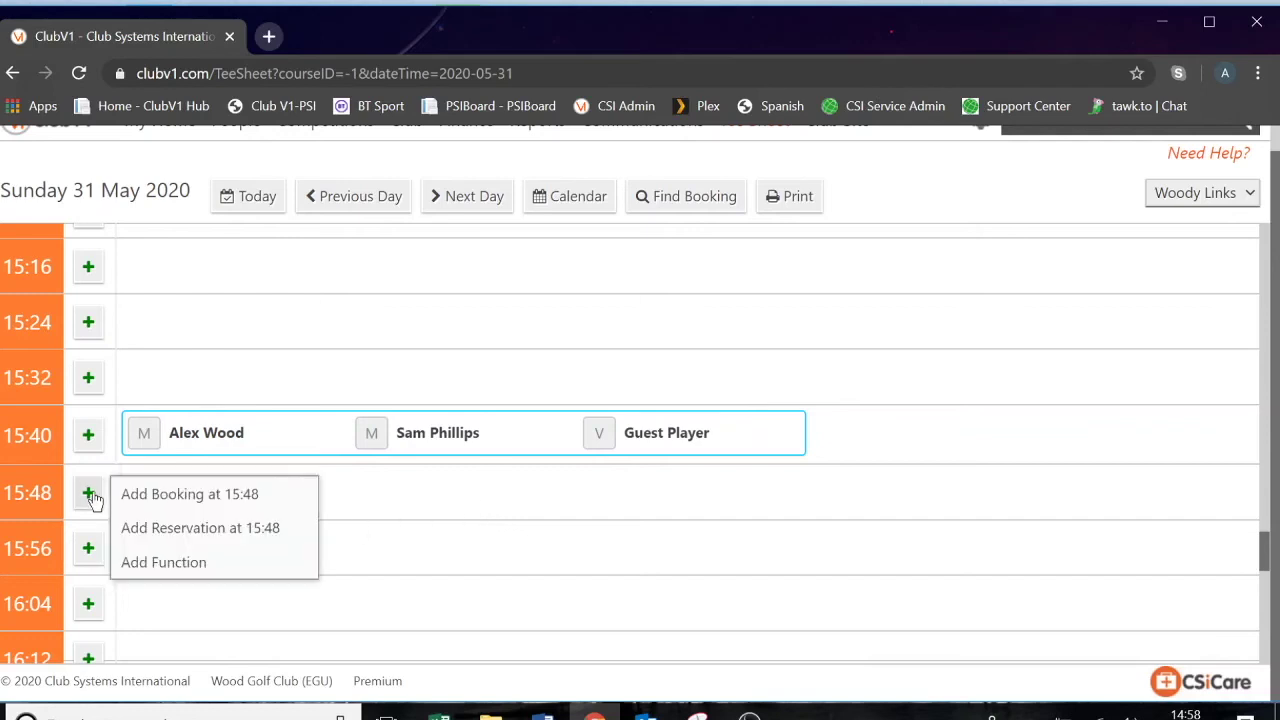
click(133, 496)
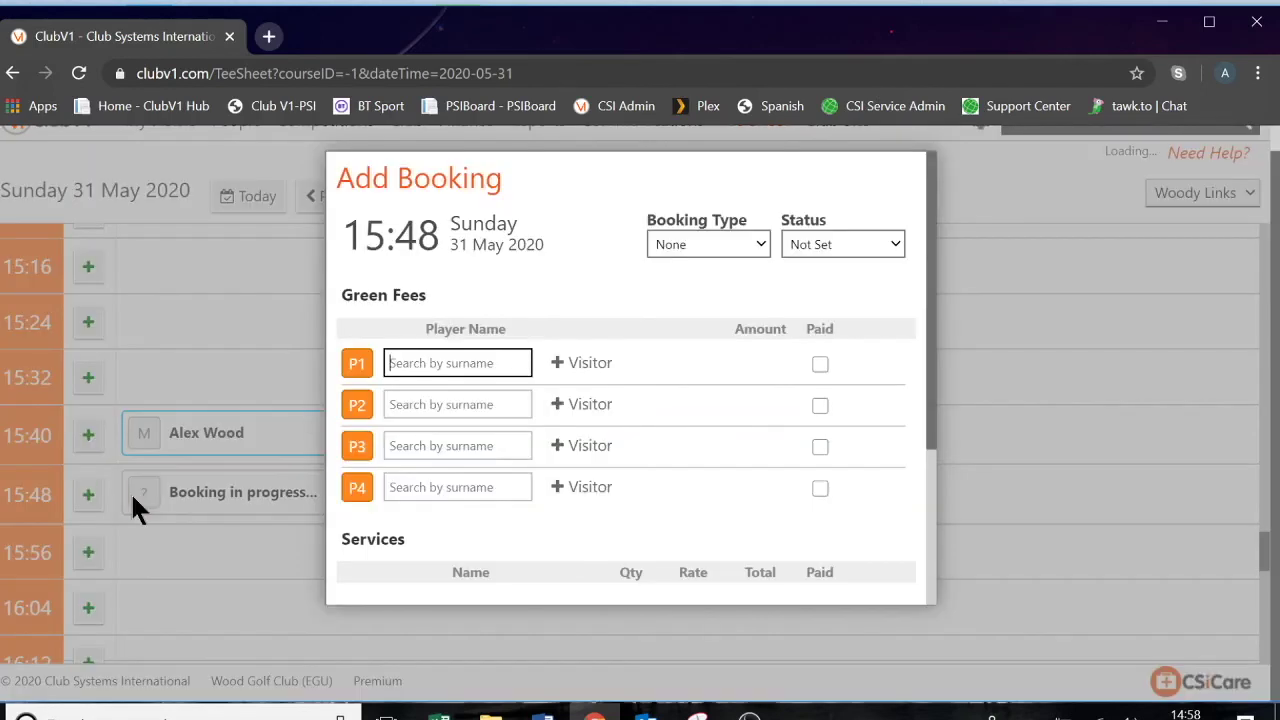
text(al)
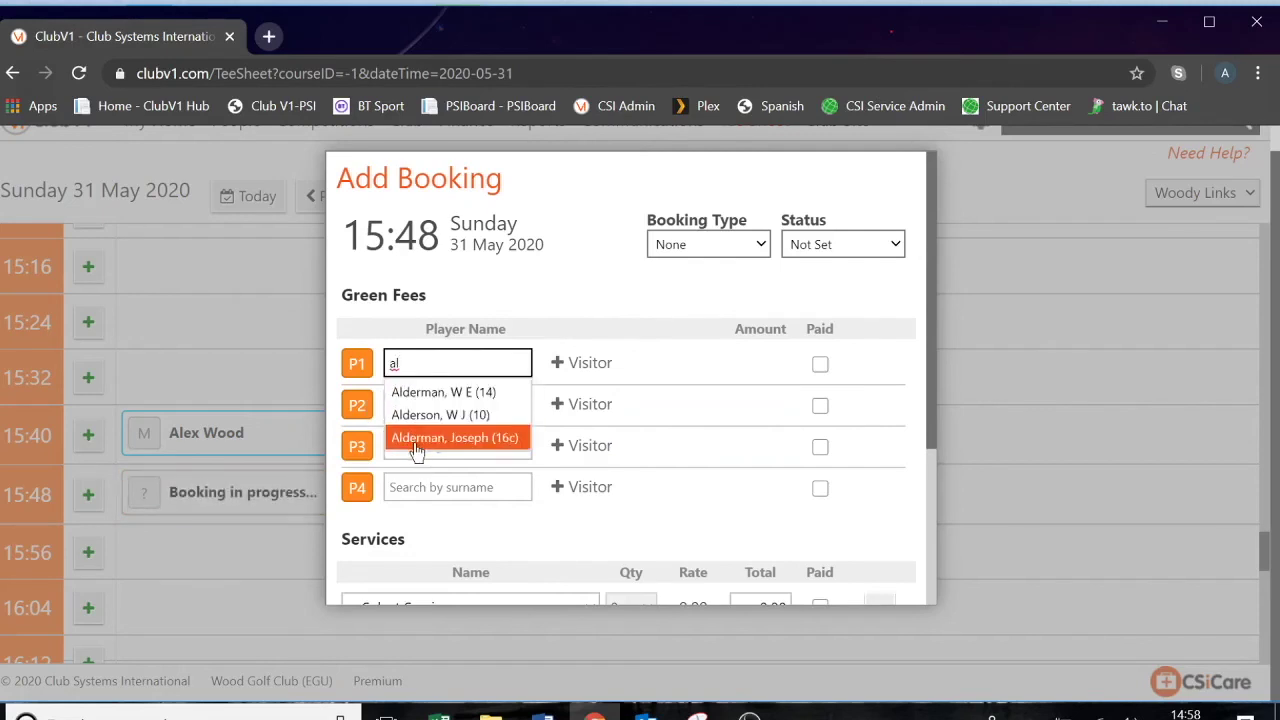
click(416, 442)
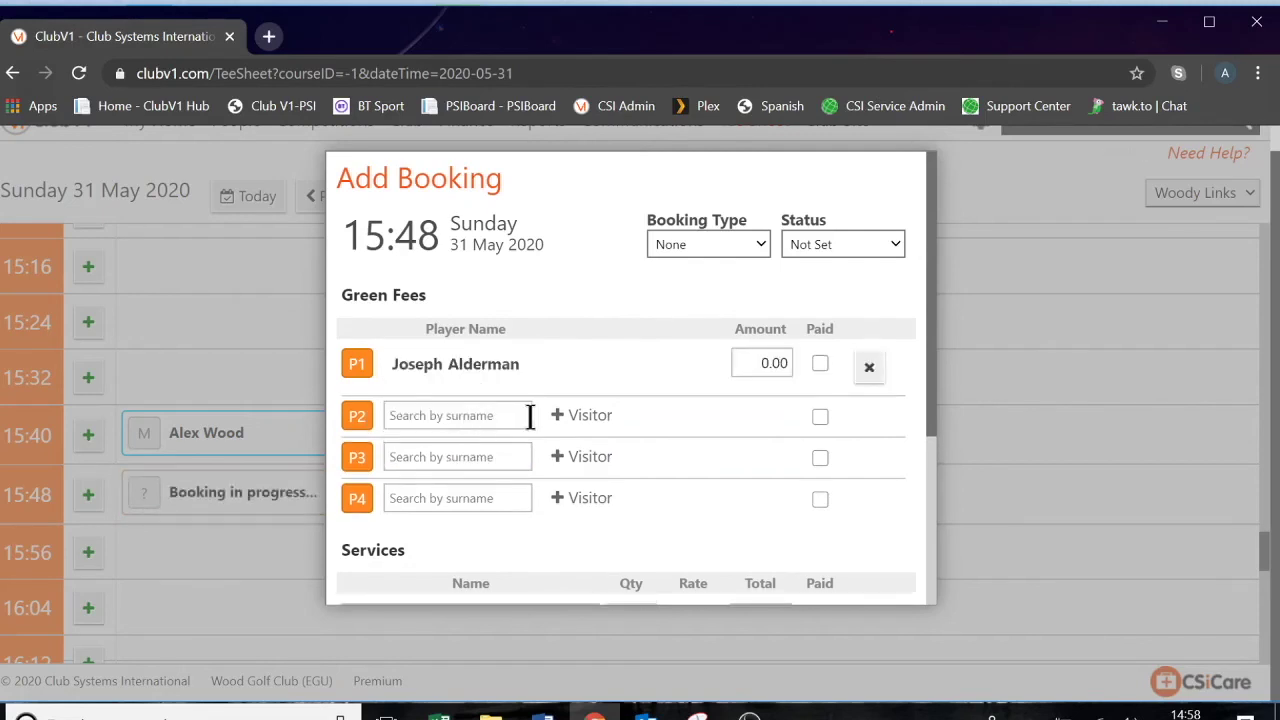
- Pick Buggy Hire with quantity left at 0, then close the booking without saving
scroll(530, 415, down, 2)
click(448, 420)
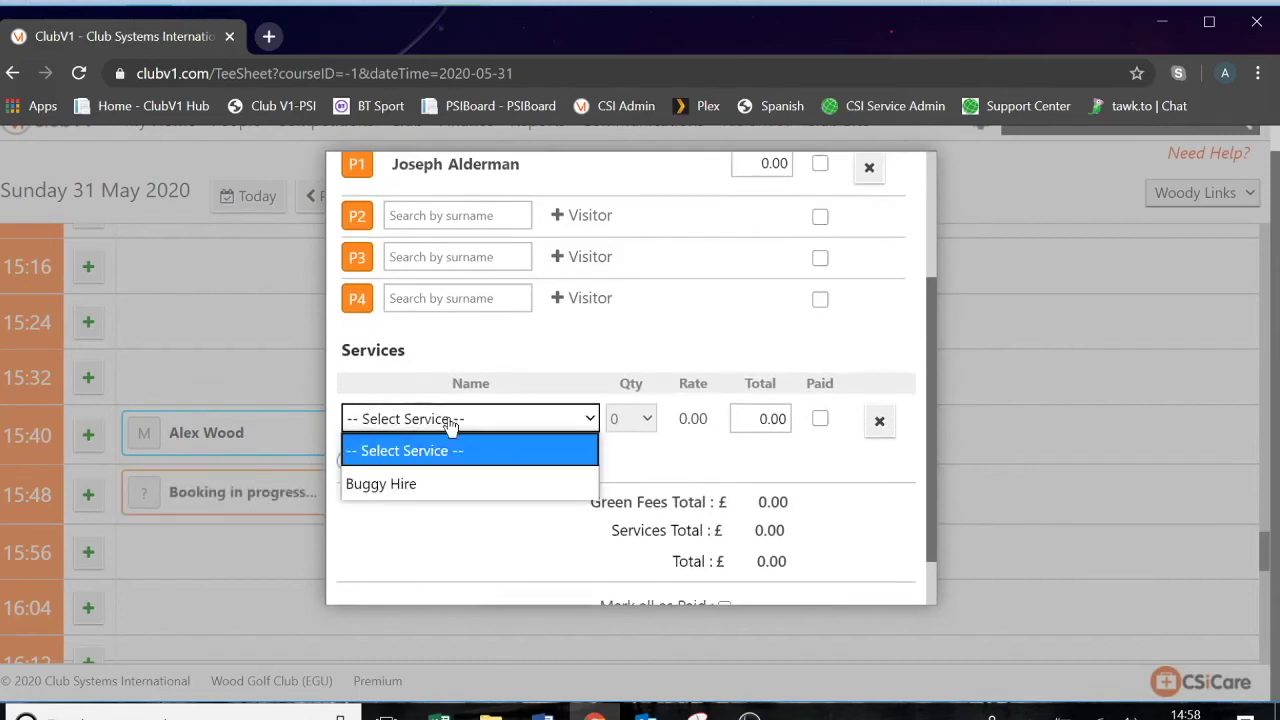
click(448, 484)
click(640, 422)
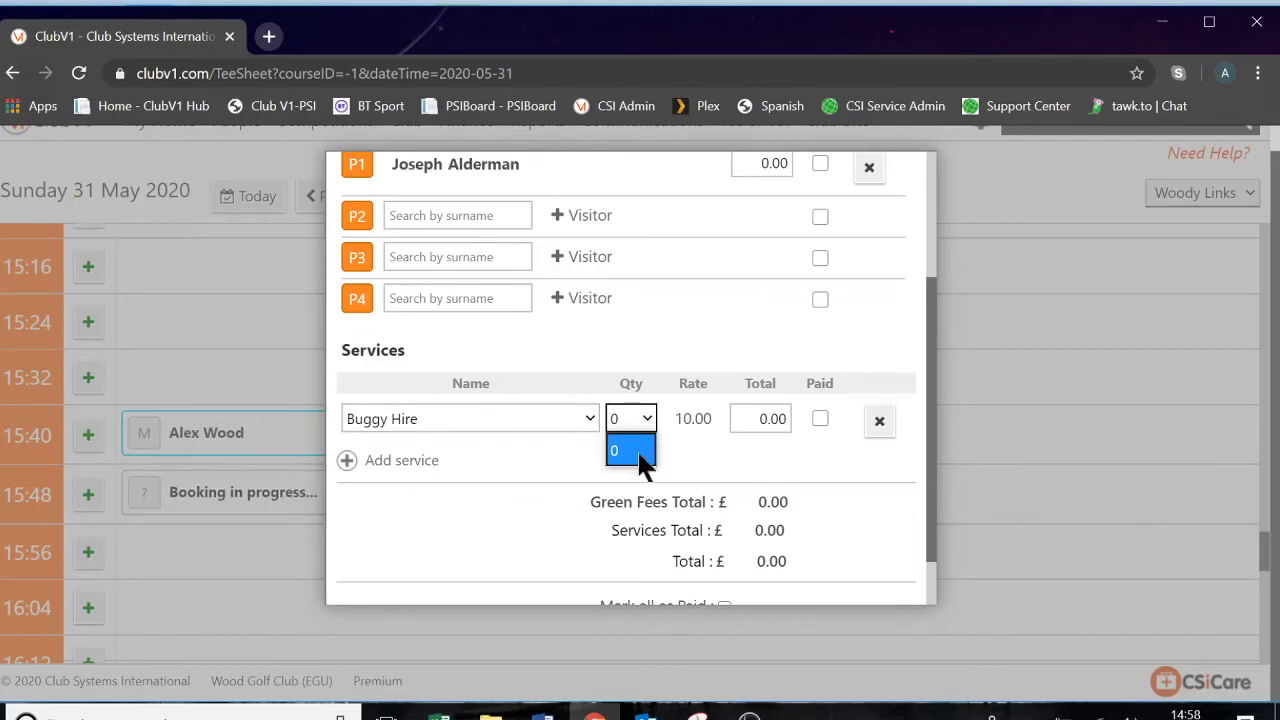
click(556, 446)
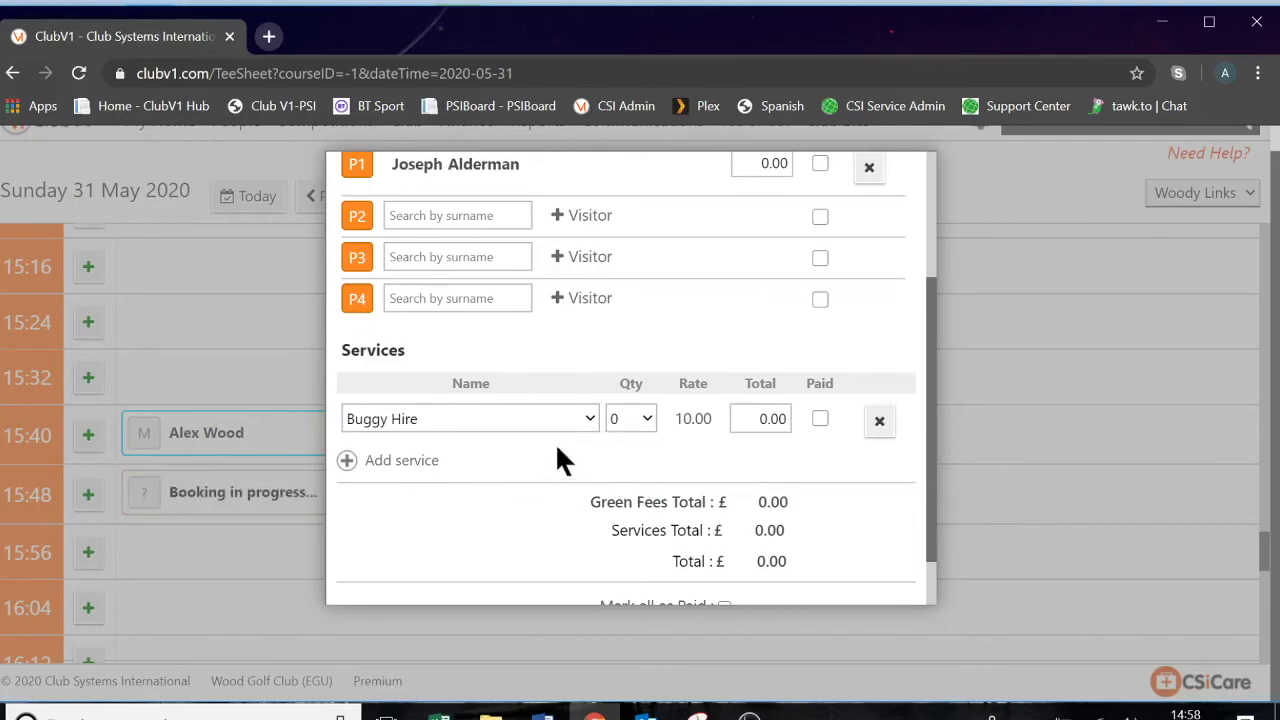
scroll(560, 458, down, 1)
click(381, 575)
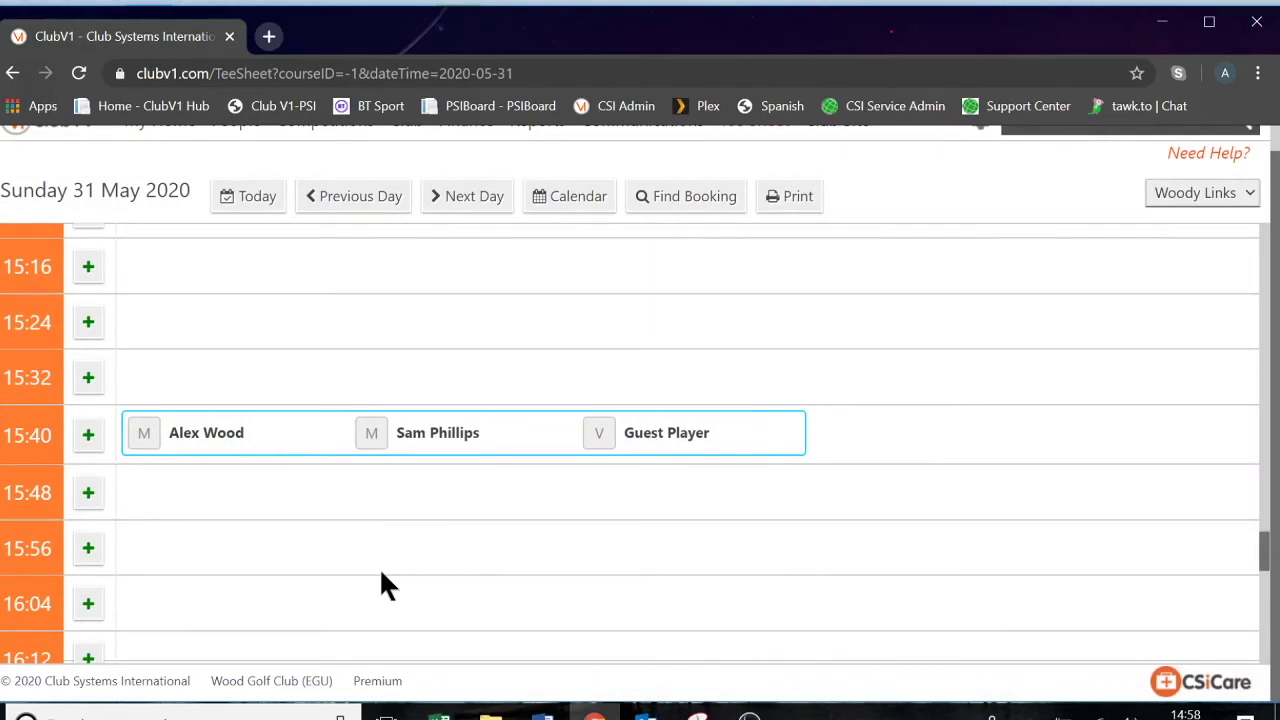
- Go to Club > Settings > Hub & Casual Booking
scroll(381, 574, up, 8)
scroll(381, 574, down, 8)
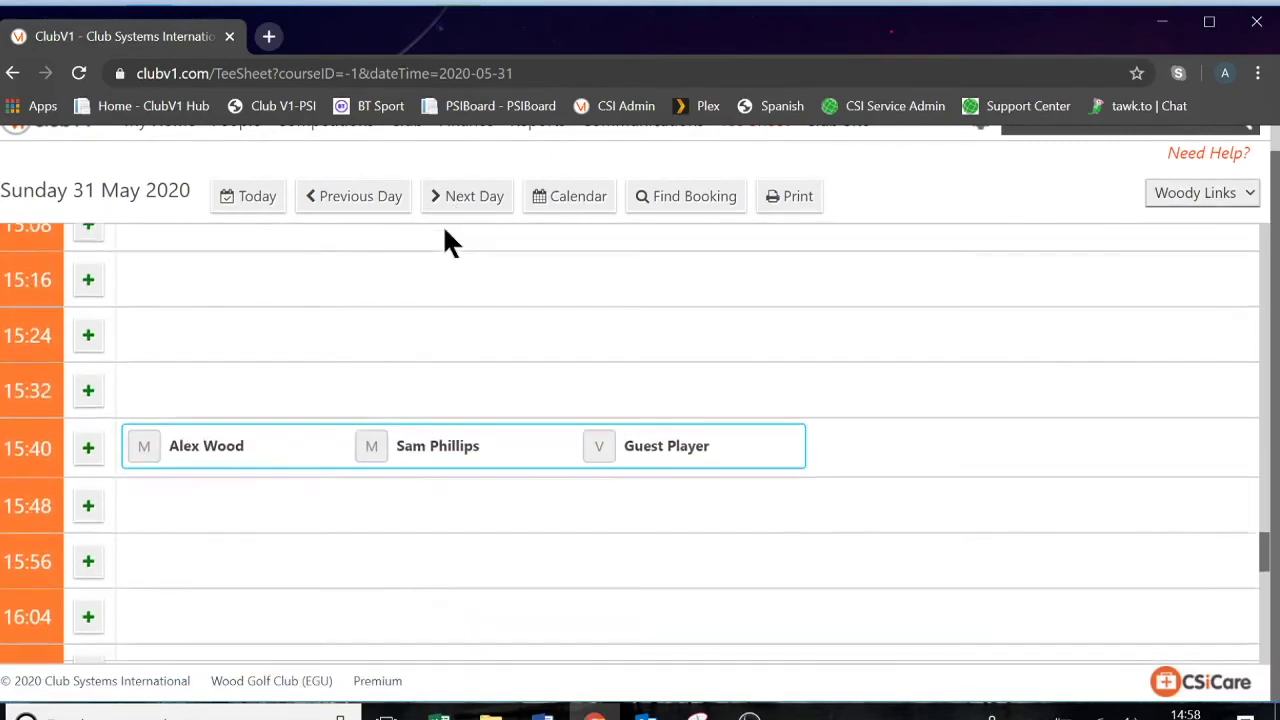
scroll(446, 238, up, 20)
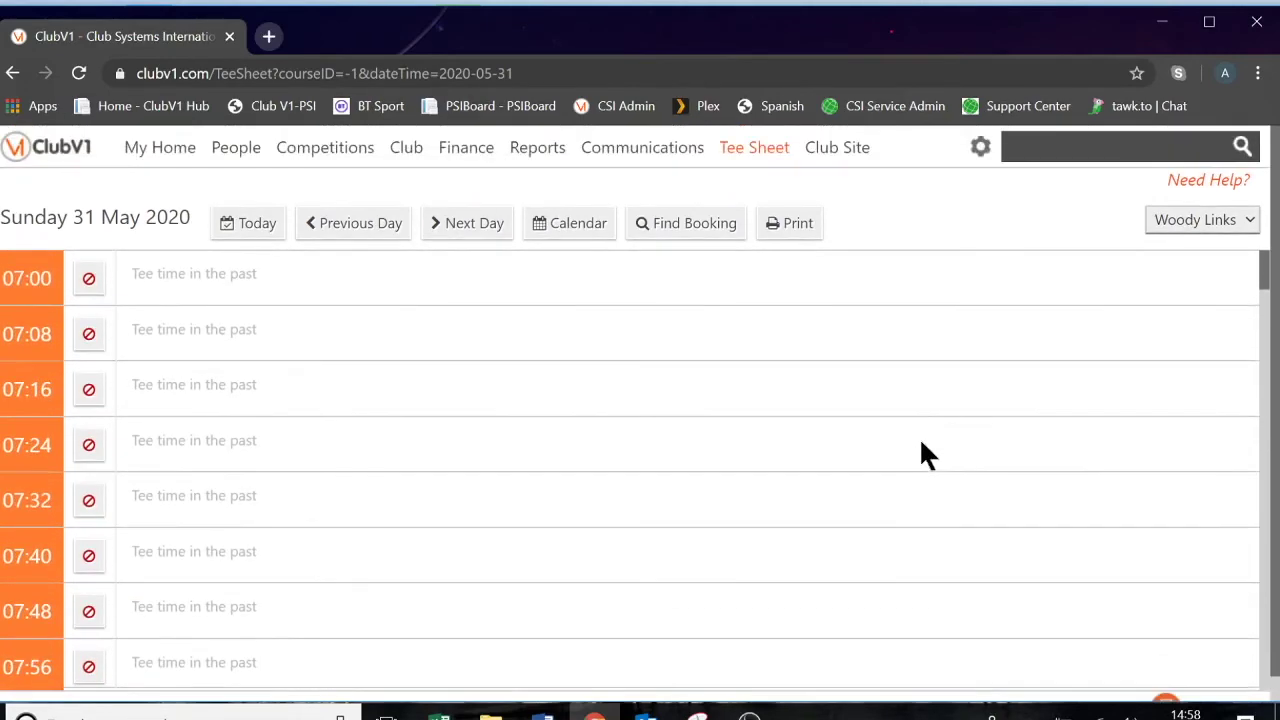
click(403, 150)
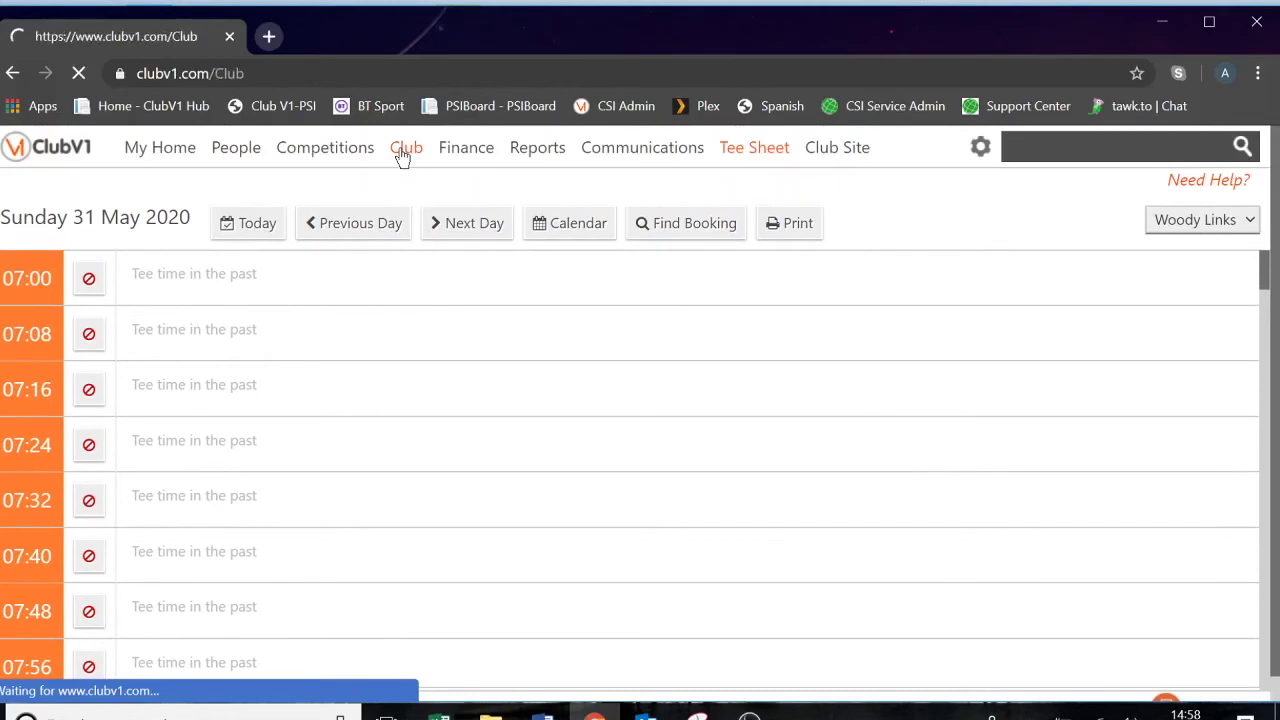
click(517, 223)
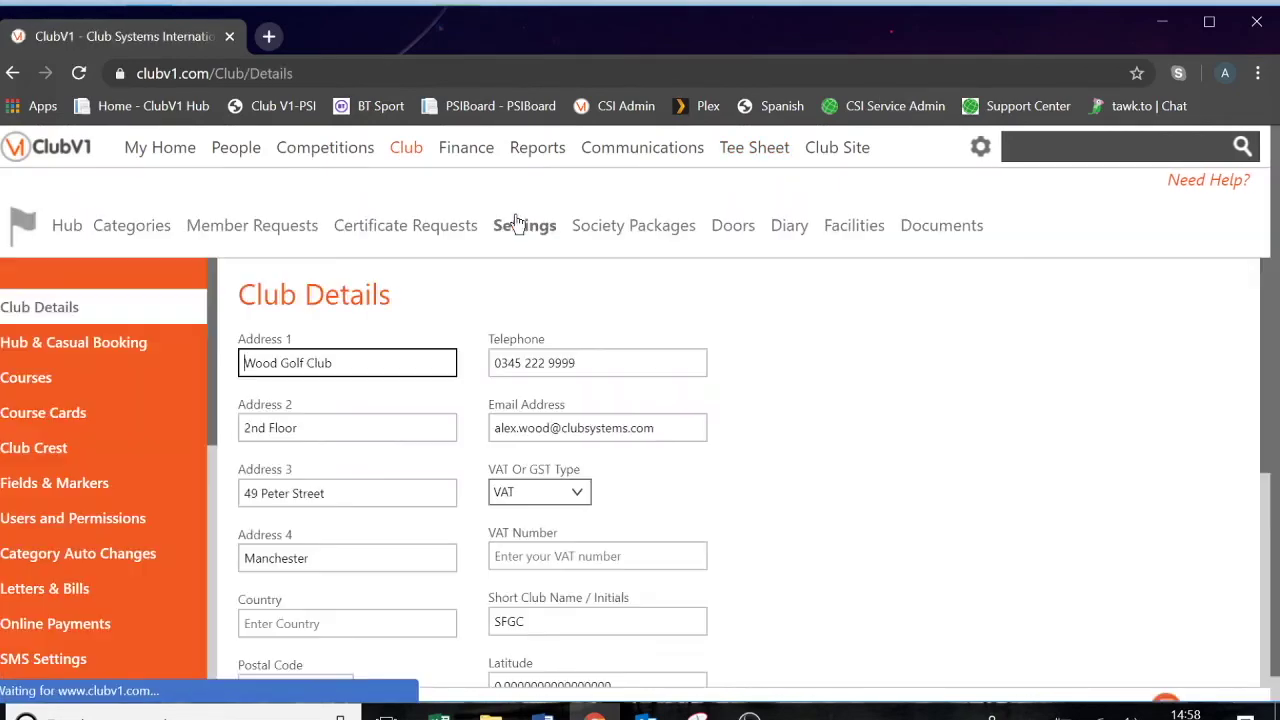
click(142, 350)
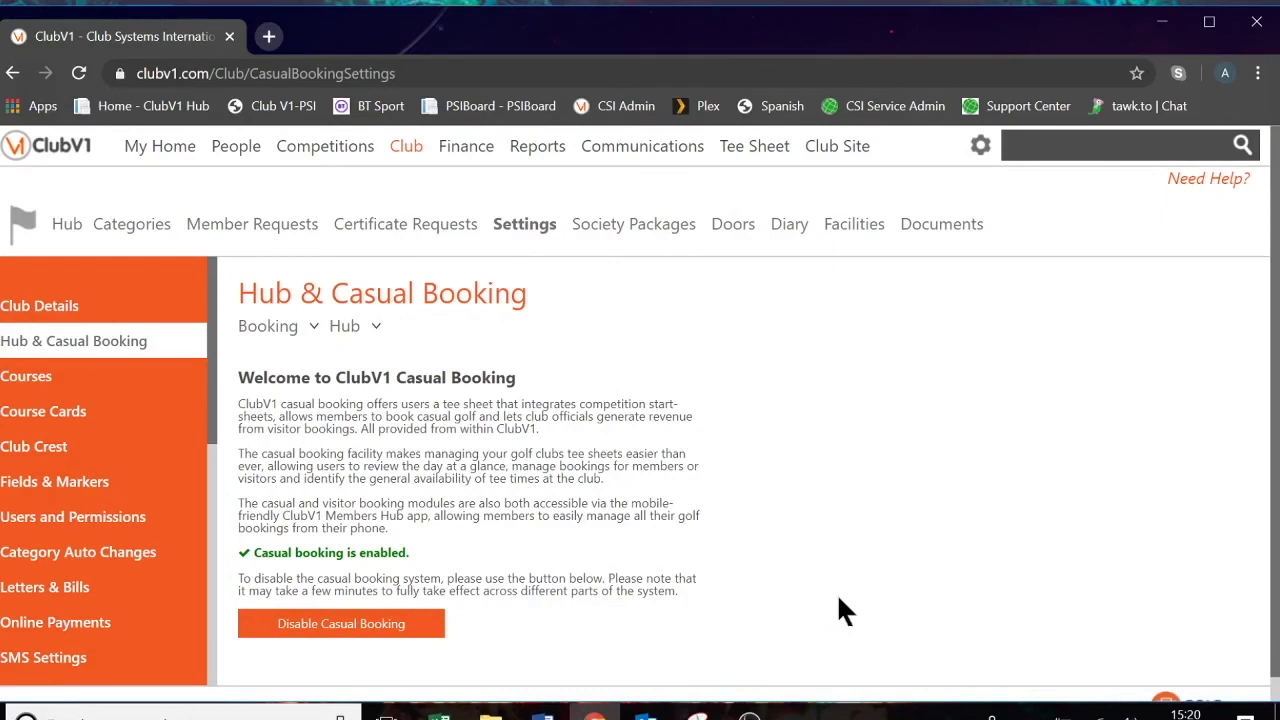
- Go to the Booking > Tee Sheet Settings page
click(298, 330)
click(309, 389)
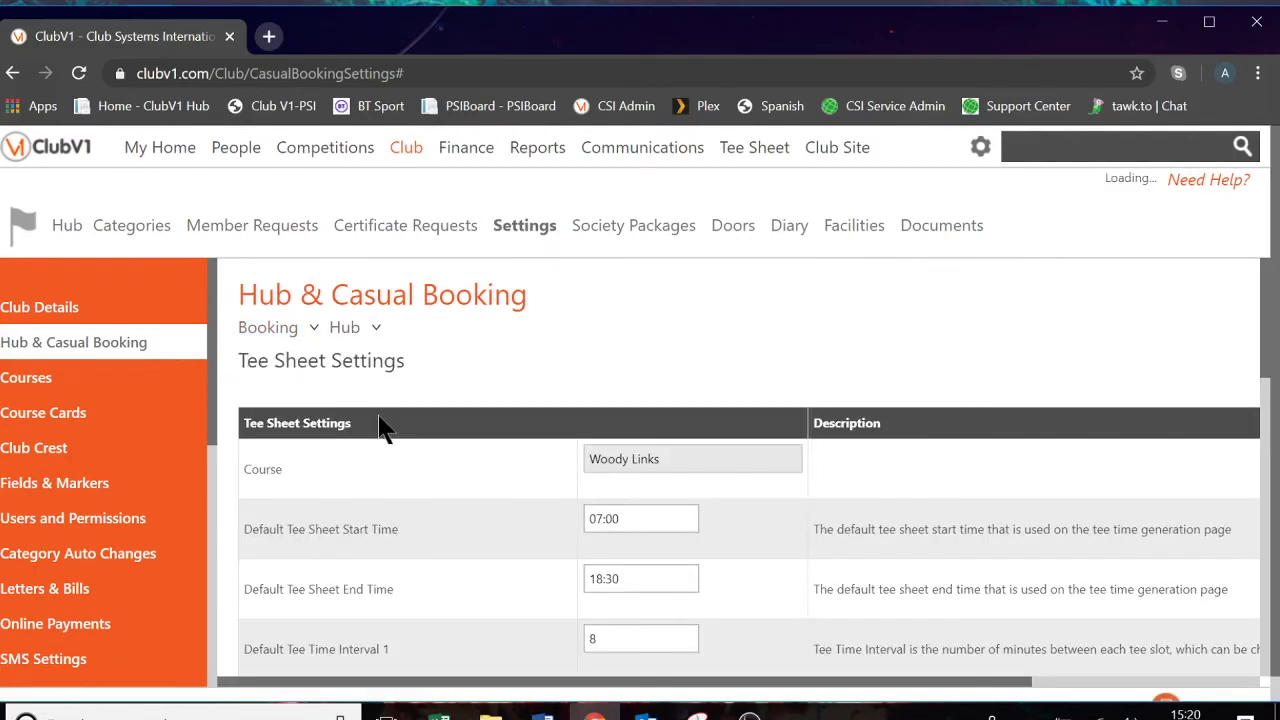
scroll(378, 414, down, 2)
scroll(378, 414, down, 4)
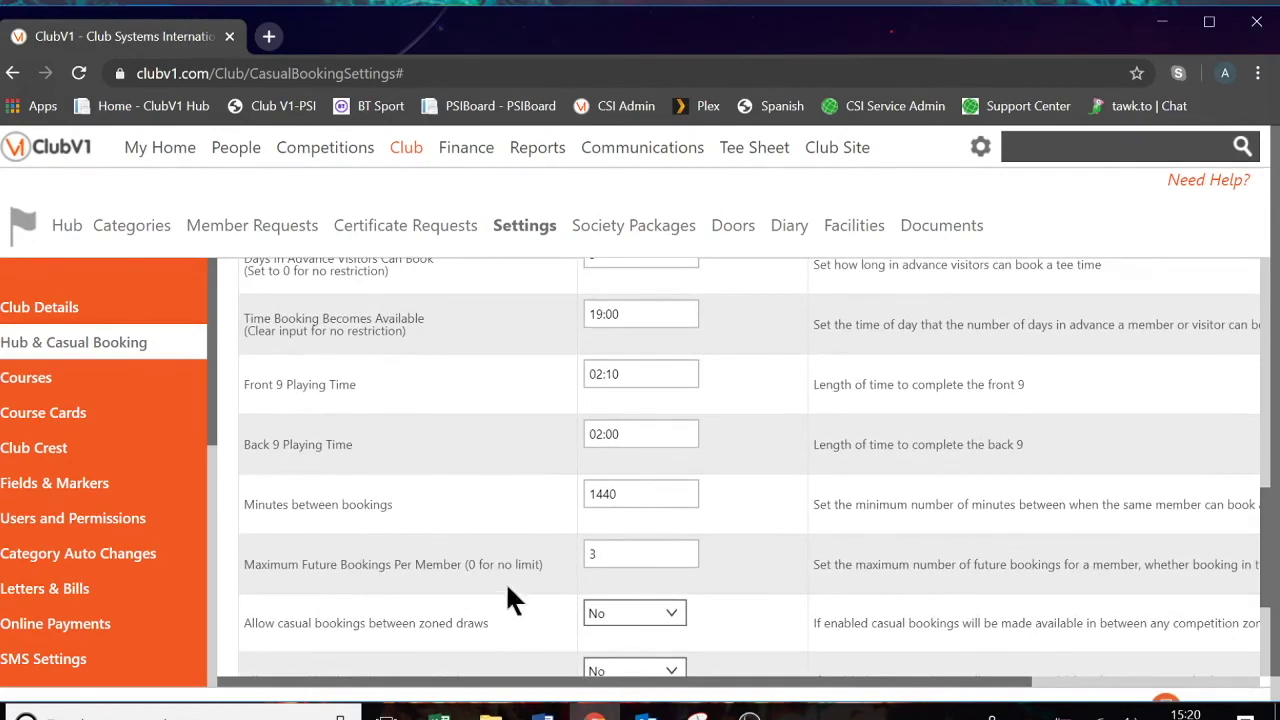
- Change Minutes between bookings from 1440 to 30 and save the settings
click(617, 558)
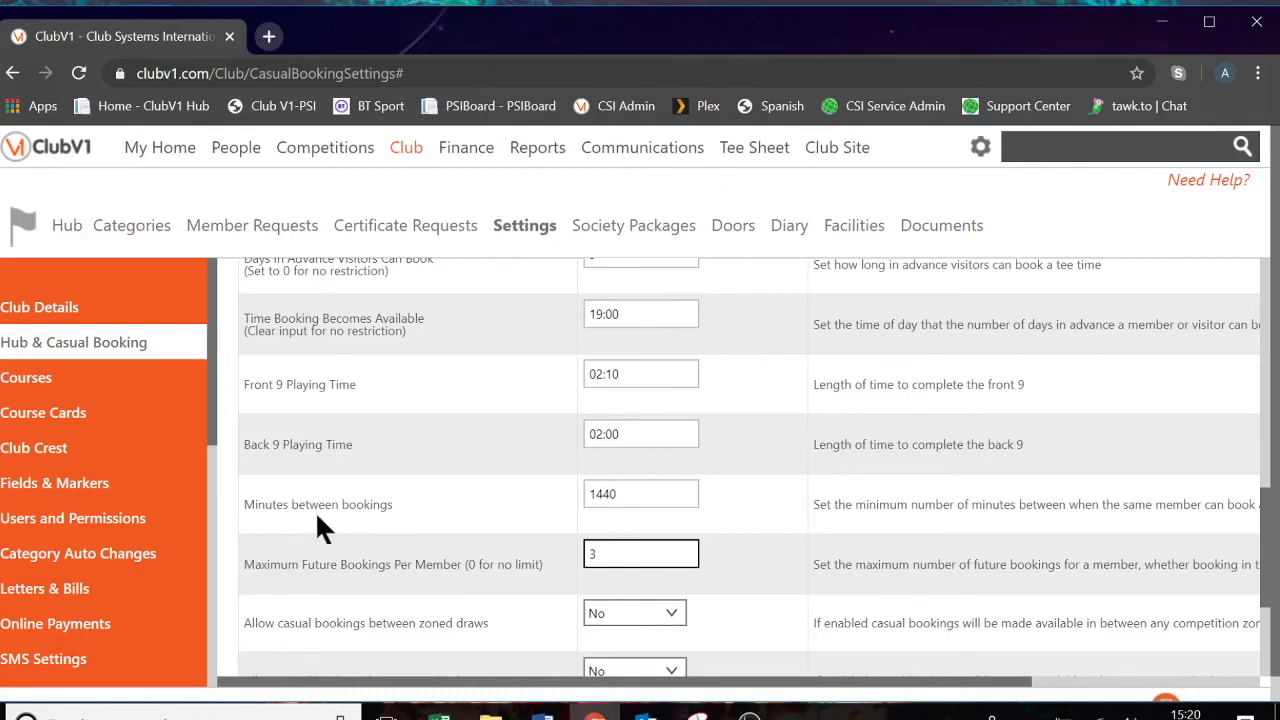
click(642, 495)
key(BackSpace)
key(BackSpace)
key(BackSpace)
key(BackSpace)
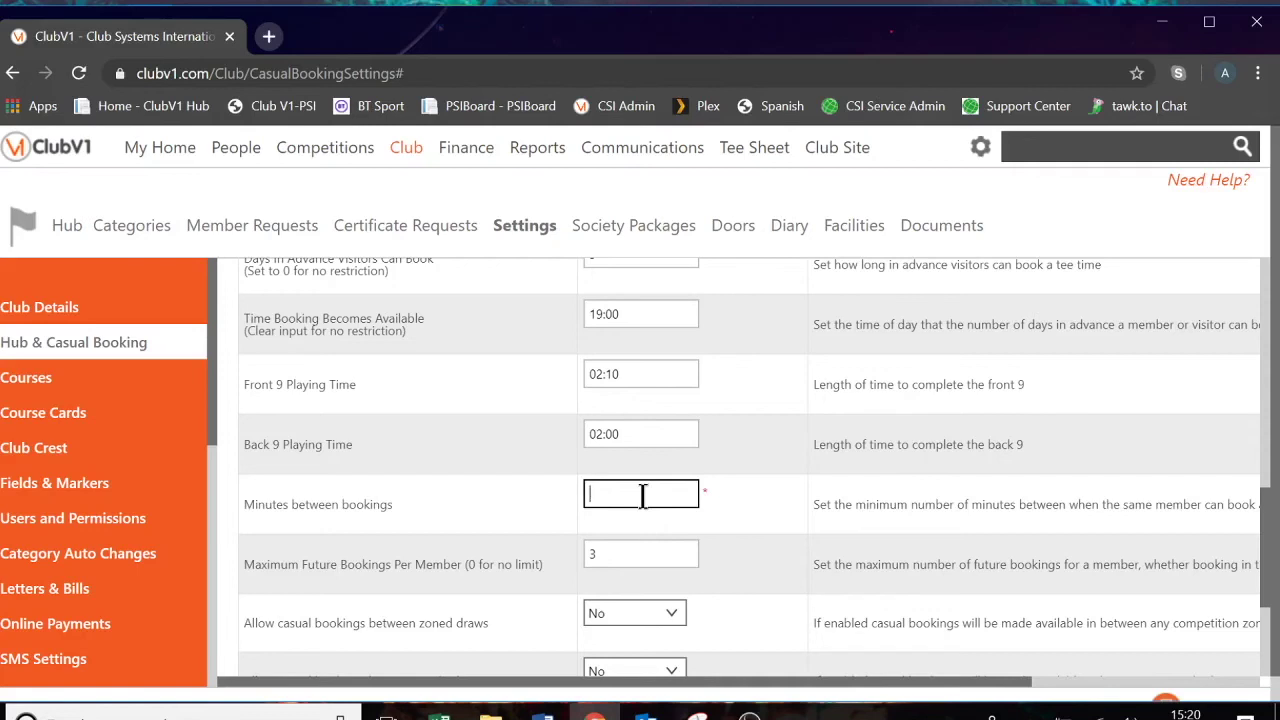
text(30)
scroll(700, 571, down, 3)
click(358, 660)
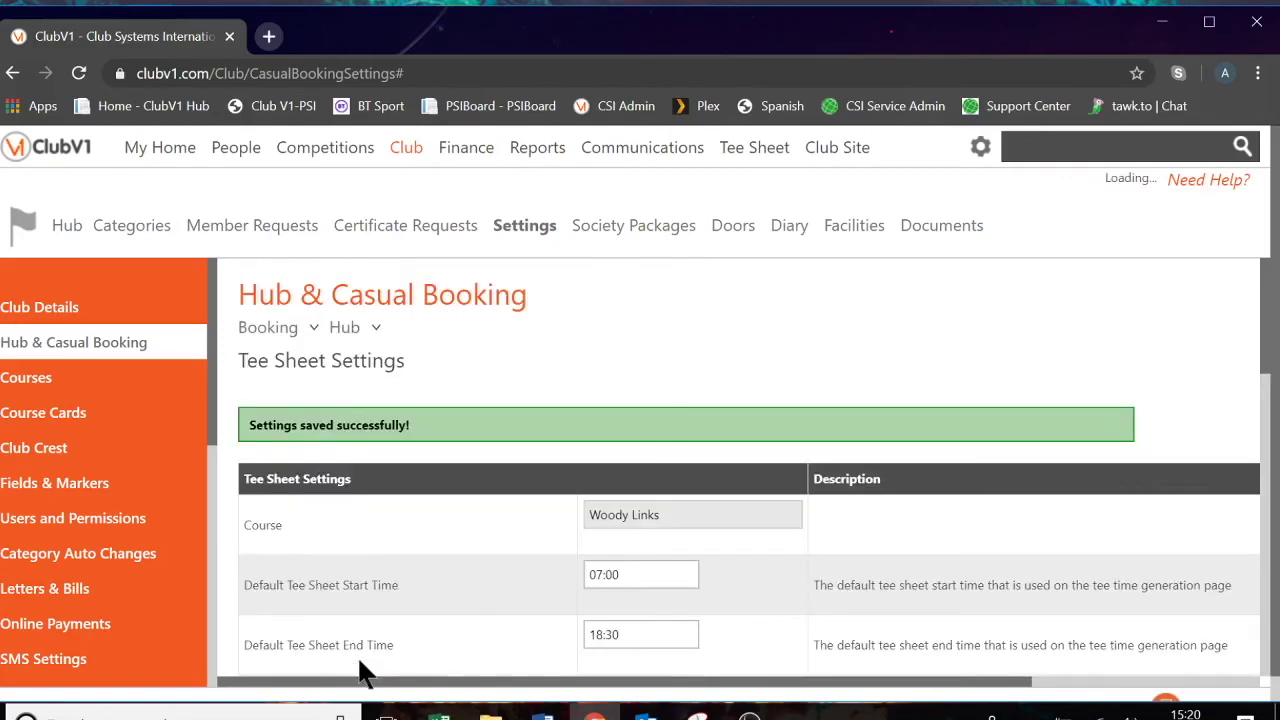
mouse_move(280, 329)
mouse_down()
mouse_move(285, 361)
mouse_move(278, 333)
mouse_up()
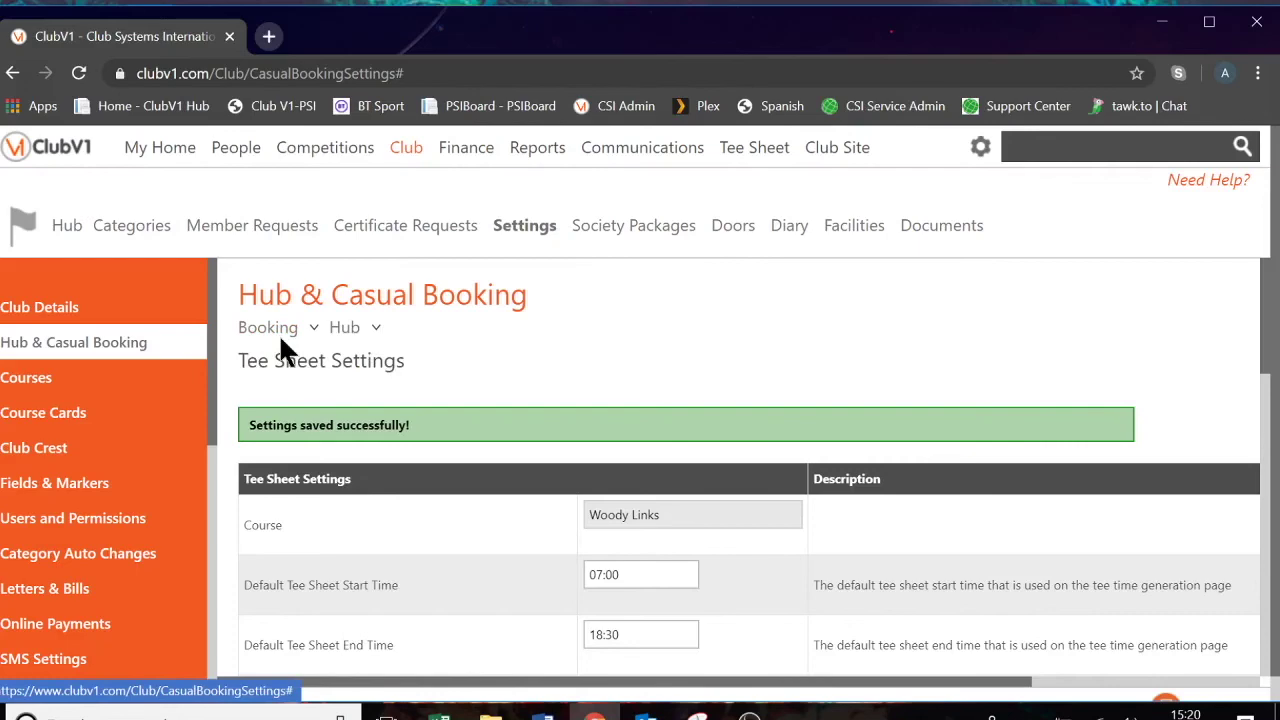
click(274, 328)
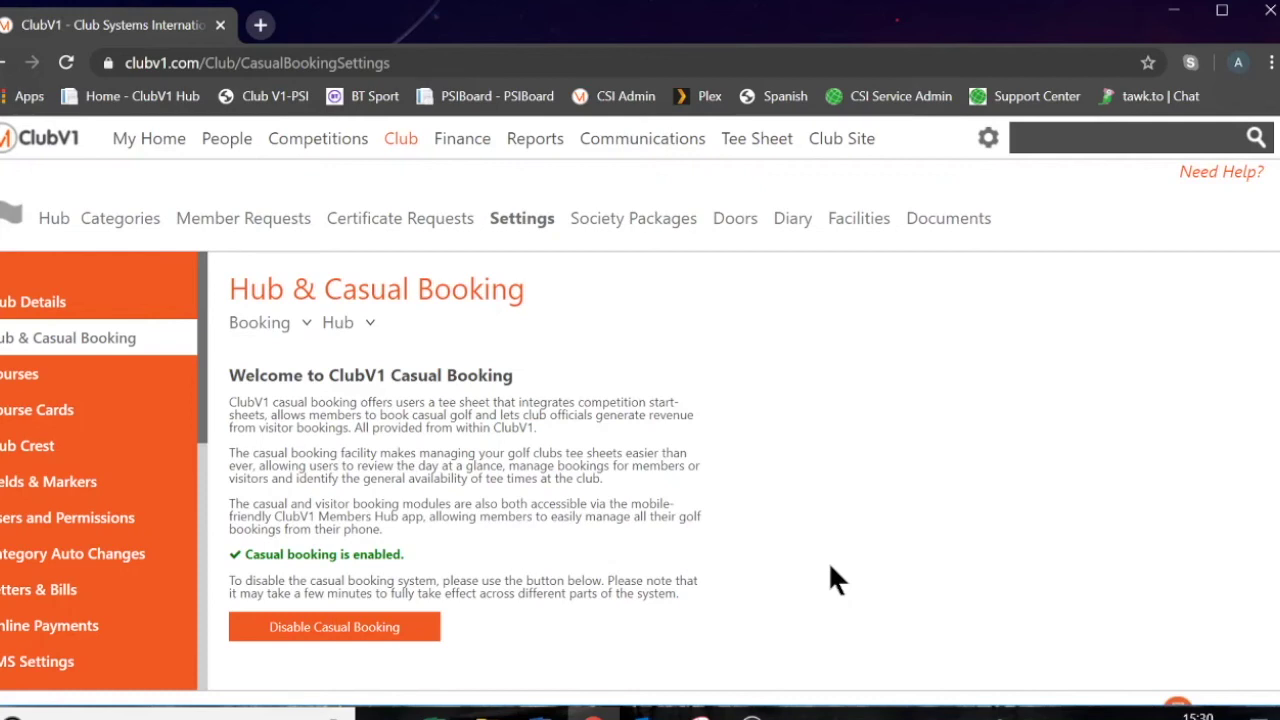
- On Tee Time Generation, delete the batch of tee times from 01/06/2020 to 30/06/2020
click(298, 323)
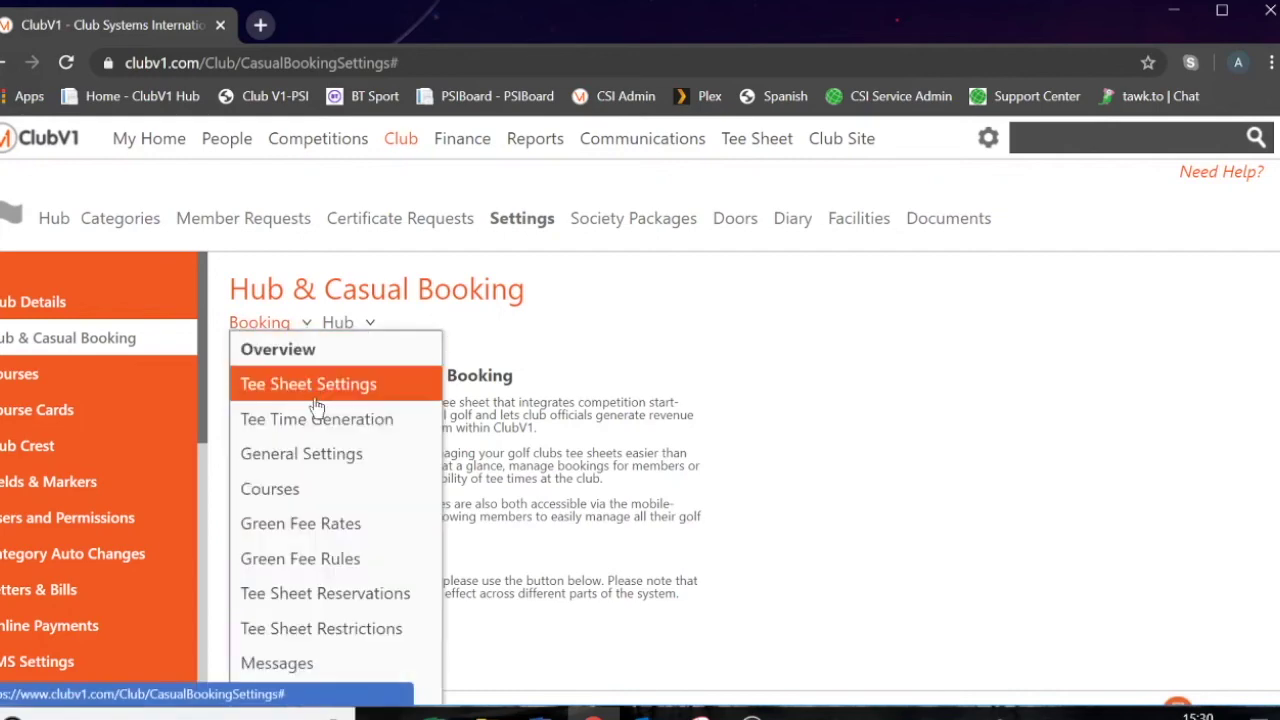
click(316, 418)
scroll(470, 495, down, 3)
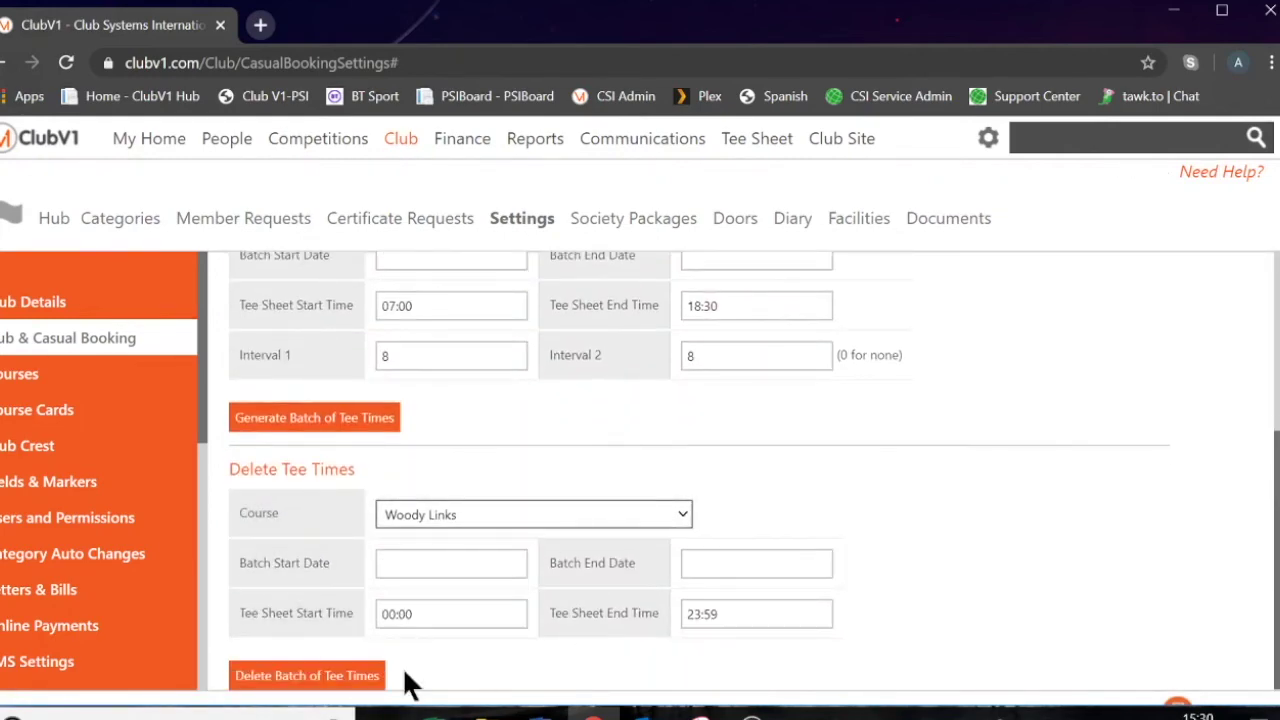
click(429, 560)
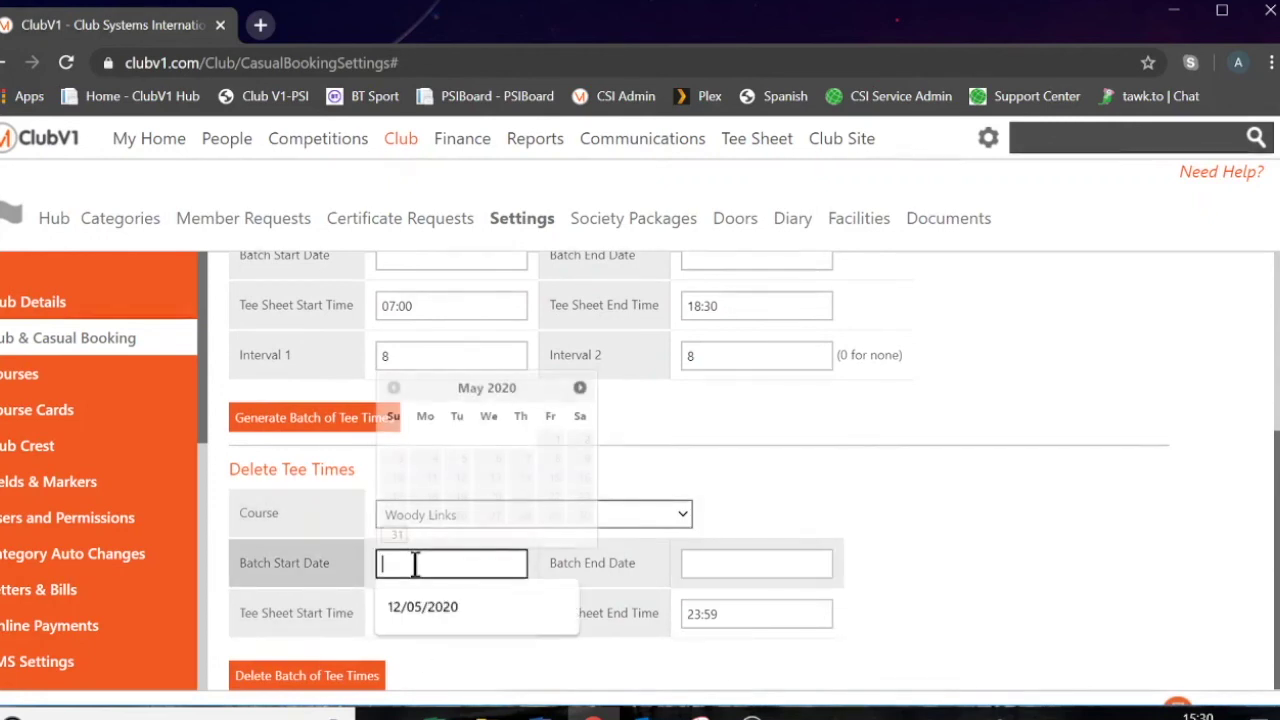
click(580, 387)
click(432, 443)
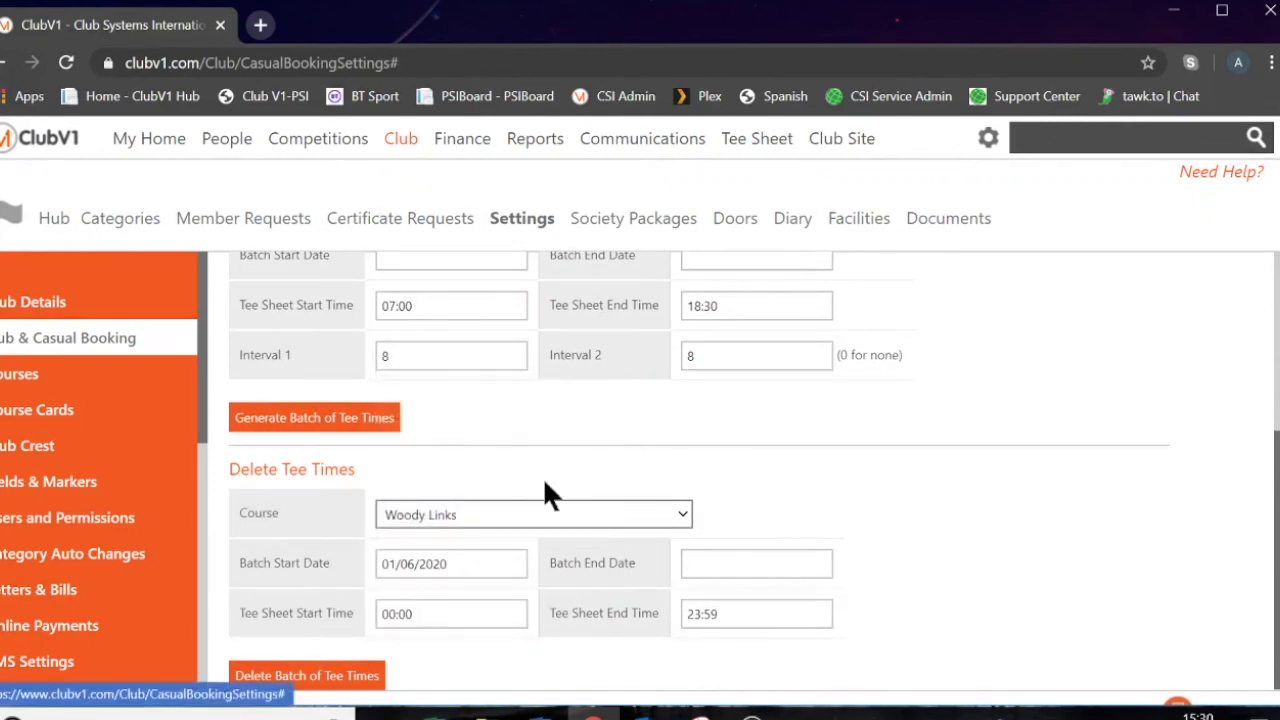
click(720, 566)
click(885, 388)
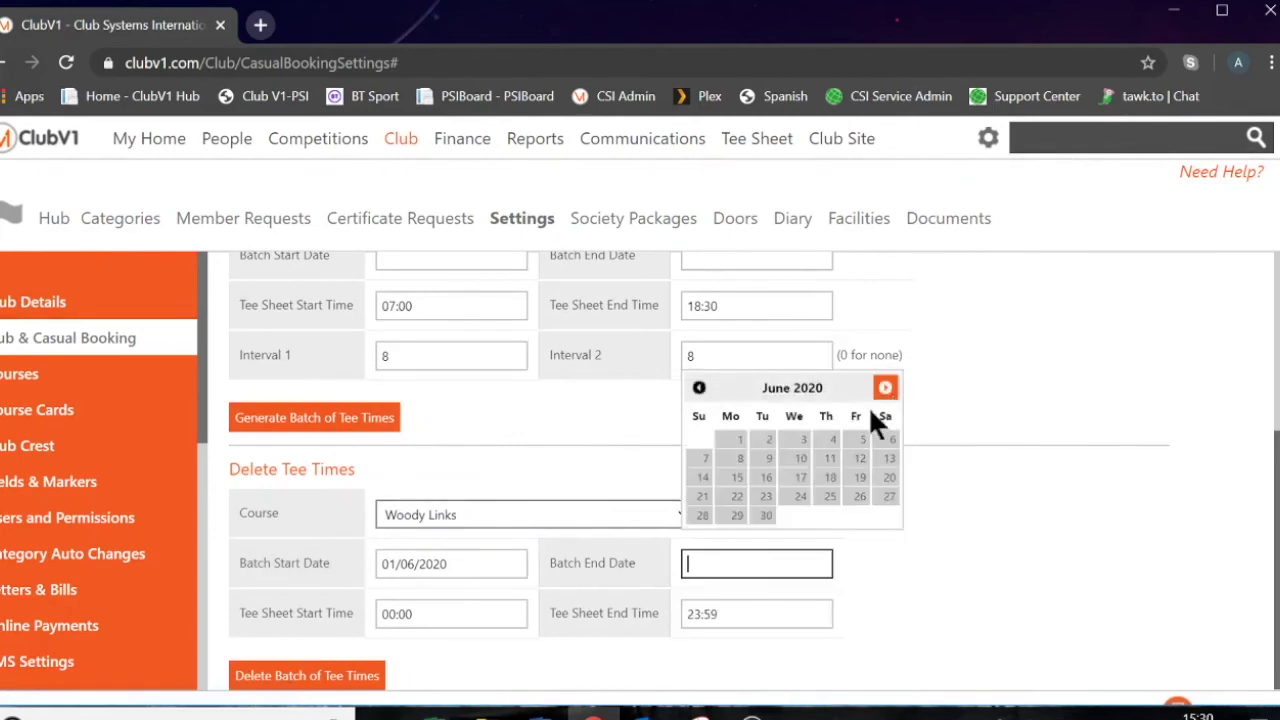
click(768, 515)
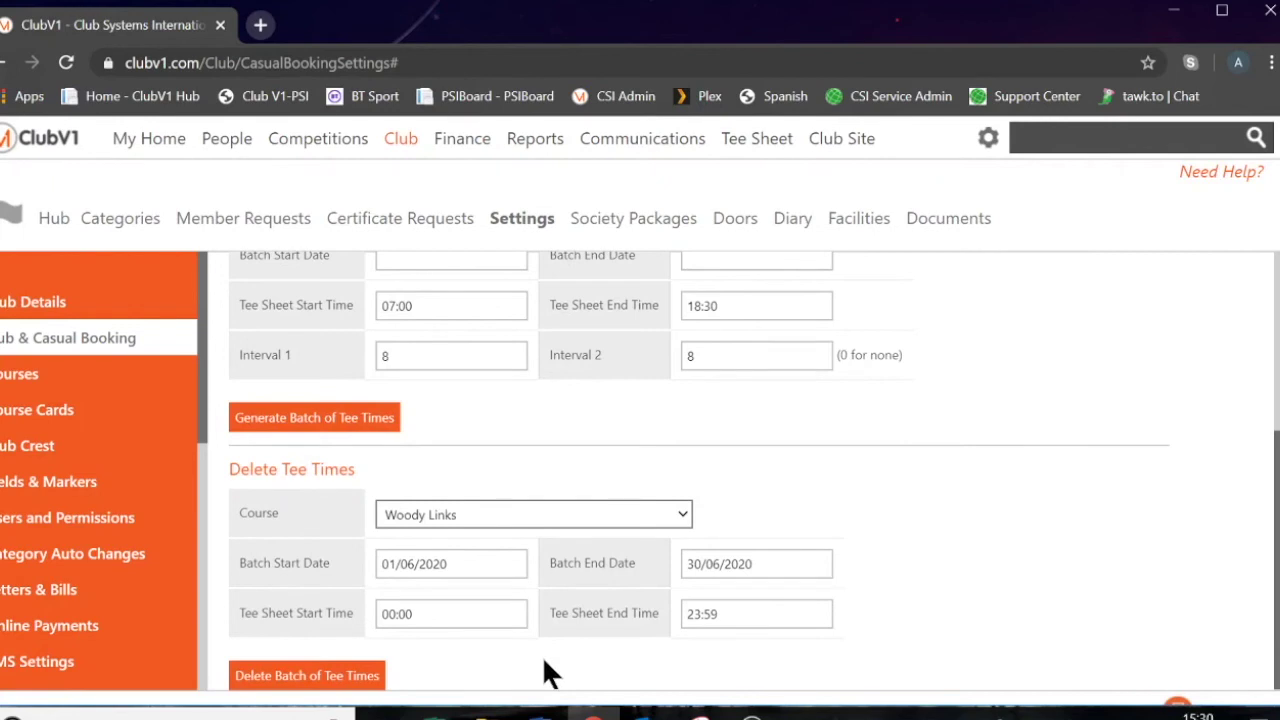
click(360, 677)
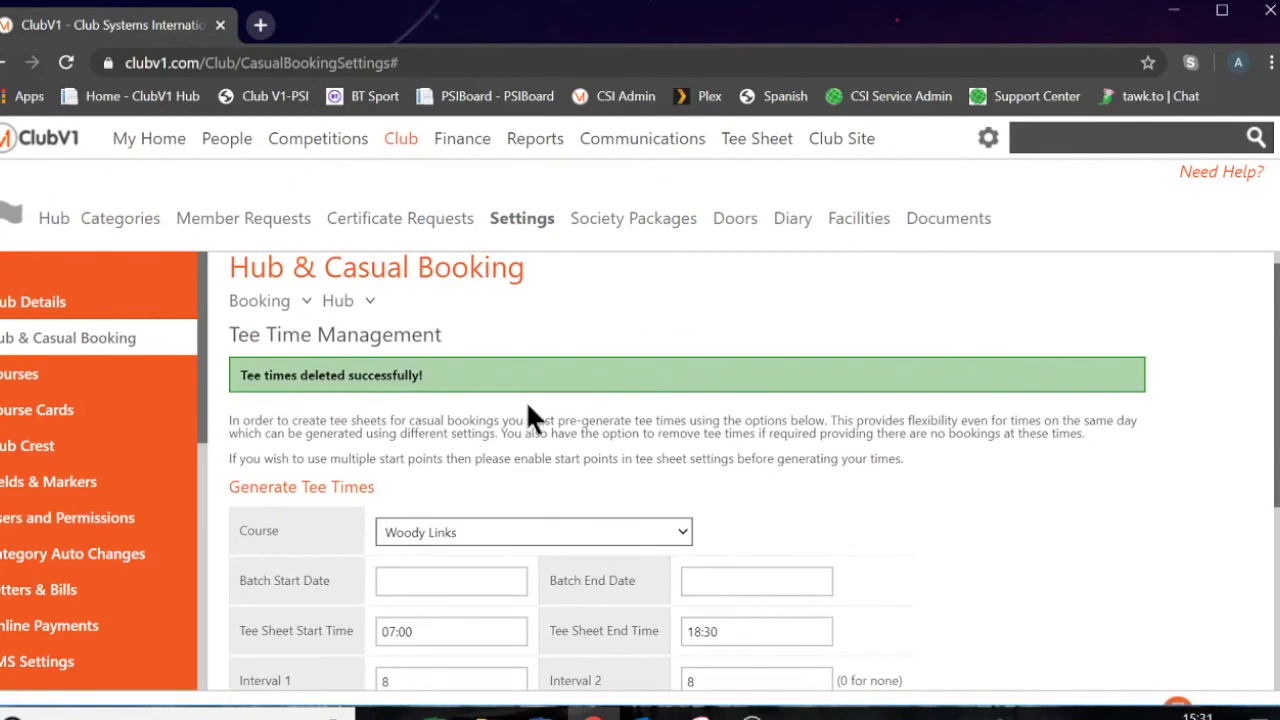
scroll(530, 408, up, 1)
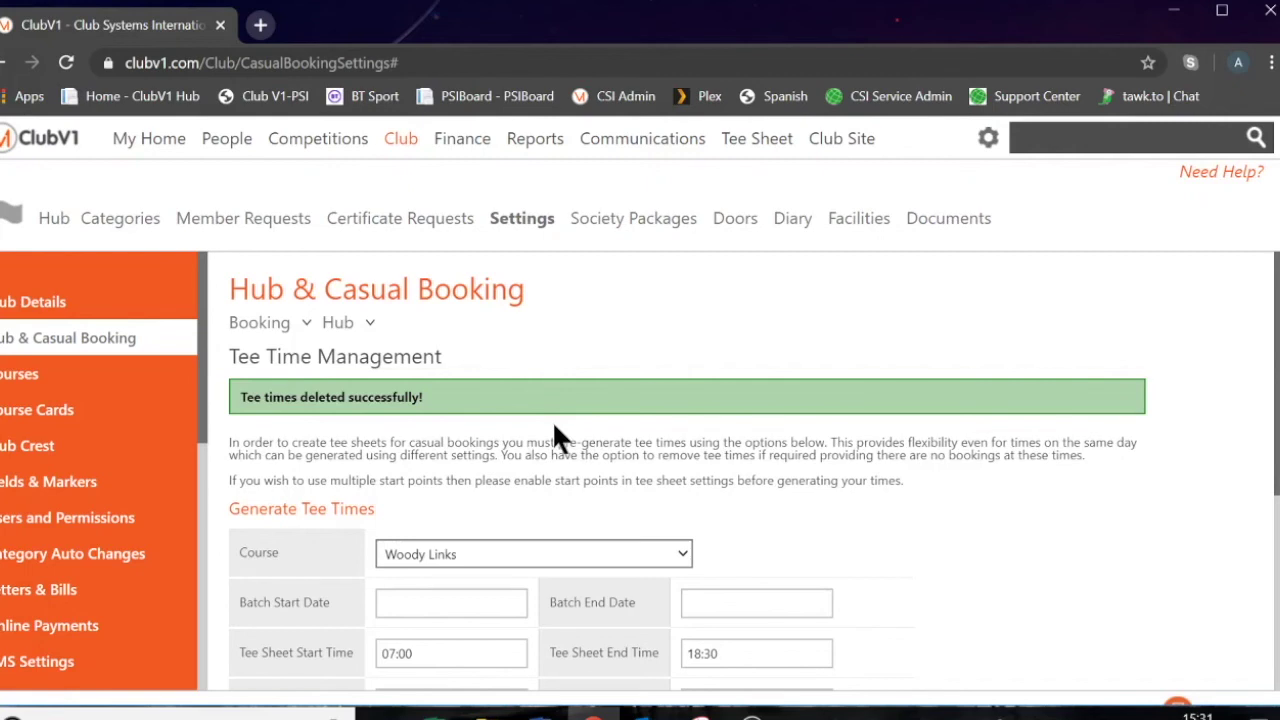
- Set the Generate Tee Times date range to 01/06/2020–30/06/2020
scroll(556, 436, down, 2)
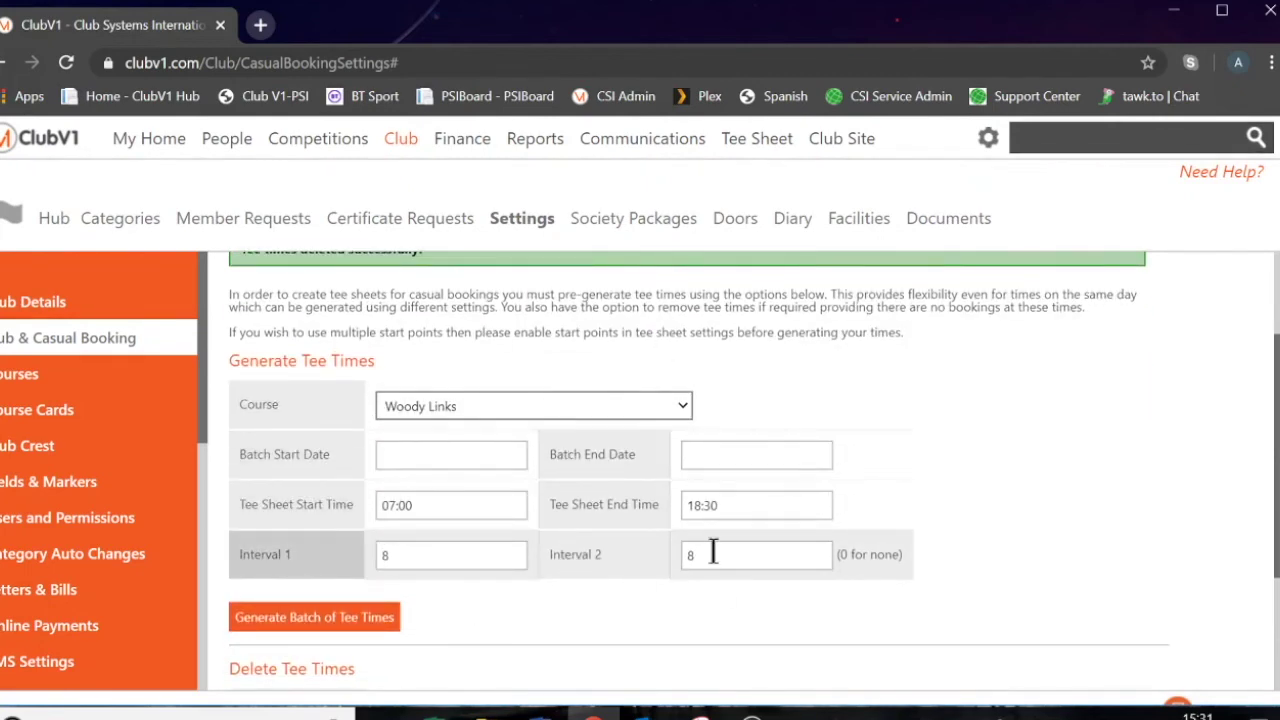
click(445, 453)
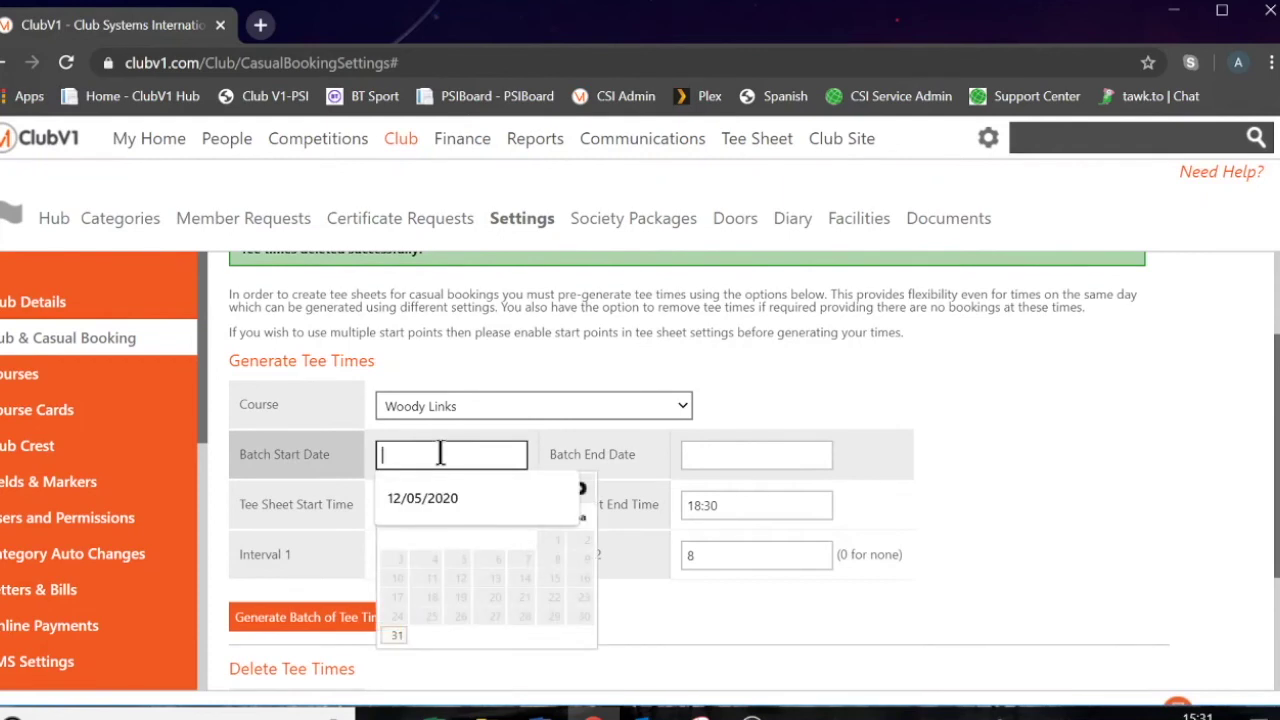
click(579, 488)
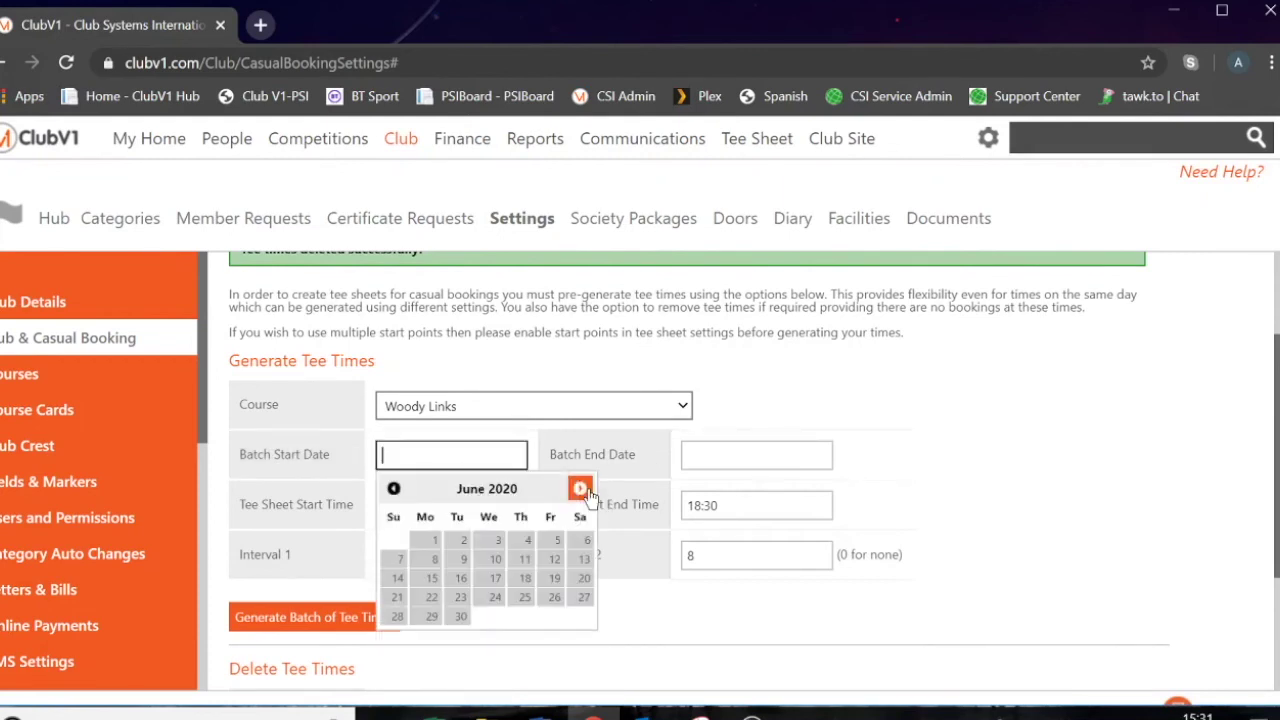
click(427, 553)
click(709, 457)
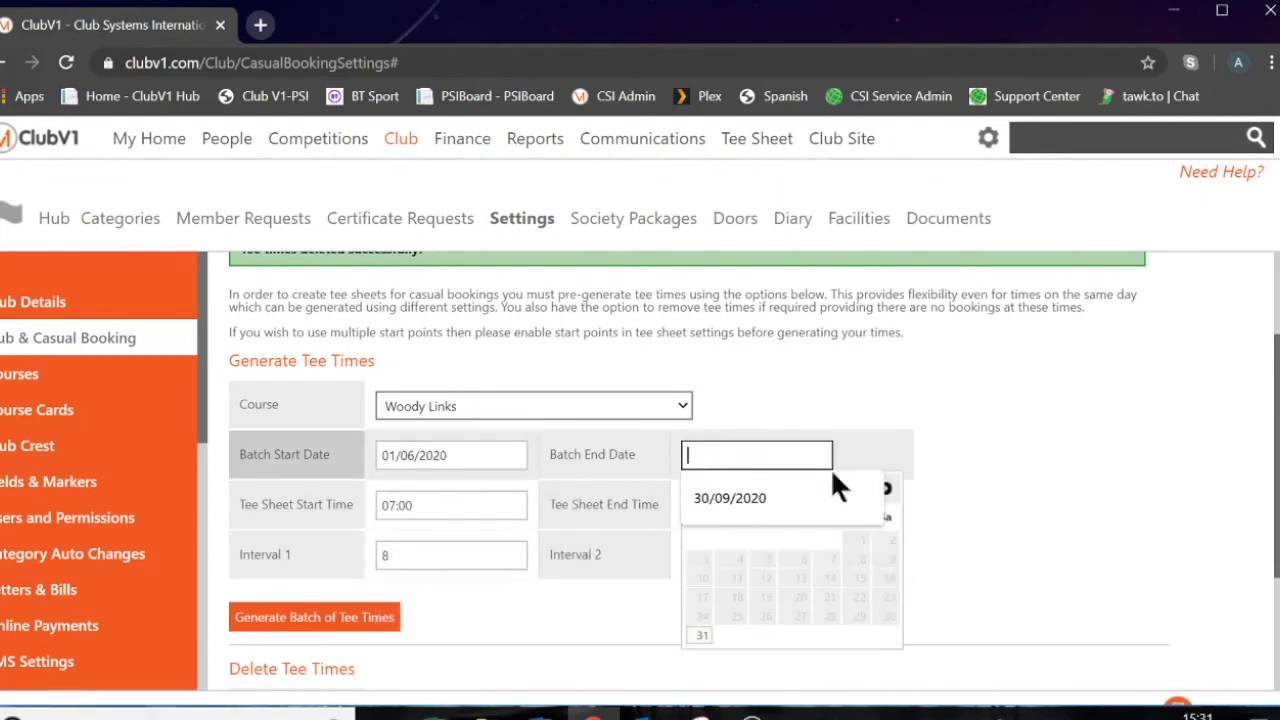
click(885, 488)
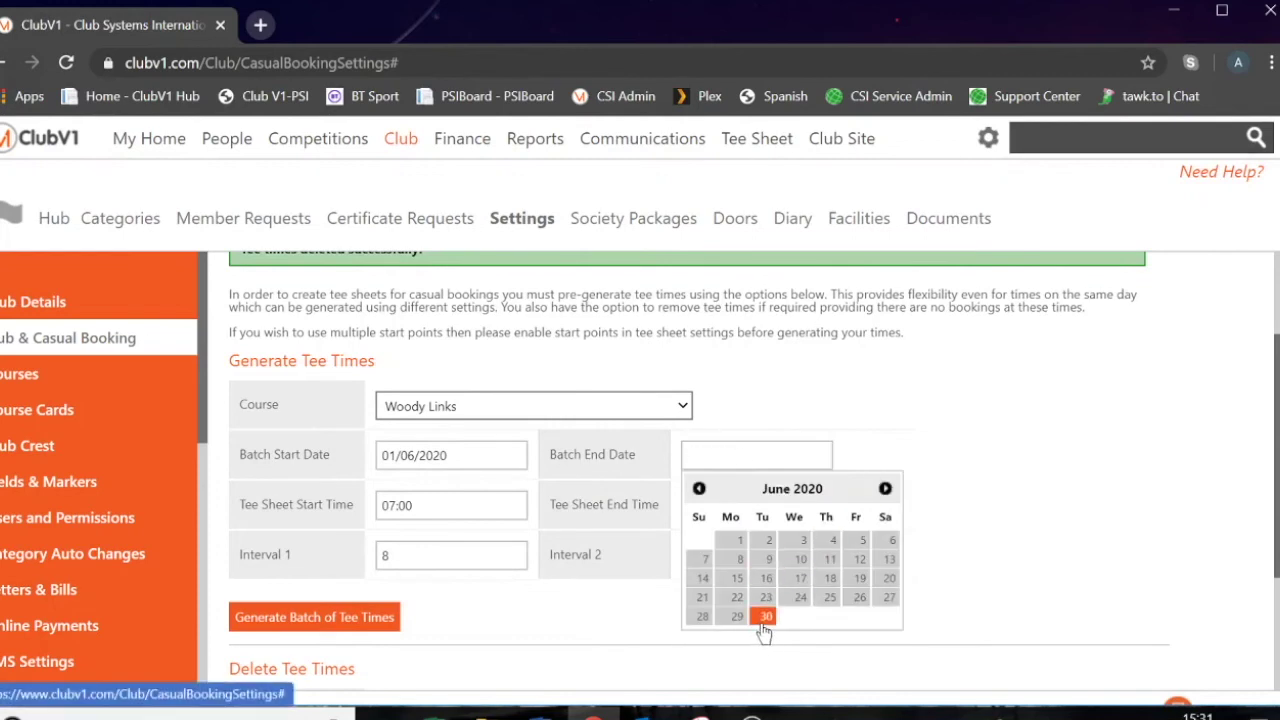
click(765, 616)
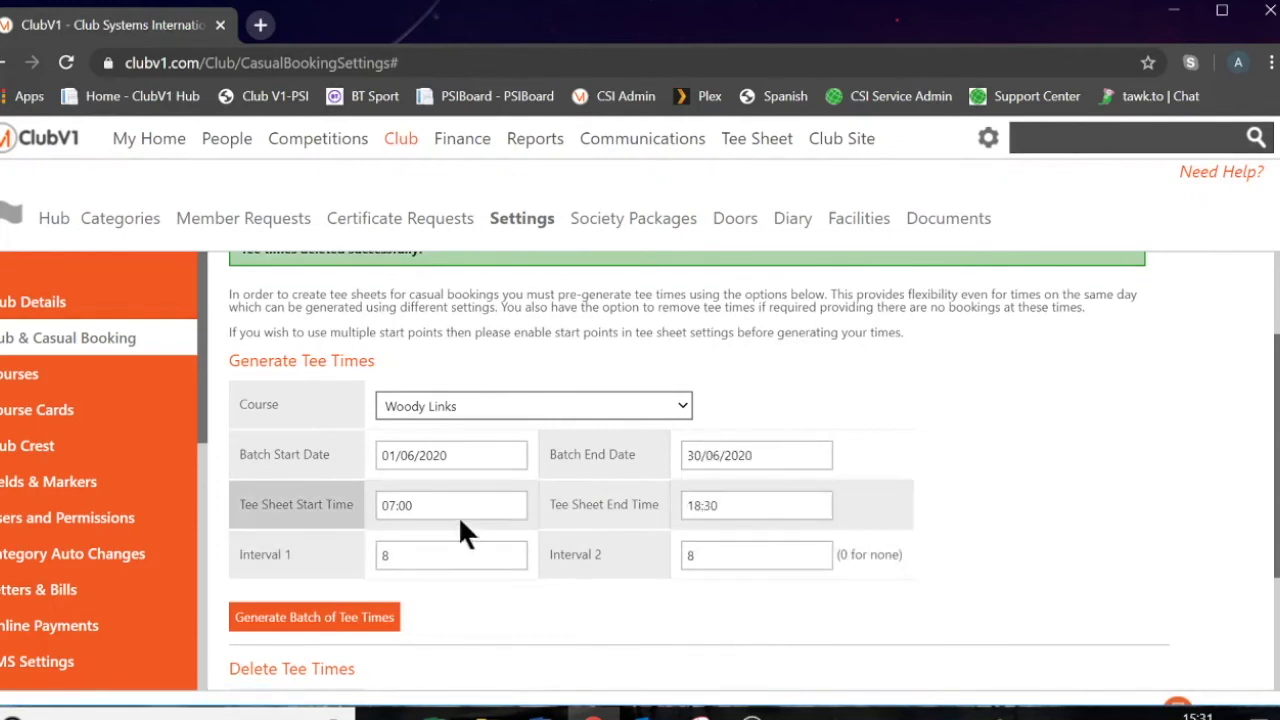
- Change both intervals from 8 to 10 minutes and generate the tee times
click(474, 551)
key(BackSpace)
text(10)
key(Tab)
text(10)
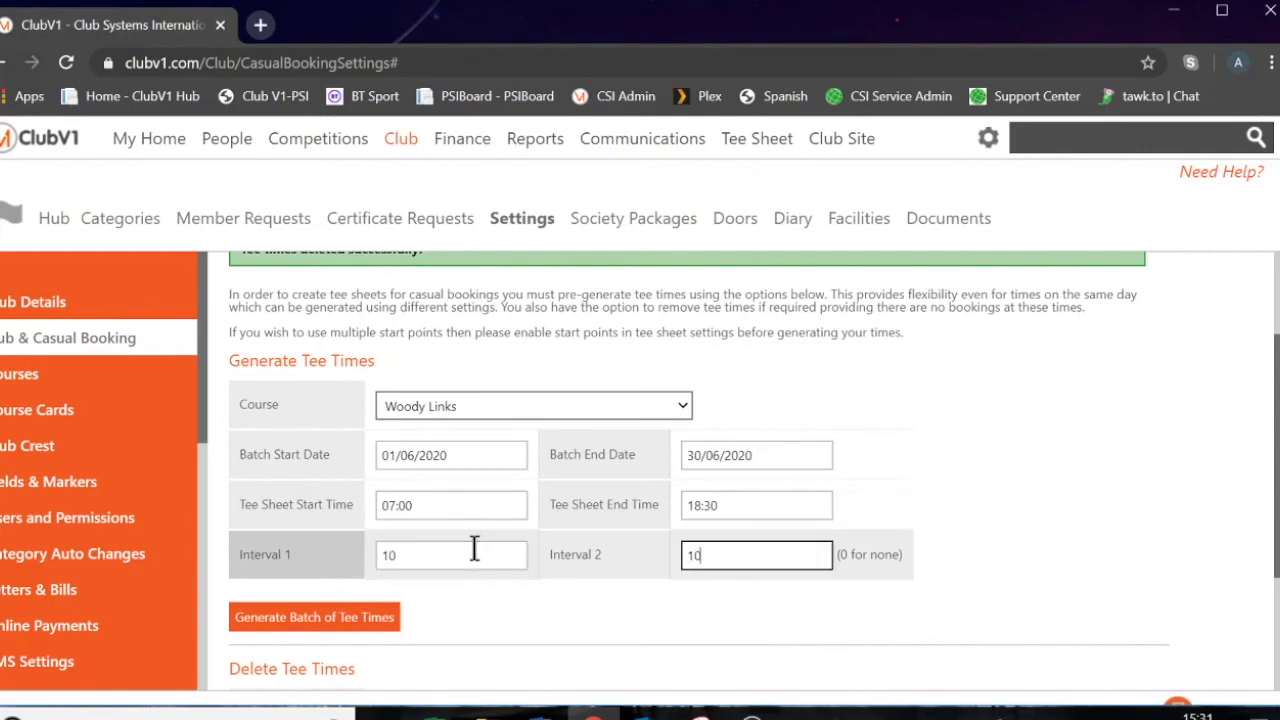
click(368, 628)
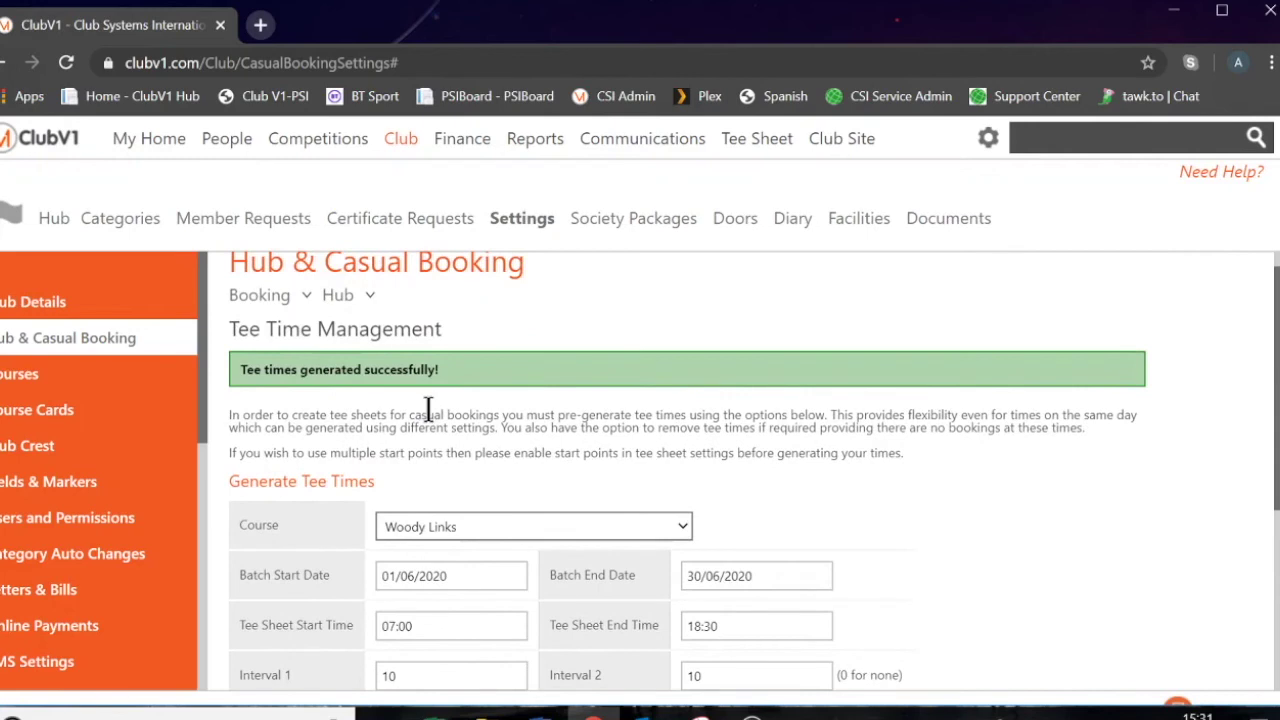
- View the 1 June 2020 tee sheet to confirm 10-minute slots, then return to Club
click(771, 142)
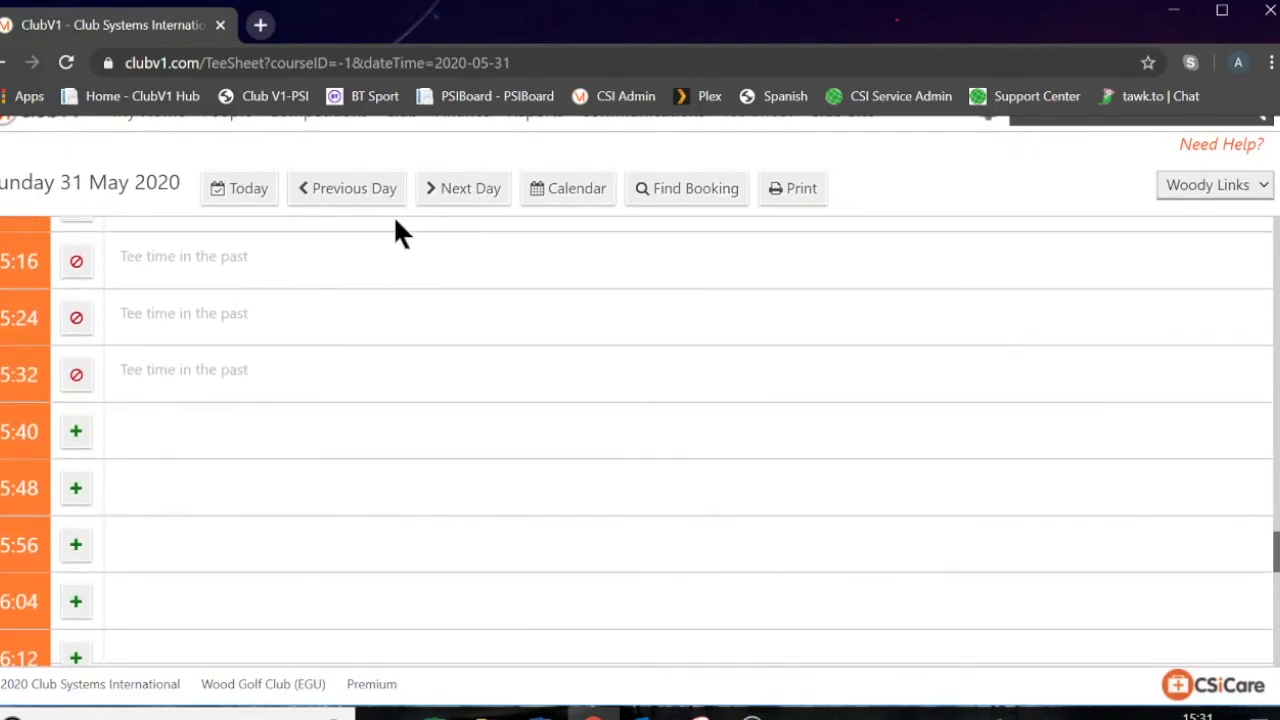
click(444, 189)
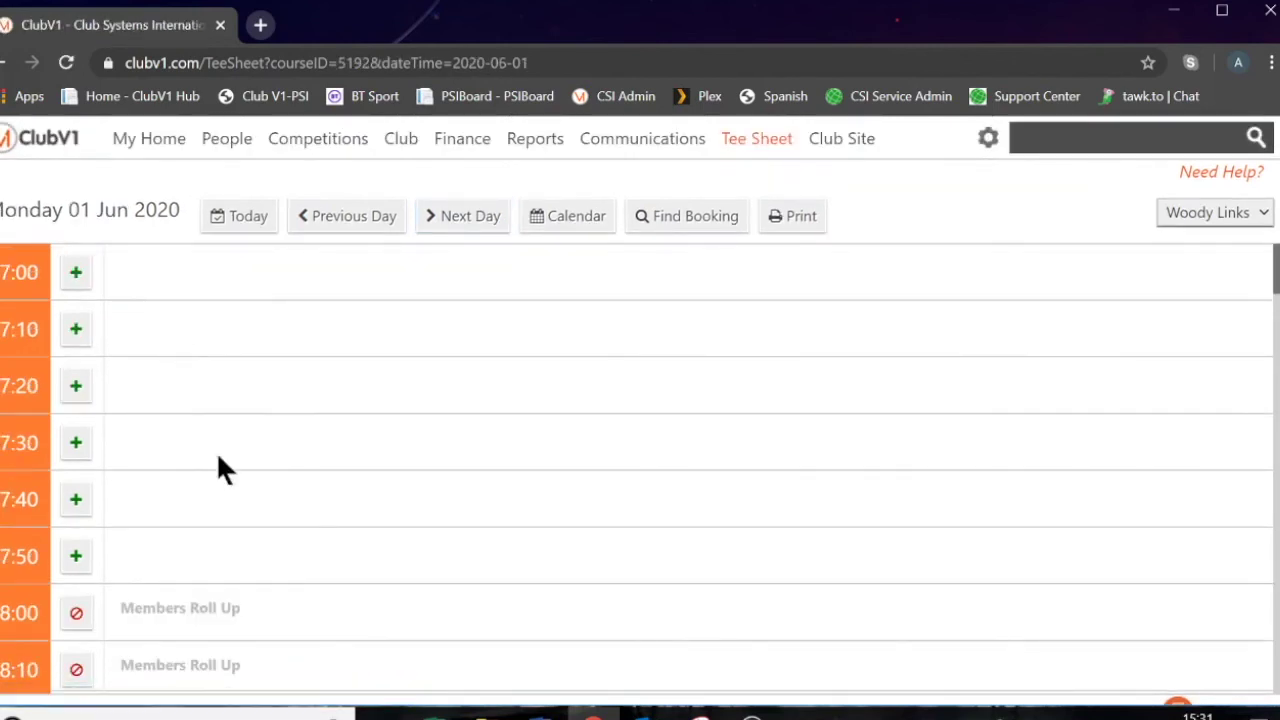
scroll(216, 466, down, 5)
scroll(218, 477, up, 5)
click(406, 150)
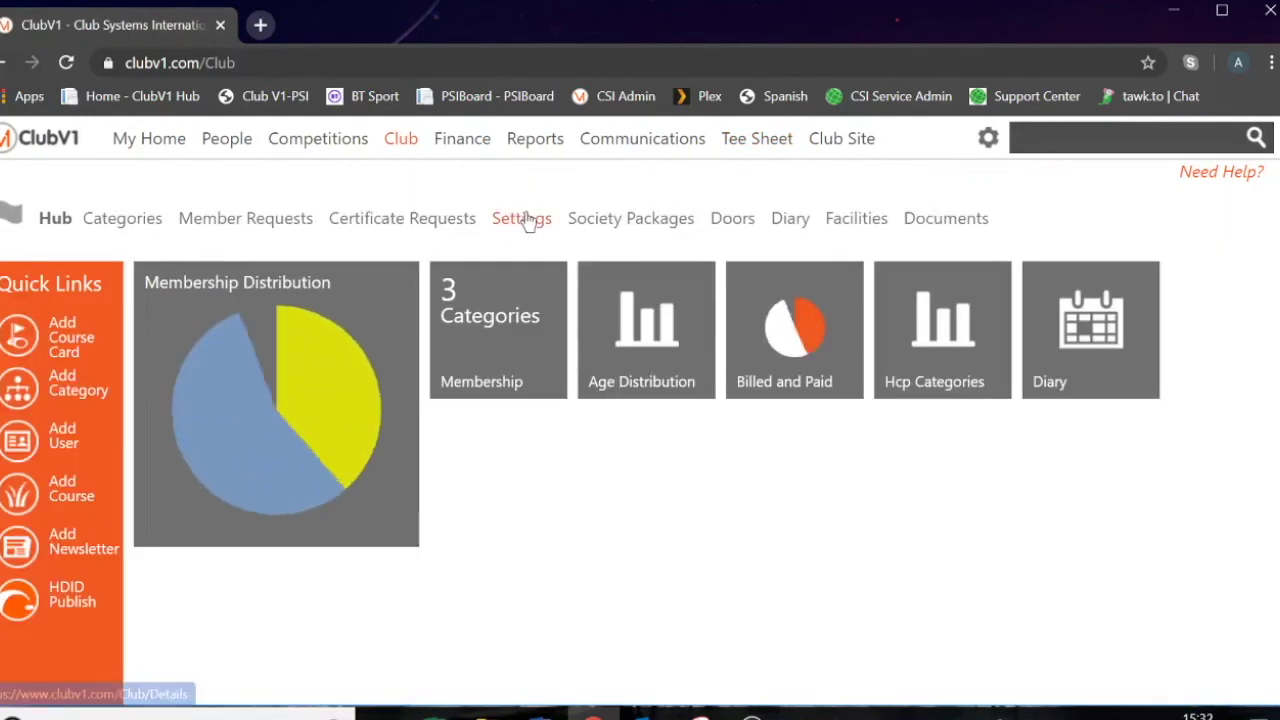
click(523, 219)
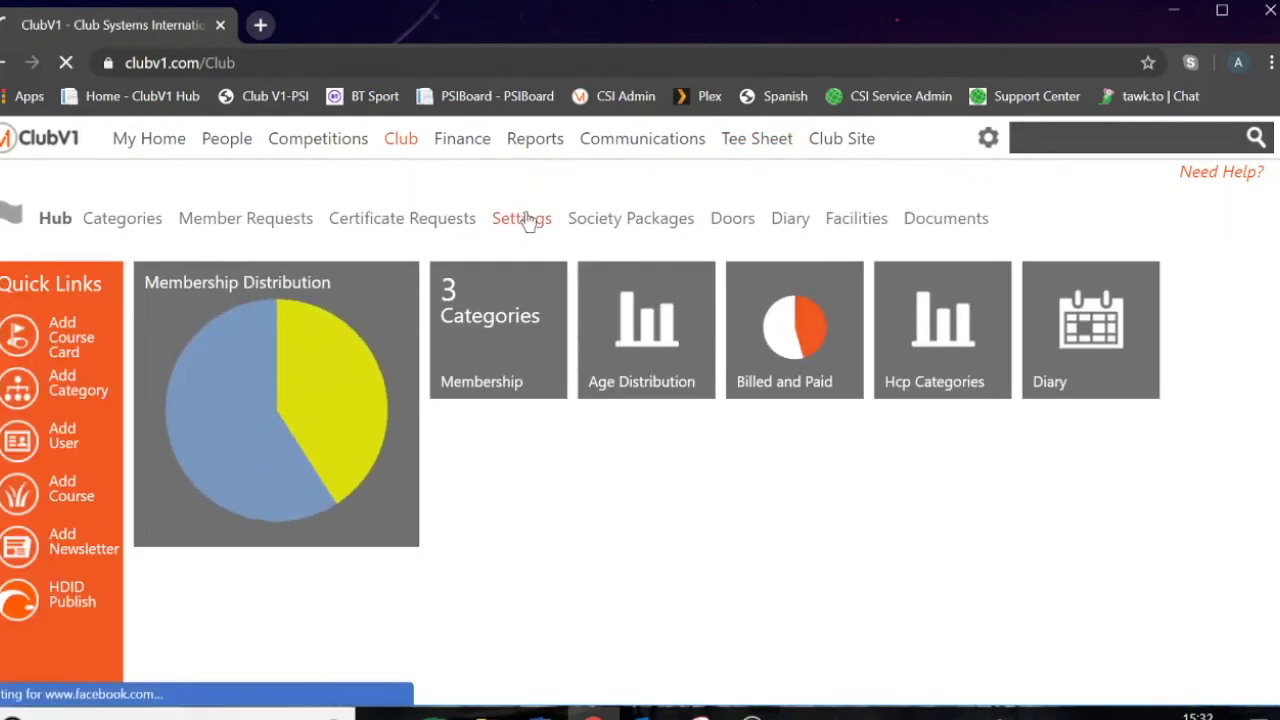
- Go to Hub & Casual Booking > Booking > Tee Sheet Settings
click(138, 342)
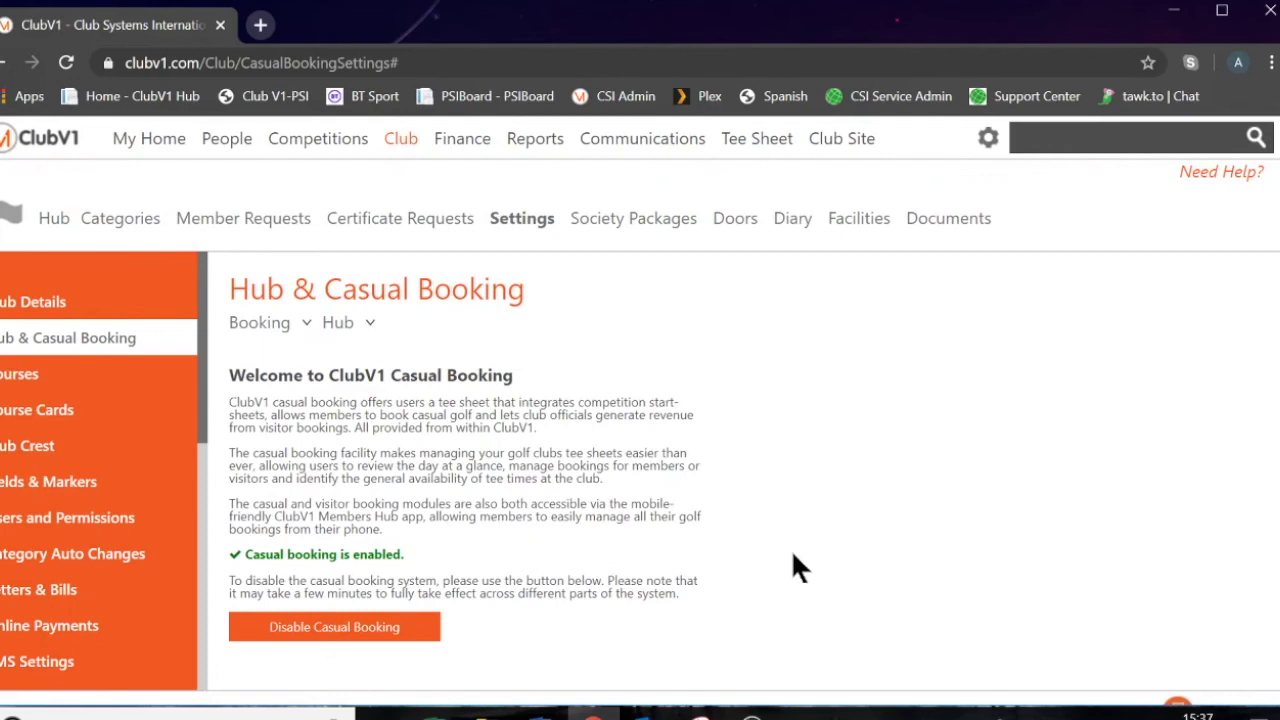
click(280, 326)
click(286, 384)
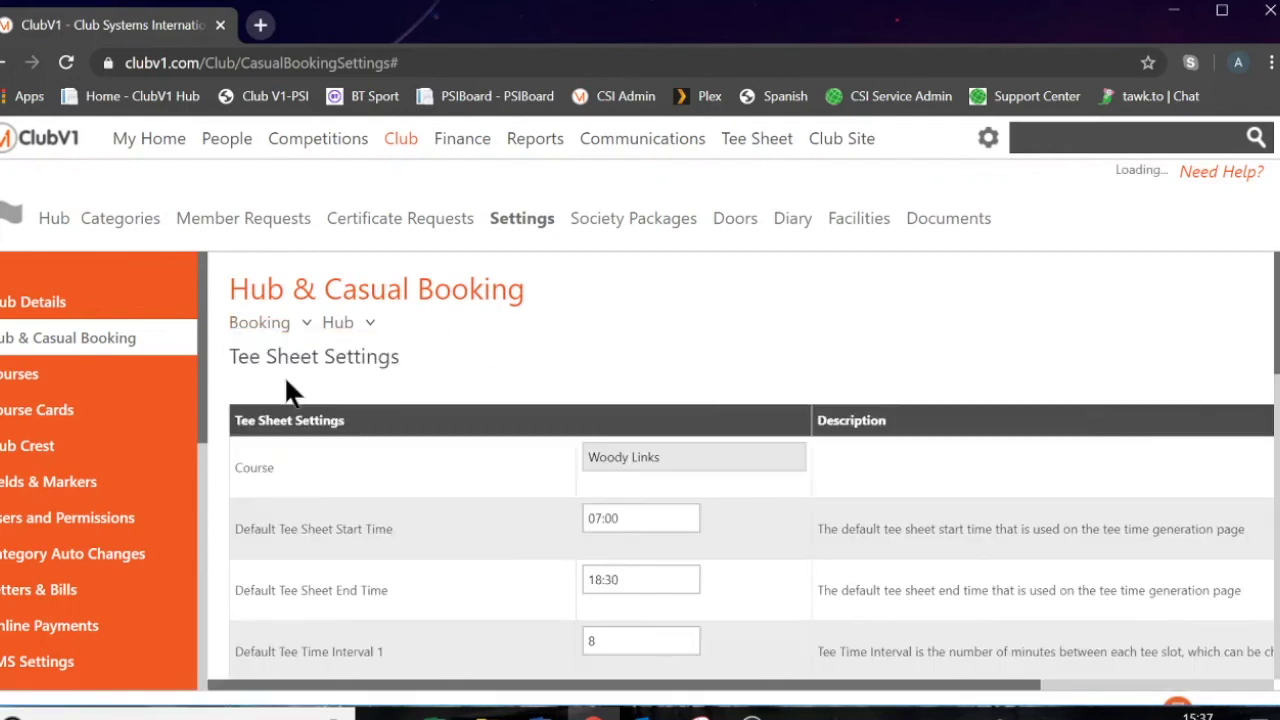
scroll(510, 440, down, 2)
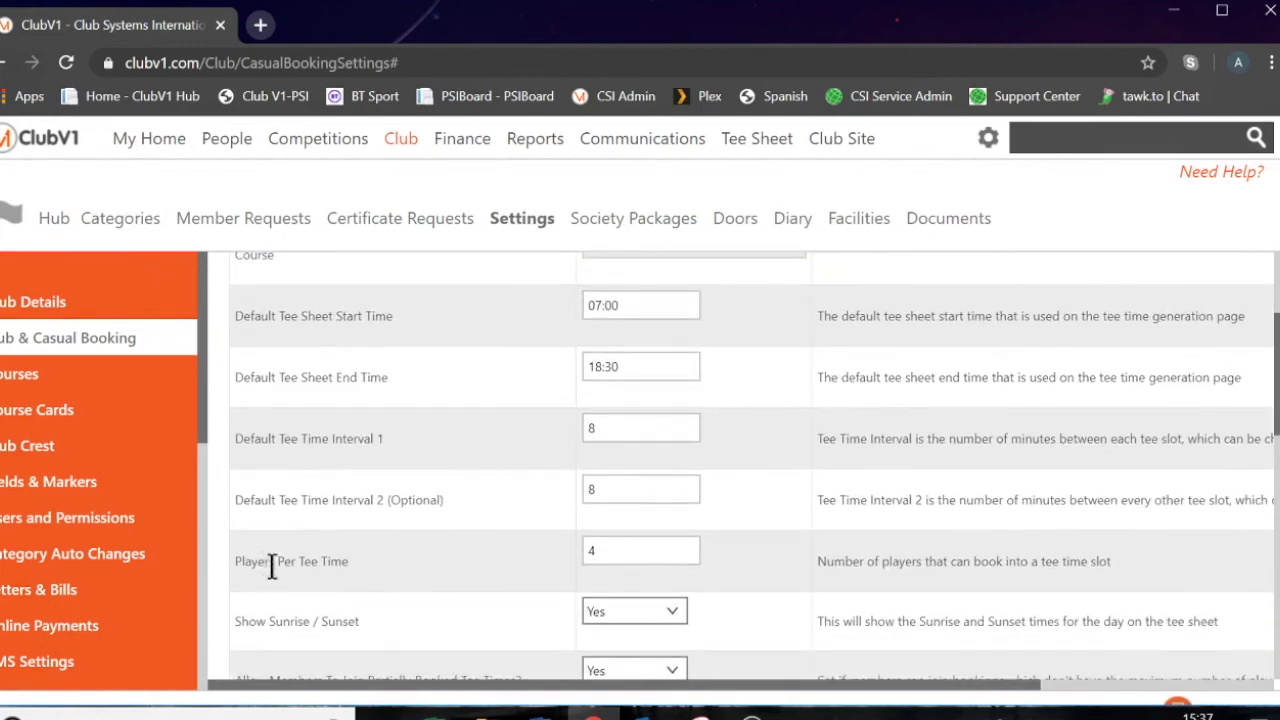
- Set Players Per Tee Time to 4 and save the tee sheet settings
click(612, 551)
key(BackSpace)
text(2)
click(483, 562)
click(632, 553)
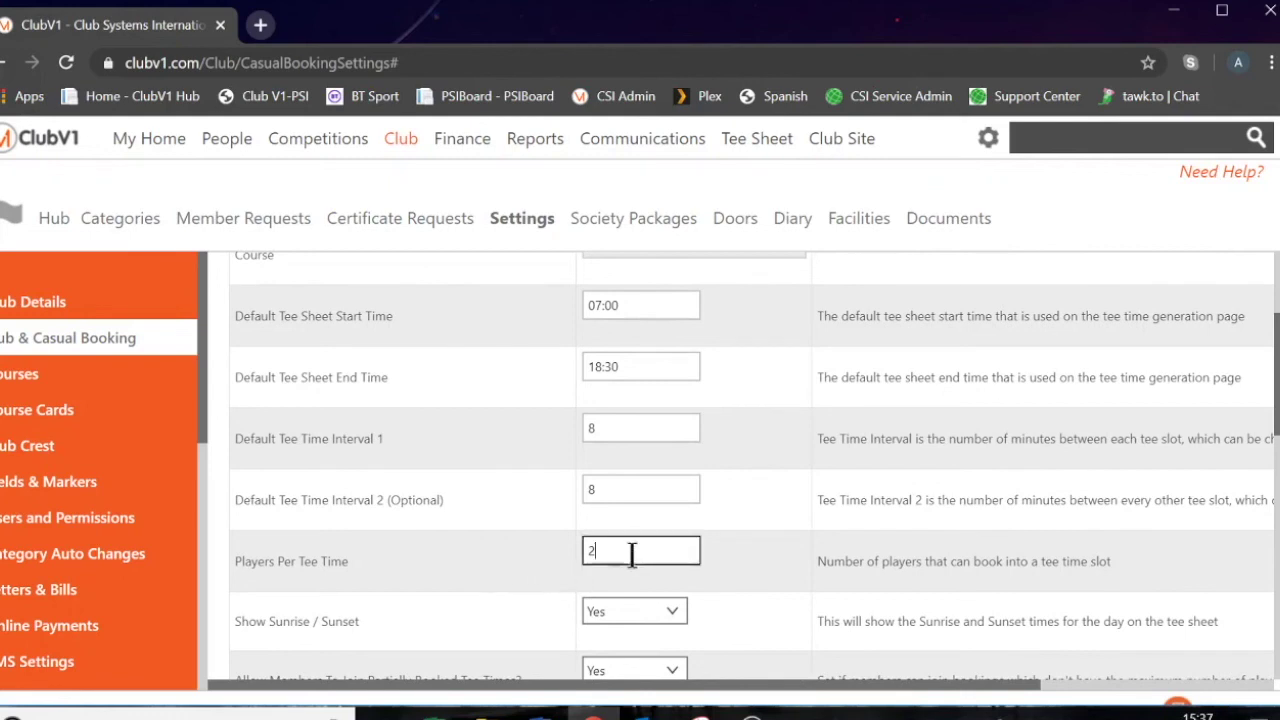
key(BackSpace)
text(3)
key(BackSpace)
text(4)
click(495, 557)
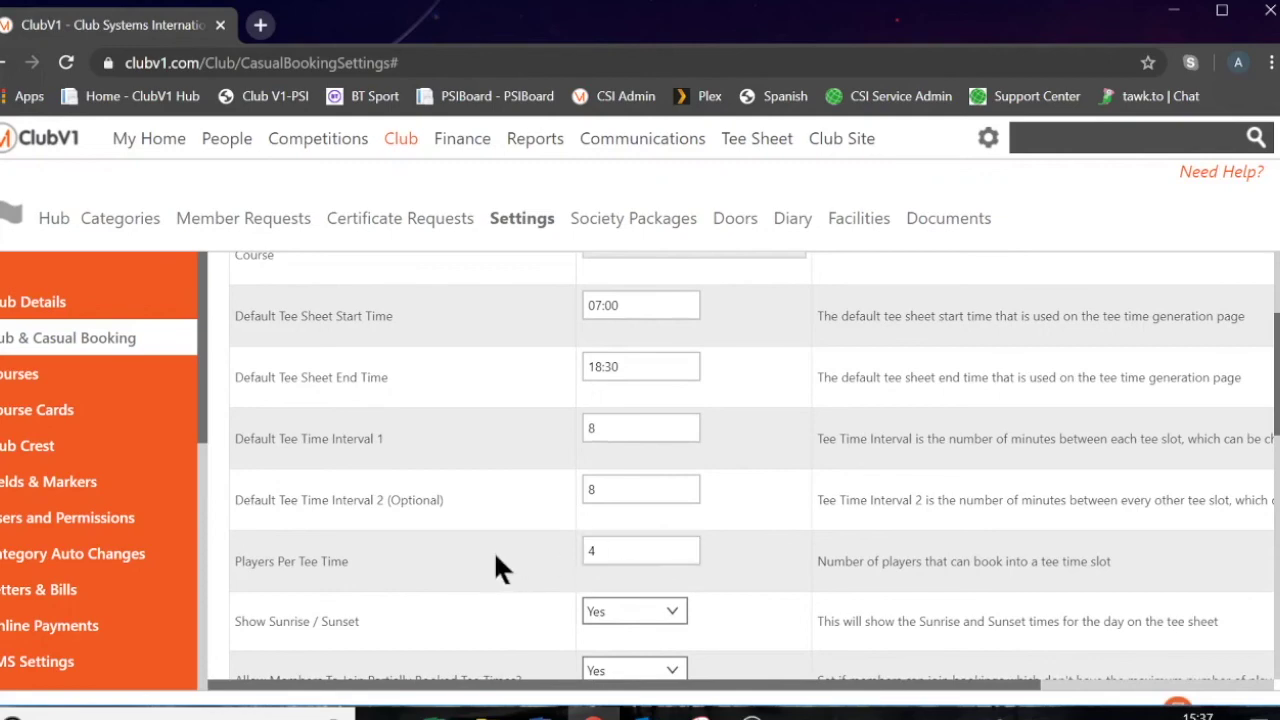
scroll(494, 565, down, 10)
click(385, 676)
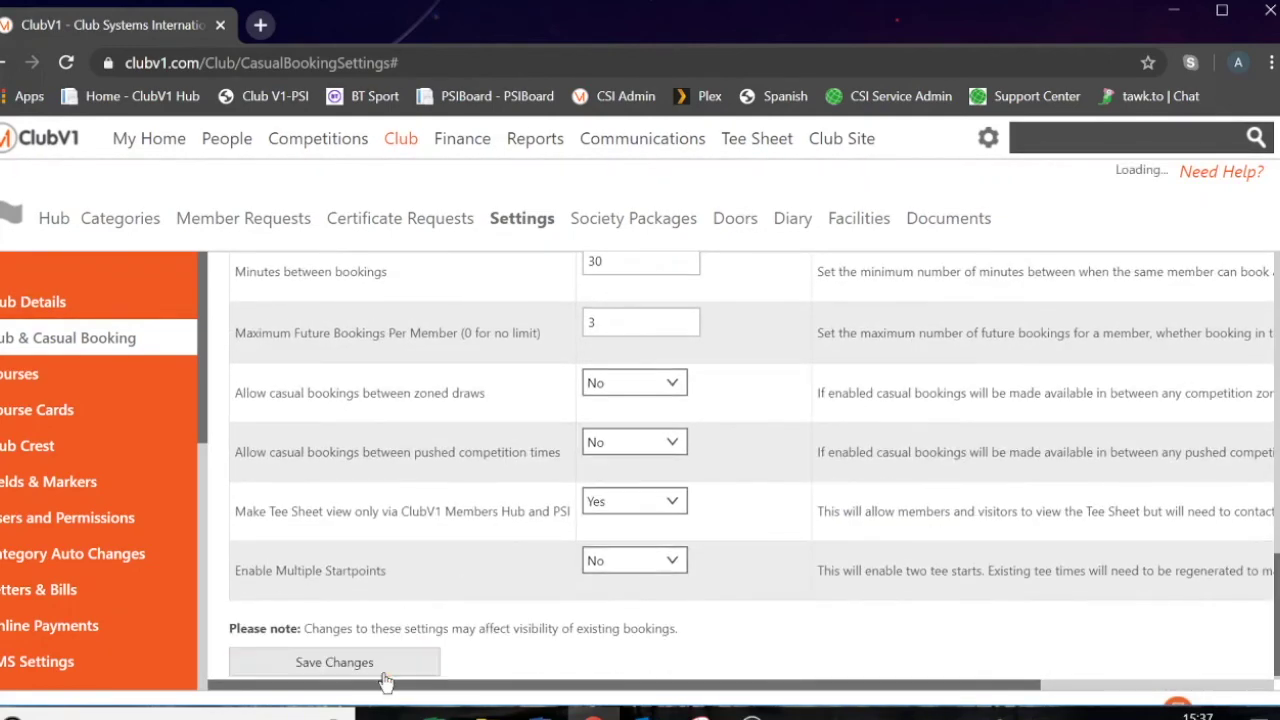
click(275, 326)
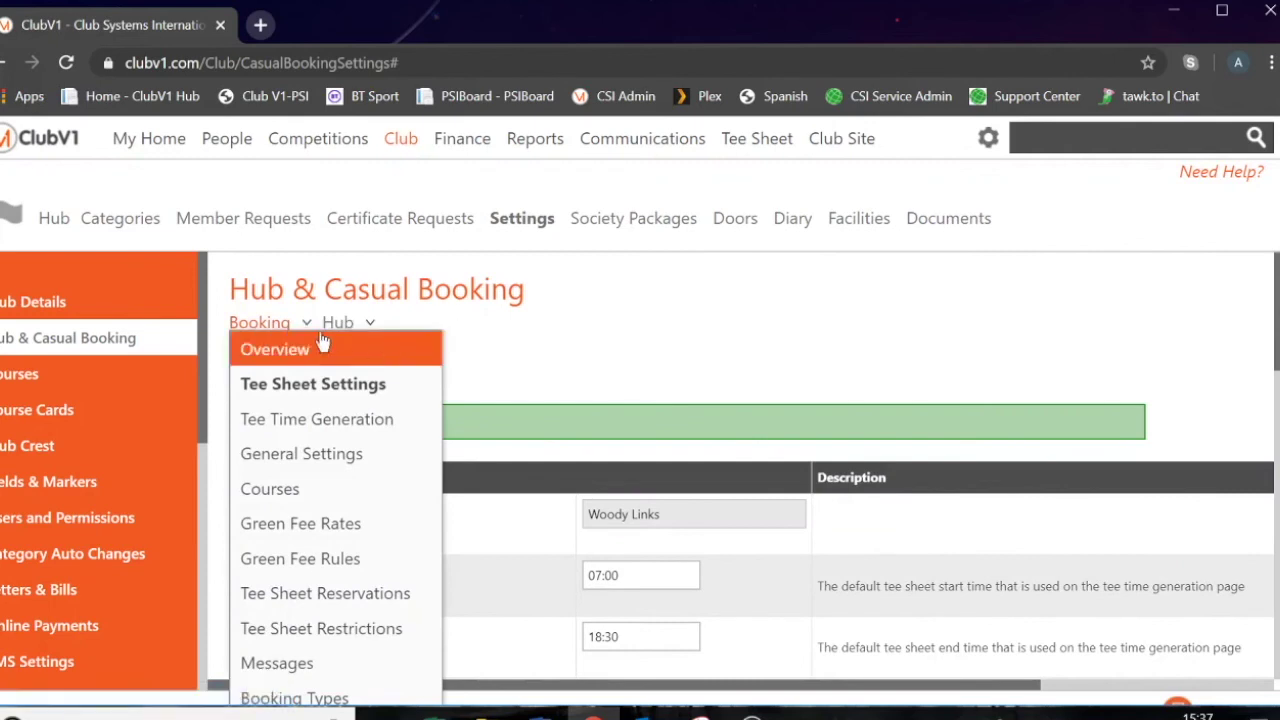
click(298, 330)
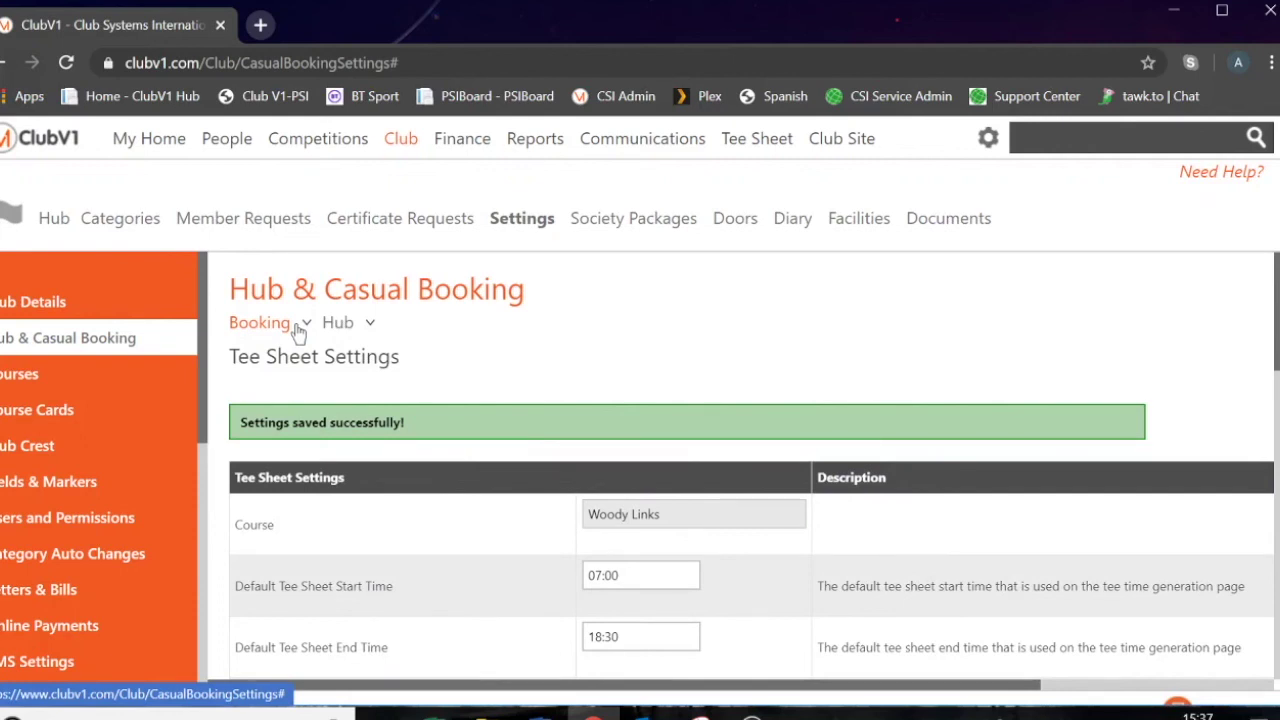
- Start a new custom reservation on Tee Sheet Reservations, named '2 balls only'
click(298, 330)
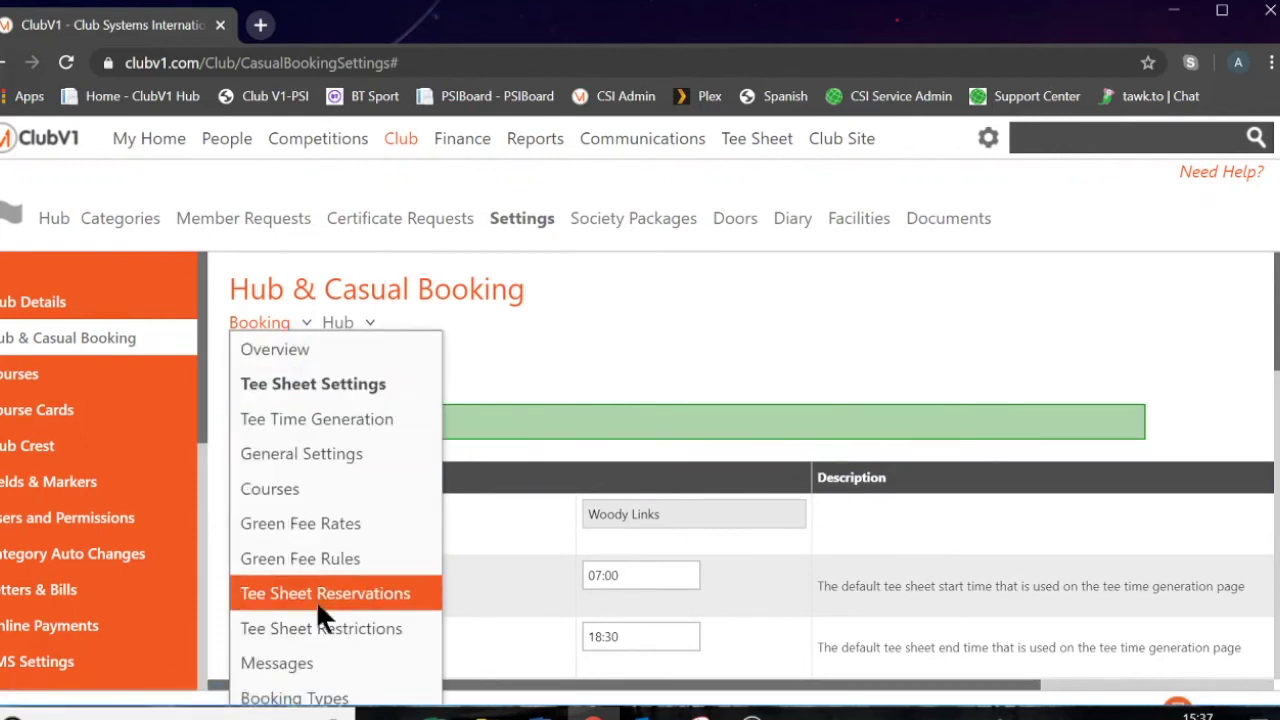
click(320, 596)
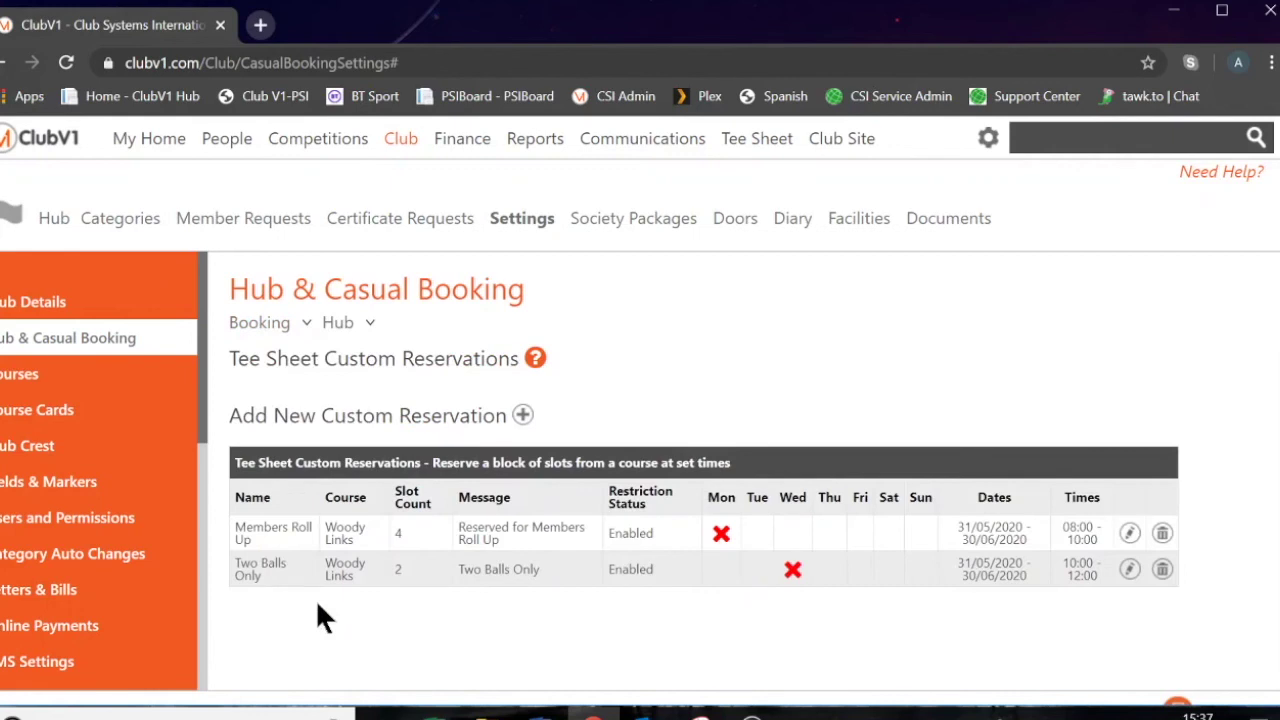
click(522, 414)
click(444, 256)
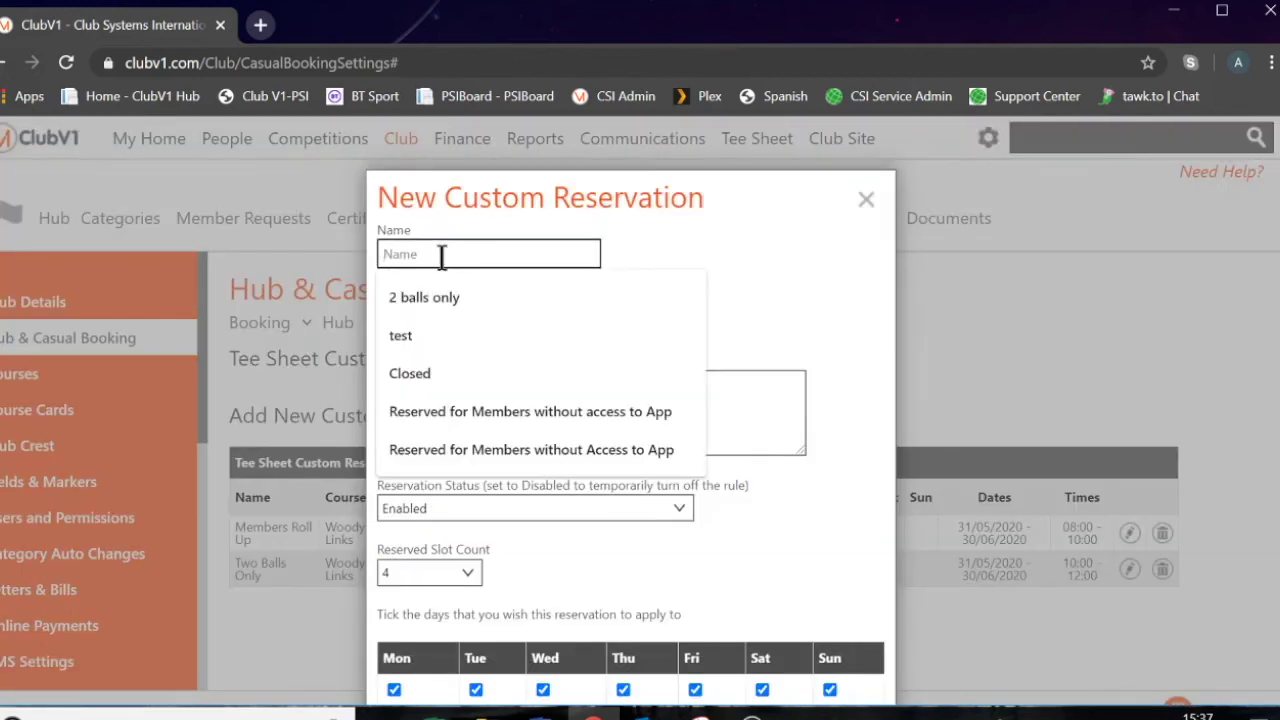
text(2 balls only)
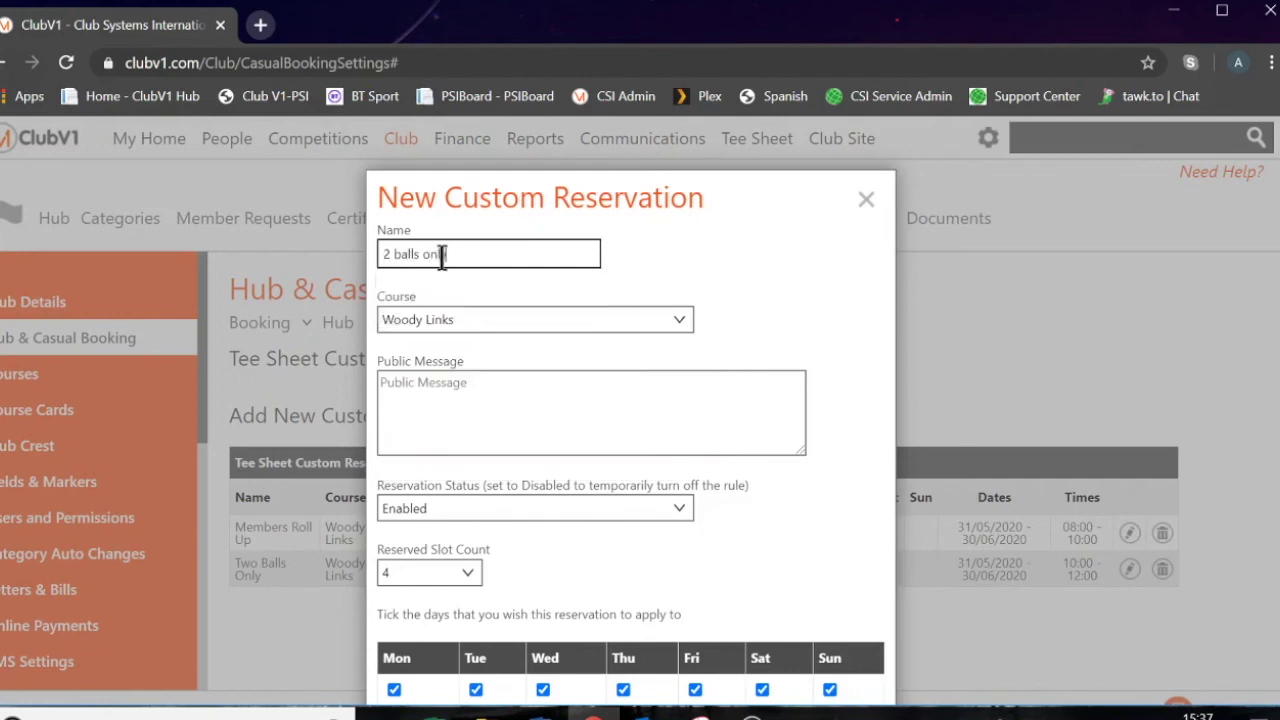
click(675, 268)
- Set the public message to '2 balls only' and reserve 2 slots per tee time
click(528, 379)
text(2)
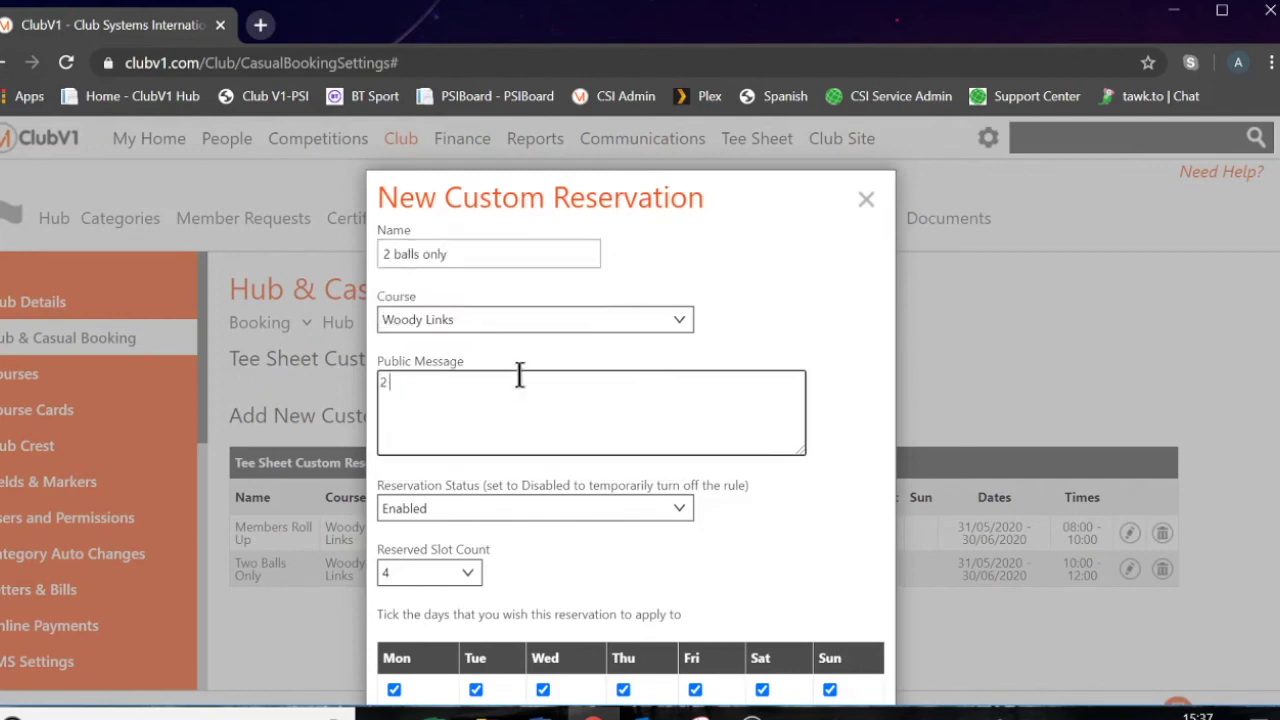
text( balls only)
click(744, 304)
scroll(595, 524, down, 1)
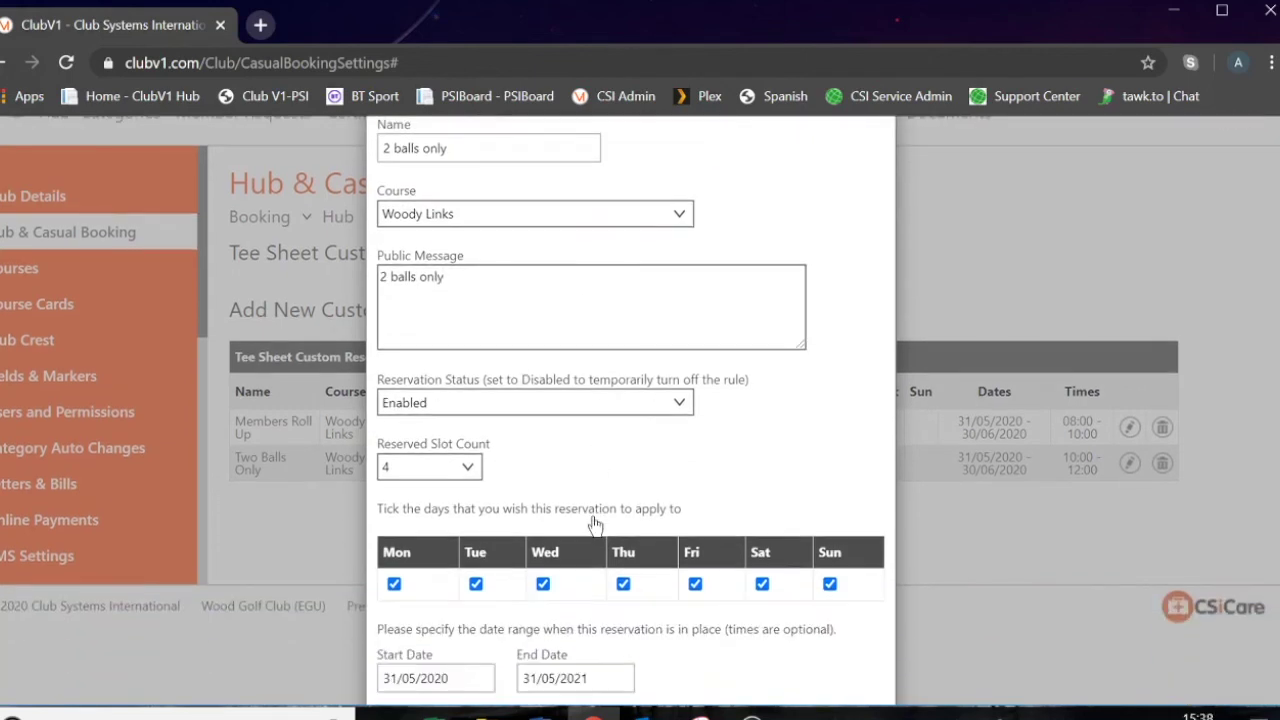
click(470, 470)
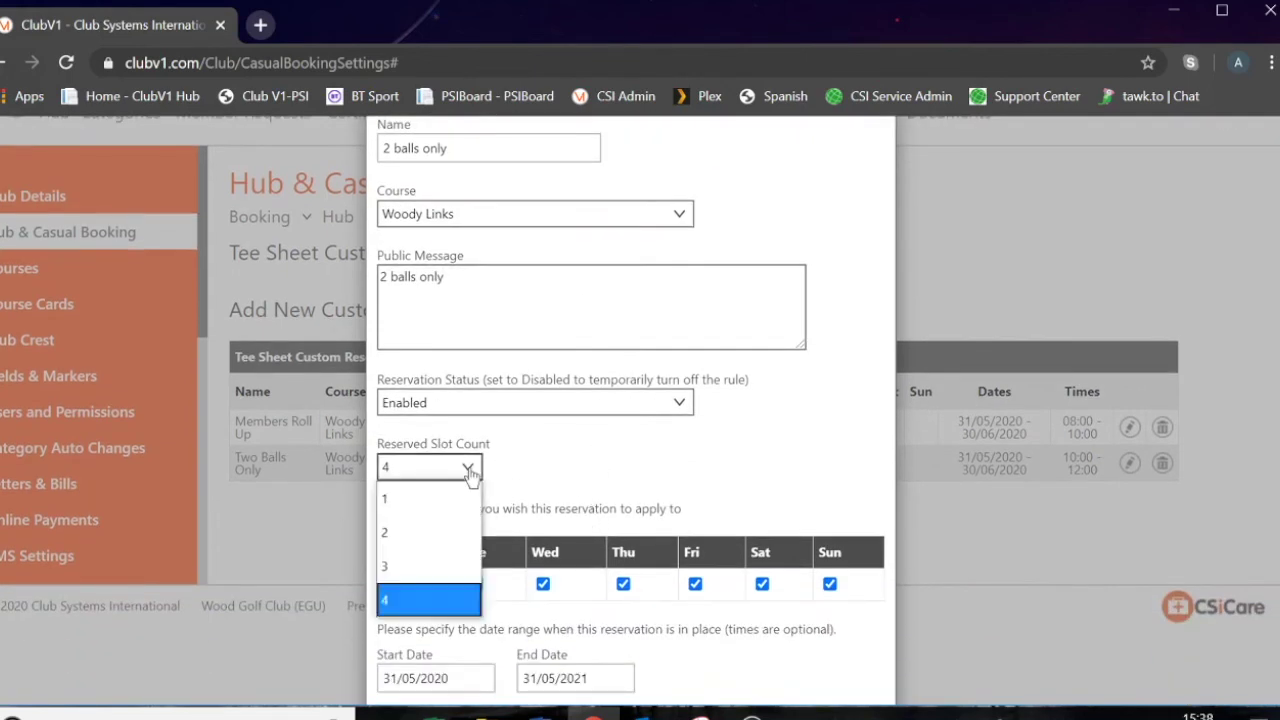
click(443, 532)
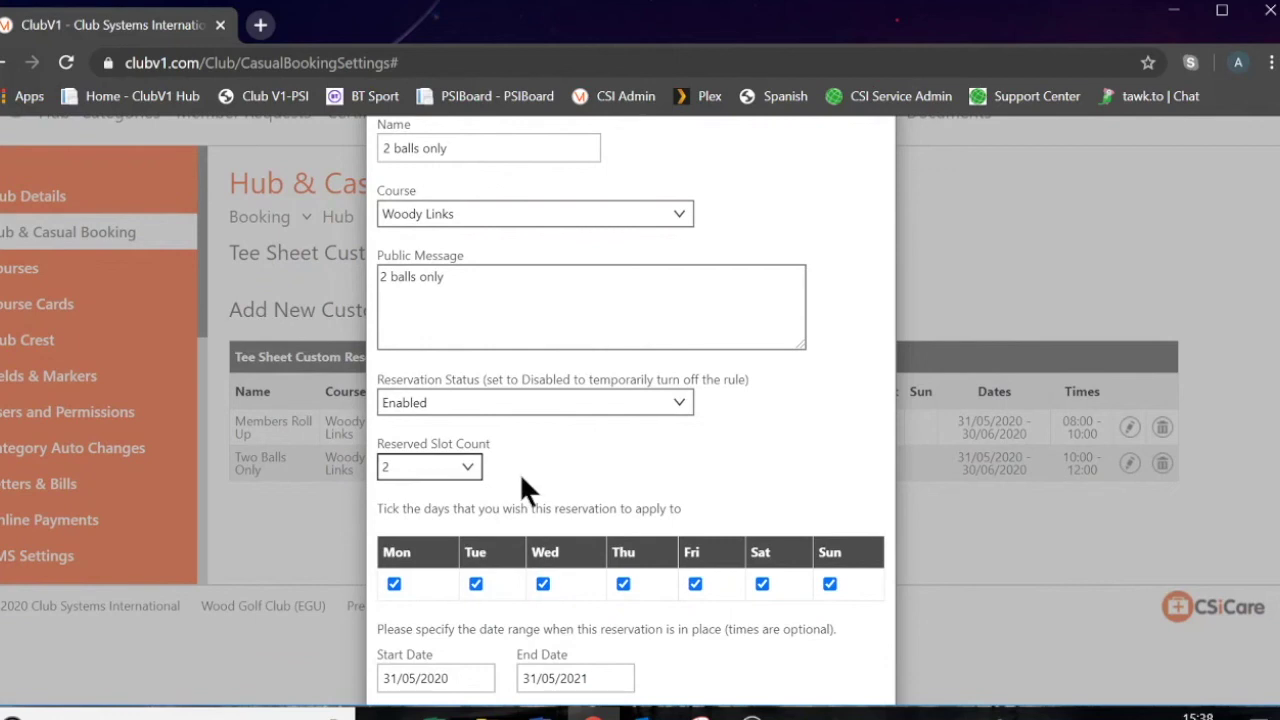
- Set the reservation's end date to 02/06/2020
scroll(521, 476, down, 1)
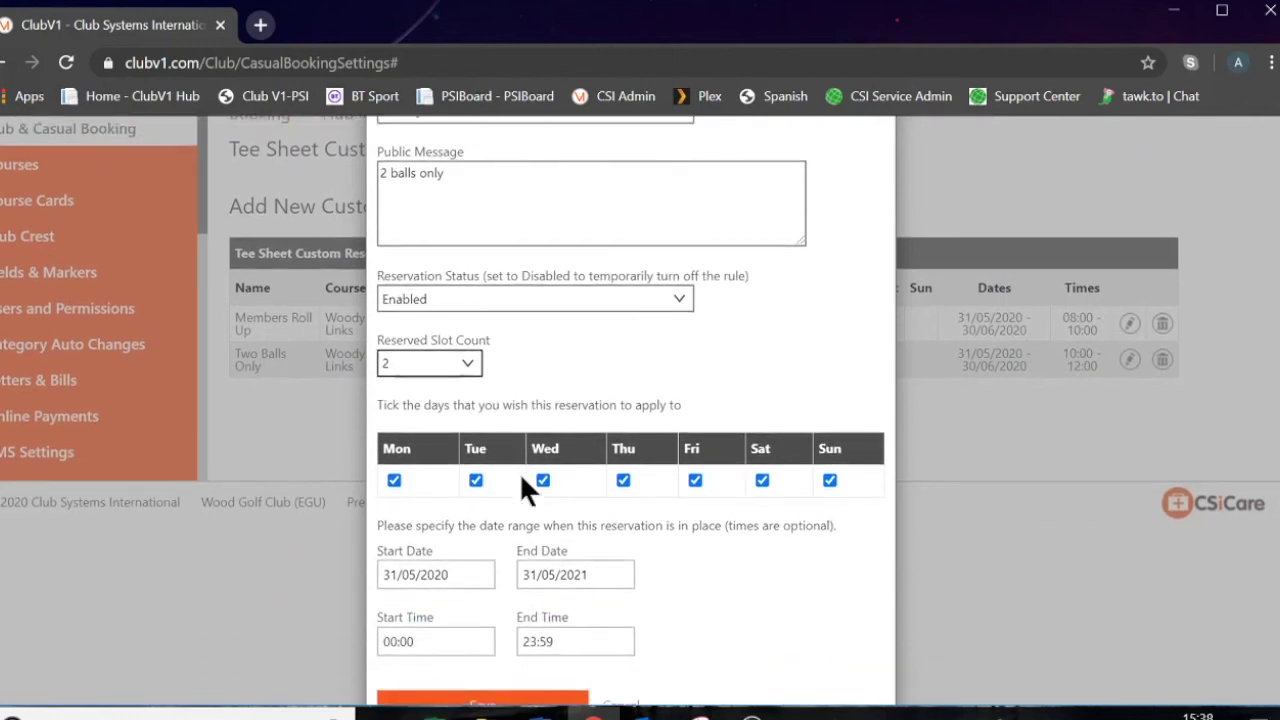
click(601, 574)
key(BackSpace)
text(0)
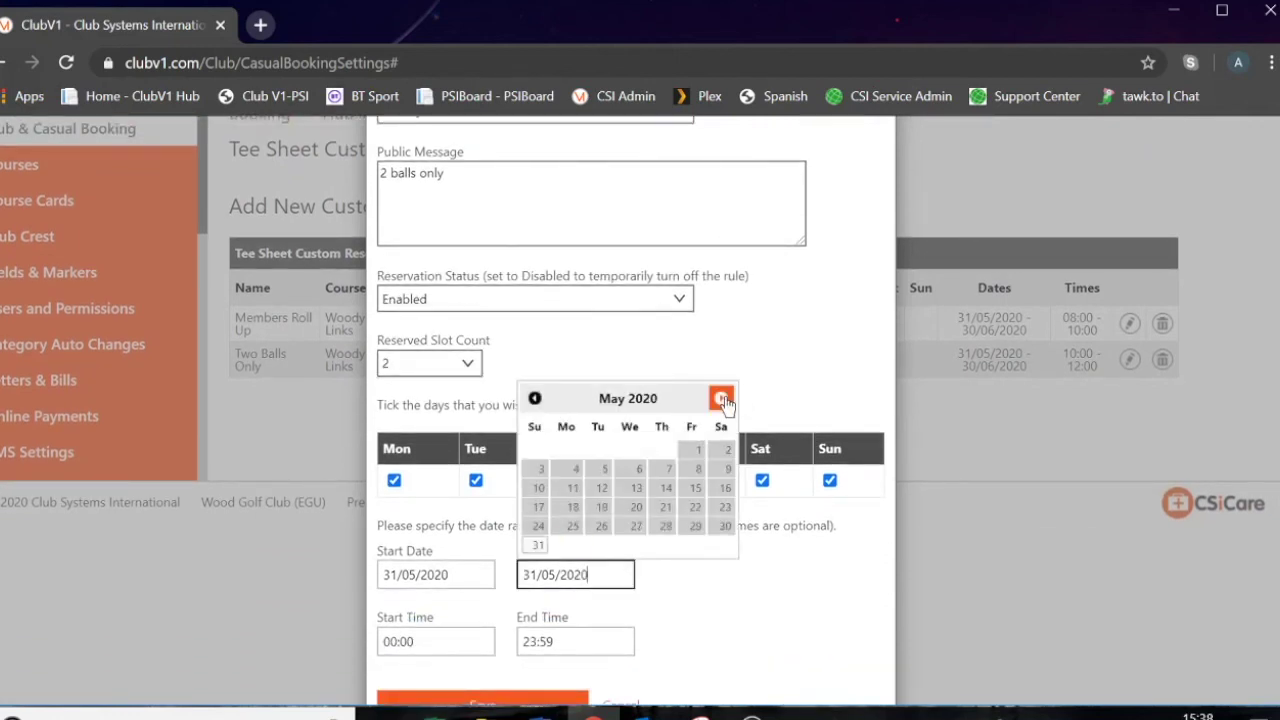
click(722, 399)
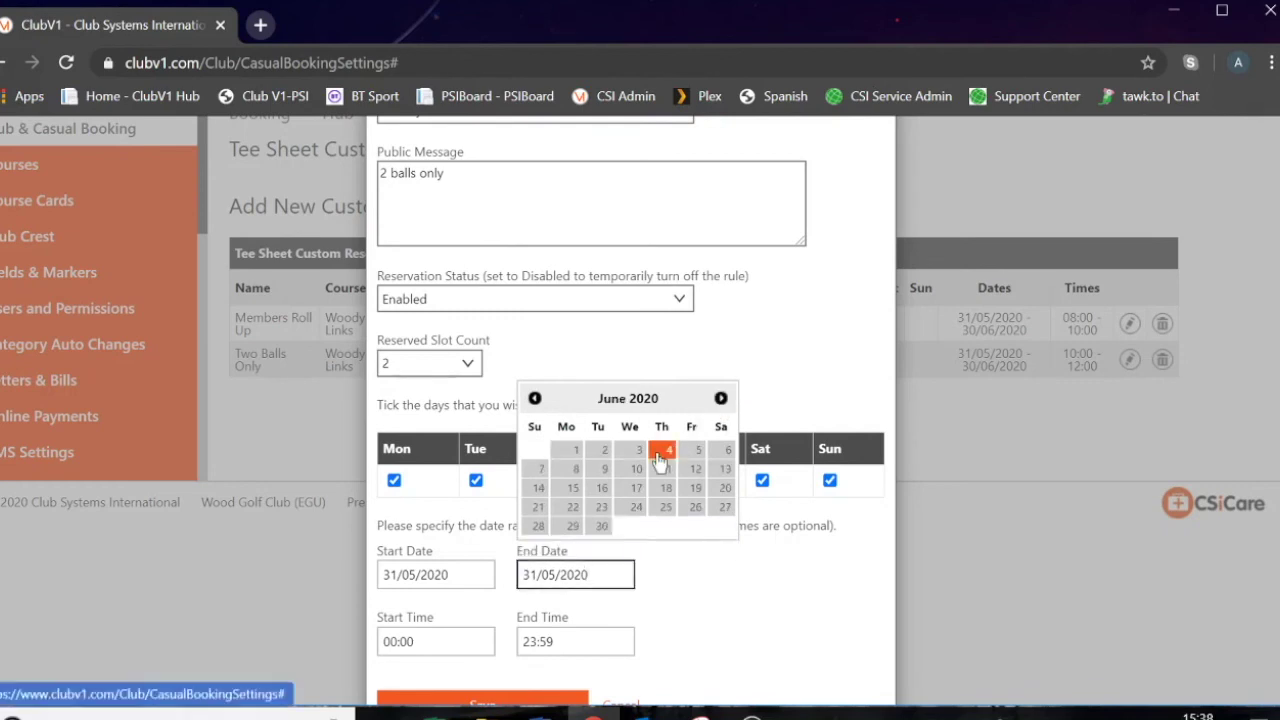
click(605, 452)
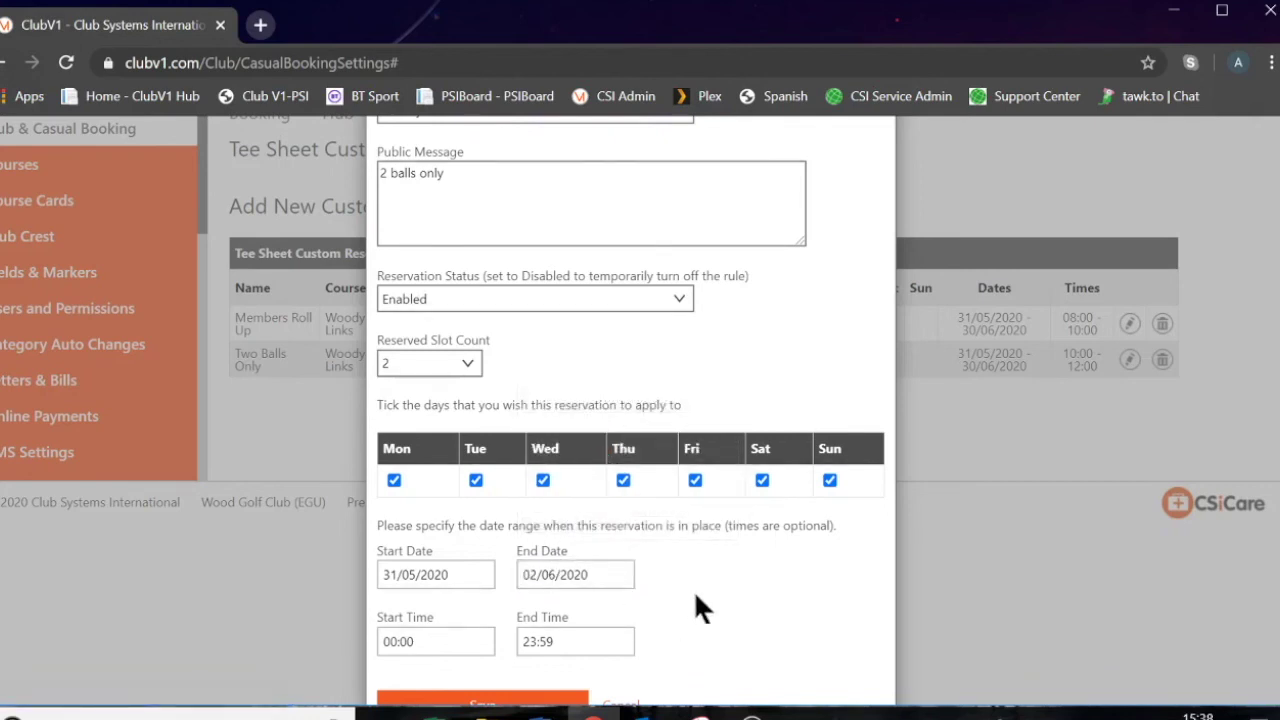
- Save the '2 balls only' reservation and return to the booking overview
scroll(700, 608, down, 1)
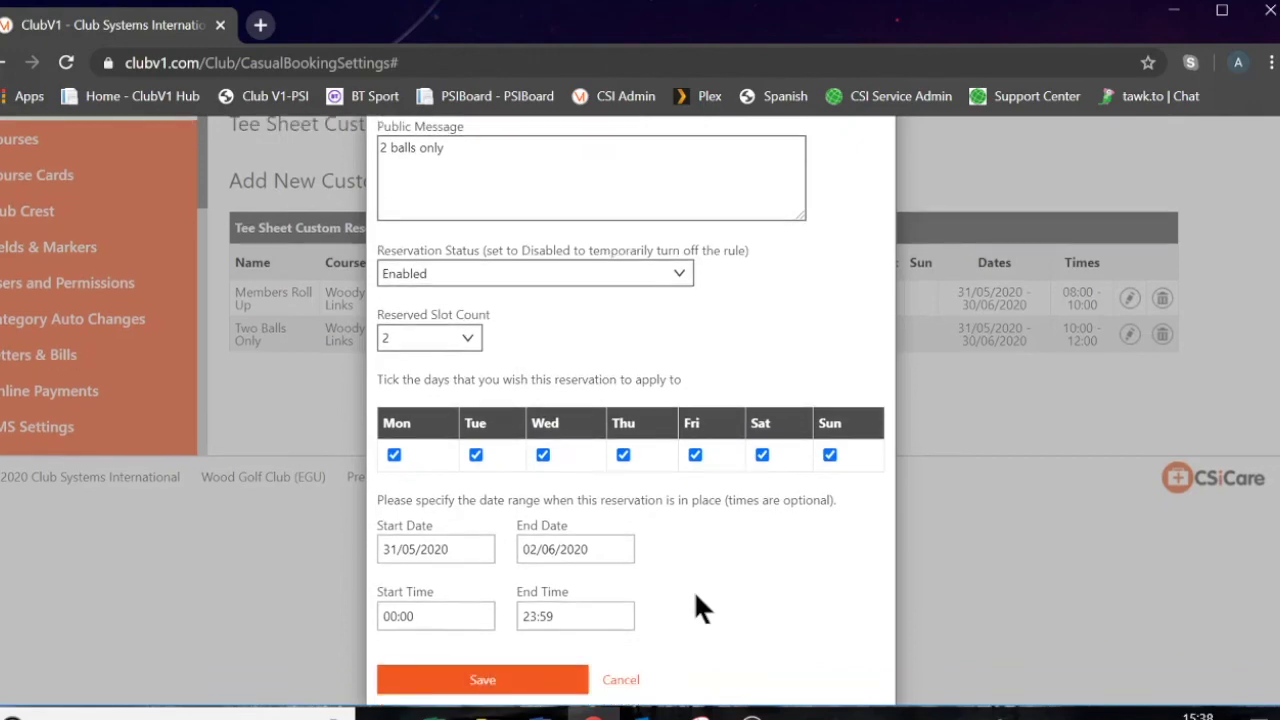
click(532, 682)
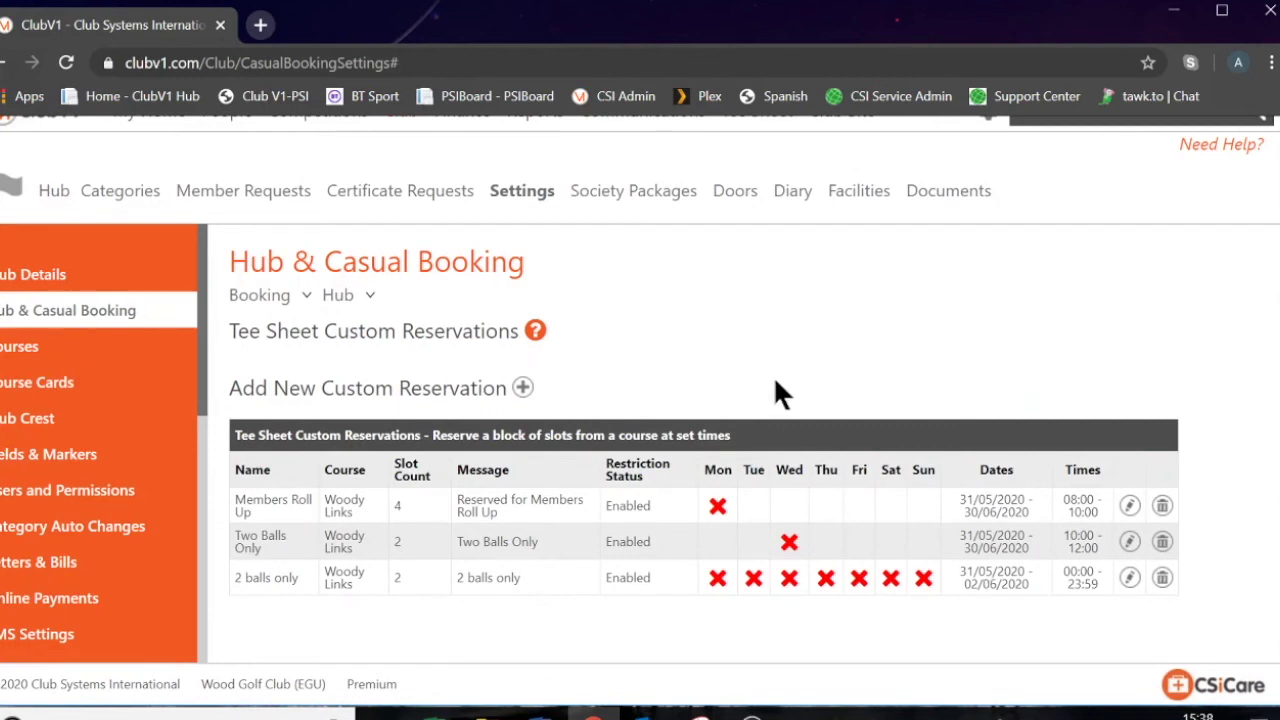
click(277, 294)
click(285, 352)
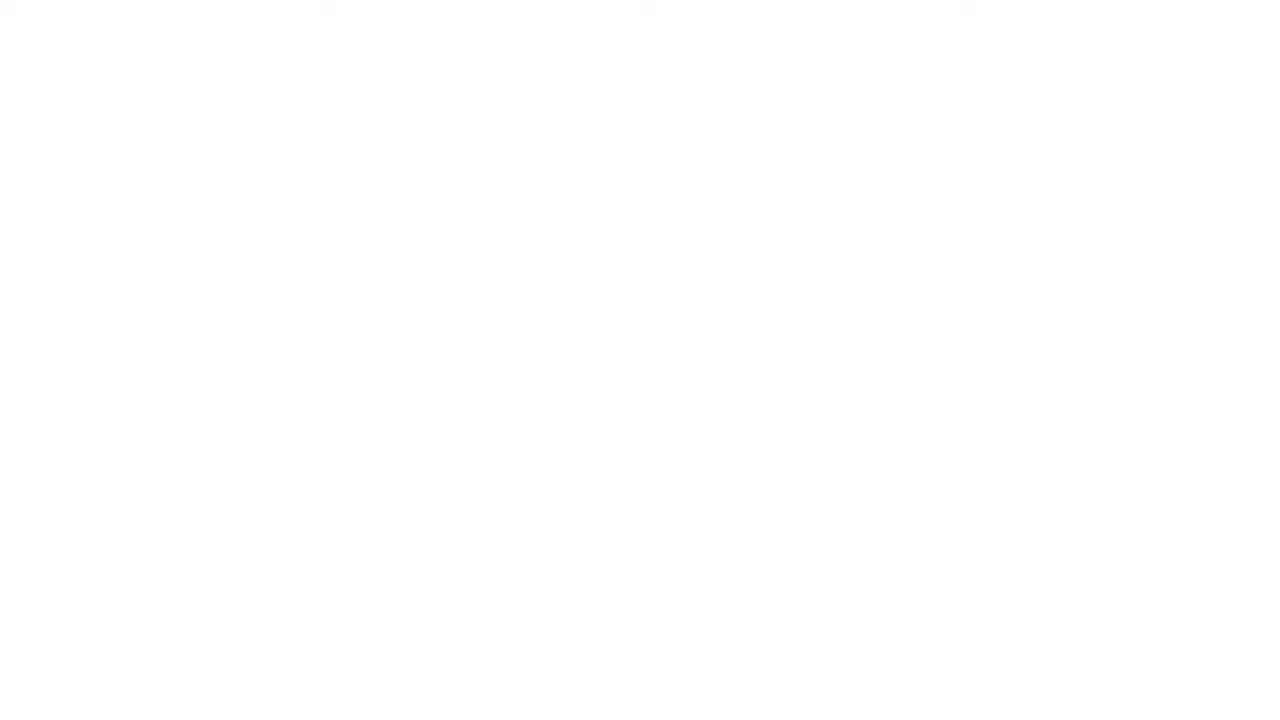
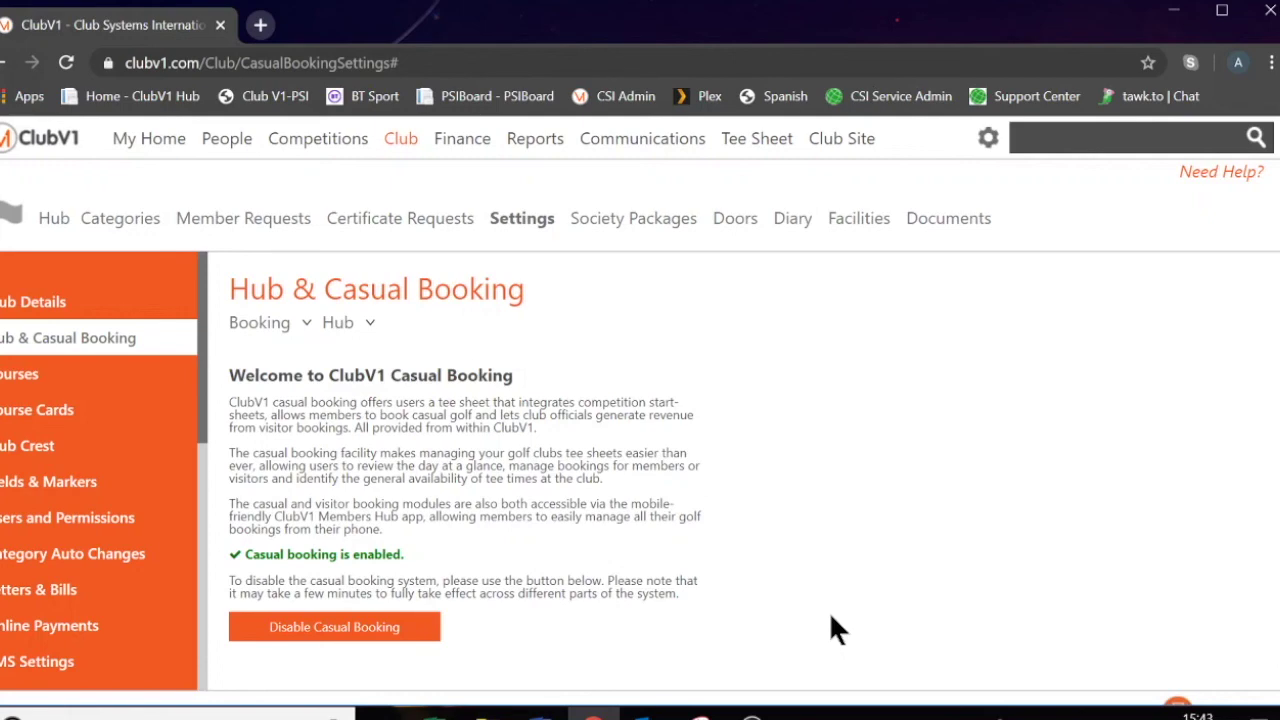
- Set Enable Multiple Startpoints to Yes in Tee Sheet Settings and save the changes
click(260, 322)
click(295, 388)
scroll(460, 486, down, 6)
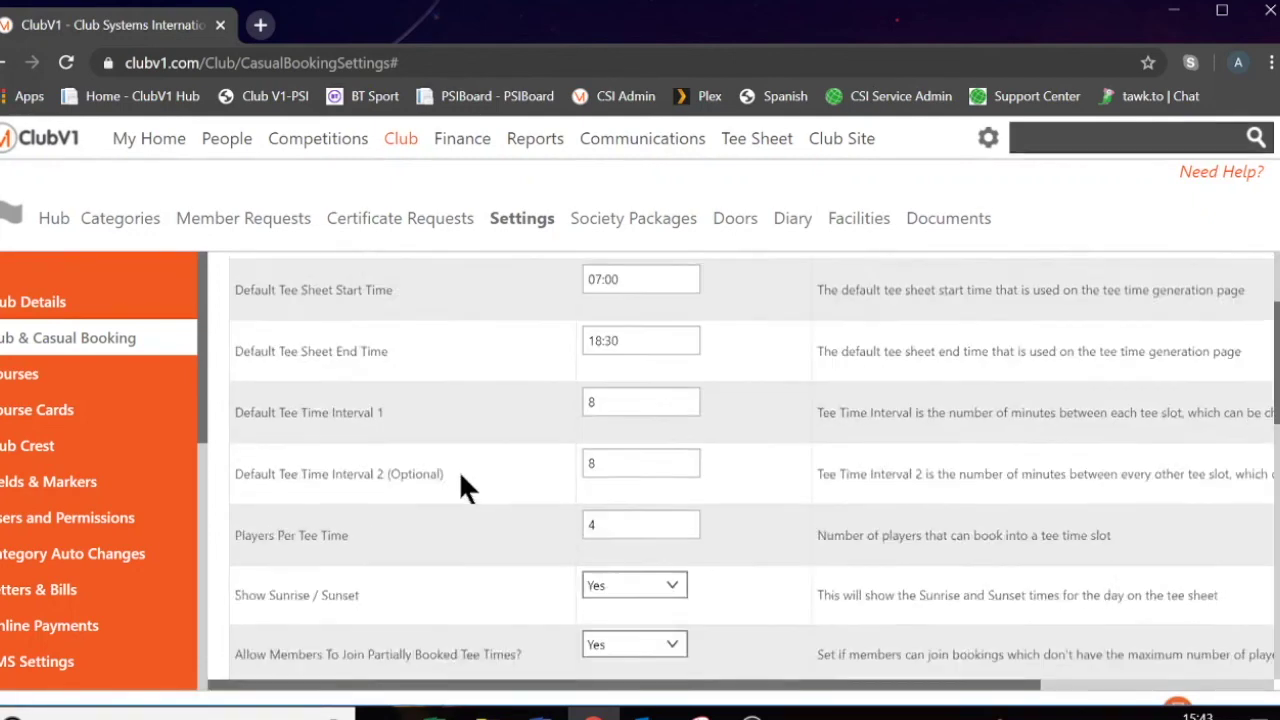
scroll(460, 486, down, 5)
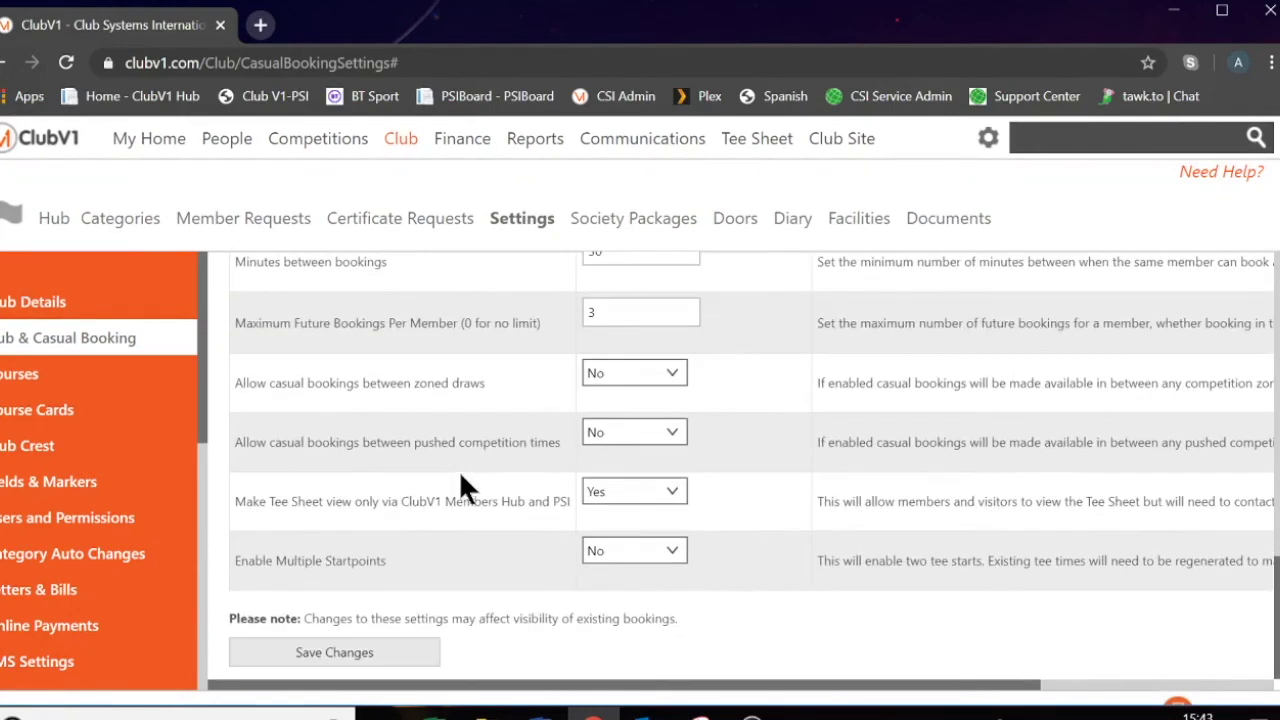
click(640, 558)
click(650, 584)
scroll(450, 572, down, 6)
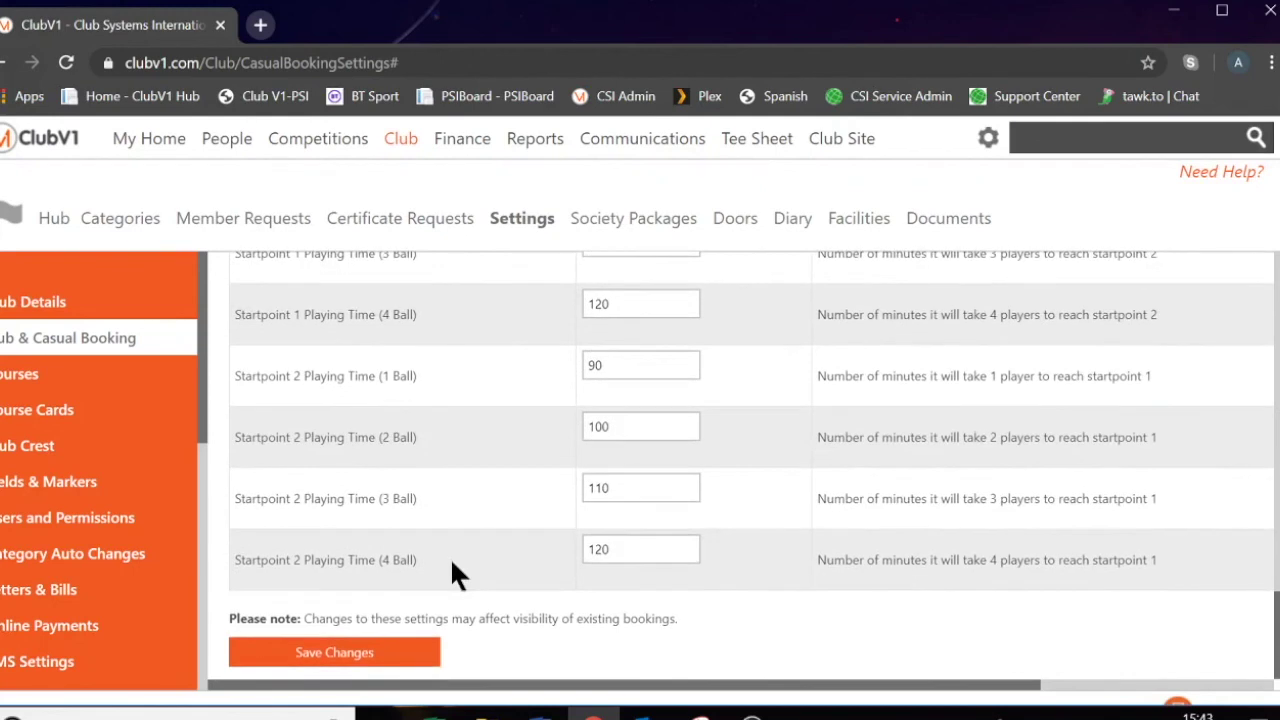
click(382, 652)
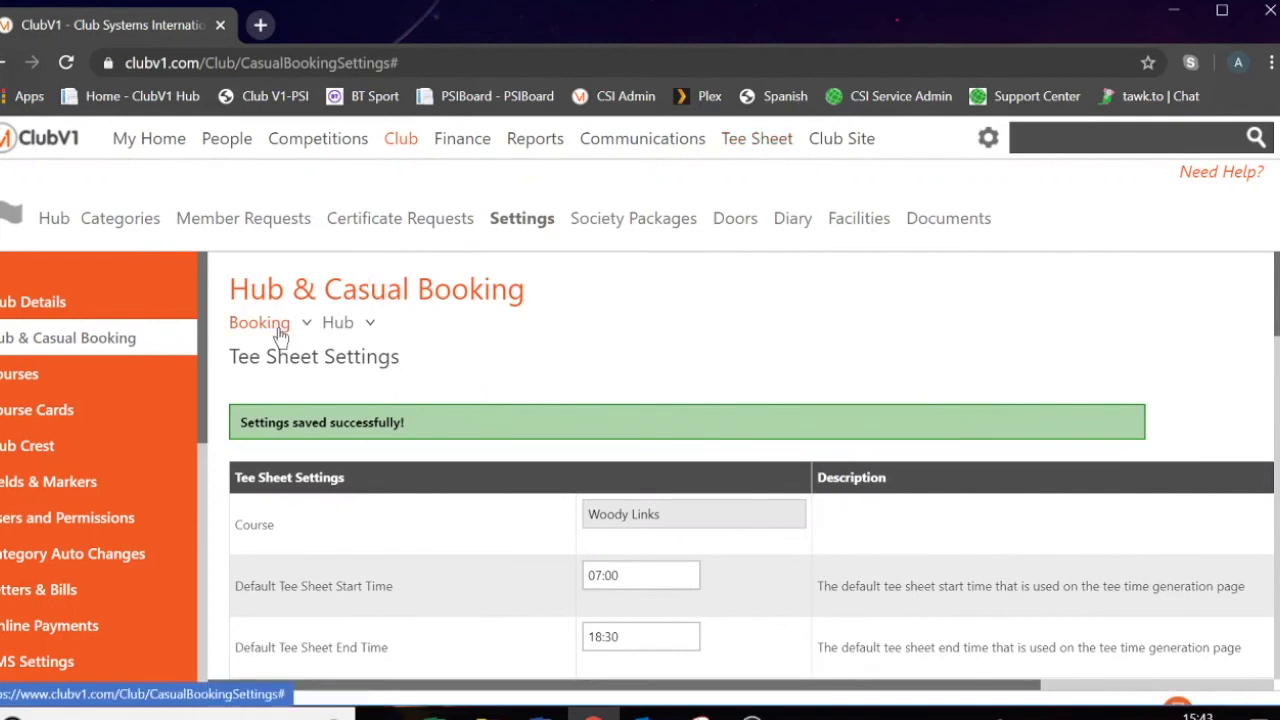
- Generate a batch of Woody Links tee times with start date 01/07/2020 and end date 31/07/2020
click(281, 335)
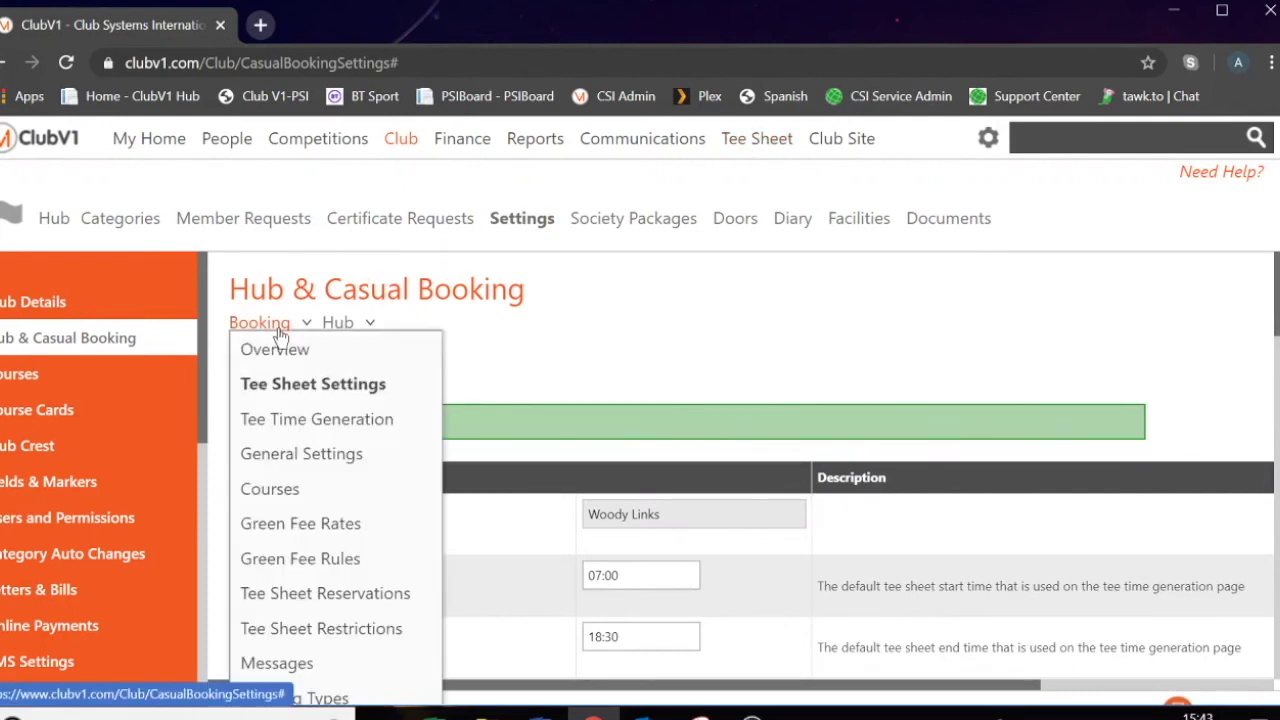
click(290, 418)
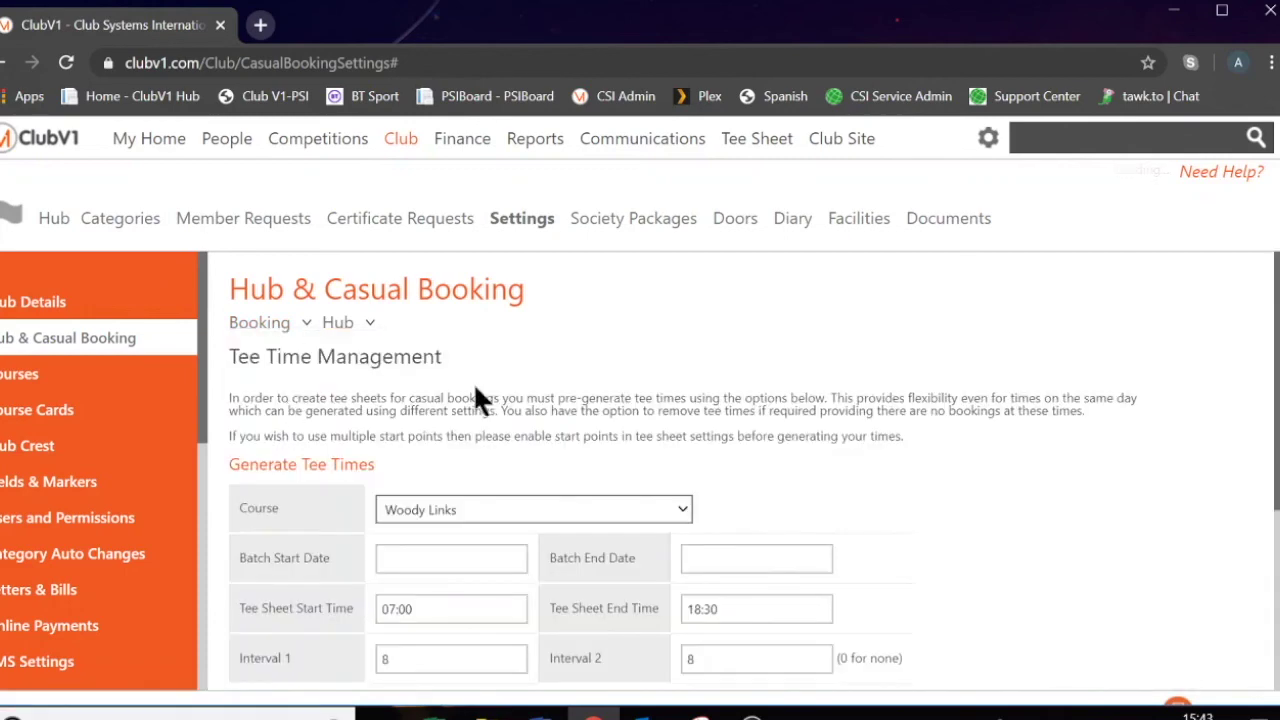
scroll(521, 386, down, 2)
click(521, 386)
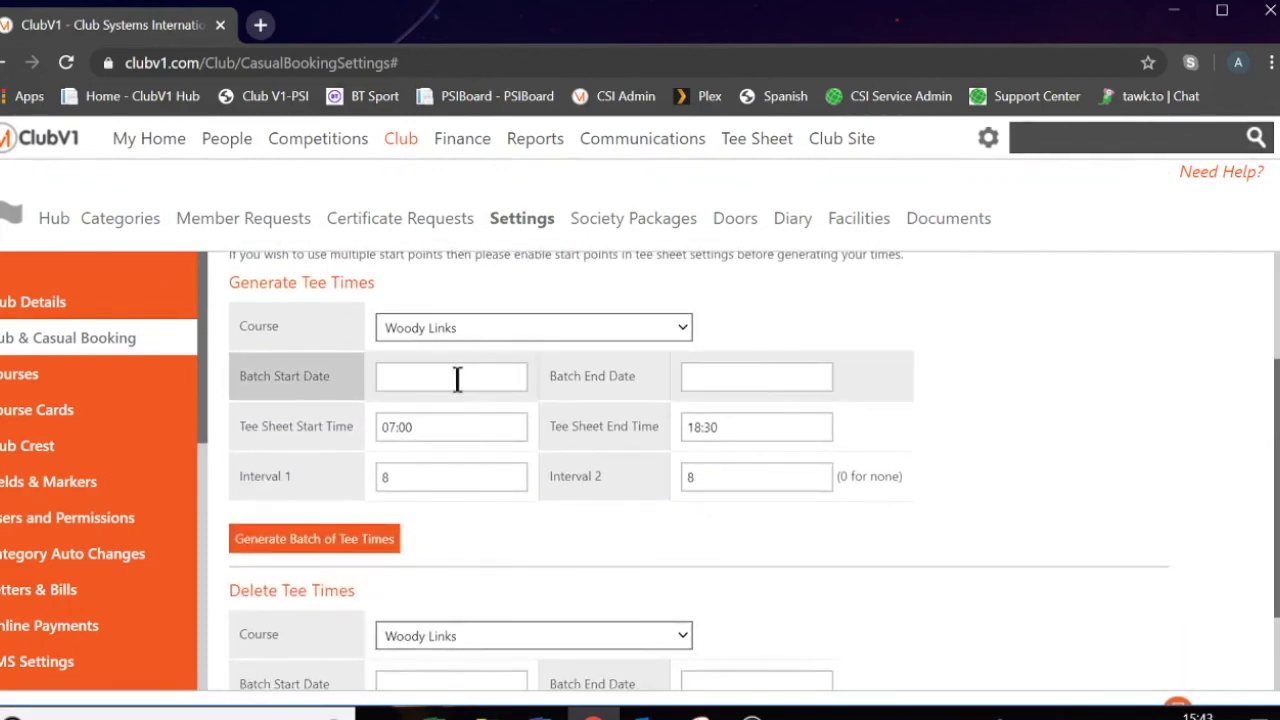
click(580, 411)
click(580, 411)
click(488, 461)
click(745, 377)
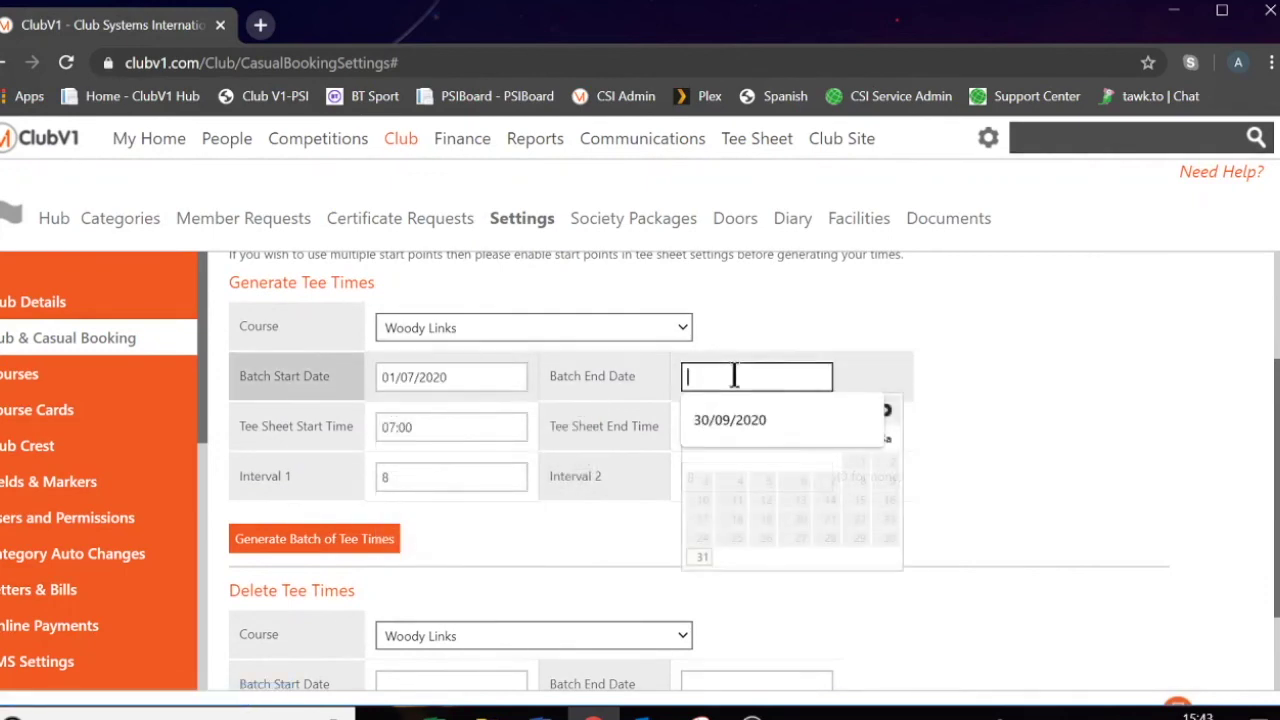
click(886, 410)
click(886, 410)
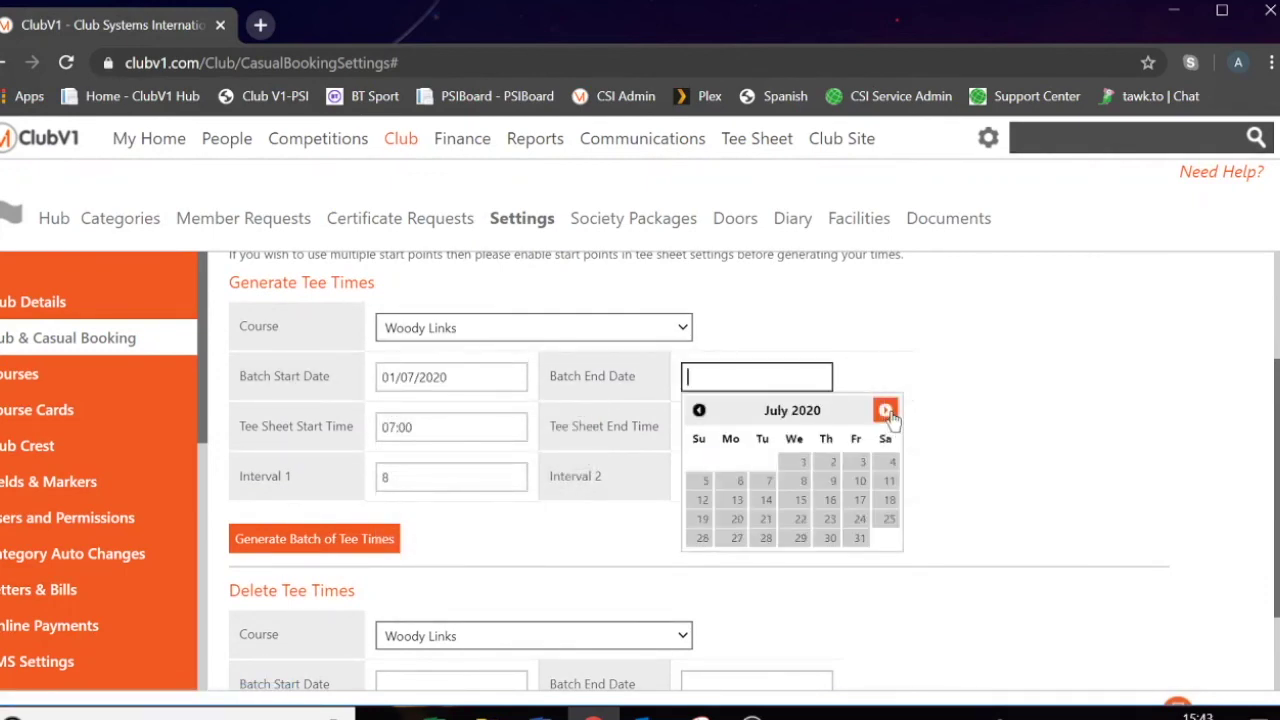
click(860, 537)
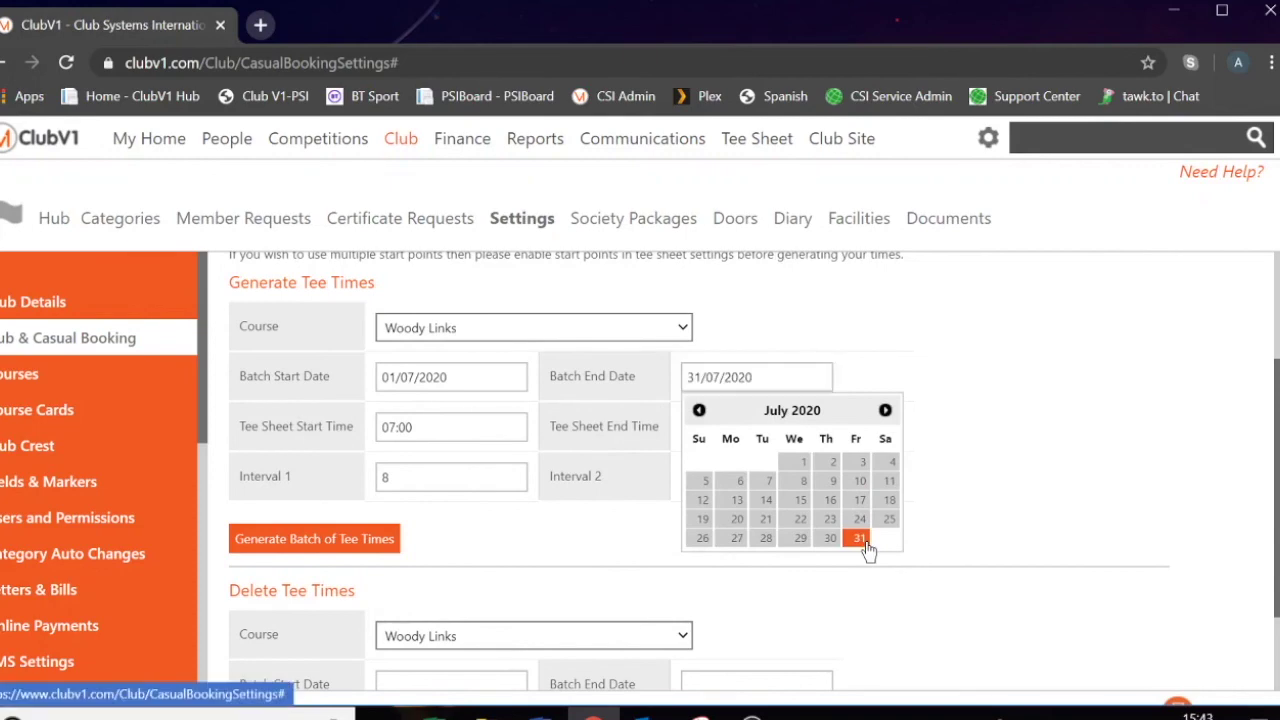
click(335, 541)
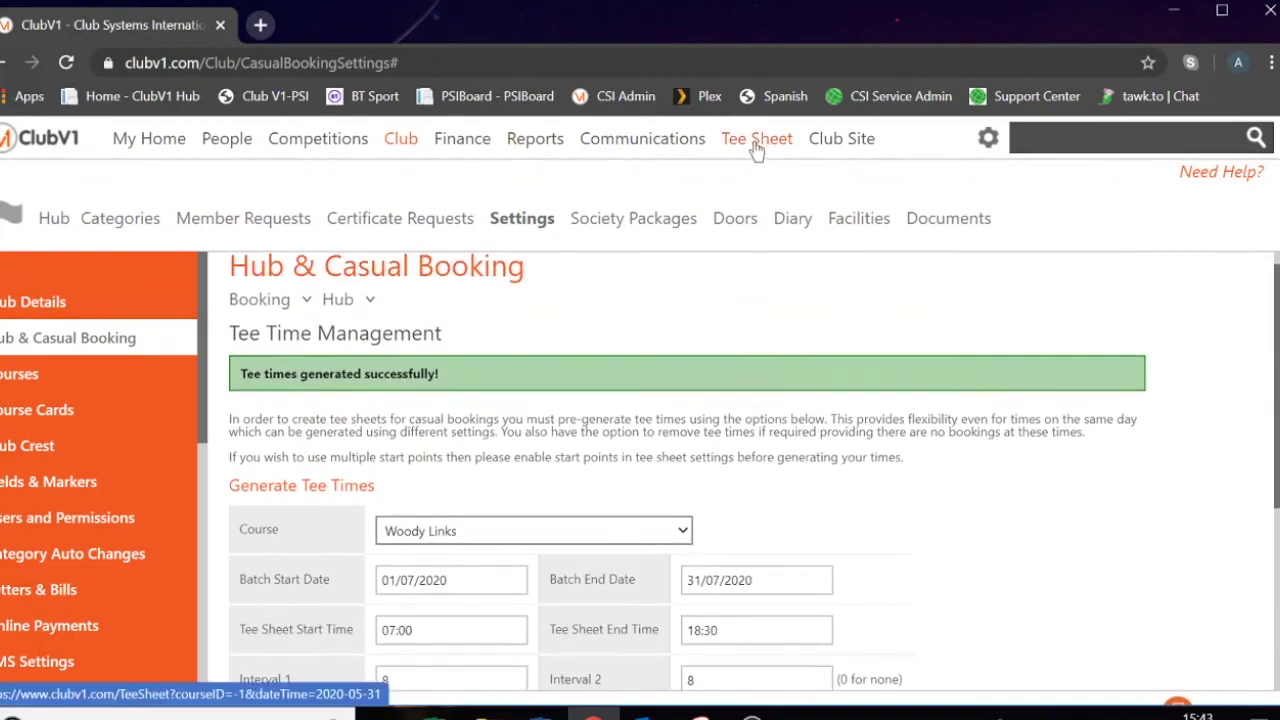
- Open the tee sheet and use the calendar to show Wednesday 1 July 2020
click(756, 143)
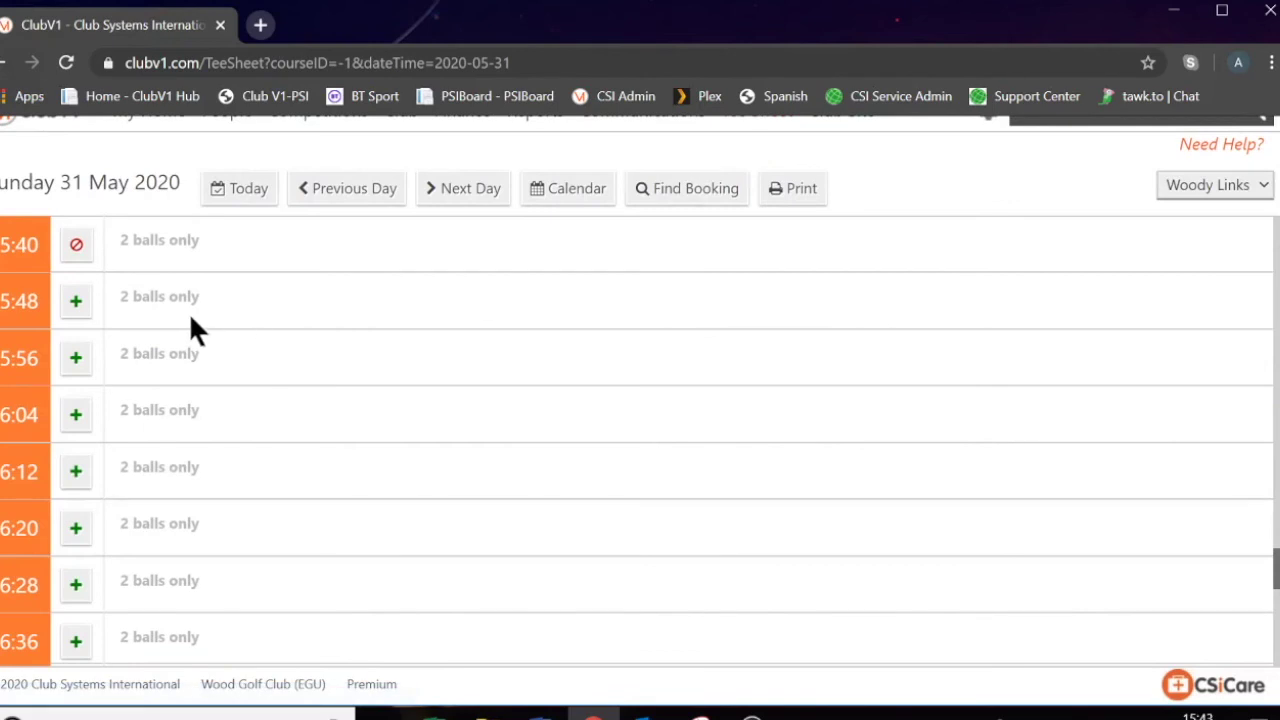
click(459, 199)
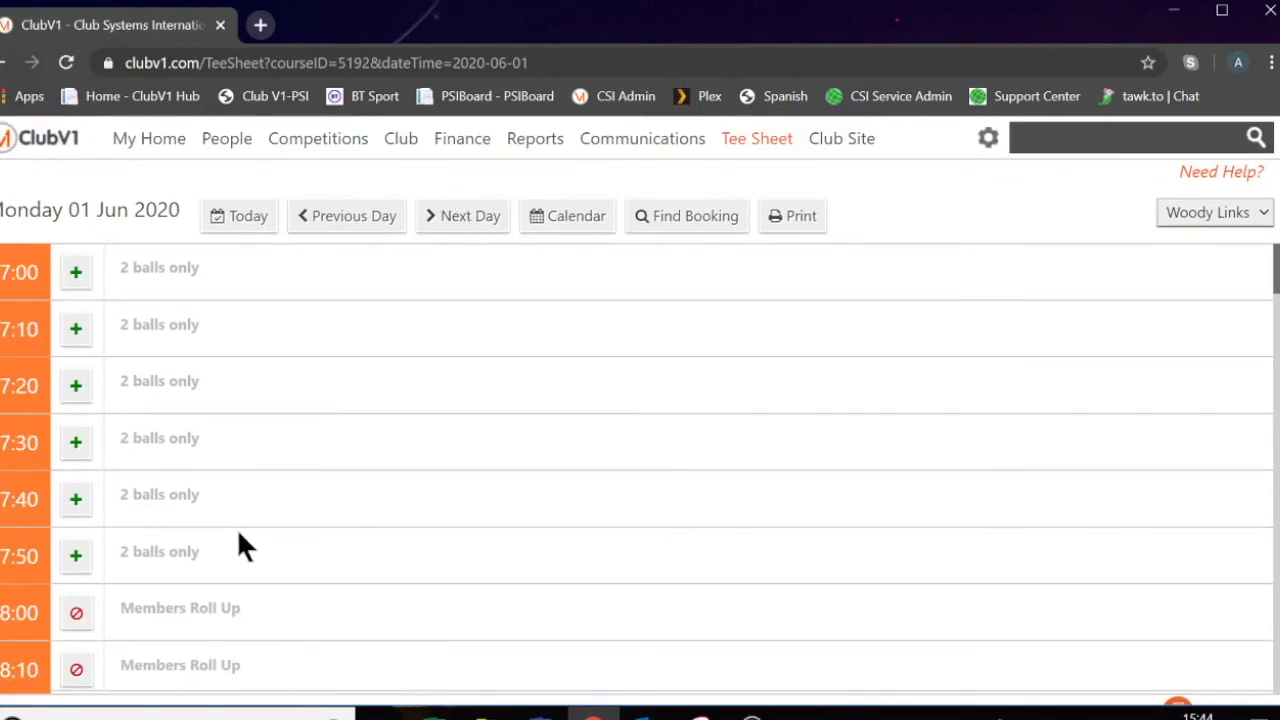
click(566, 217)
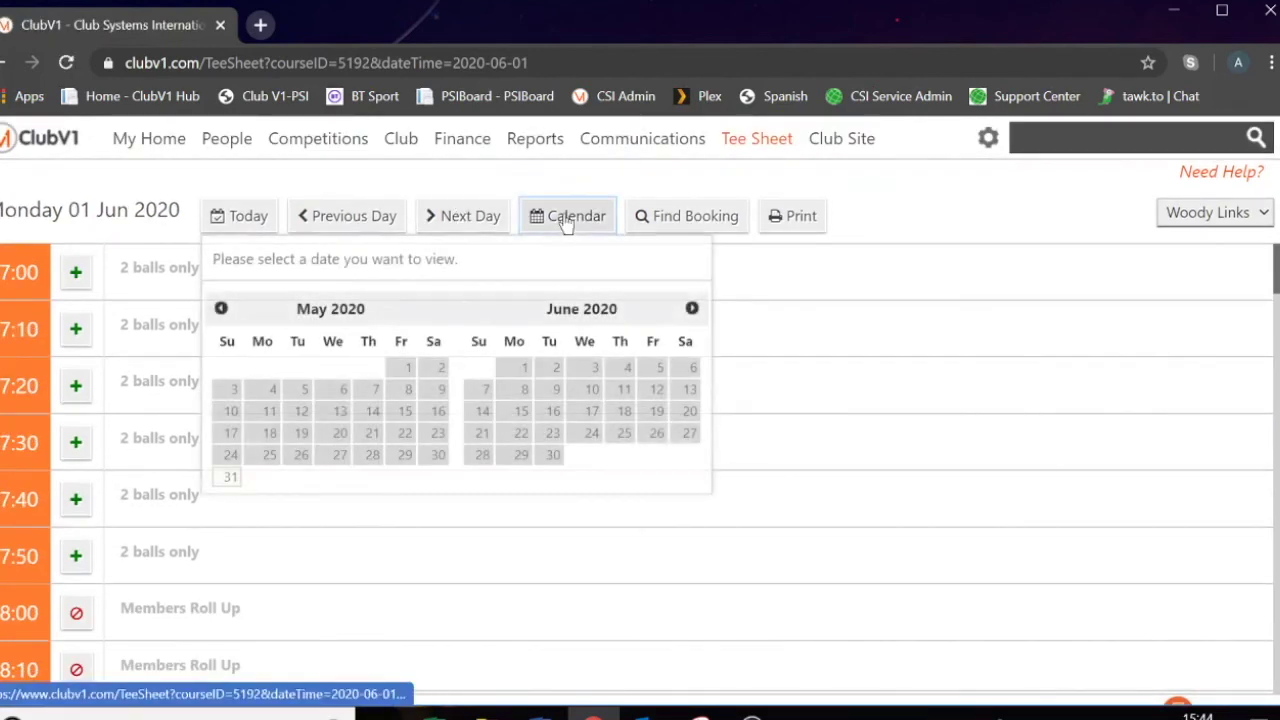
click(692, 311)
click(590, 372)
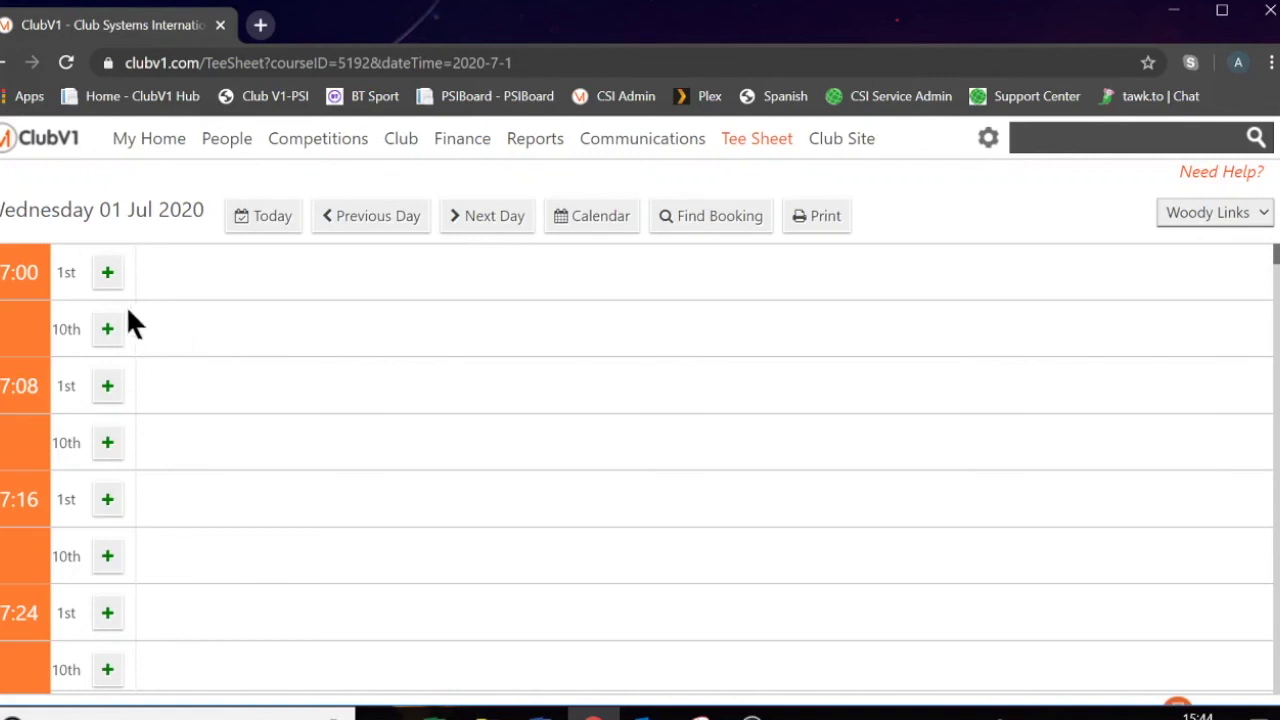
click(109, 284)
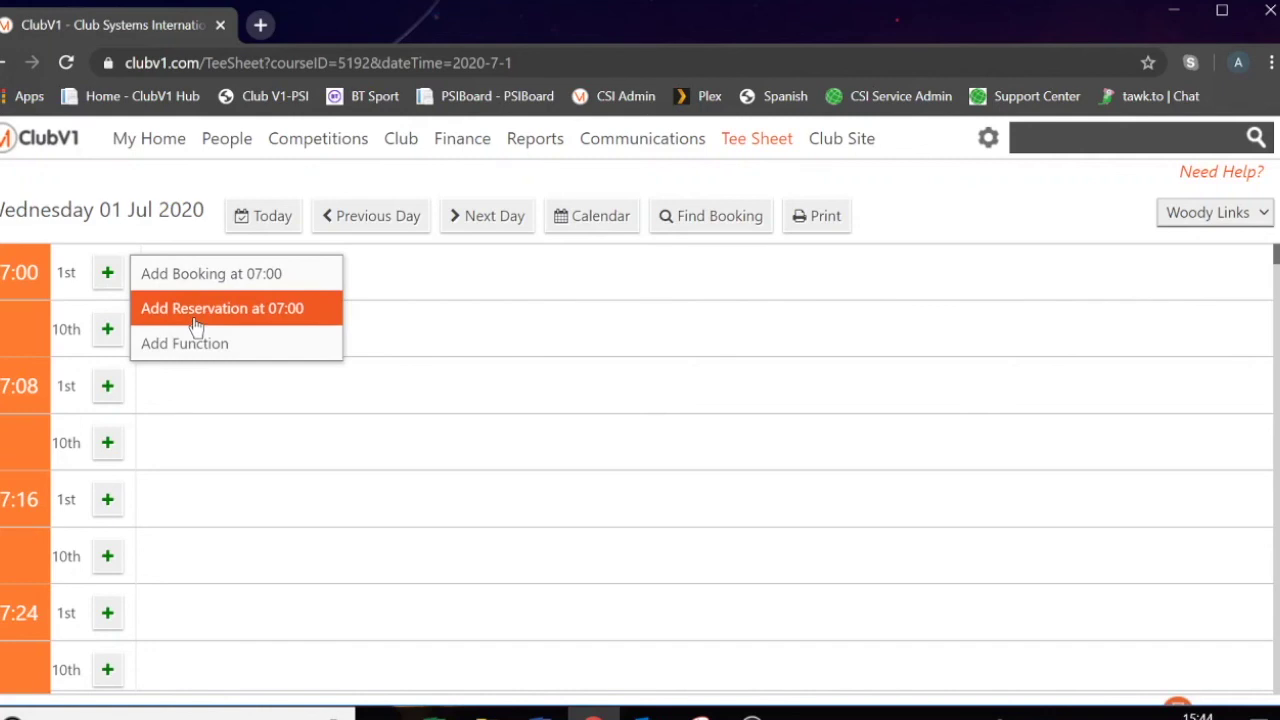
- Add a 07:00 1st-tee reservation named 'Two Balls Only' with public message 'Two Balls Only'
click(371, 301)
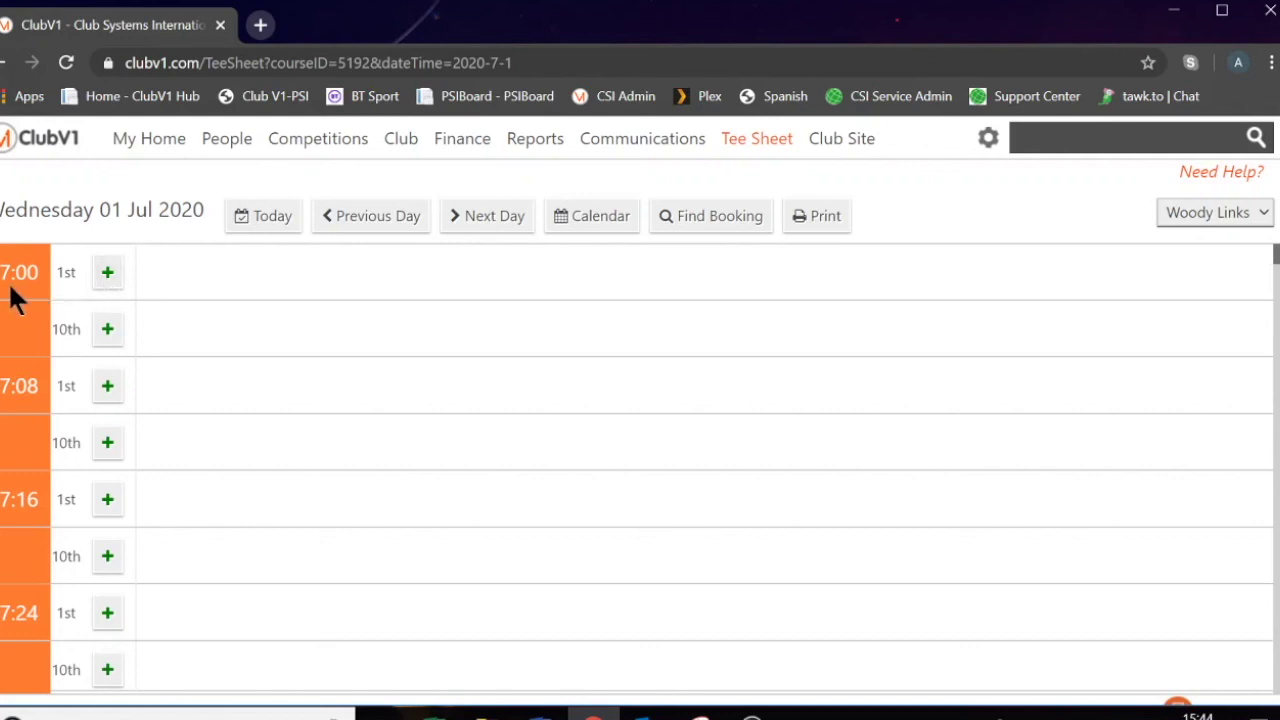
click(106, 276)
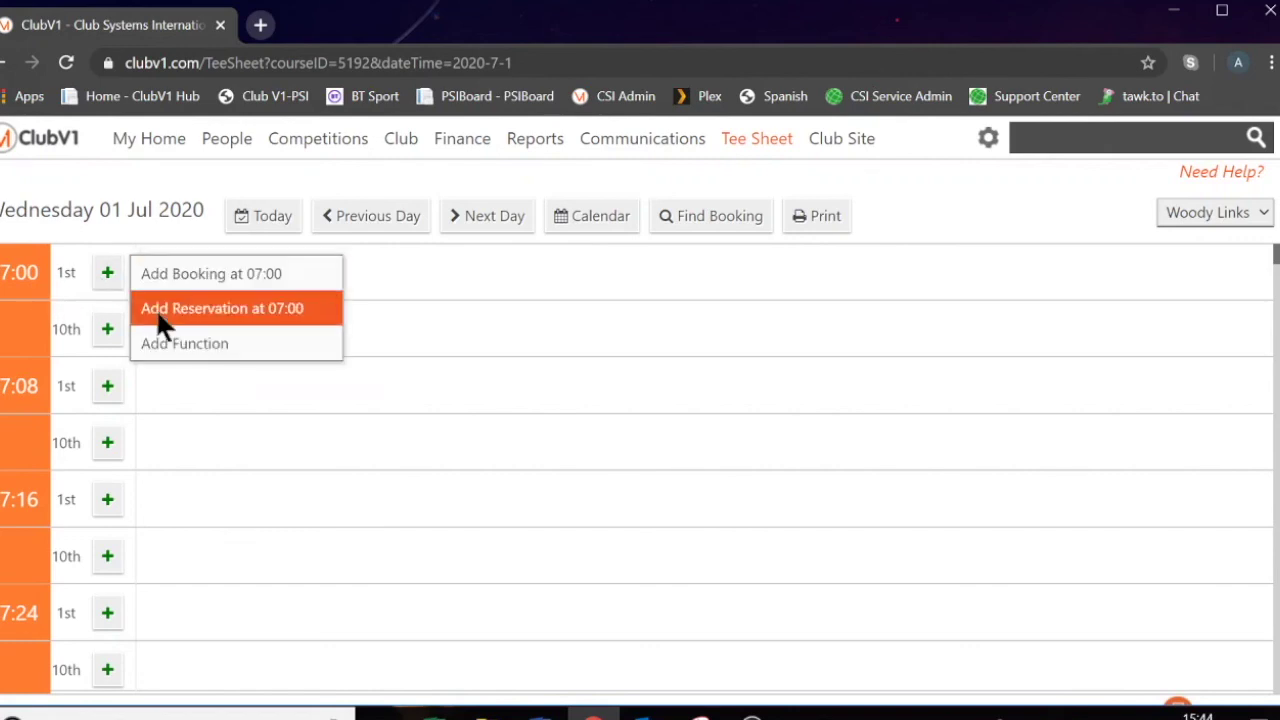
click(155, 308)
text(Two Balls Only)
click(389, 378)
text(Two Balls Only)
- Set Reserved Slot Count to 2 and End Time to 12:00, then save the reservation
scroll(420, 392, down, 1)
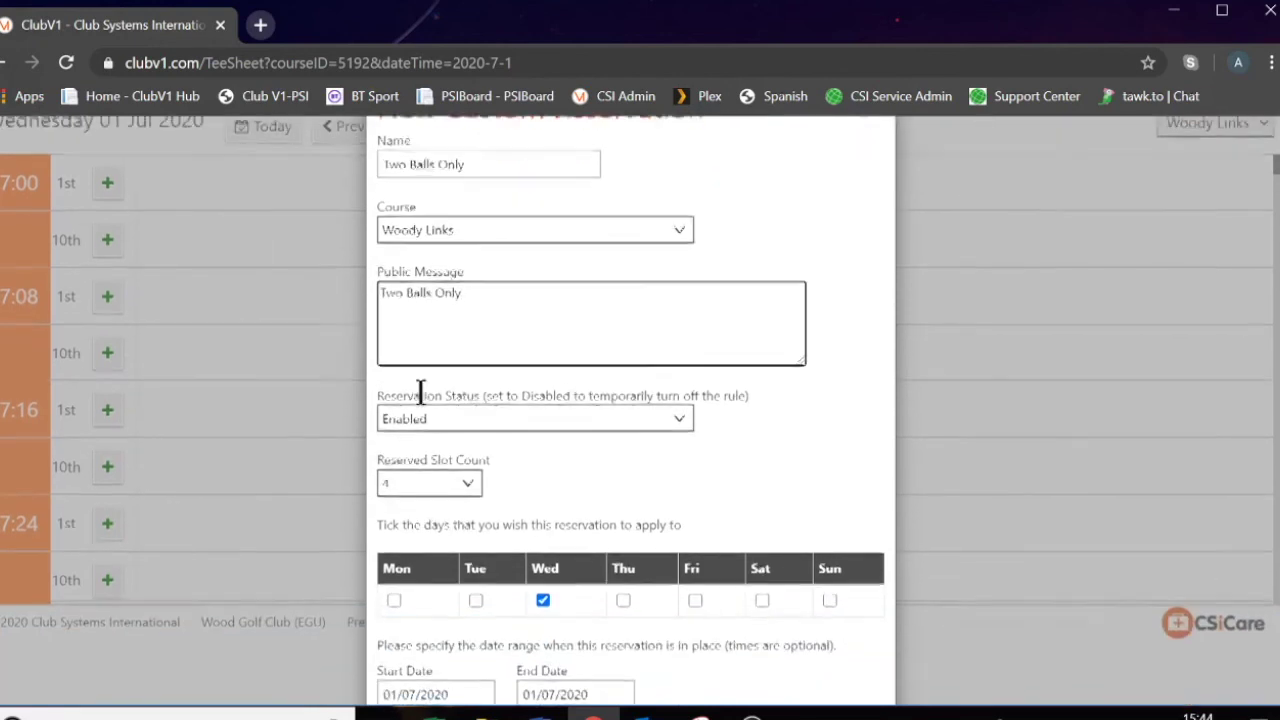
click(468, 480)
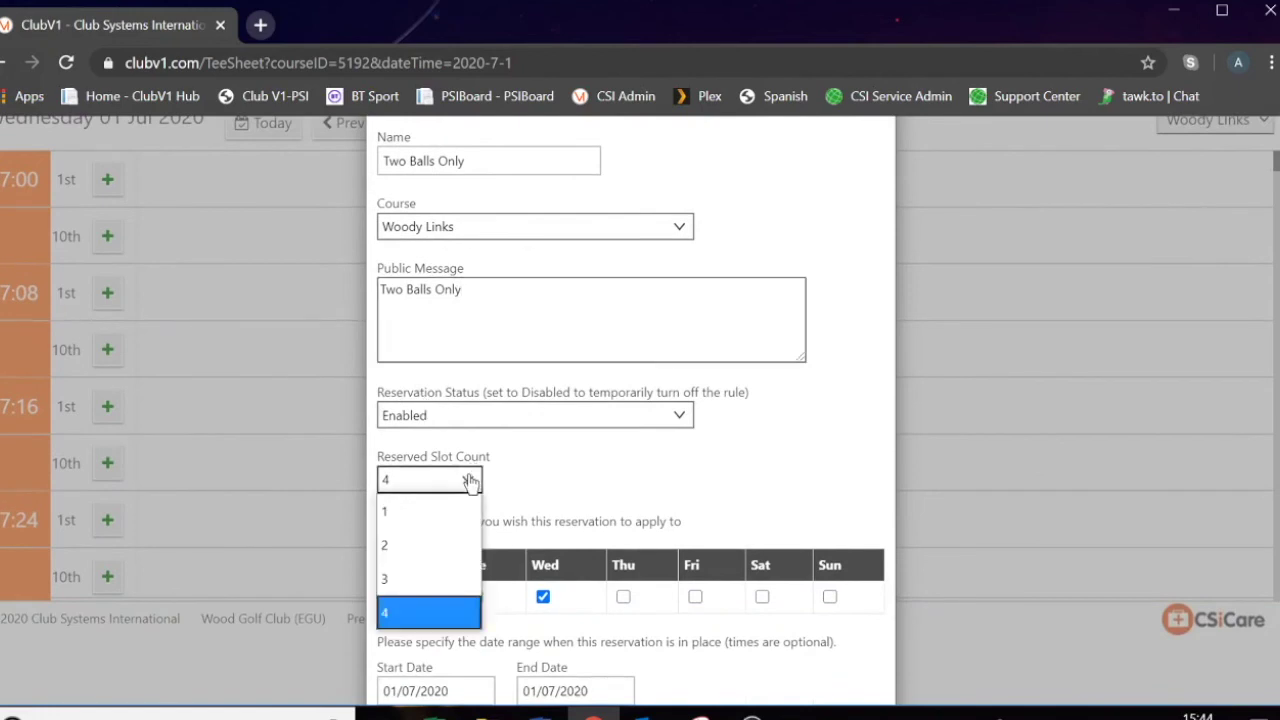
click(458, 546)
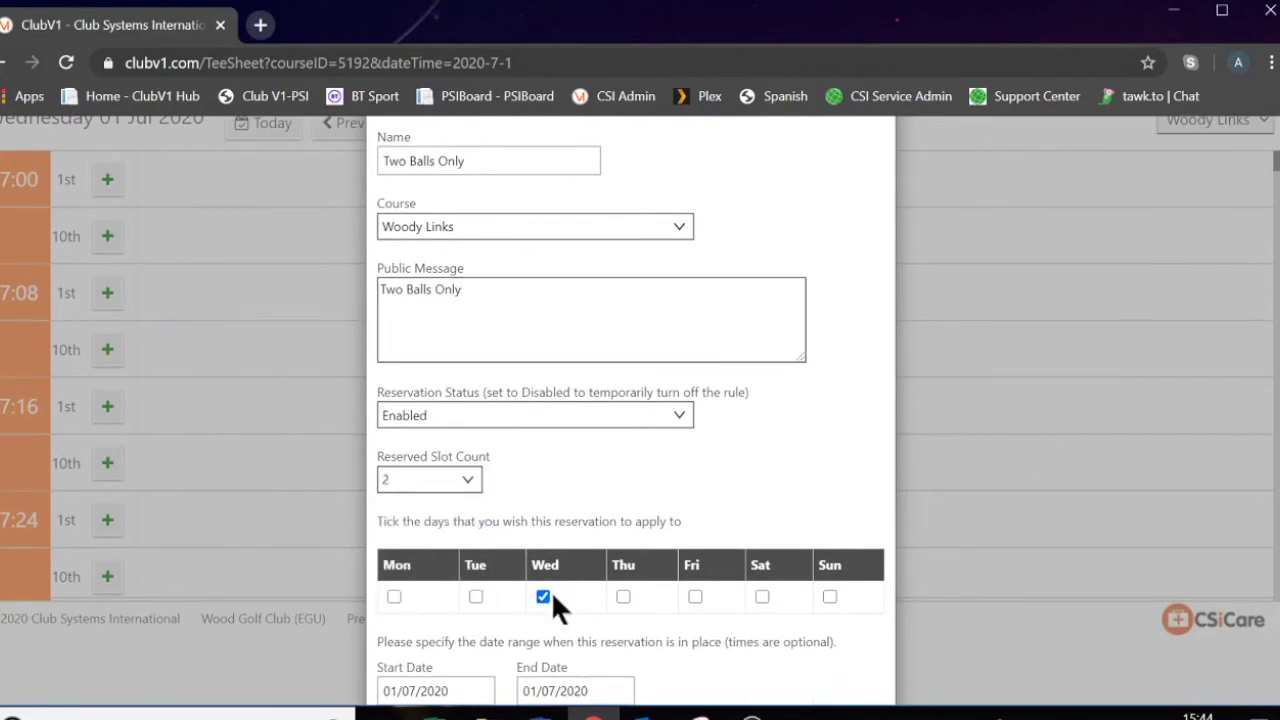
scroll(551, 600, down, 2)
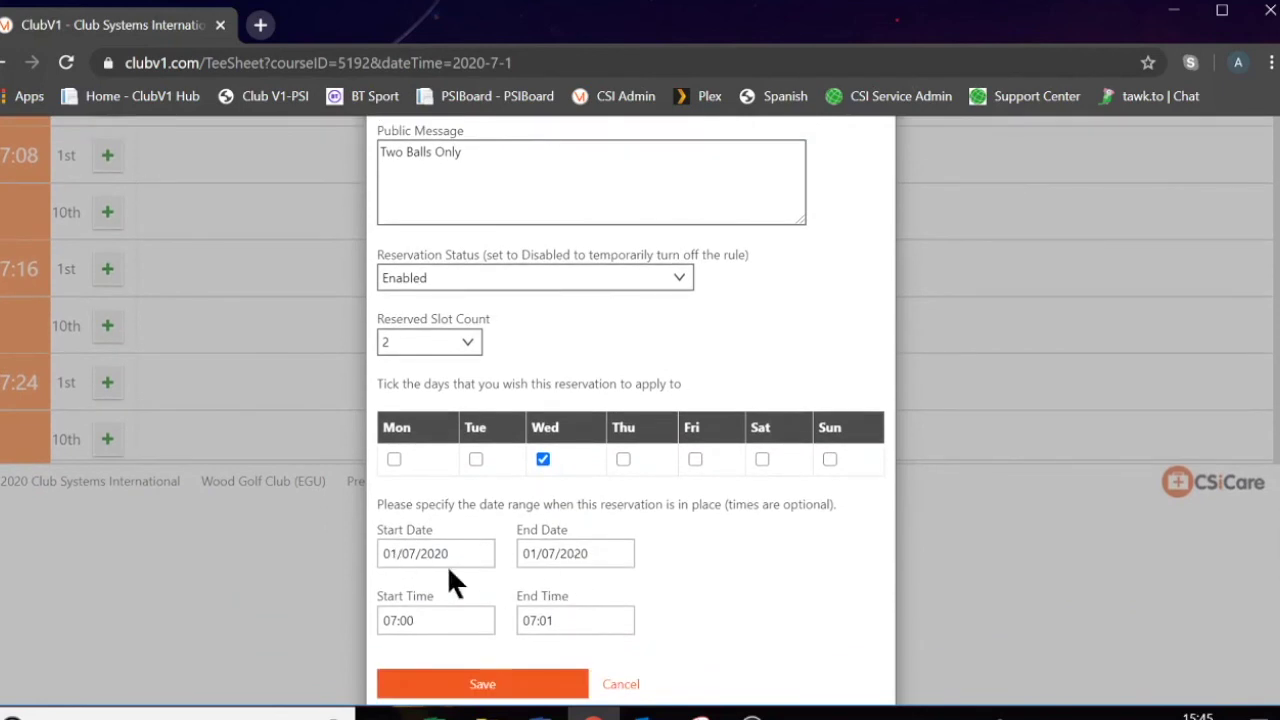
click(563, 614)
drag(646, 528, 673, 528)
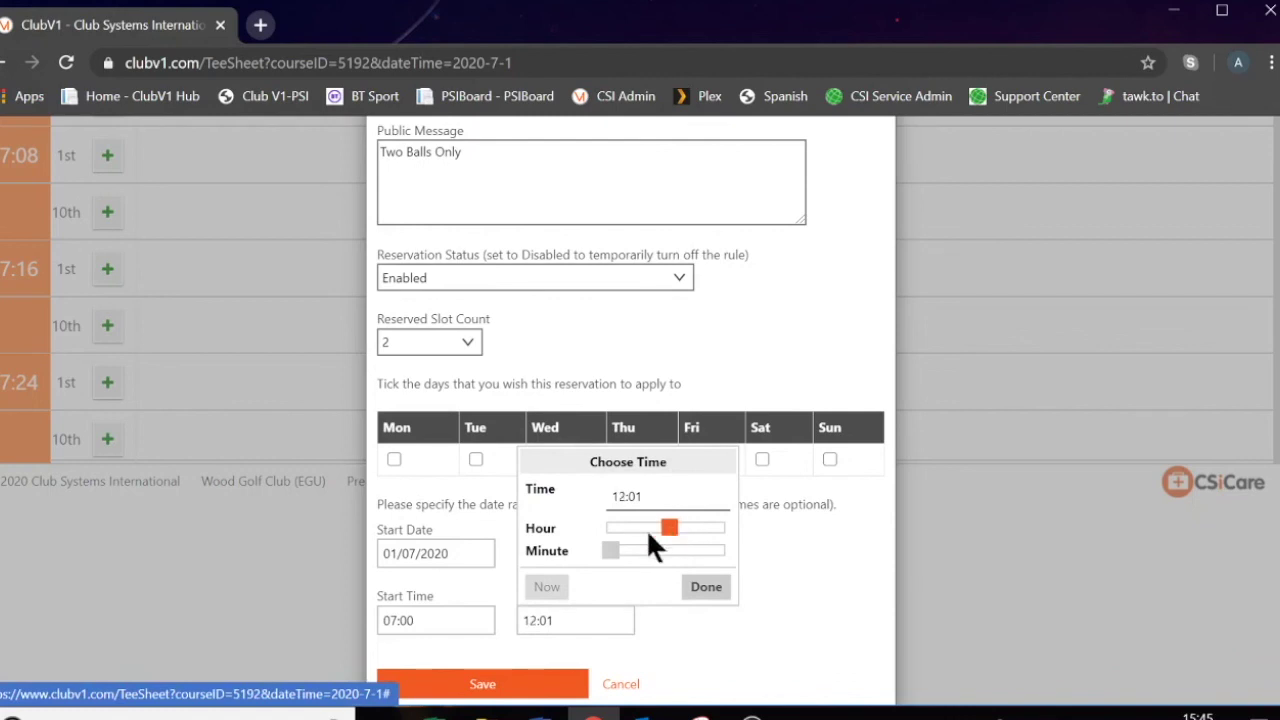
drag(610, 553, 604, 550)
click(700, 590)
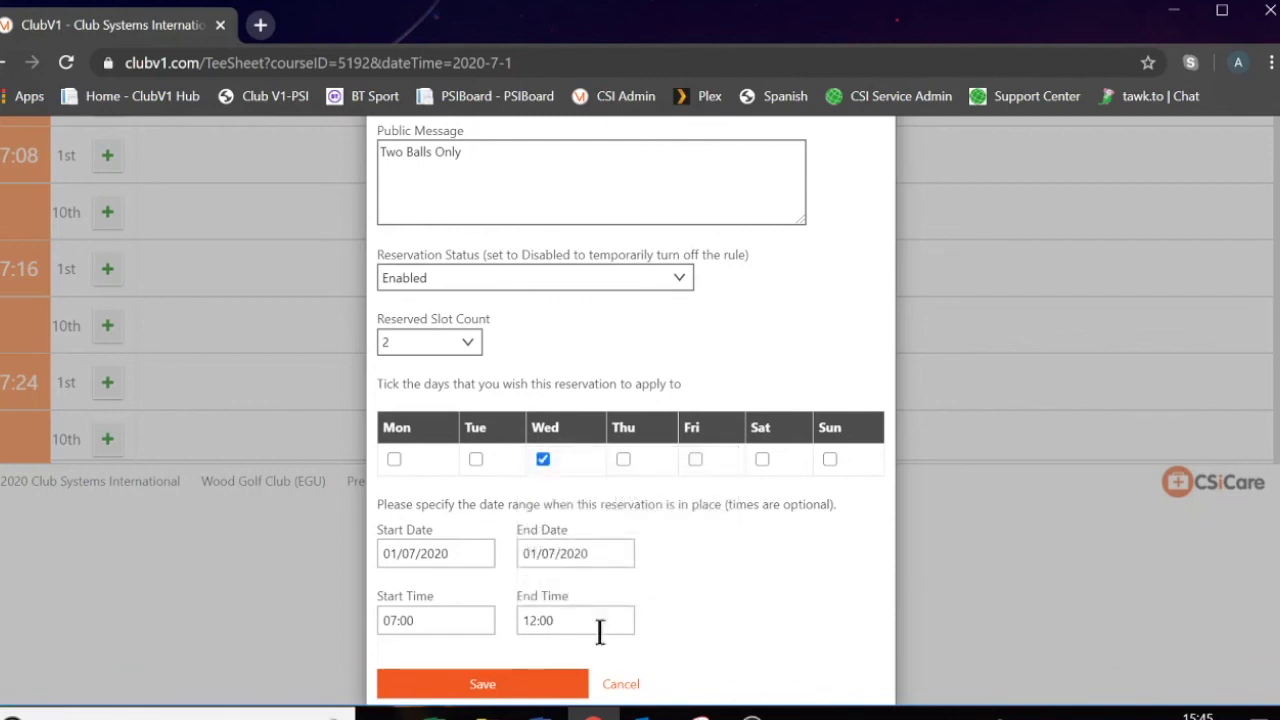
click(527, 686)
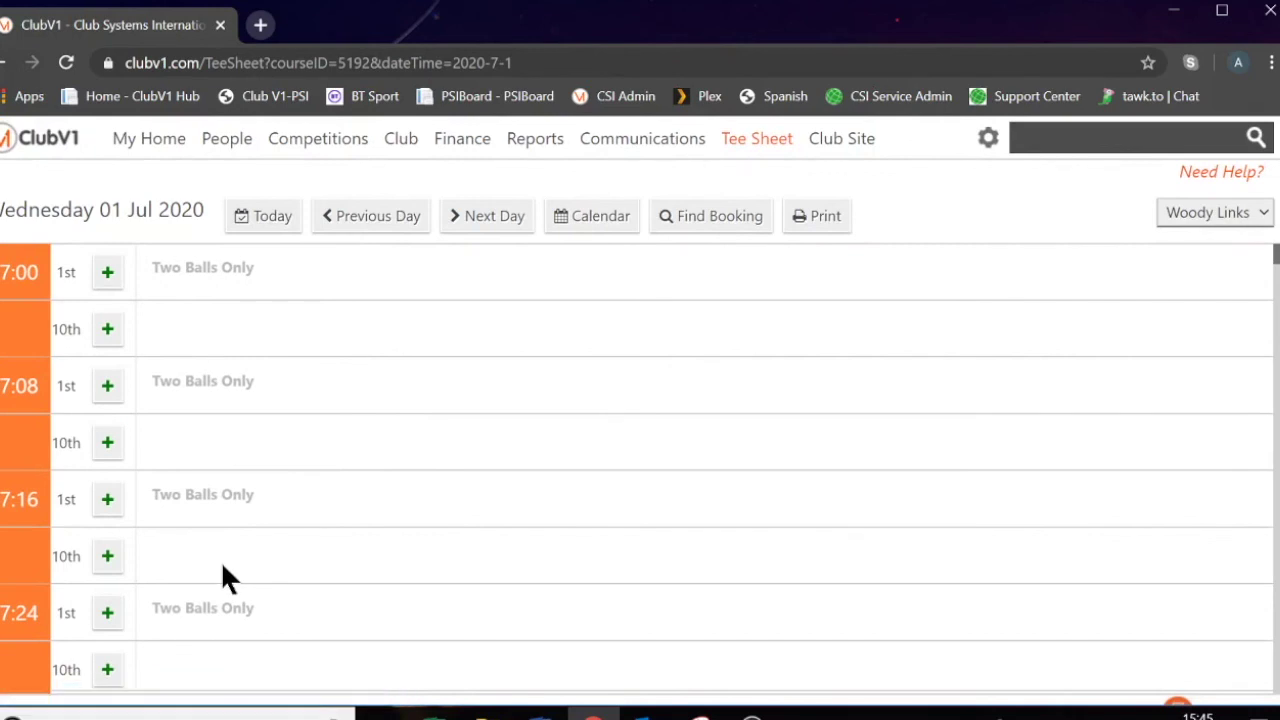
click(100, 272)
click(160, 274)
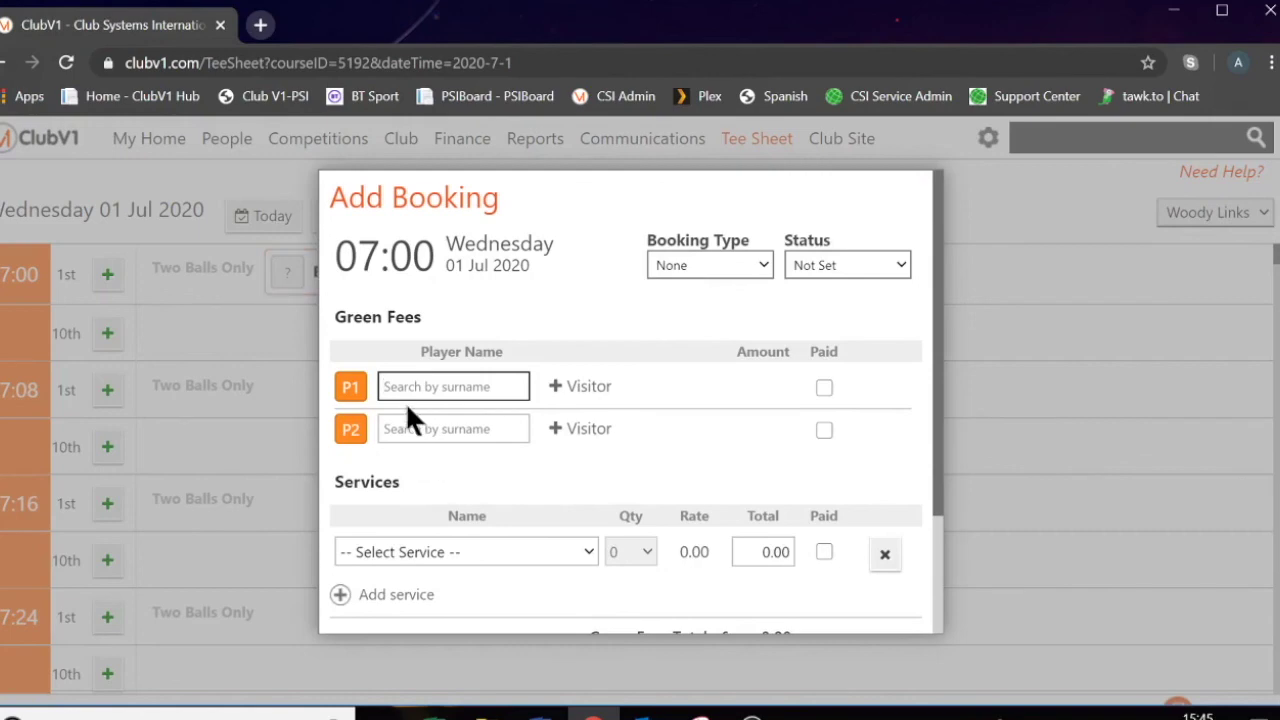
scroll(435, 468, down, 2)
click(378, 604)
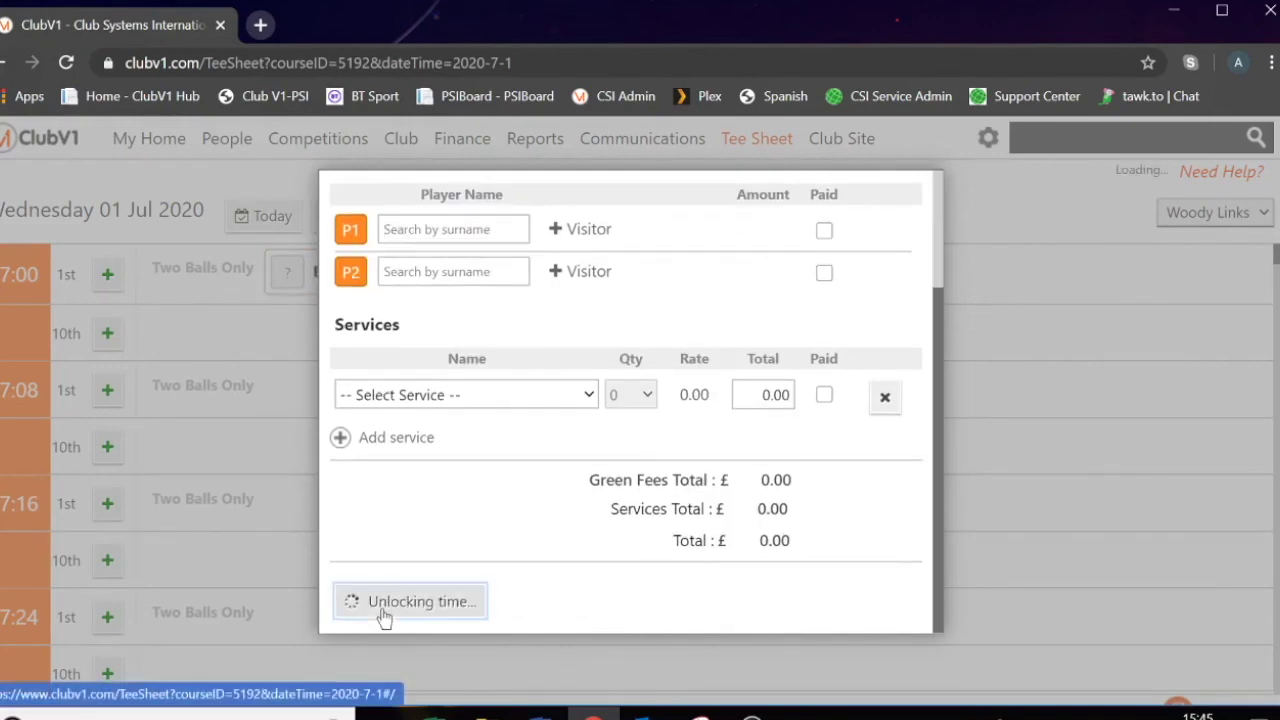
click(108, 335)
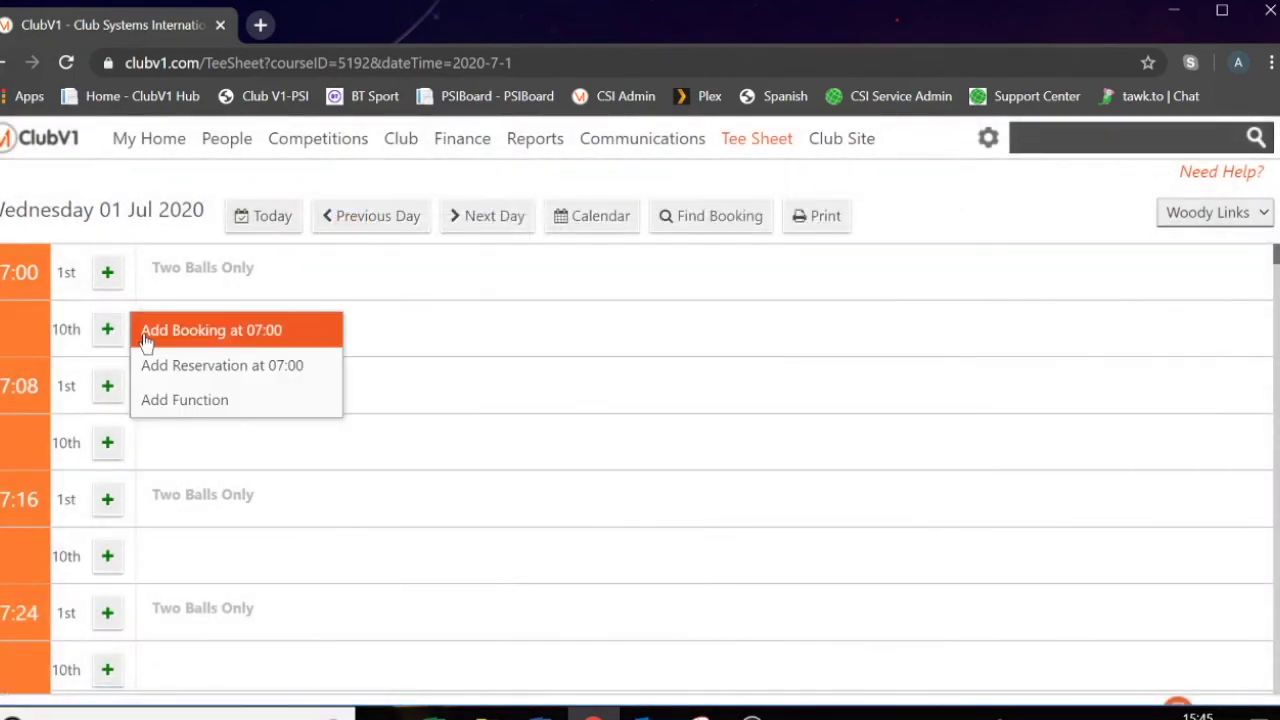
click(145, 341)
scroll(482, 568, down, 3)
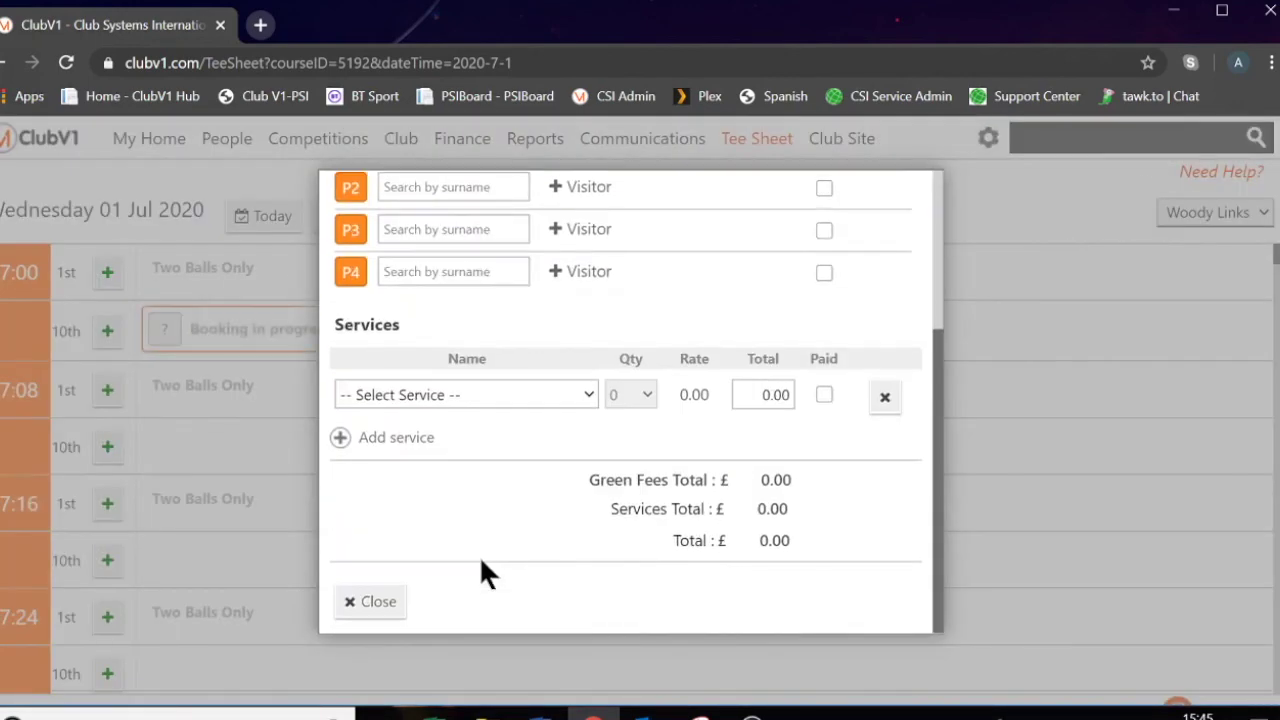
click(375, 604)
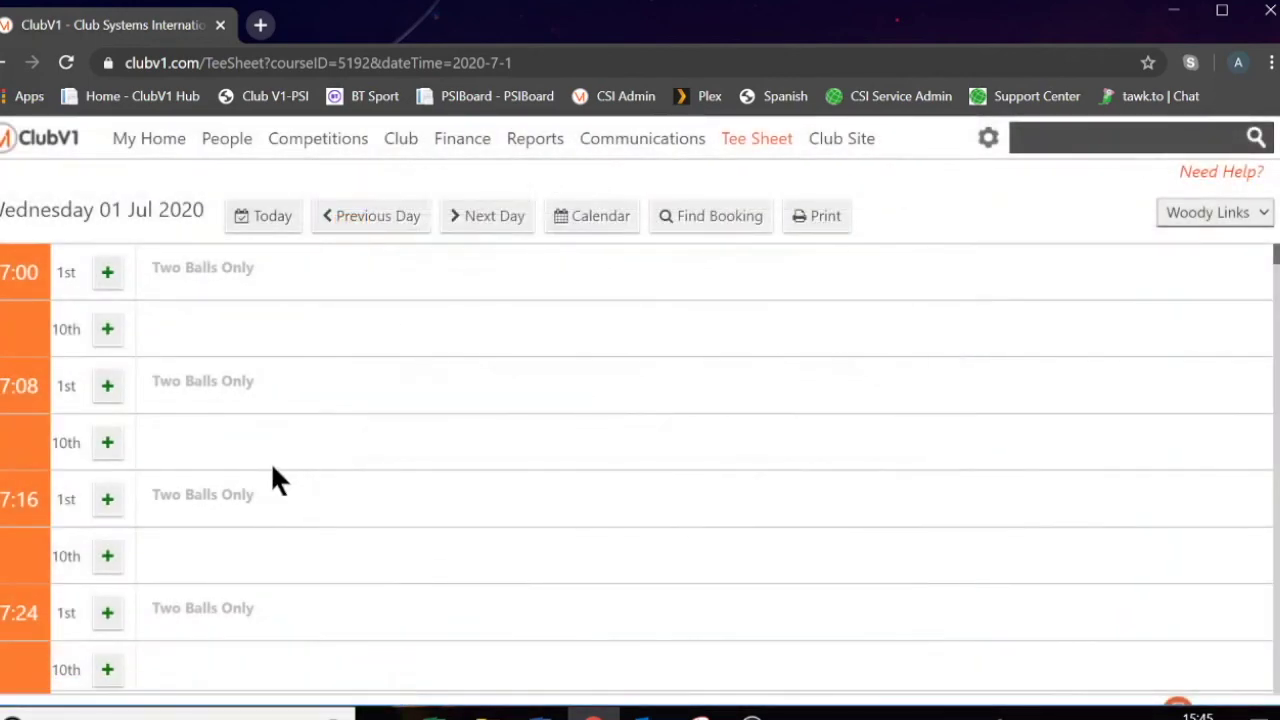
- Scroll the 1 July tee sheet down to 12:04 and add a reservation on the 10th tee
scroll(277, 480, down, 3)
scroll(274, 470, down, 3)
scroll(274, 470, down, 15)
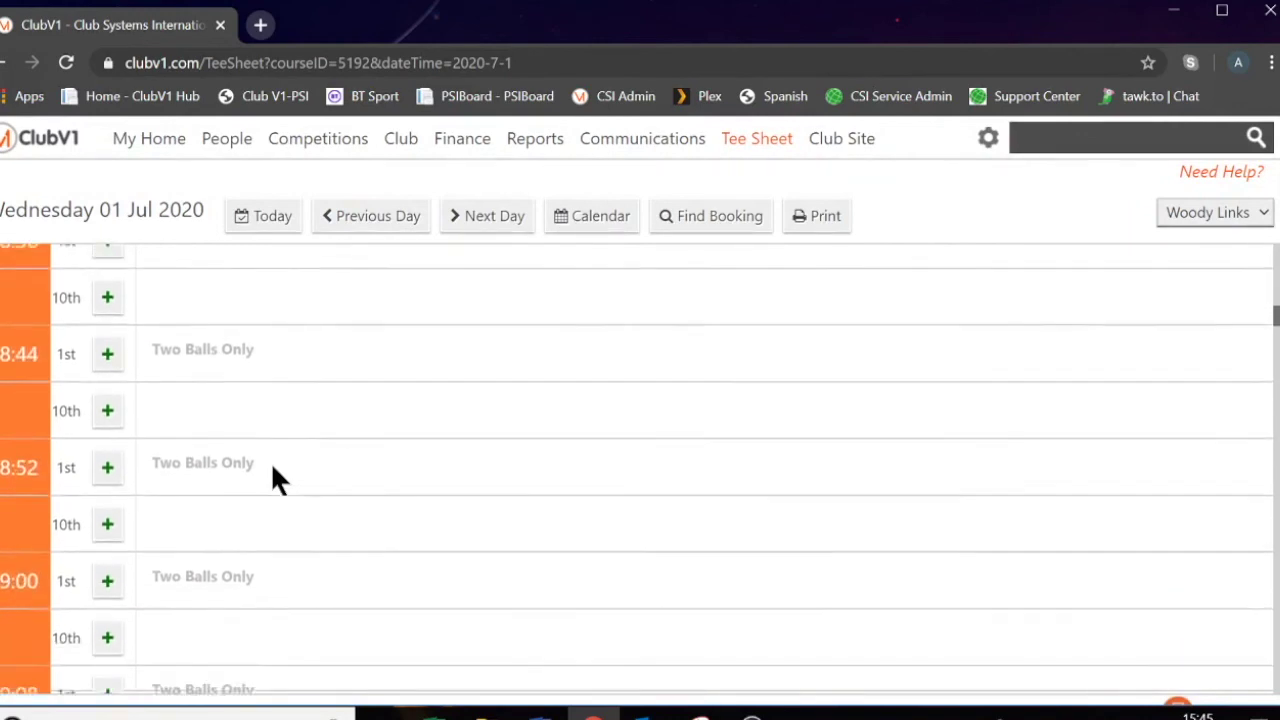
scroll(274, 470, down, 13)
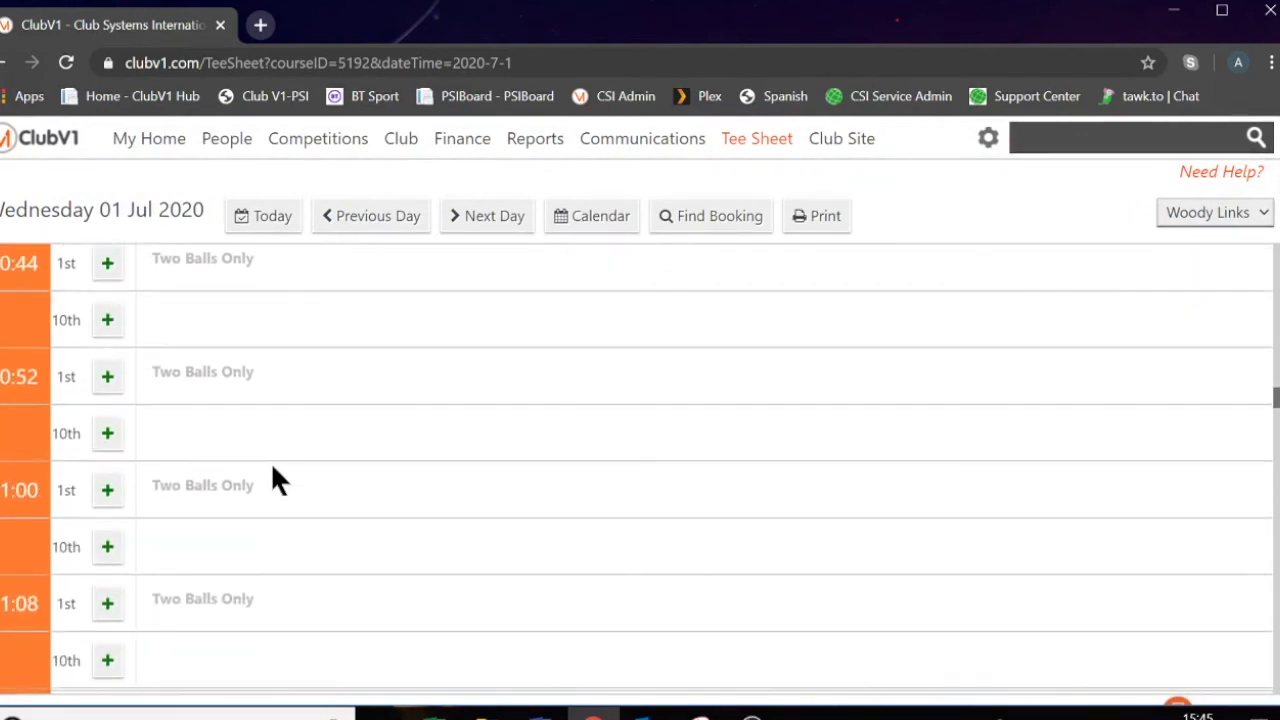
scroll(272, 466, down, 6)
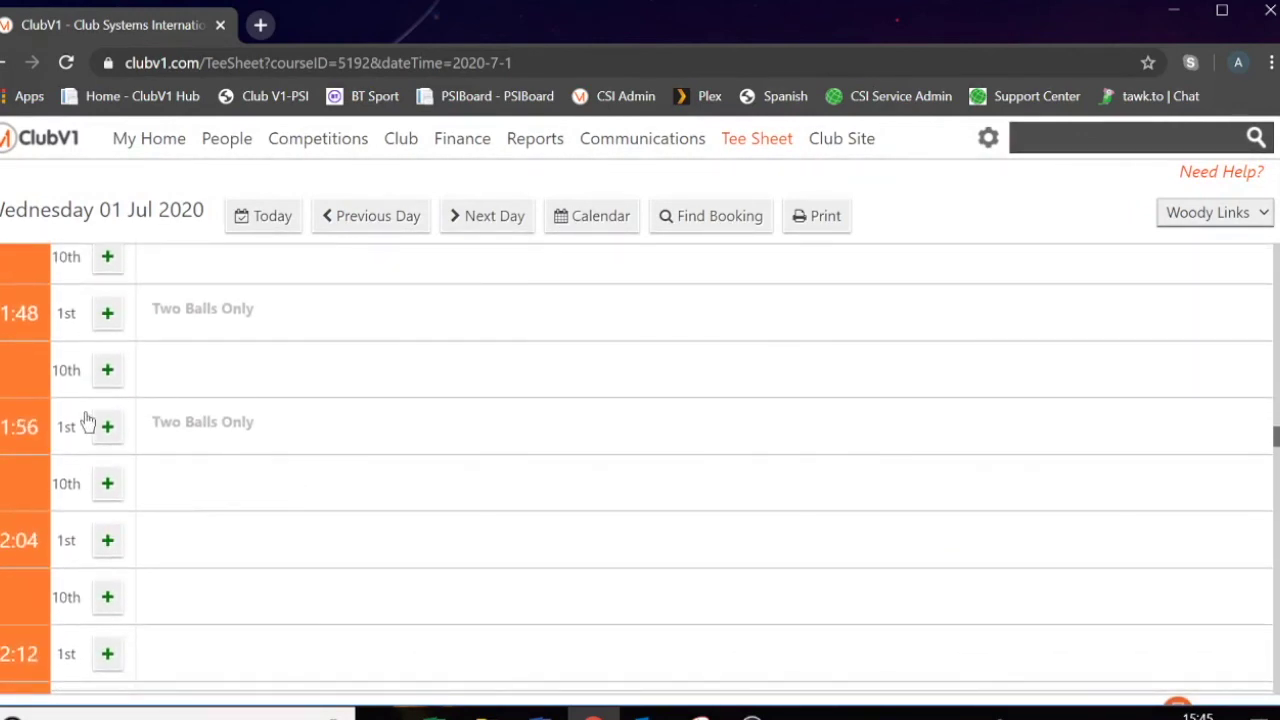
scroll(205, 494, down, 2)
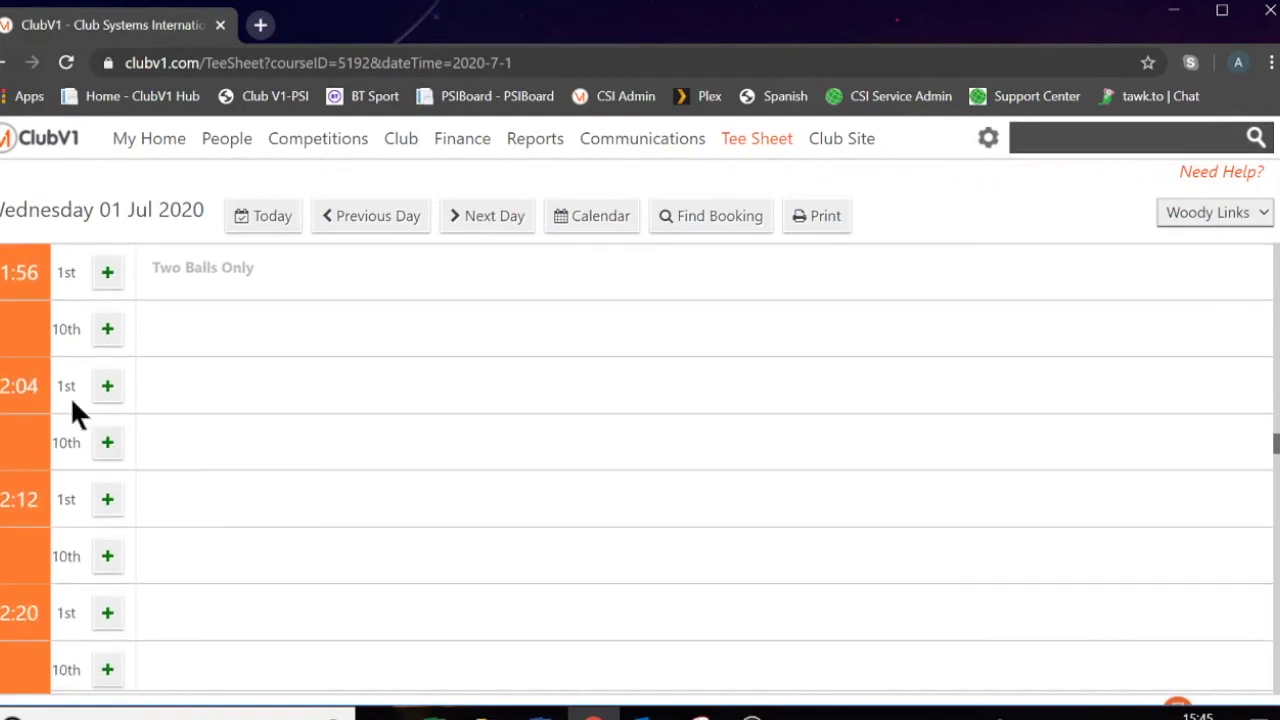
click(108, 452)
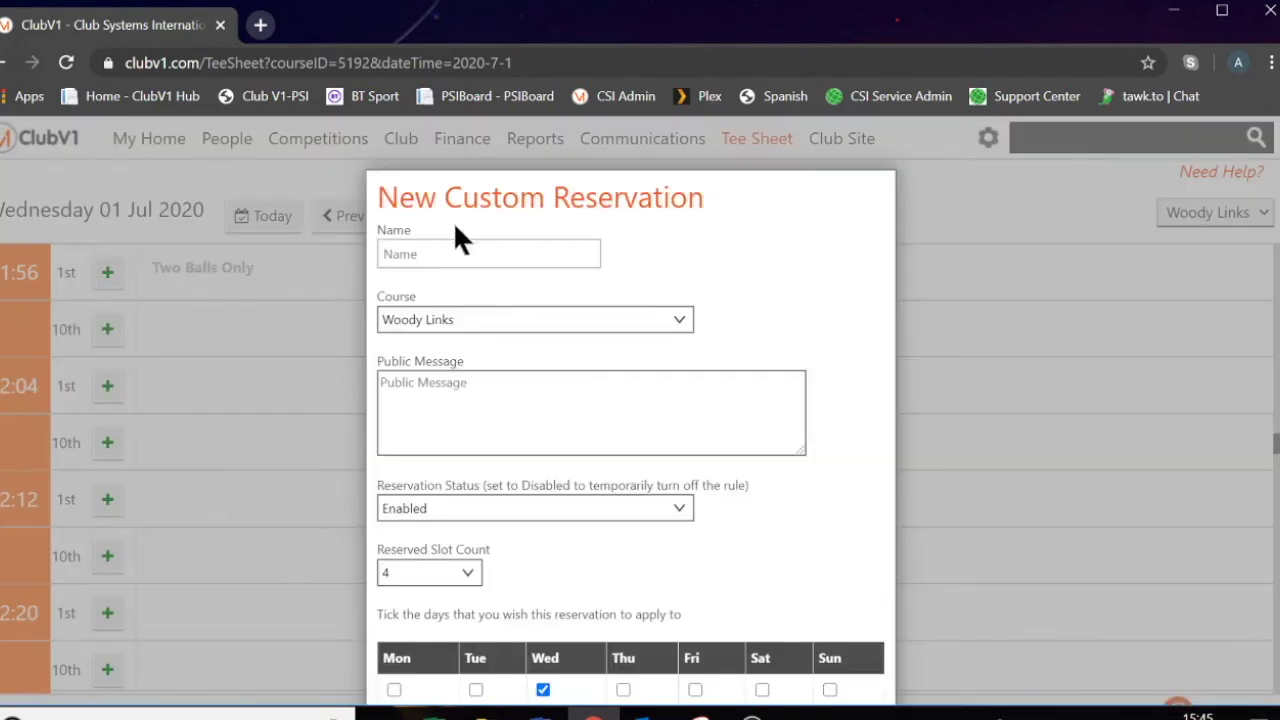
- Enter 'Two Balls Only' as both the reservation Name and Public Message
click(450, 251)
text(Two Balls Only)
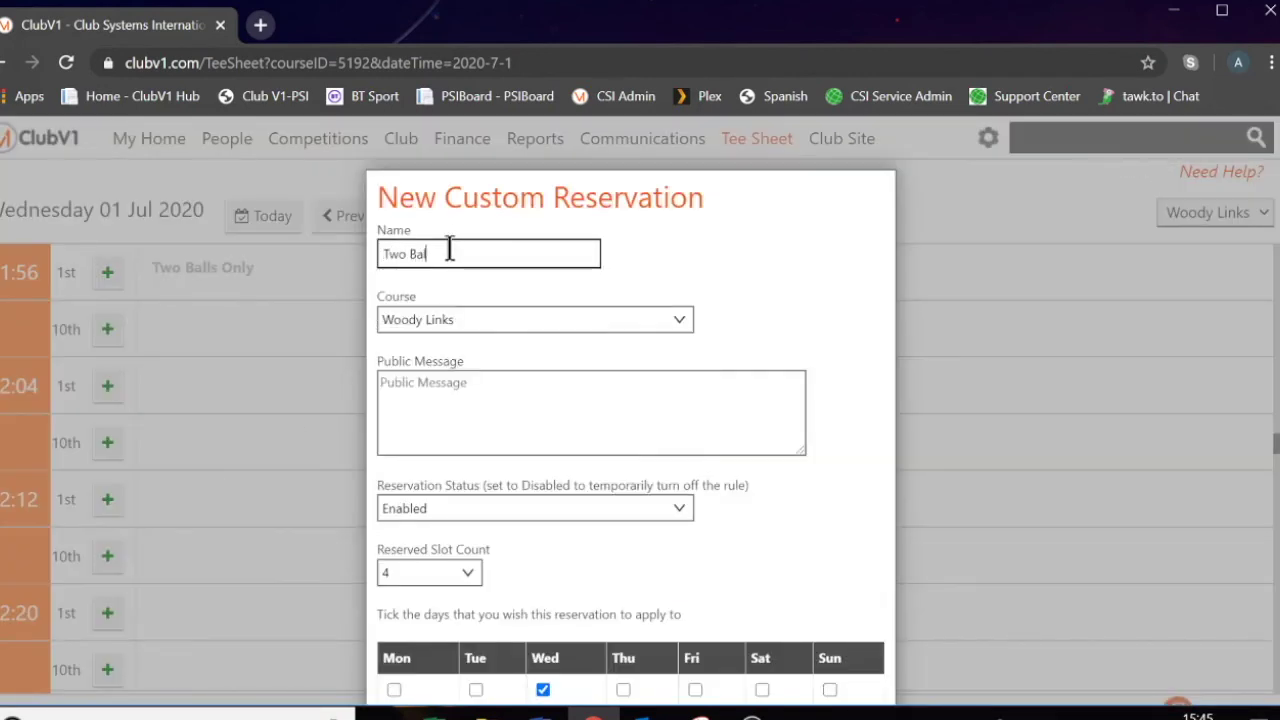
click(434, 383)
text(Two Balls Only)
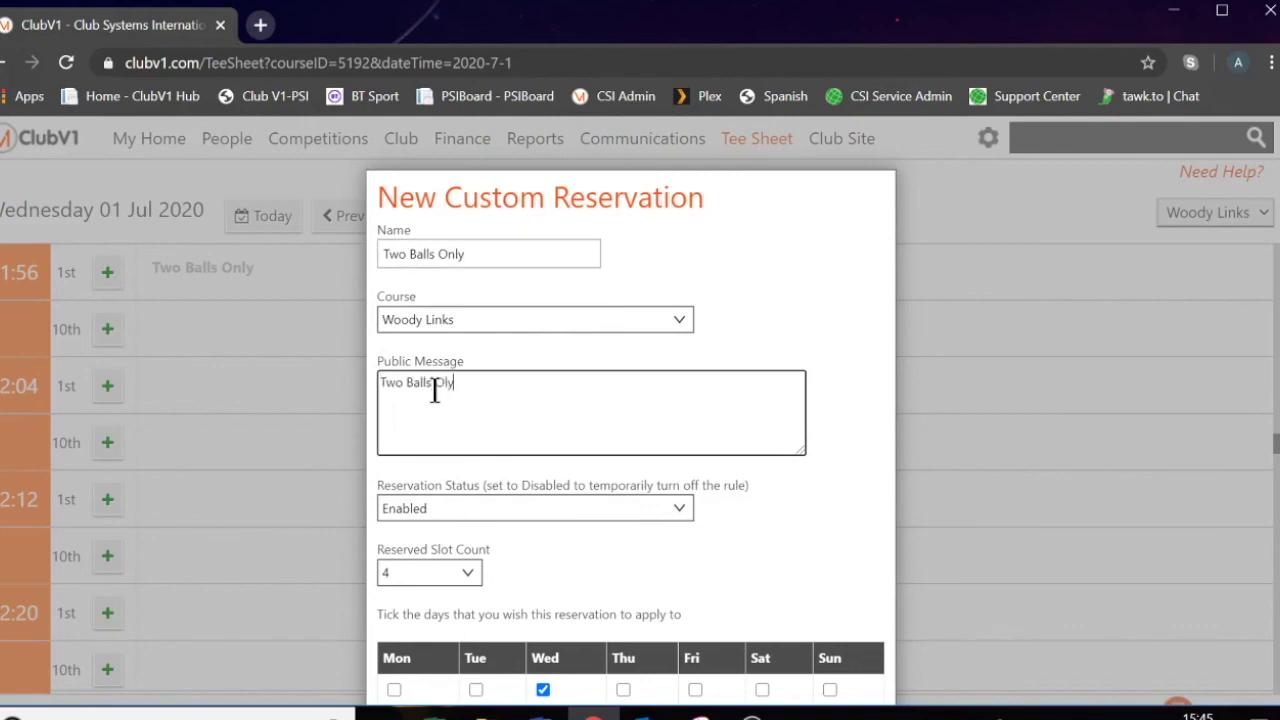
- Set Reserved Slot Count to 2 and End Time to 18:30, then save the reservation
scroll(434, 390, down, 2)
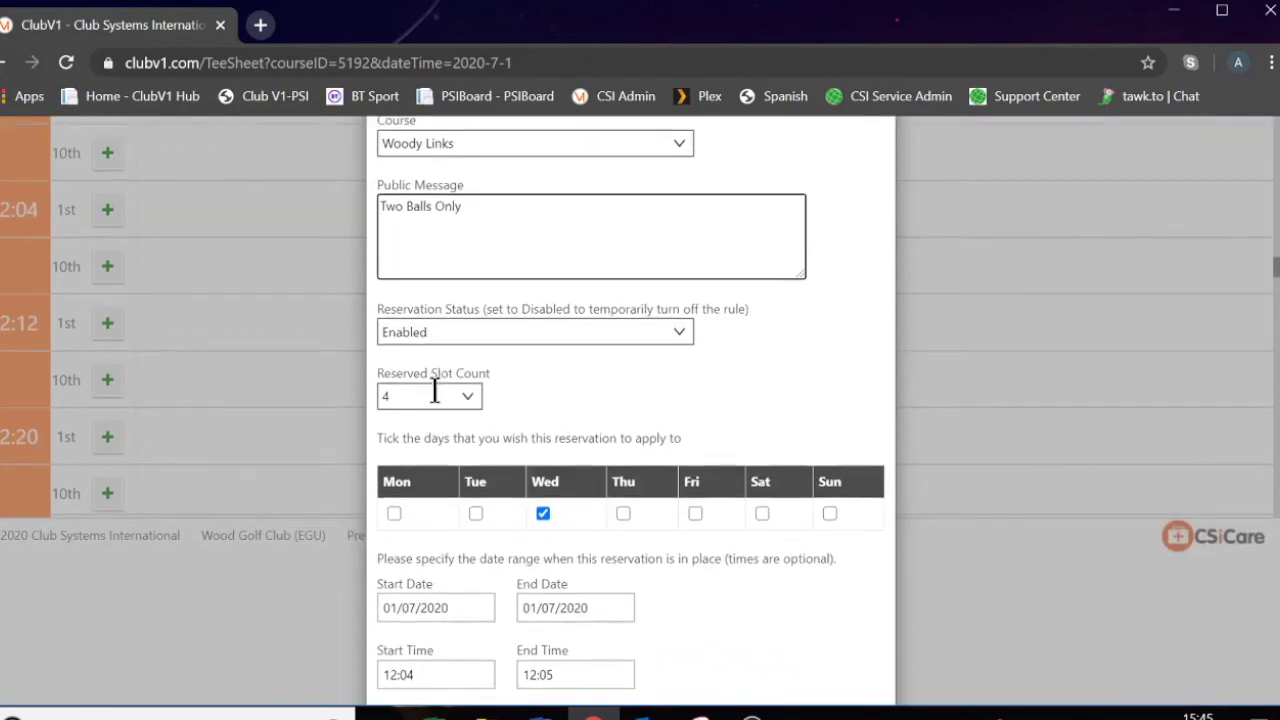
click(437, 400)
click(437, 463)
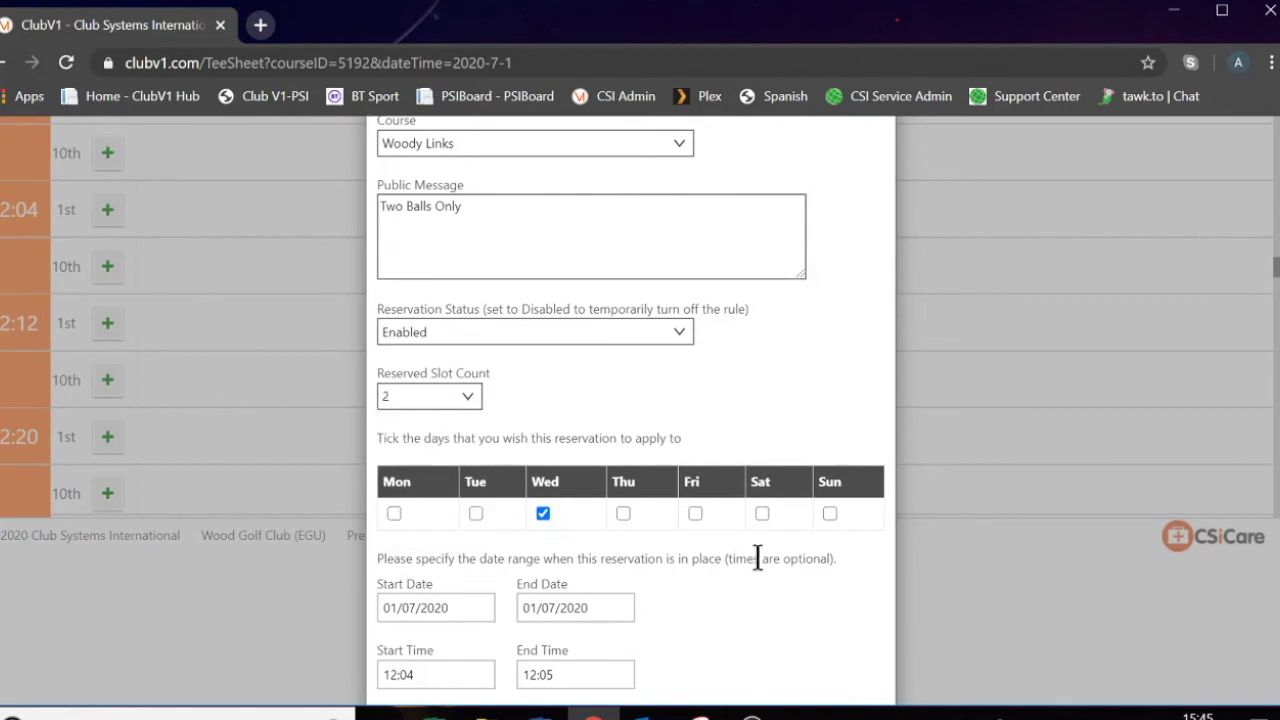
scroll(757, 558, down, 1)
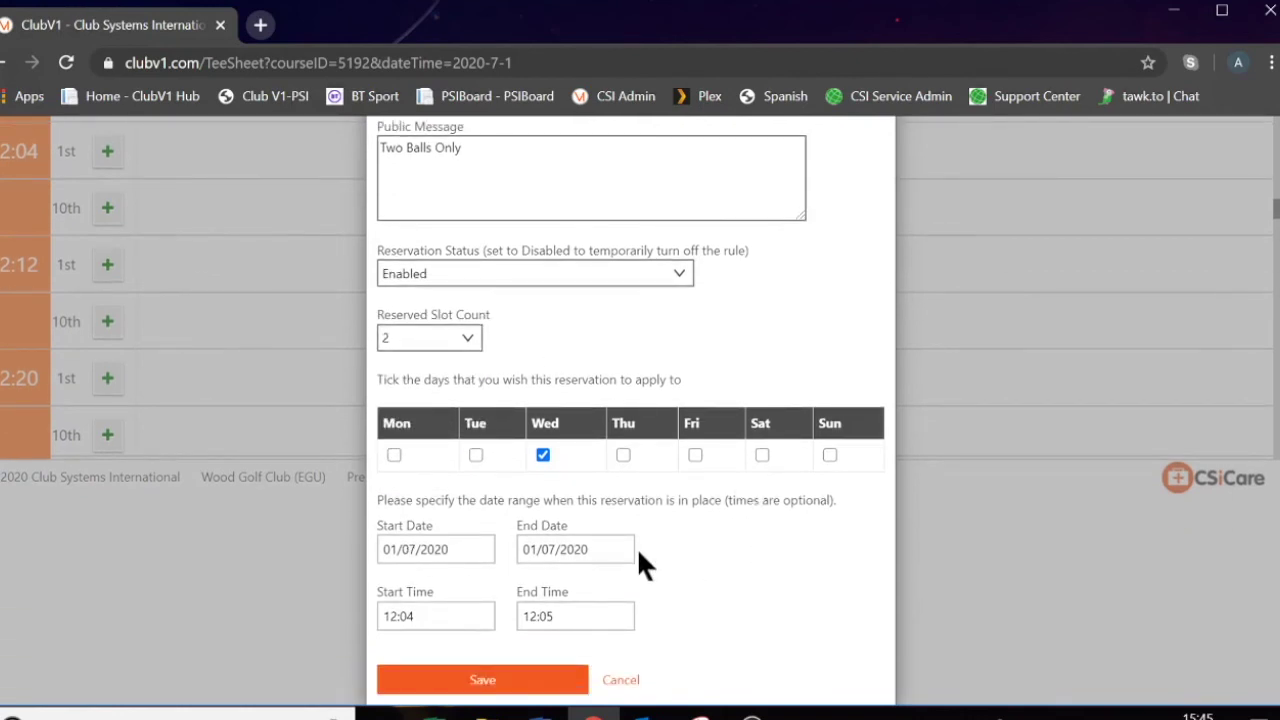
click(594, 614)
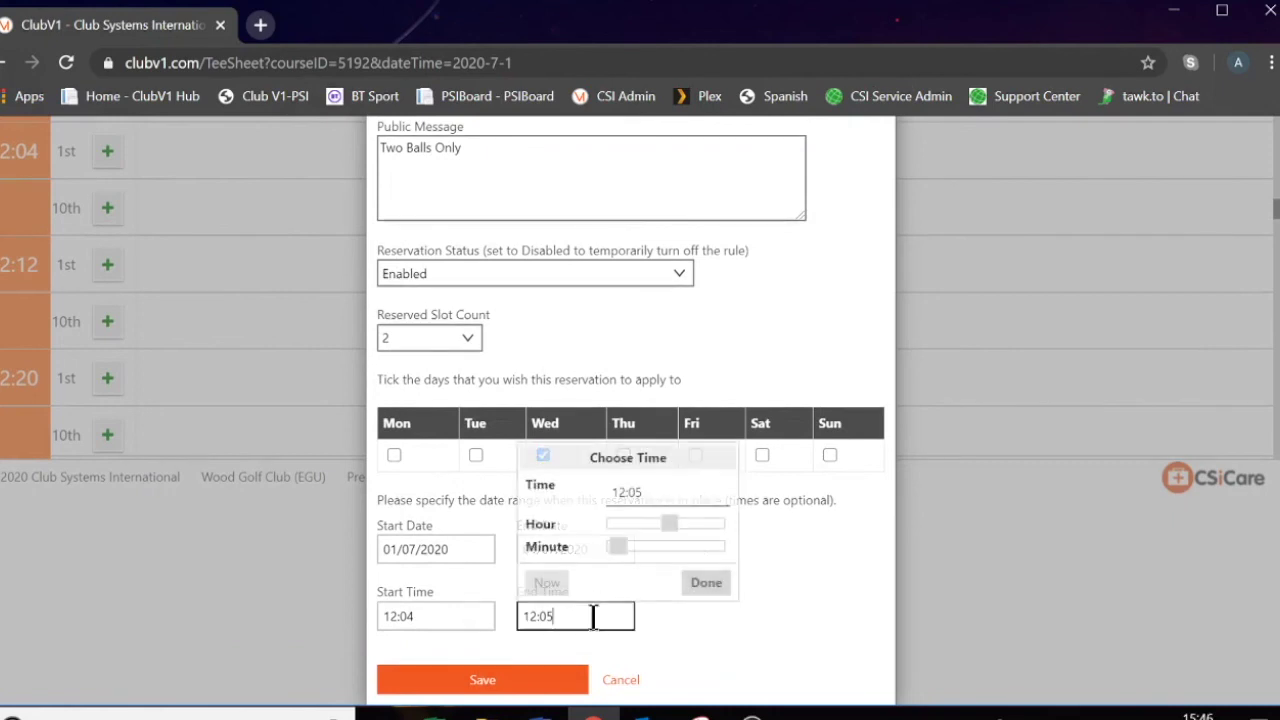
drag(673, 525, 712, 528)
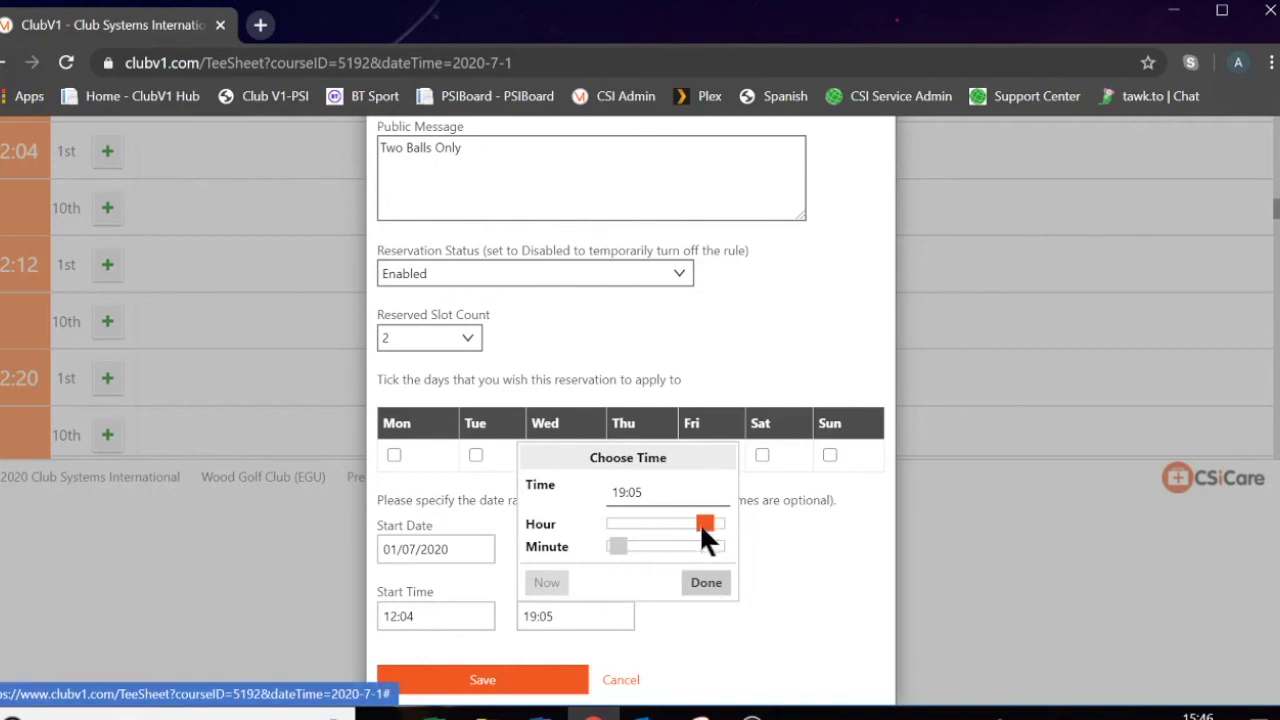
drag(619, 545, 669, 544)
click(706, 582)
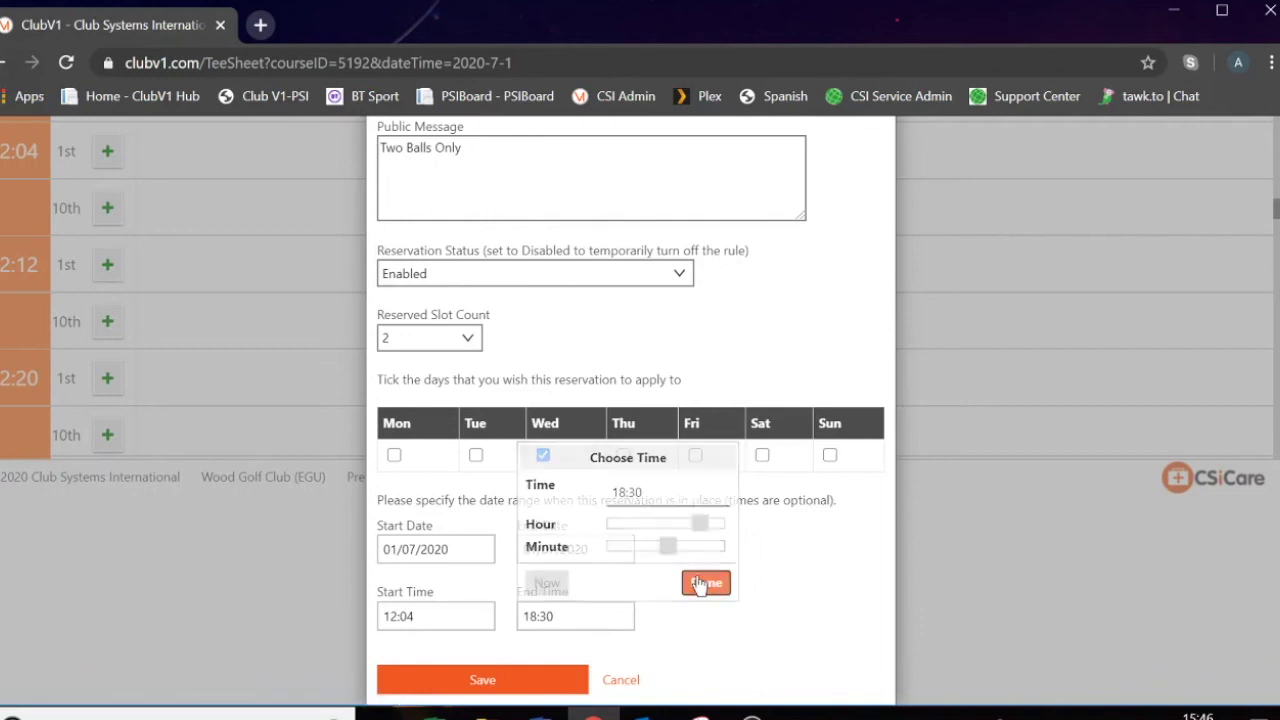
click(553, 682)
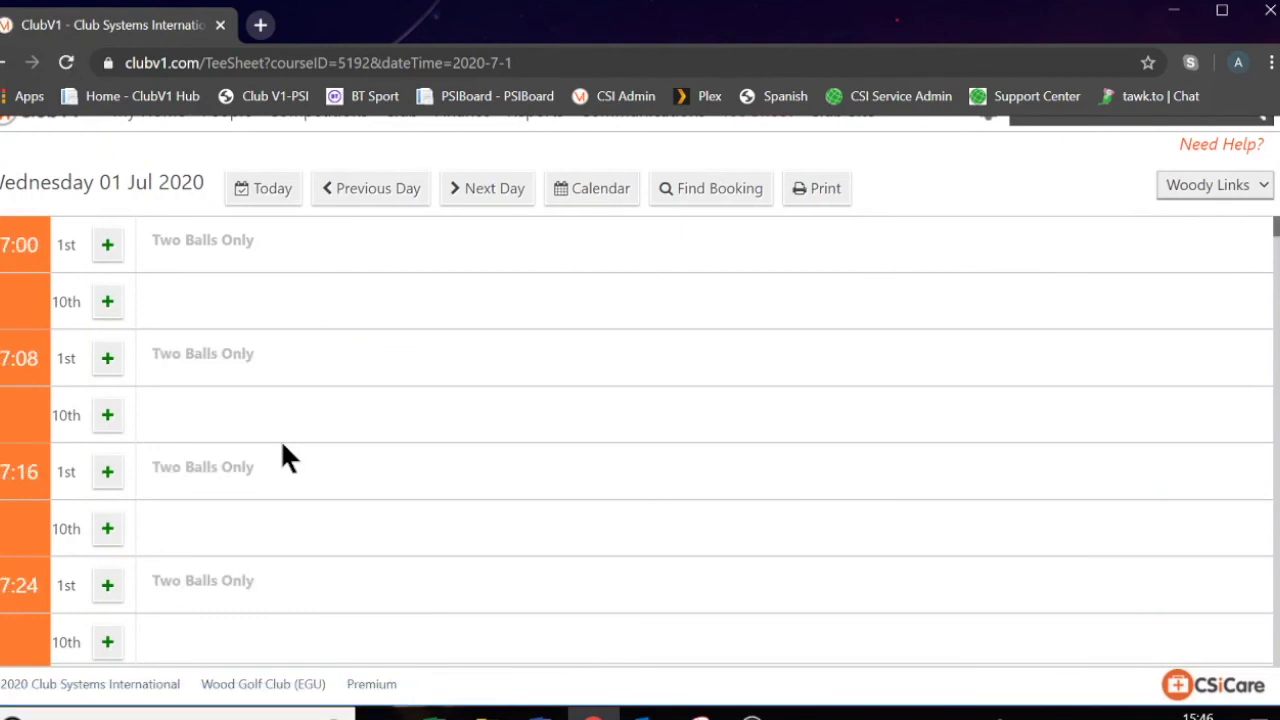
- Scroll through the tee sheet to confirm Two Balls Only on the 10th tee from 12:04
scroll(283, 447, down, 20)
scroll(283, 447, down, 12)
scroll(283, 447, down, 8)
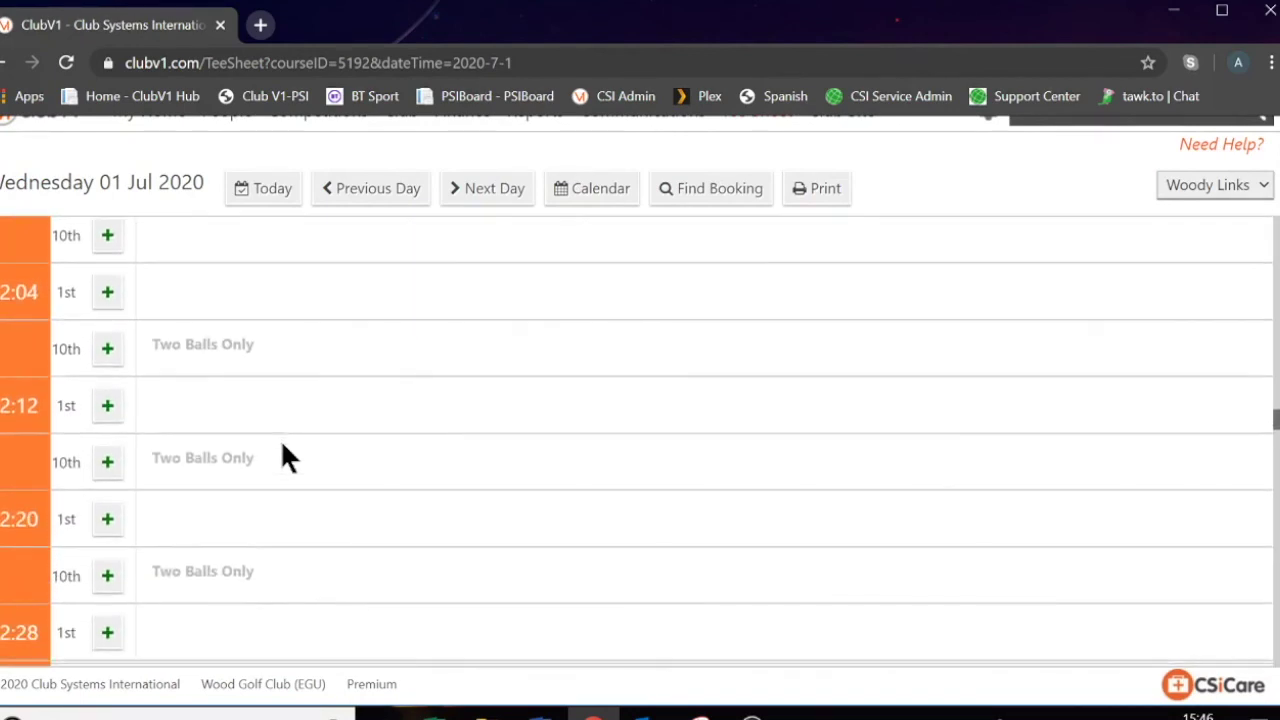
scroll(282, 444, down, 1)
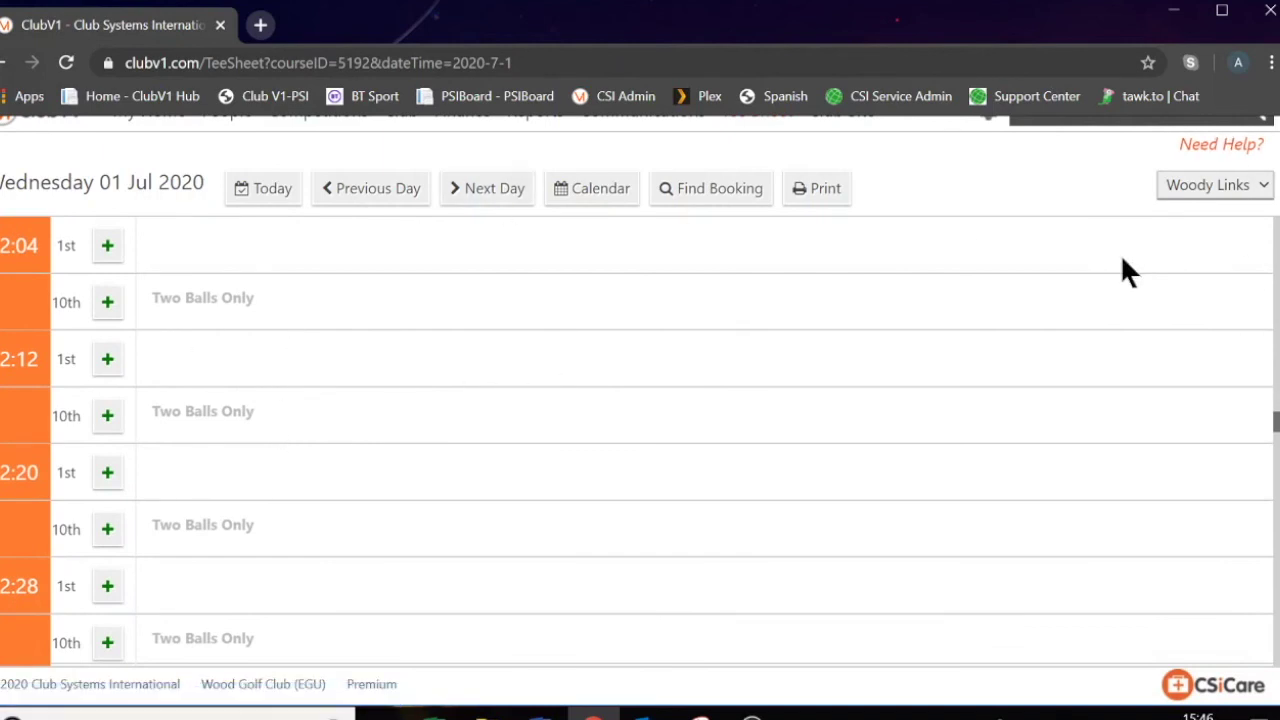
scroll(1110, 235, up, 3)
scroll(1096, 189, up, 1)
- Go to Settings, select Hub & Casual Booking, and show the Booking Overview section
click(988, 142)
click(980, 172)
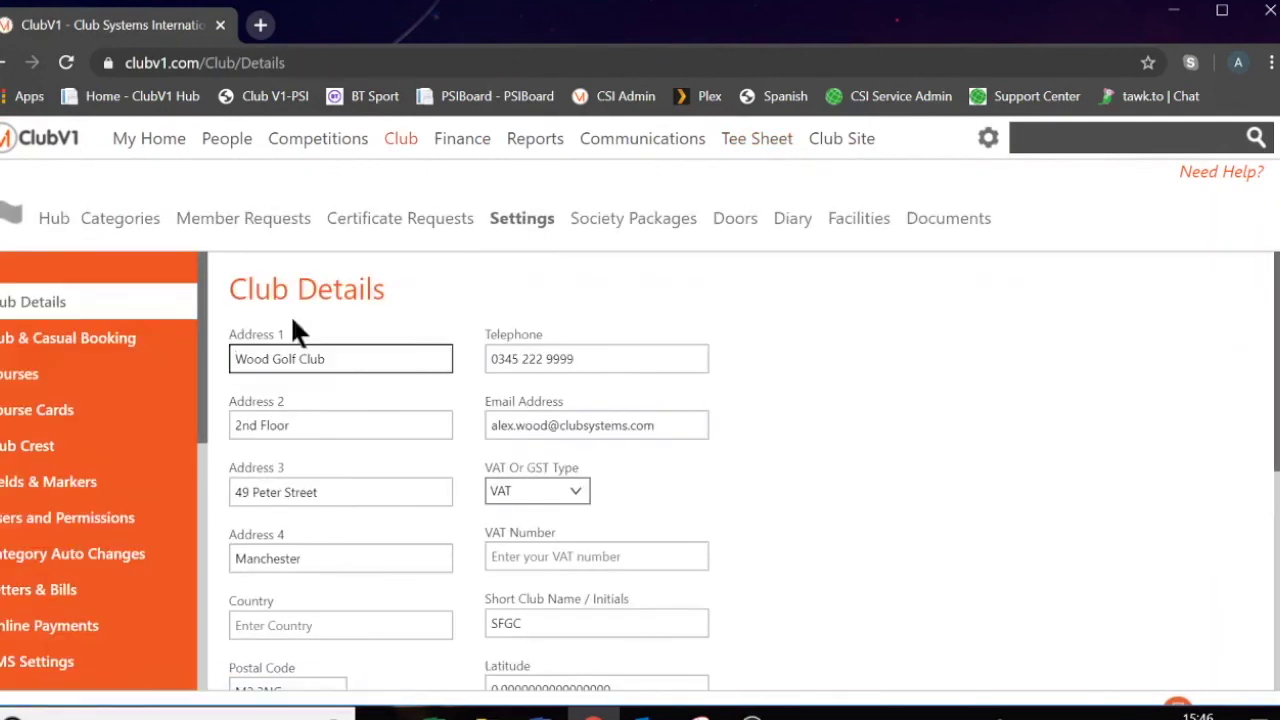
click(143, 345)
click(275, 326)
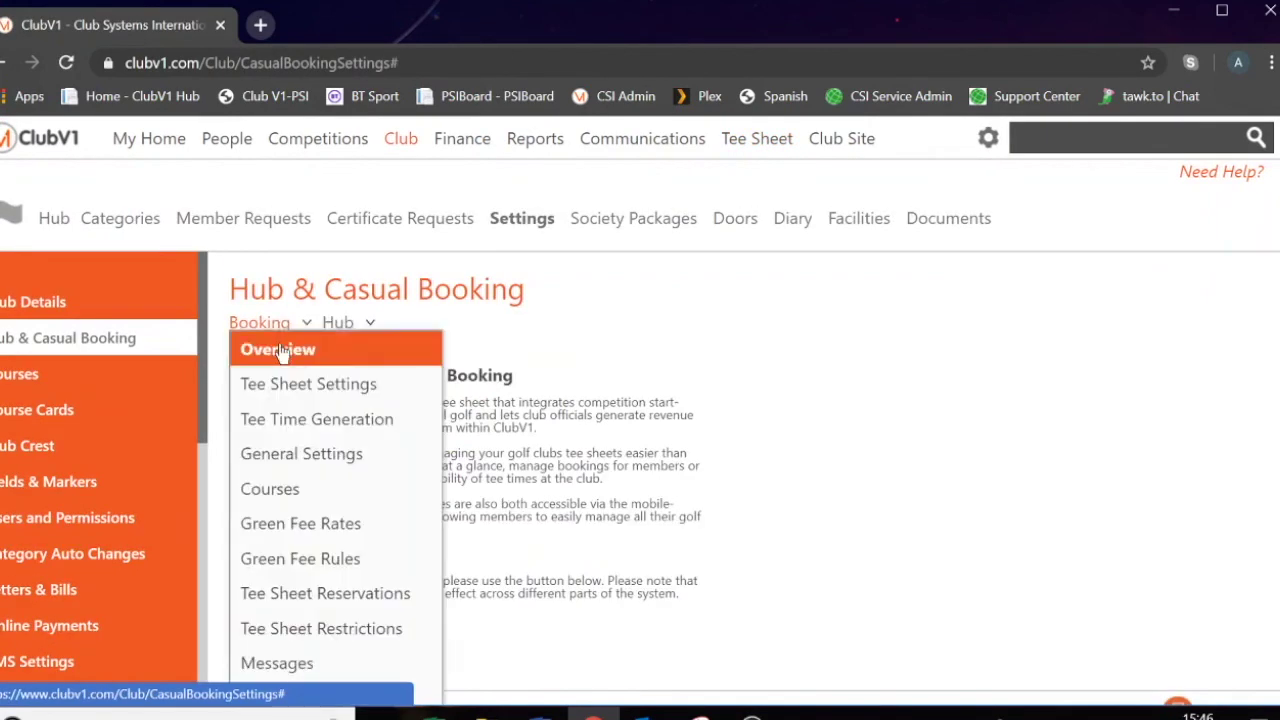
click(280, 350)
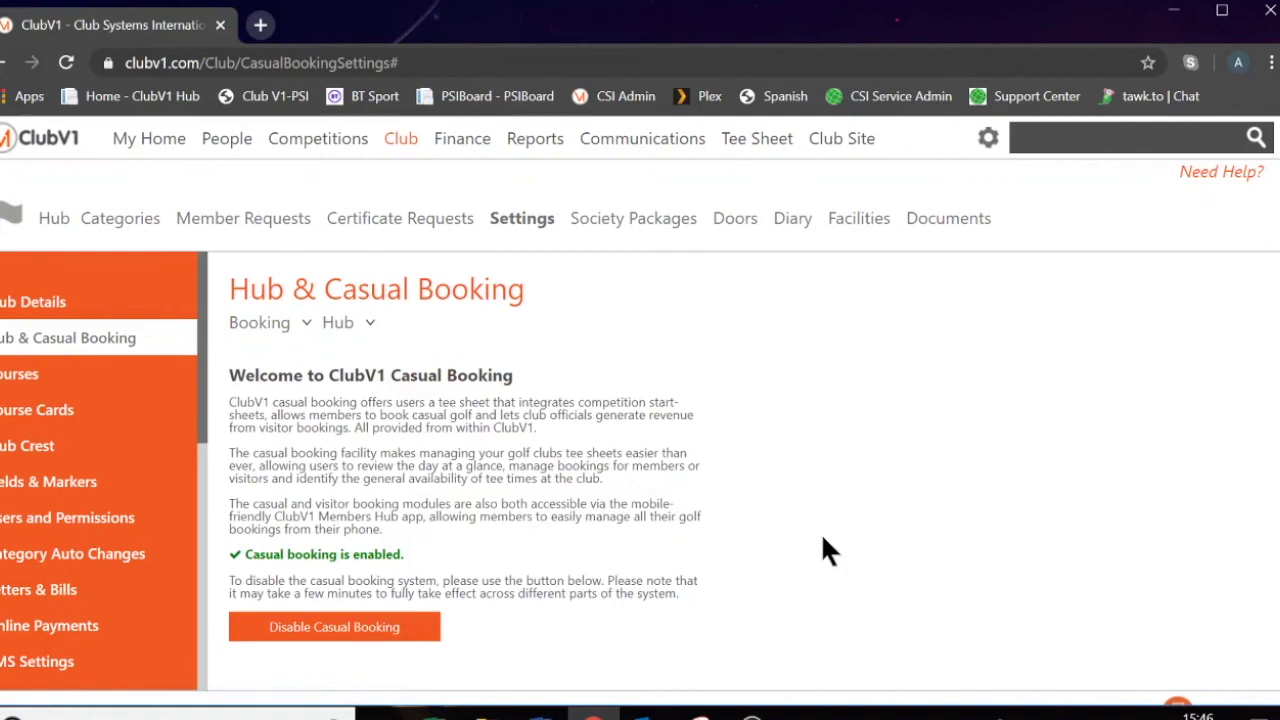